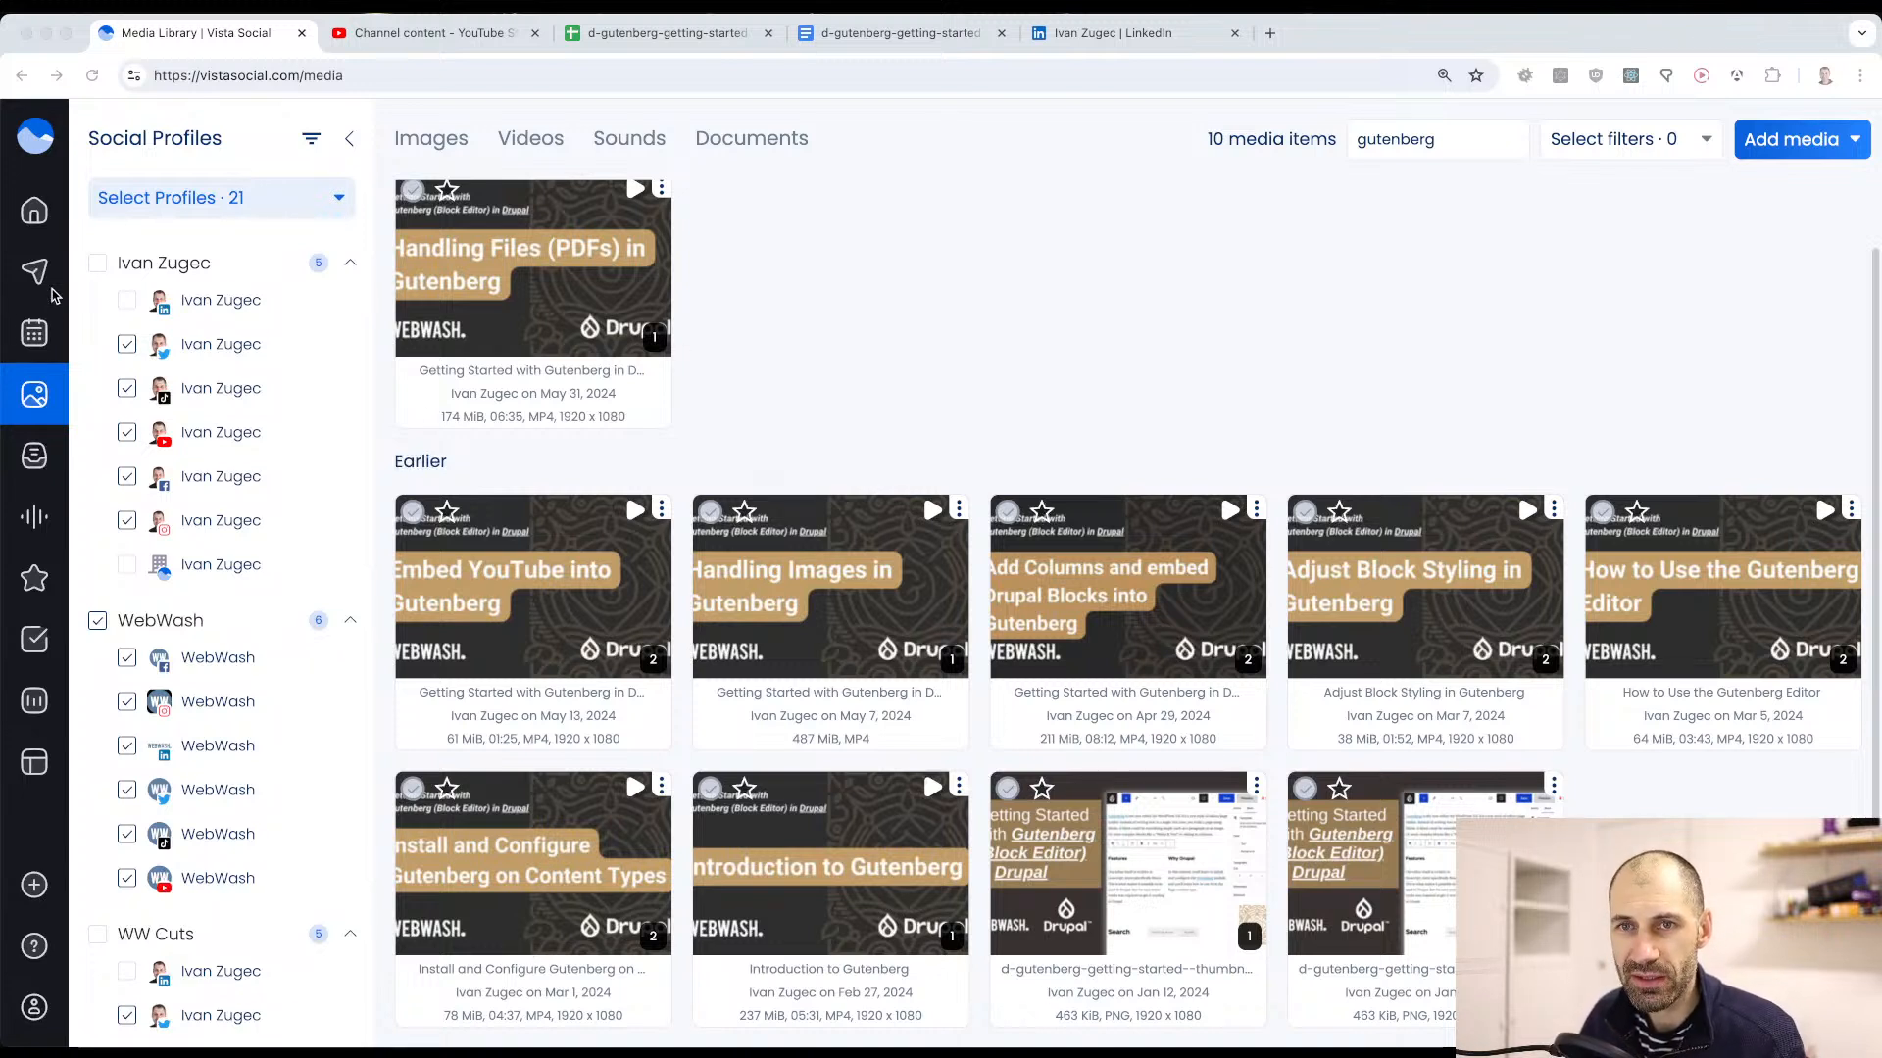
# Step: Open the Vista Social dashboard and dismiss the live demo webinar pop-up
pyautogui.click(39, 211)
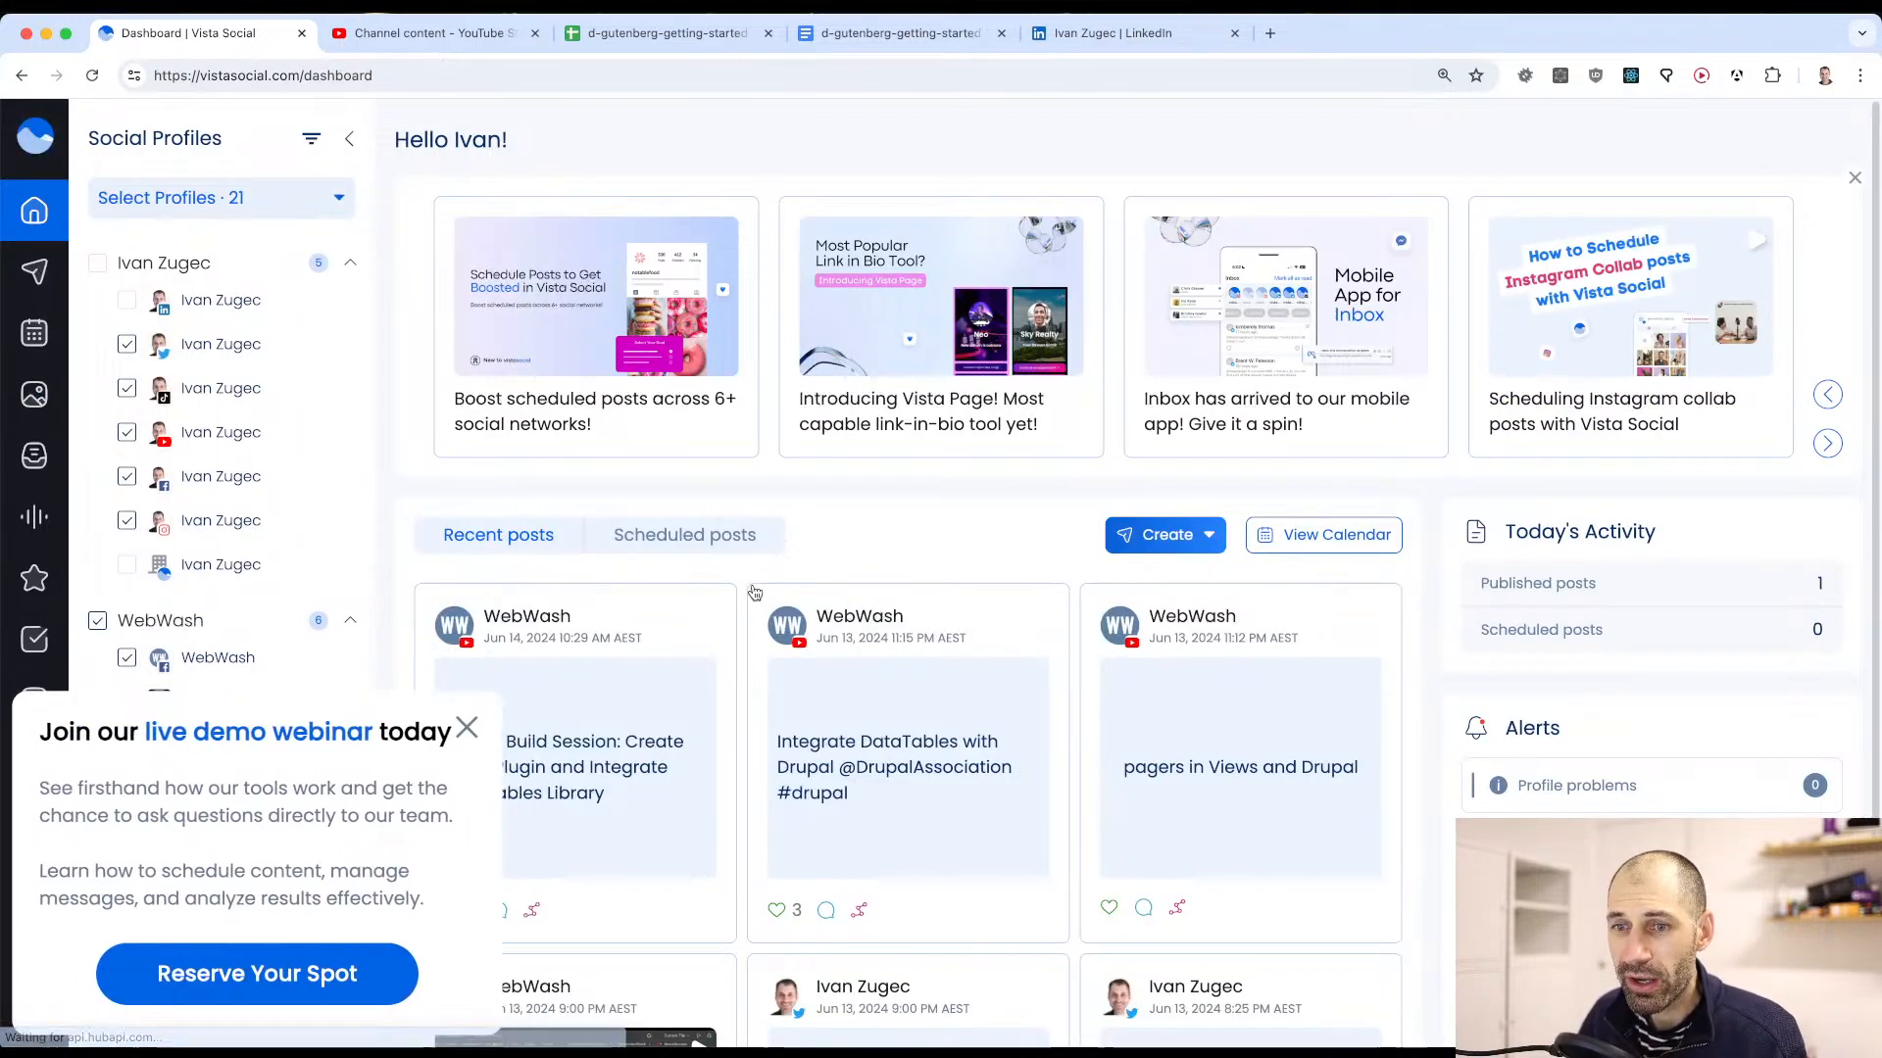
pyautogui.click(462, 727)
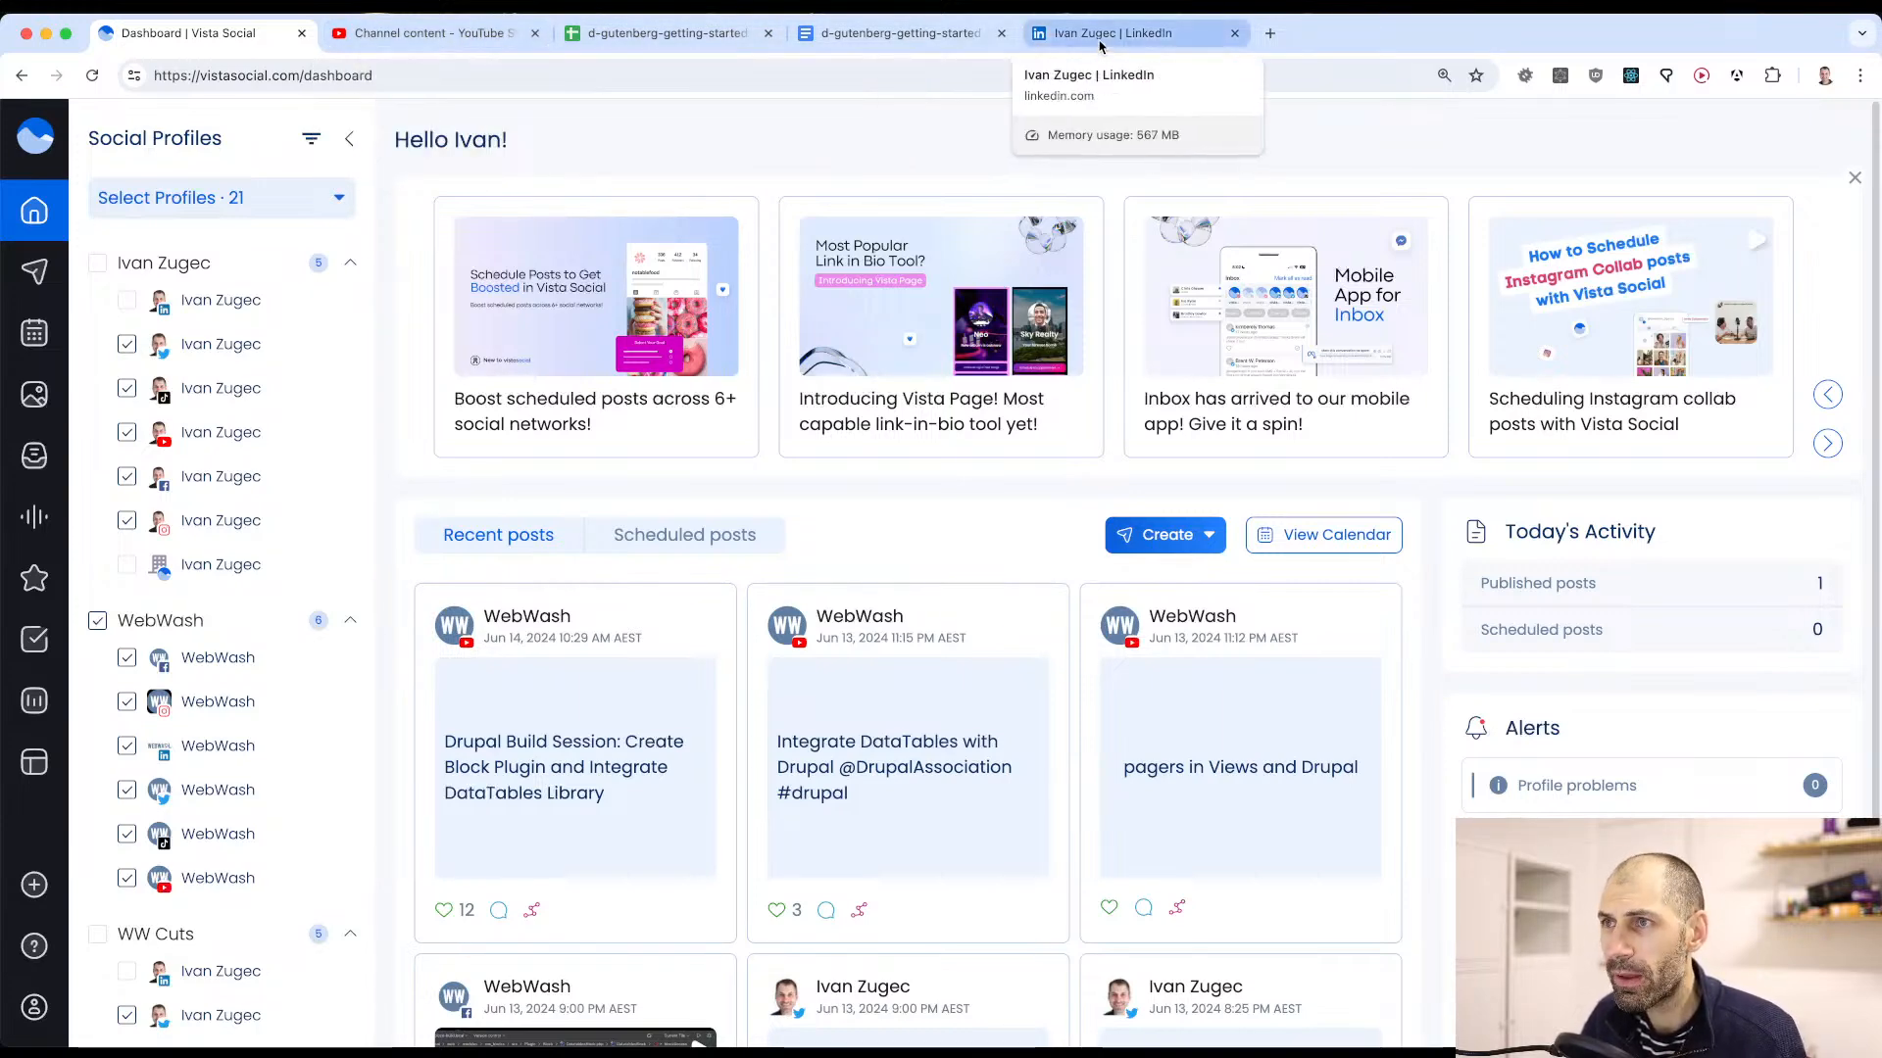
# Step: Switch to the d-gutenberg-getting-started (Cuts) spreadsheet and inspect its 16:9 and Text columns at a larger page zoom
pyautogui.click(652, 32)
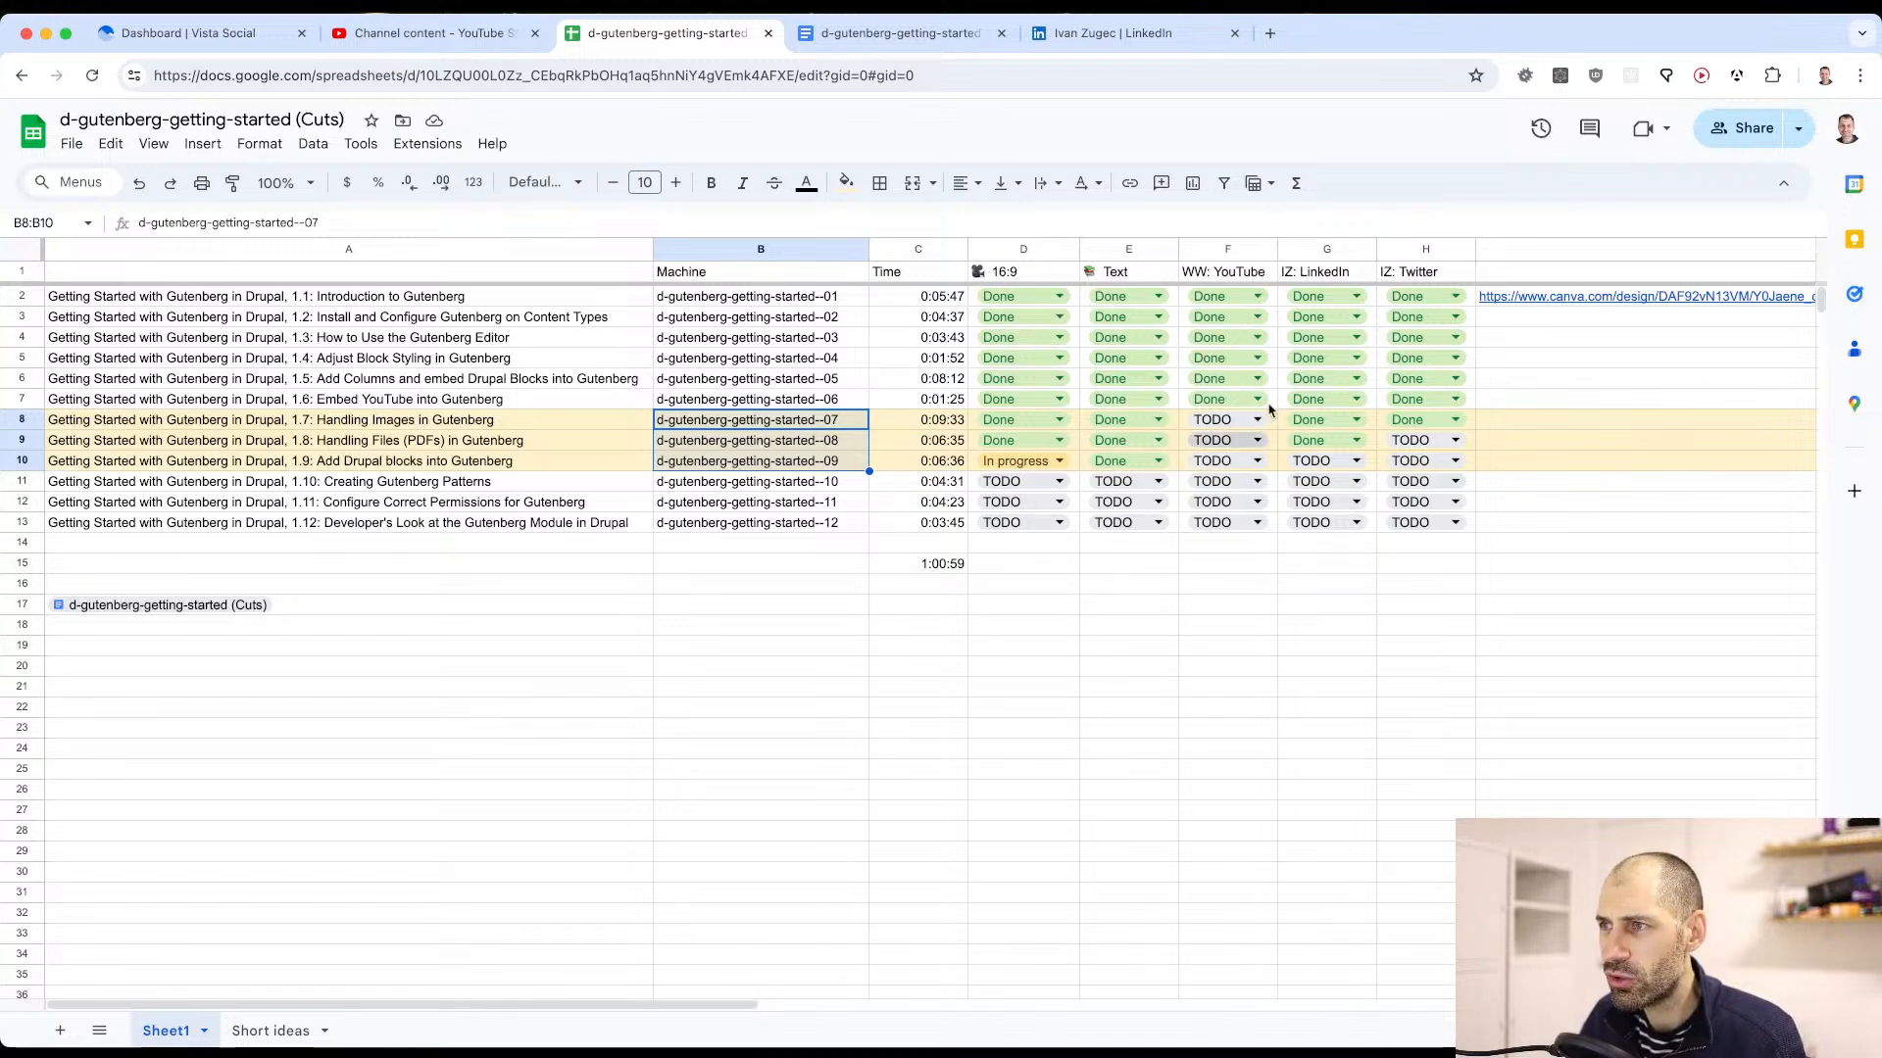
pyautogui.click(1260, 459)
pyautogui.click(1141, 649)
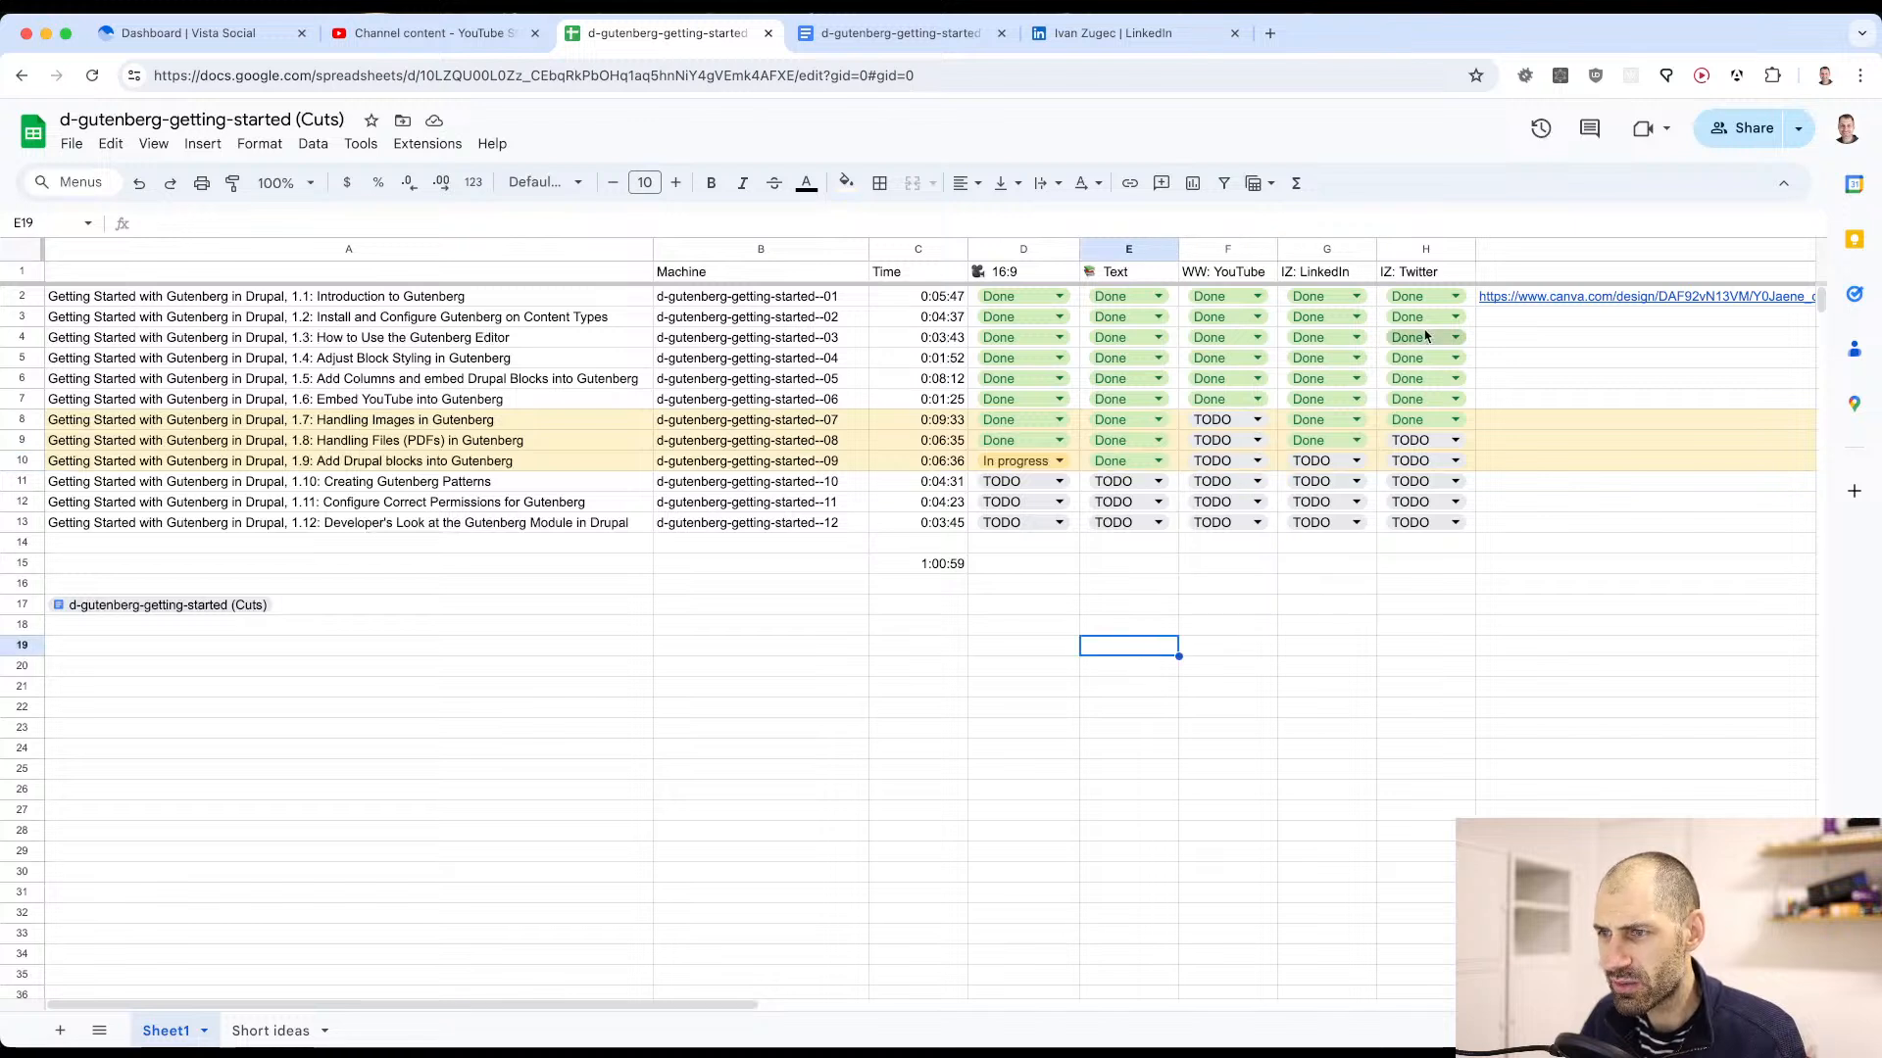
pyautogui.click(1001, 251)
pyautogui.click(1125, 250)
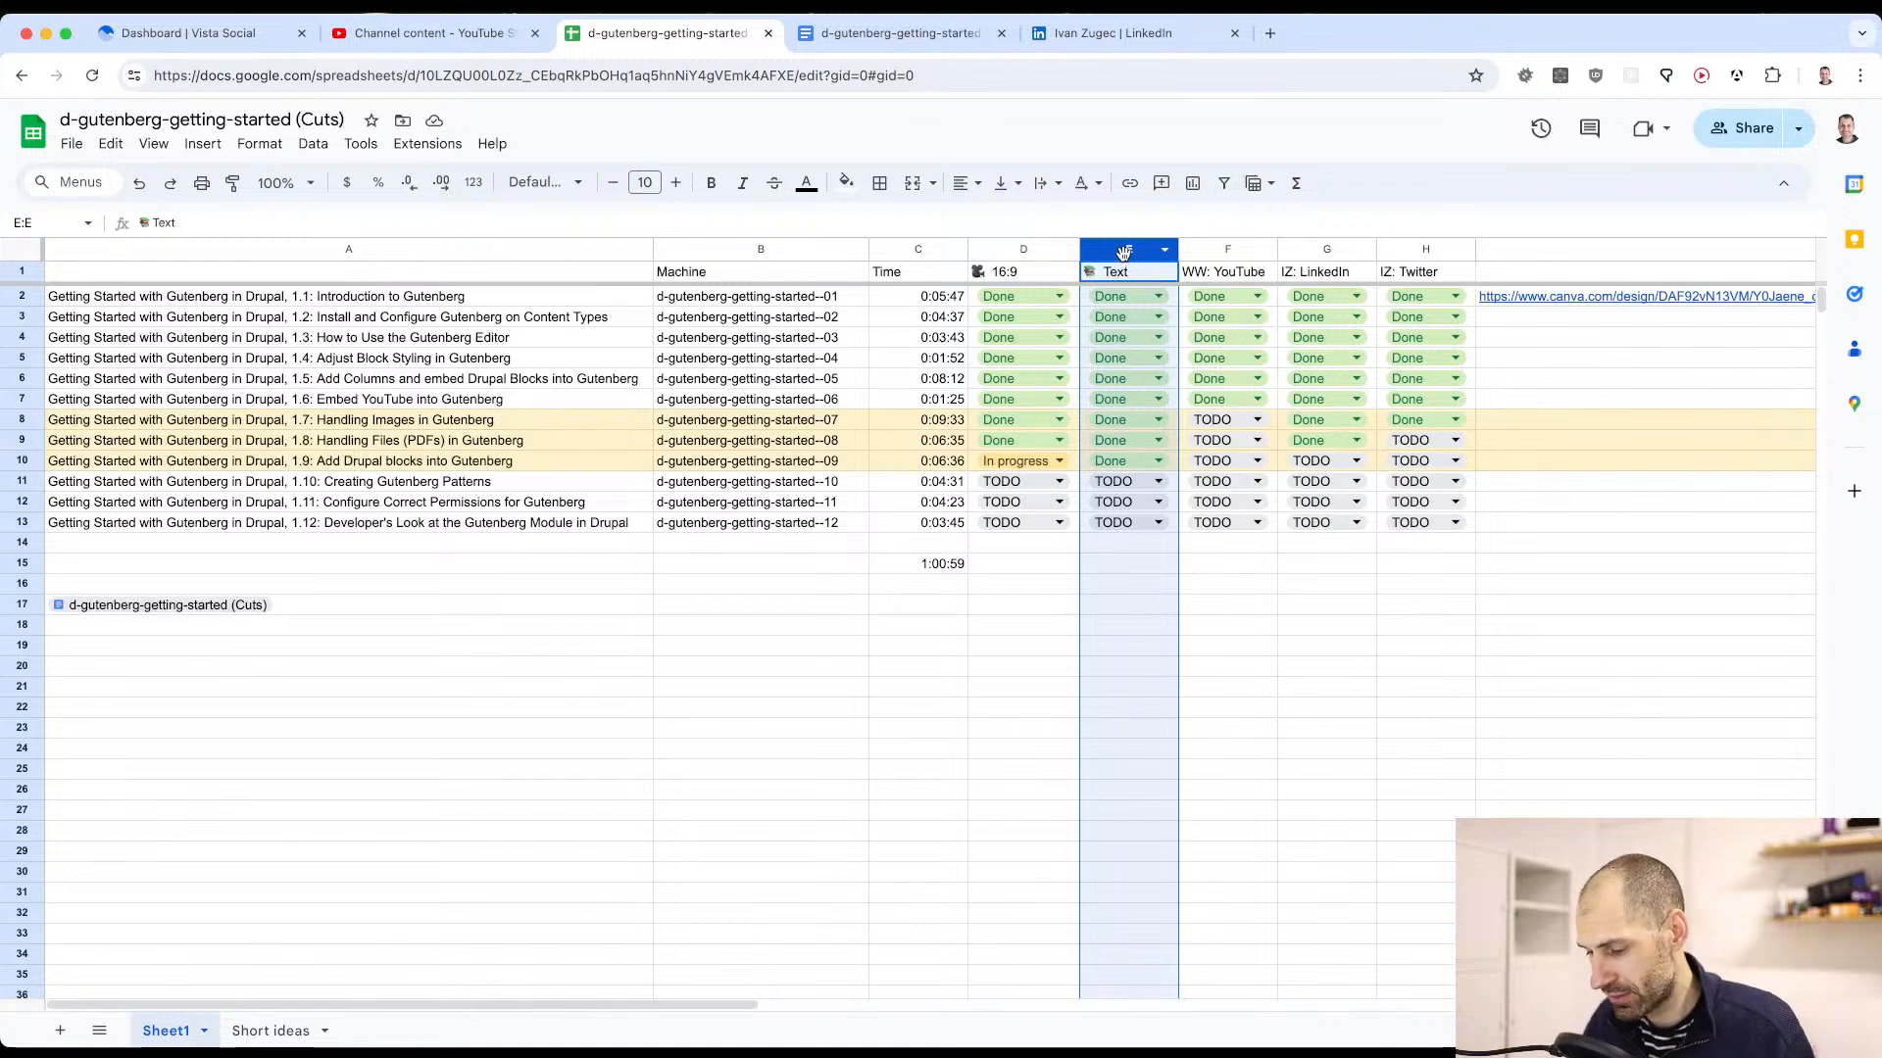
pyautogui.press('super+equal')
pyautogui.press('super+equal')
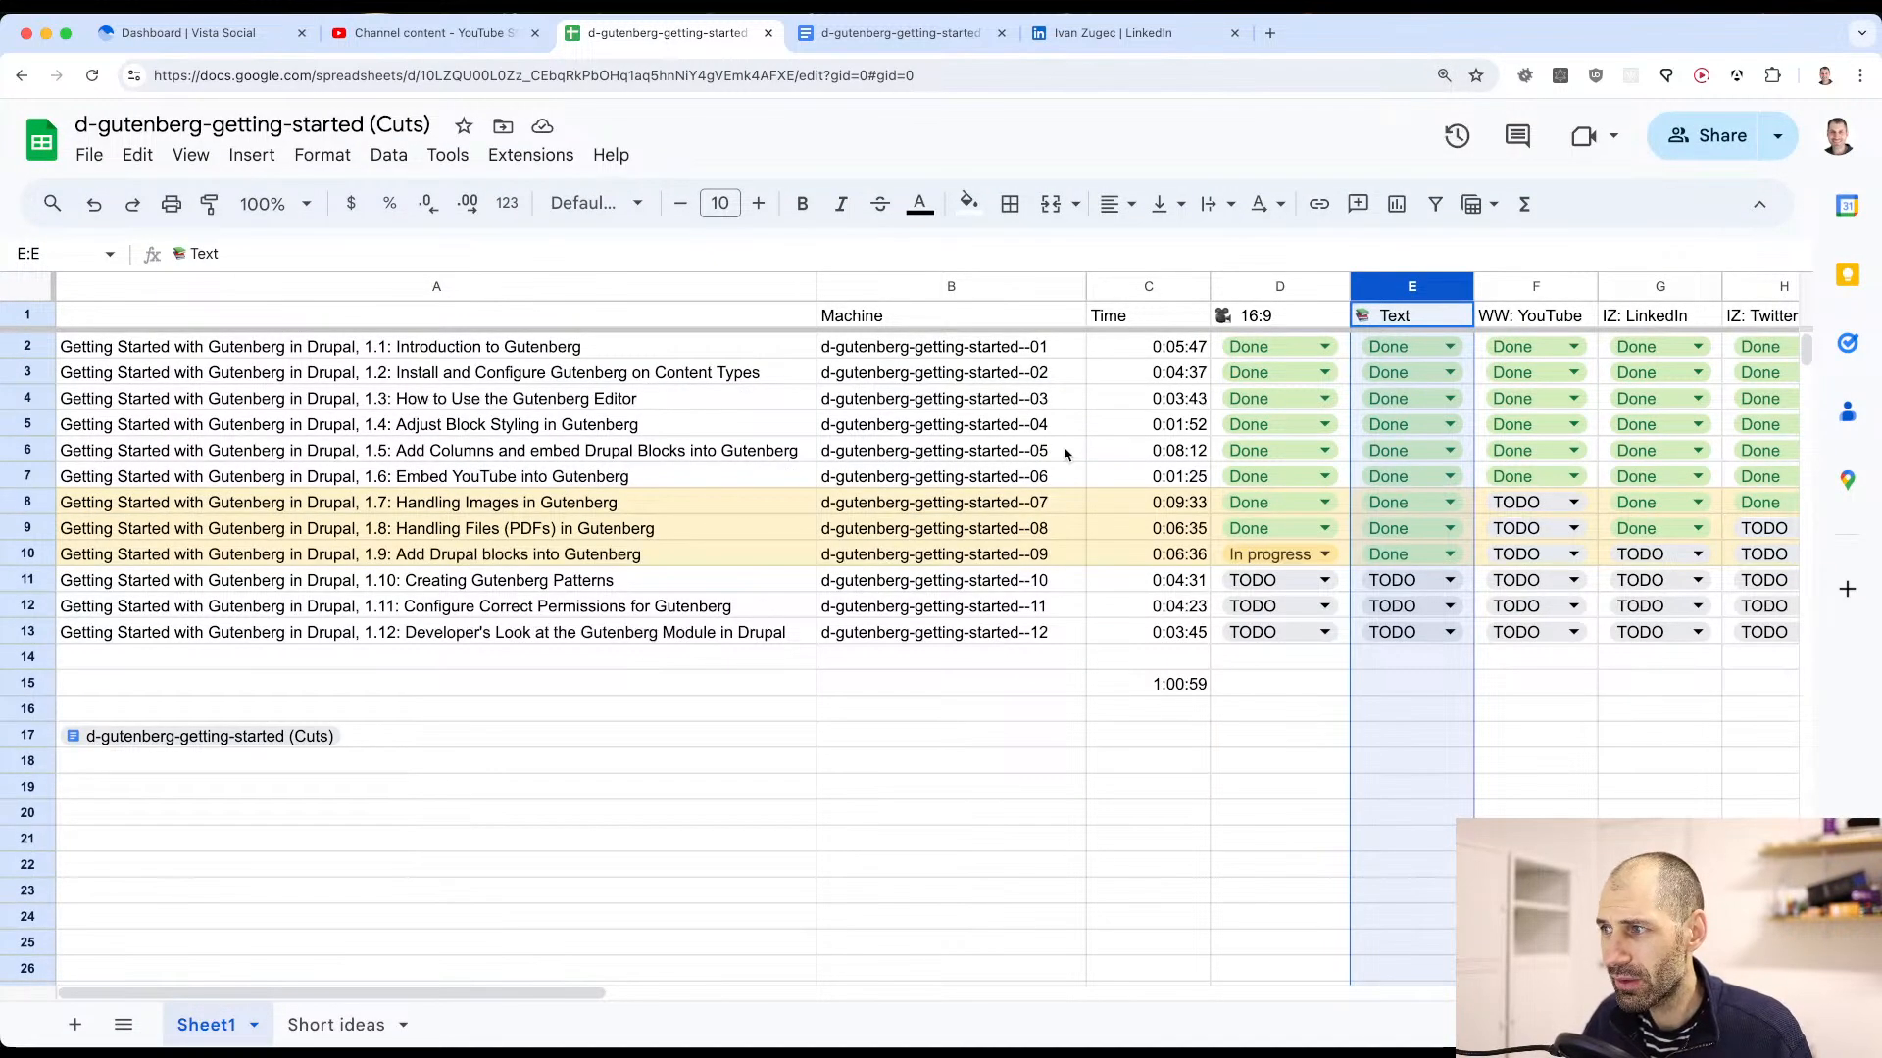
# Step: Narrow the video title column A in the tracking sheet
pyautogui.scroll(-3, 1078, 549)
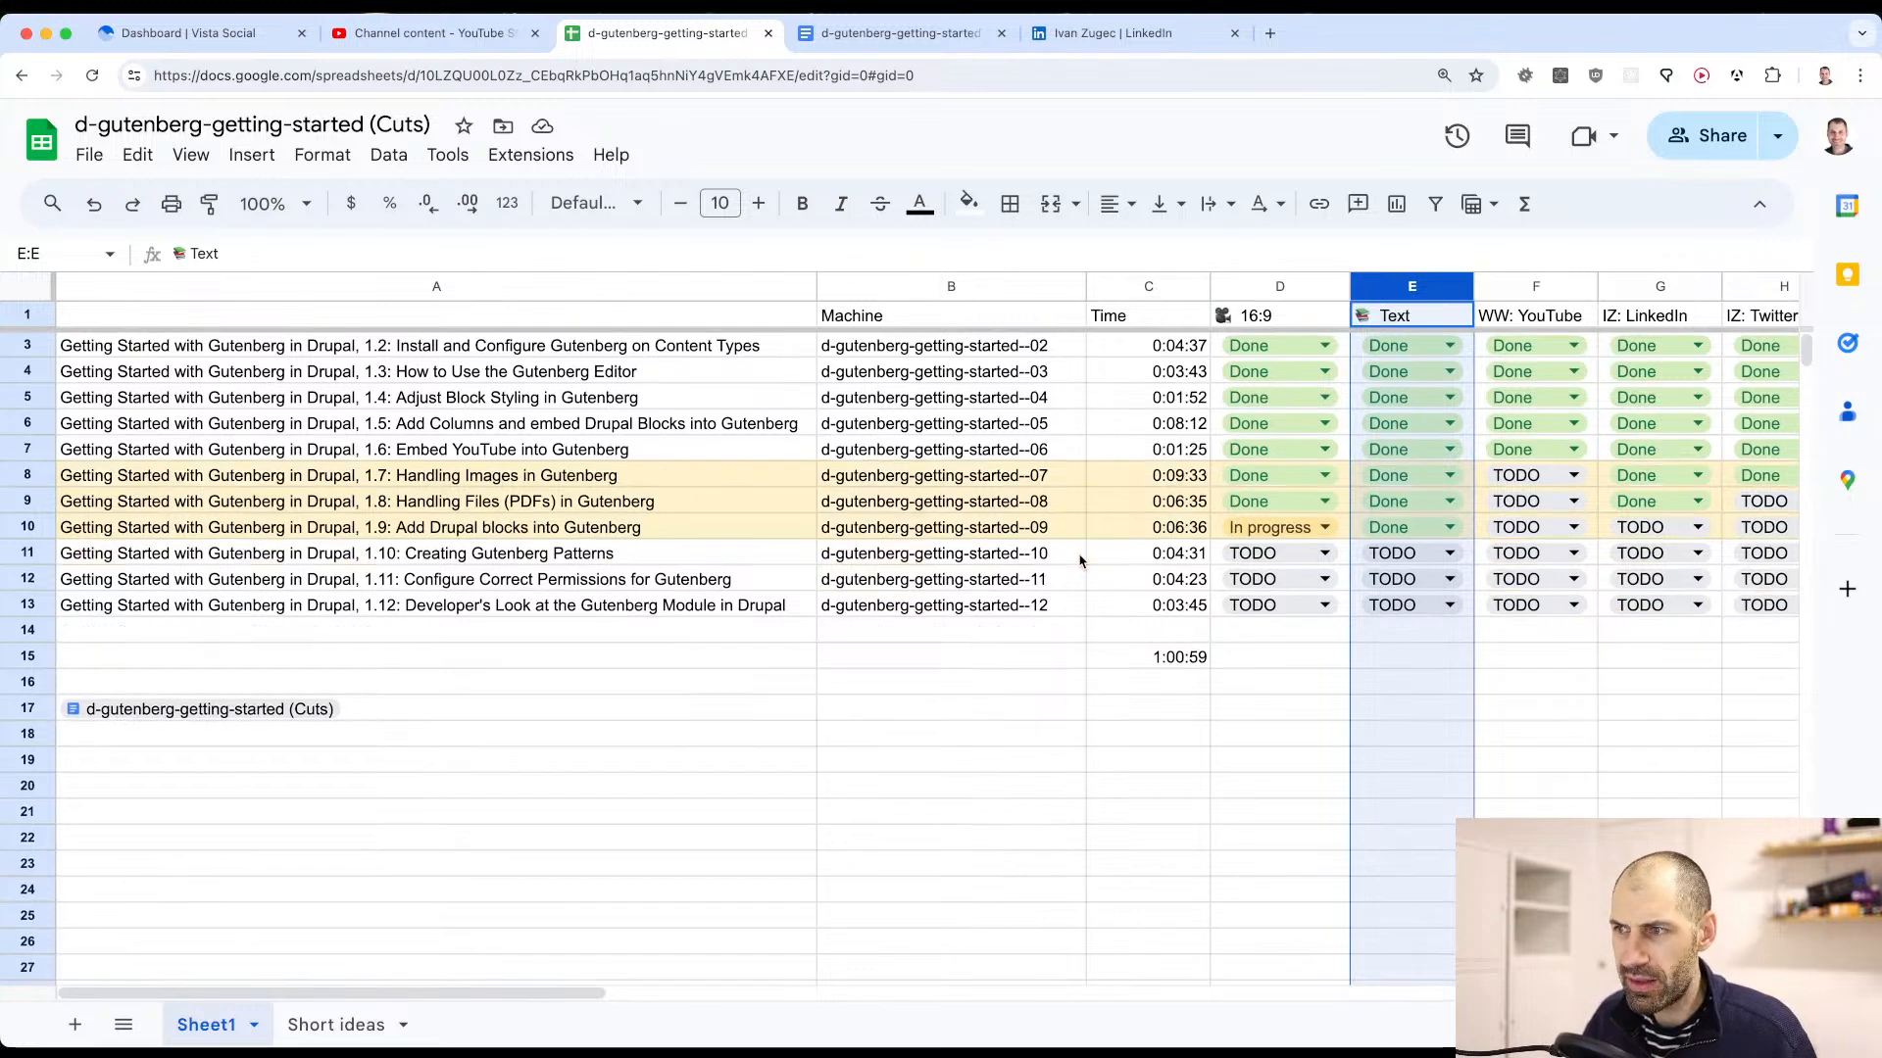
pyautogui.scroll(3, 1080, 561)
pyautogui.scroll(-2, 1080, 561)
pyautogui.scroll(2, 1080, 561)
pyautogui.hscroll(5, 1080, 561)
pyautogui.hscroll(-5, 1082, 561)
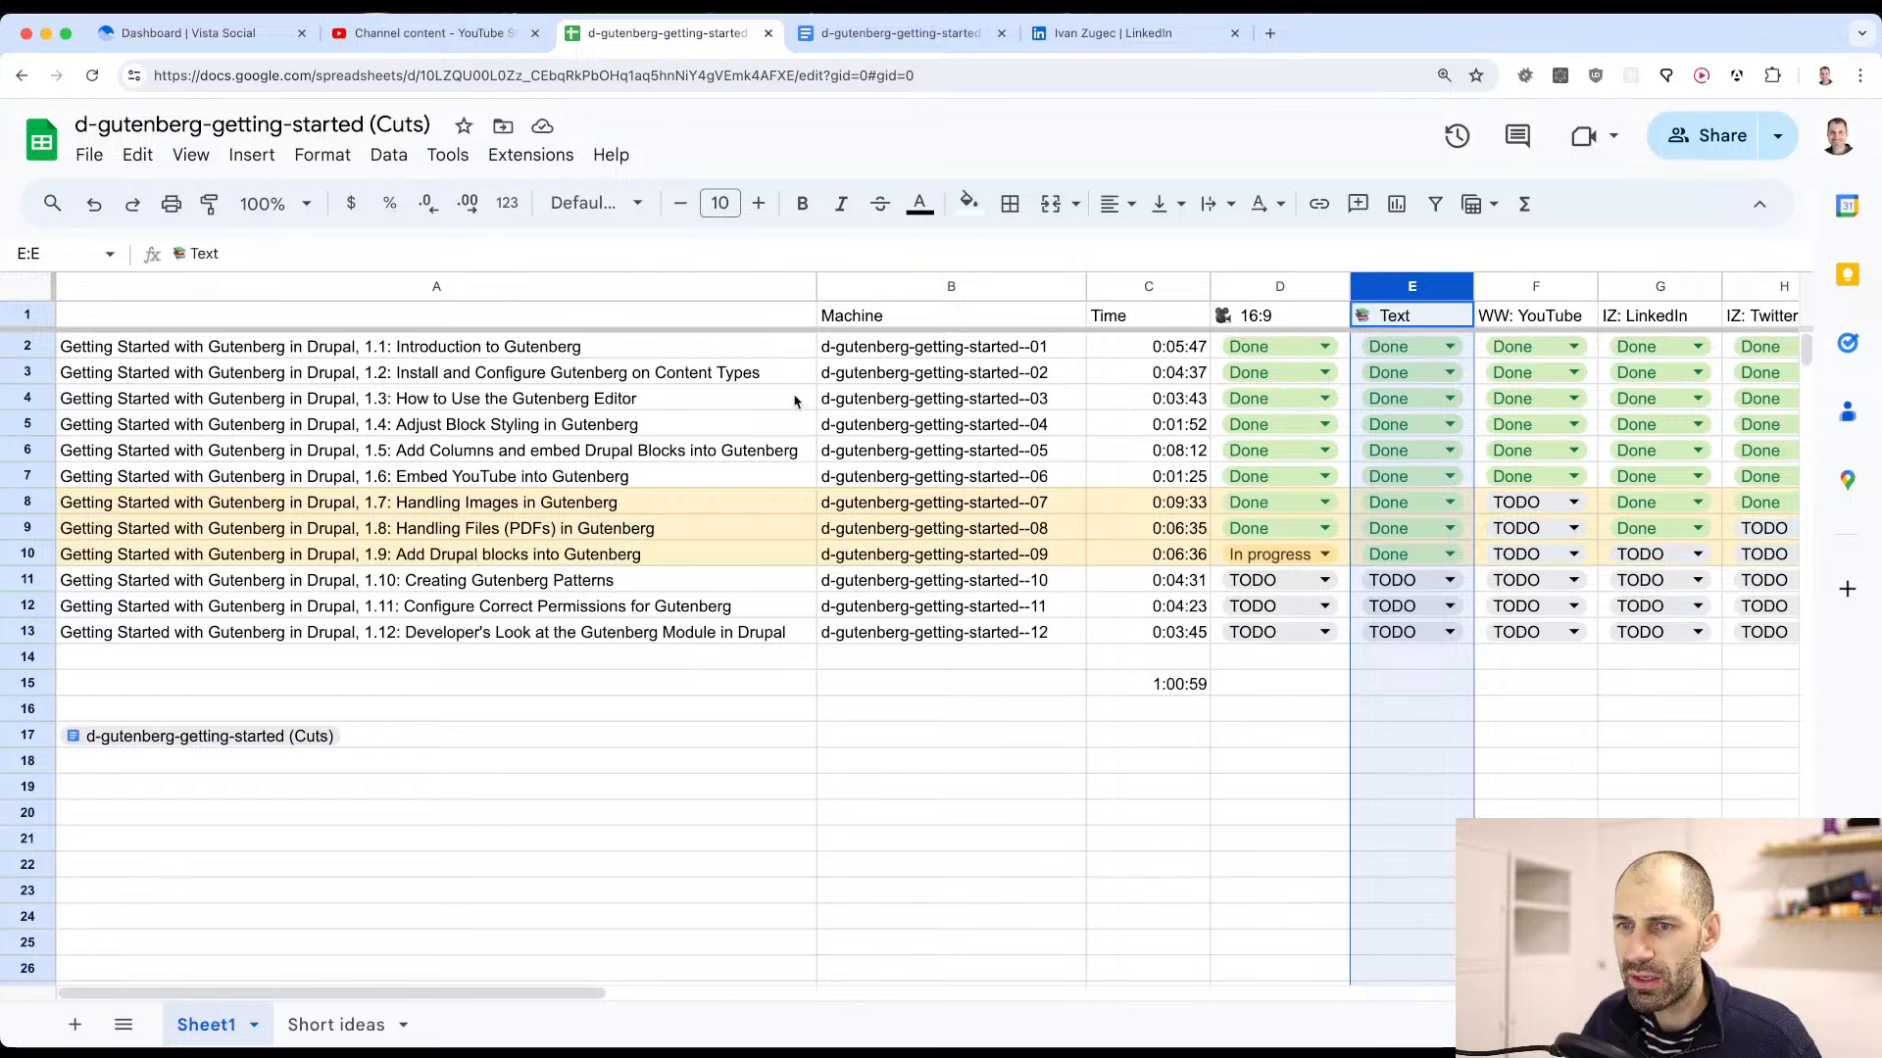
pyautogui.click(560, 484)
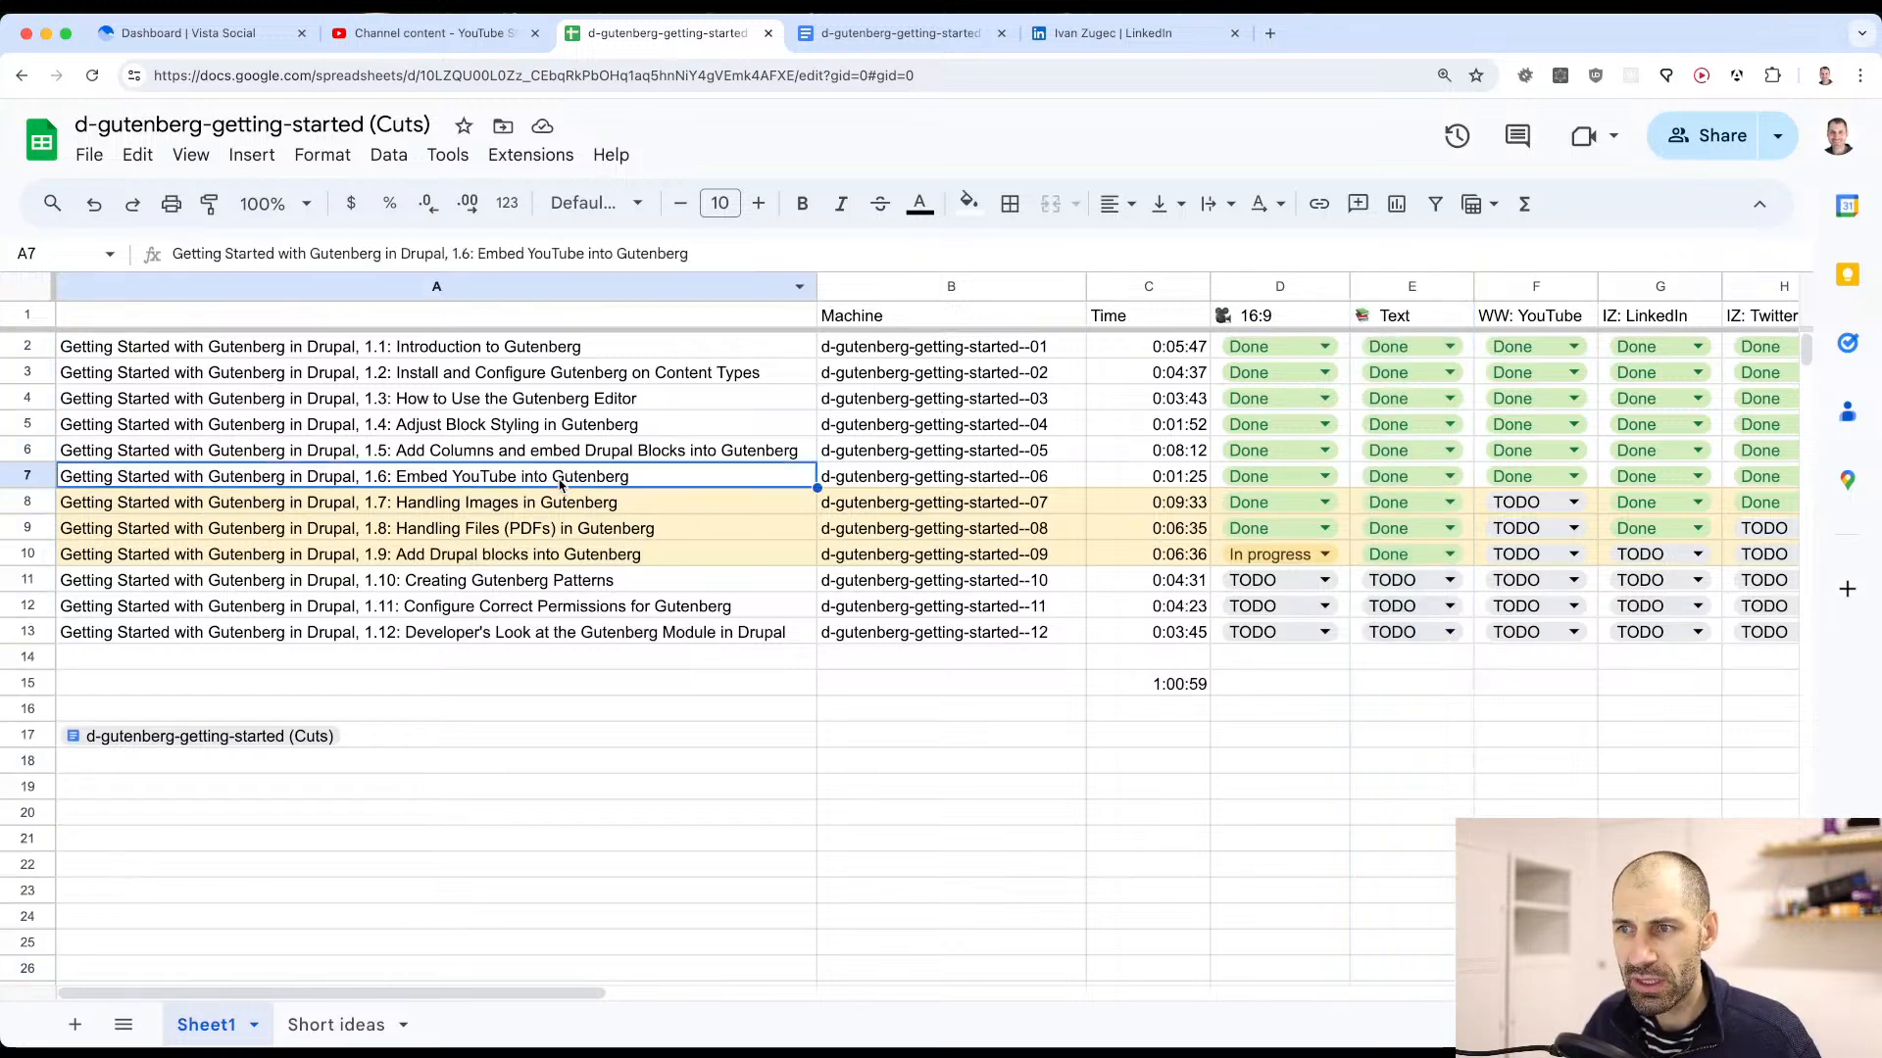
pyautogui.moveTo(817, 286); pyautogui.dragTo(729, 286)
pyautogui.hscroll(5, 850, 441)
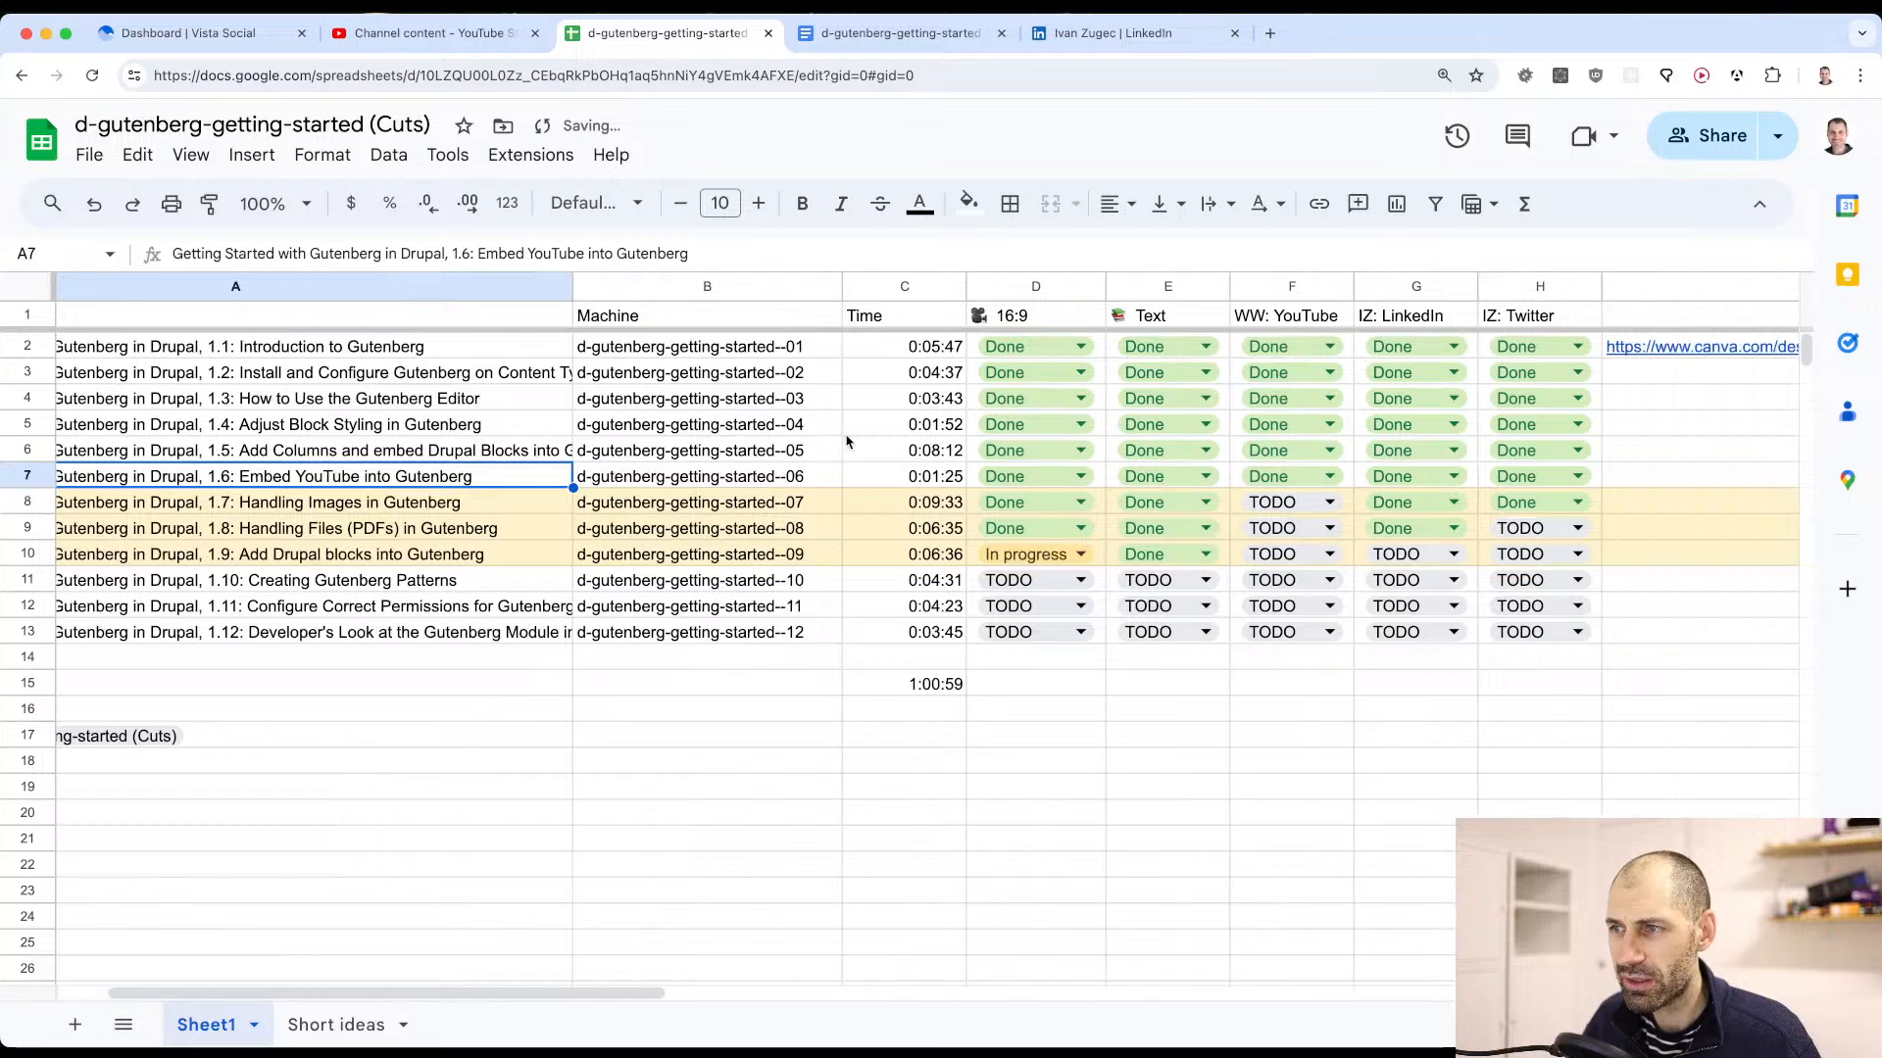
# Step: Compare the Machine names in column B with the rendered MP4 files in the Finder render folder, and return to the spreadsheet
pyautogui.click(653, 371)
pyautogui.click(644, 461)
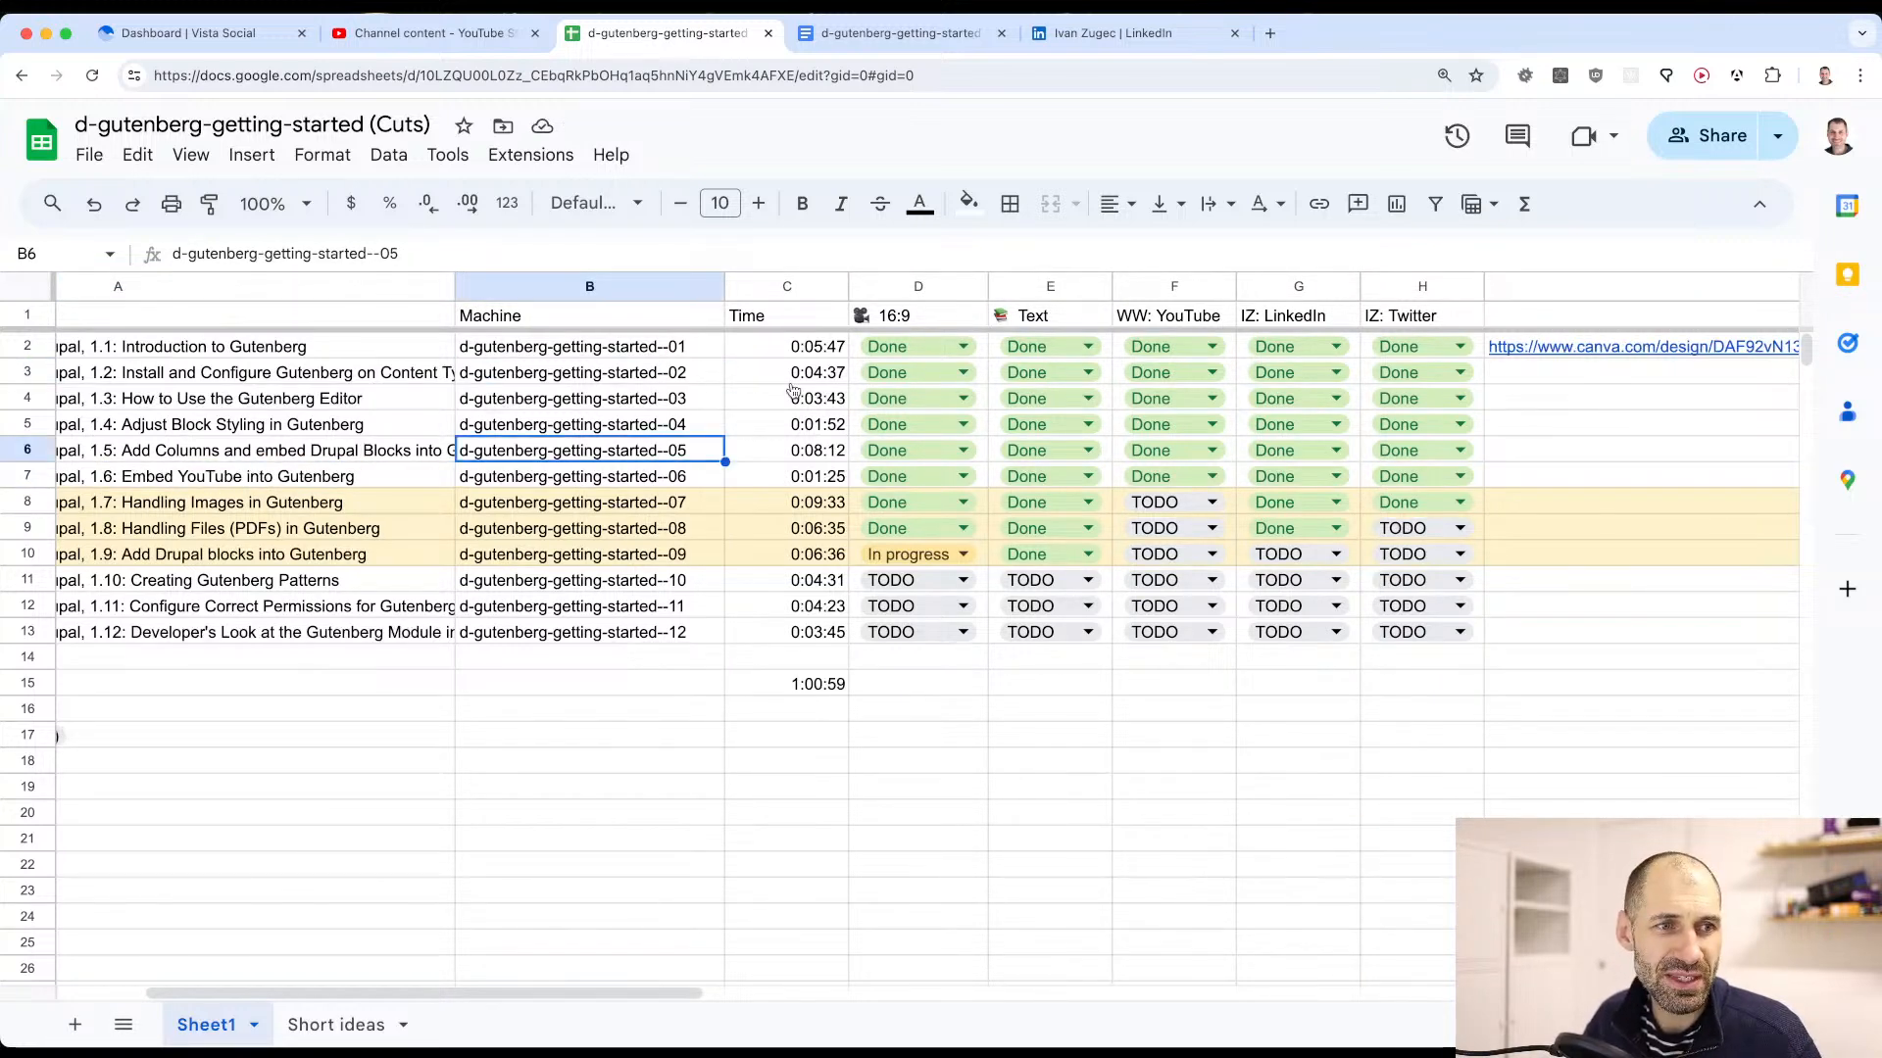
pyautogui.press('super+Tab')
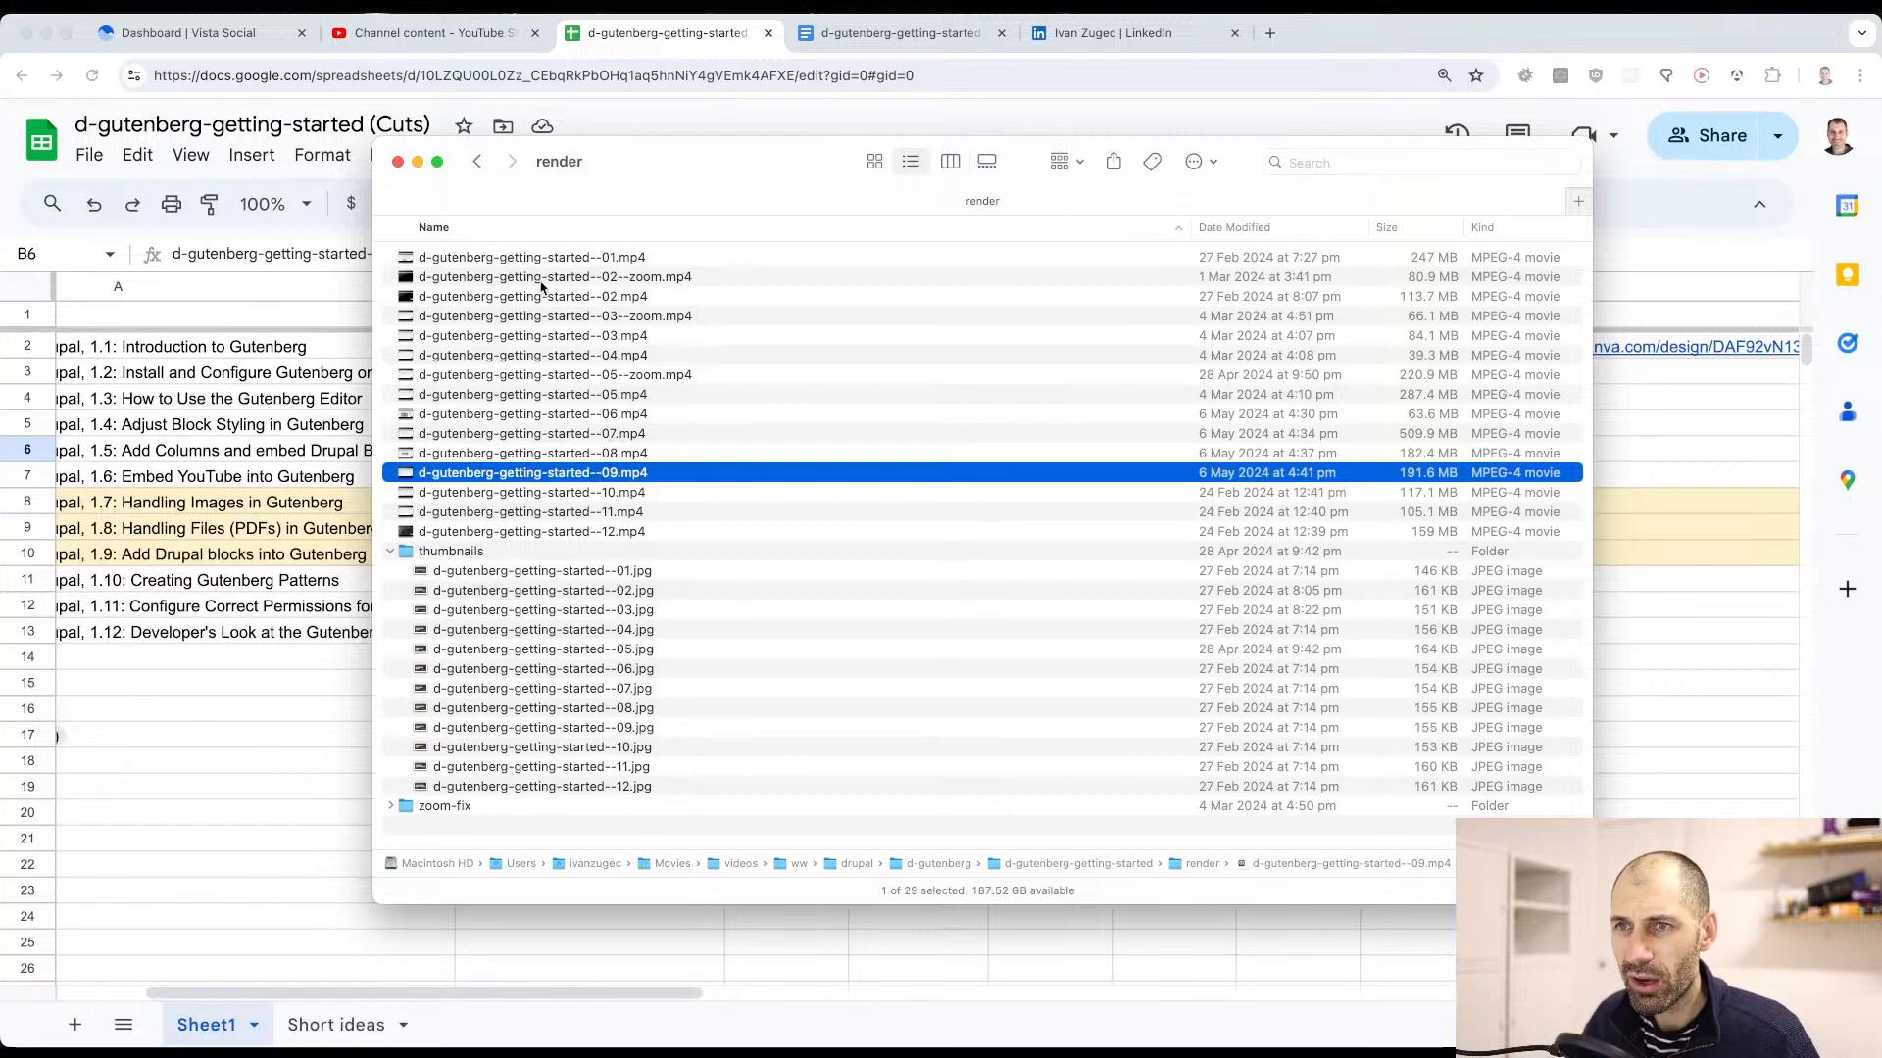
pyautogui.click(617, 377)
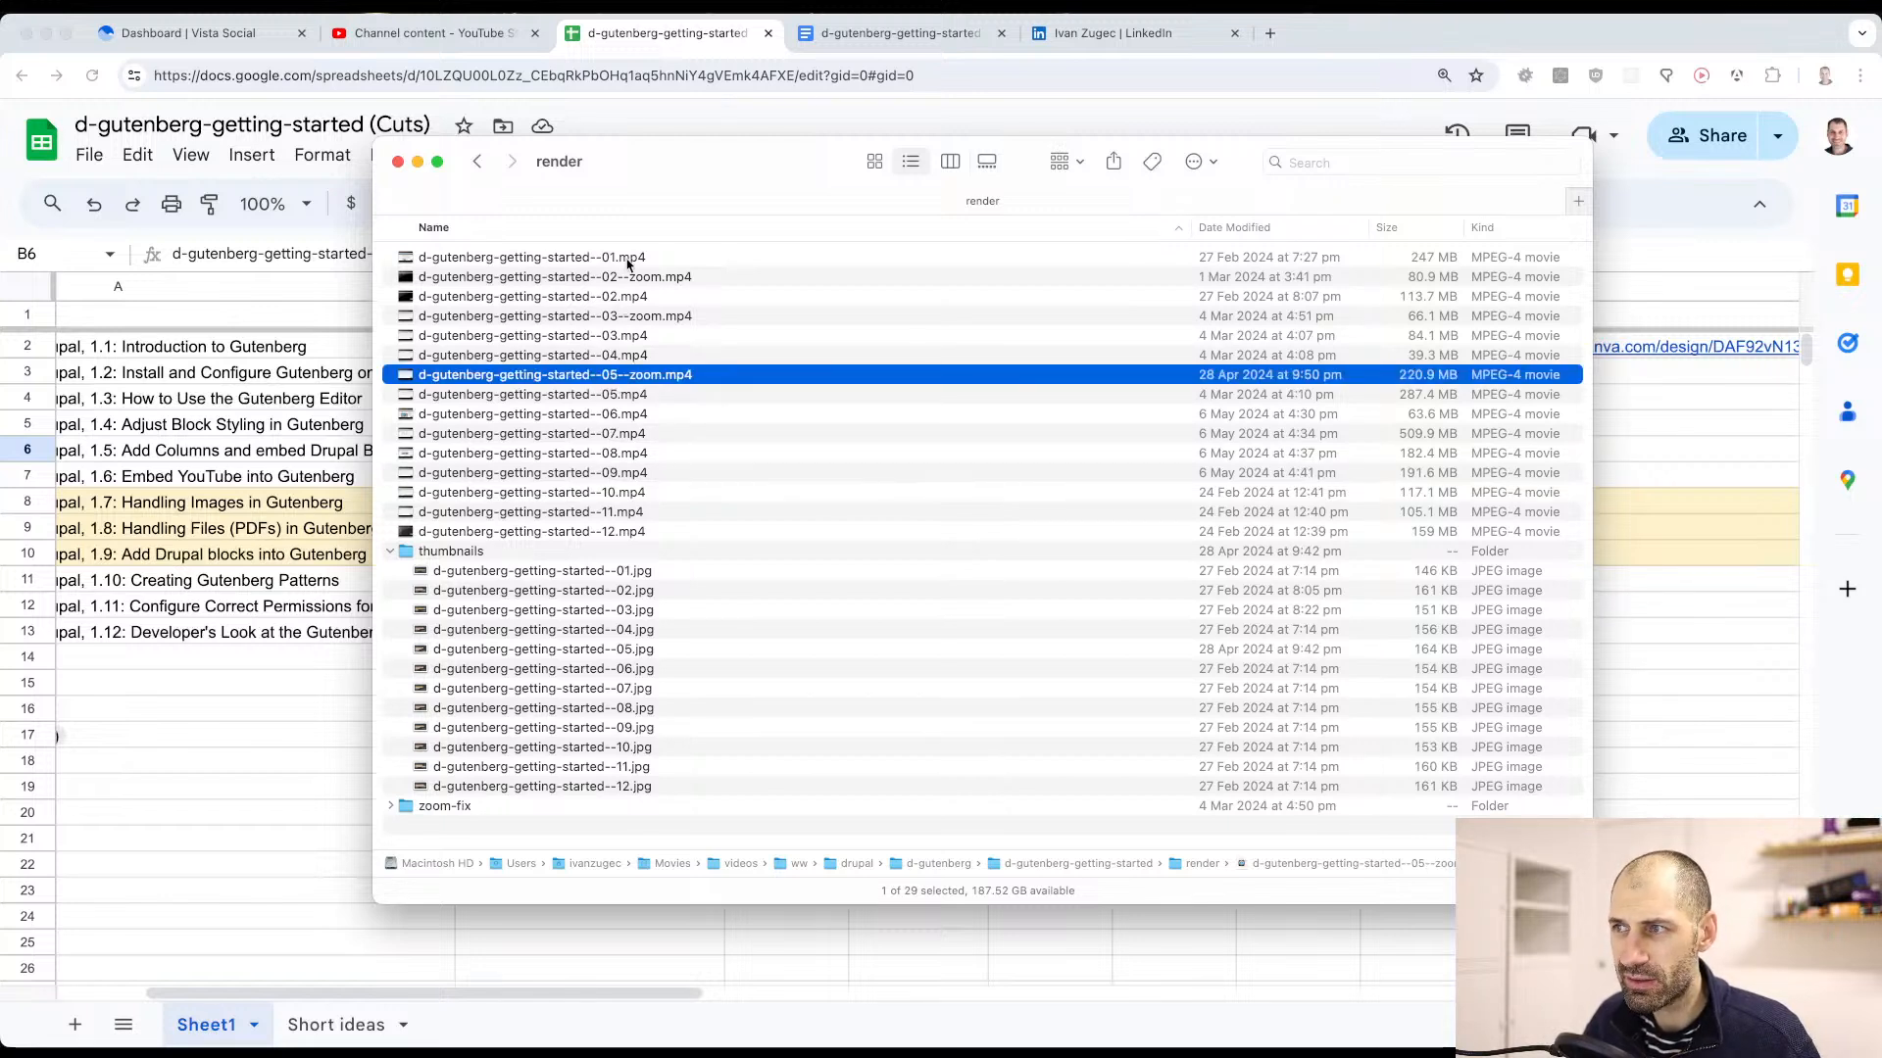
pyautogui.click(647, 454)
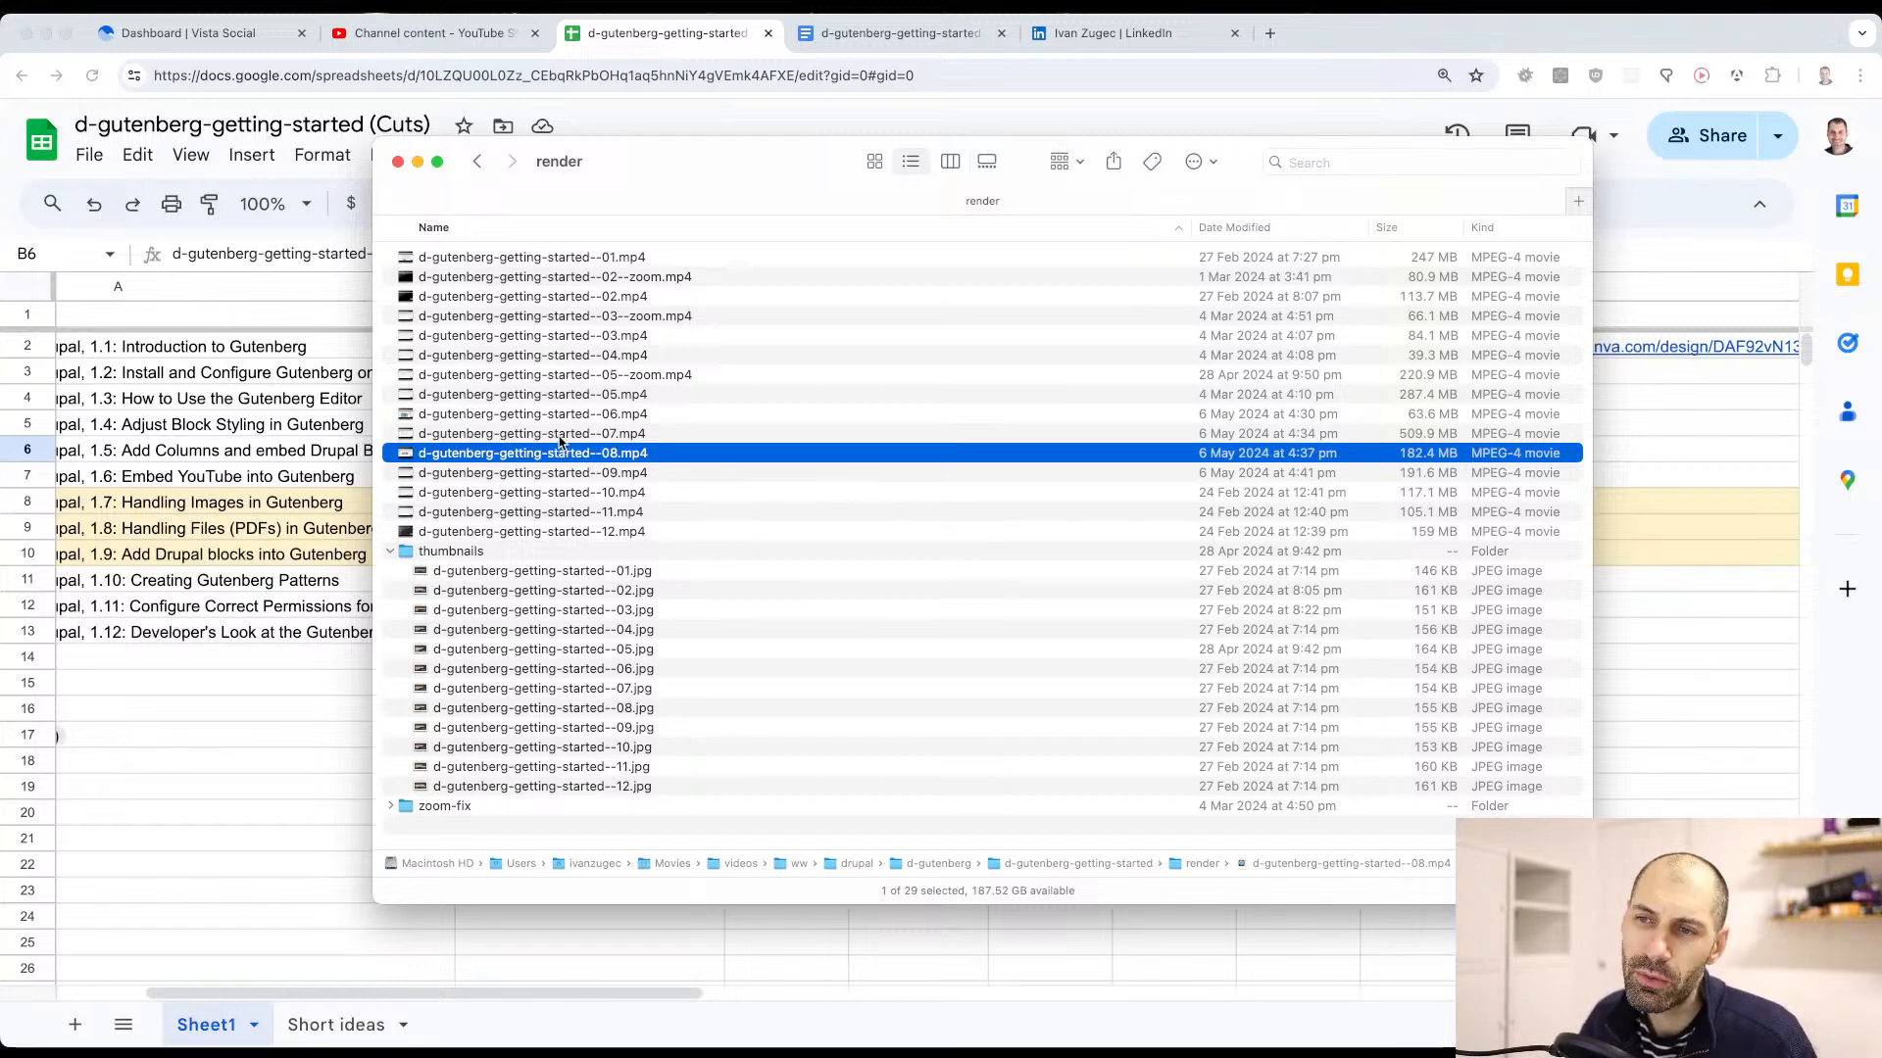
pyautogui.press('super+Tab')
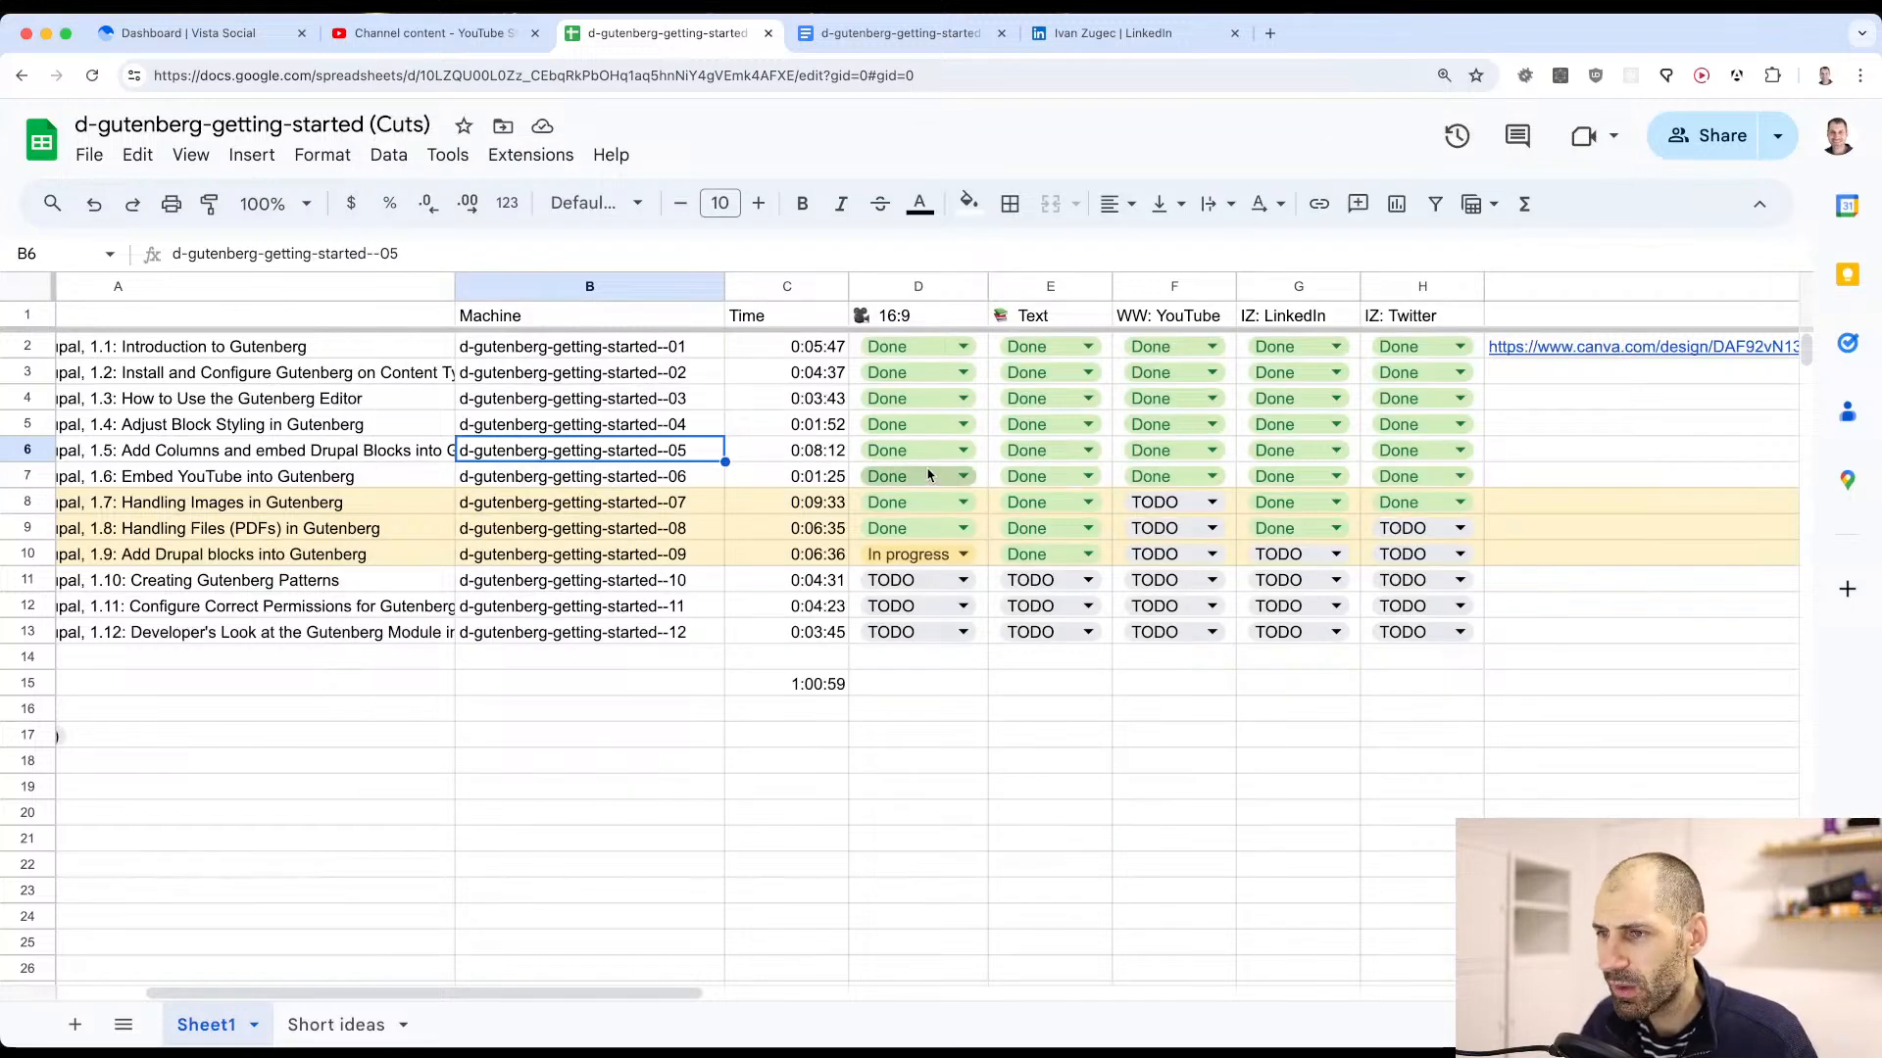
# Step: Review the status options and the Text, WW: YouTube, IZ: LinkedIn and IZ: Twitter columns without changing any status
pyautogui.doubleClick(921, 551)
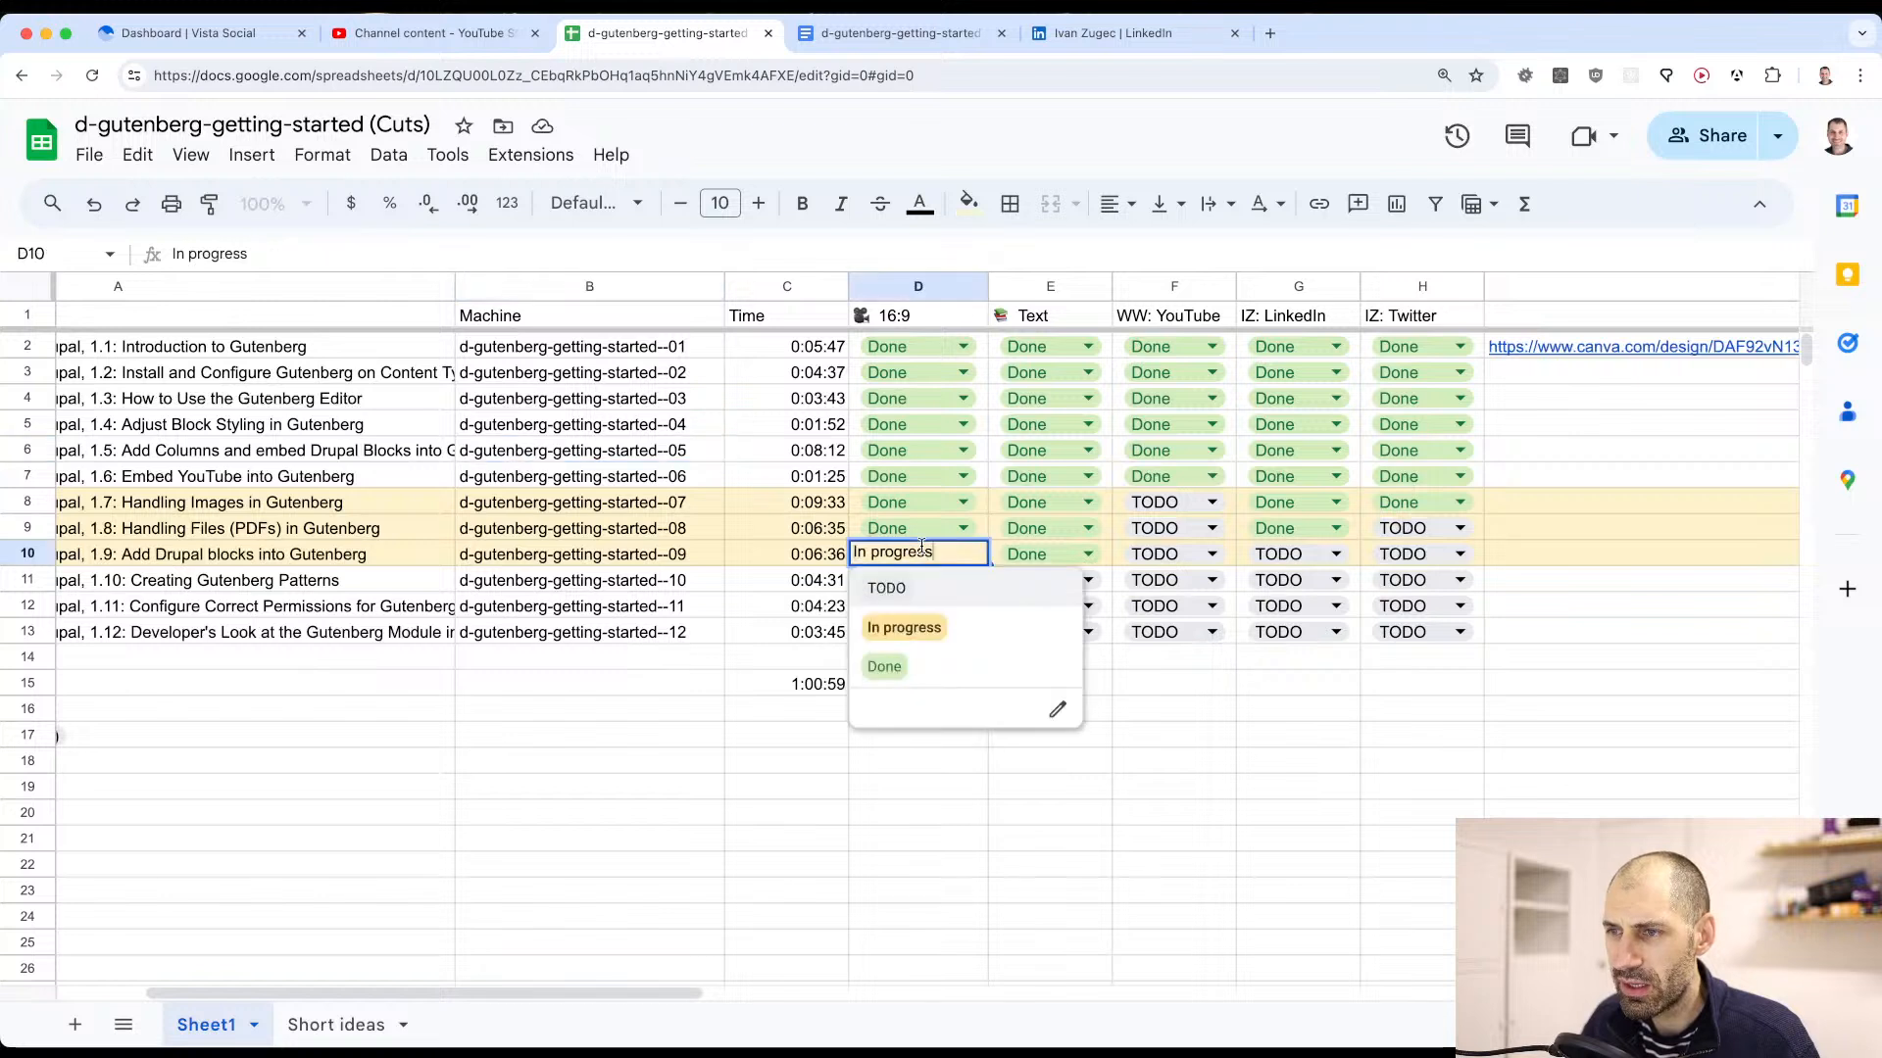
pyautogui.click(898, 799)
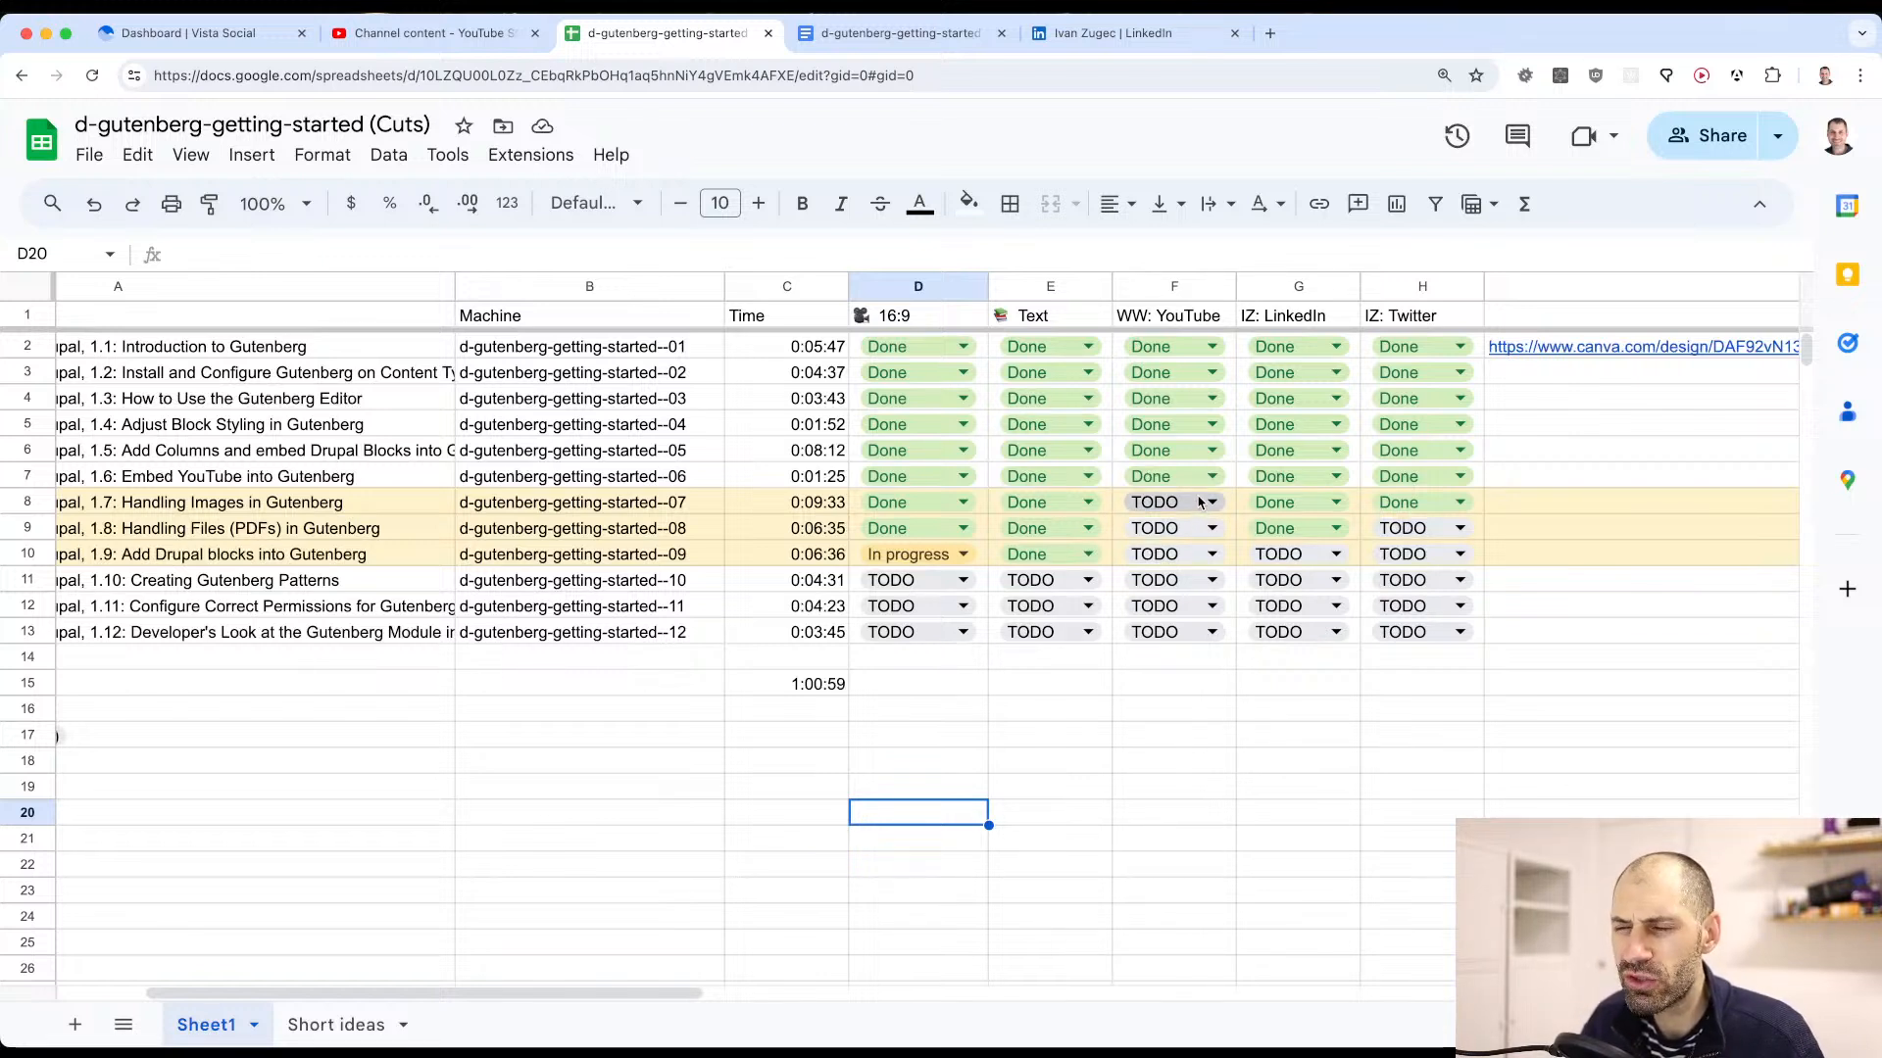
pyautogui.press('super+Tab')
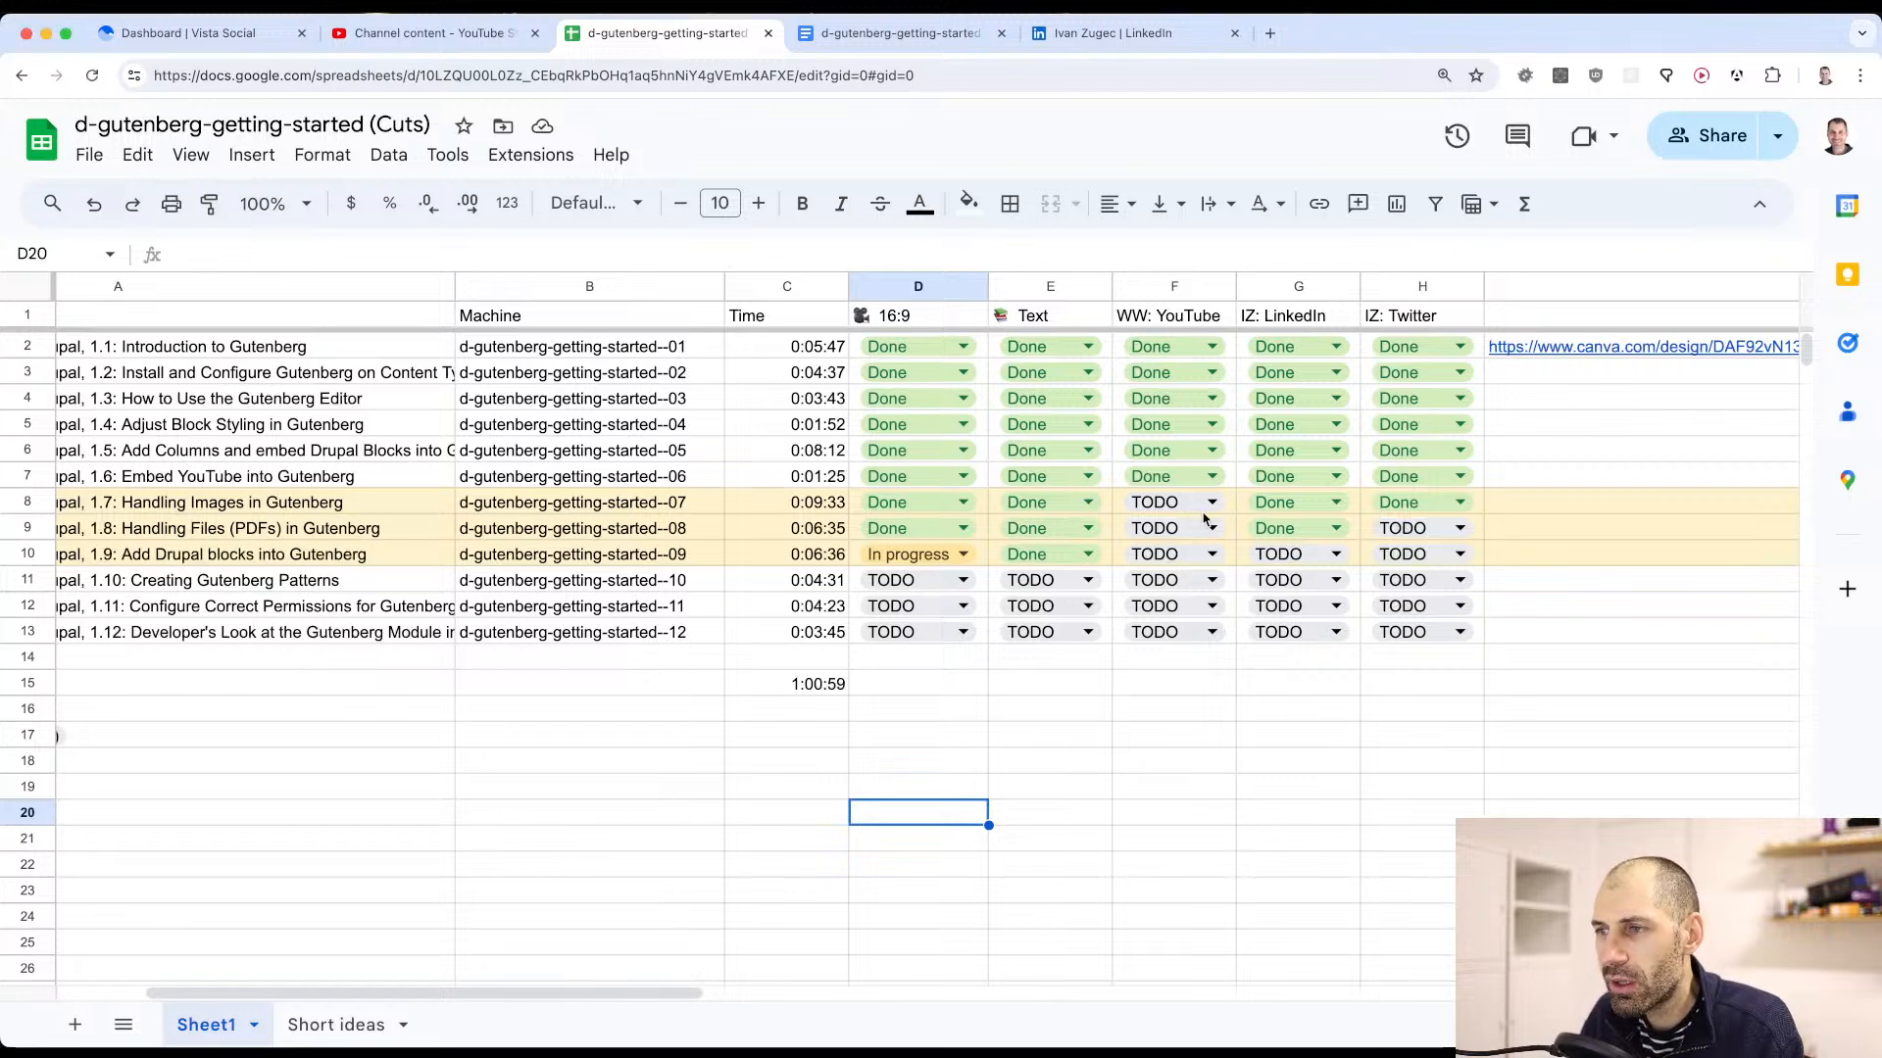
pyautogui.click(1018, 286)
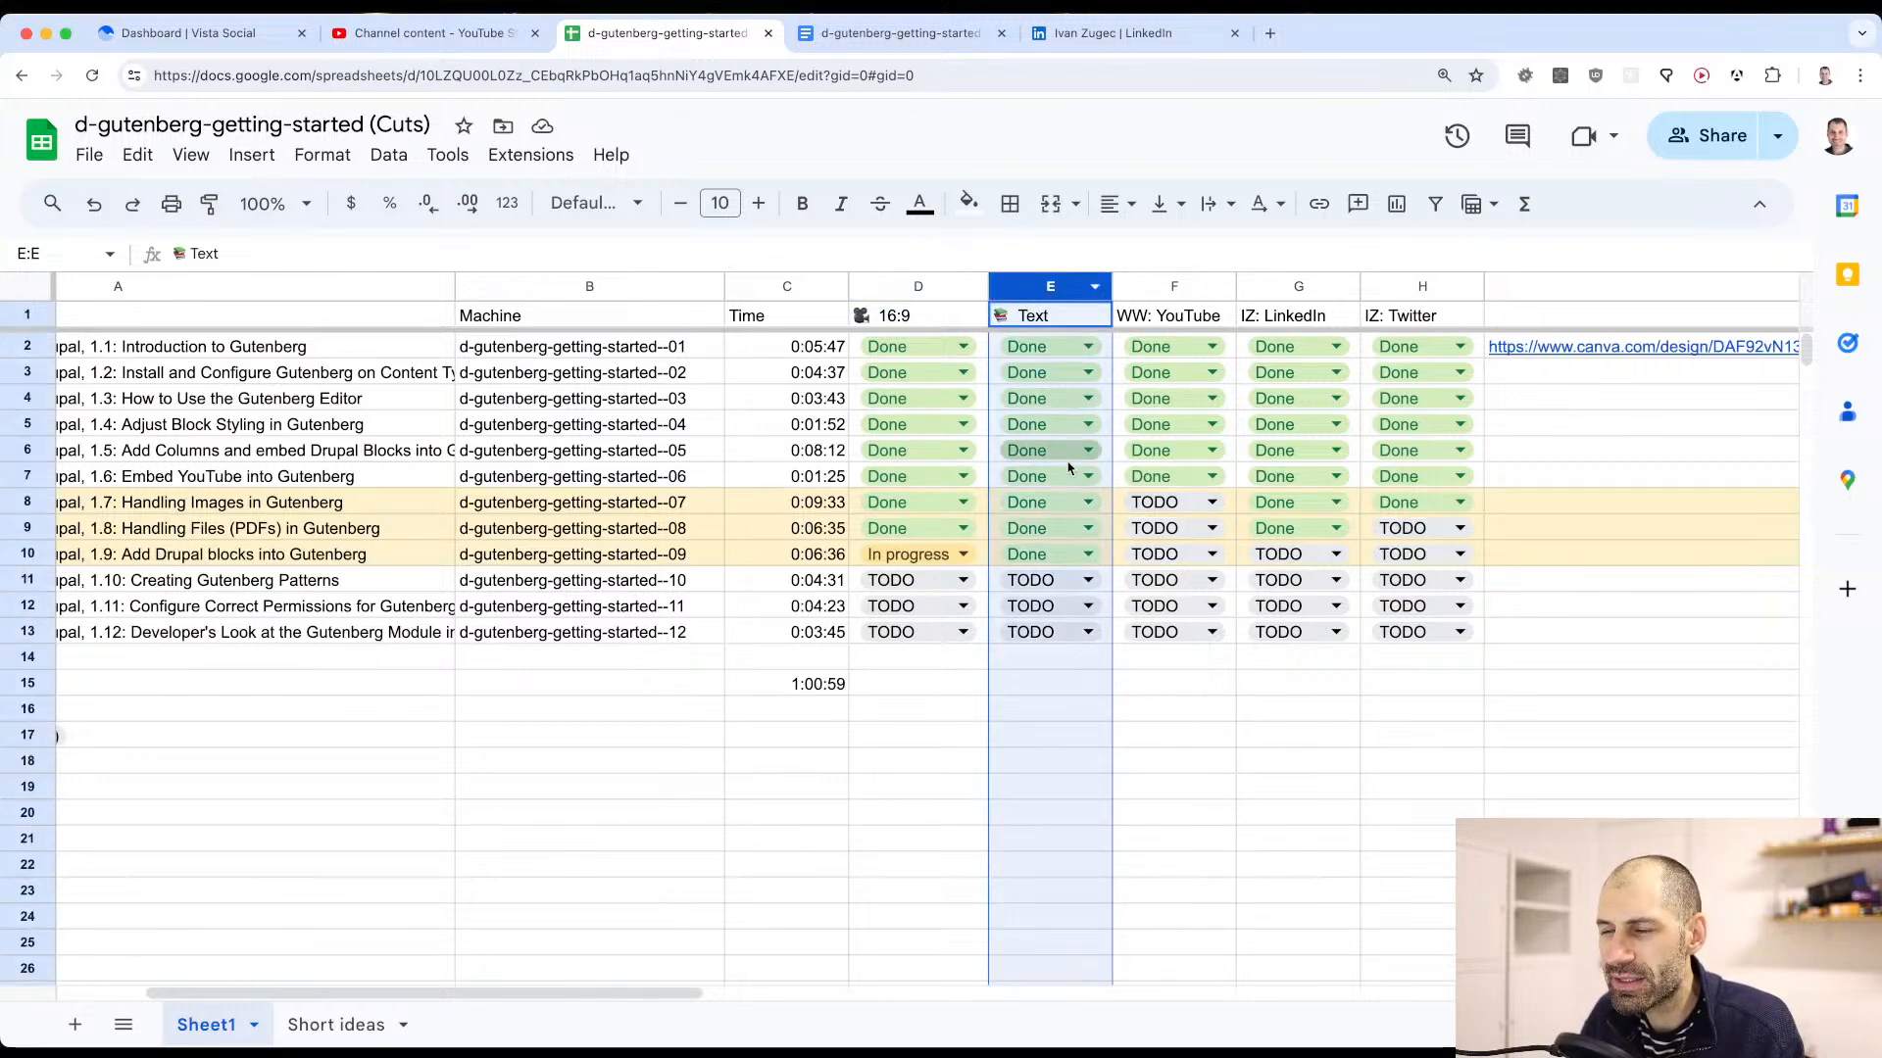
pyautogui.click(1180, 502)
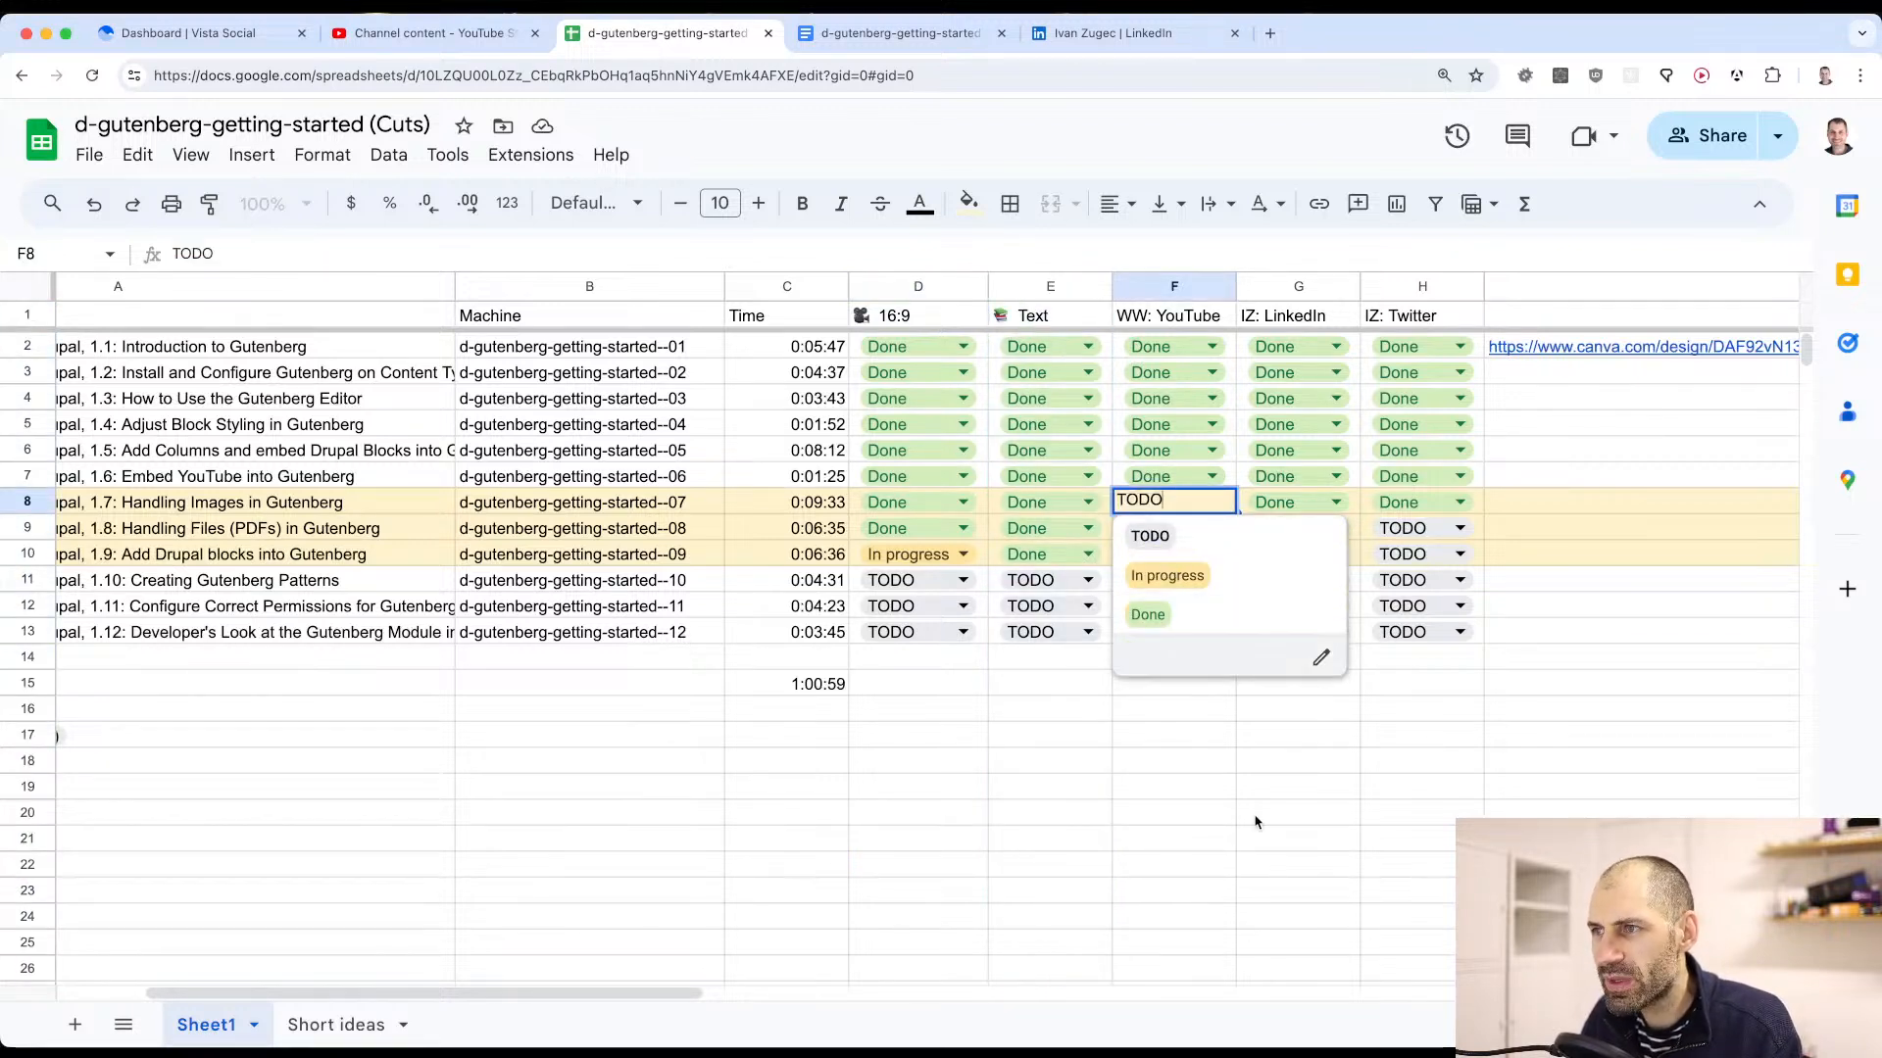
pyautogui.click(1246, 840)
pyautogui.click(1282, 284)
pyautogui.click(1402, 280)
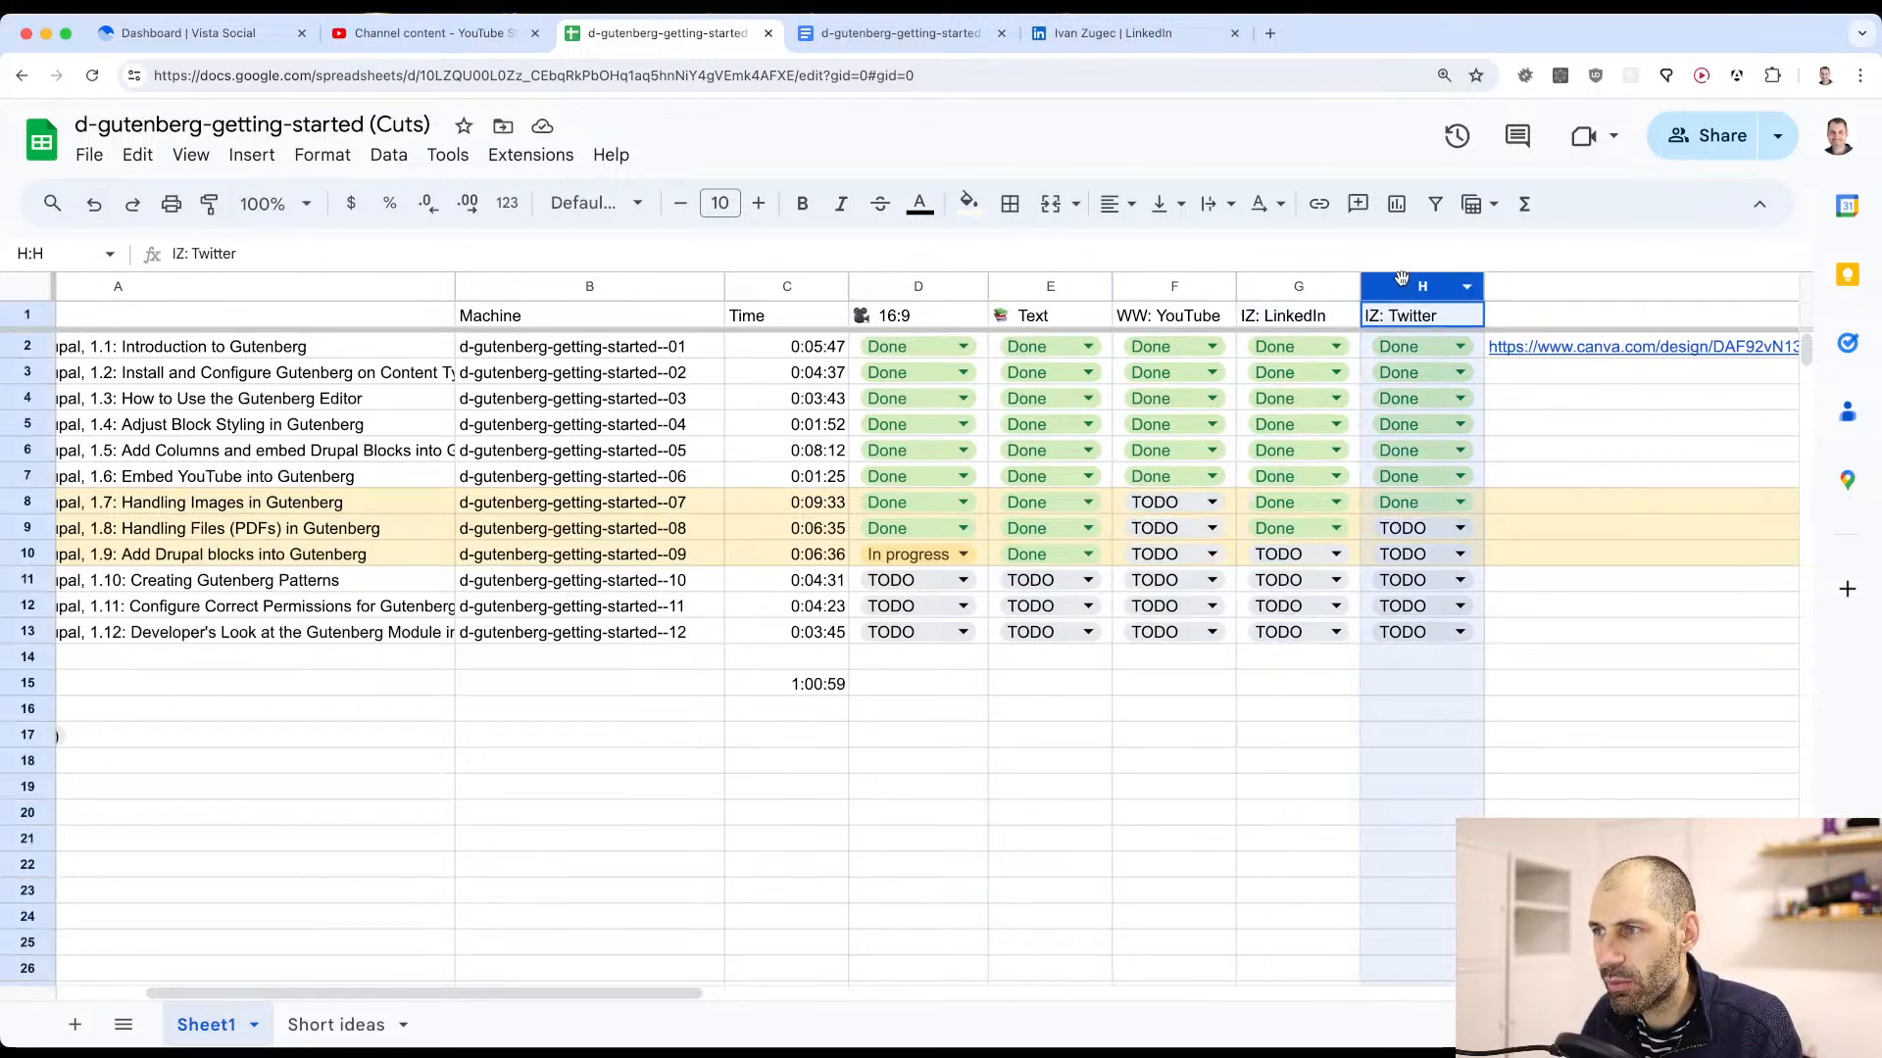
pyautogui.click(1185, 285)
# Step: Review the table of contents in the d-gutenberg-getting-started (Cuts) document and return to the tracking spreadsheet
pyautogui.click(941, 33)
pyautogui.scroll(15, 602, 490)
pyautogui.scroll(20, 602, 483)
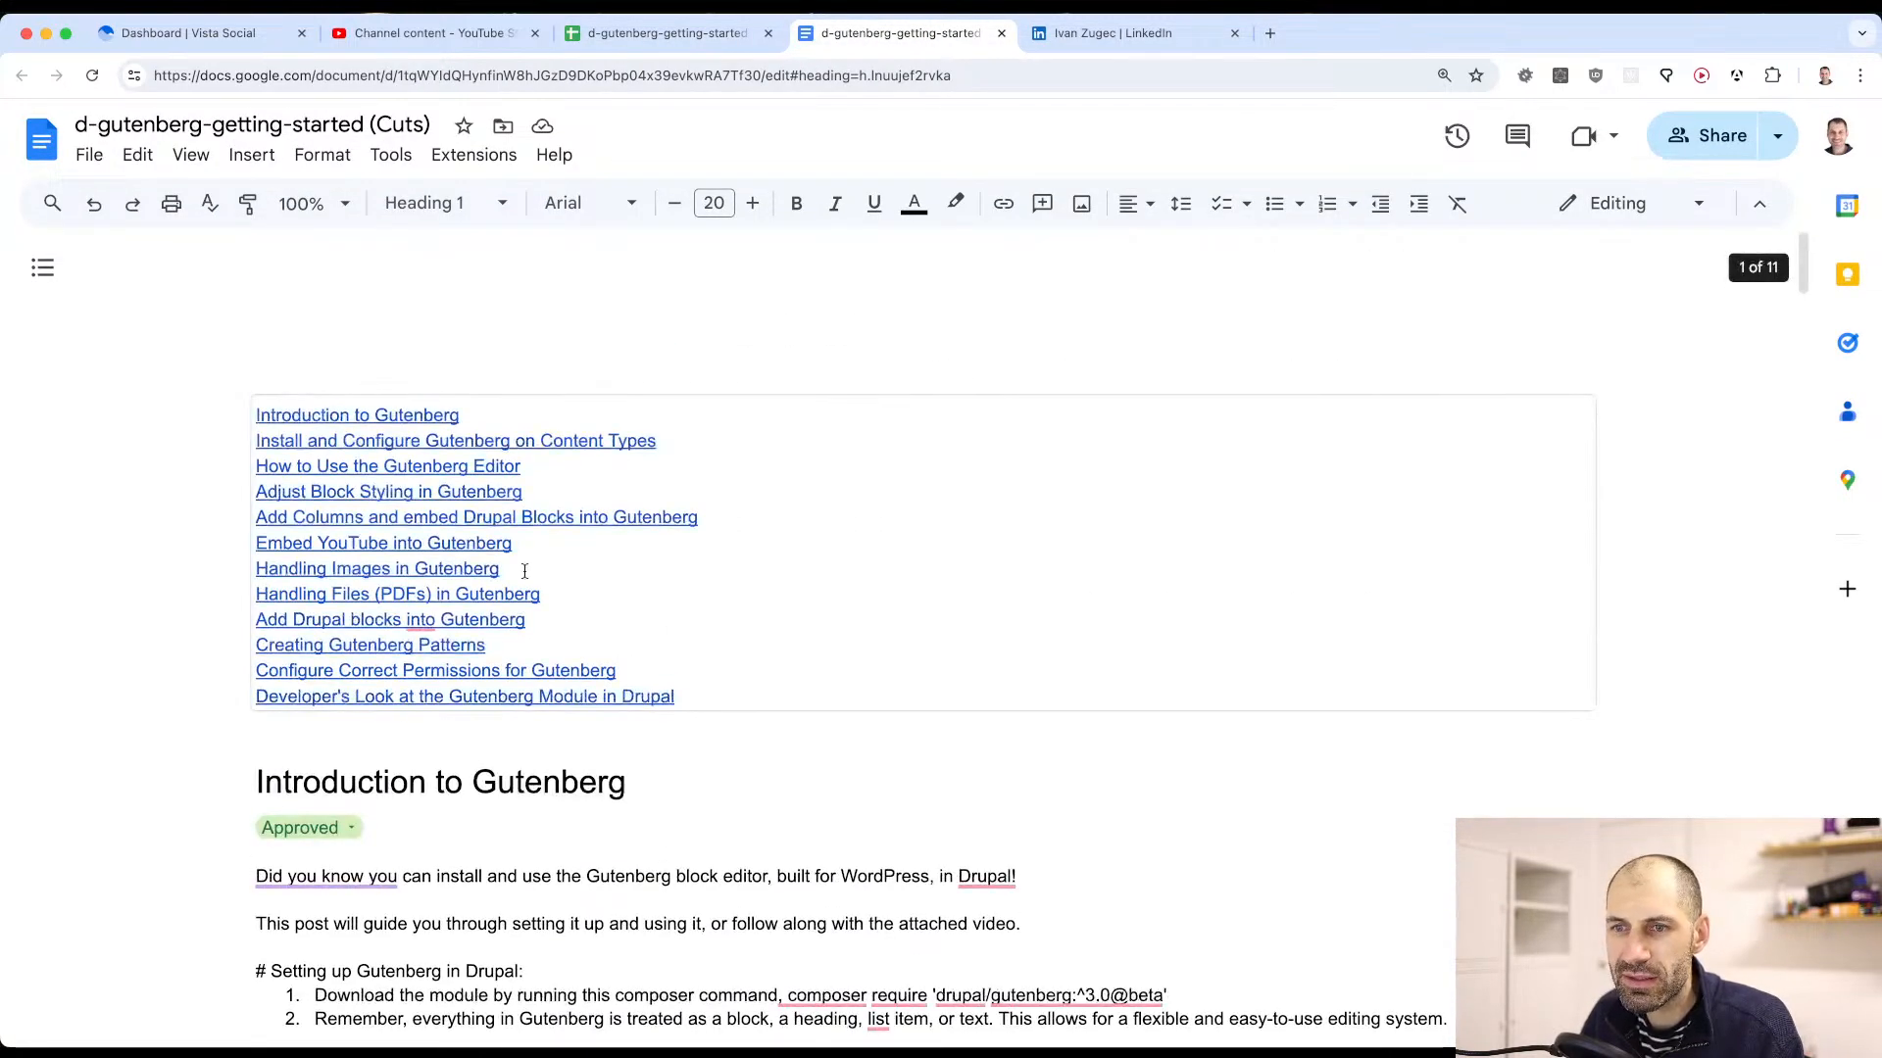
pyautogui.scroll(-3, 371, 554)
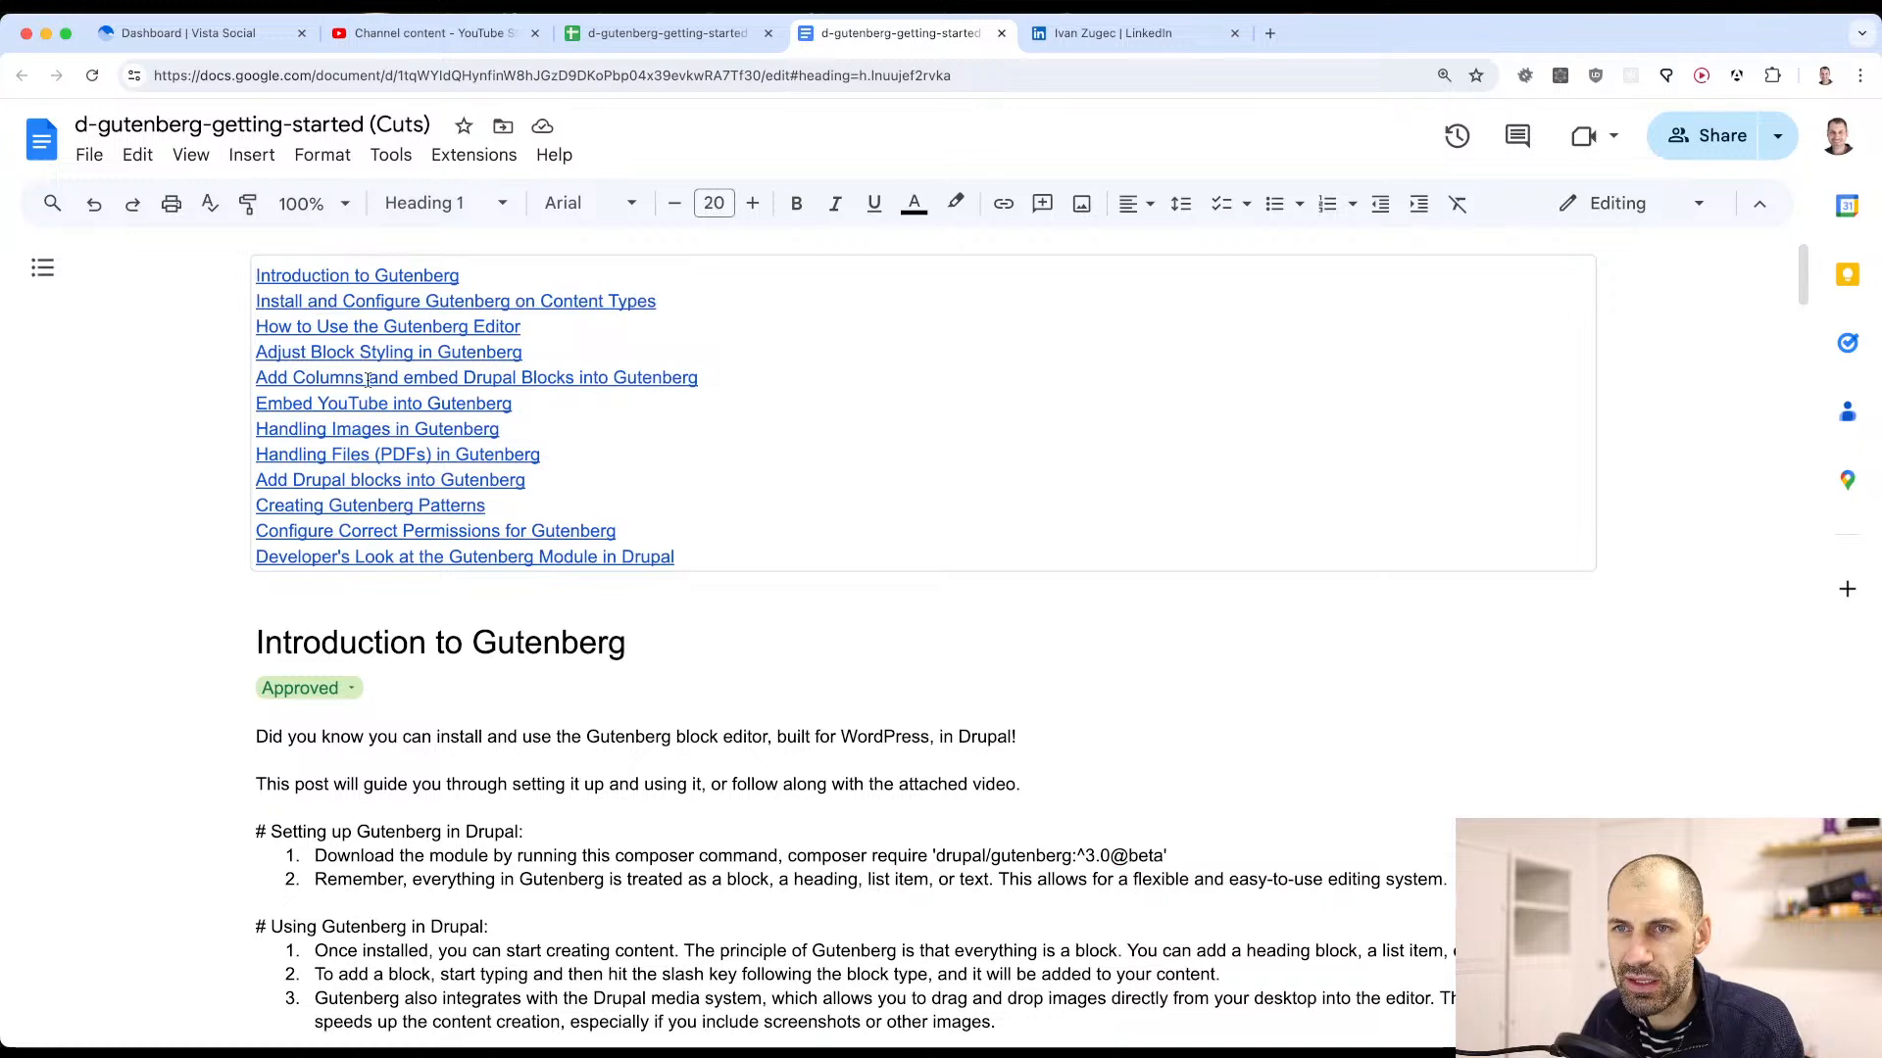
pyautogui.click(671, 33)
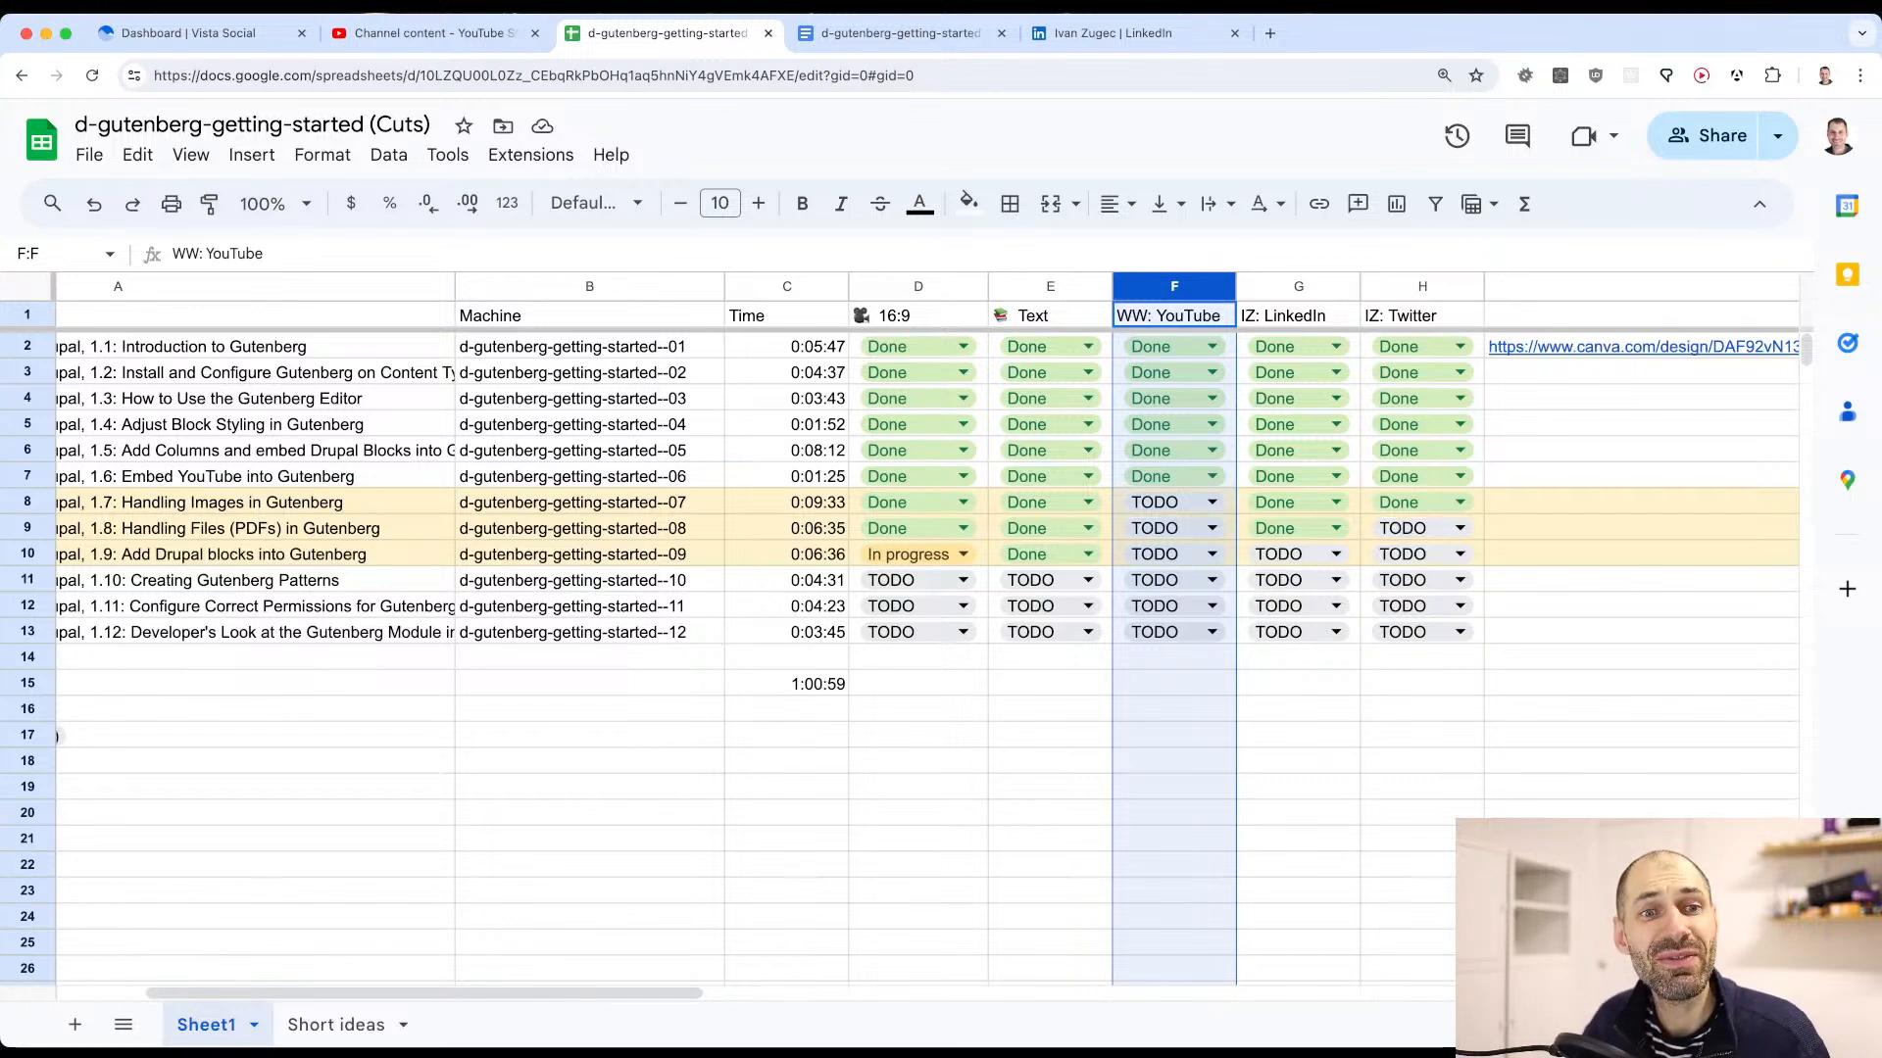
pyautogui.click(774, 659)
pyautogui.click(873, 657)
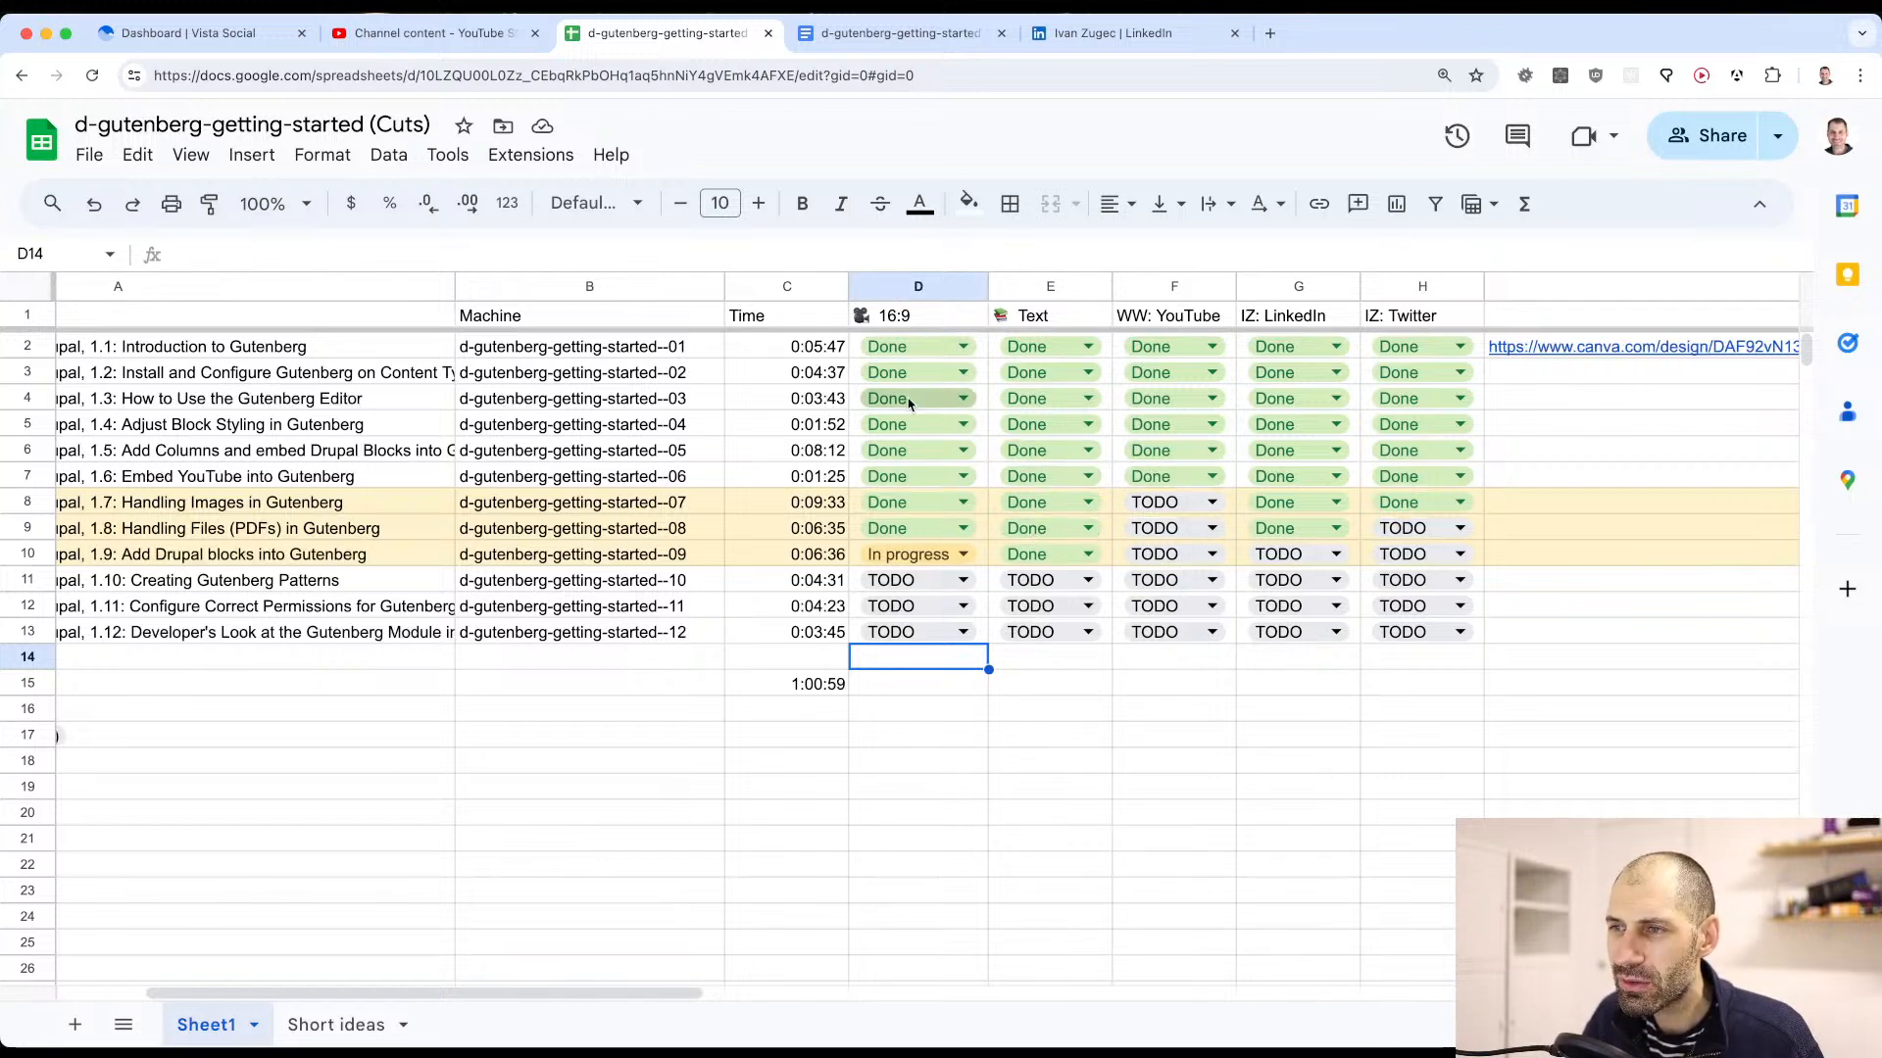
# Step: Go back to the cuts document and jump to its "Handling Files (PDFs) in Gutenberg" section
pyautogui.click(900, 32)
pyautogui.scroll(-5, 620, 766)
pyautogui.scroll(5, 621, 765)
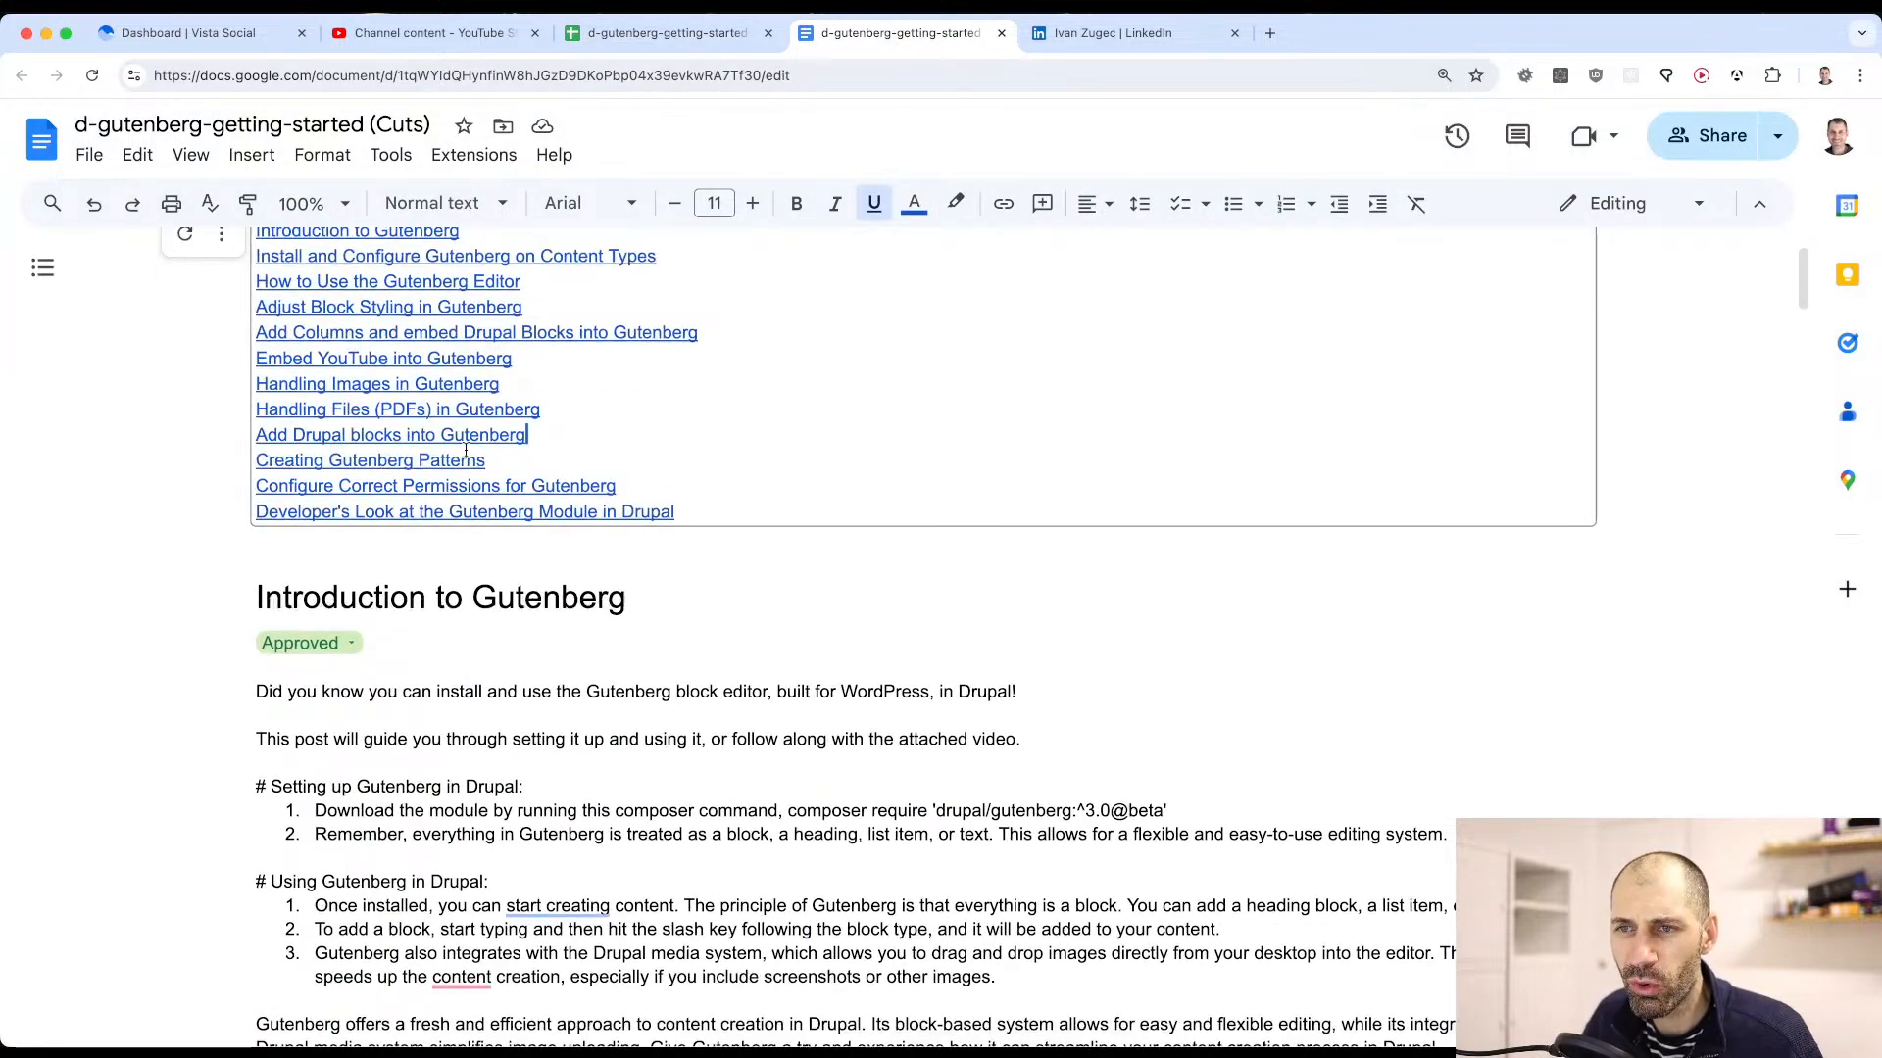
pyautogui.click(397, 412)
pyautogui.click(410, 451)
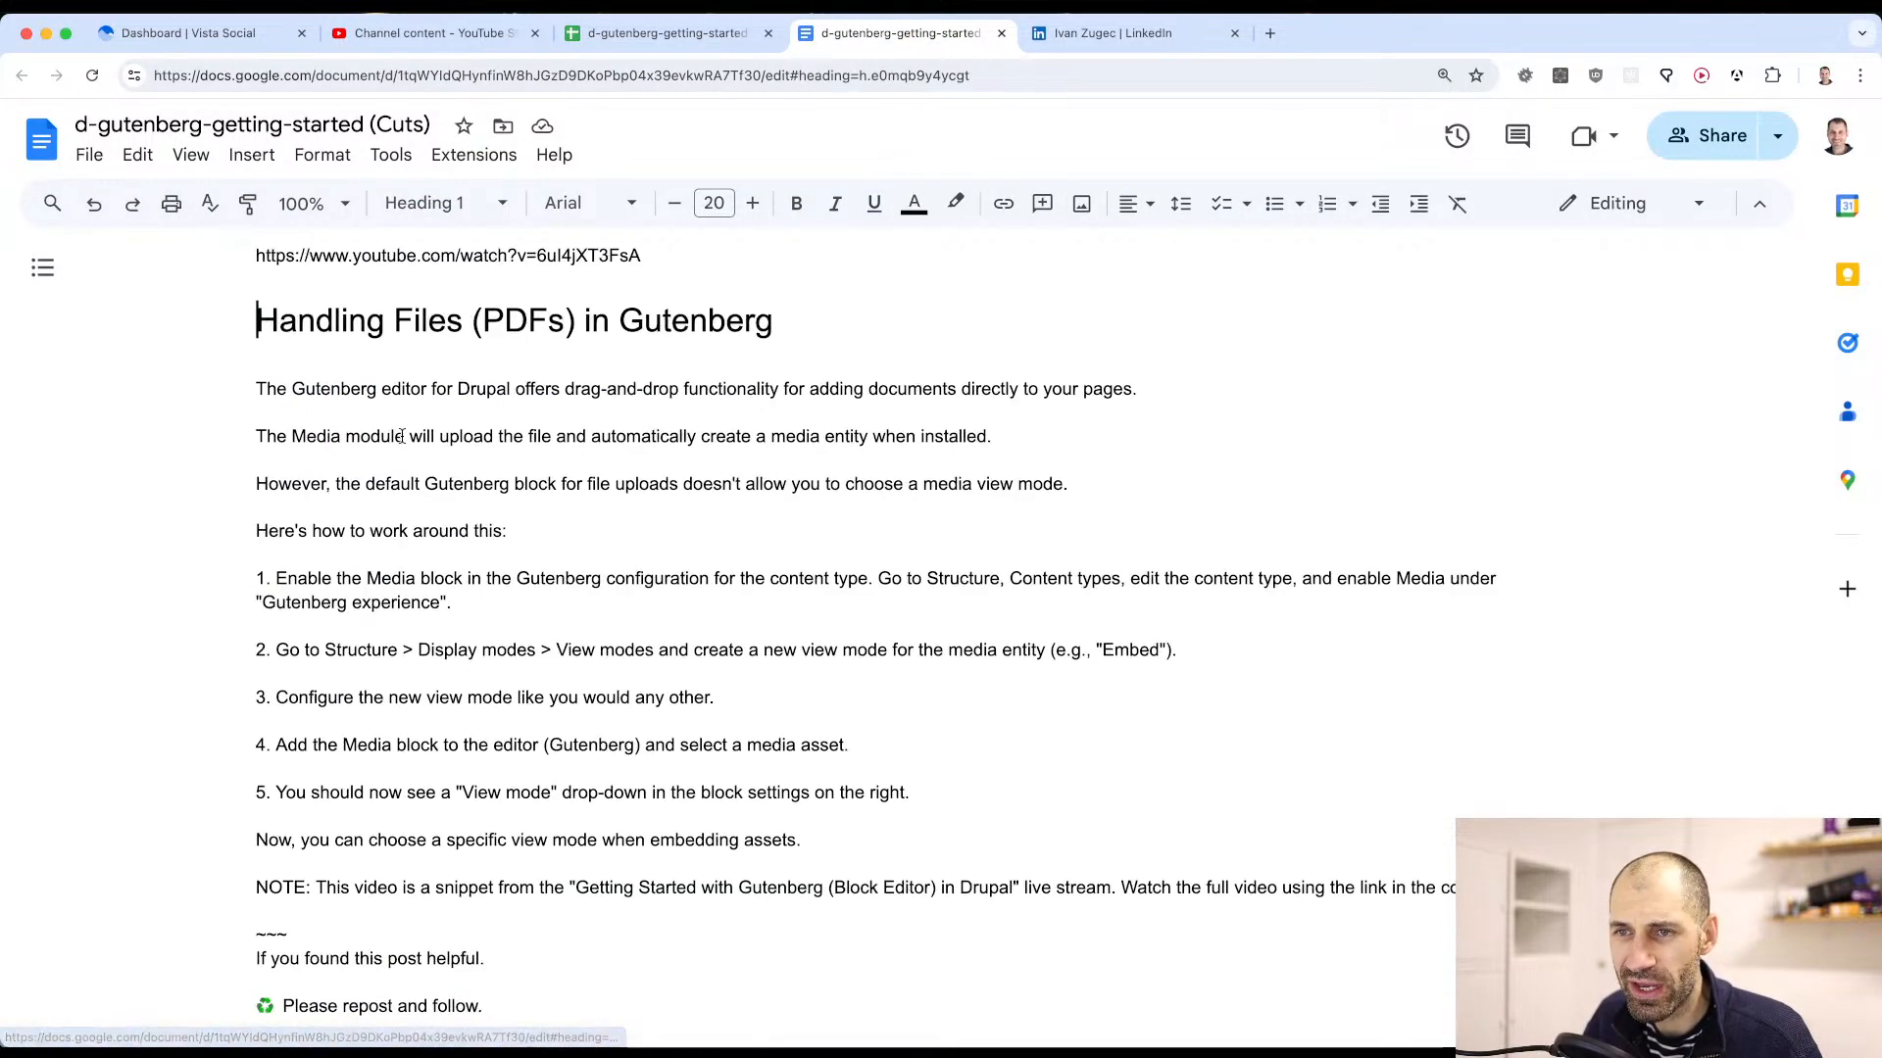
# Step: Copy the post text under "Add Drupal blocks into Gutenberg", from the opening paragraph through the NOTE line
pyautogui.scroll(-15, 459, 617)
pyautogui.scroll(10, 463, 659)
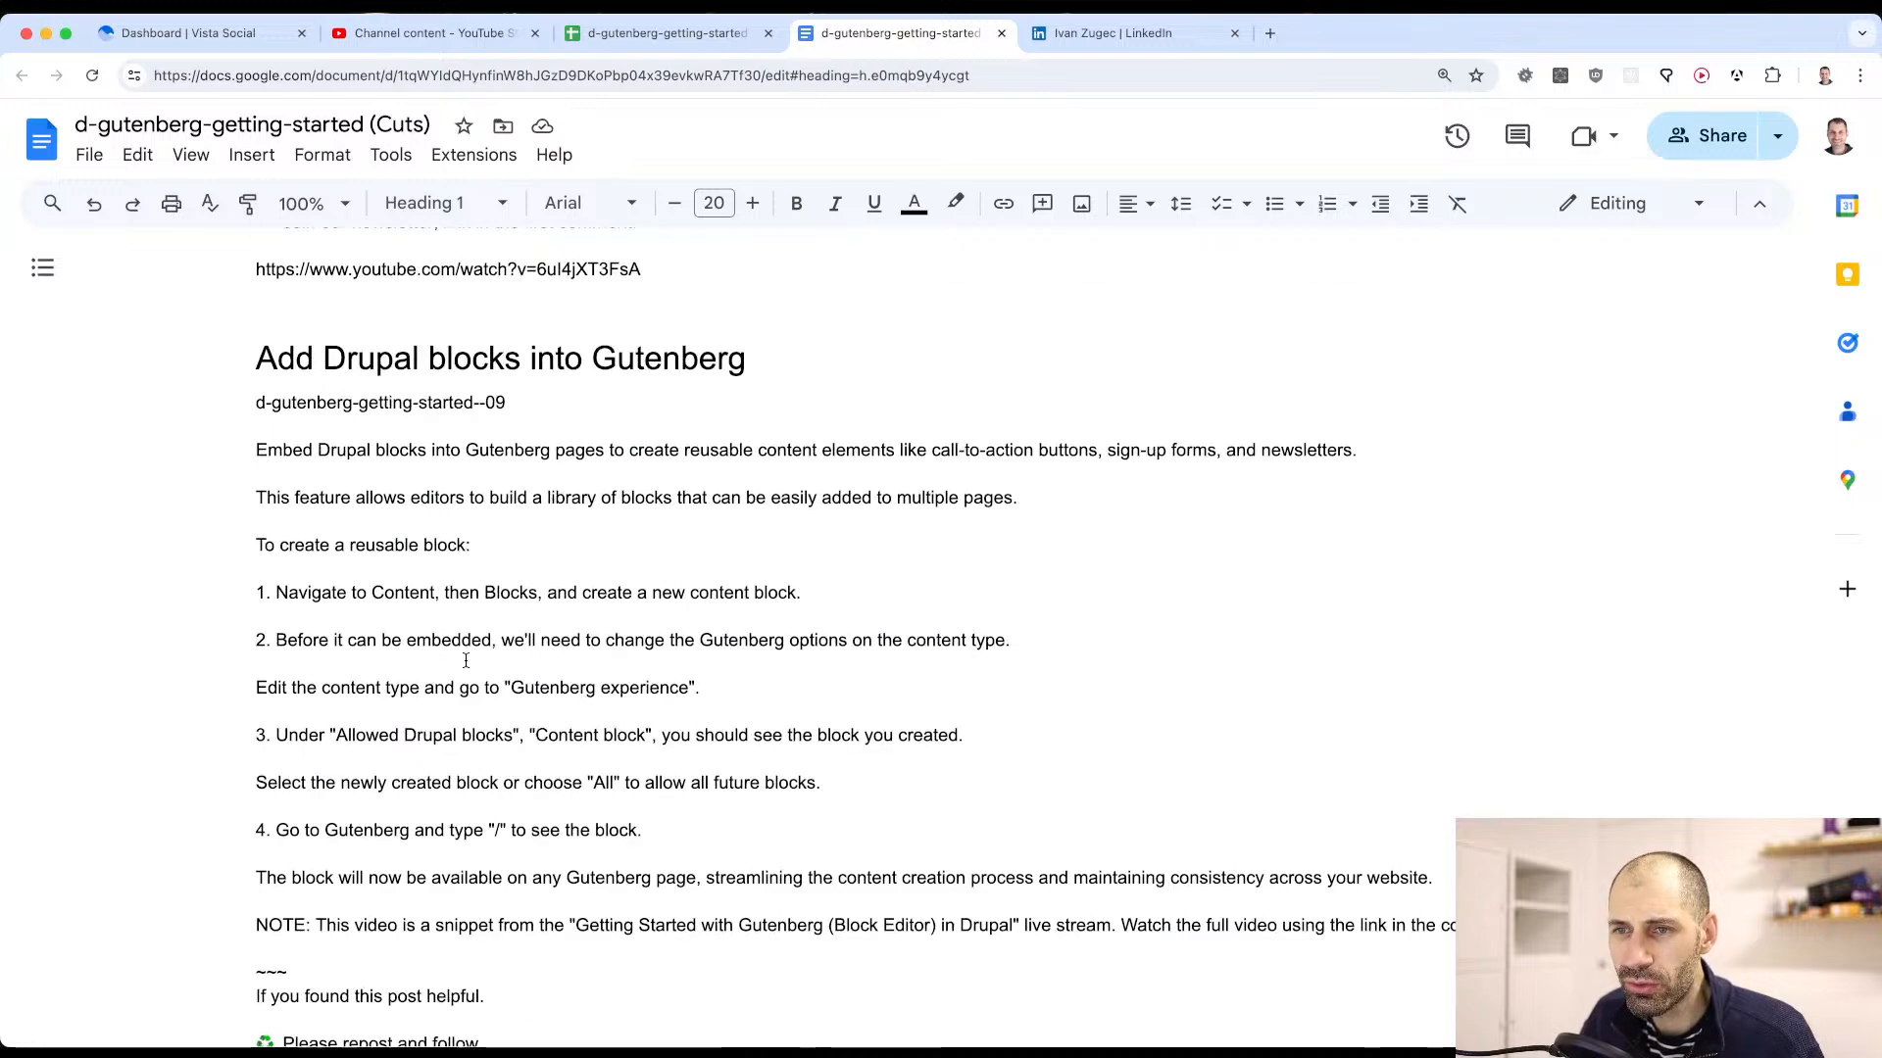
pyautogui.scroll(-3, 463, 667)
pyautogui.moveTo(1701, 733); pyautogui.dragTo(230, 384)
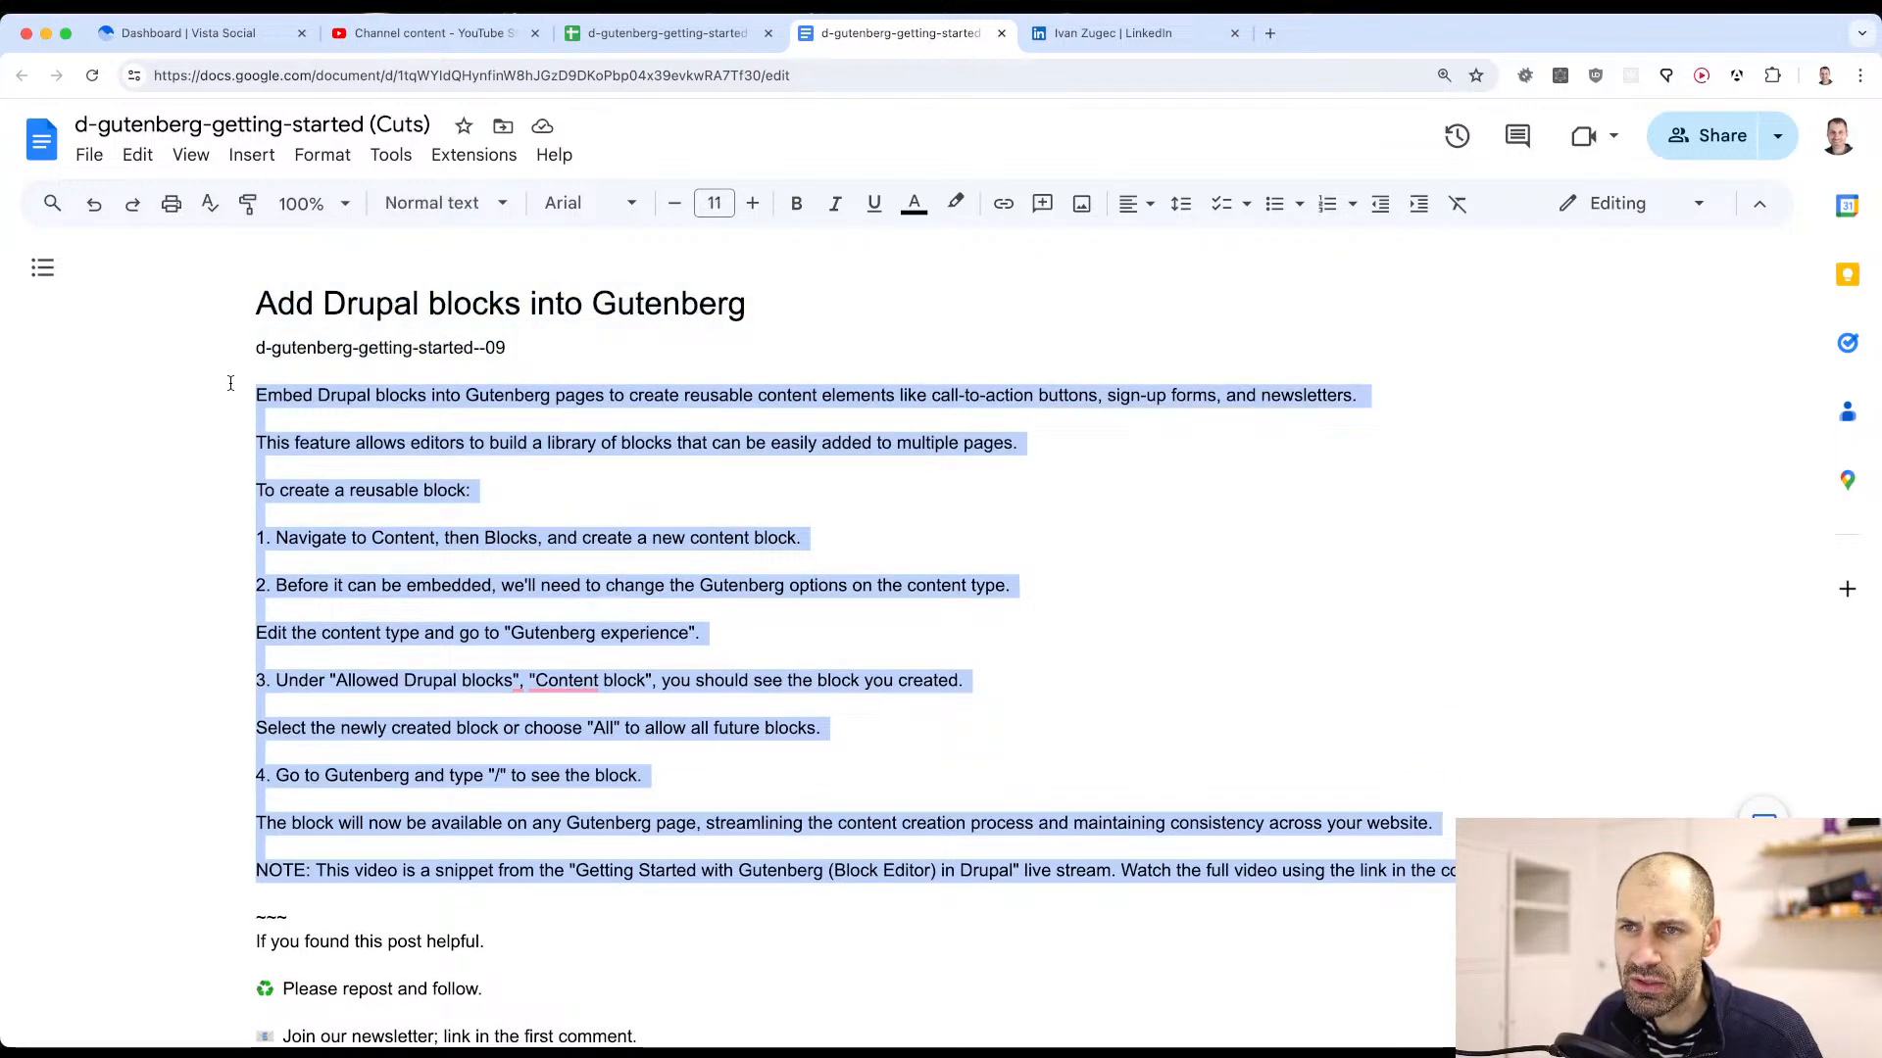
pyautogui.rightClick(359, 395)
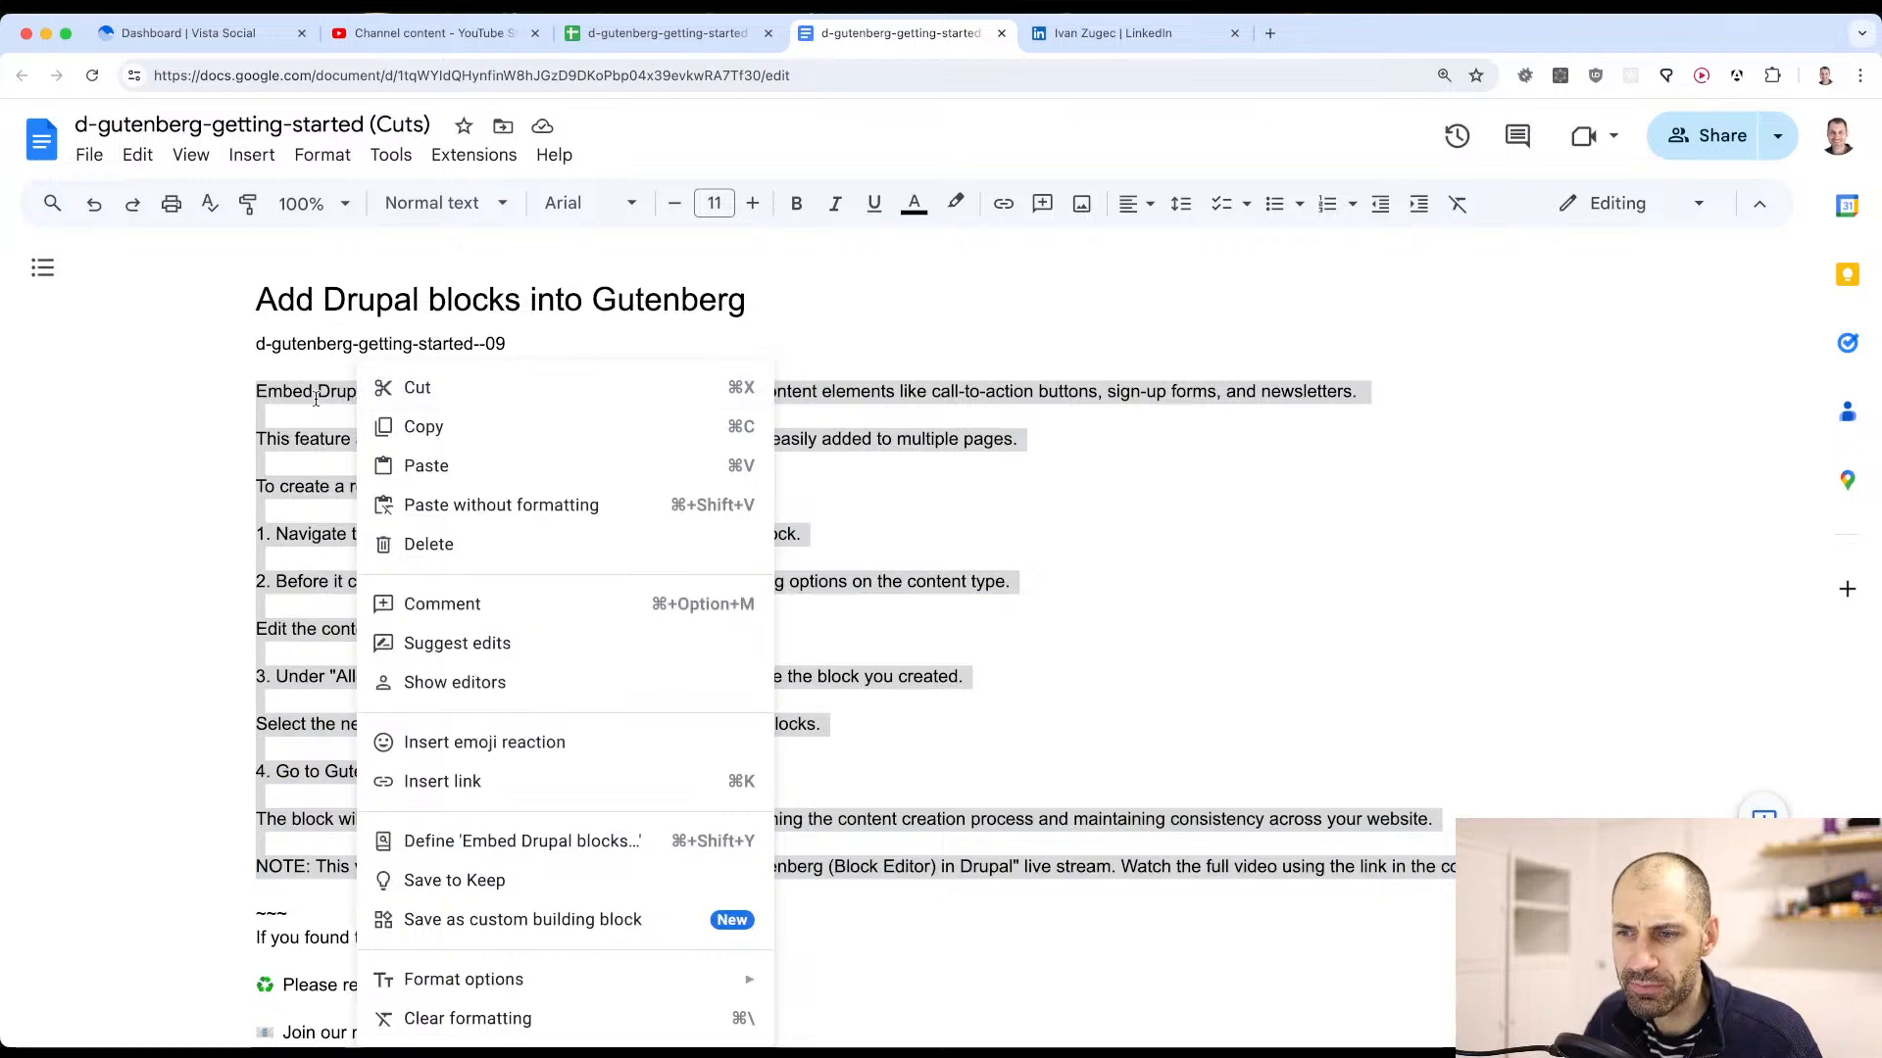
pyautogui.click(431, 427)
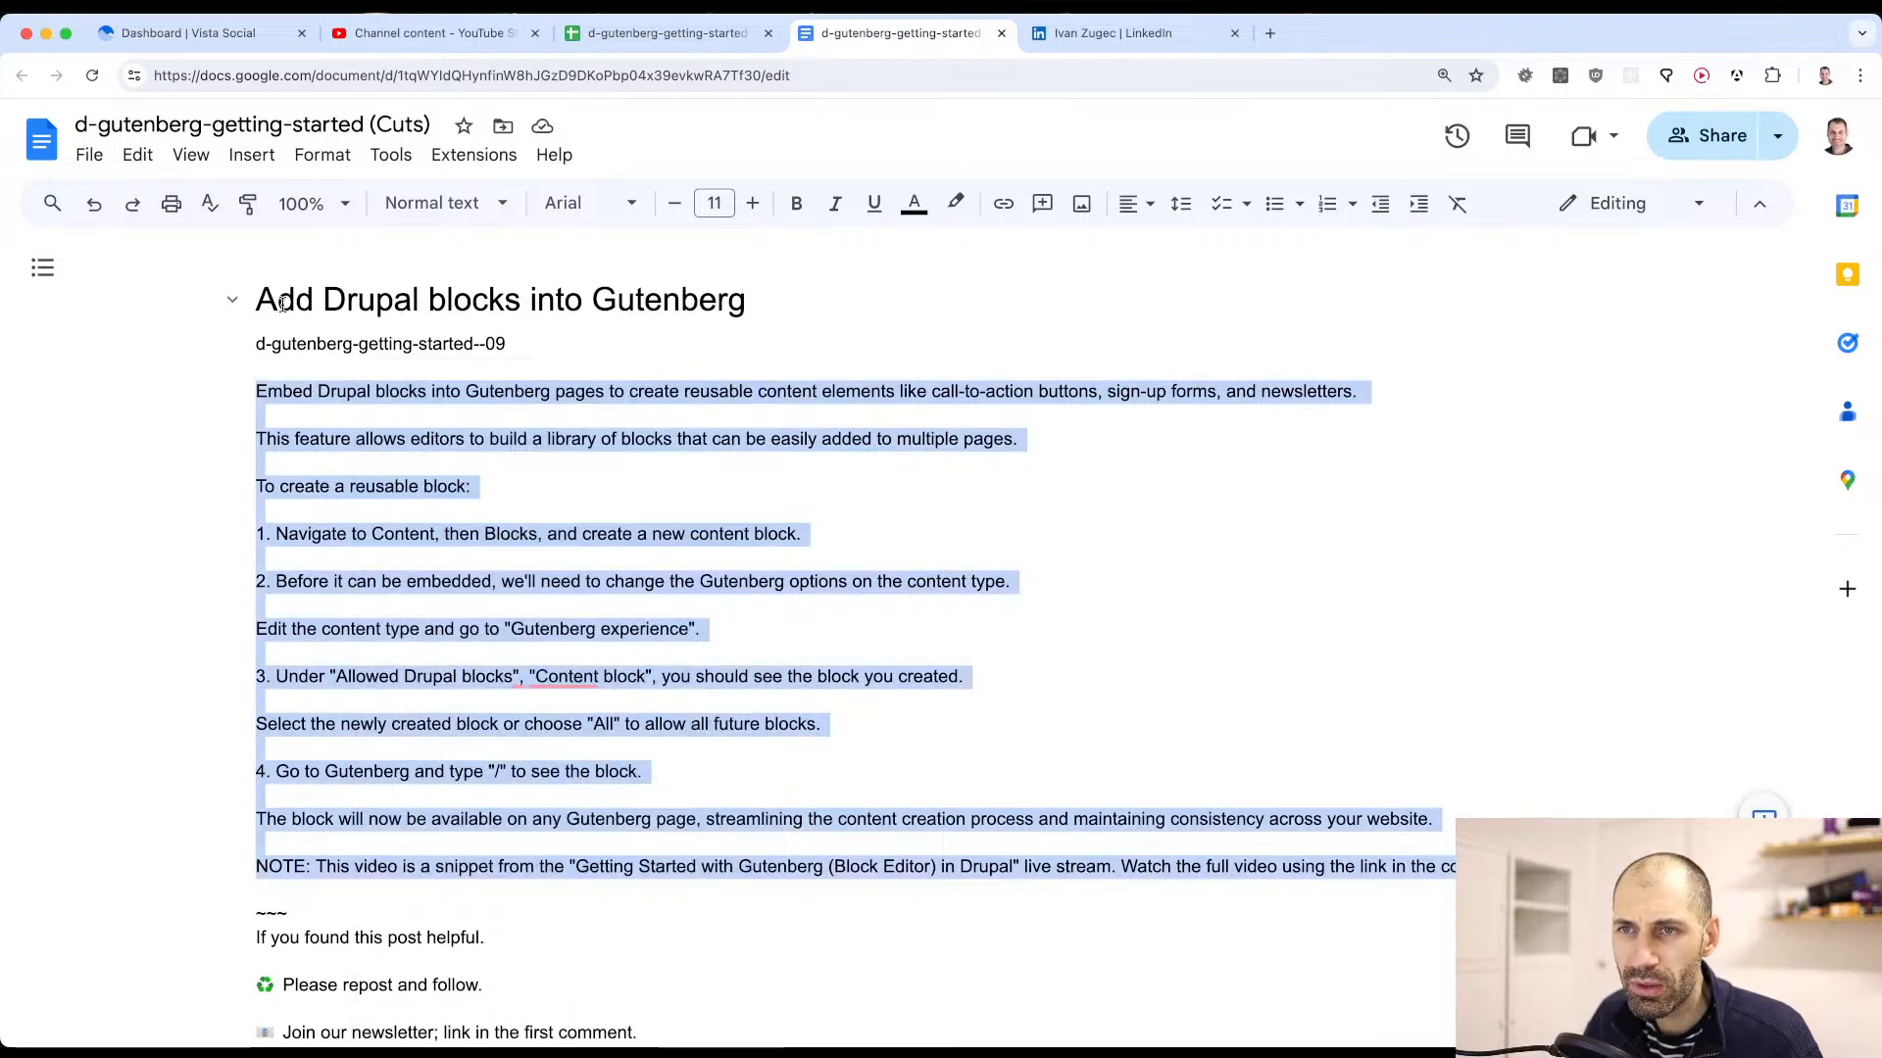
# Step: Return to the tracking spreadsheet and examine the row of video 1.9, Add Drupal blocks into Gutenberg, through to column K
pyautogui.click(666, 32)
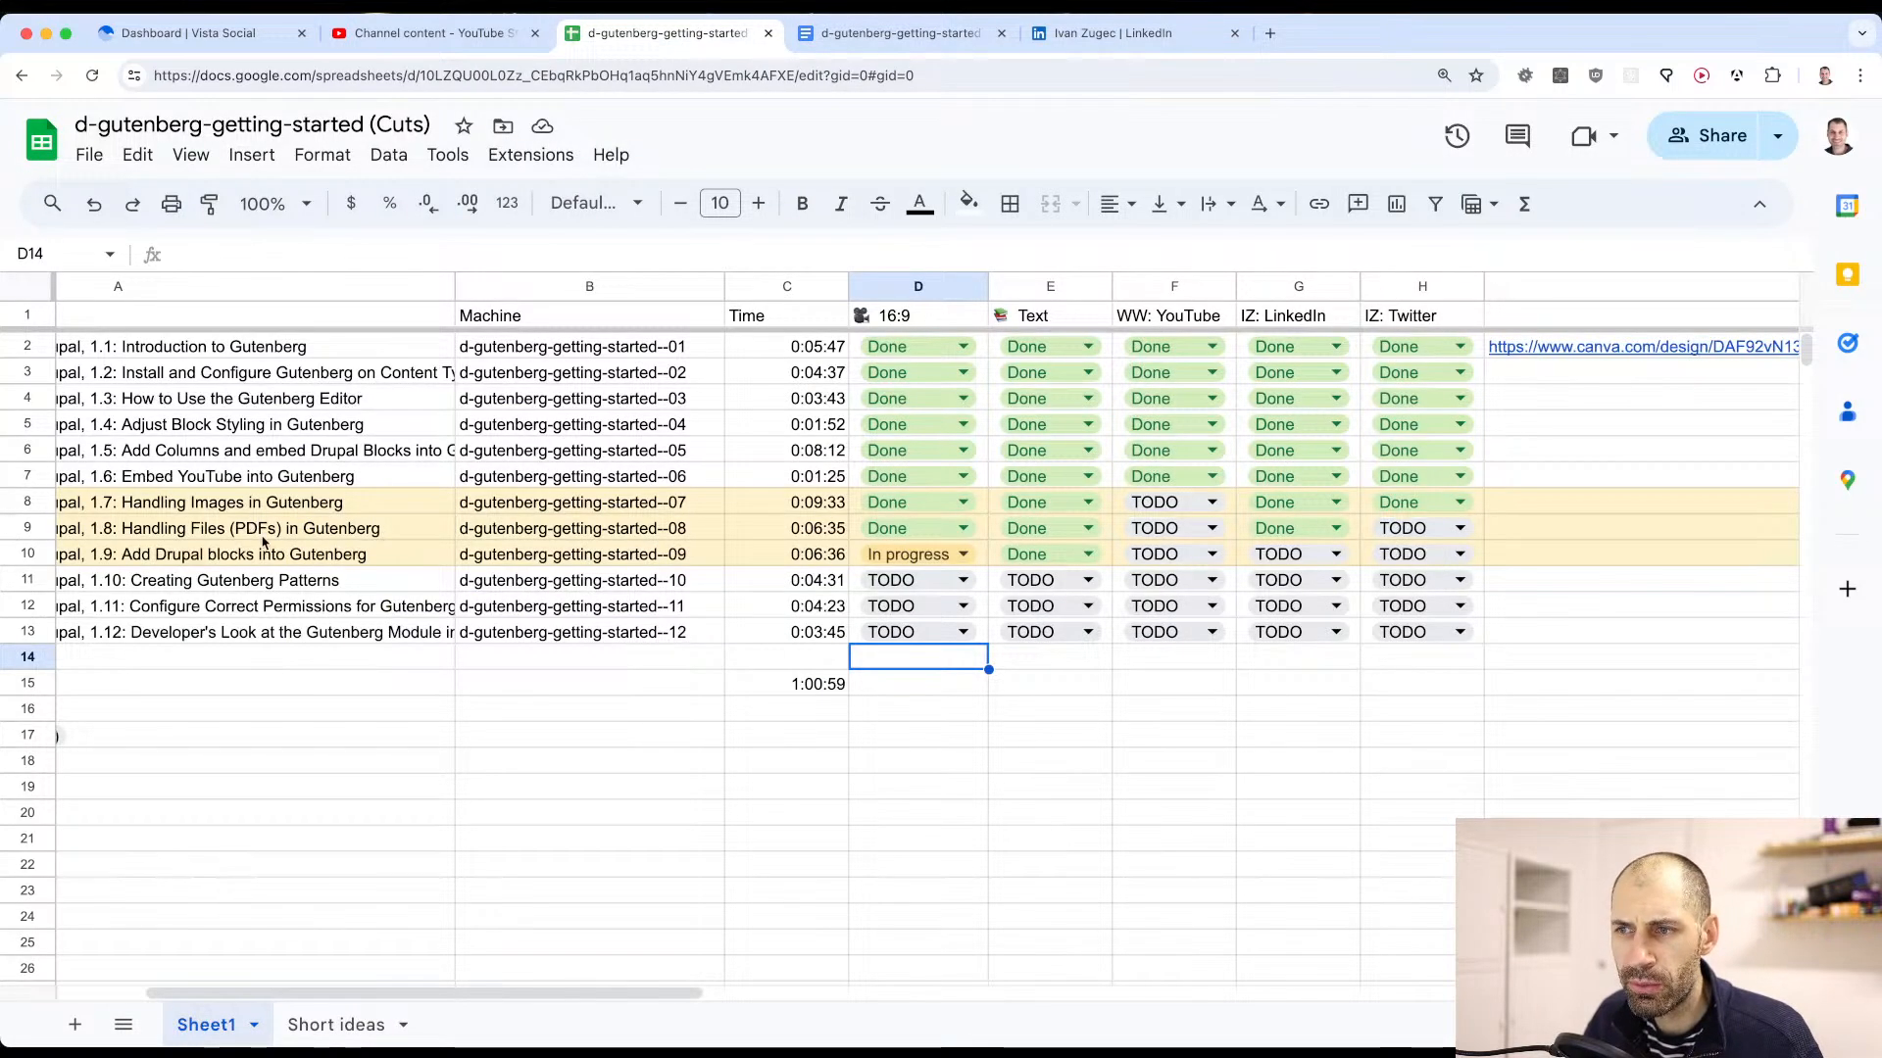
pyautogui.click(174, 563)
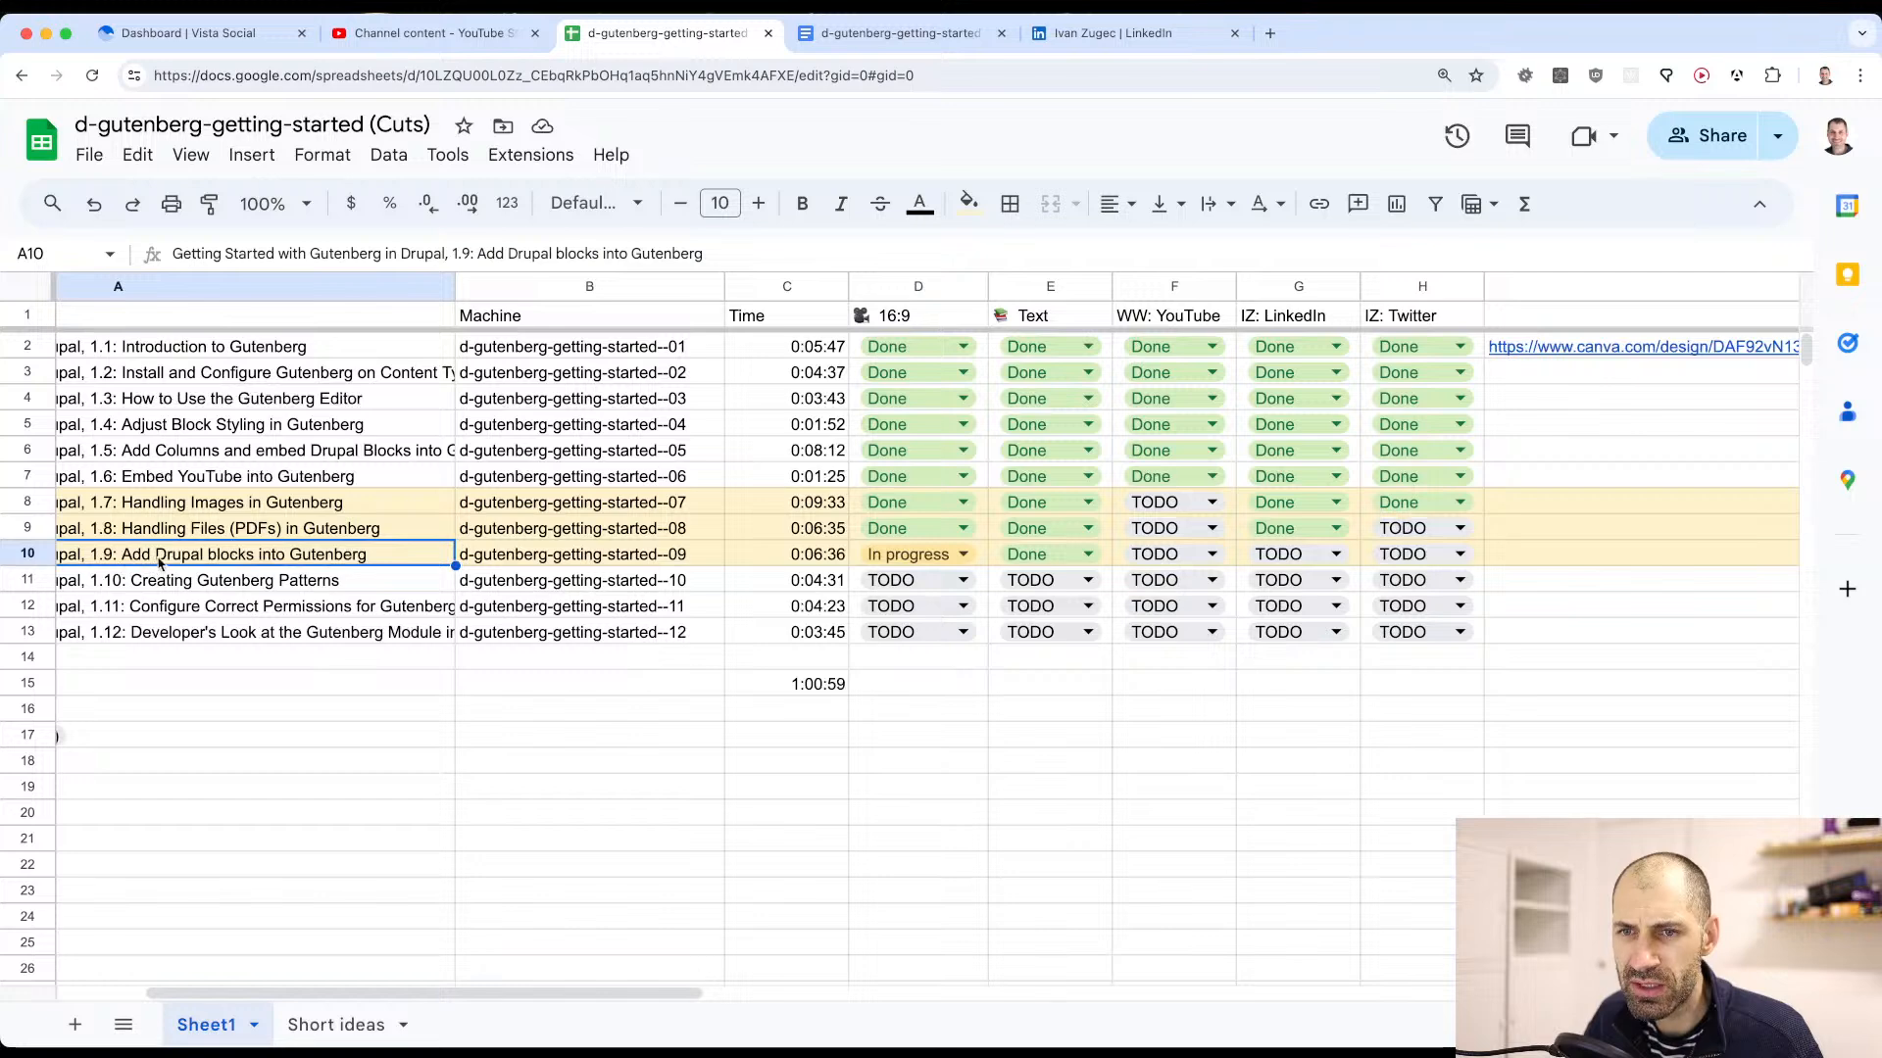
pyautogui.click(30, 562)
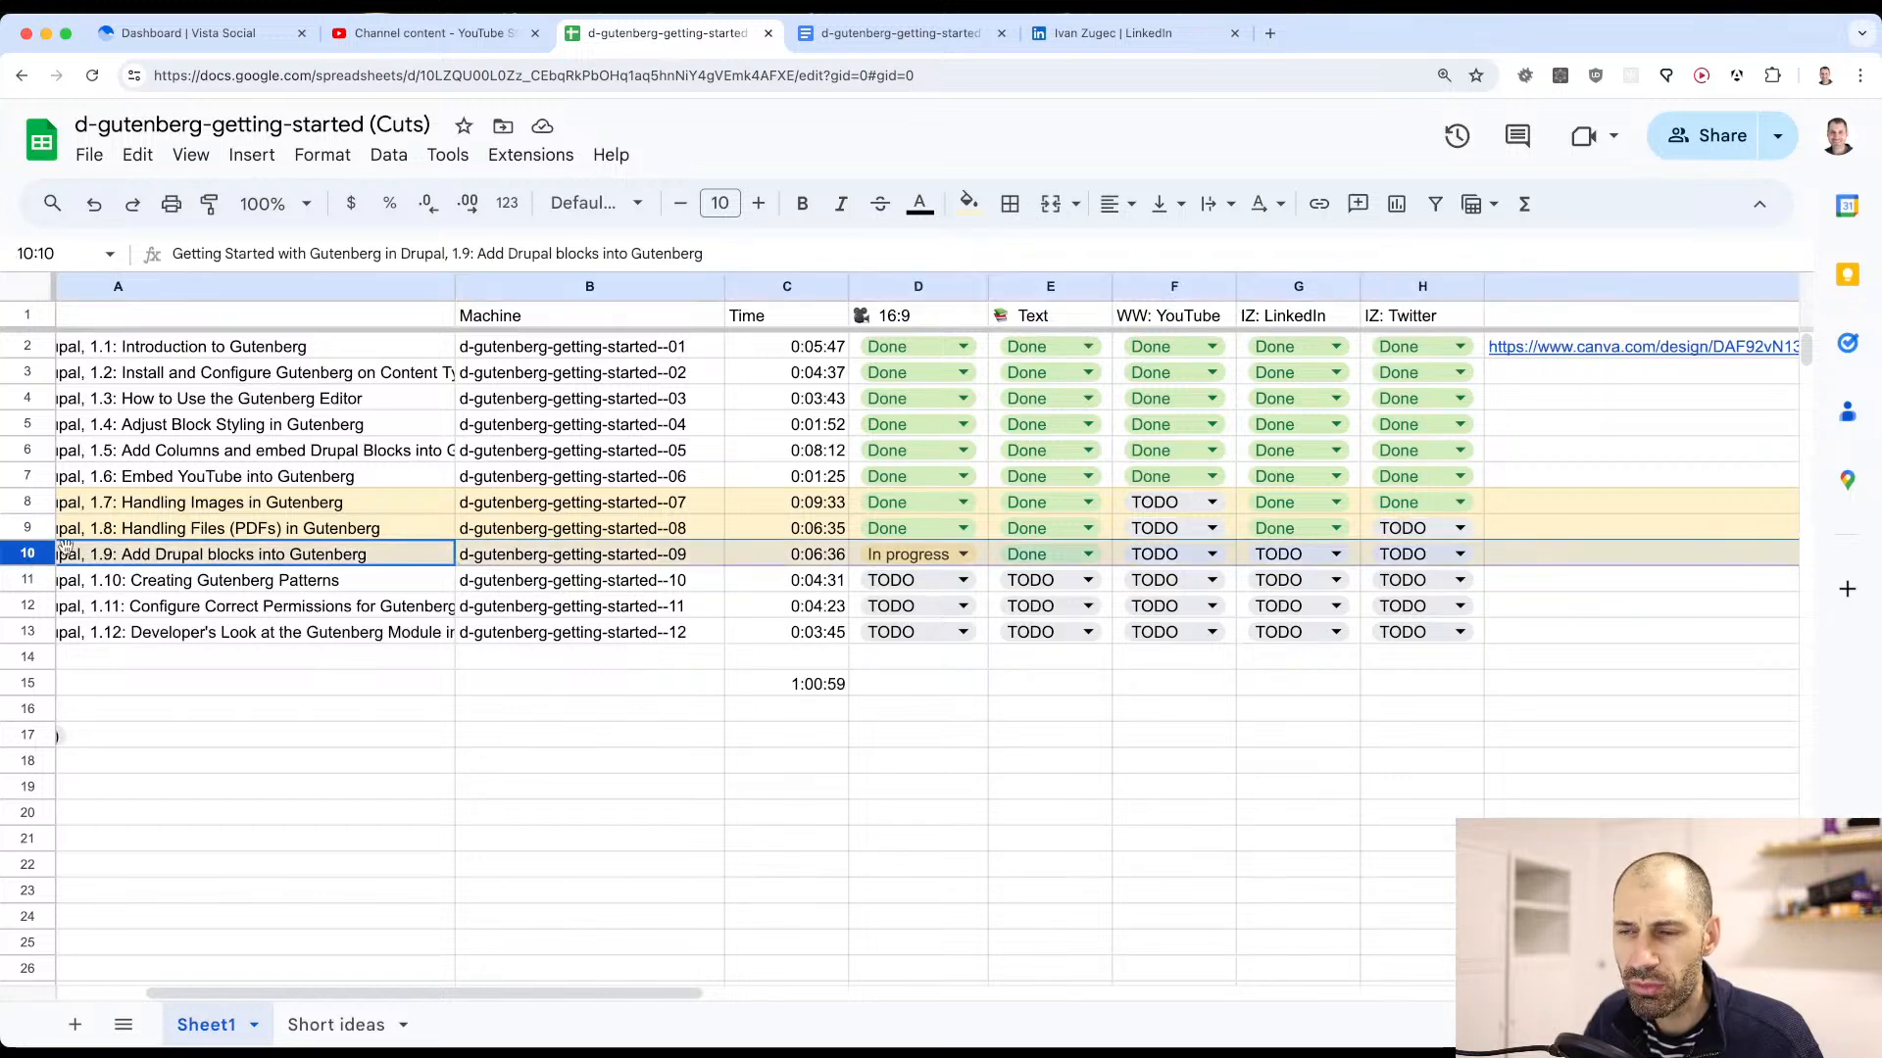
pyautogui.click(1636, 564)
pyautogui.hscroll(10, 1637, 563)
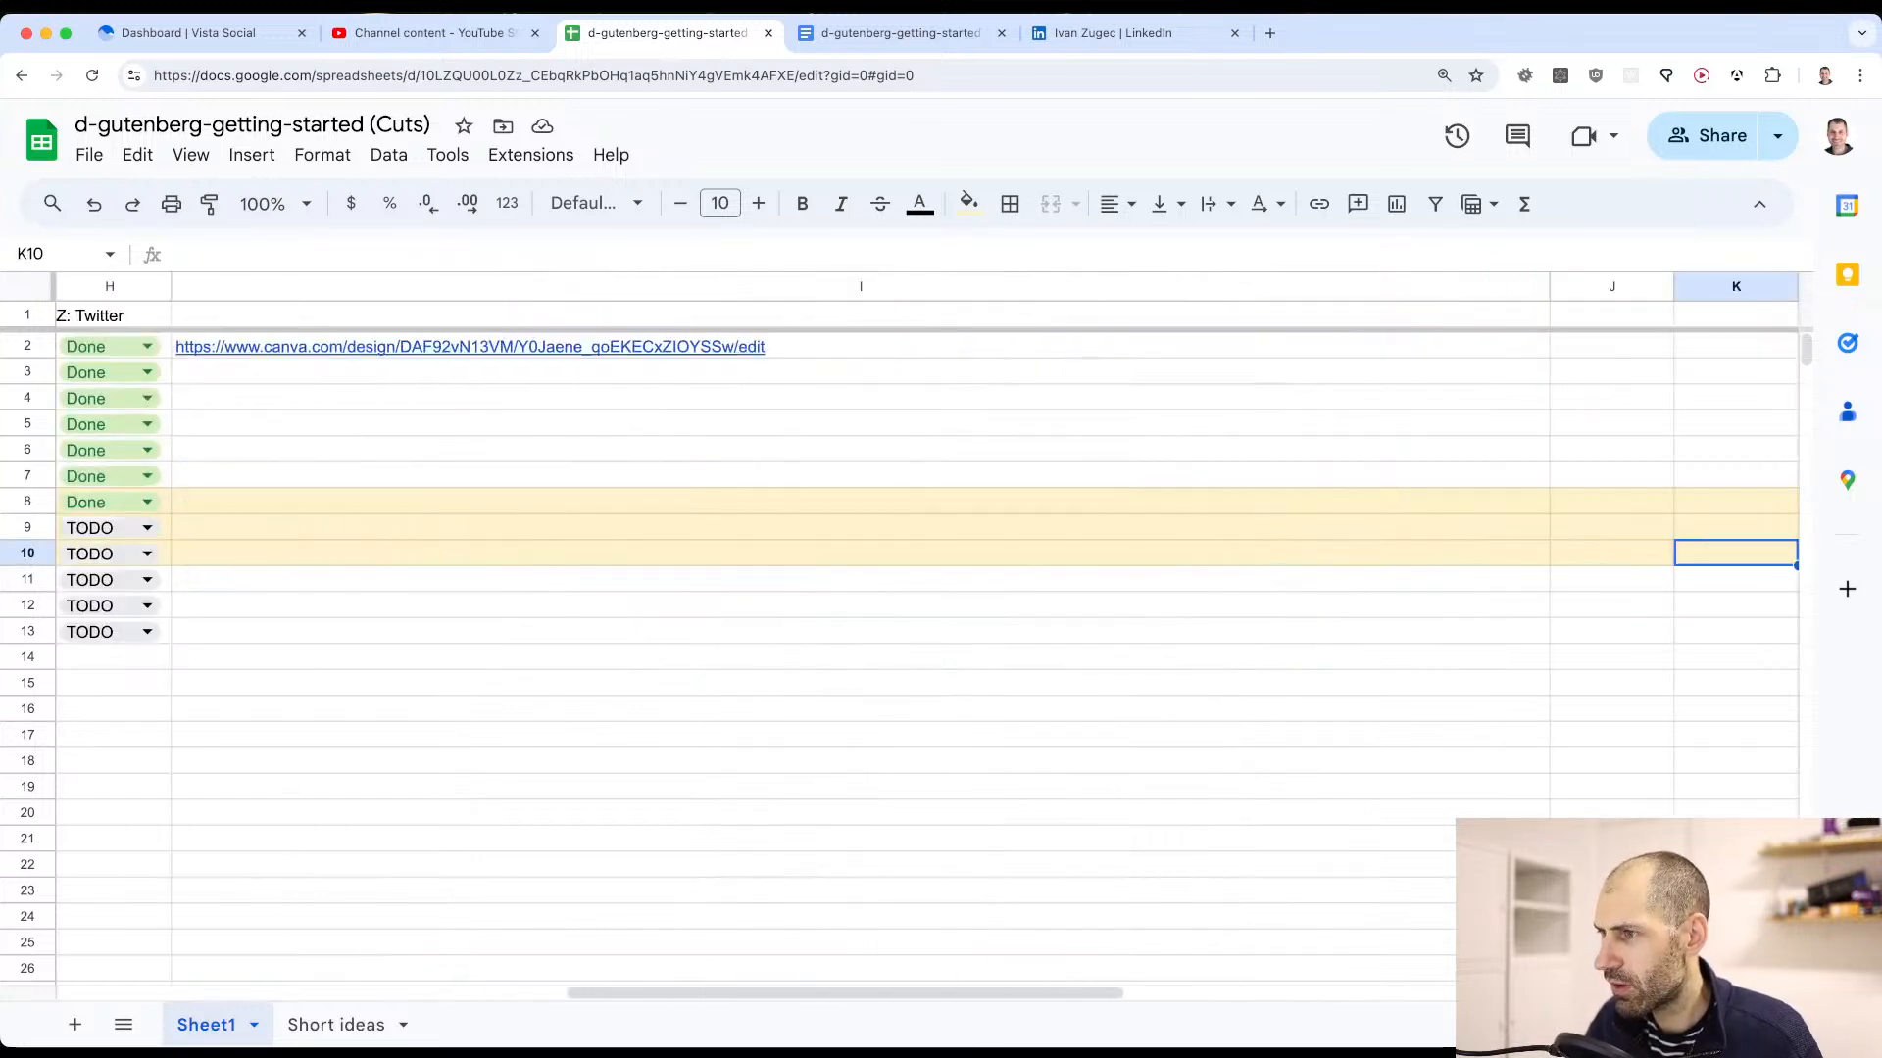
# Step: Fit column I's width to its contents and paste the copied Add Drupal blocks post text into cell J10
pyautogui.click(1607, 554)
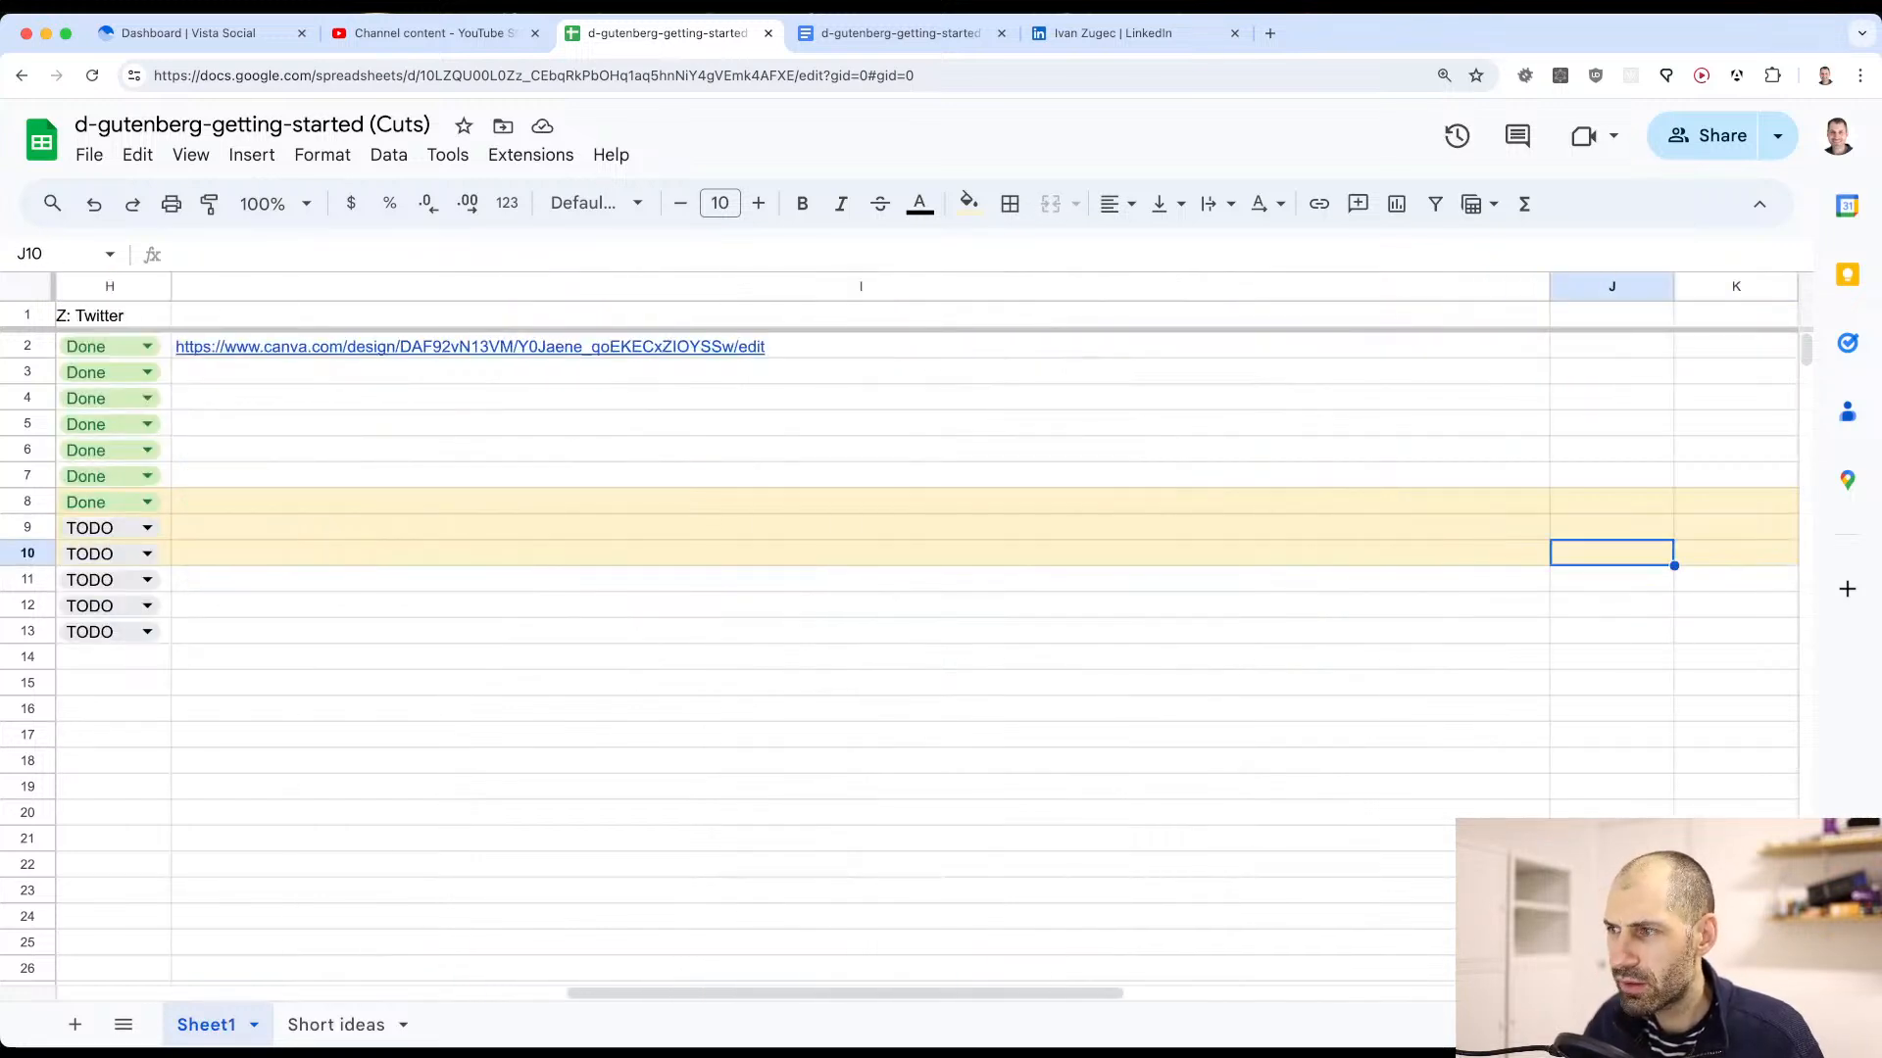
pyautogui.doubleClick(1549, 284)
pyautogui.doubleClick(810, 552)
pyautogui.rightClick(810, 551)
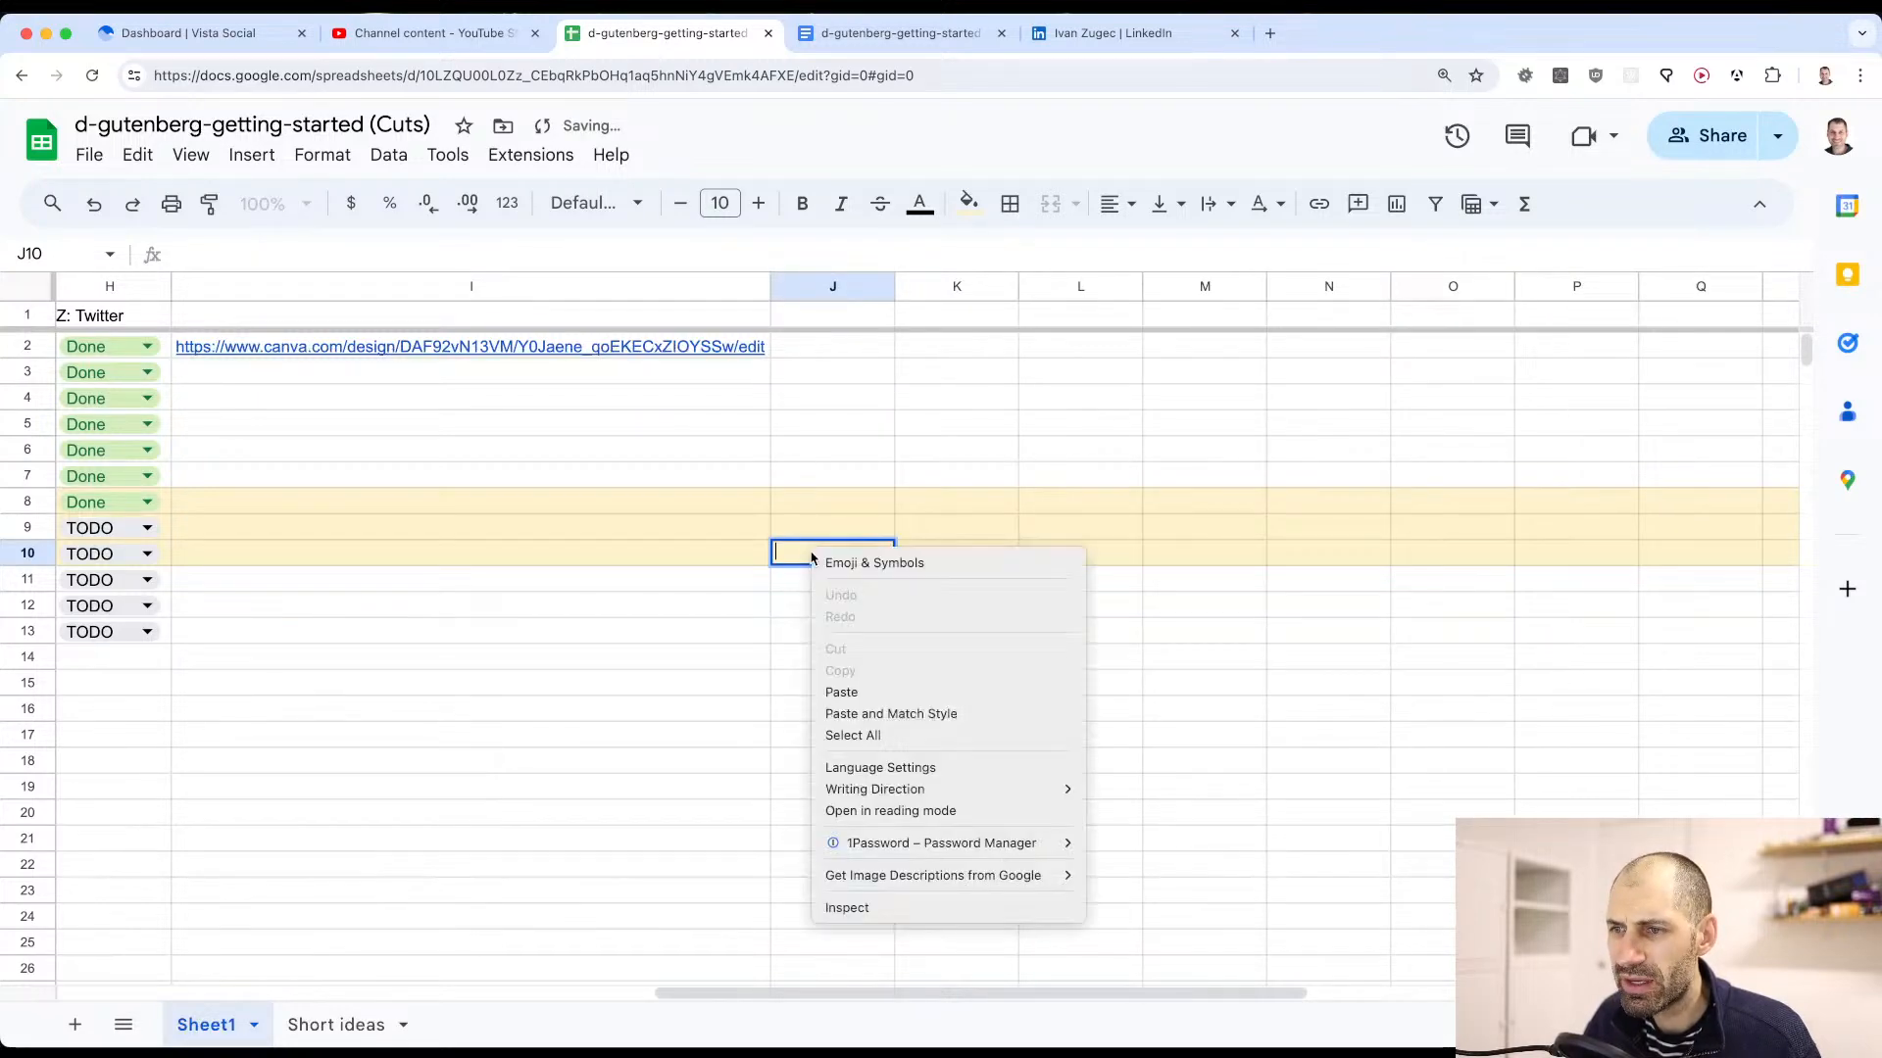
pyautogui.click(866, 688)
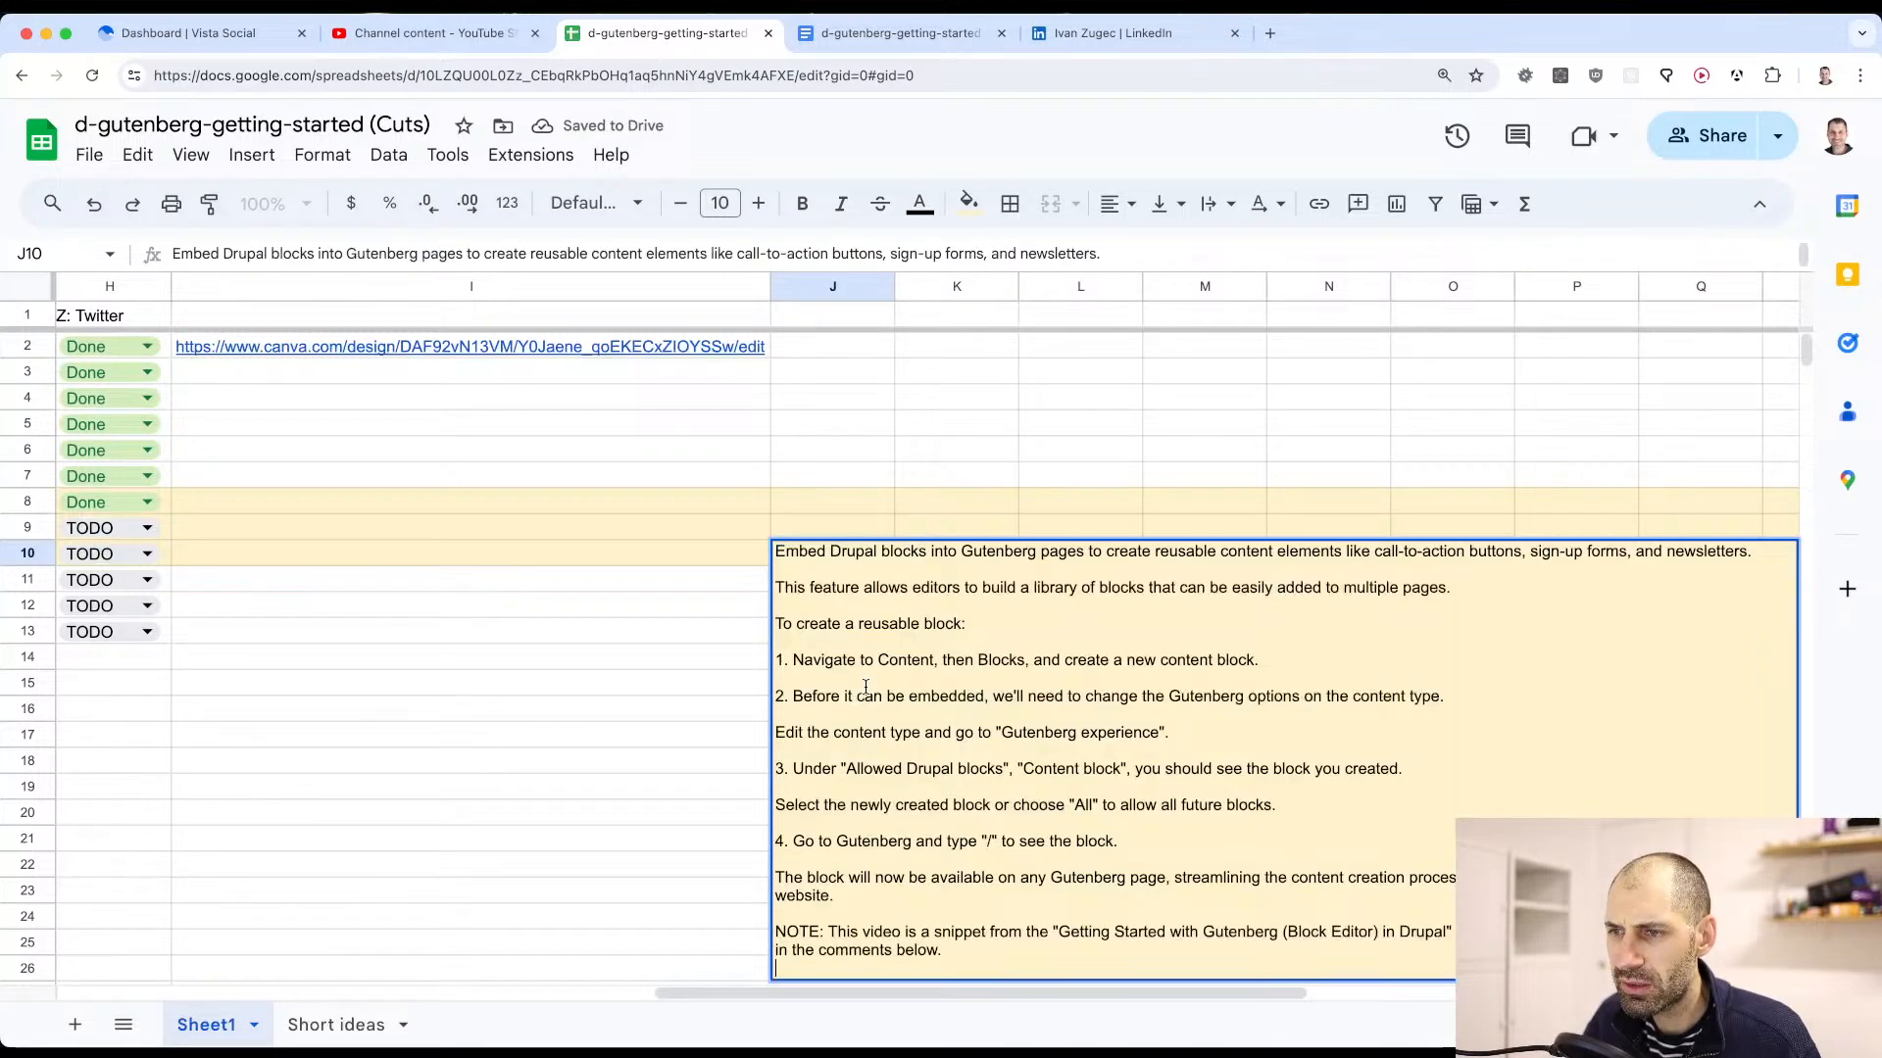
pyautogui.click(691, 643)
pyautogui.scroll(-5, 691, 649)
pyautogui.scroll(5, 690, 649)
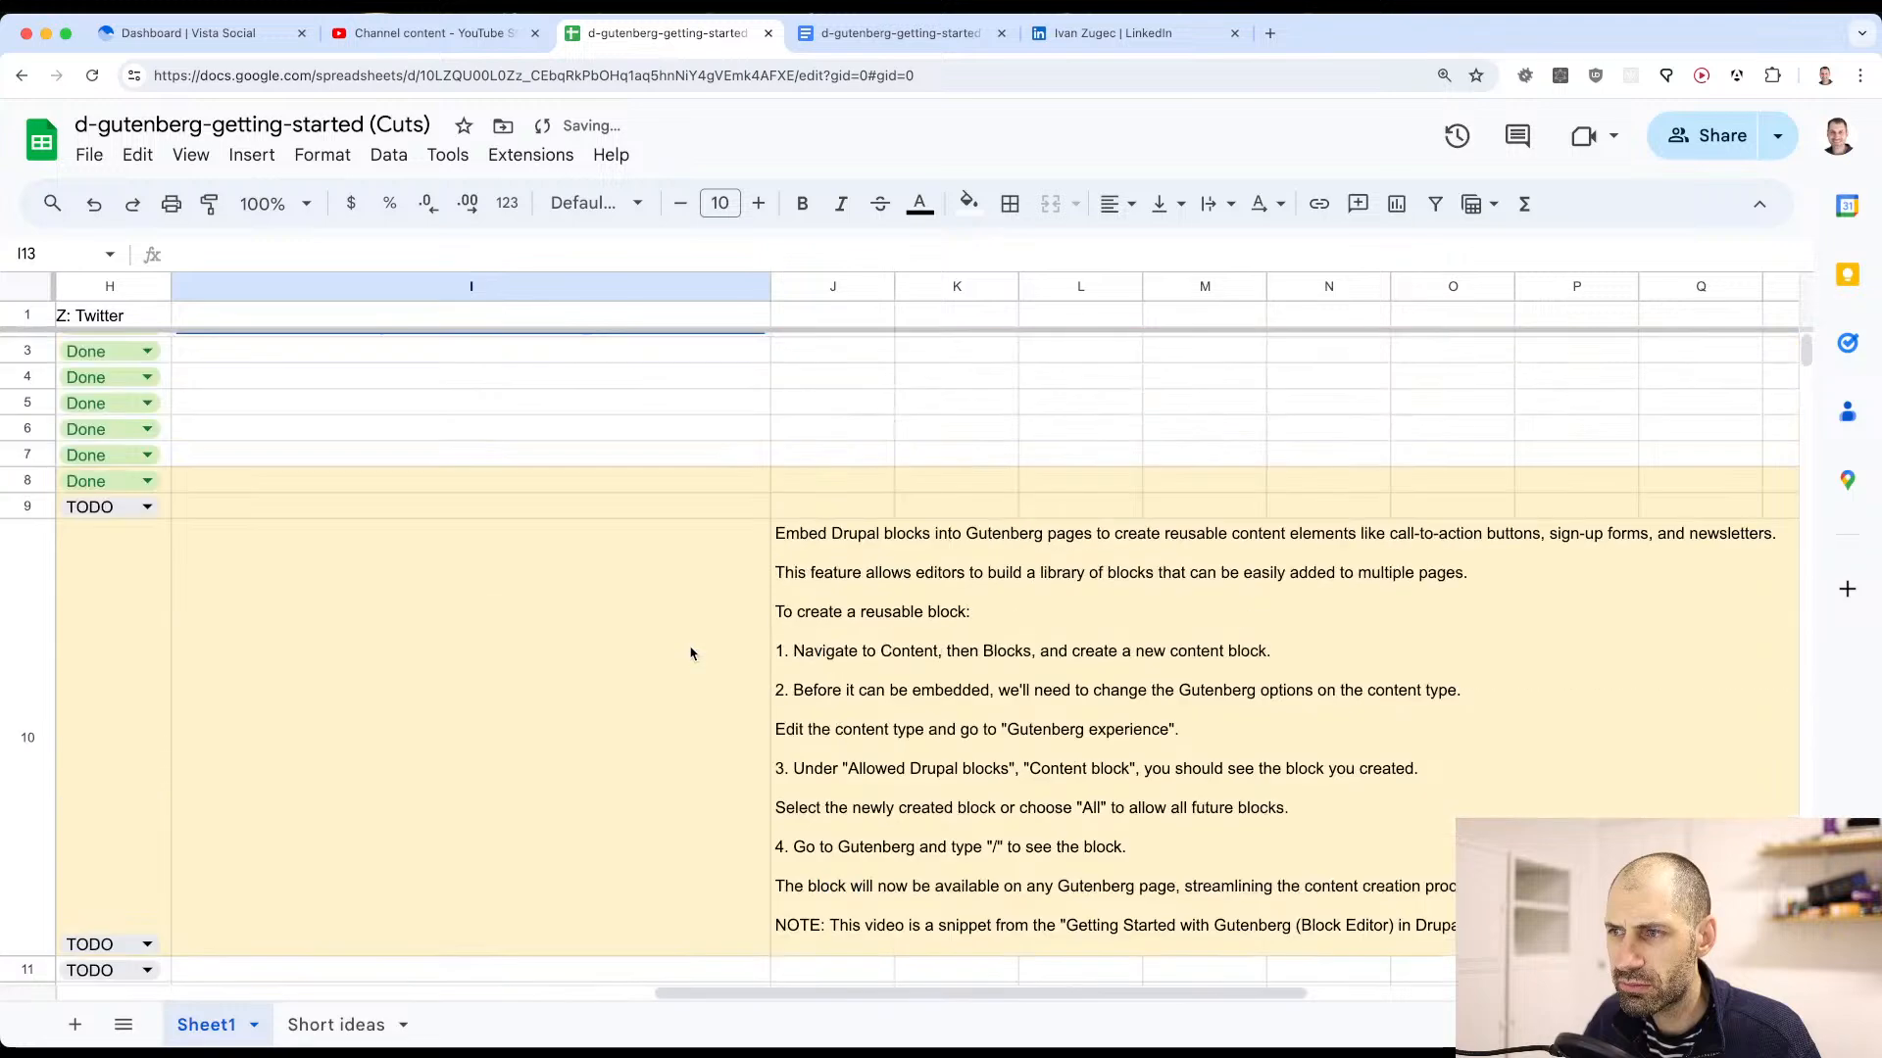
# Step: Fit column J's width to the post text in cell J10
pyautogui.click(941, 653)
pyautogui.click(872, 653)
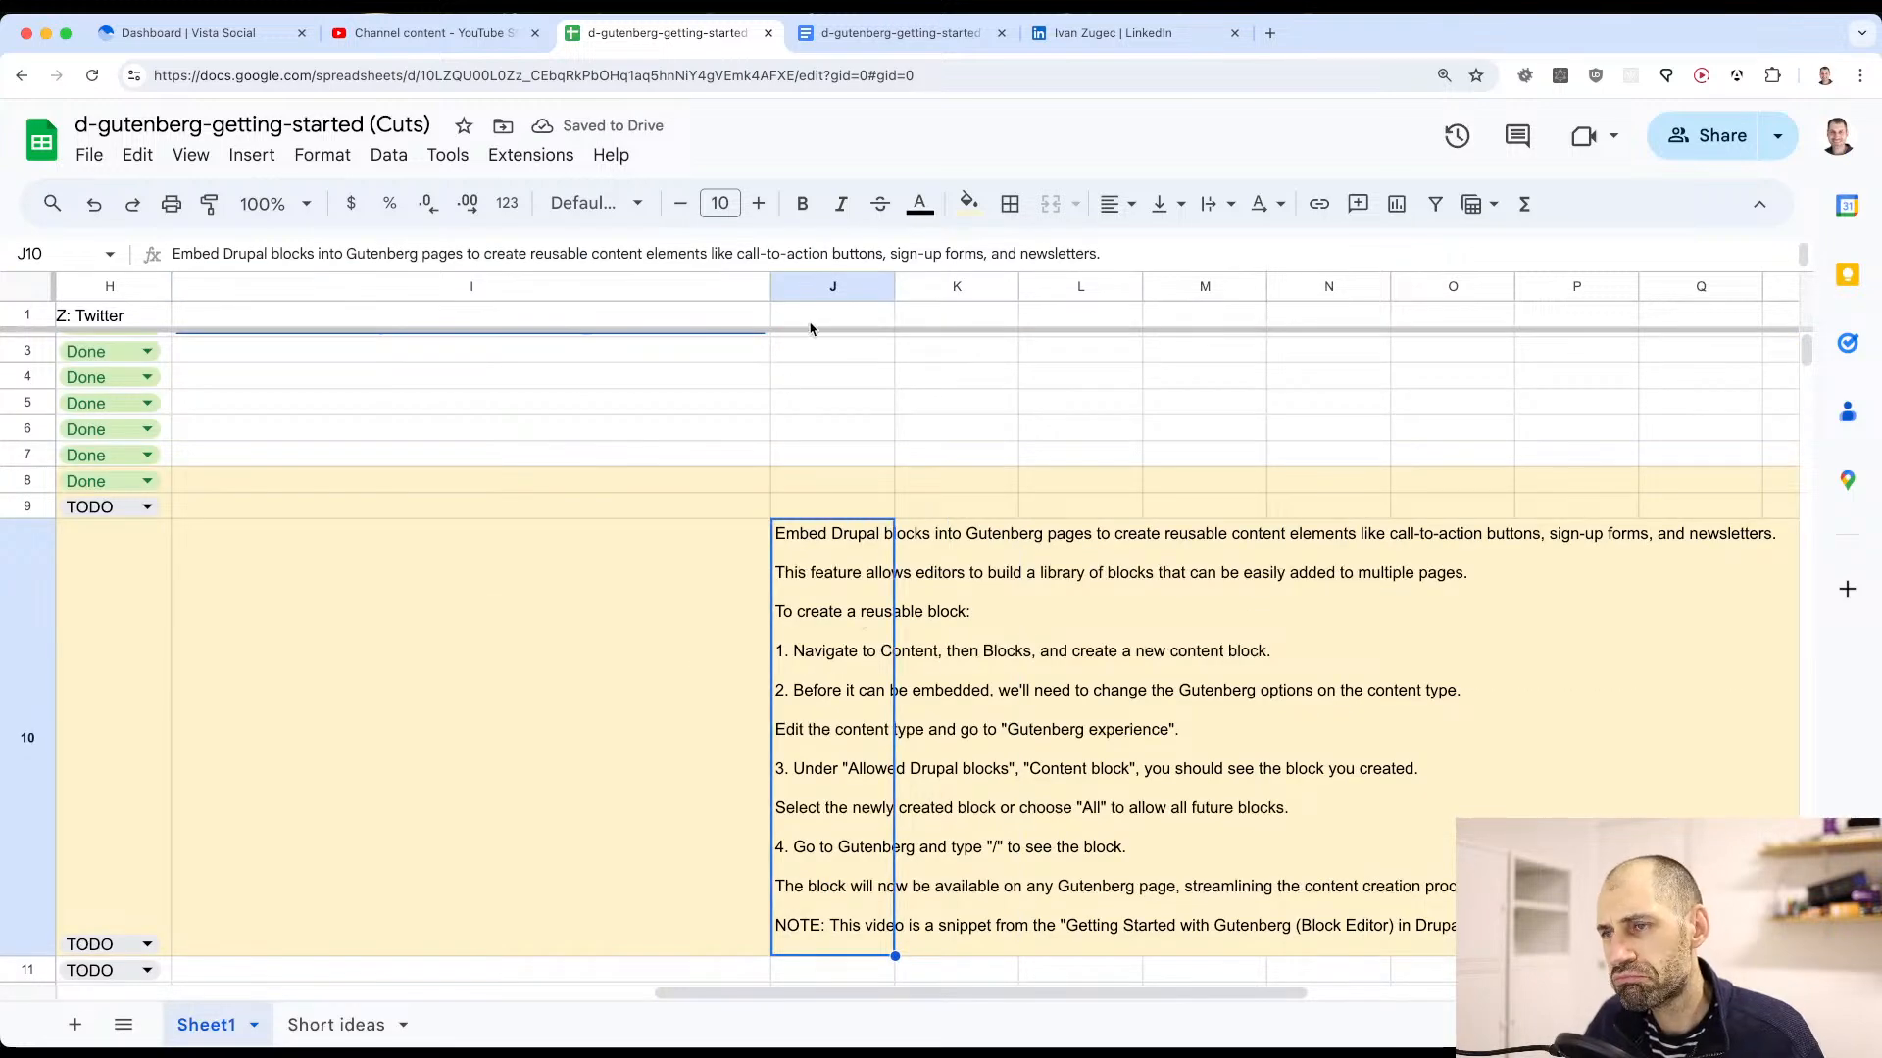
pyautogui.scroll(-3, 870, 588)
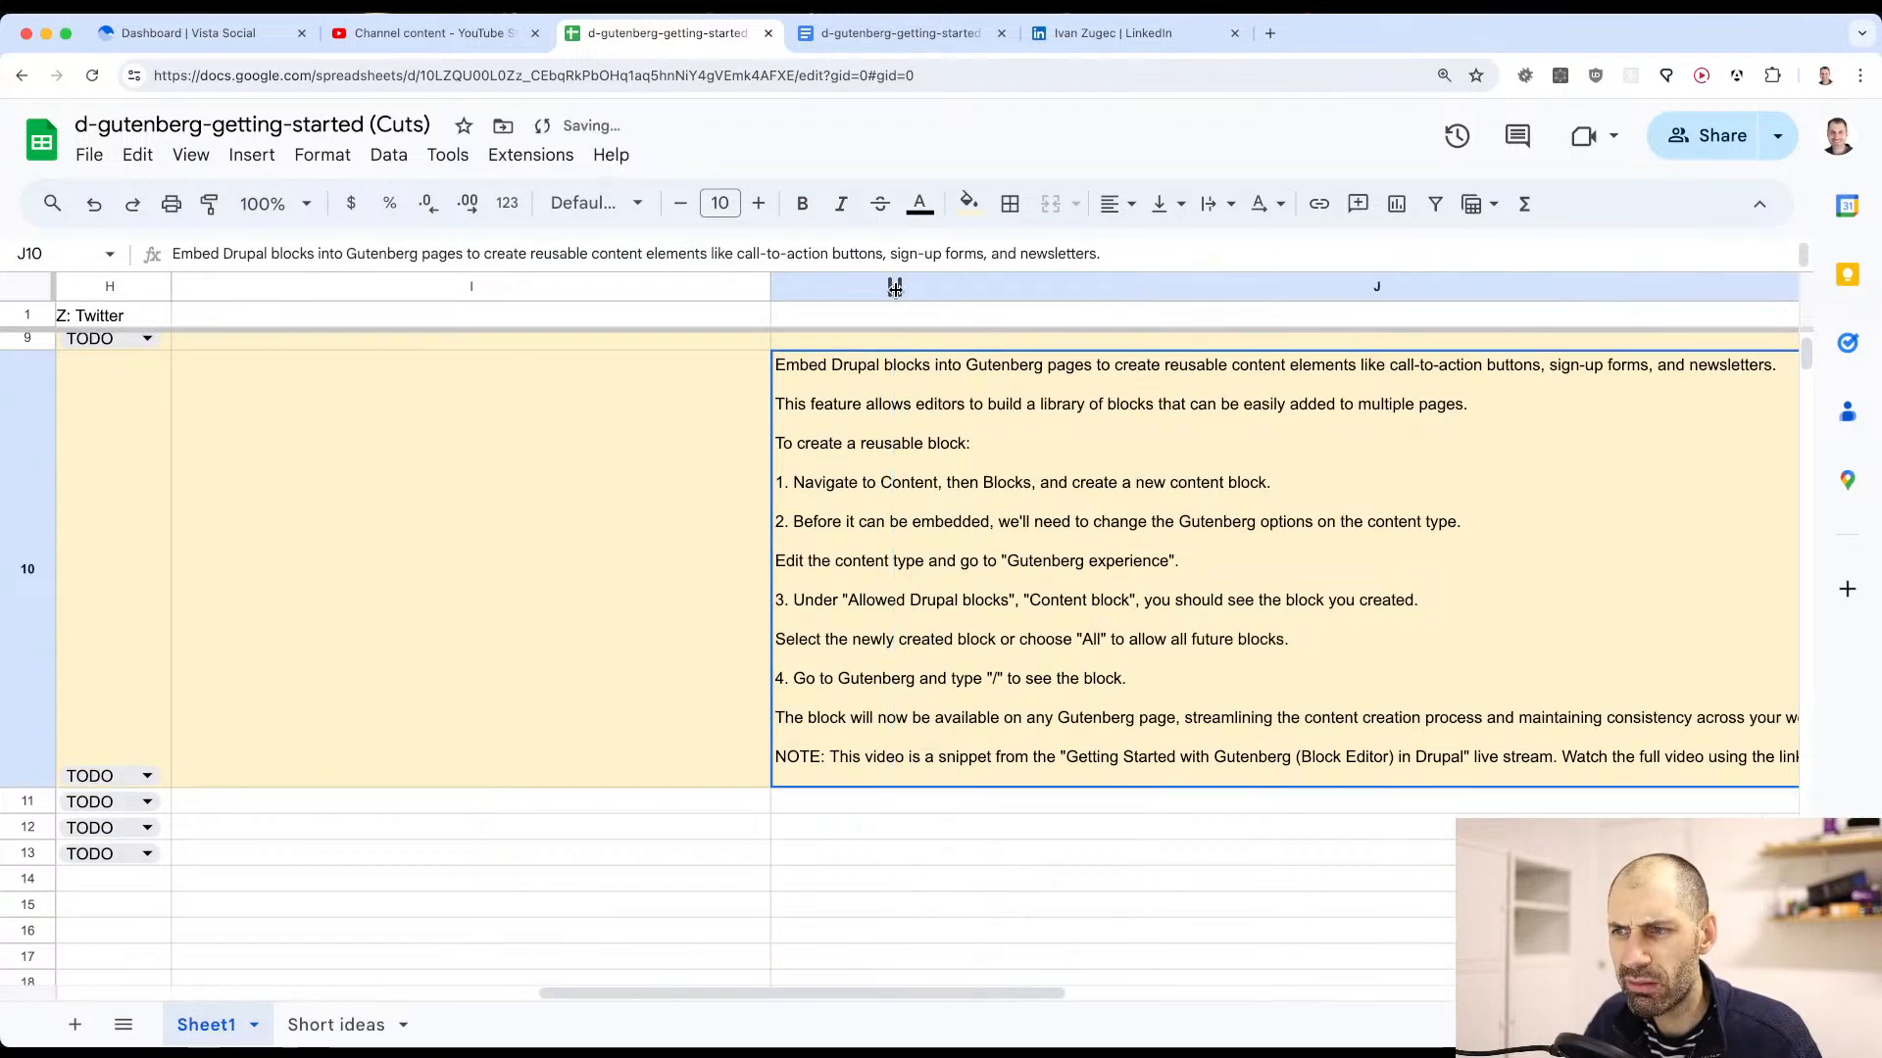
pyautogui.doubleClick(895, 286)
pyautogui.doubleClick(865, 579)
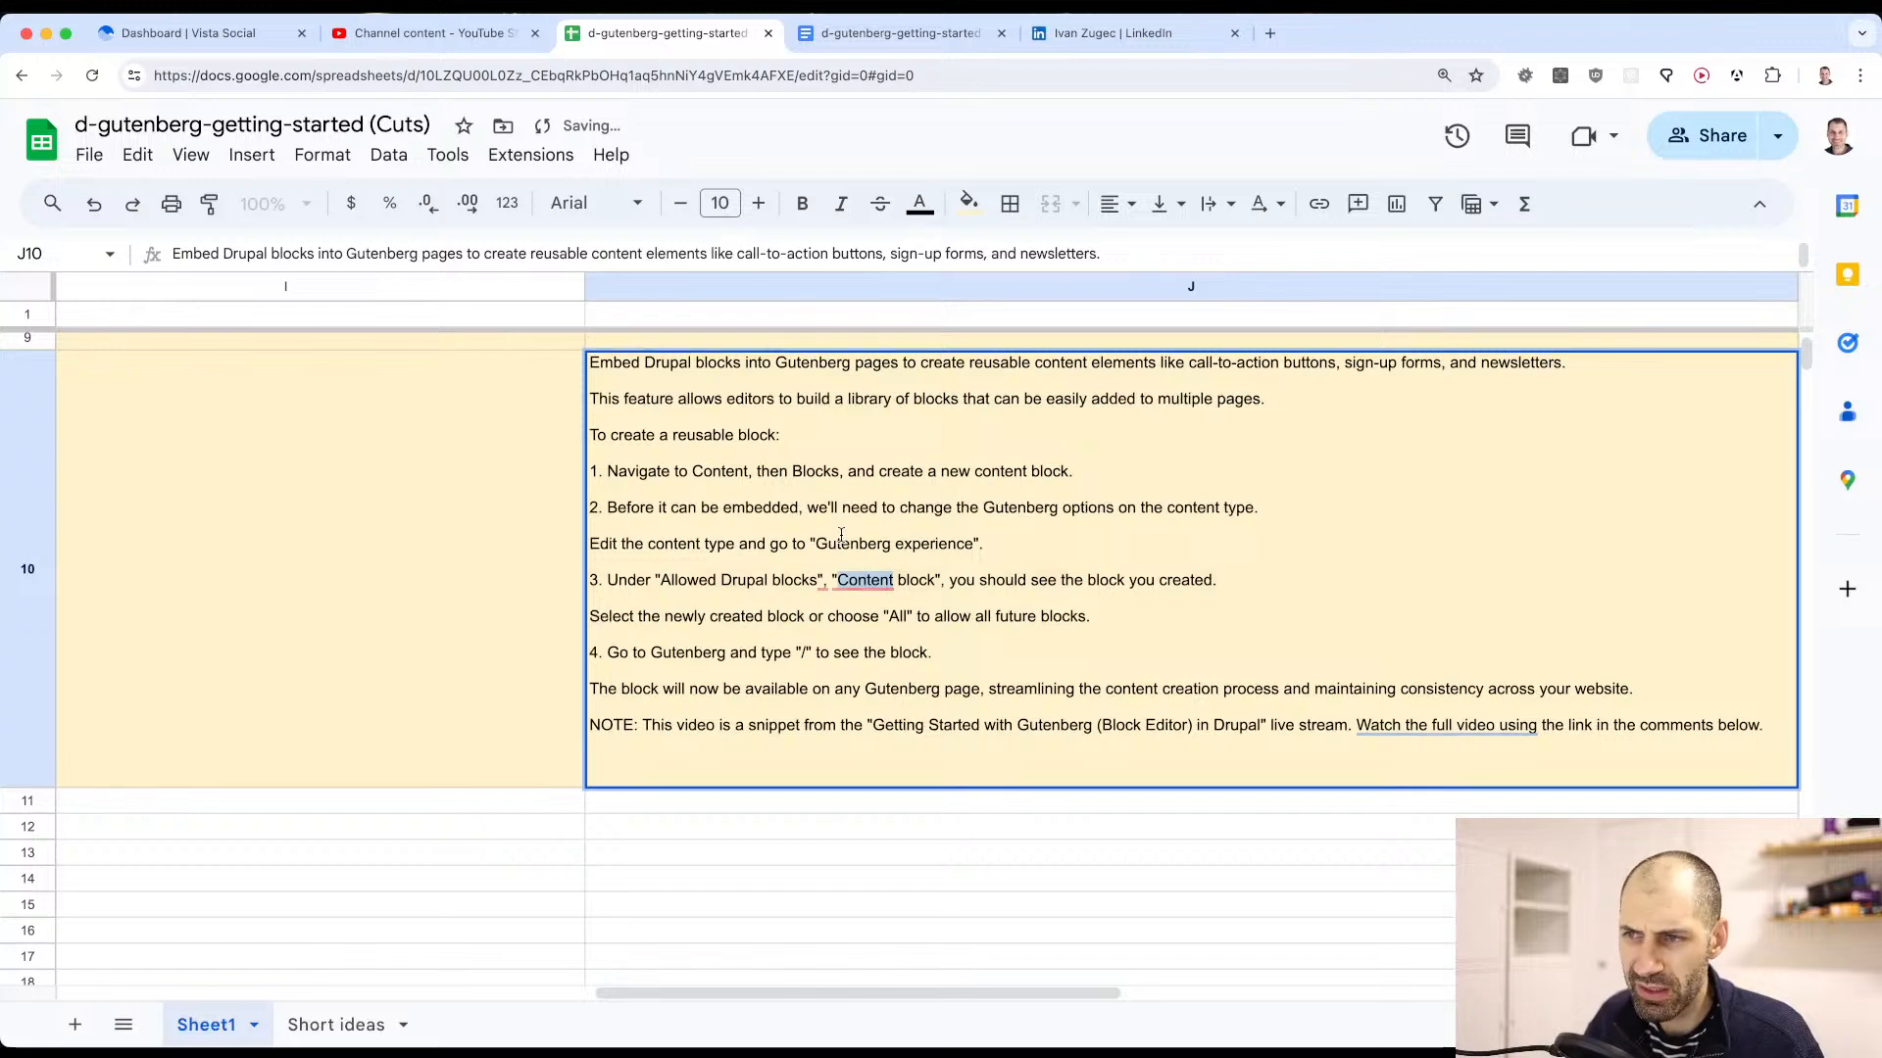
pyautogui.doubleClick(602, 543)
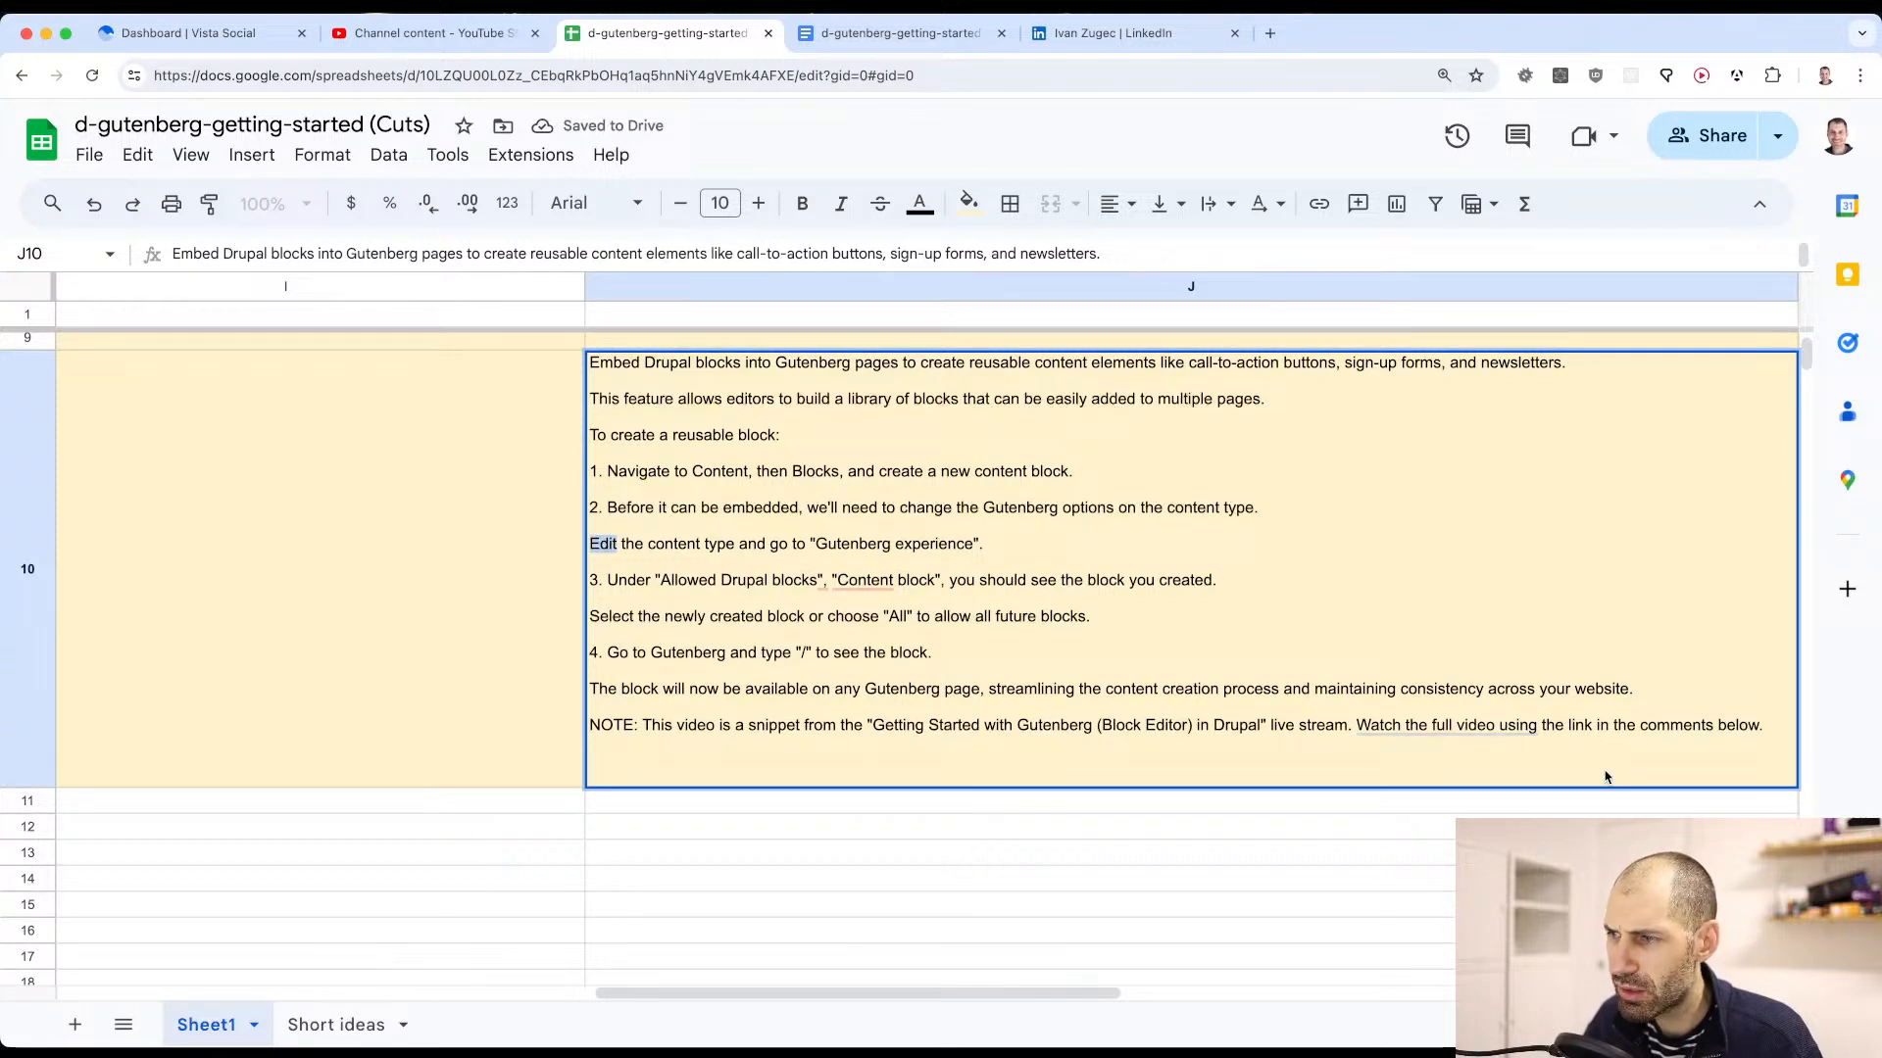
pyautogui.press('Return')
pyautogui.press('Return')
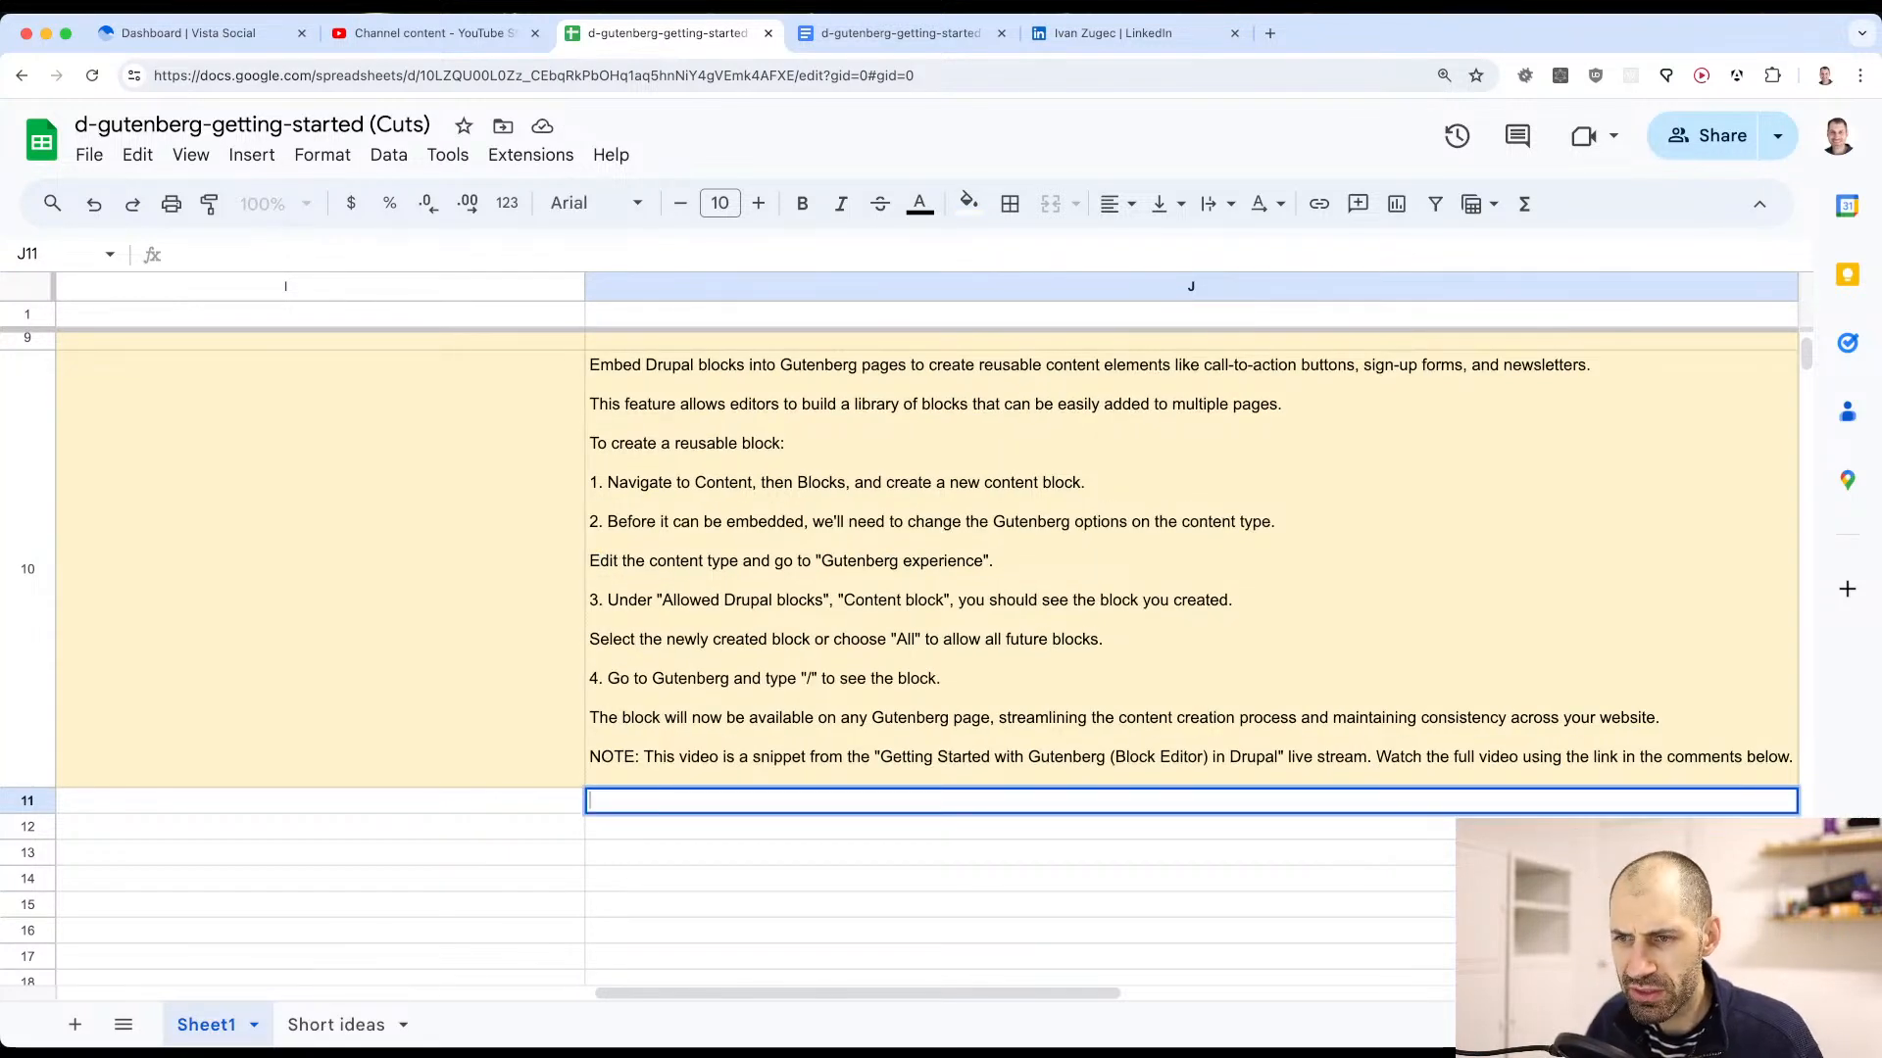
pyautogui.click(1612, 697)
pyautogui.press('Return')
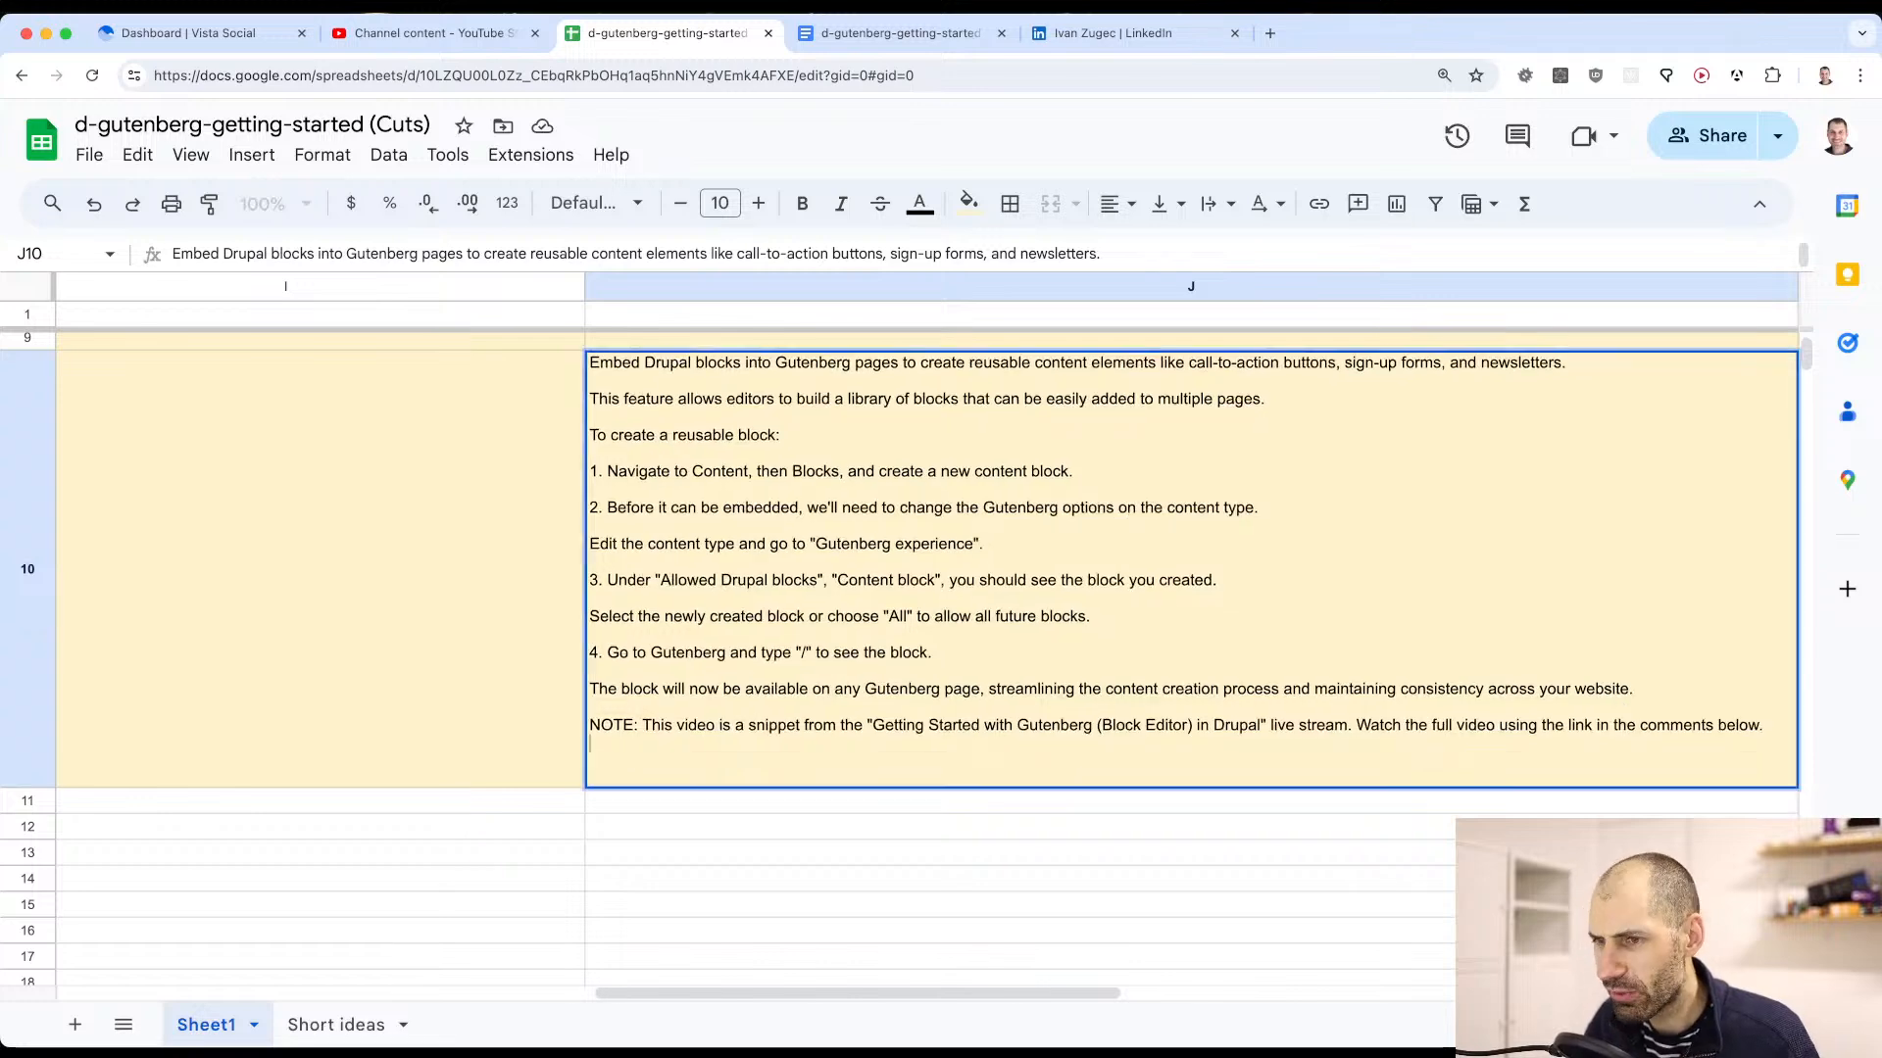
pyautogui.press('Return')
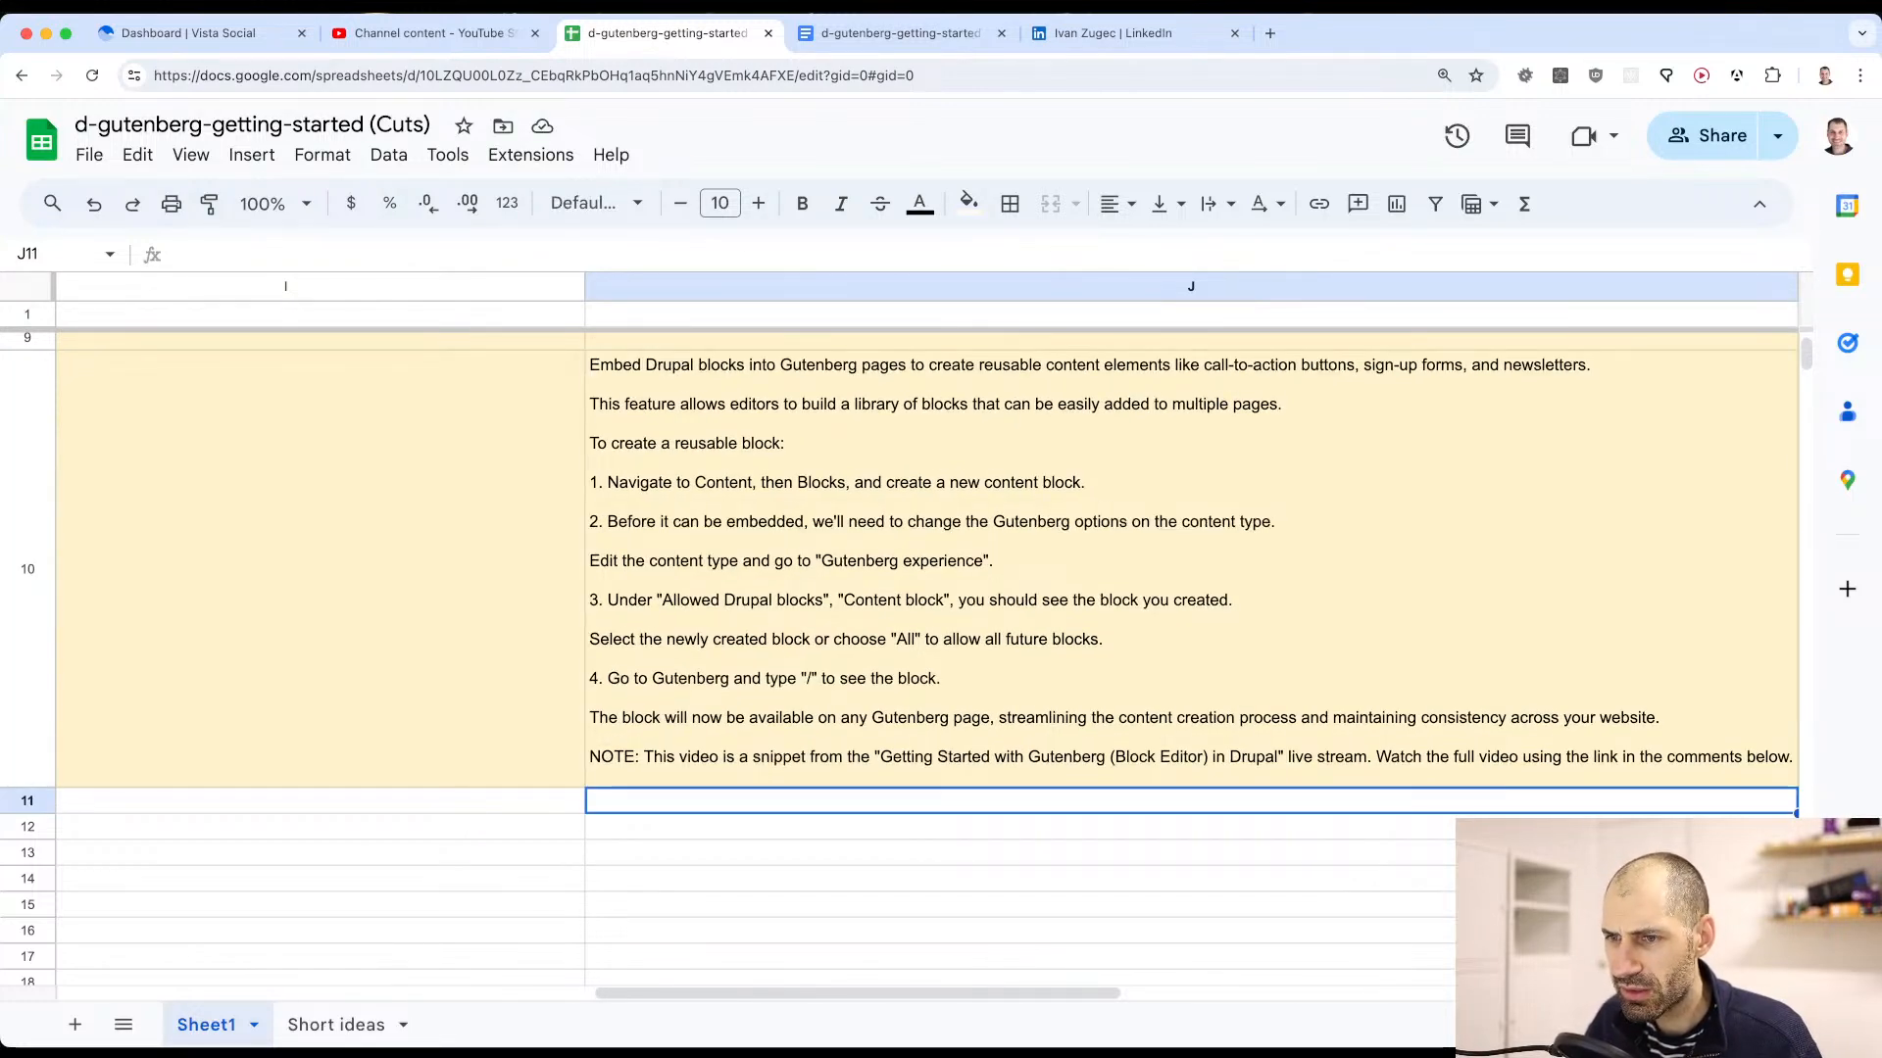
# Step: Try out a check mark emoji below the NOTE line in cell J10, remove it and leave the cell
pyautogui.click(1612, 697)
pyautogui.press('Return')
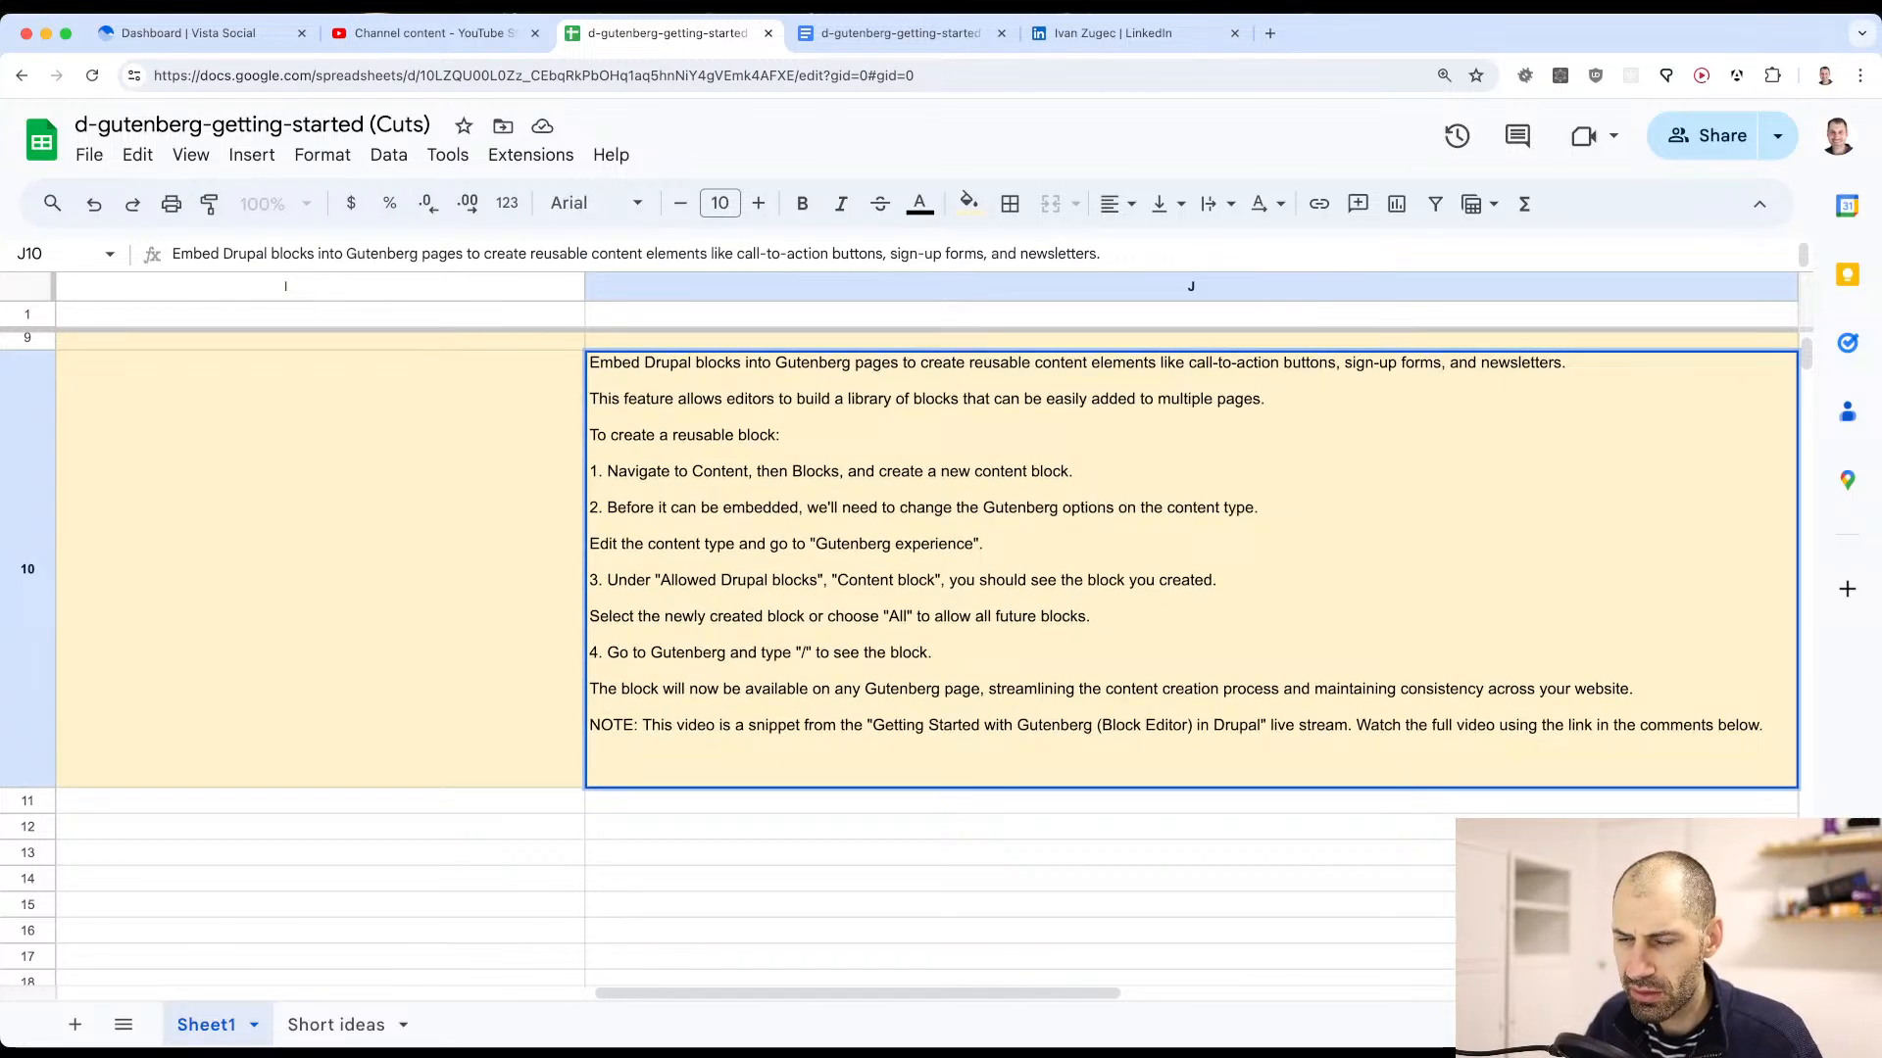
pyautogui.press('ctrl+super+space')
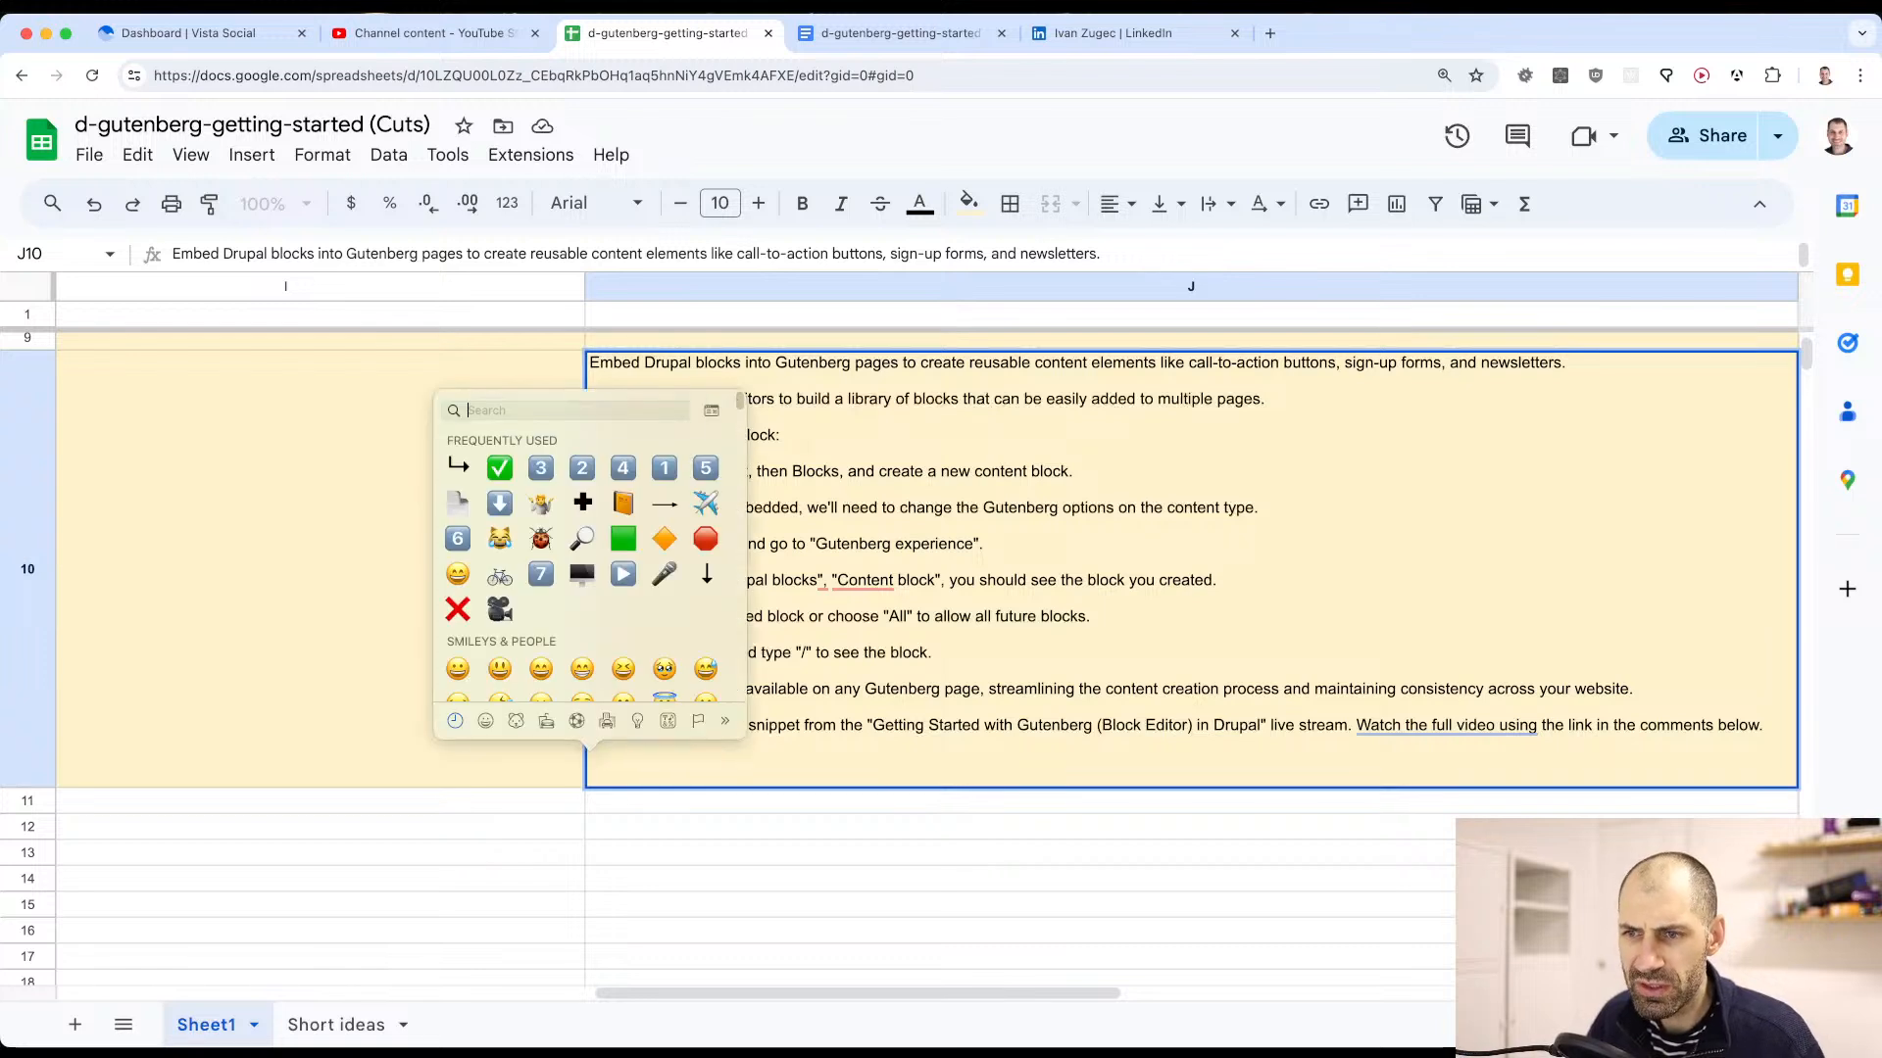
pyautogui.click(501, 468)
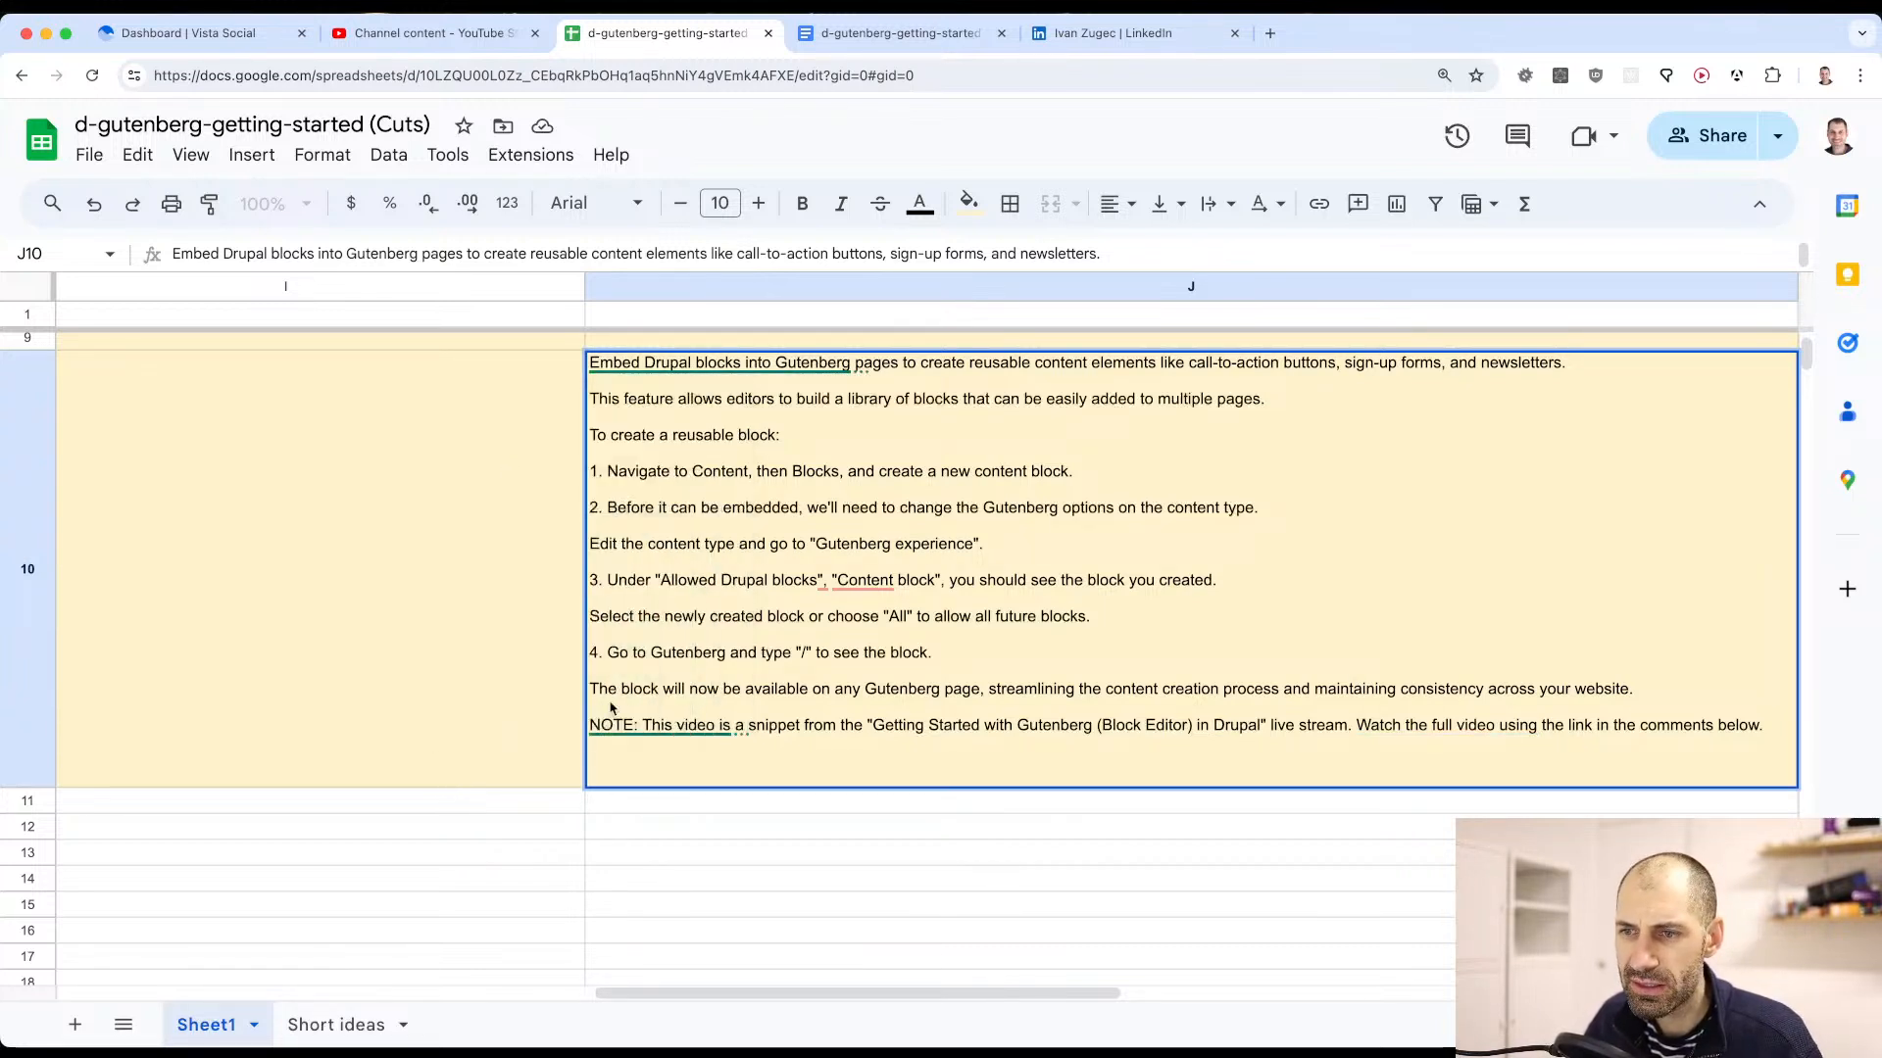
pyautogui.press('BackSpace')
pyautogui.click(630, 857)
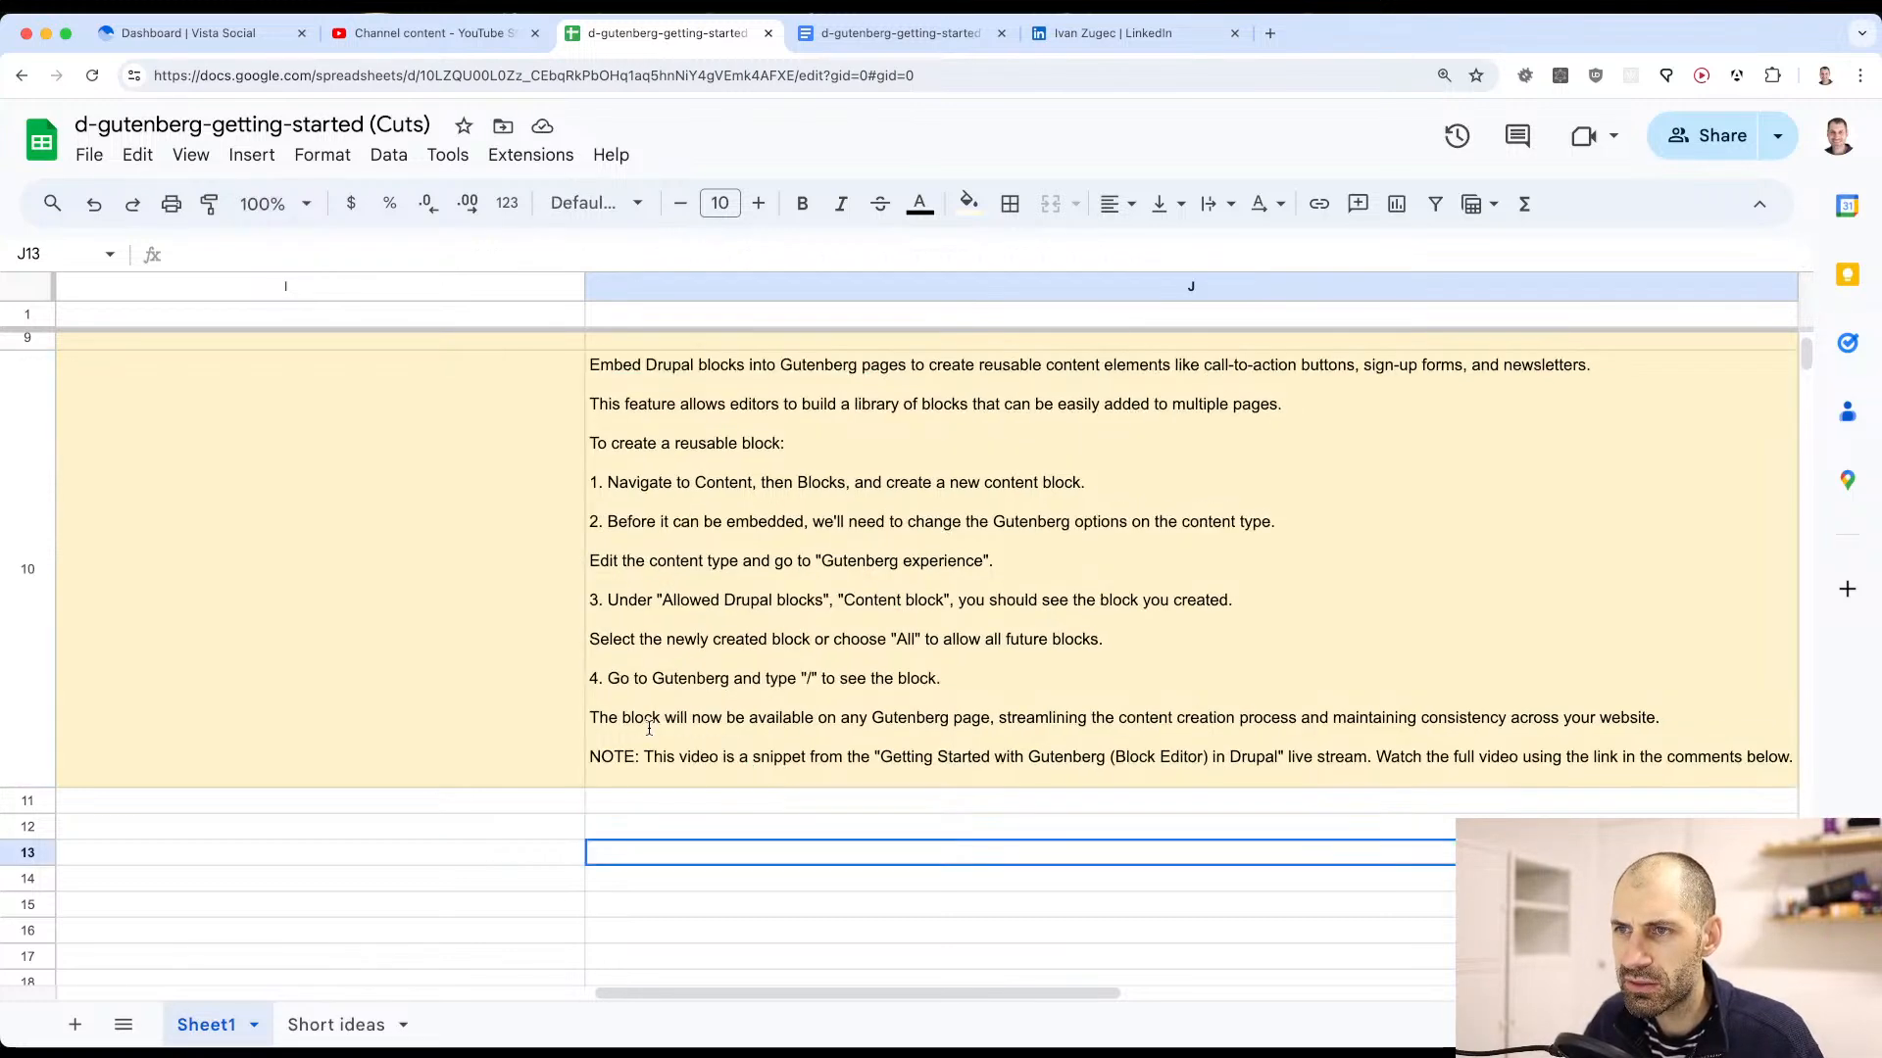
# Step: Set the text wrapping of the whole column J to Wrap
pyautogui.click(642, 299)
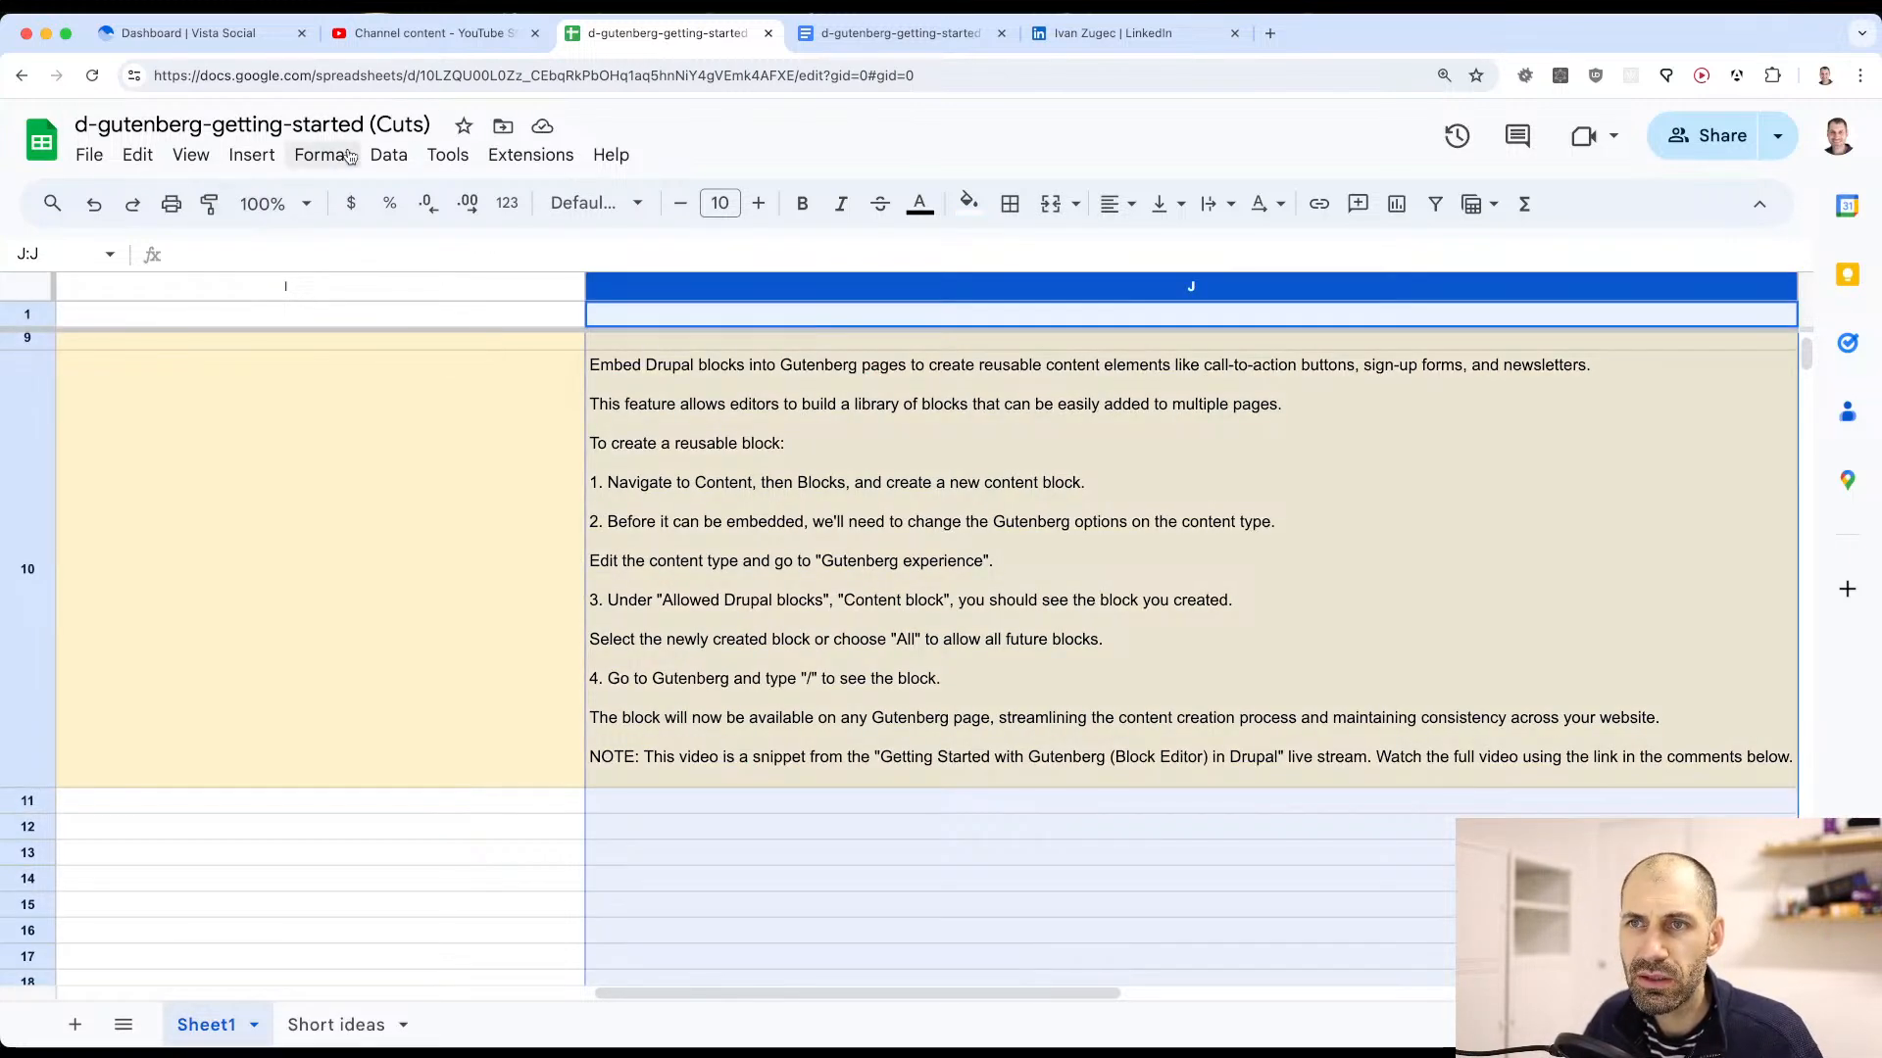
pyautogui.click(448, 155)
pyautogui.moveTo(399, 164)
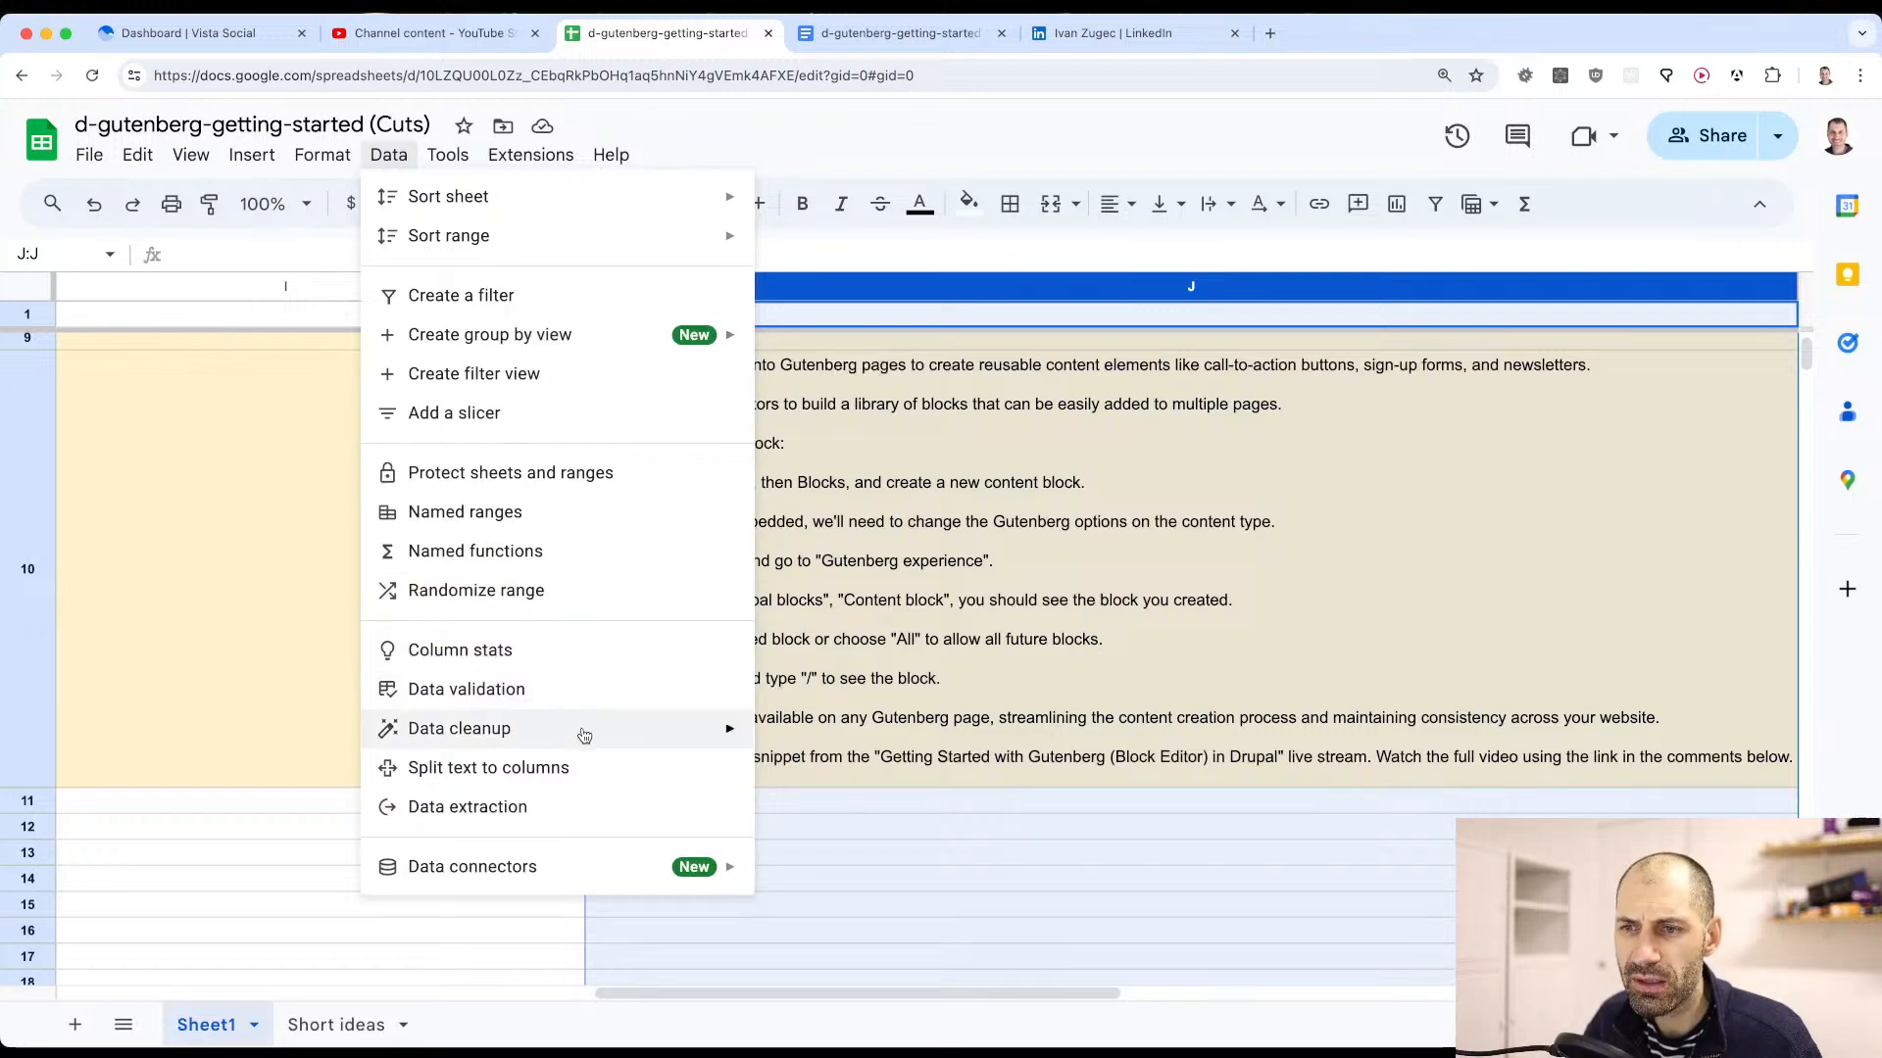
pyautogui.moveTo(584, 735)
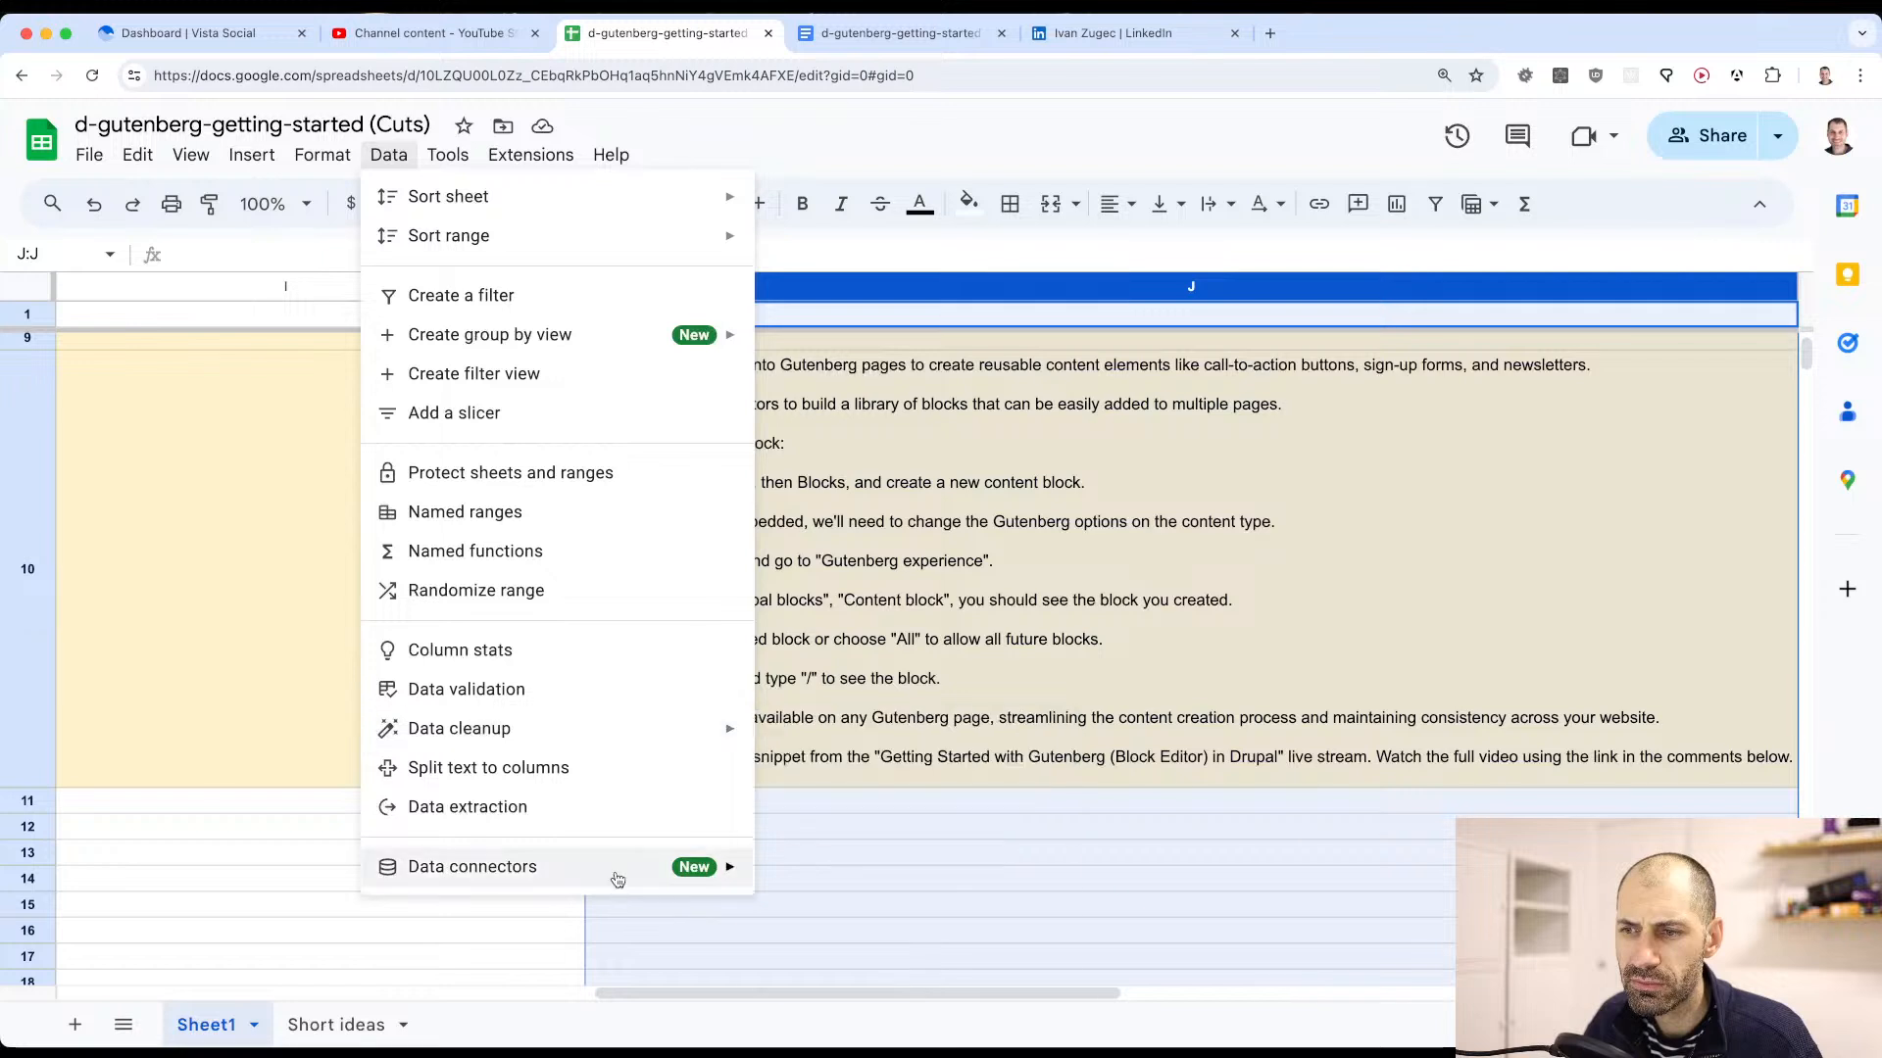
pyautogui.moveTo(617, 879)
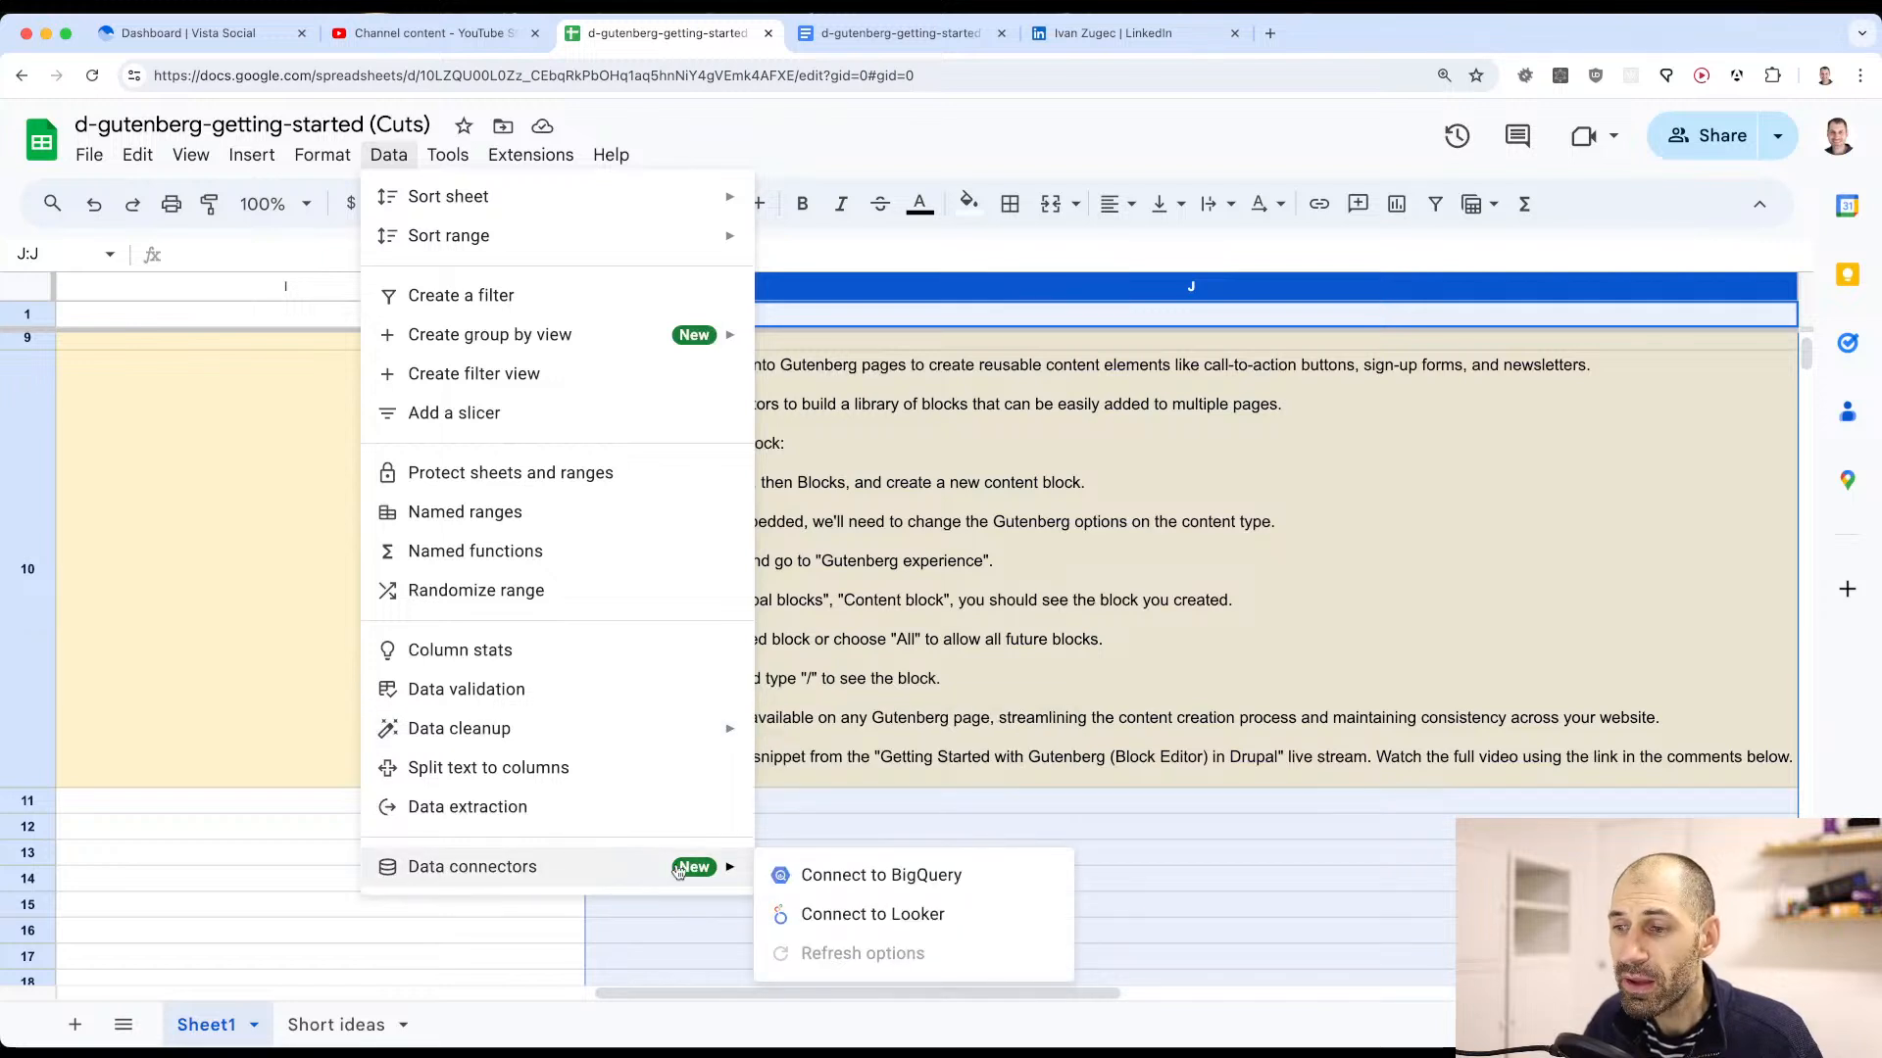
pyautogui.moveTo(554, 149)
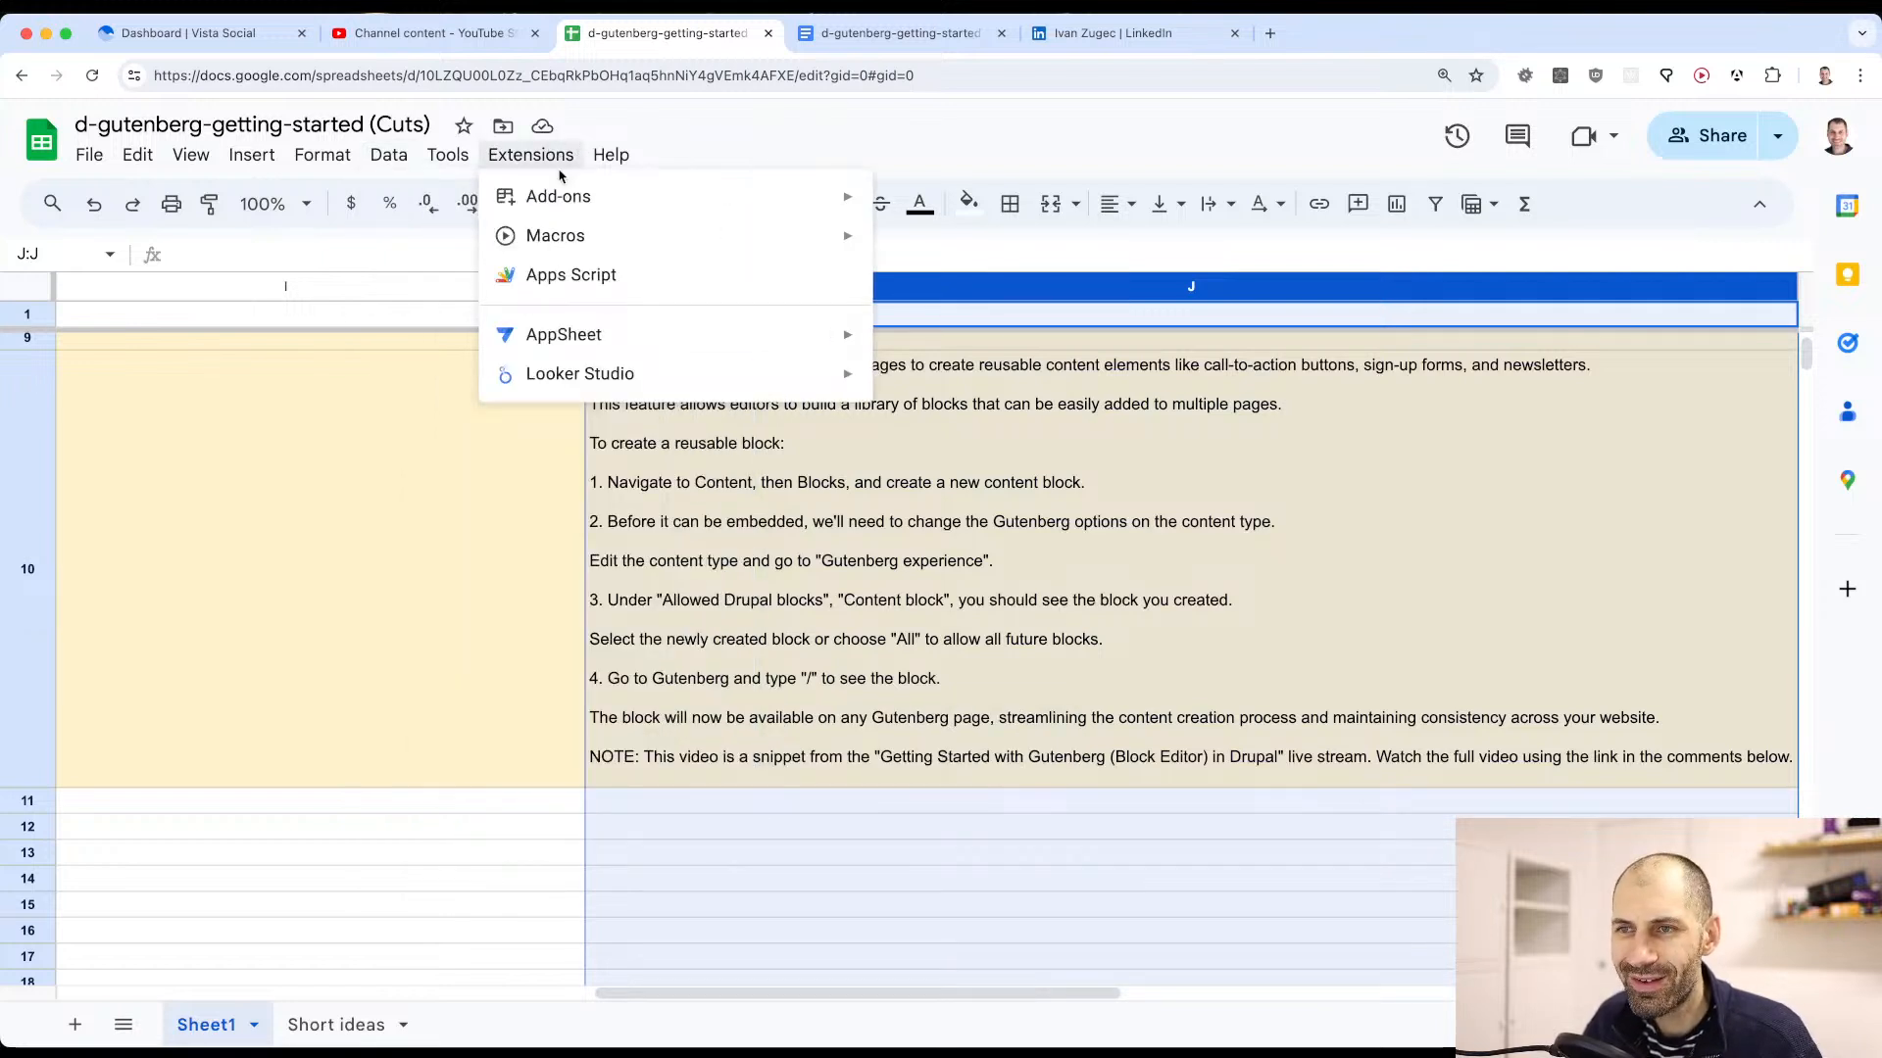
pyautogui.moveTo(596, 387)
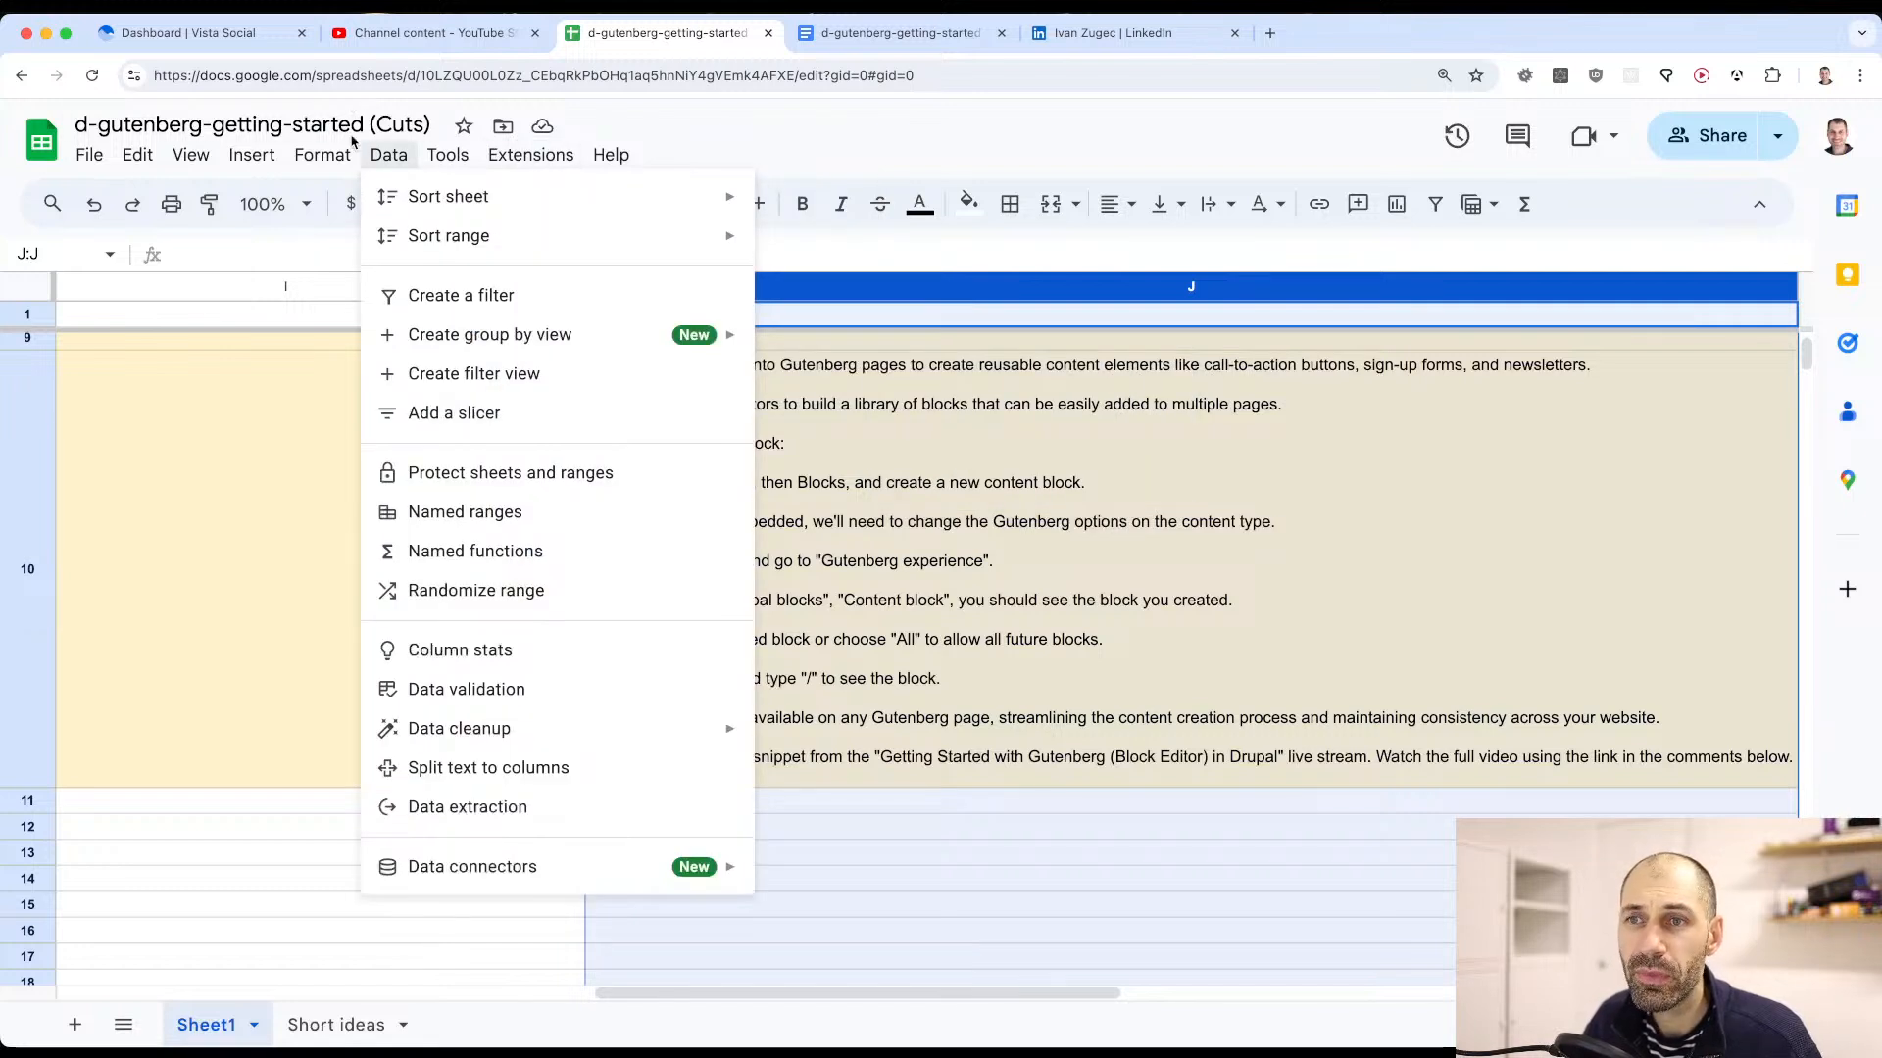
pyautogui.moveTo(231, 159)
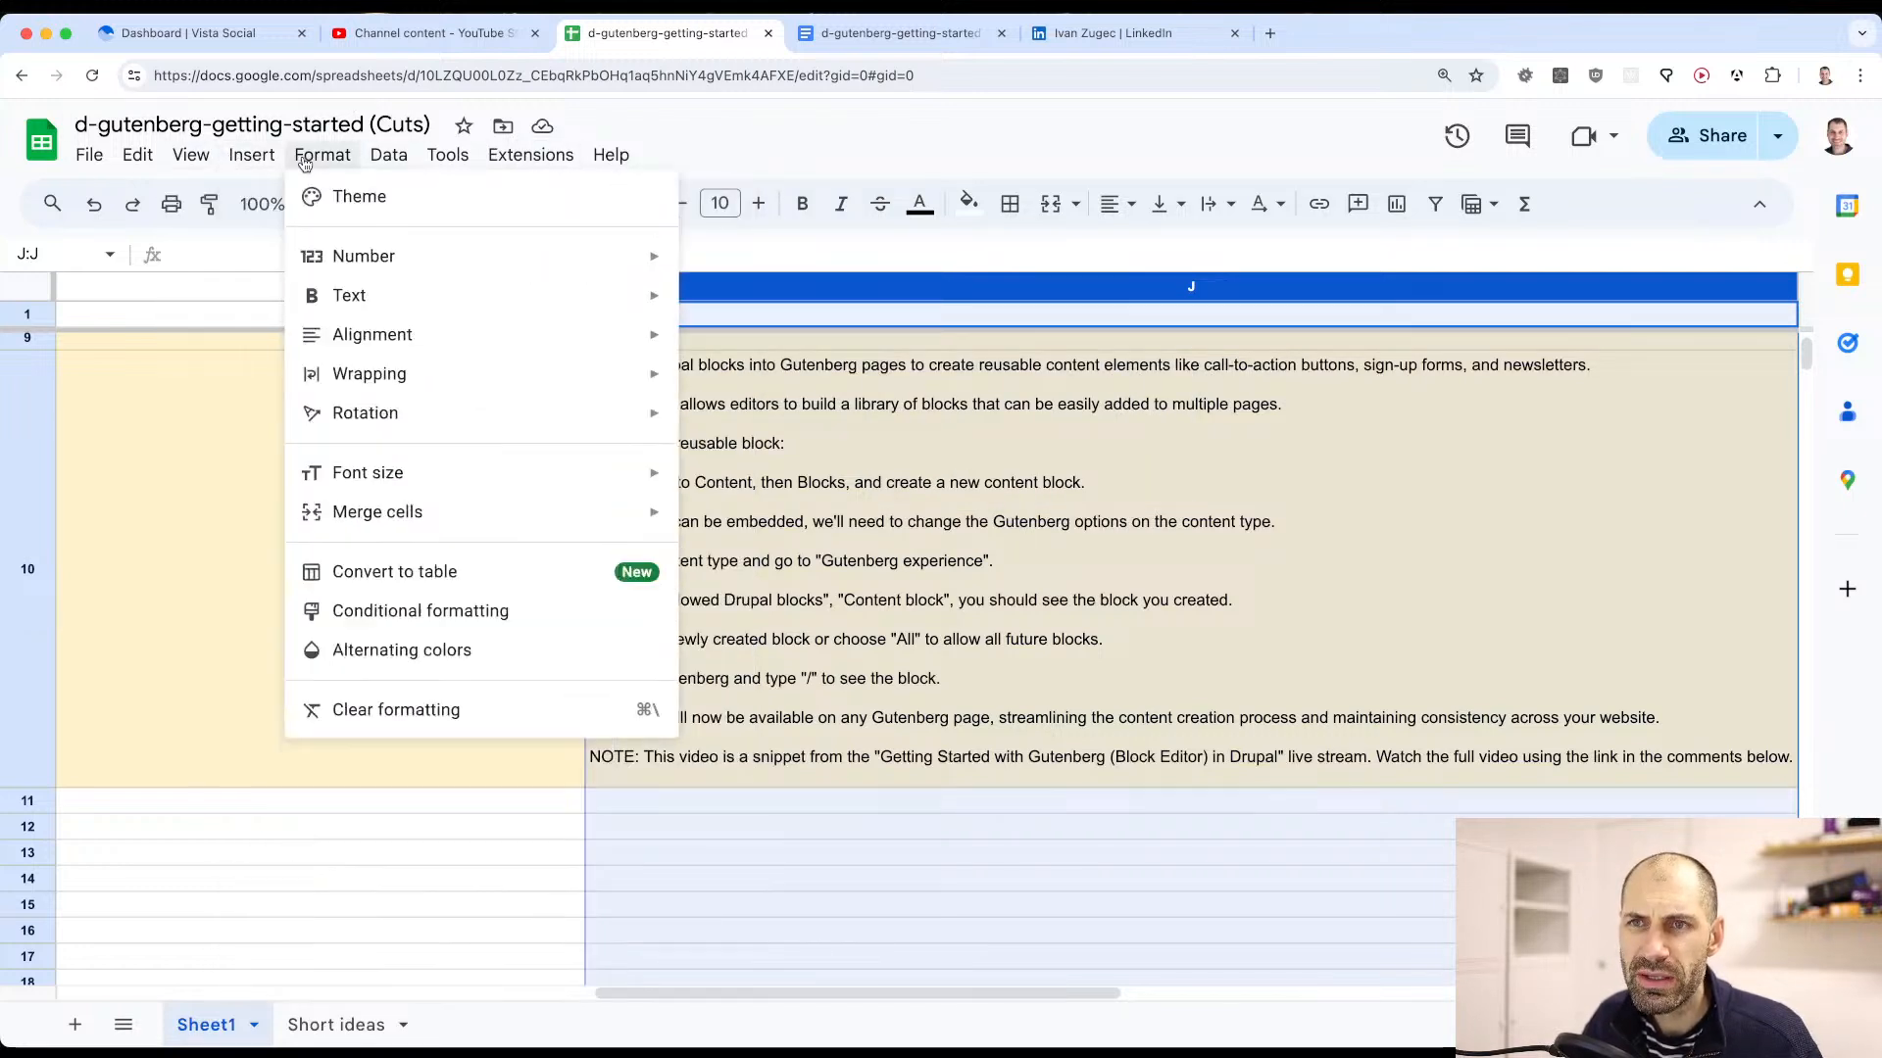
pyautogui.moveTo(304, 160)
pyautogui.moveTo(372, 374)
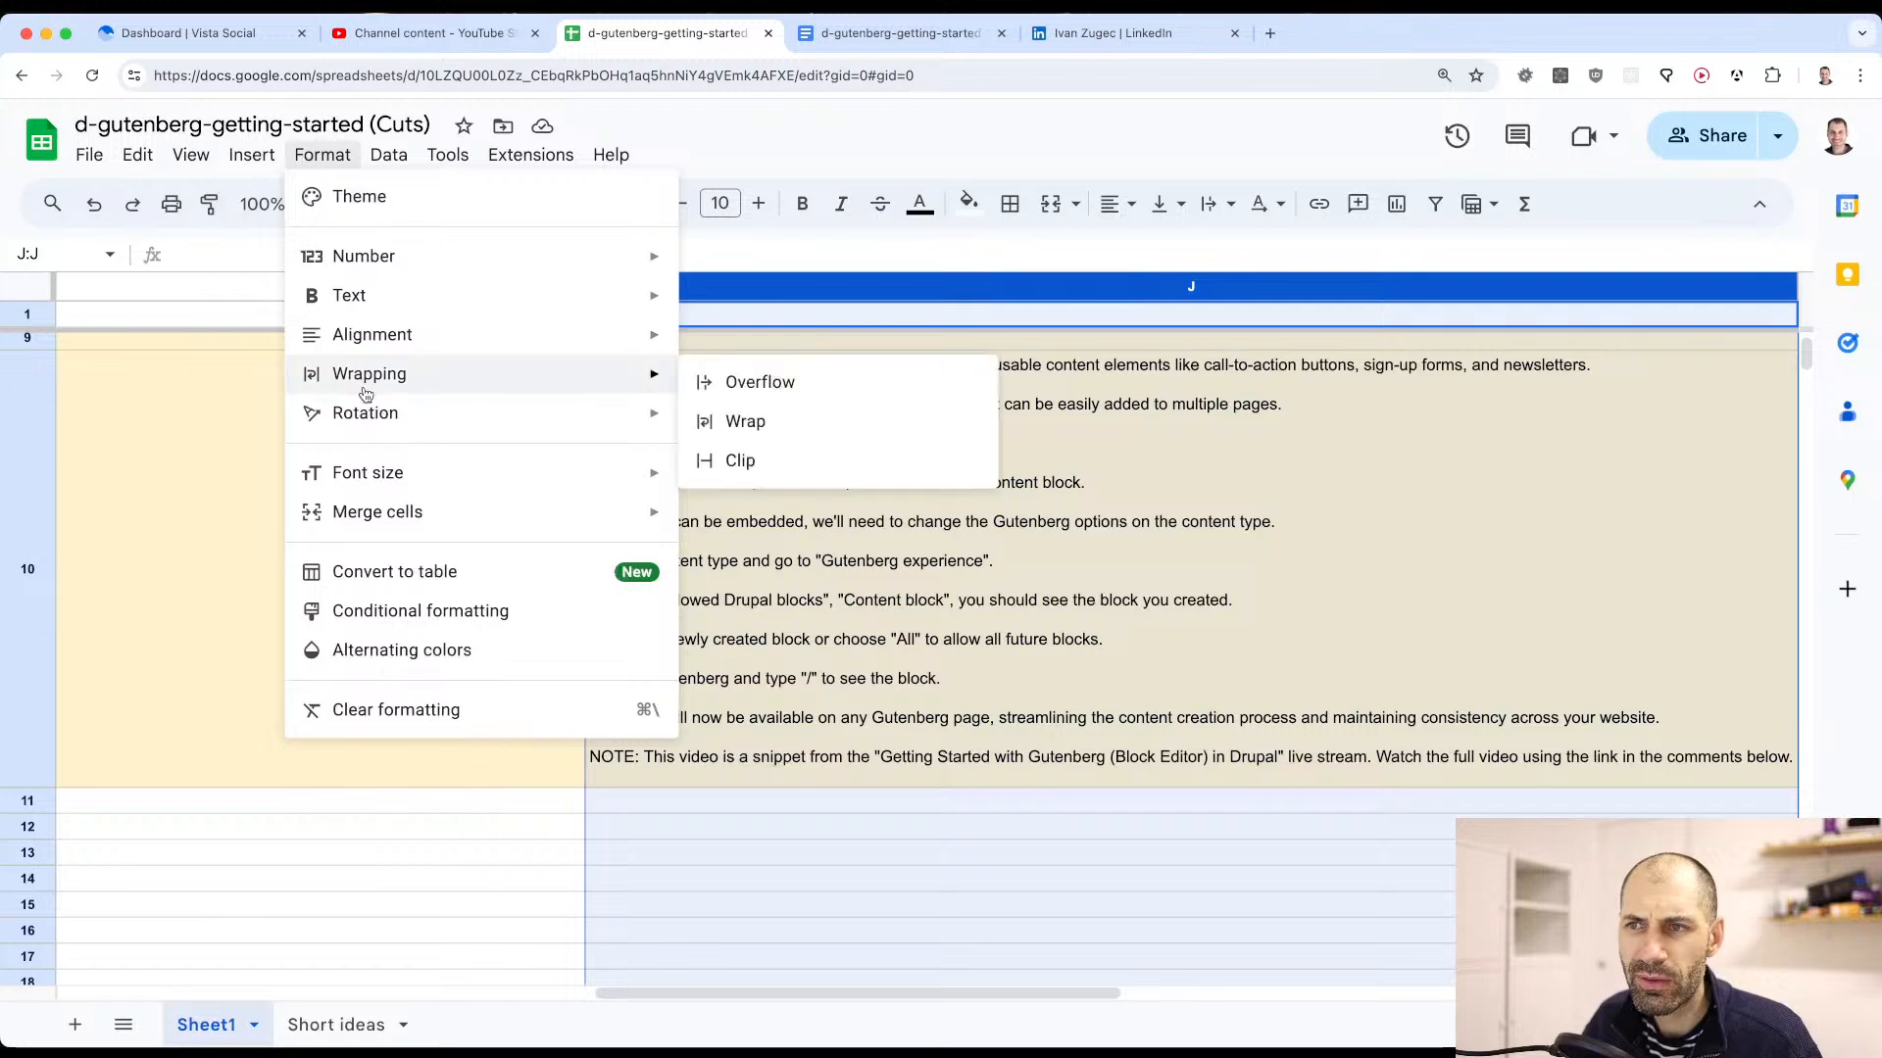
pyautogui.click(749, 422)
# Step: Narrow column J to a little over half its width so the post text wraps within it
pyautogui.scroll(3, 1806, 357)
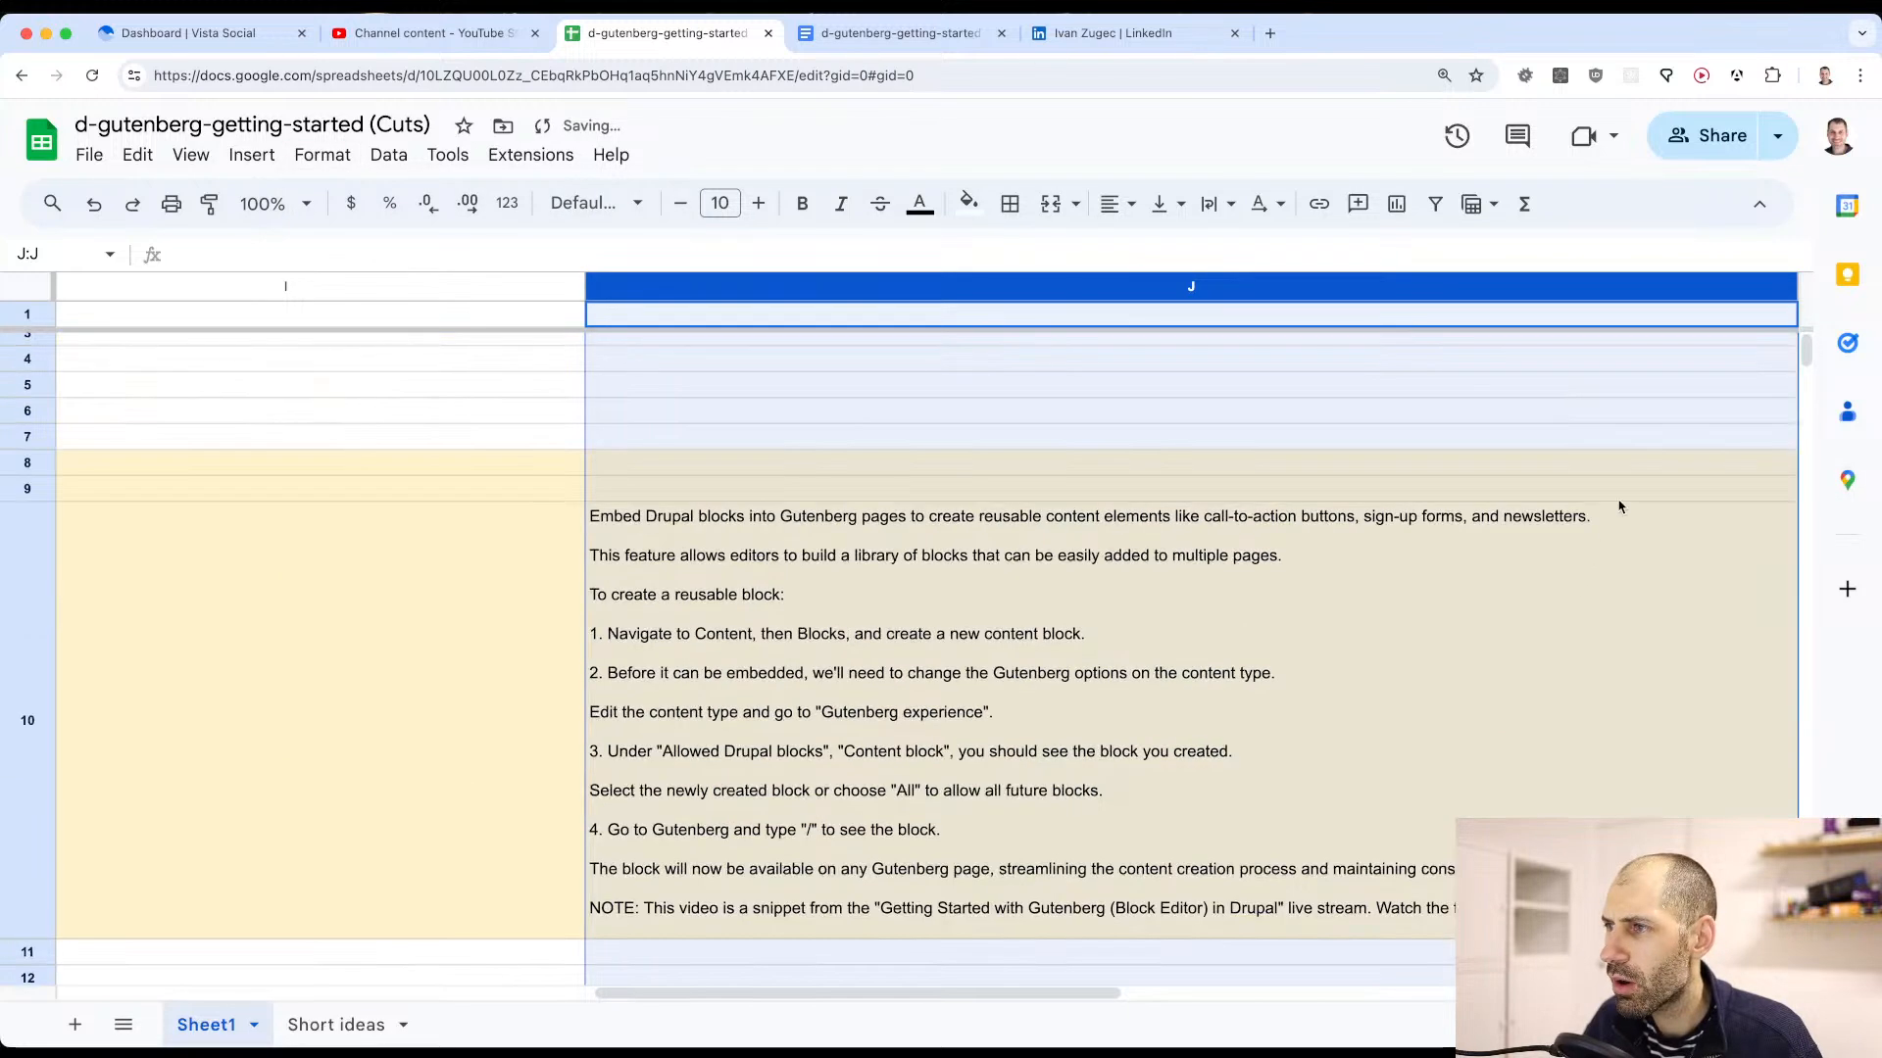
pyautogui.hscroll(4, 1617, 504)
pyautogui.moveTo(1640, 286); pyautogui.dragTo(1129, 286)
pyautogui.scroll(-5, 931, 607)
pyautogui.scroll(2, 848, 621)
# Step: Examine row 10 from the video 1.9 title and status columns across to the wrapped post text in column J
pyautogui.hscroll(-10, 843, 622)
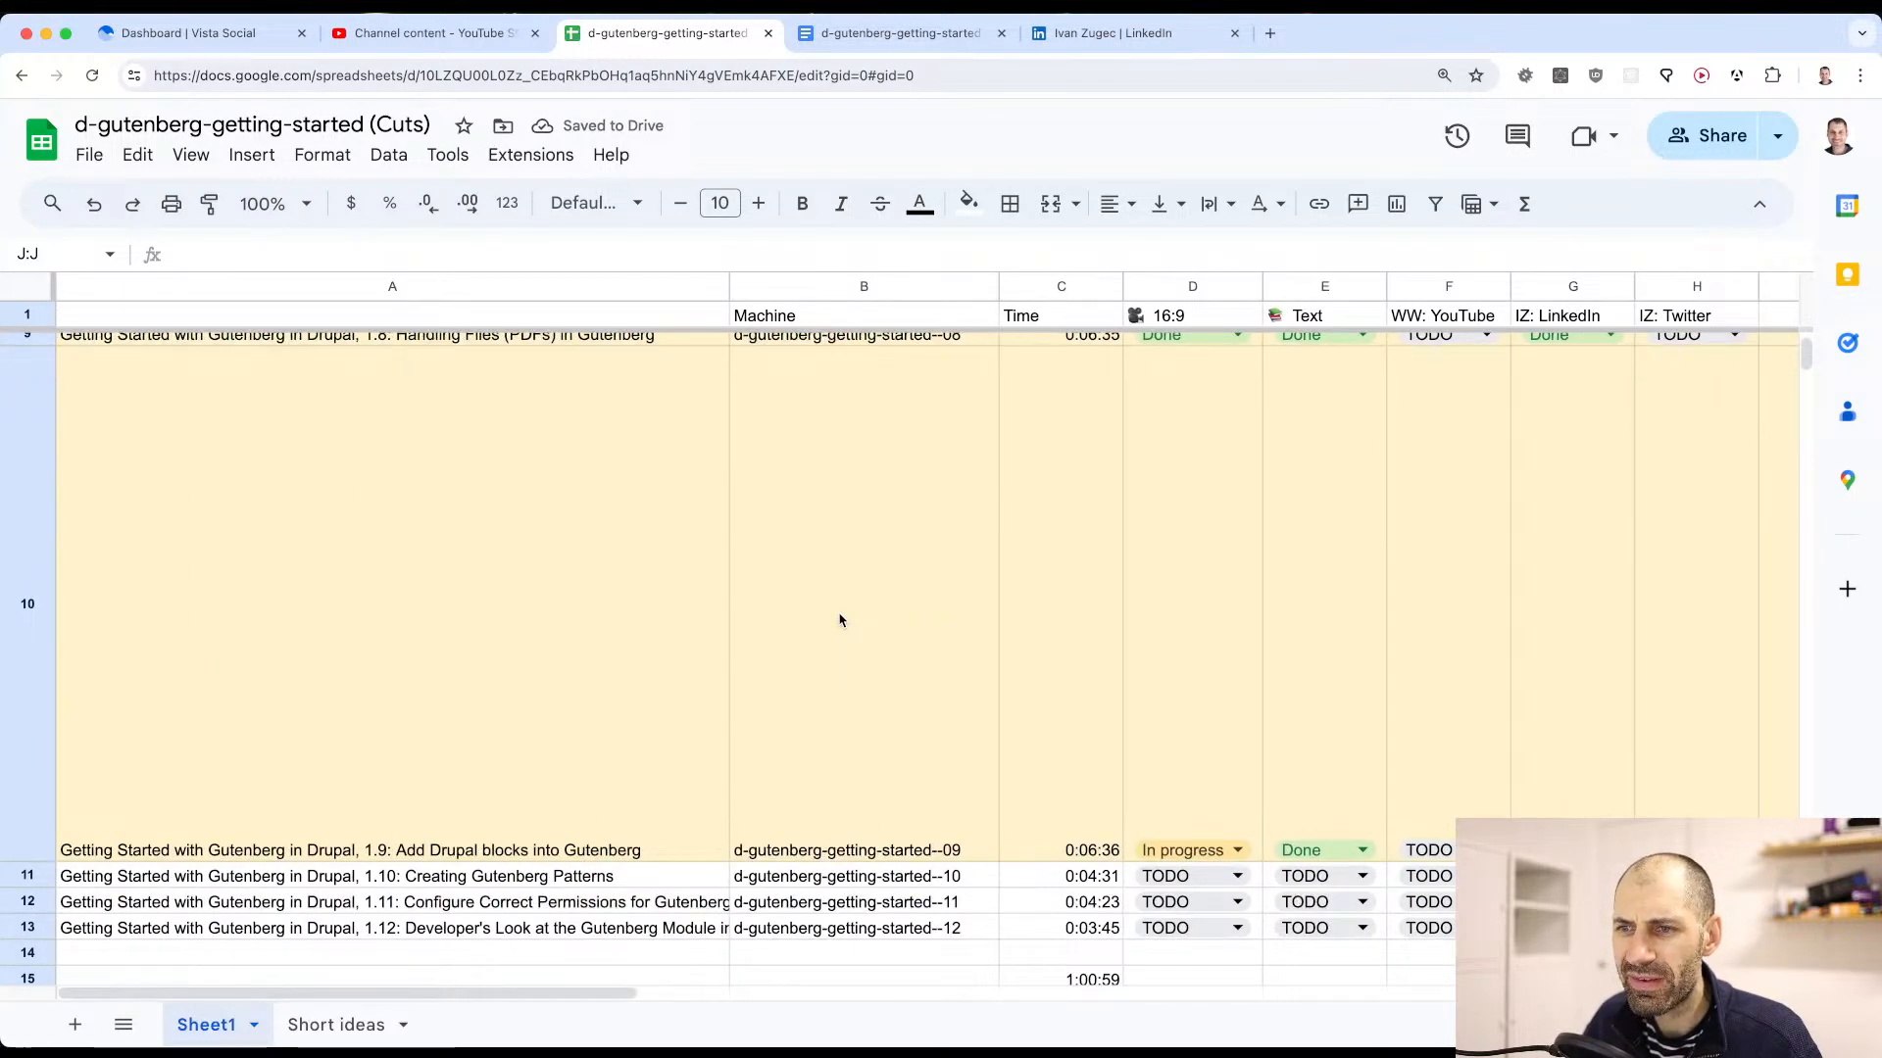
pyautogui.hscroll(10, 840, 621)
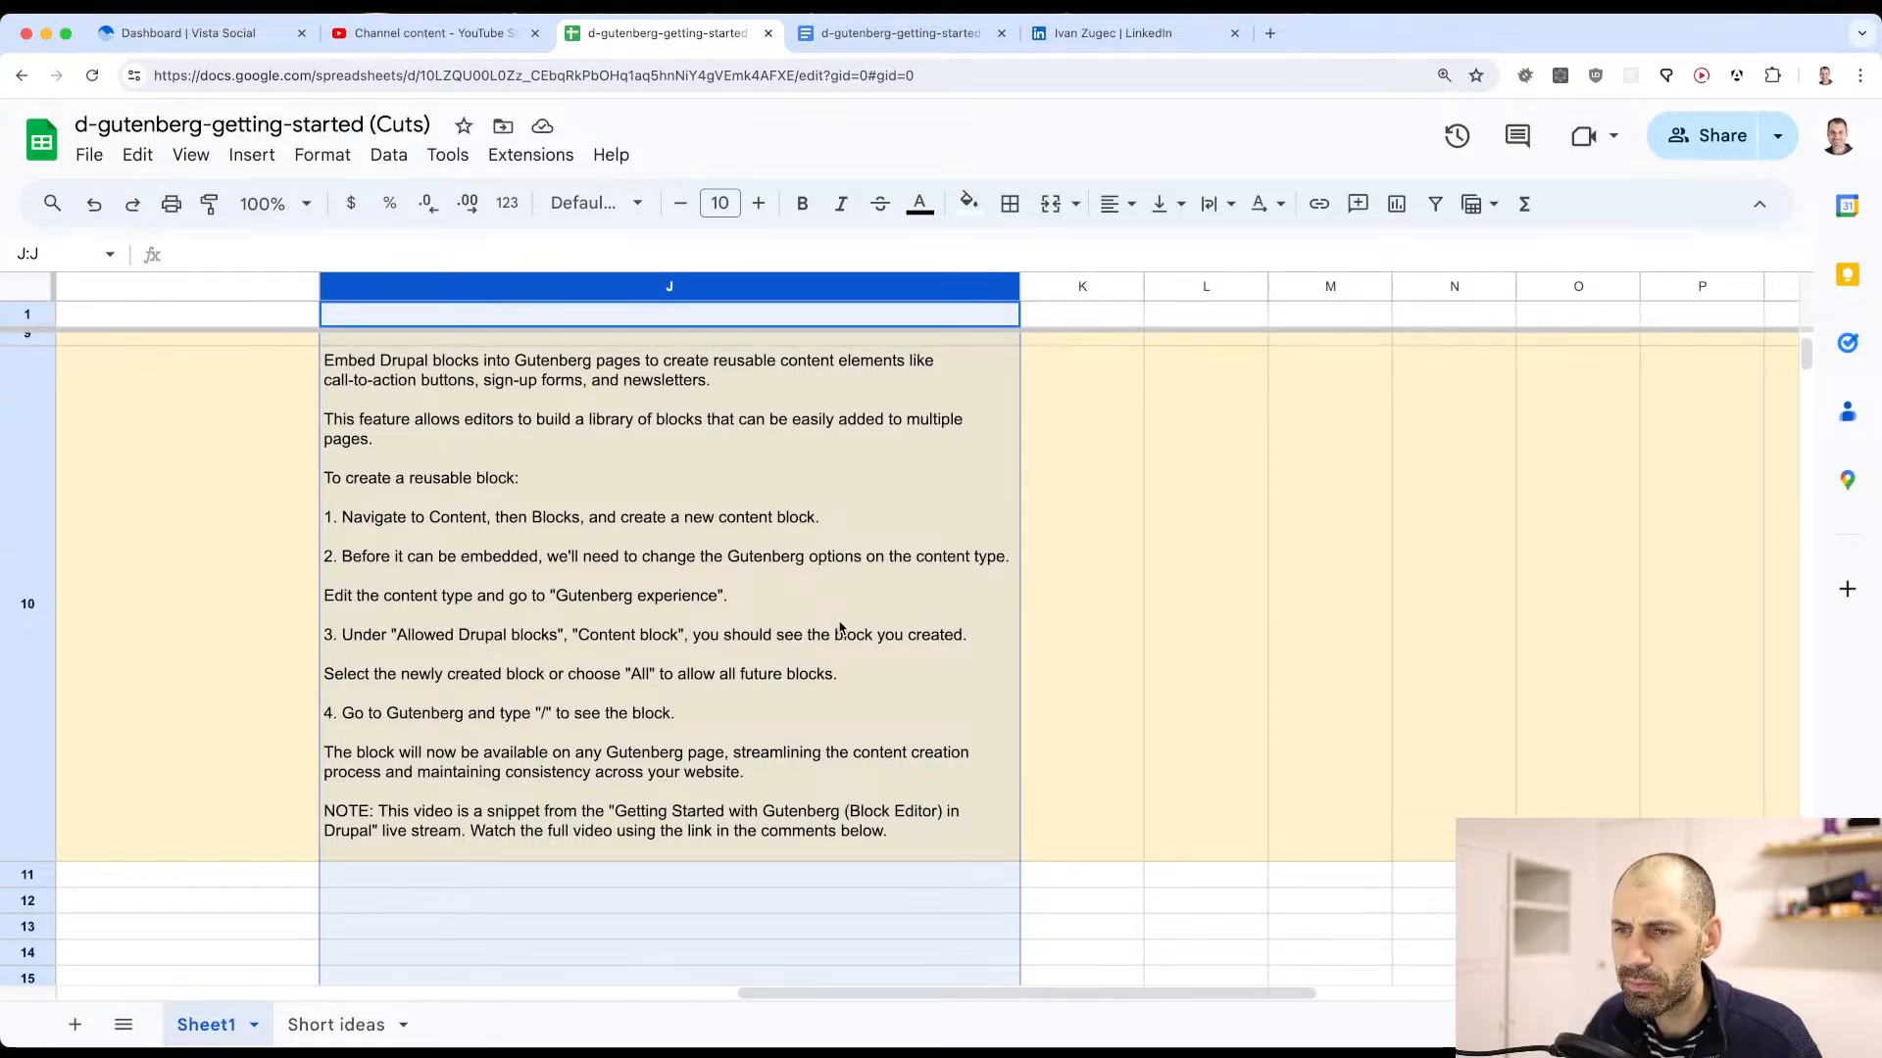
pyautogui.scroll(2, 840, 628)
pyautogui.scroll(-3, 840, 628)
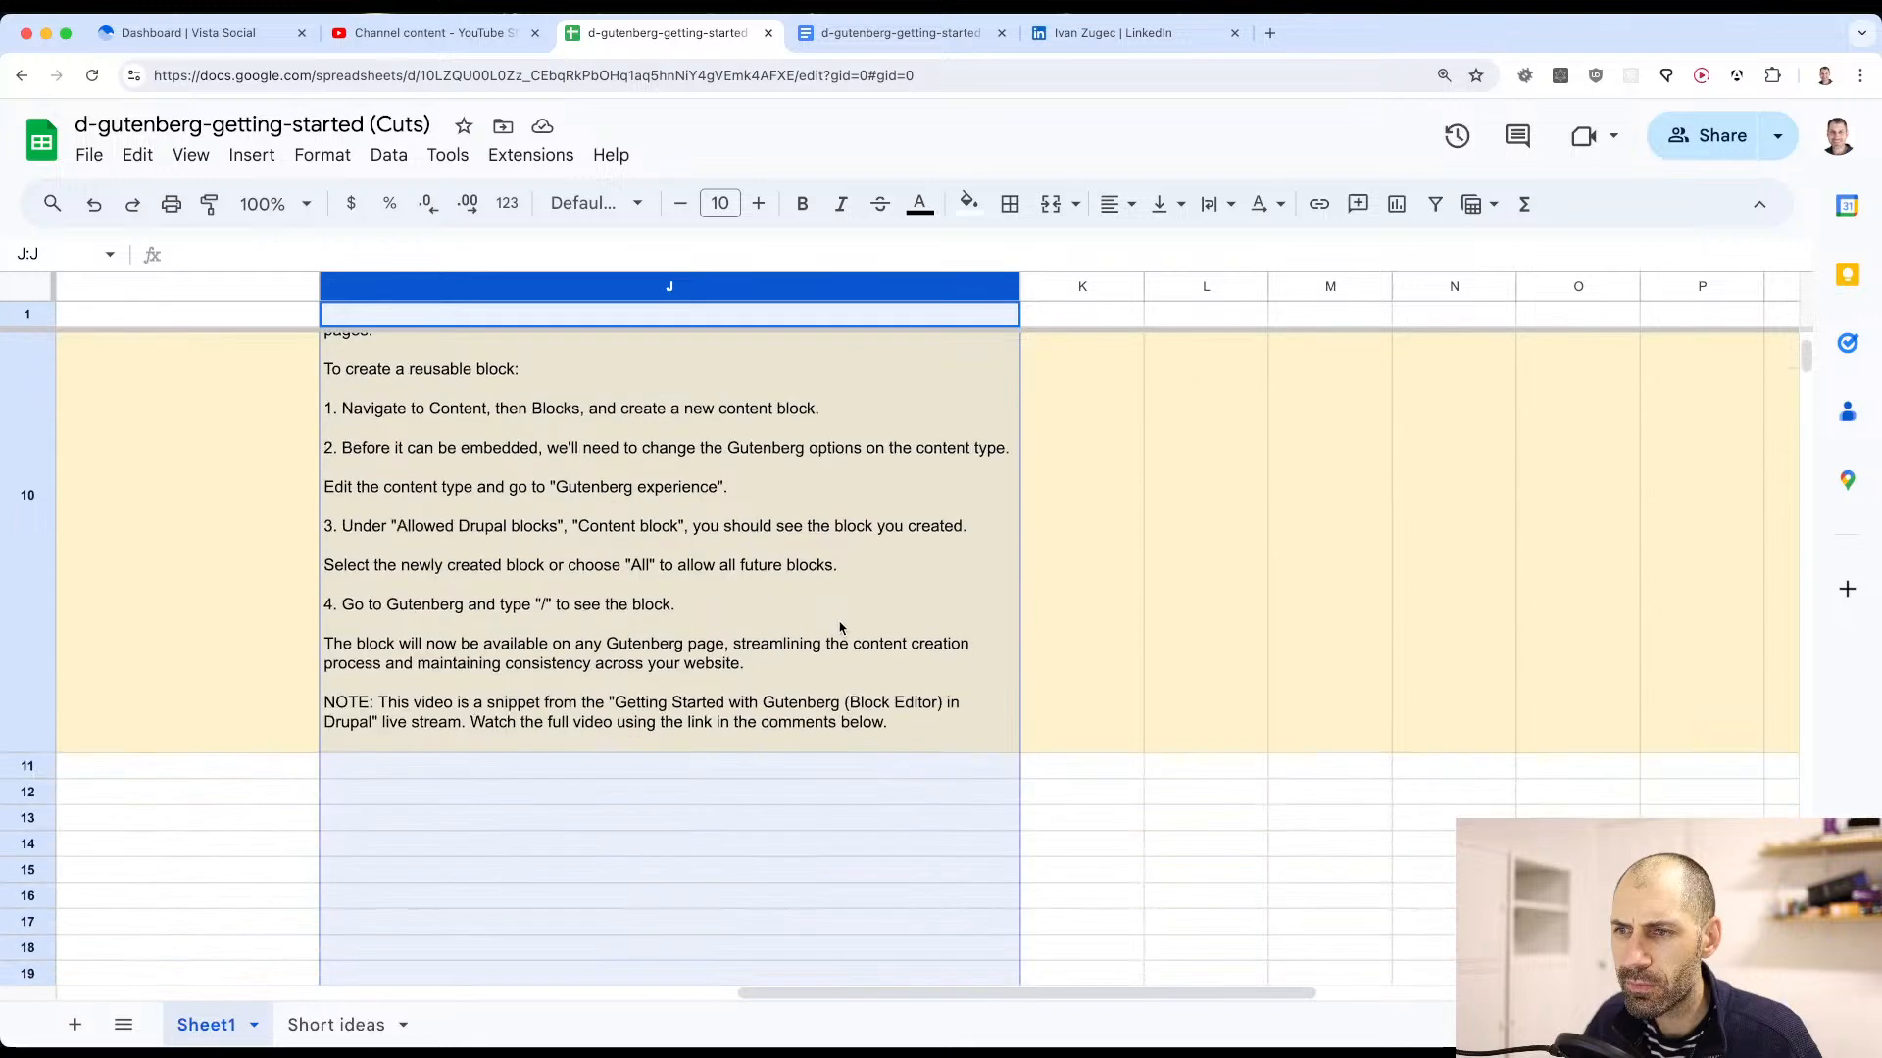
pyautogui.scroll(1, 840, 628)
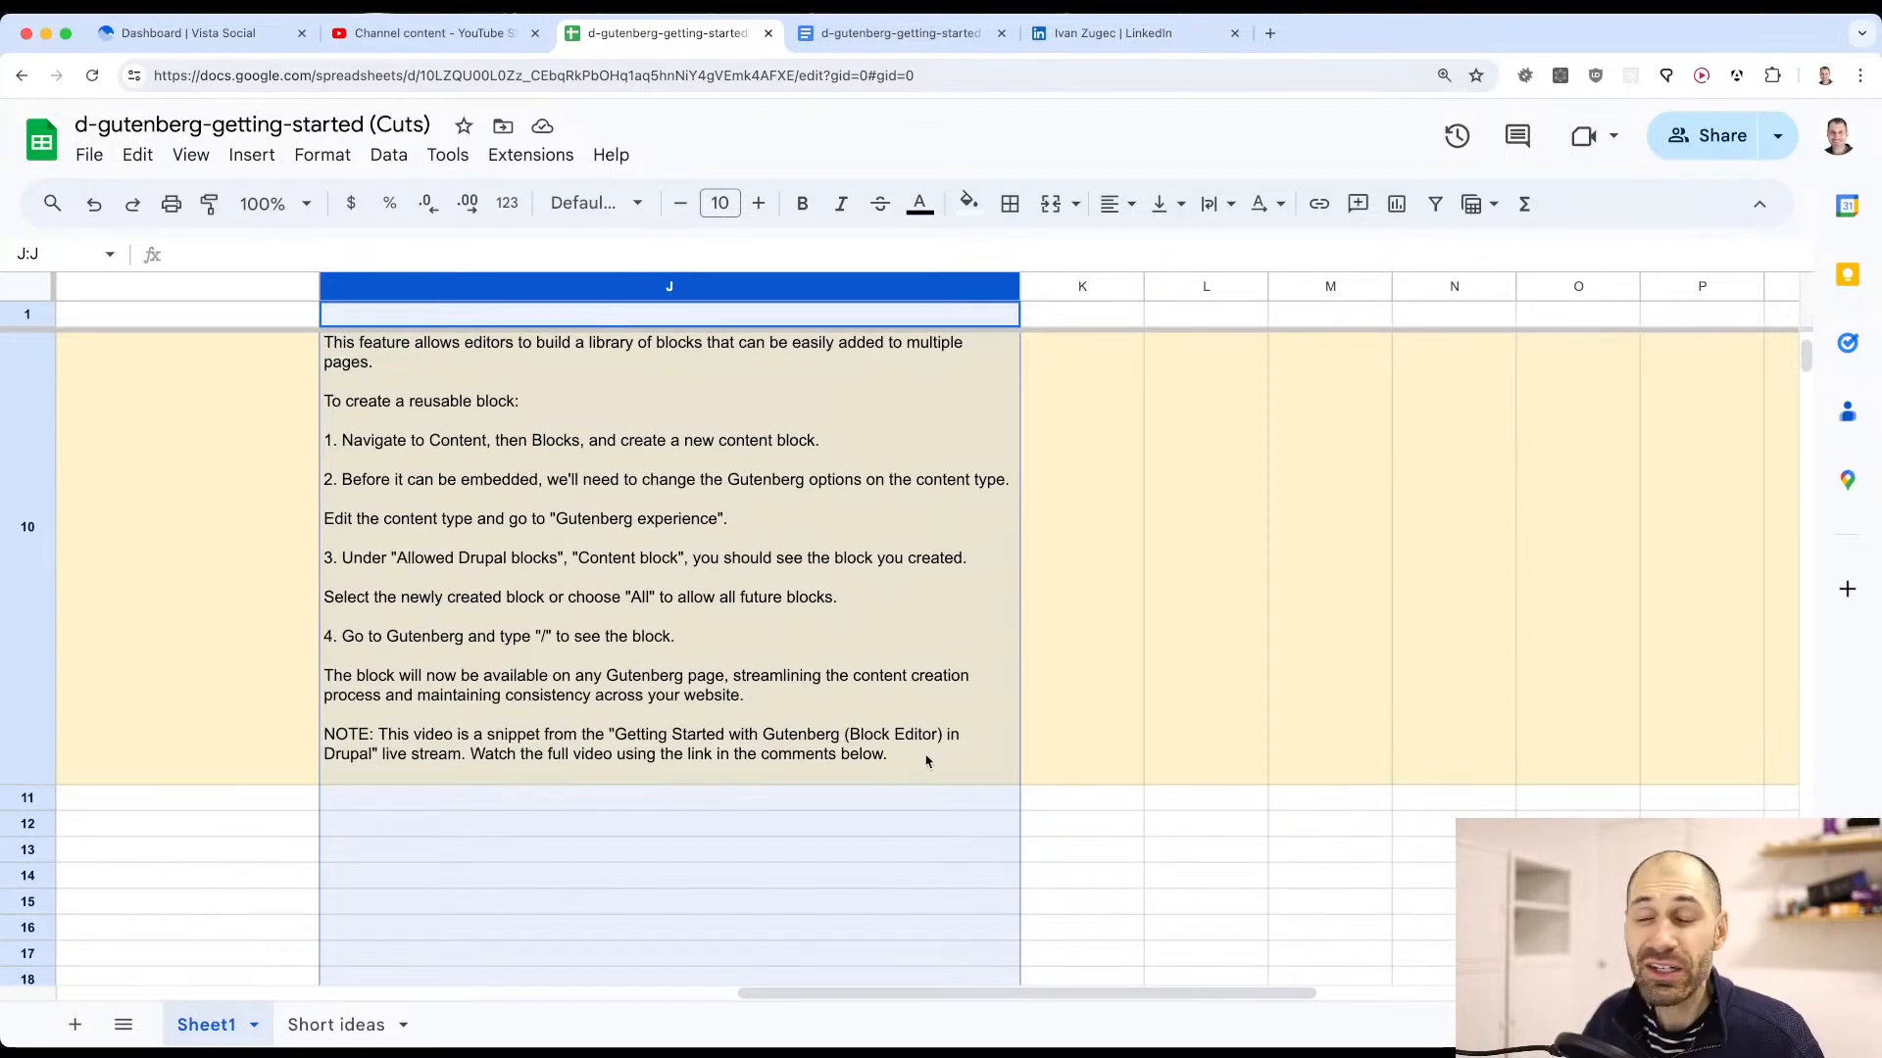
pyautogui.scroll(3, 596, 672)
pyautogui.scroll(-1, 591, 681)
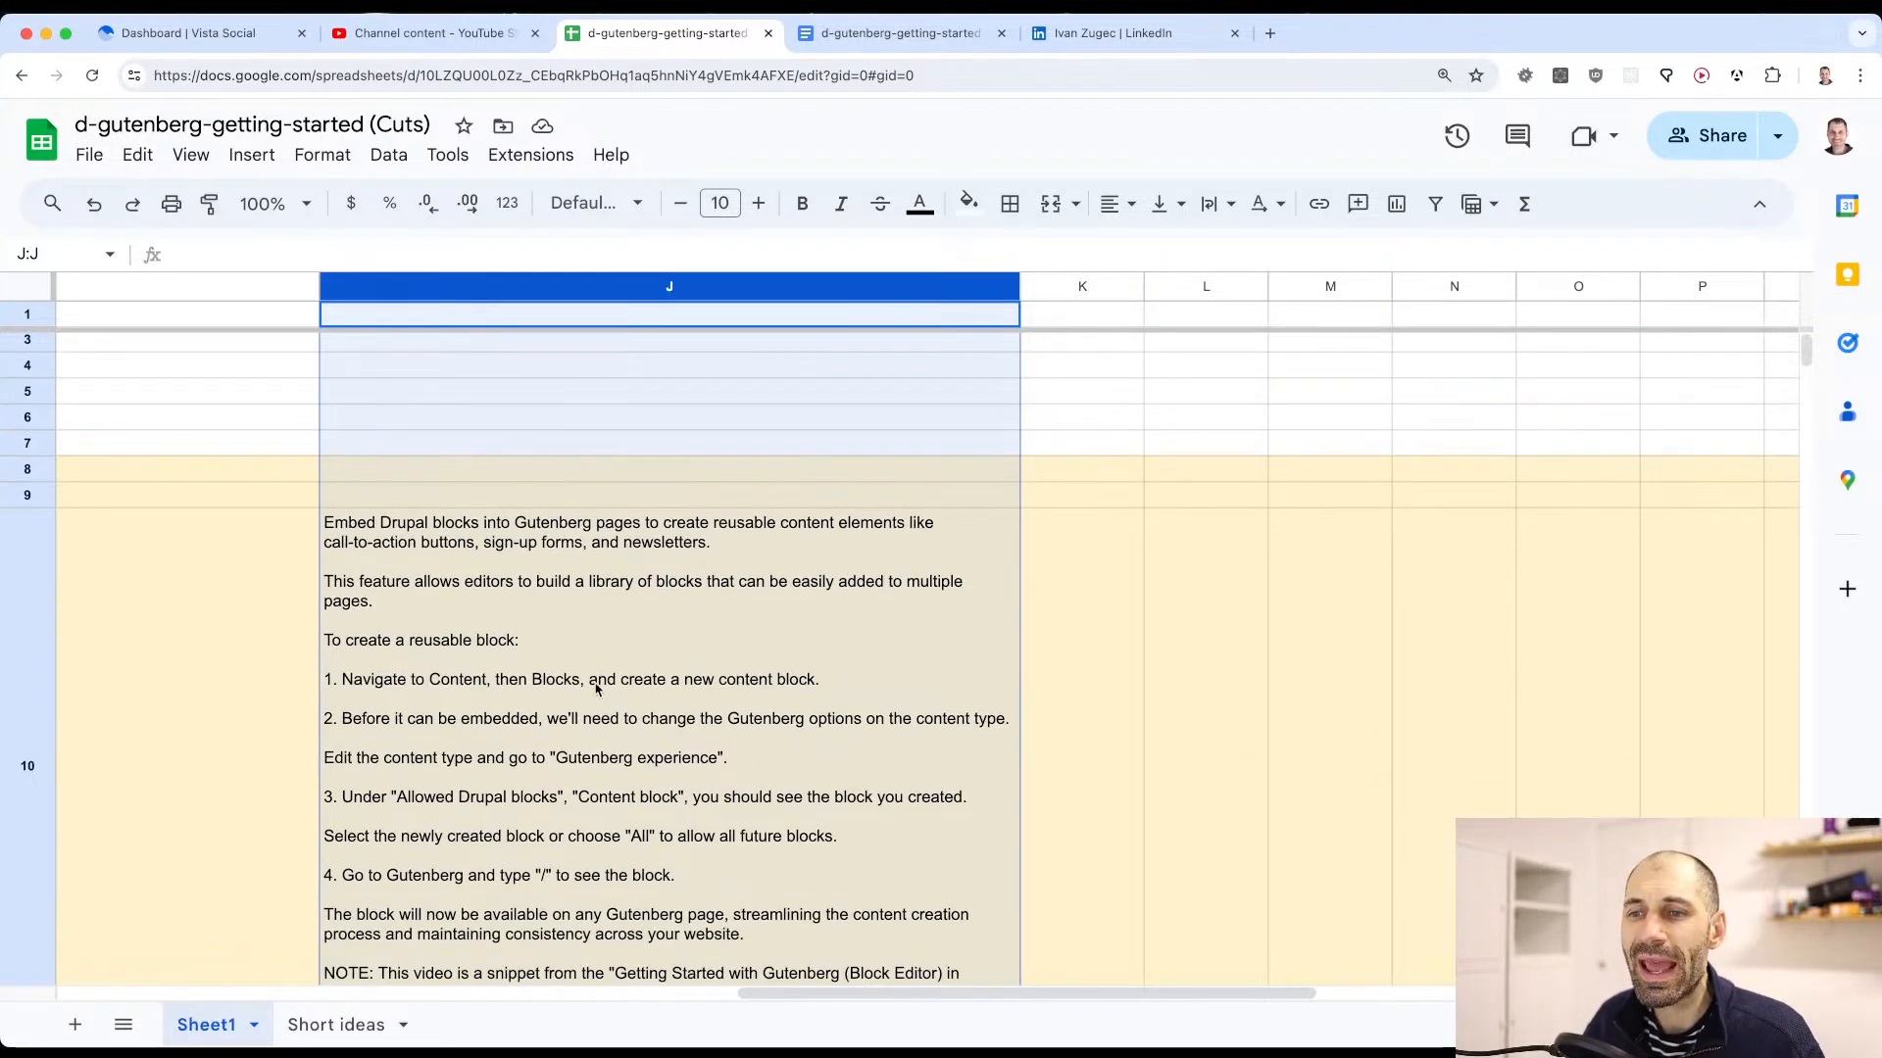
pyautogui.scroll(-1, 591, 681)
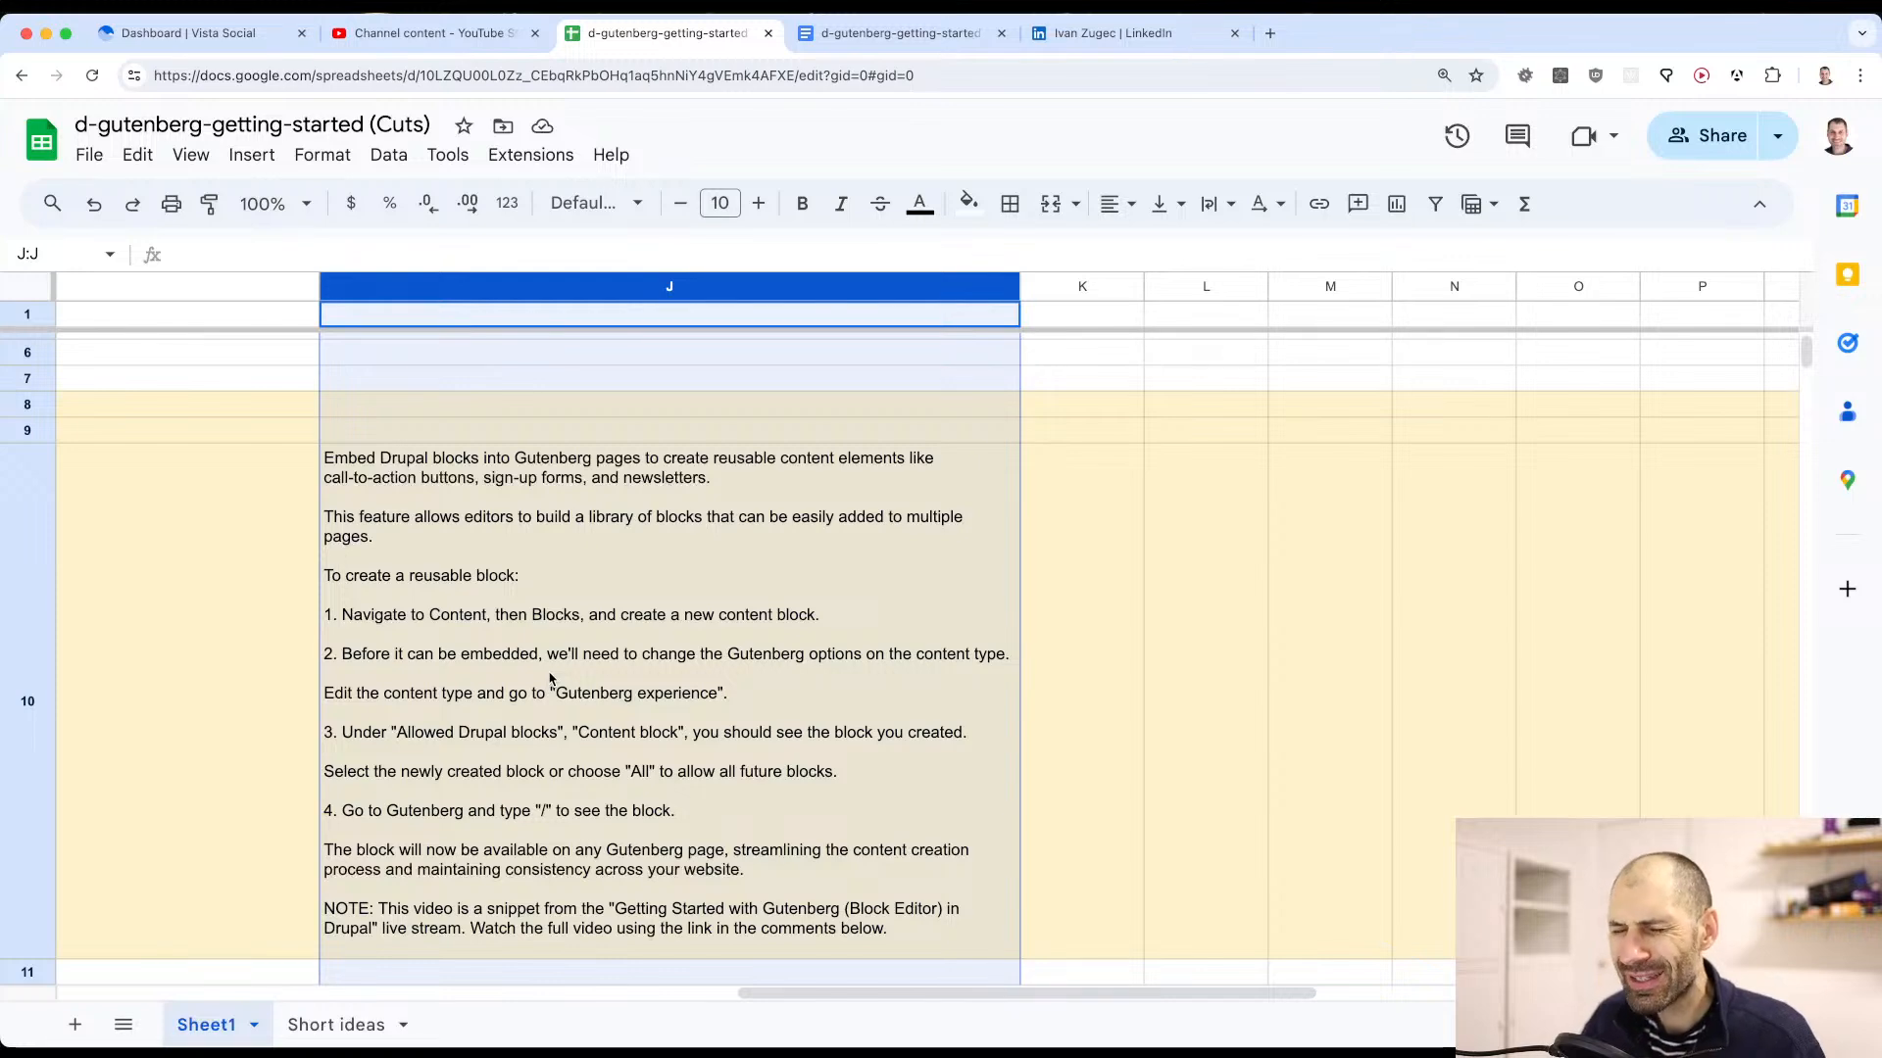
pyautogui.scroll(3, 555, 698)
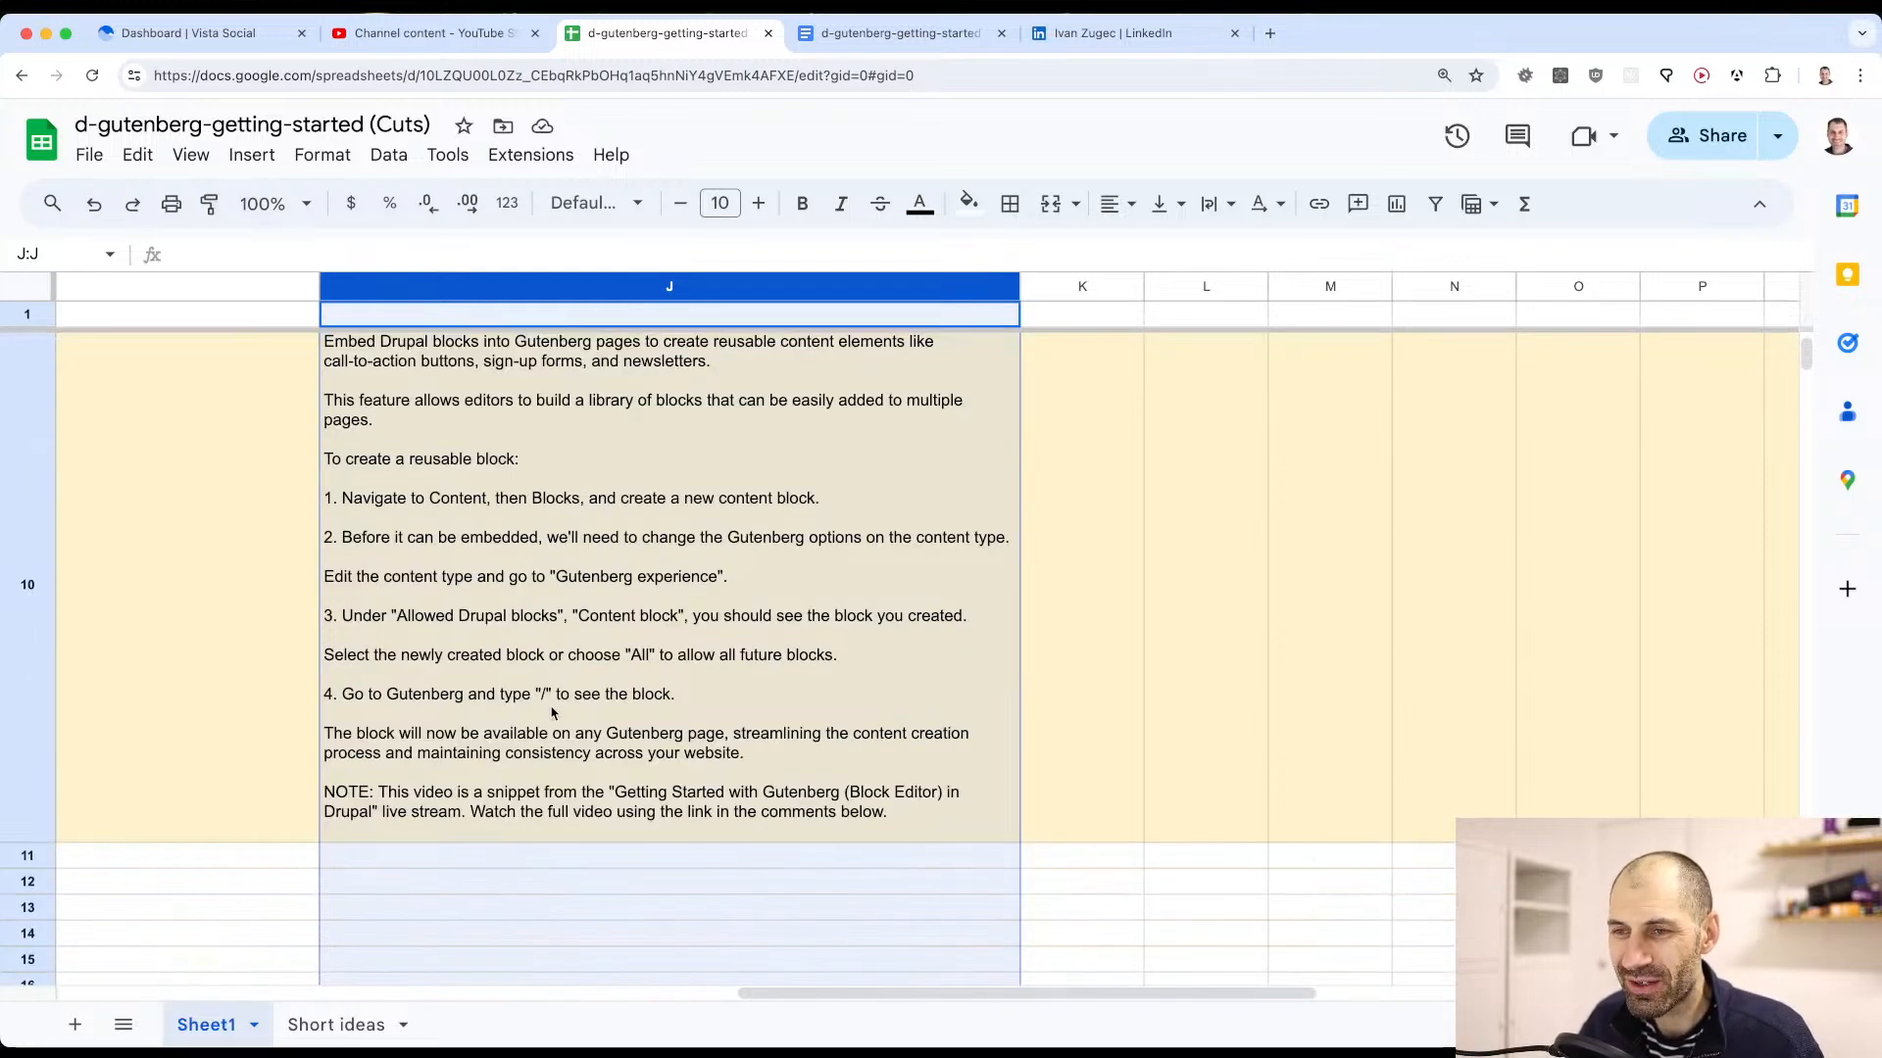
pyautogui.scroll(-2, 554, 715)
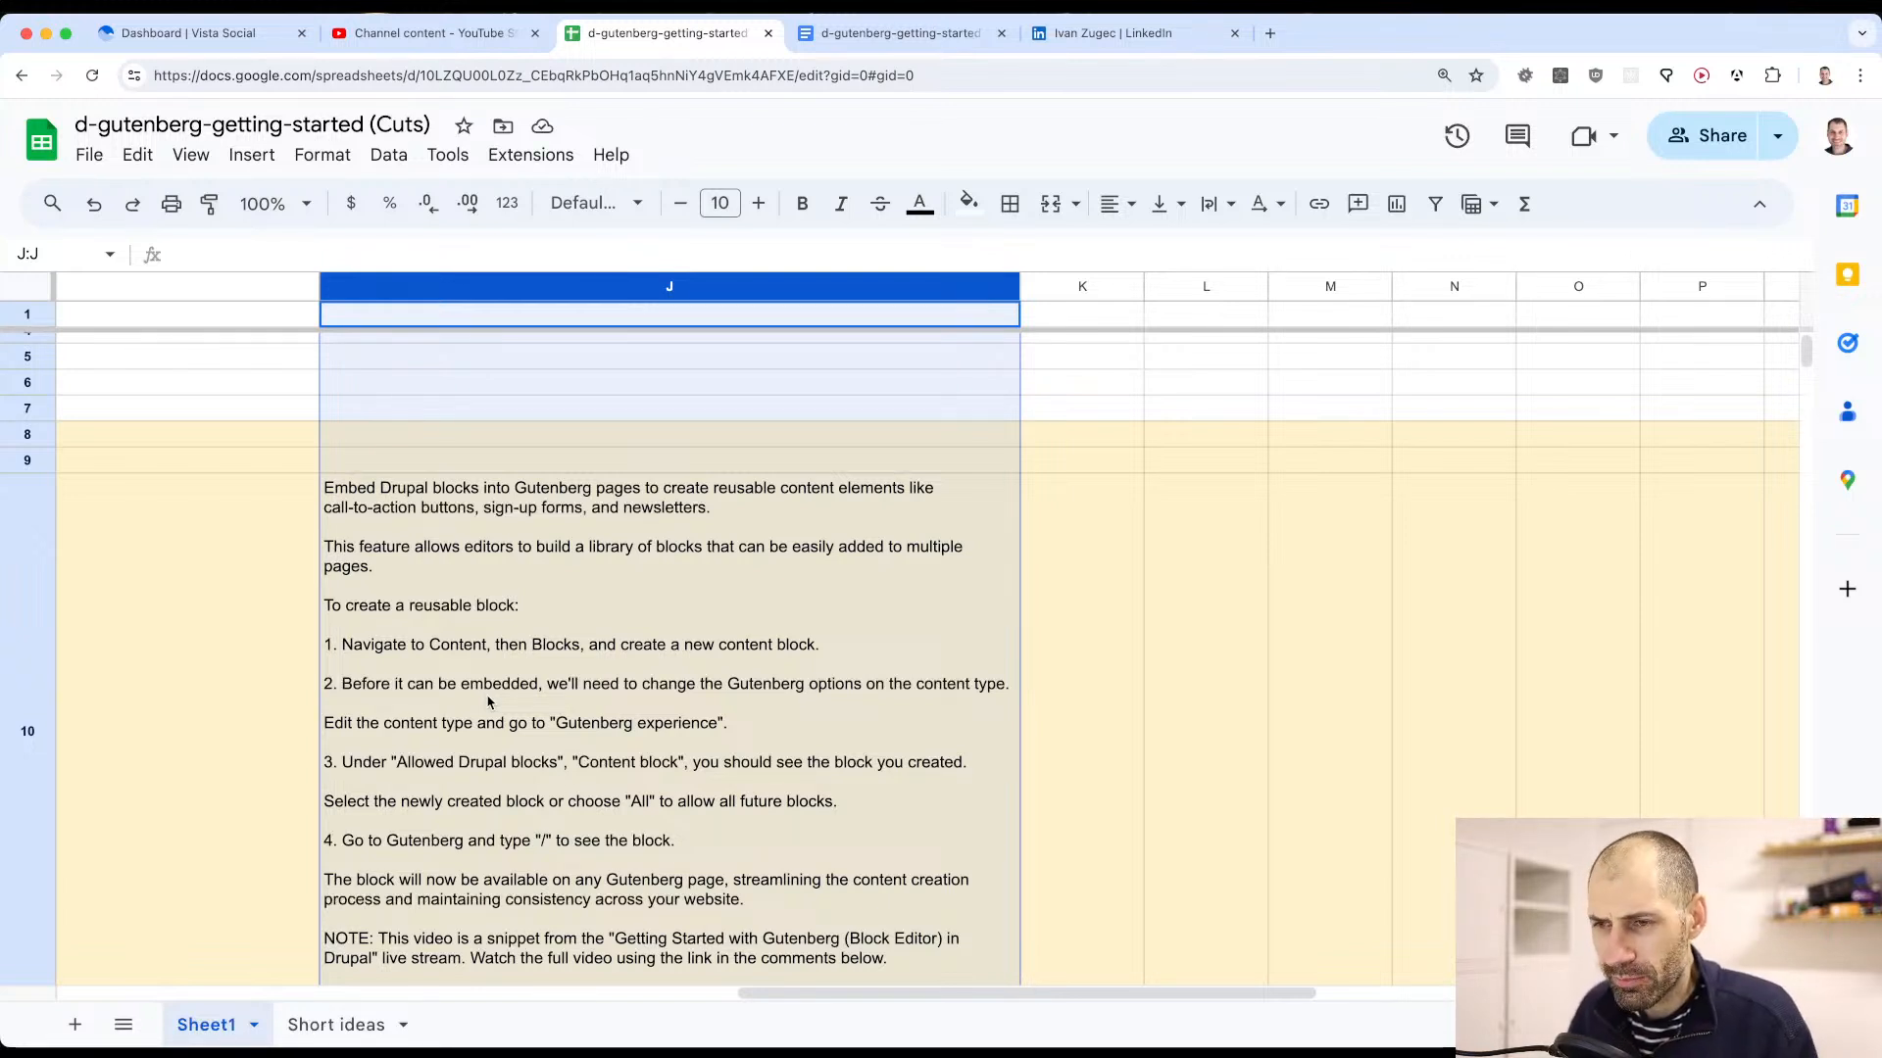
pyautogui.scroll(-2, 489, 702)
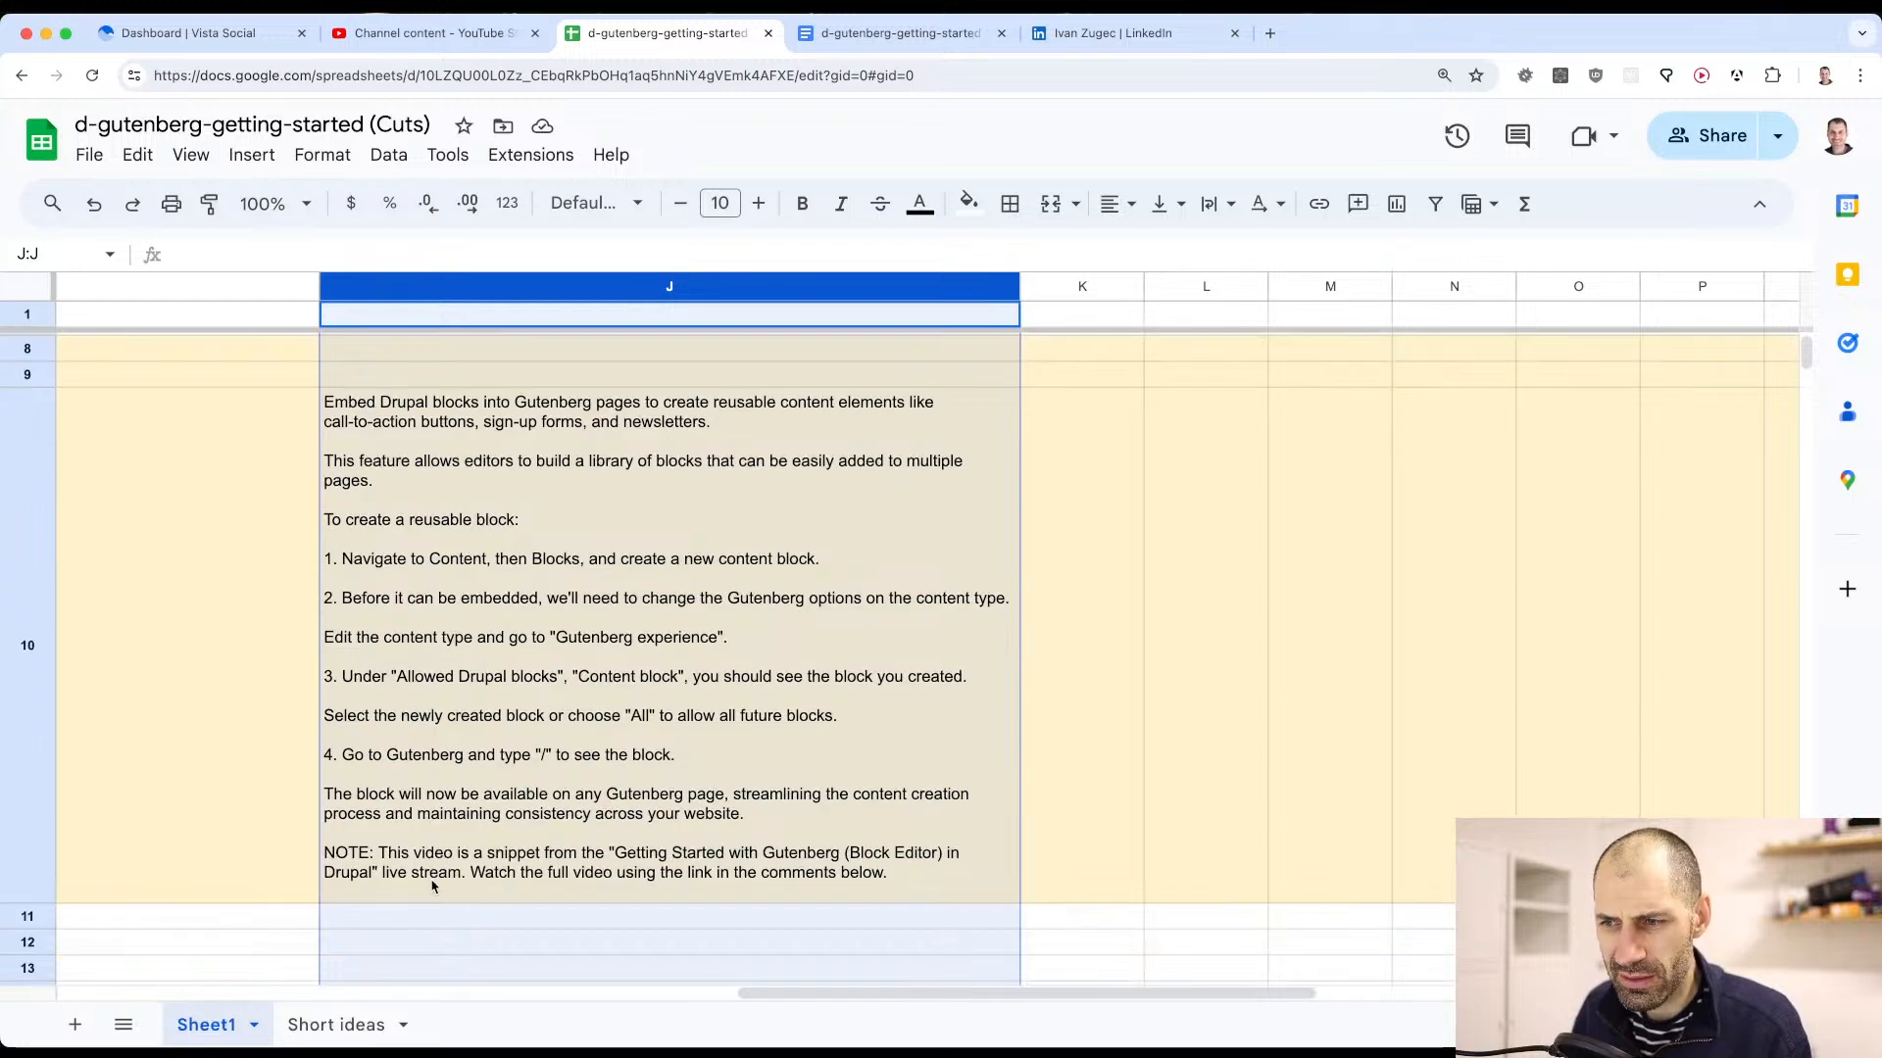
# Step: Look through the alignment and text rotation options for the "Edit the content type" line in cell J10 and leave the cell
pyautogui.click(438, 686)
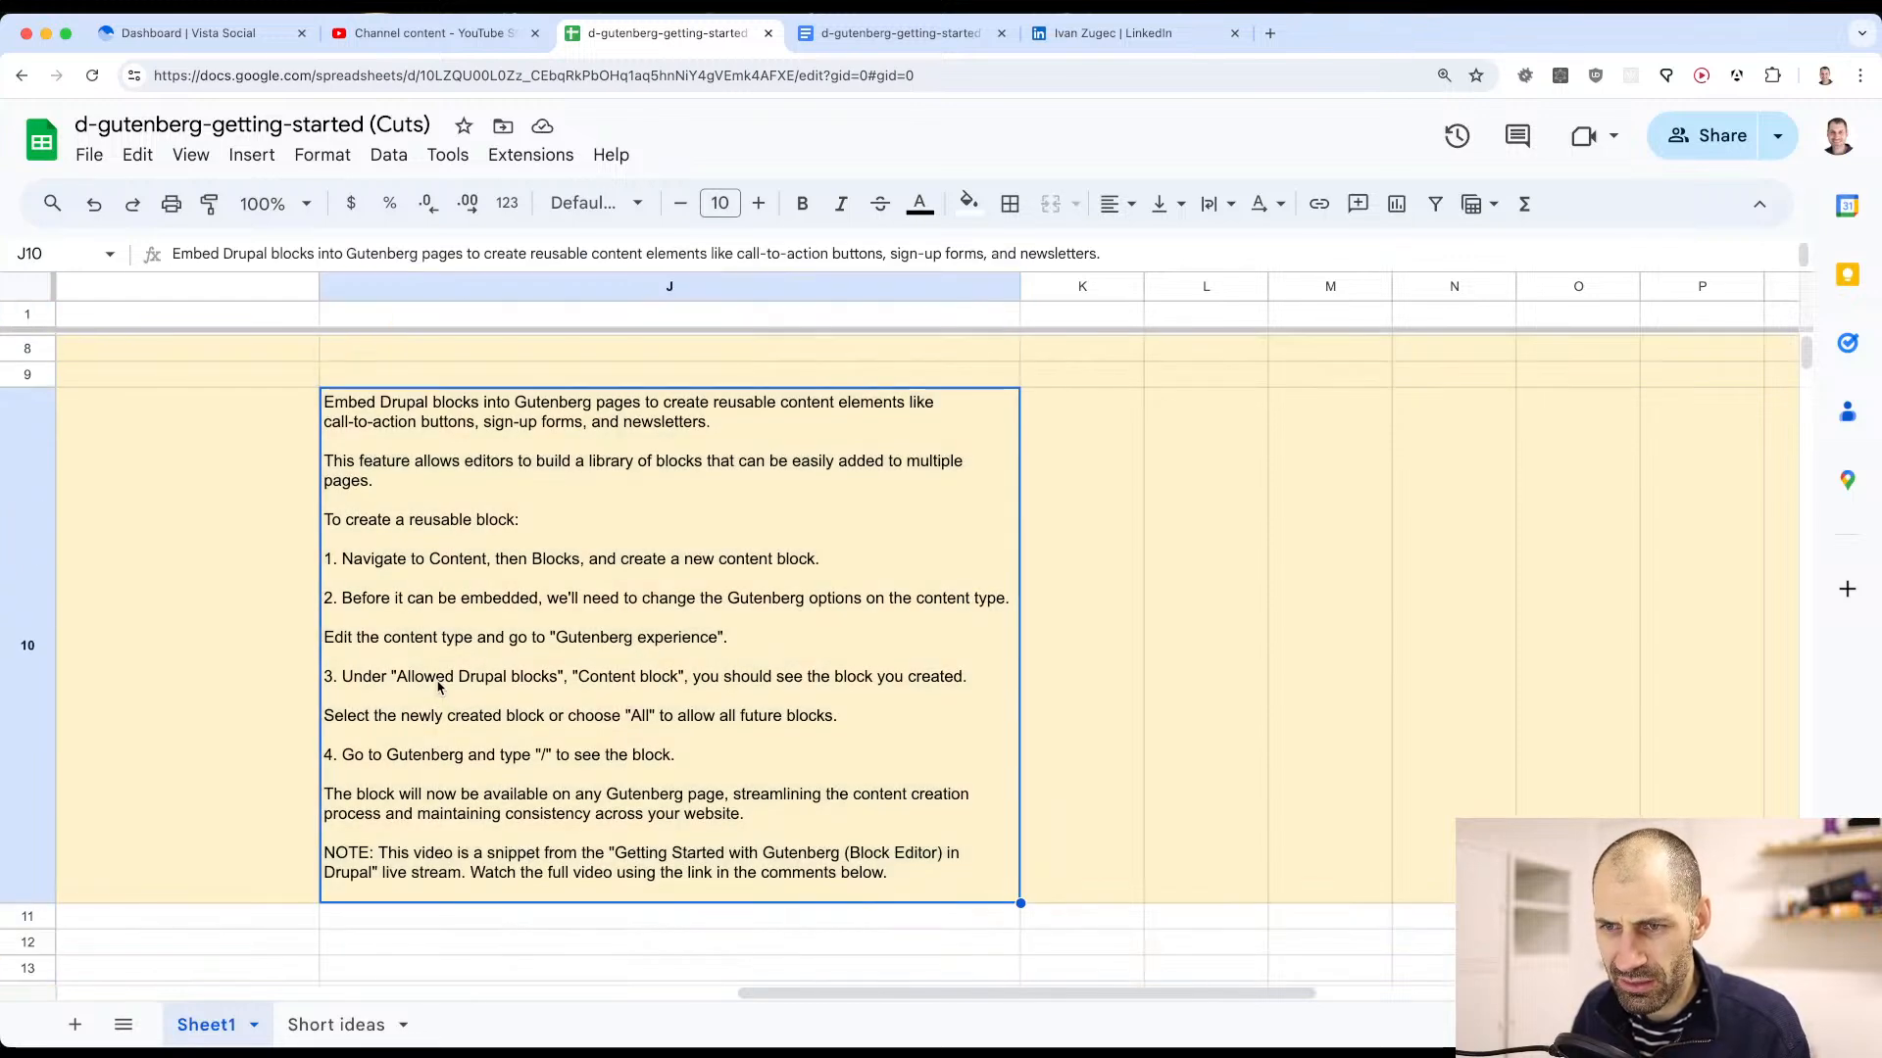
pyautogui.doubleClick(462, 580)
pyautogui.click(767, 579)
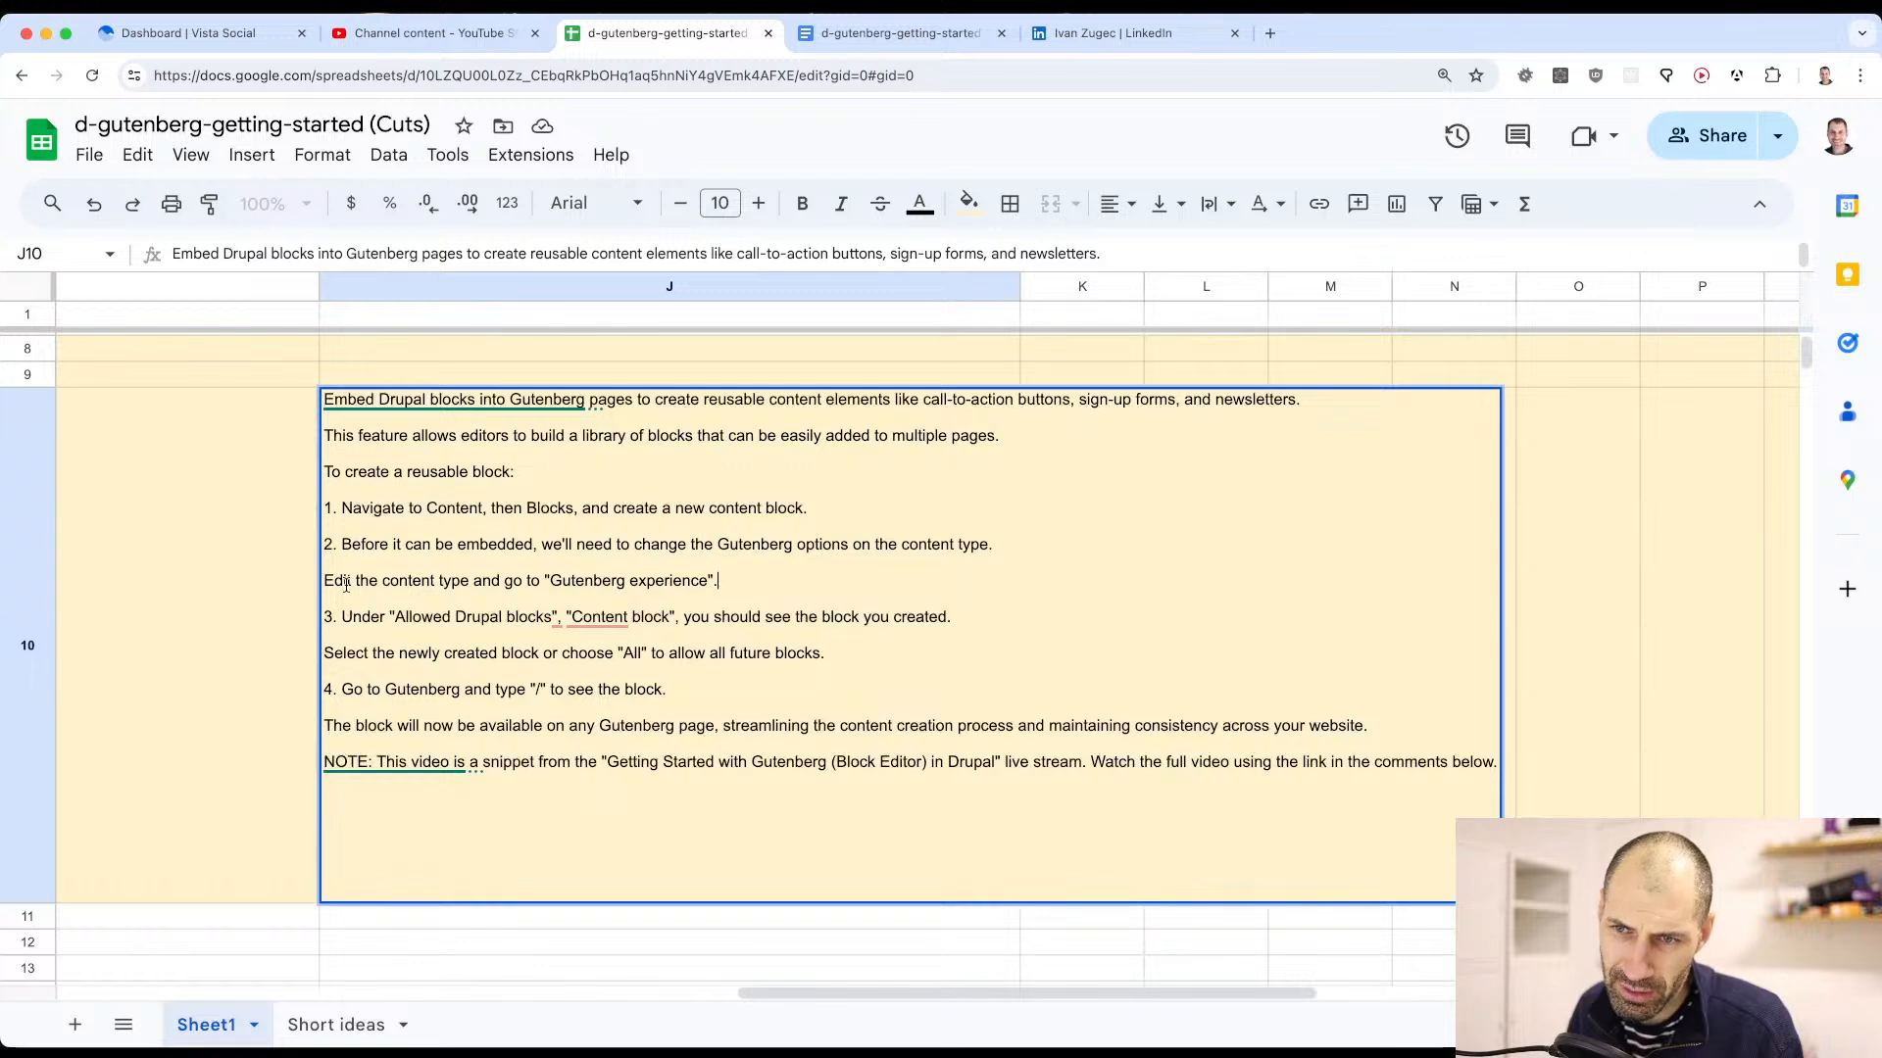
pyautogui.tripleClick(346, 581)
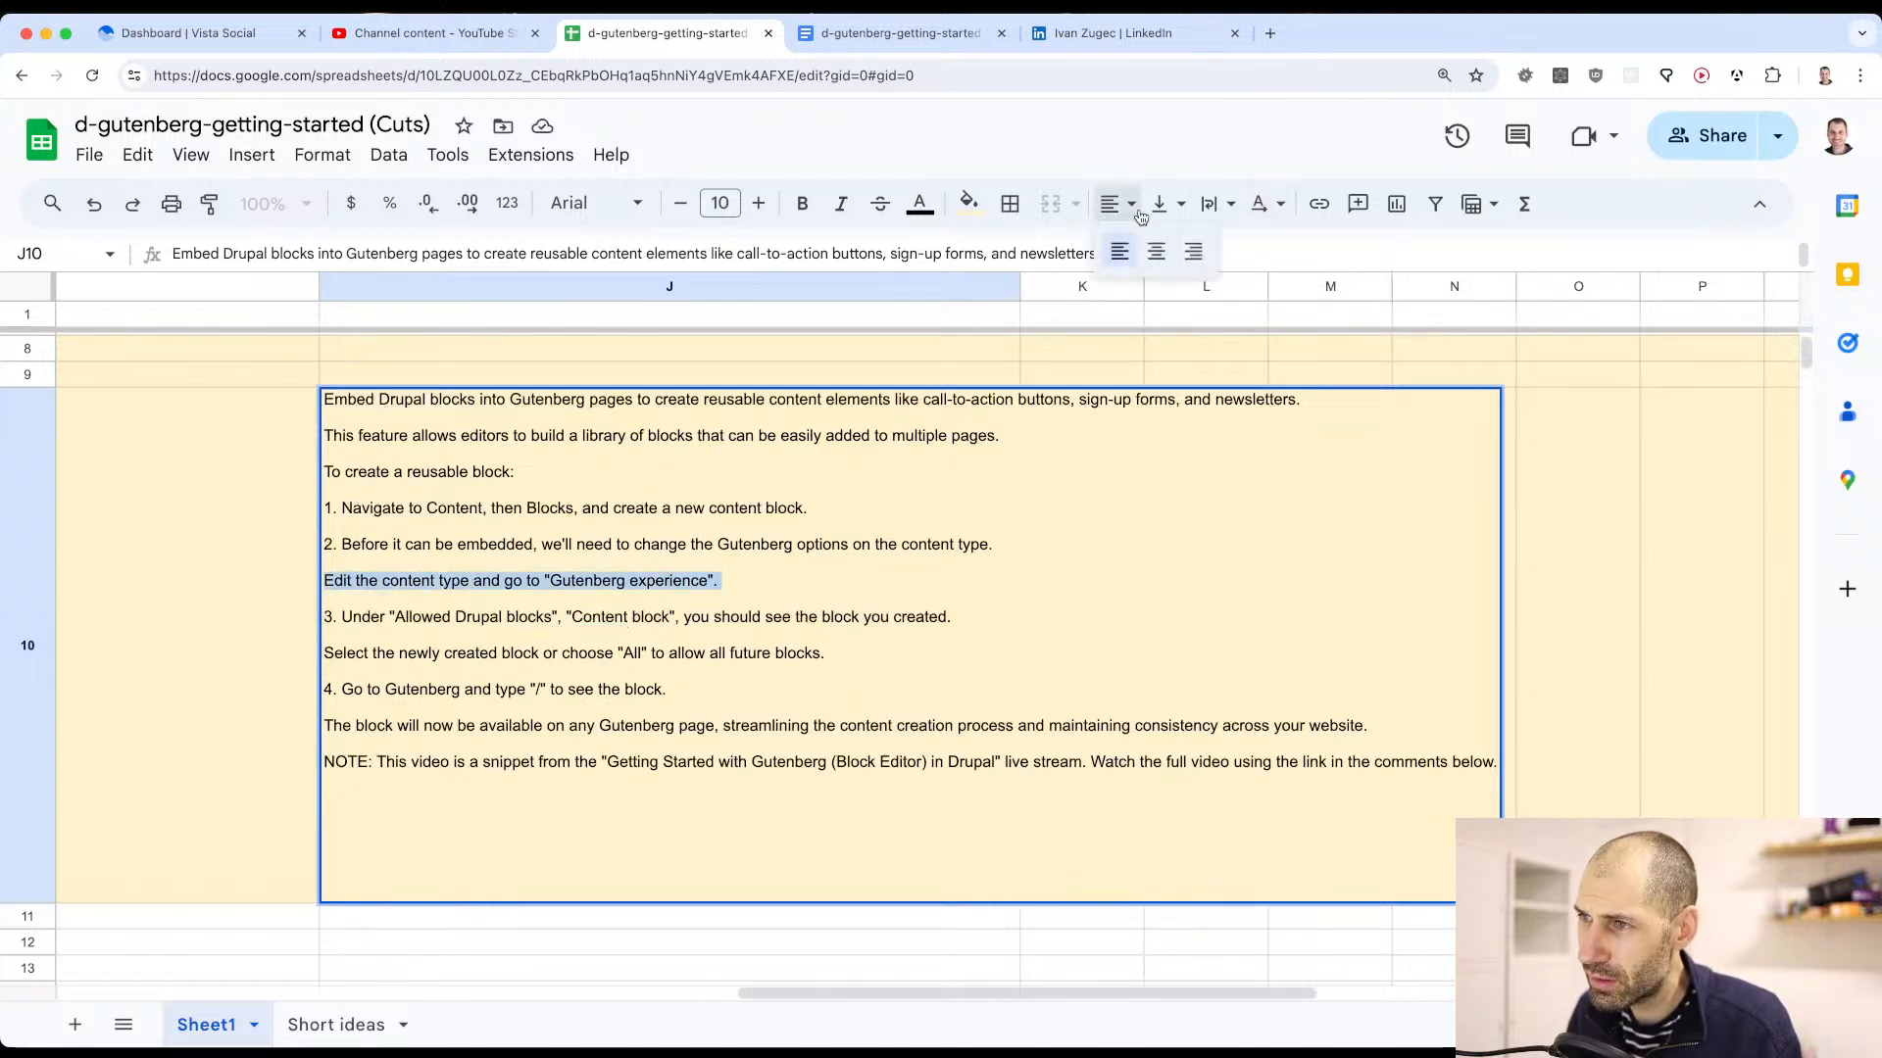
pyautogui.click(1279, 209)
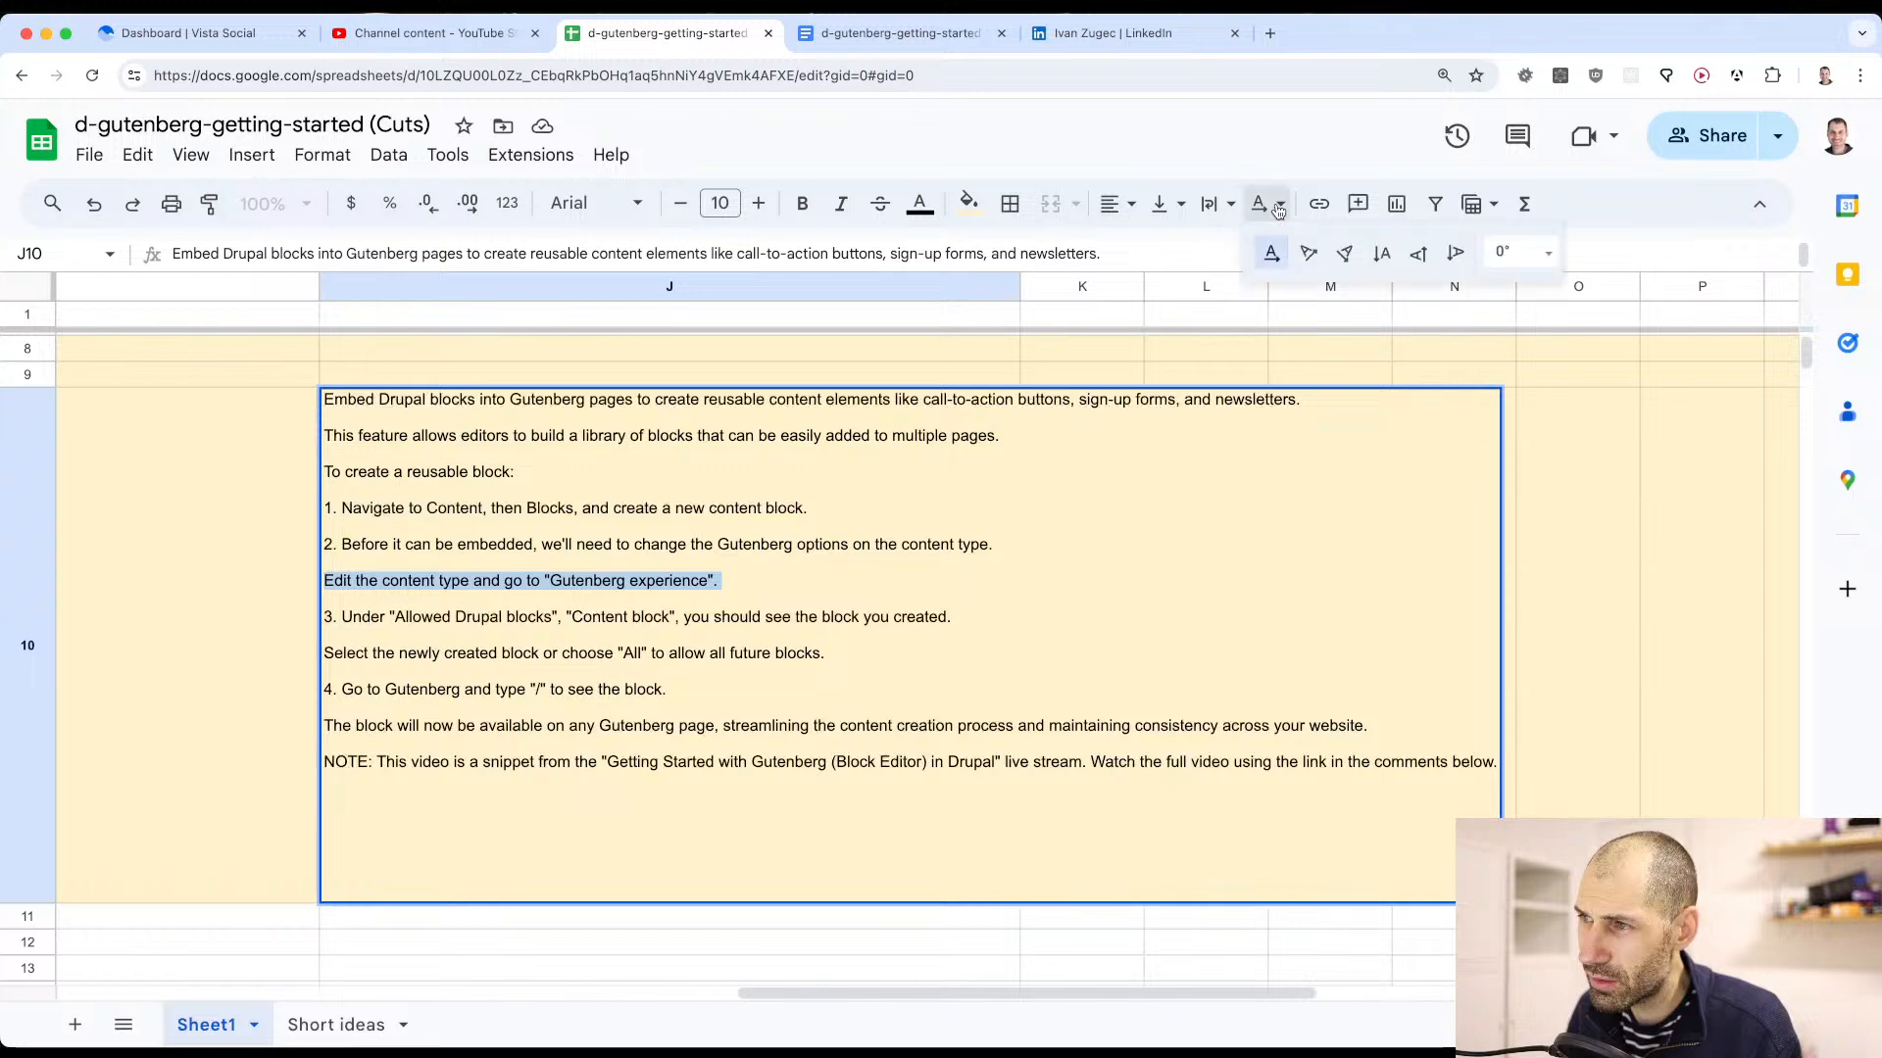
pyautogui.click(1279, 209)
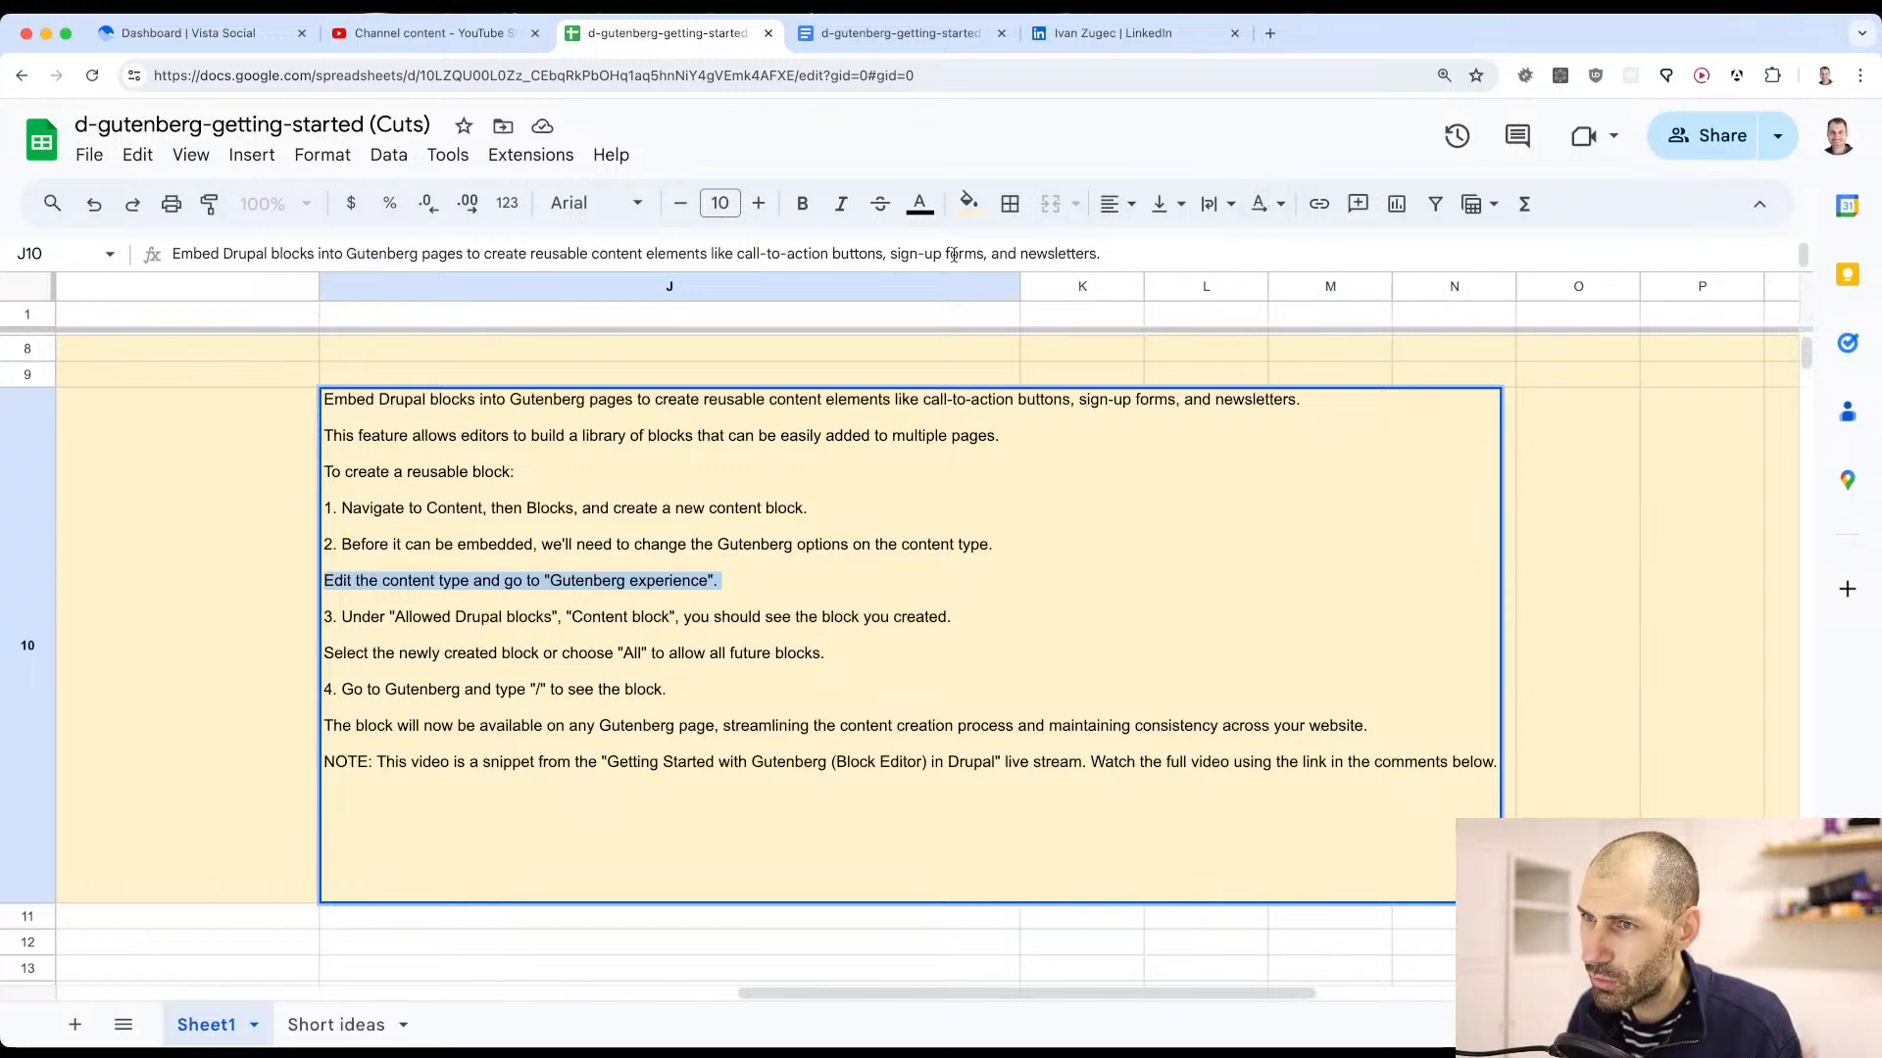
pyautogui.click(546, 581)
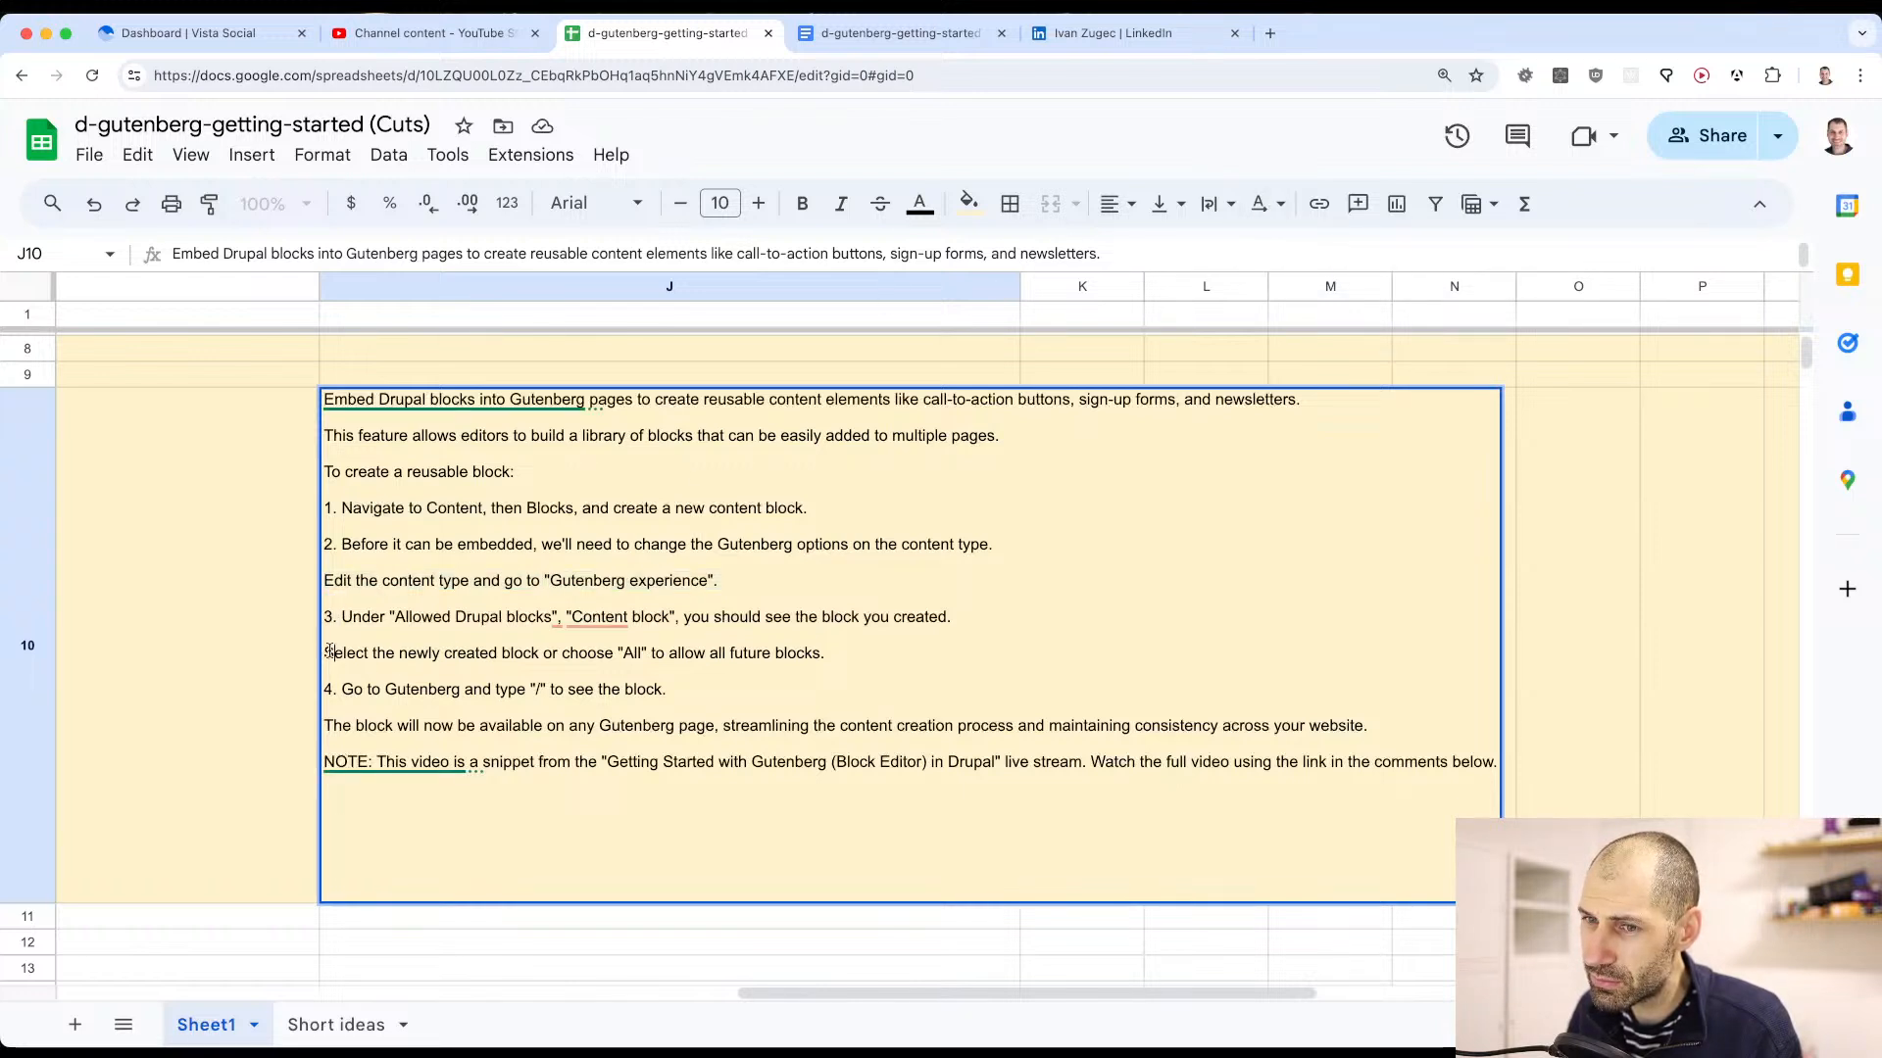
pyautogui.press('Escape')
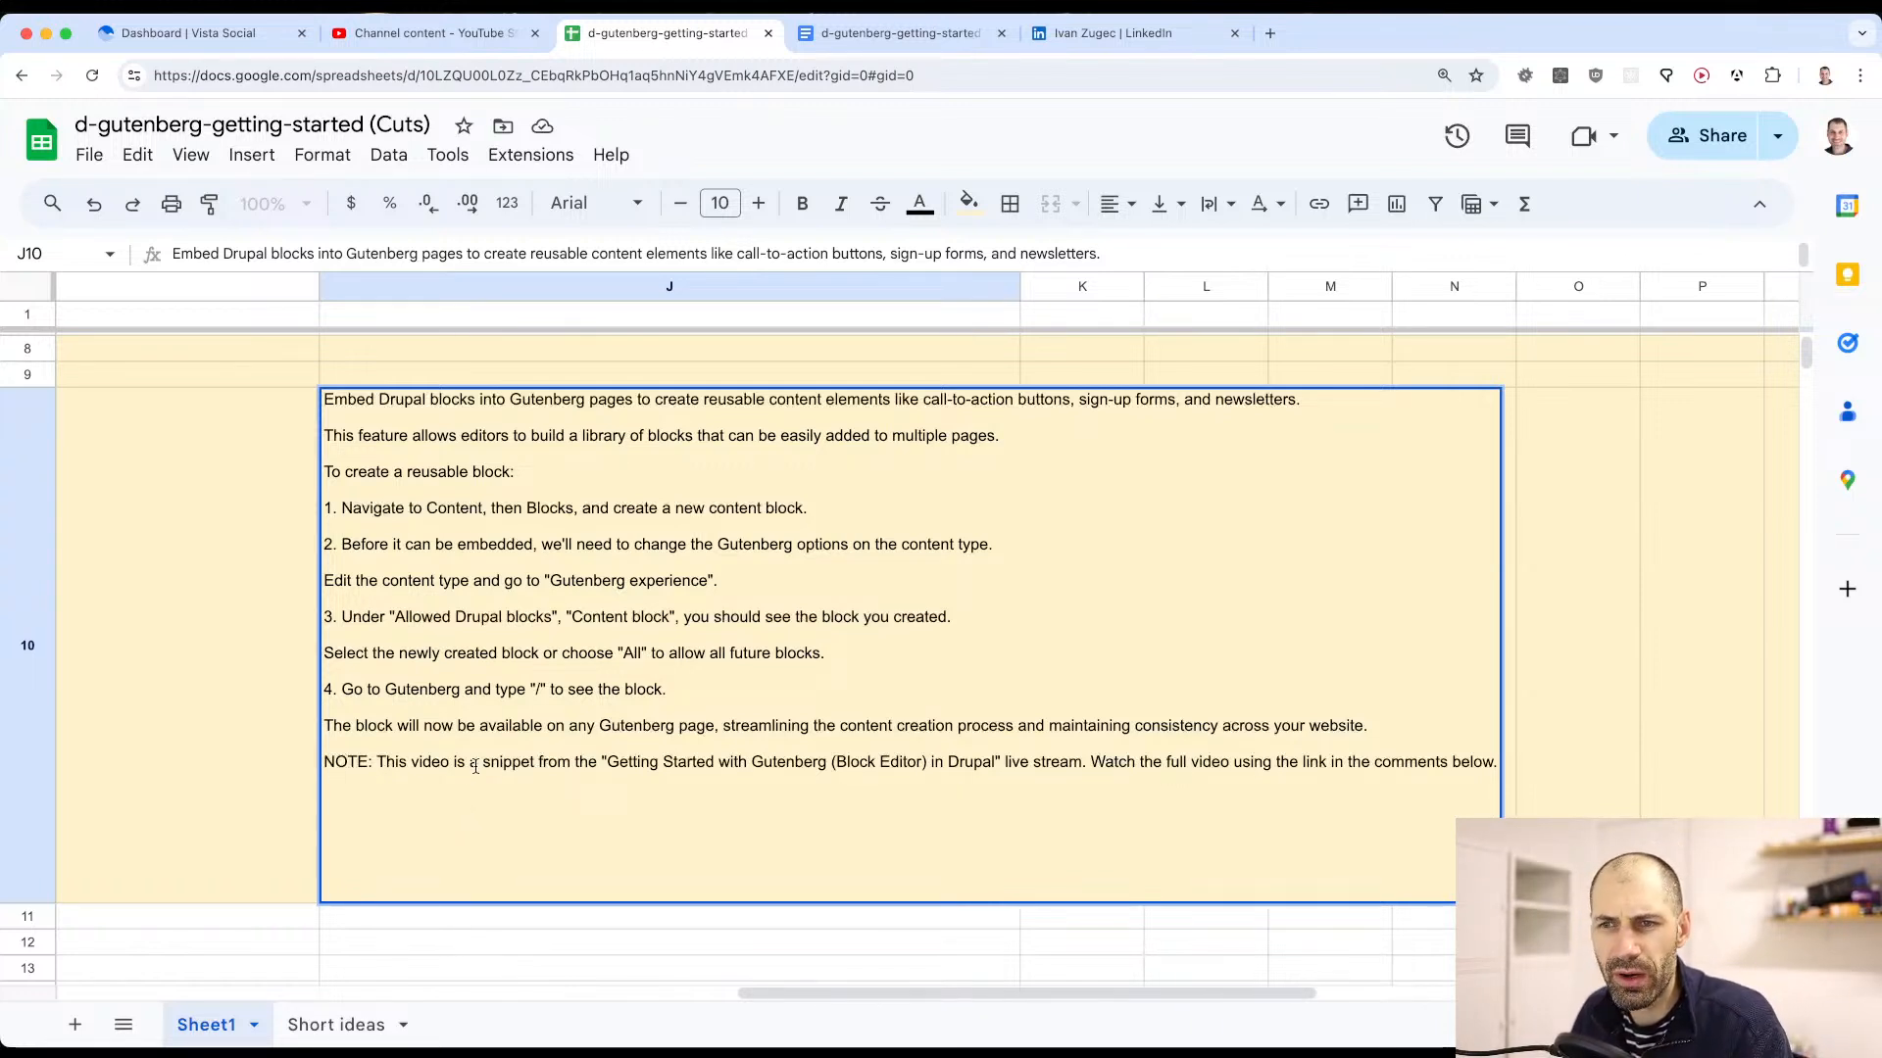
pyautogui.press('Escape')
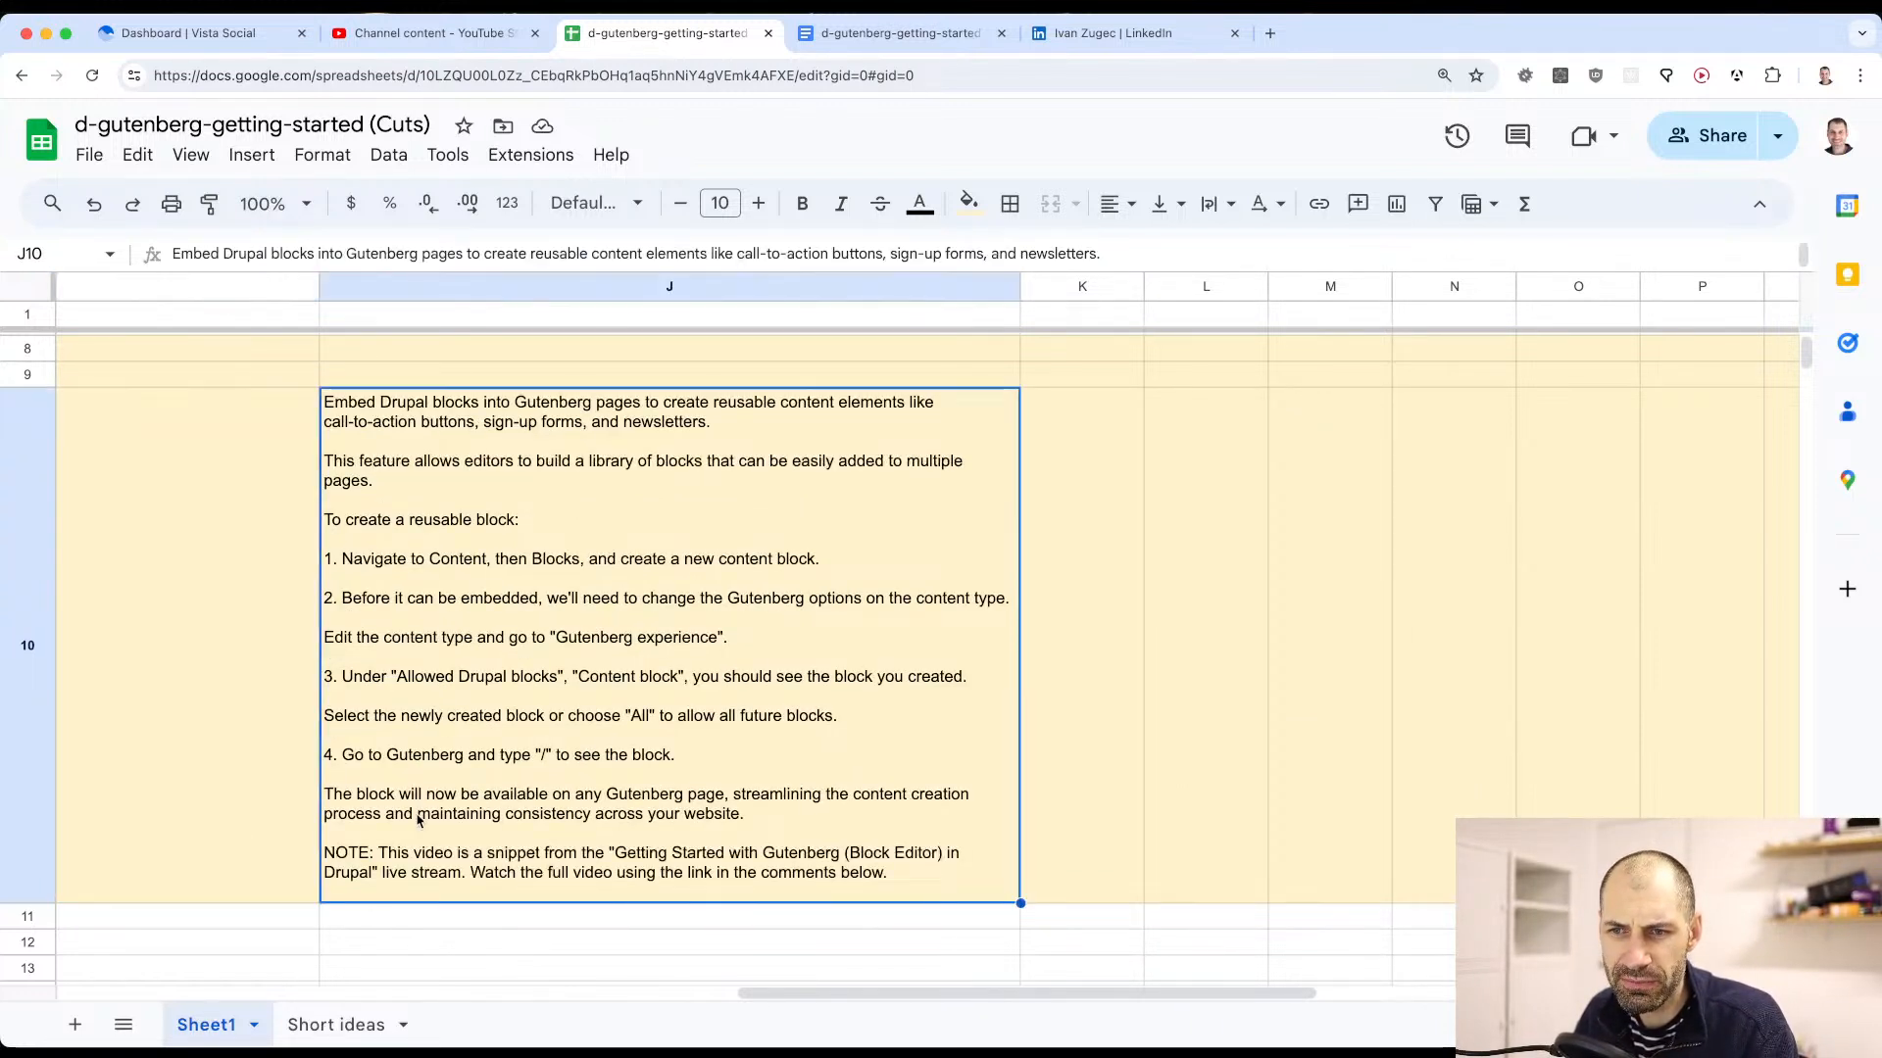
# Step: Clear the post text from cell J10 and return to the video title and status columns
pyautogui.press('Delete')
pyautogui.scroll(1, 252, 660)
pyautogui.hscroll(5, 283, 655)
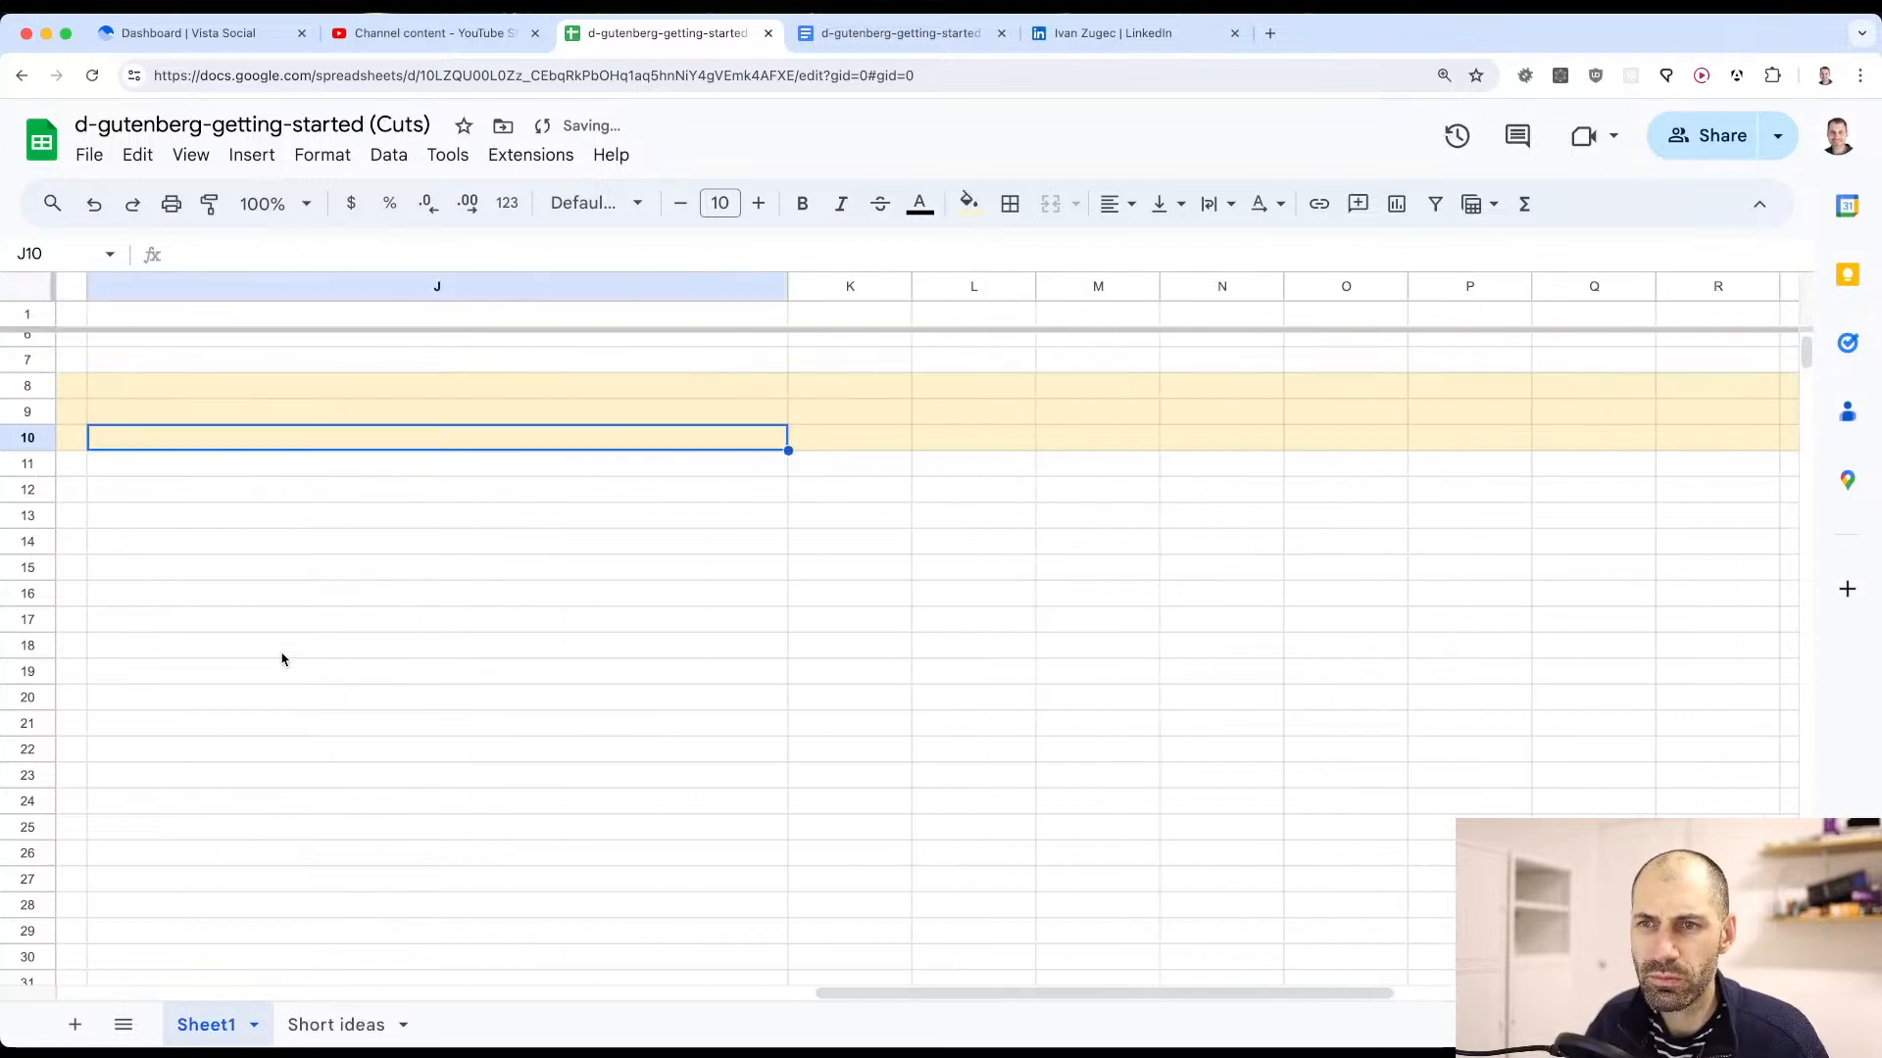
pyautogui.hscroll(-5, 282, 659)
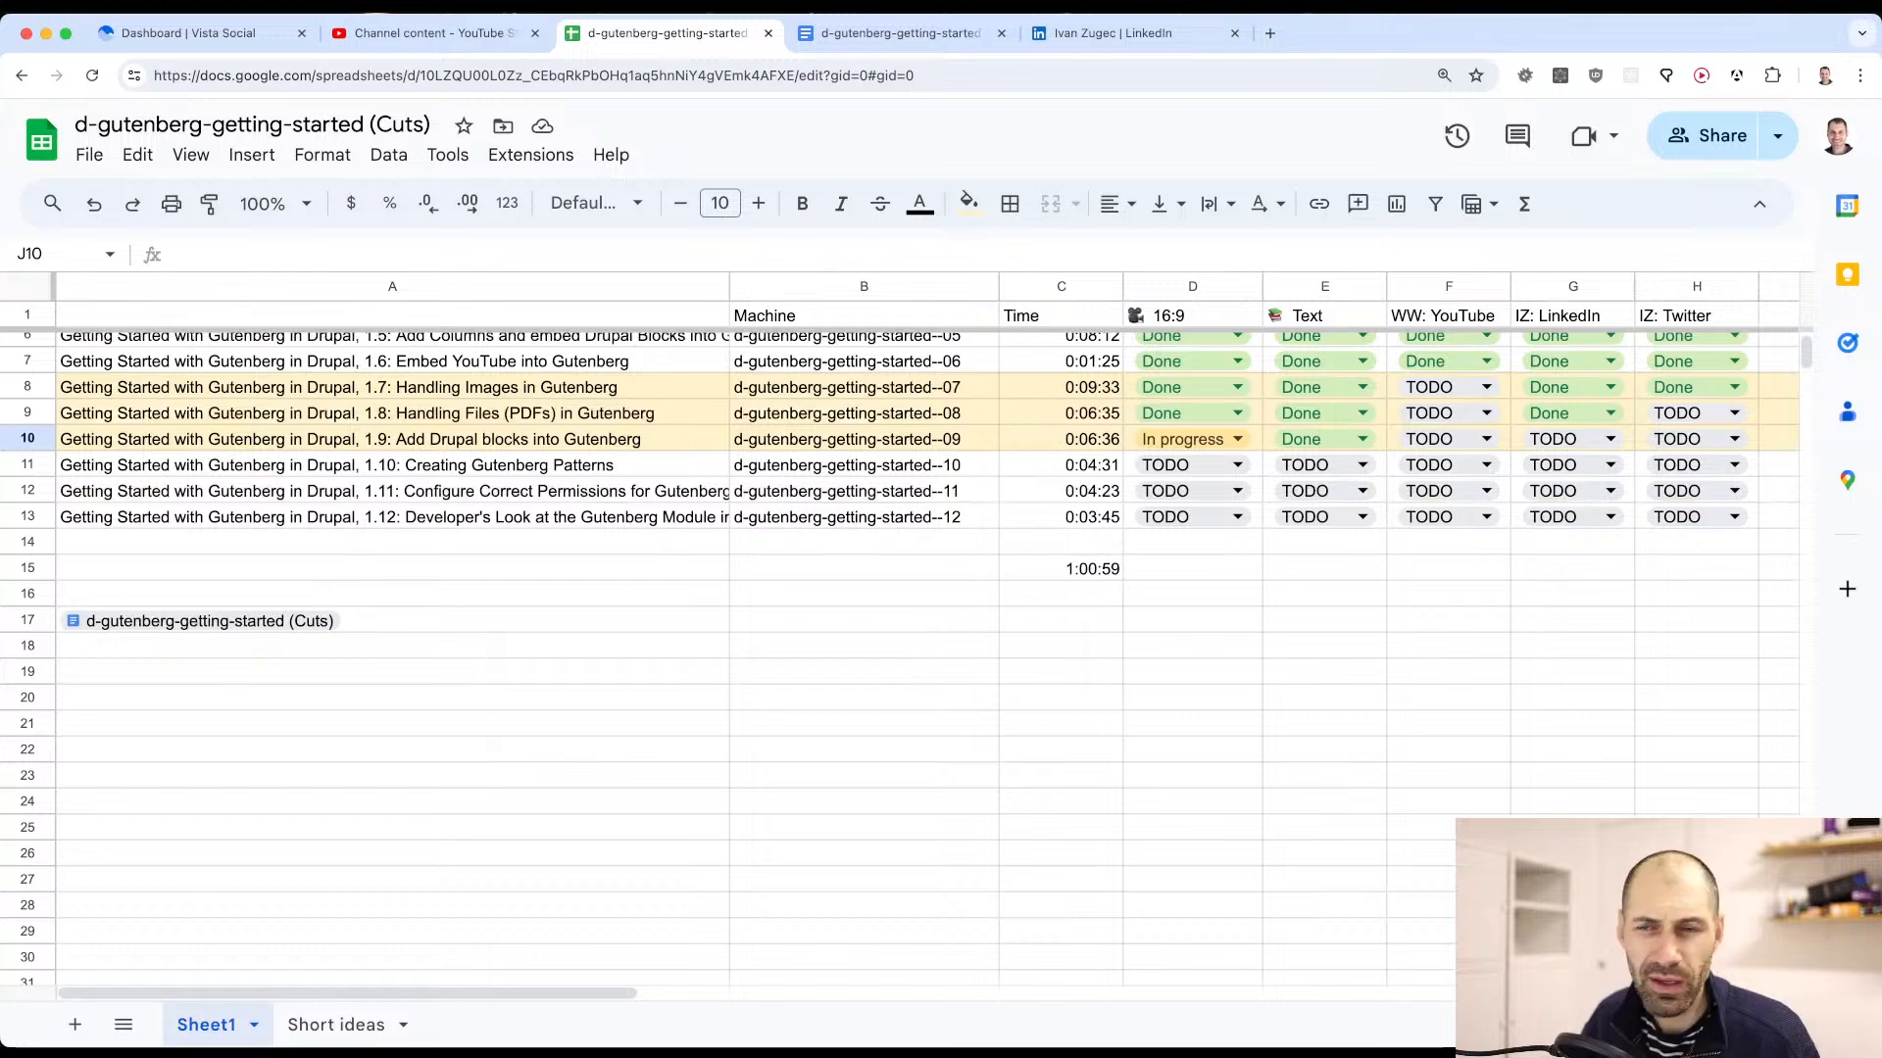
# Step: Set the 16:9 status of video 1.9, Add Drupal blocks into Gutenberg, to Done
pyautogui.scroll(1, 425, 520)
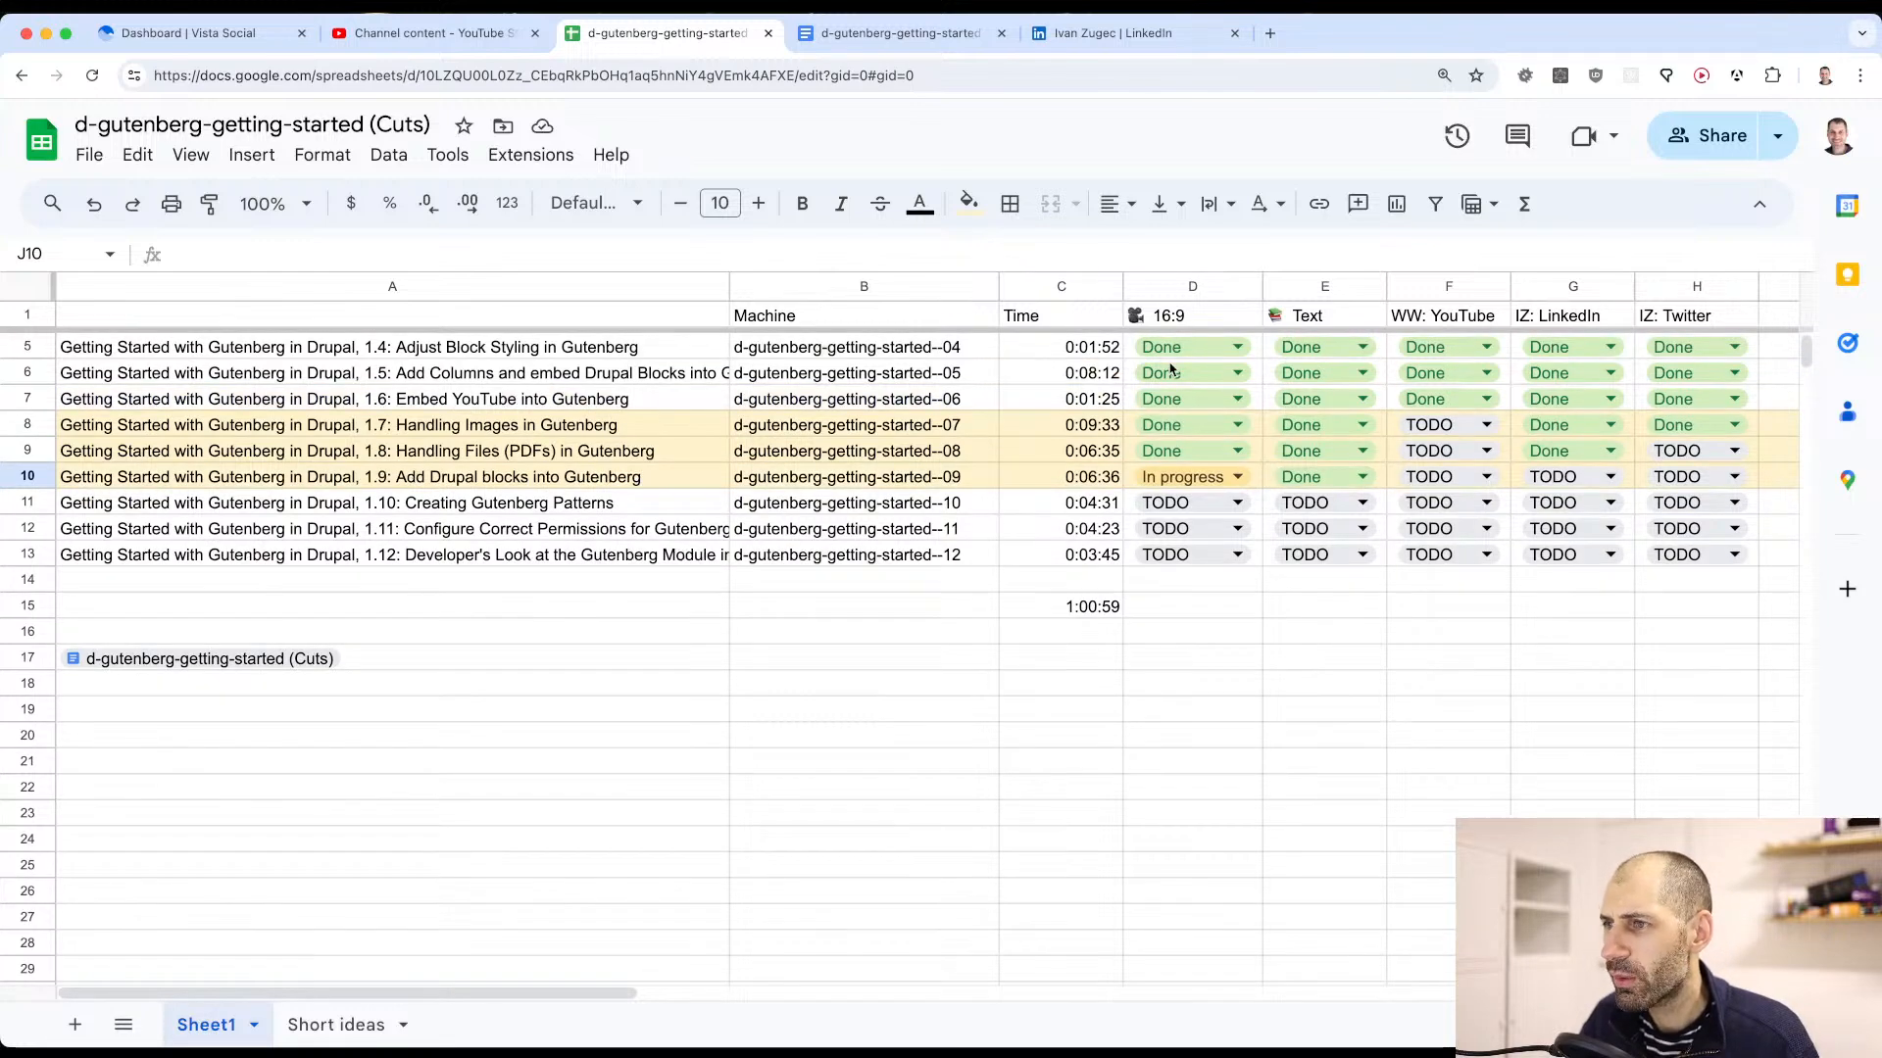
pyautogui.scroll(1, 1178, 443)
pyautogui.click(1184, 509)
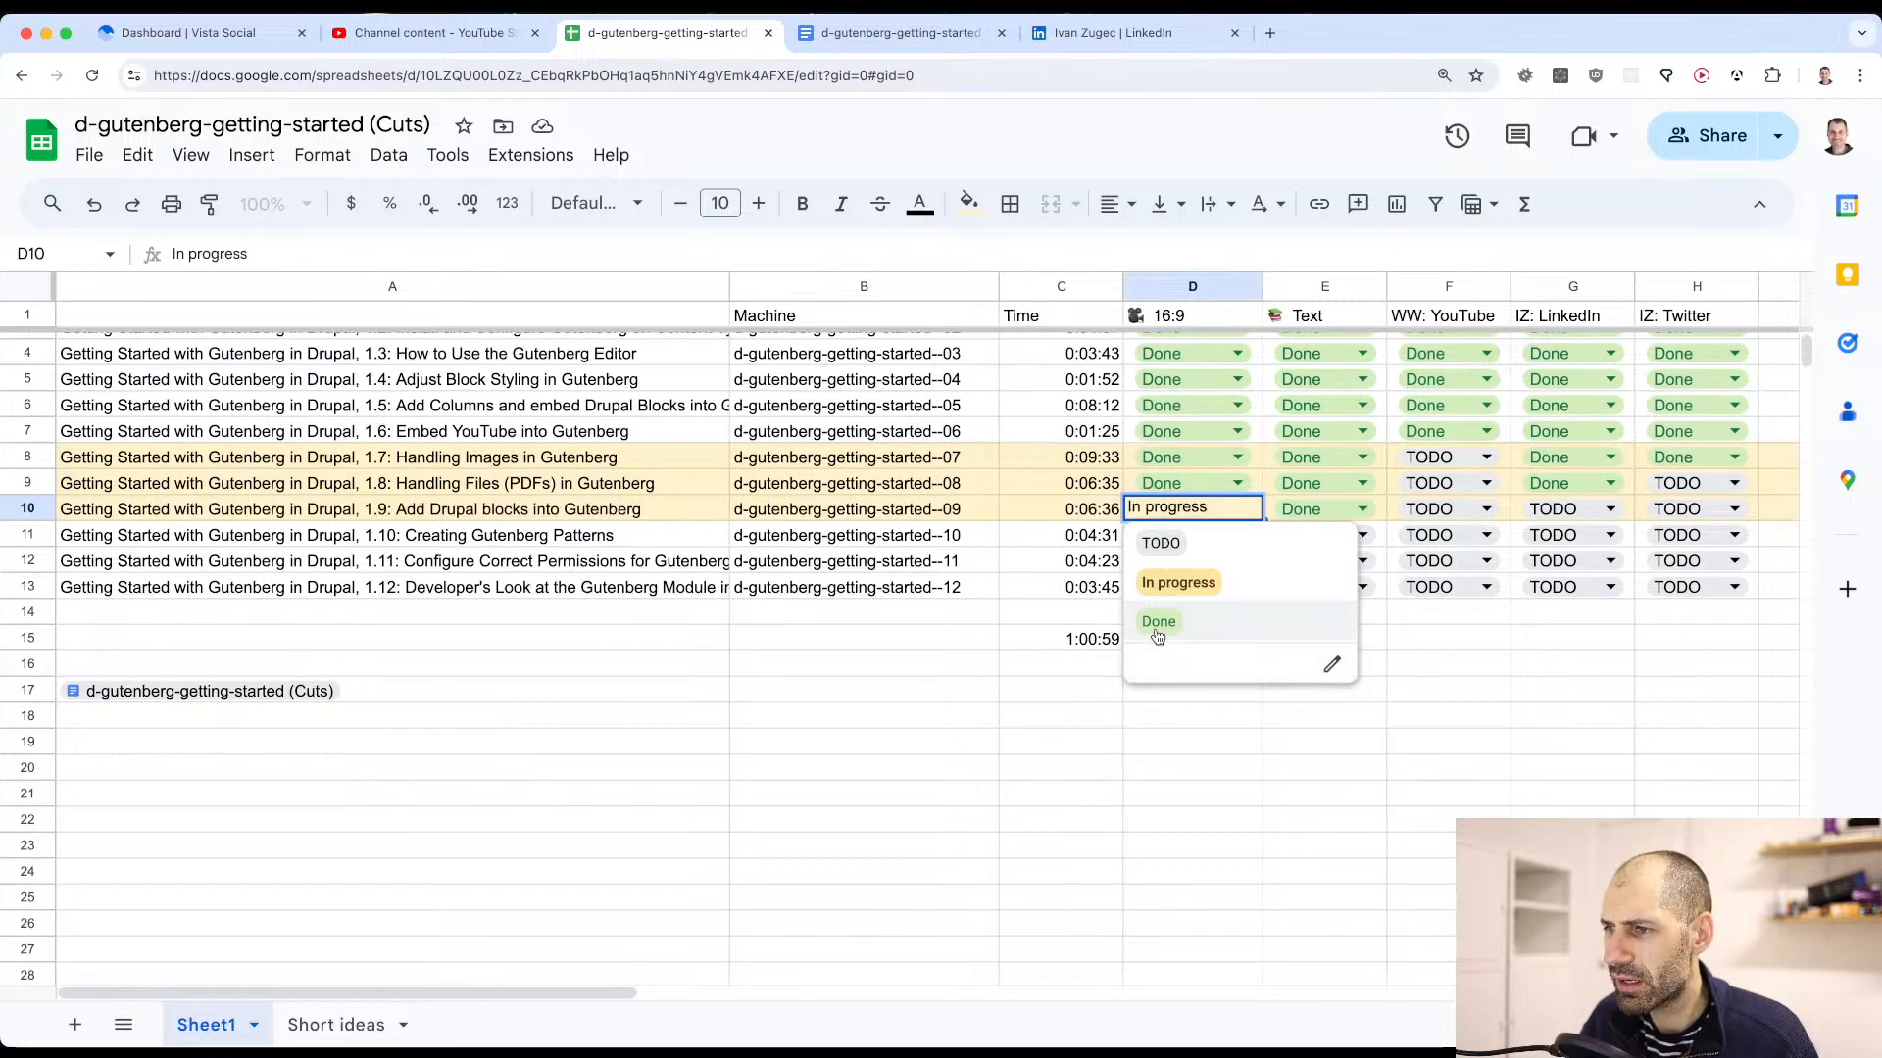
pyautogui.click(1157, 621)
# Step: Use video 1.9's machine name in the sheet to find and select d-gutenberg-getting-started--09.mp4 in the render folder in Finder
pyautogui.click(555, 512)
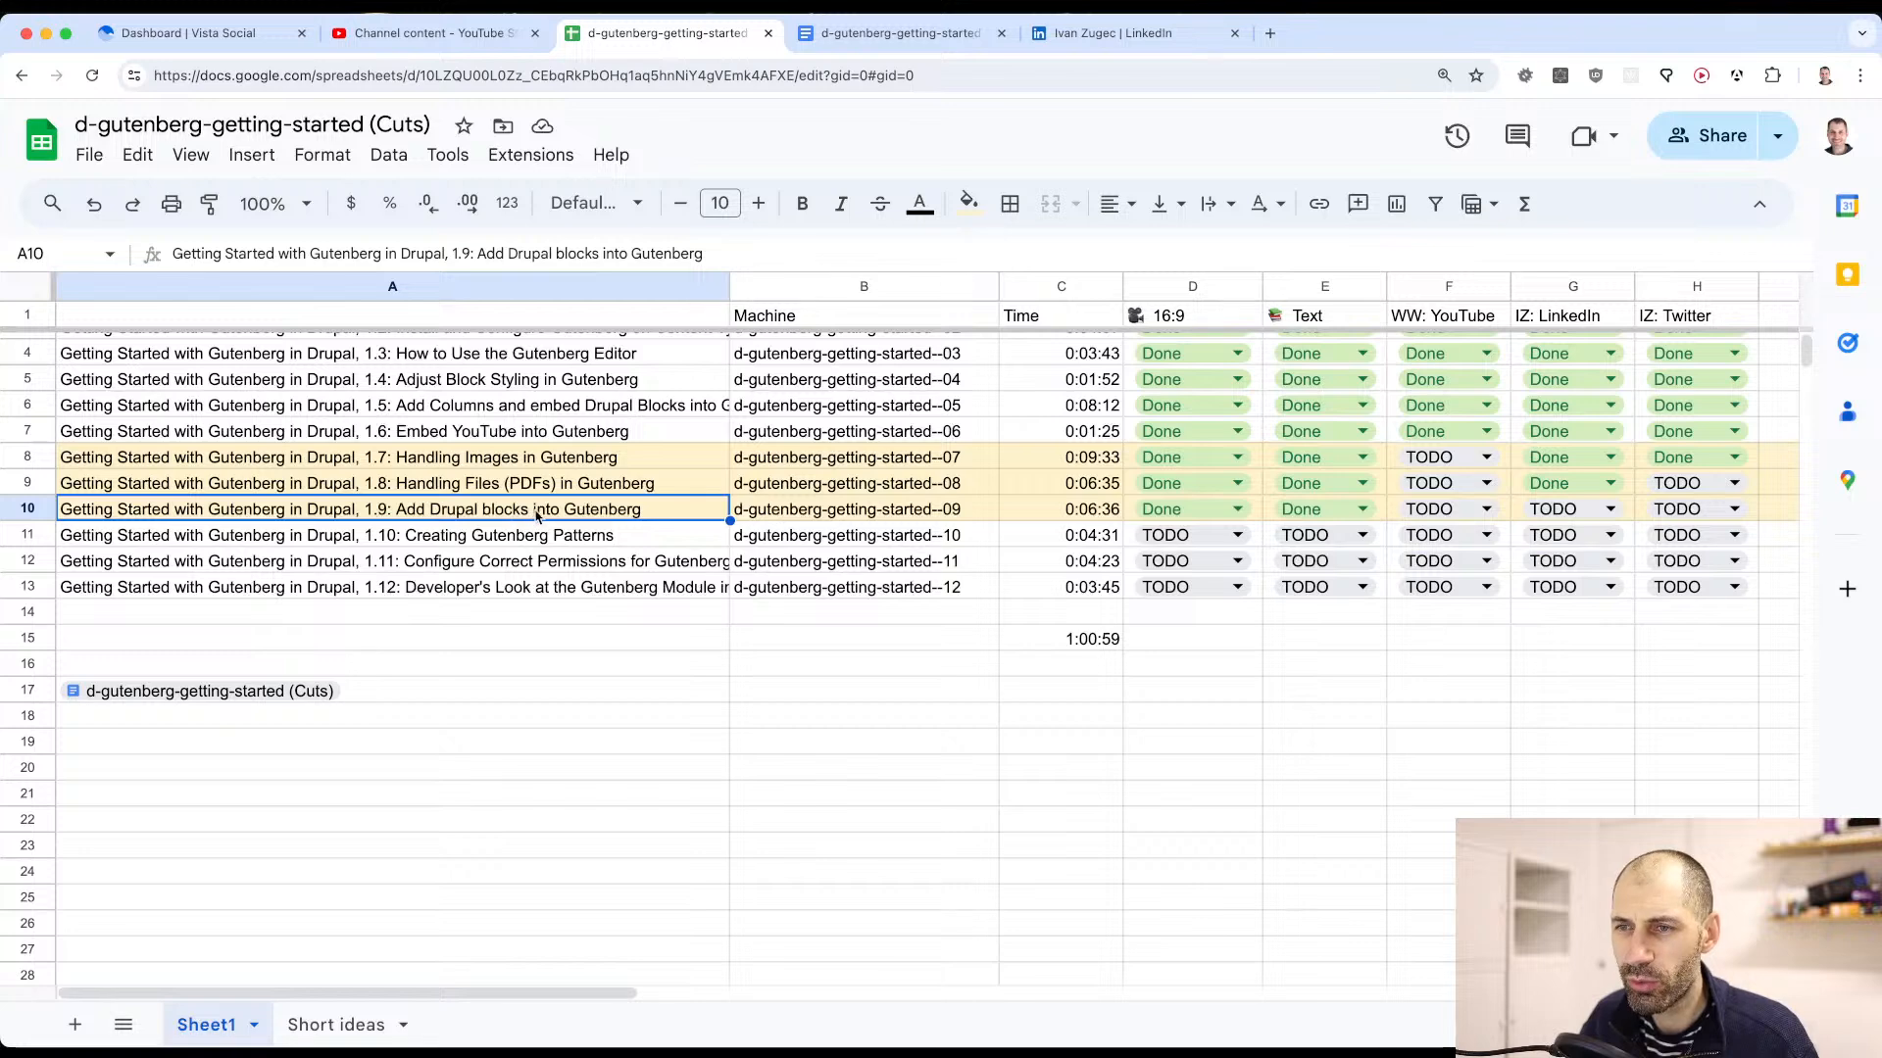
pyautogui.press('super+Tab')
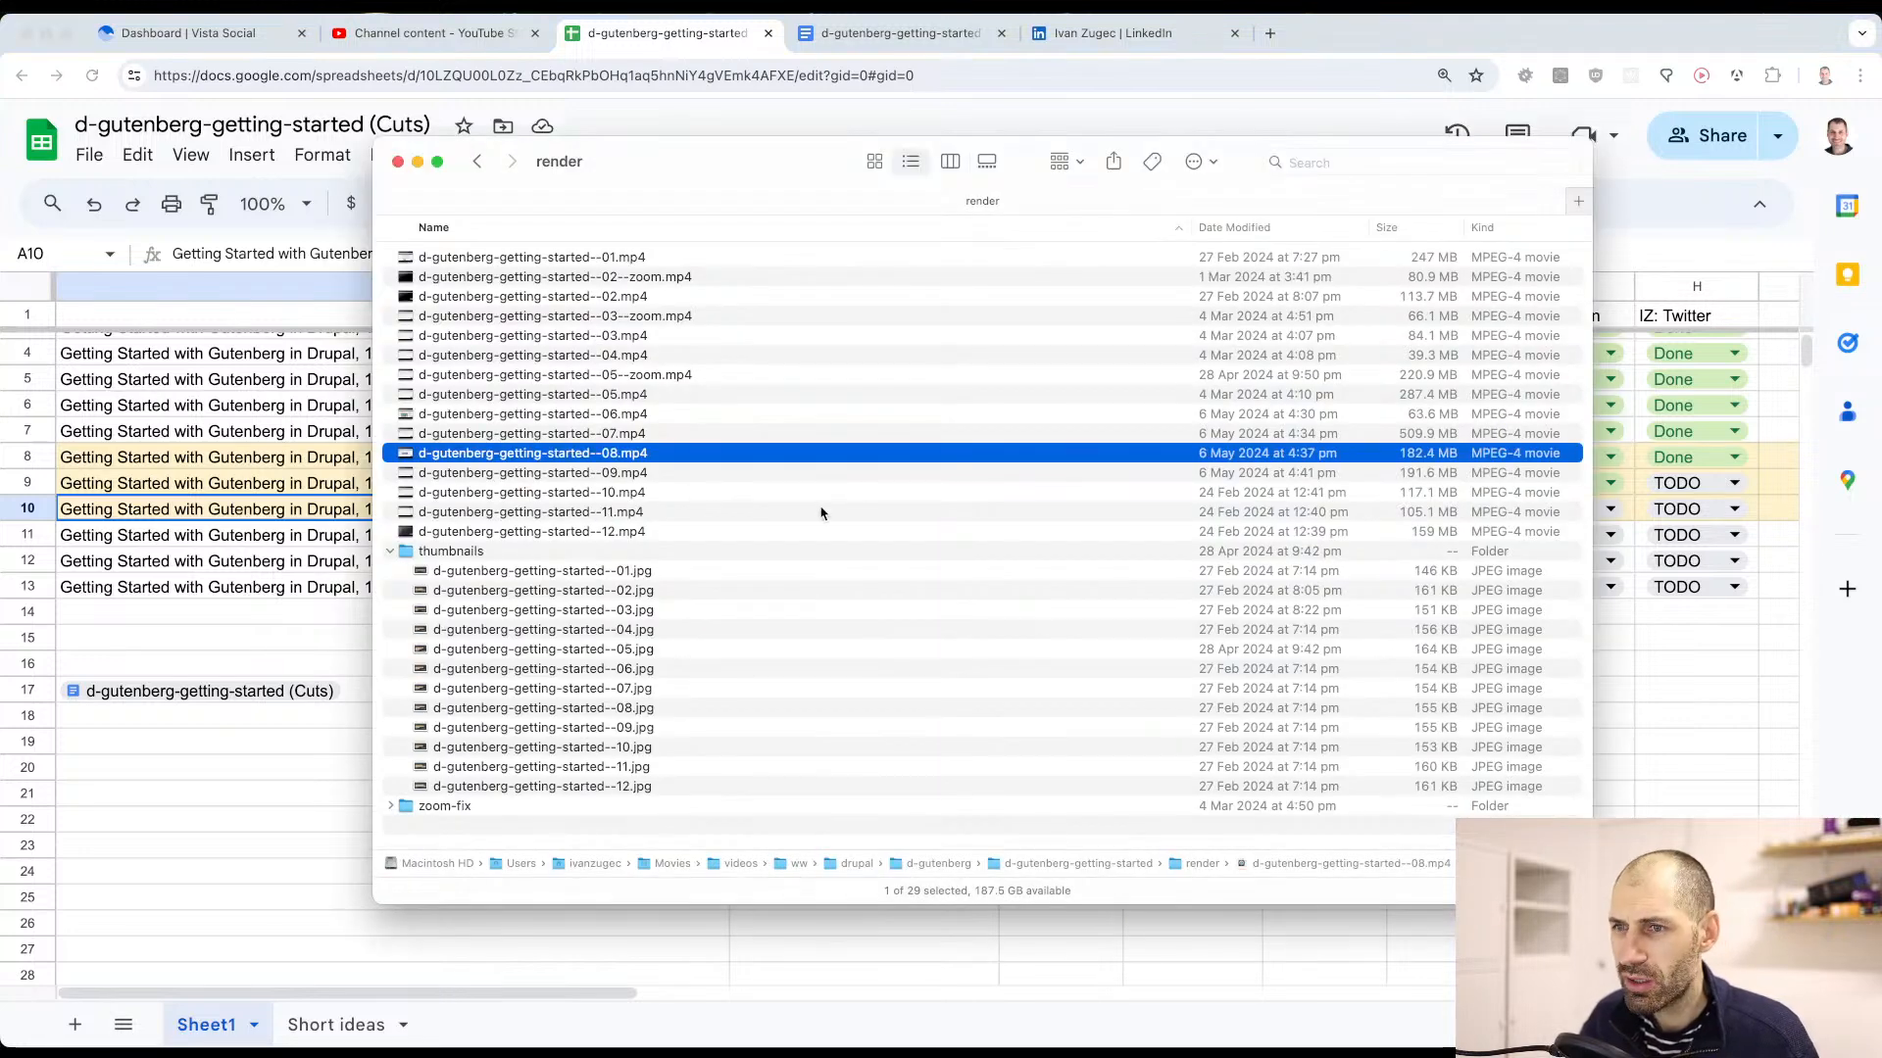
pyautogui.click(219, 540)
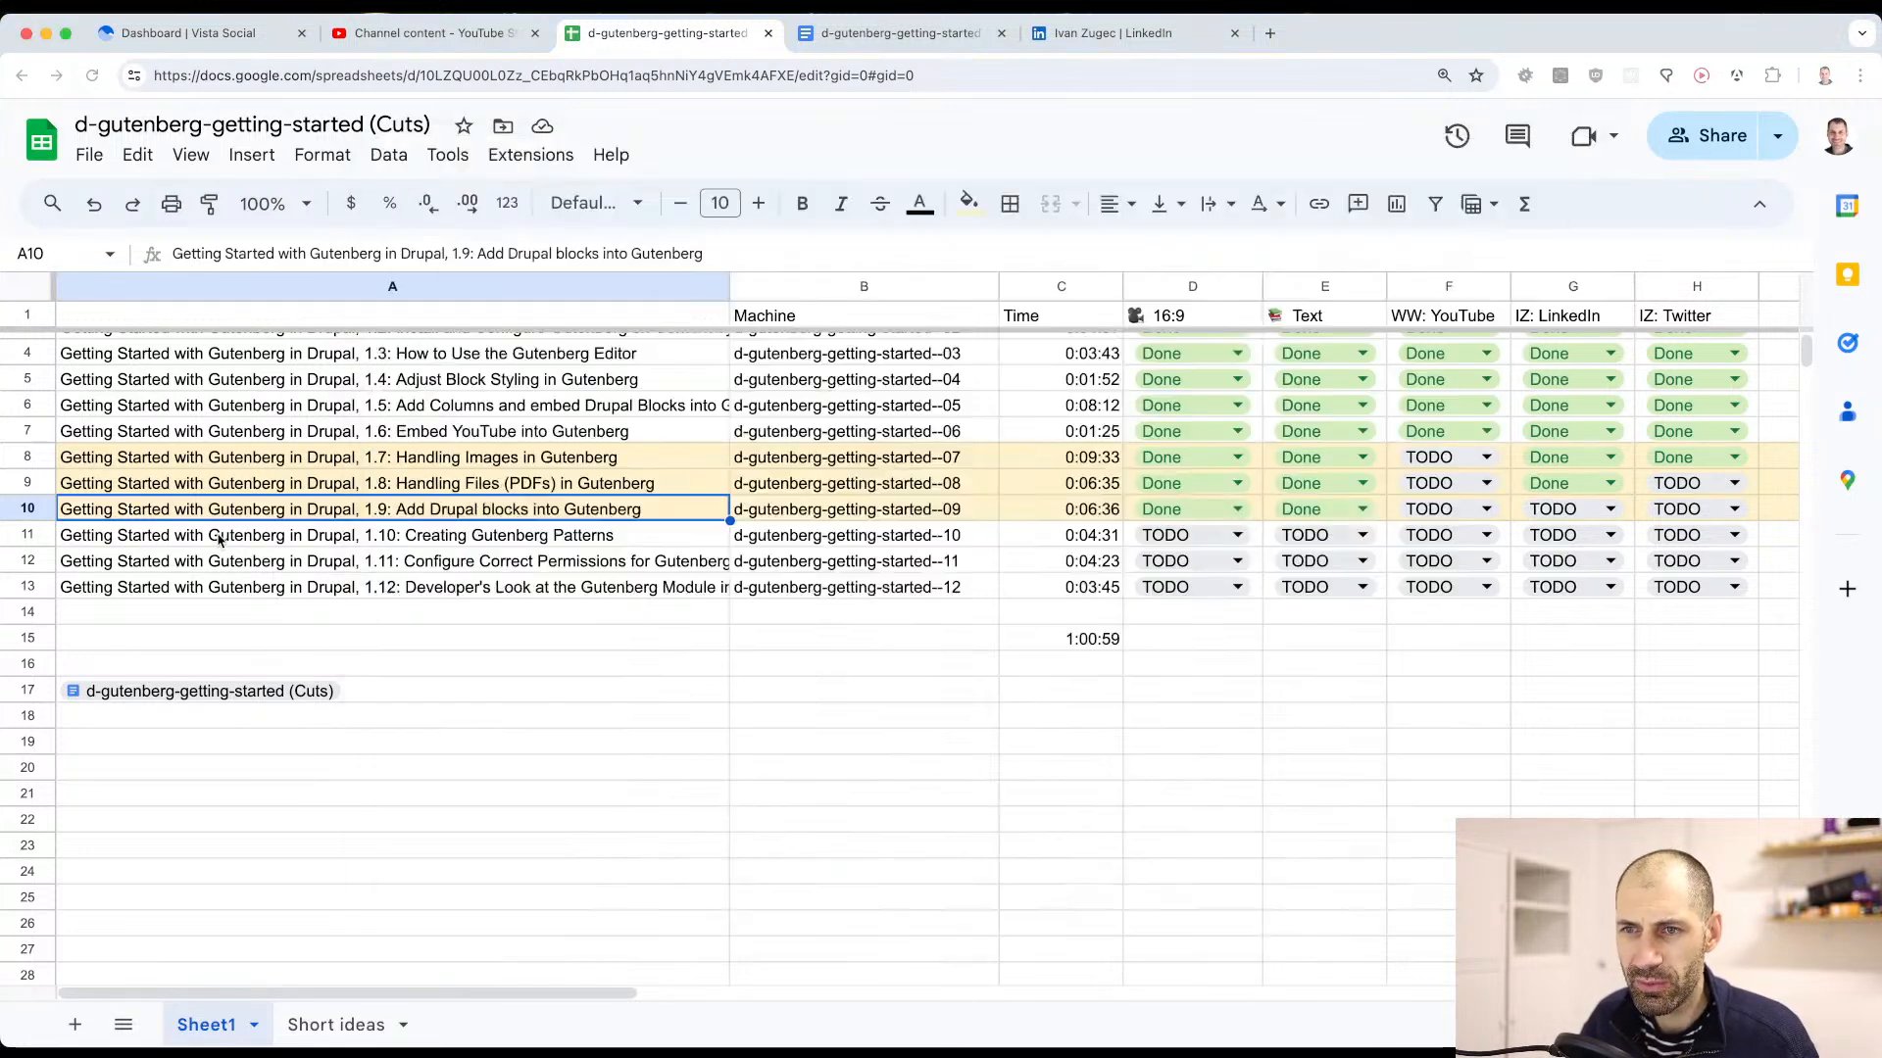
pyautogui.click(843, 512)
pyautogui.press('super+Tab')
pyautogui.click(779, 472)
# Step: Preview d-gutenberg-getting-started--09.mp4 to check that it is the right cut, and close the preview
pyautogui.press('space')
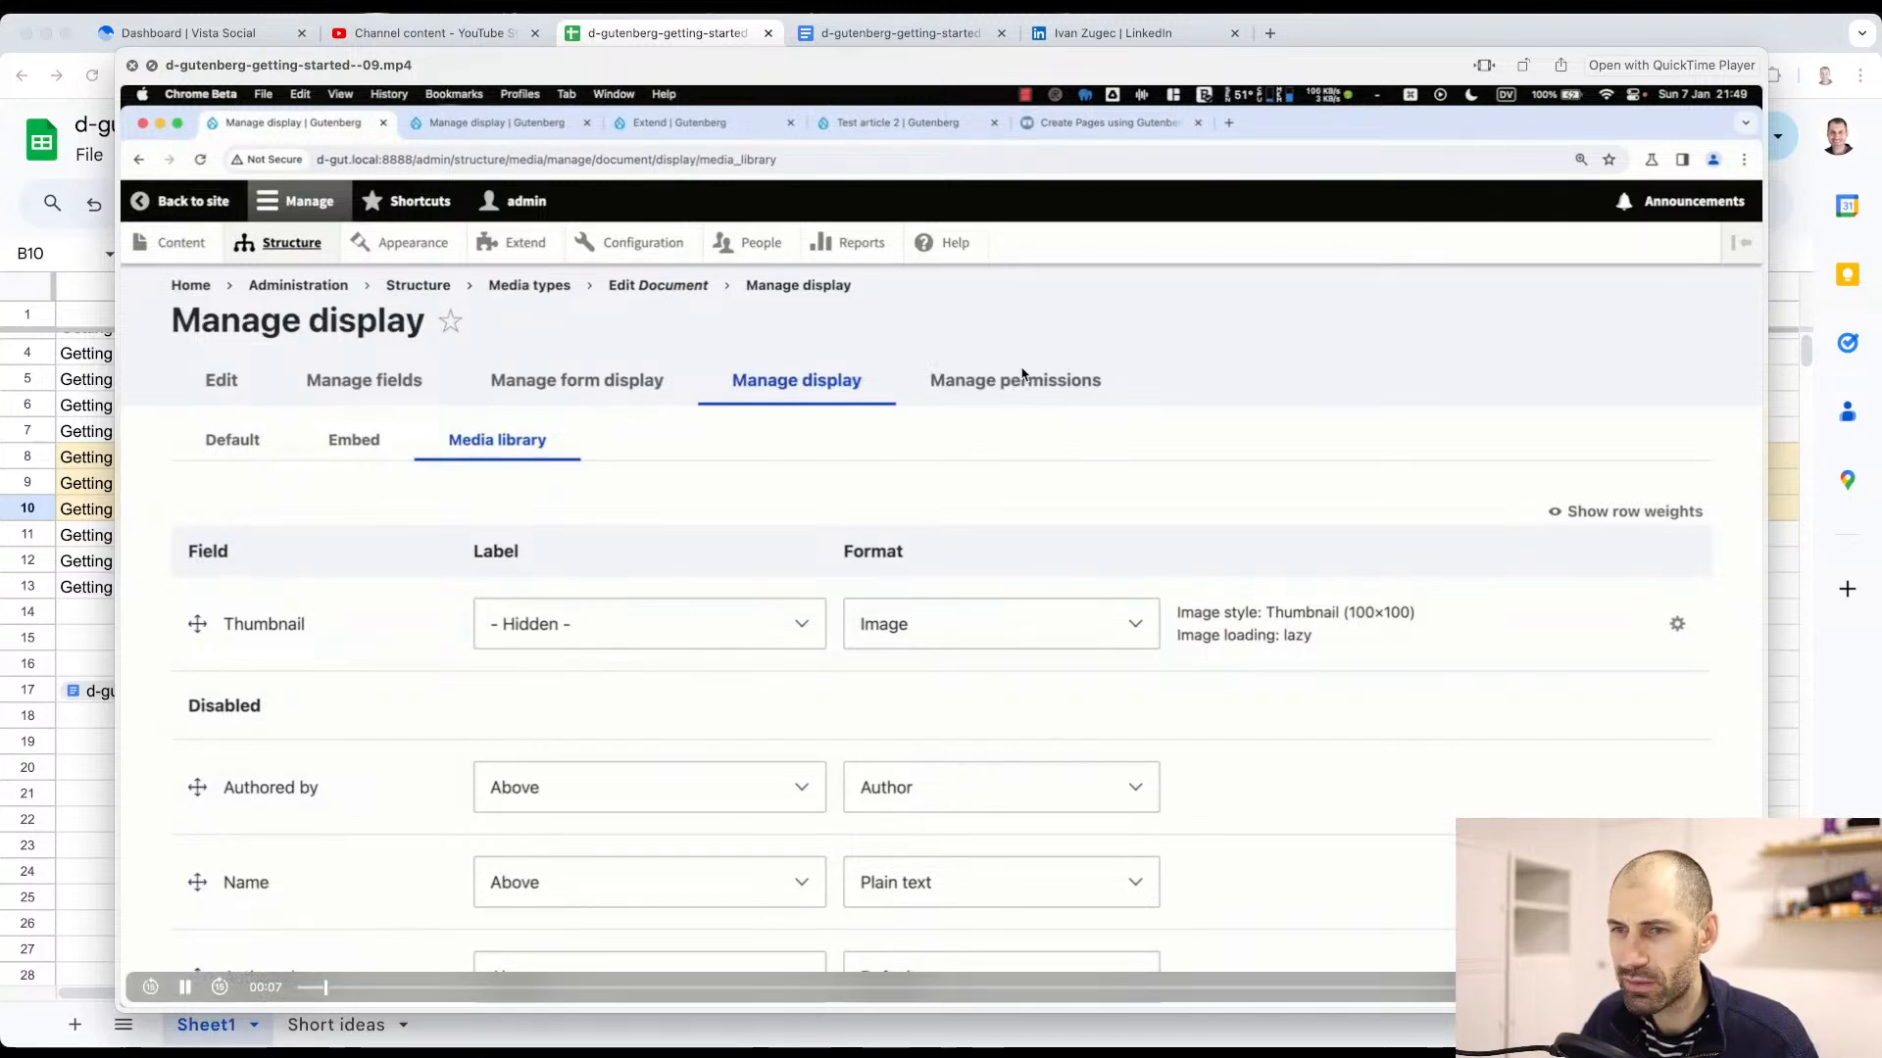
pyautogui.moveTo(1232, 61); pyautogui.dragTo(1209, 29)
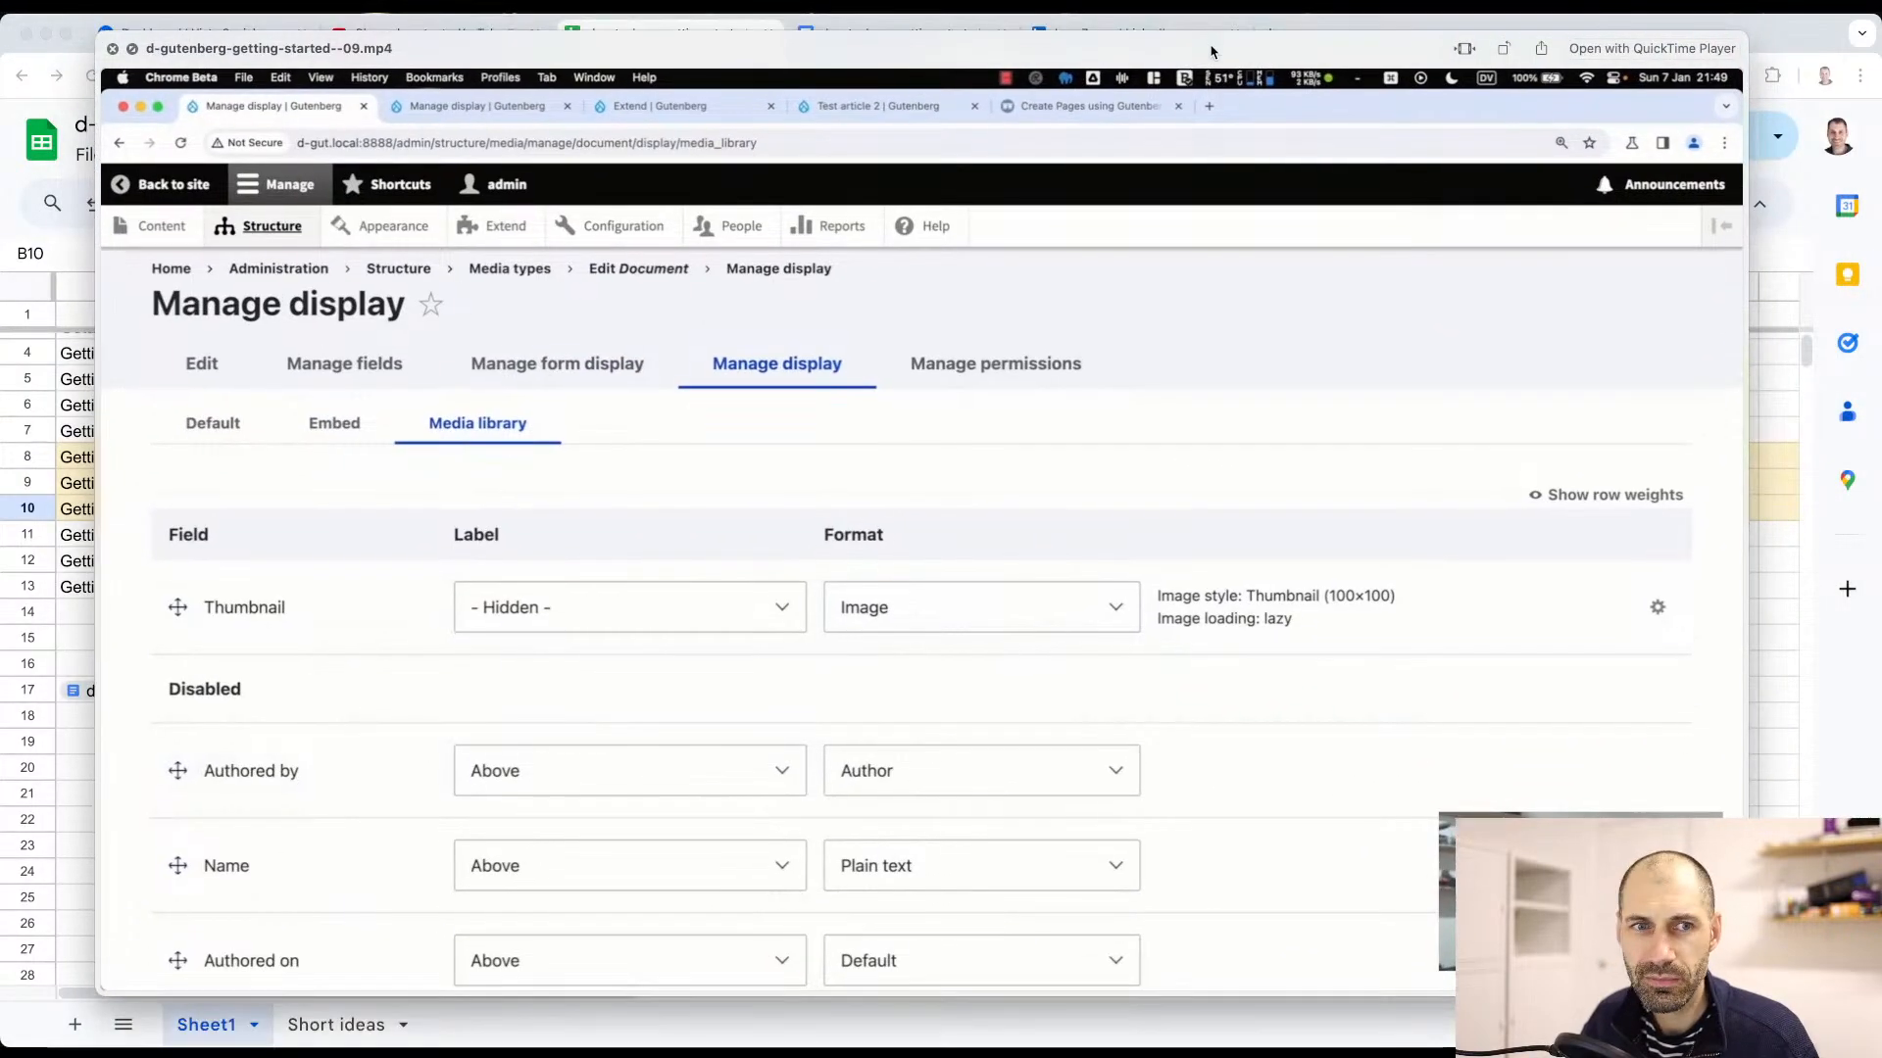
pyautogui.press('space')
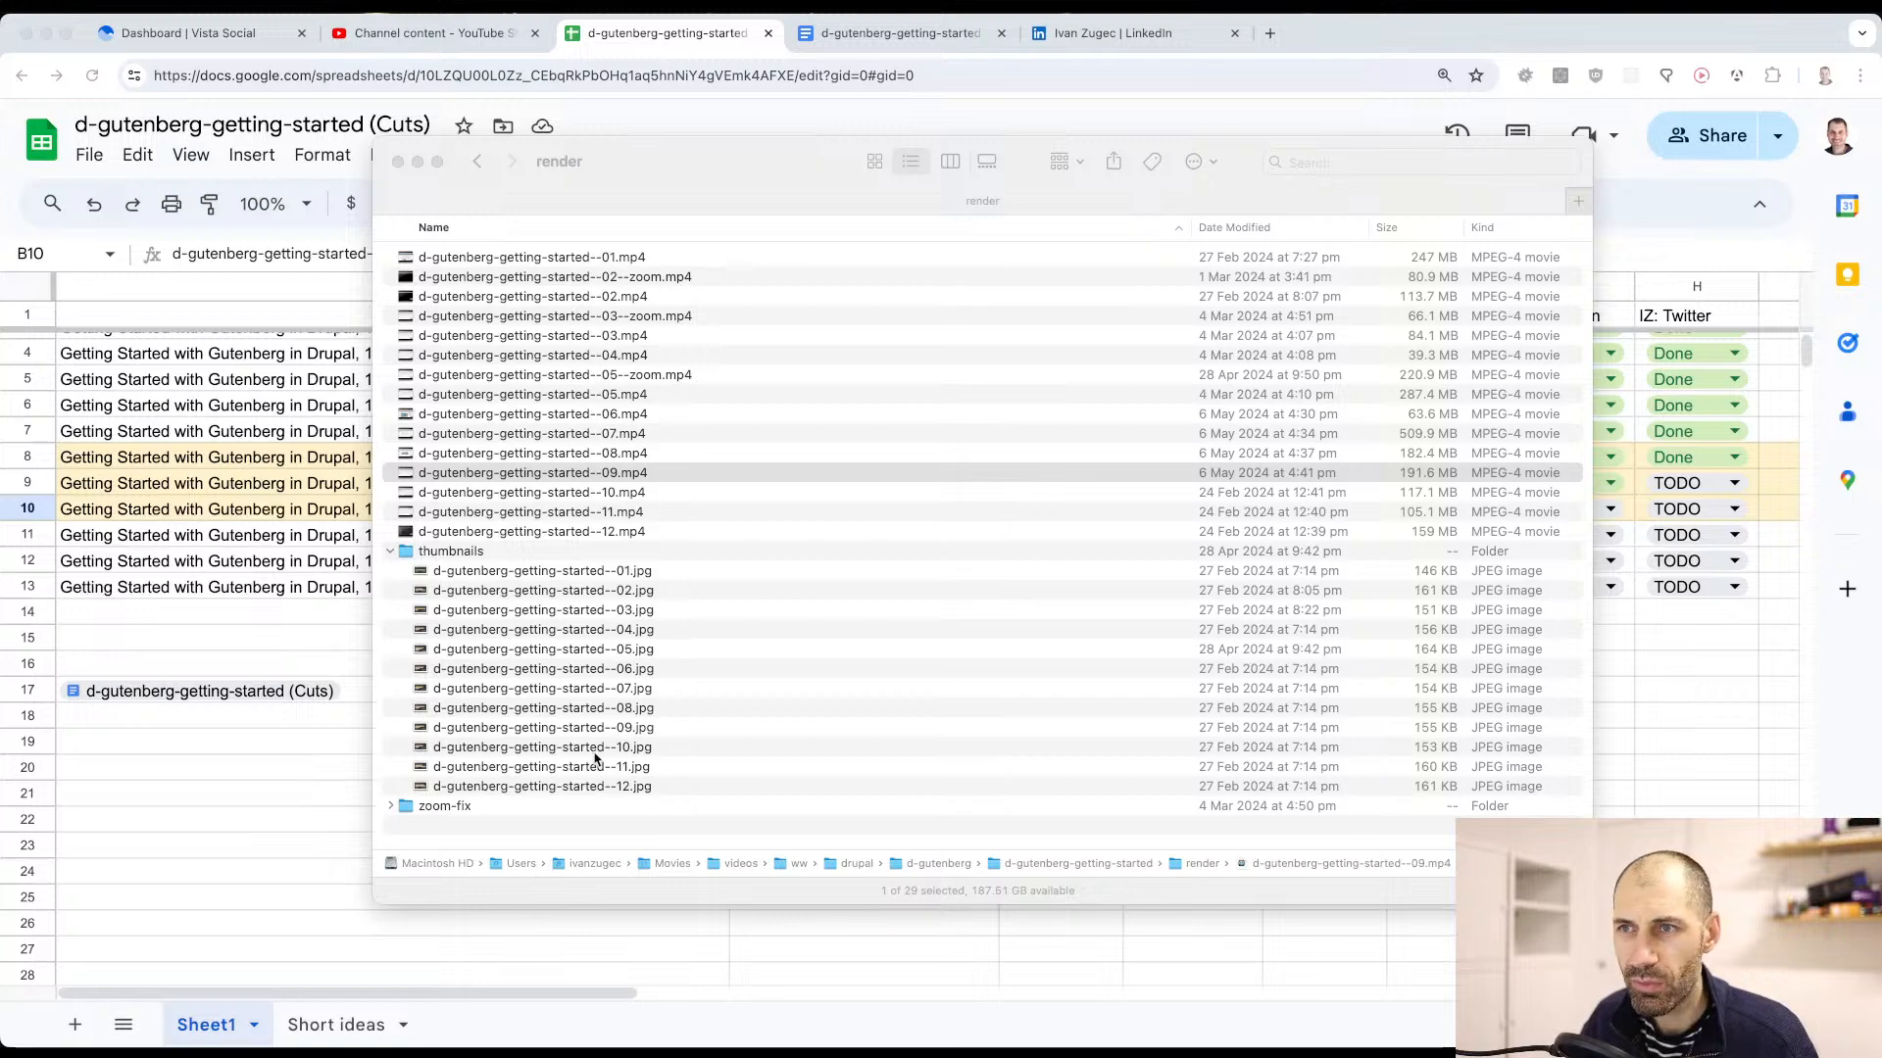
pyautogui.press('space')
pyautogui.press('space')
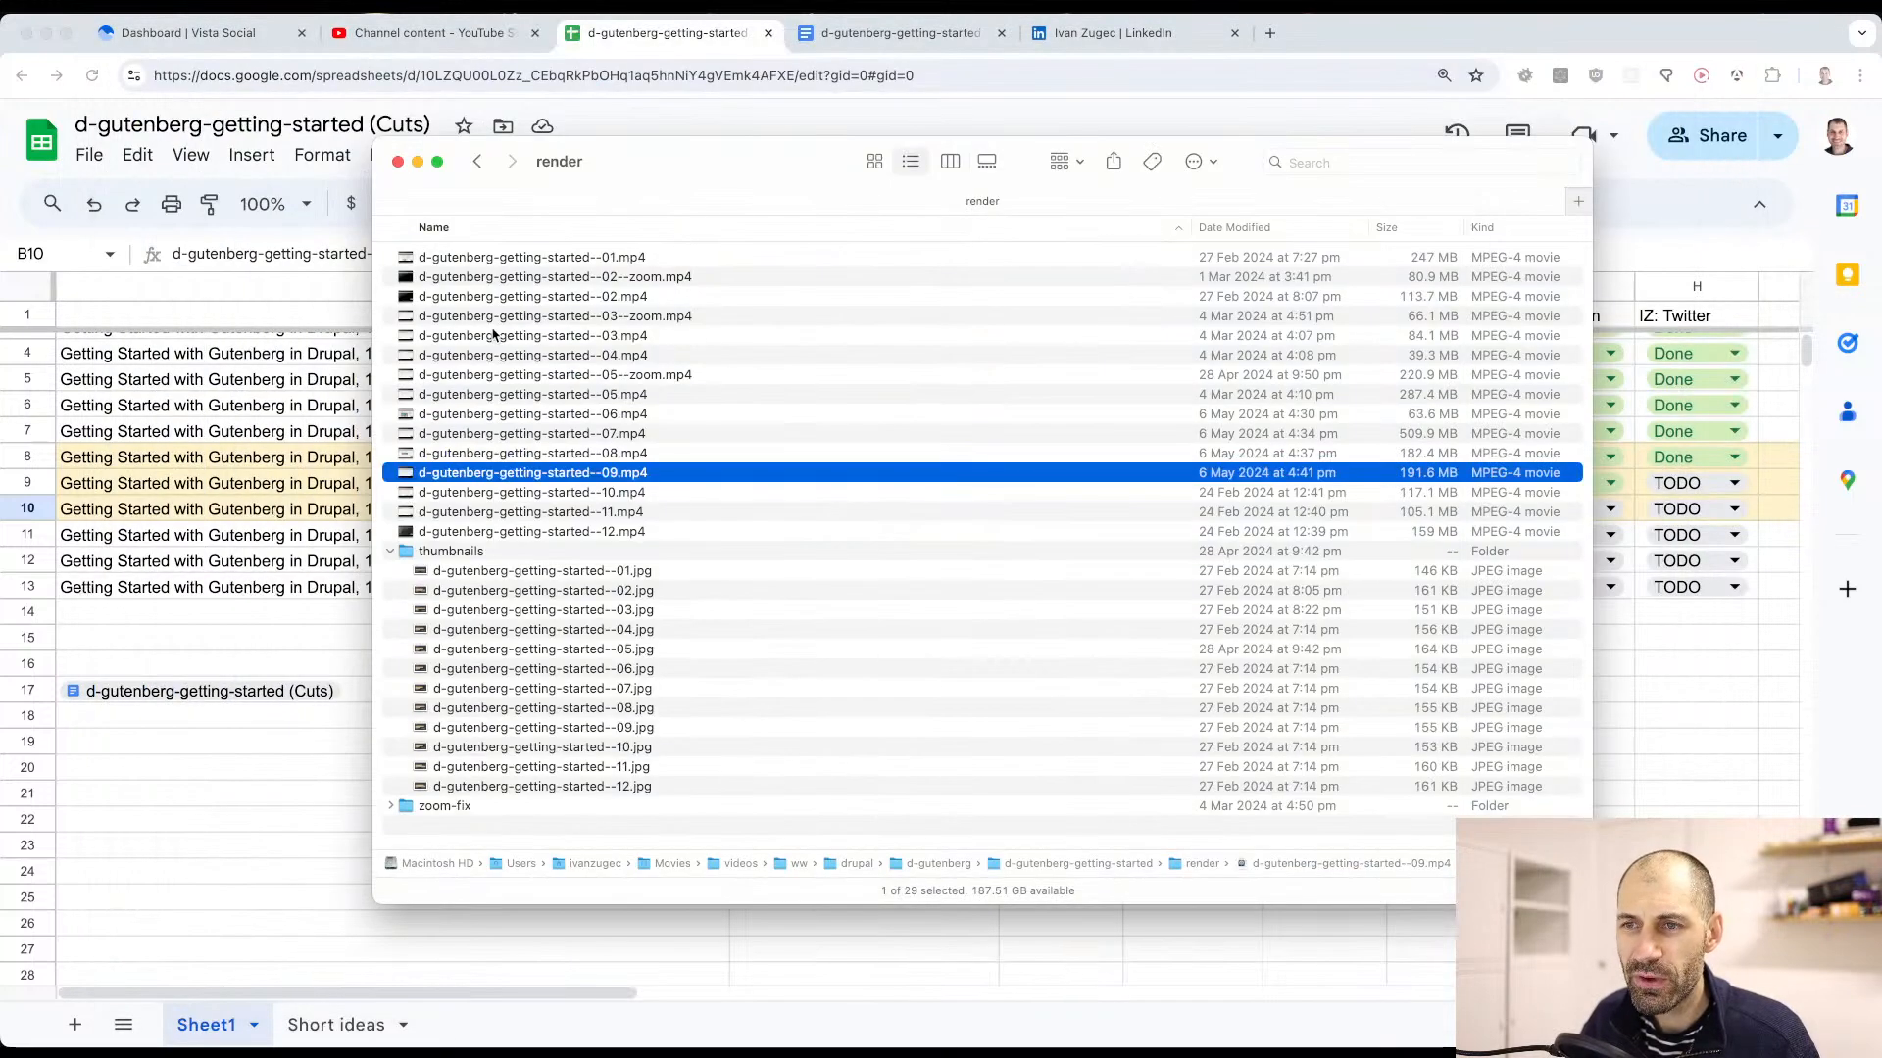
# Step: Switch to Vista Social, open the media library and look through the uploaded media
pyautogui.click(230, 35)
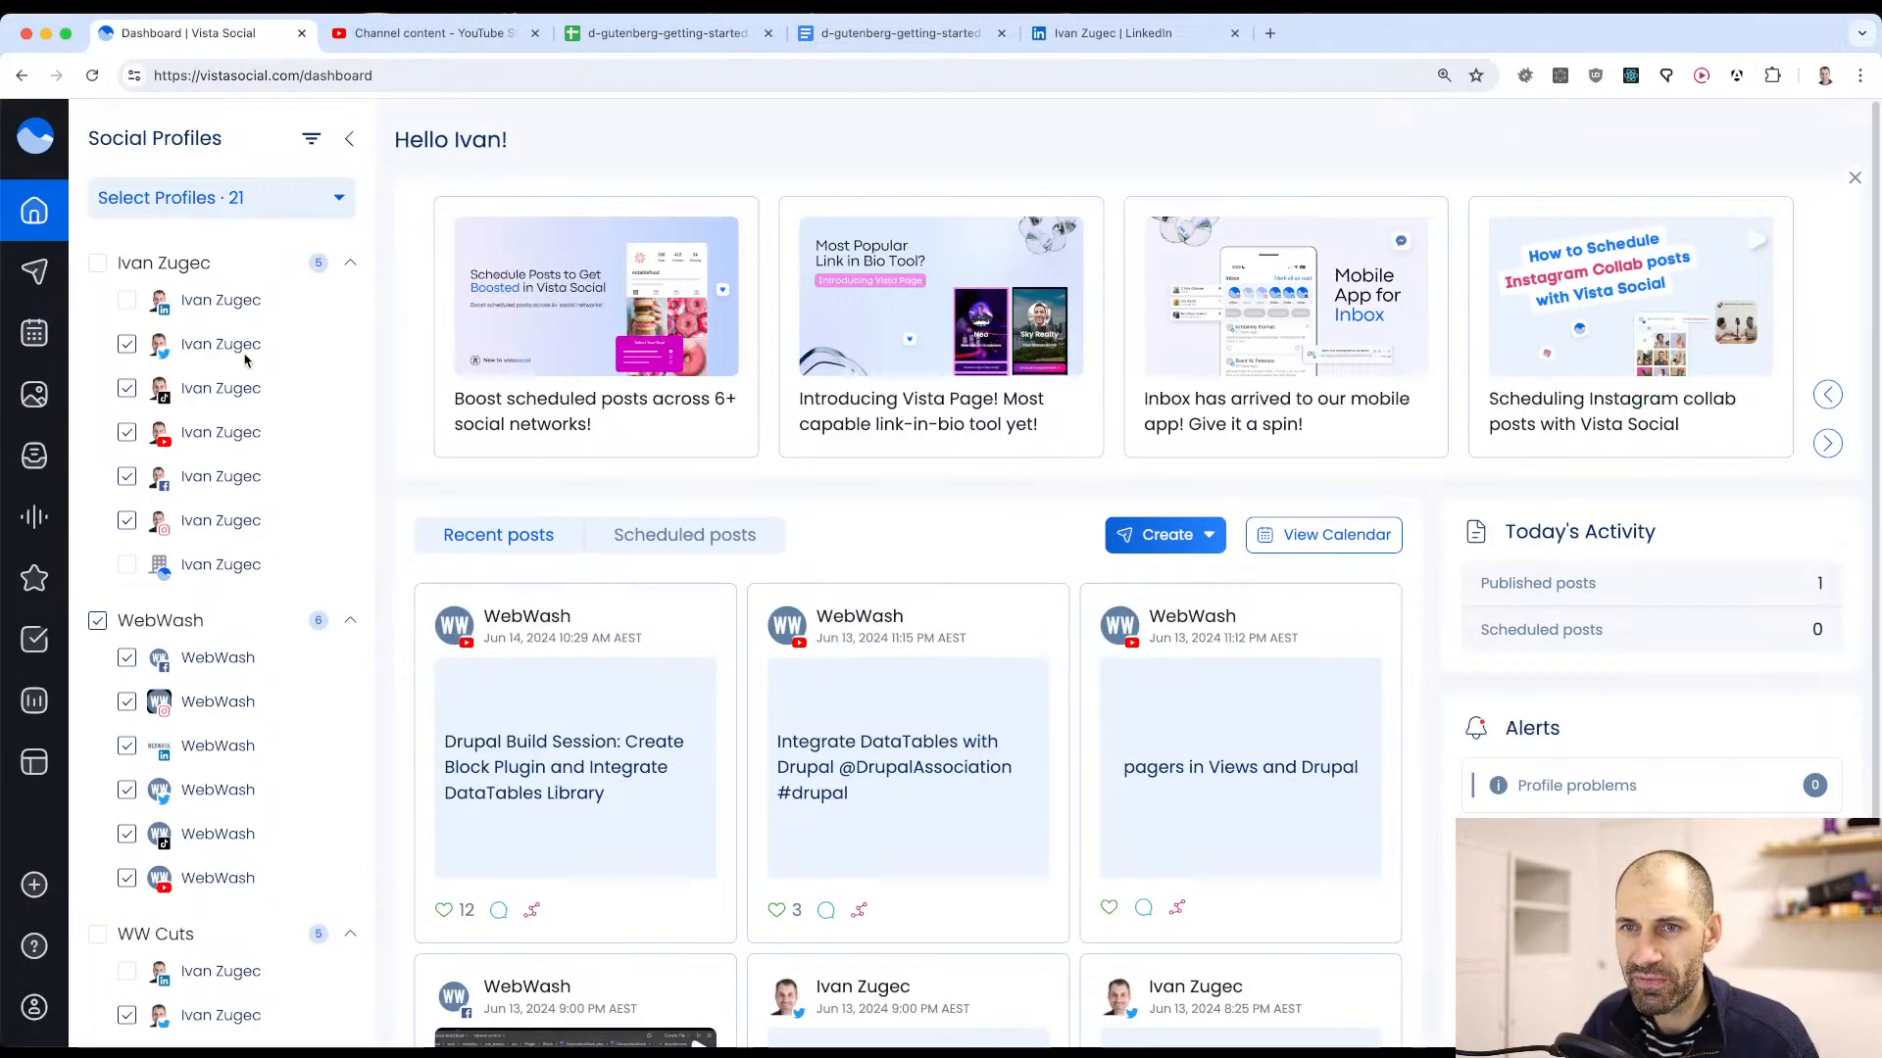
pyautogui.moveTo(12, 282)
pyautogui.click(40, 394)
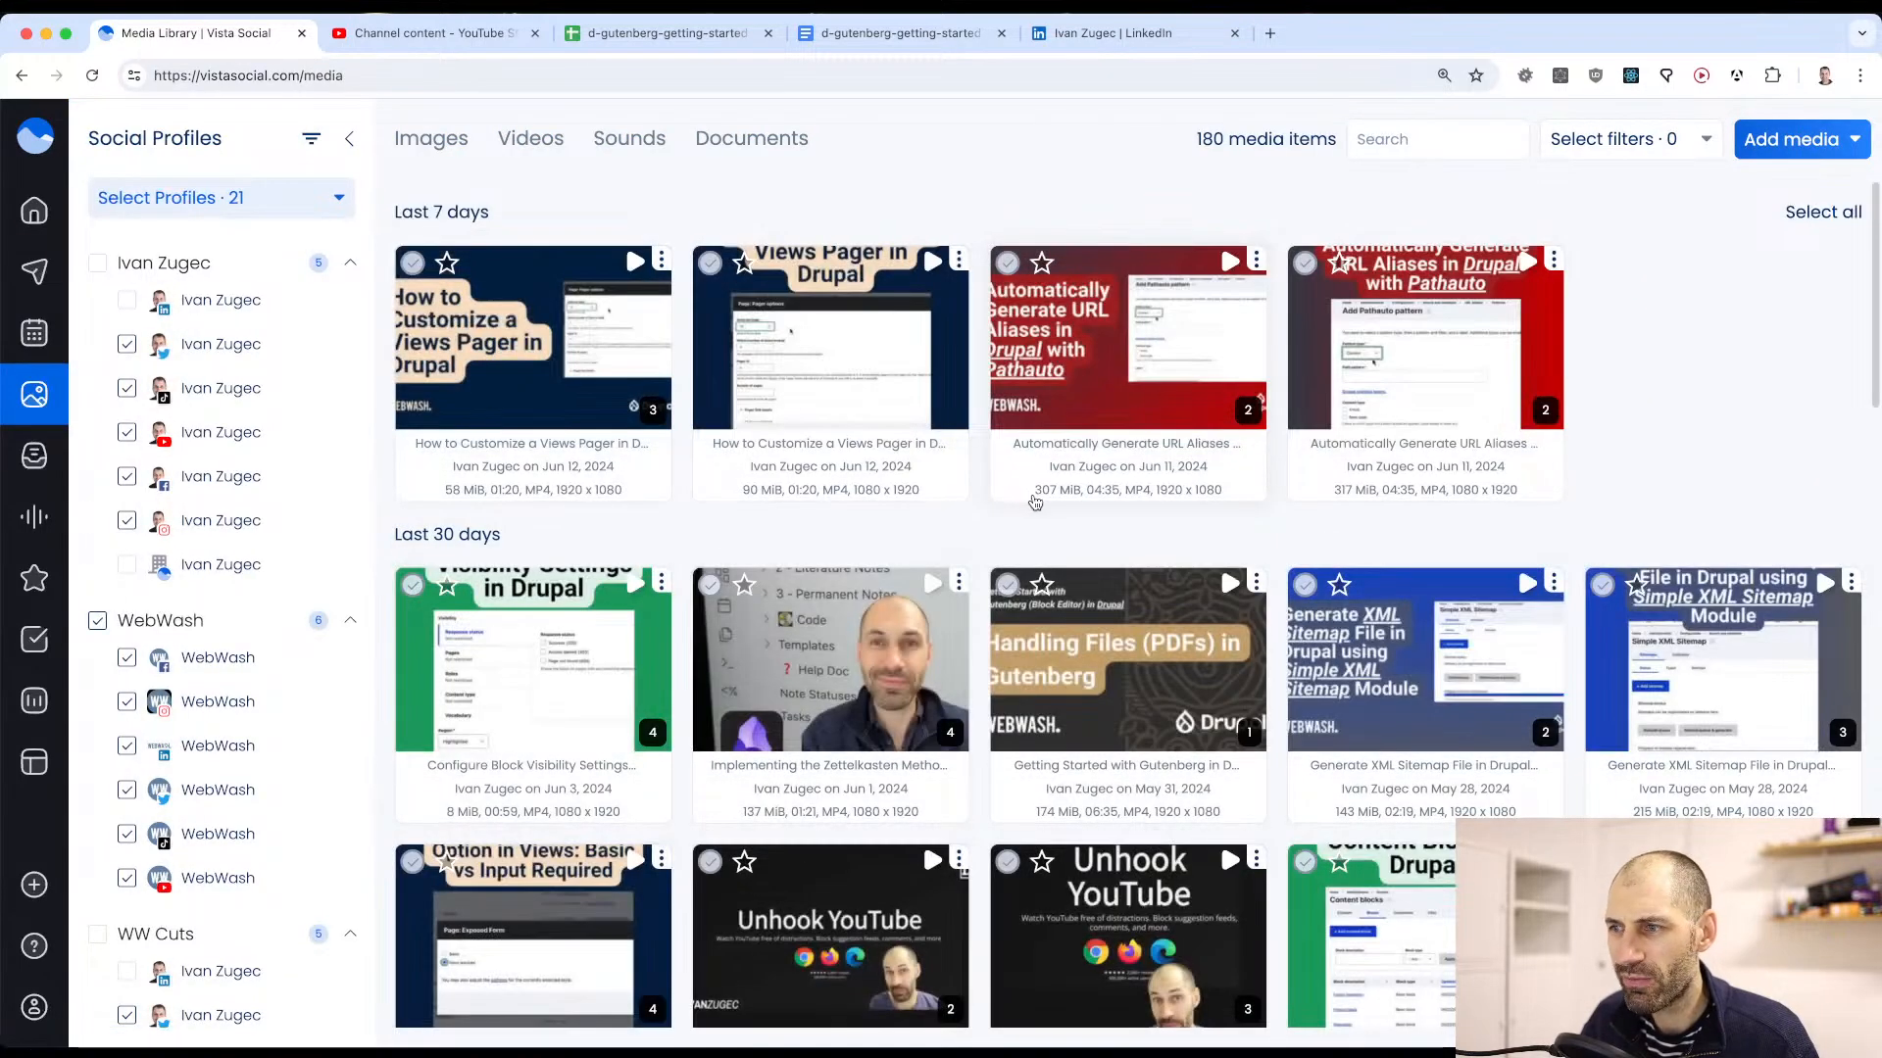
pyautogui.scroll(-8, 1049, 494)
pyautogui.scroll(-15, 1056, 492)
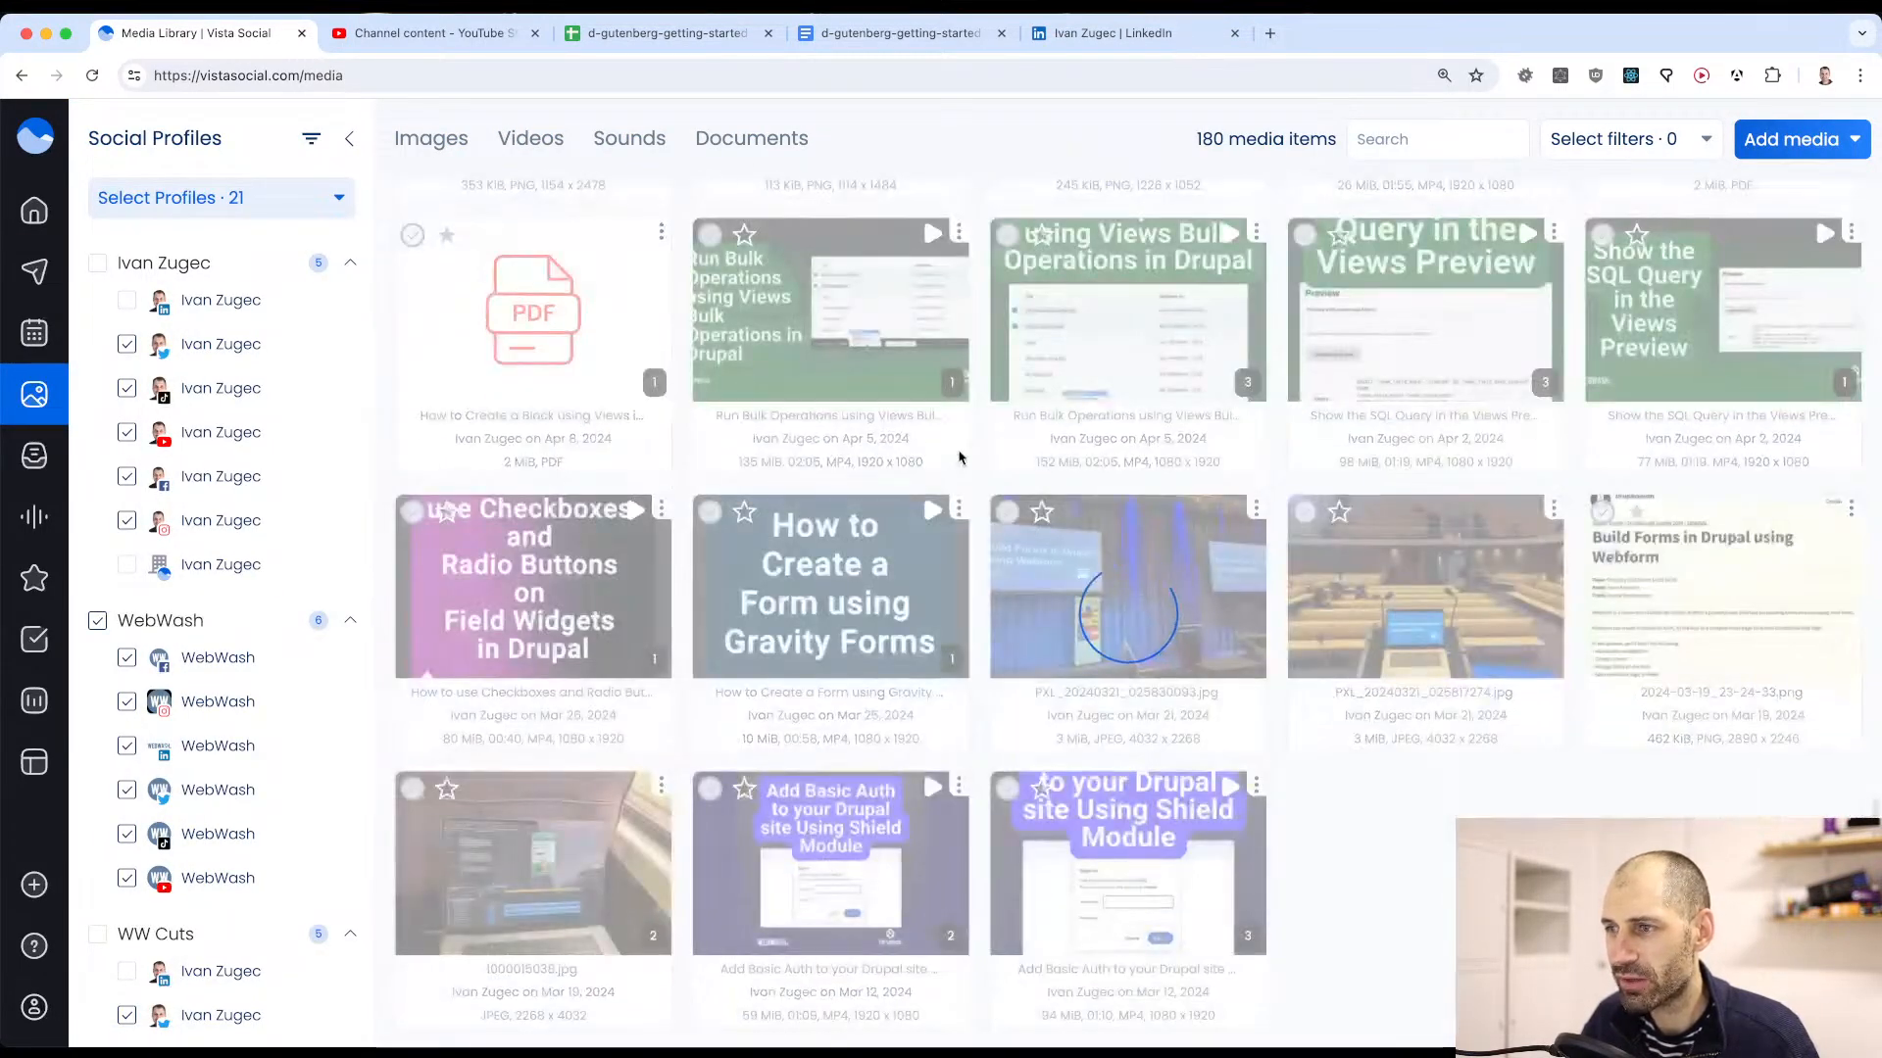
pyautogui.scroll(15, 959, 448)
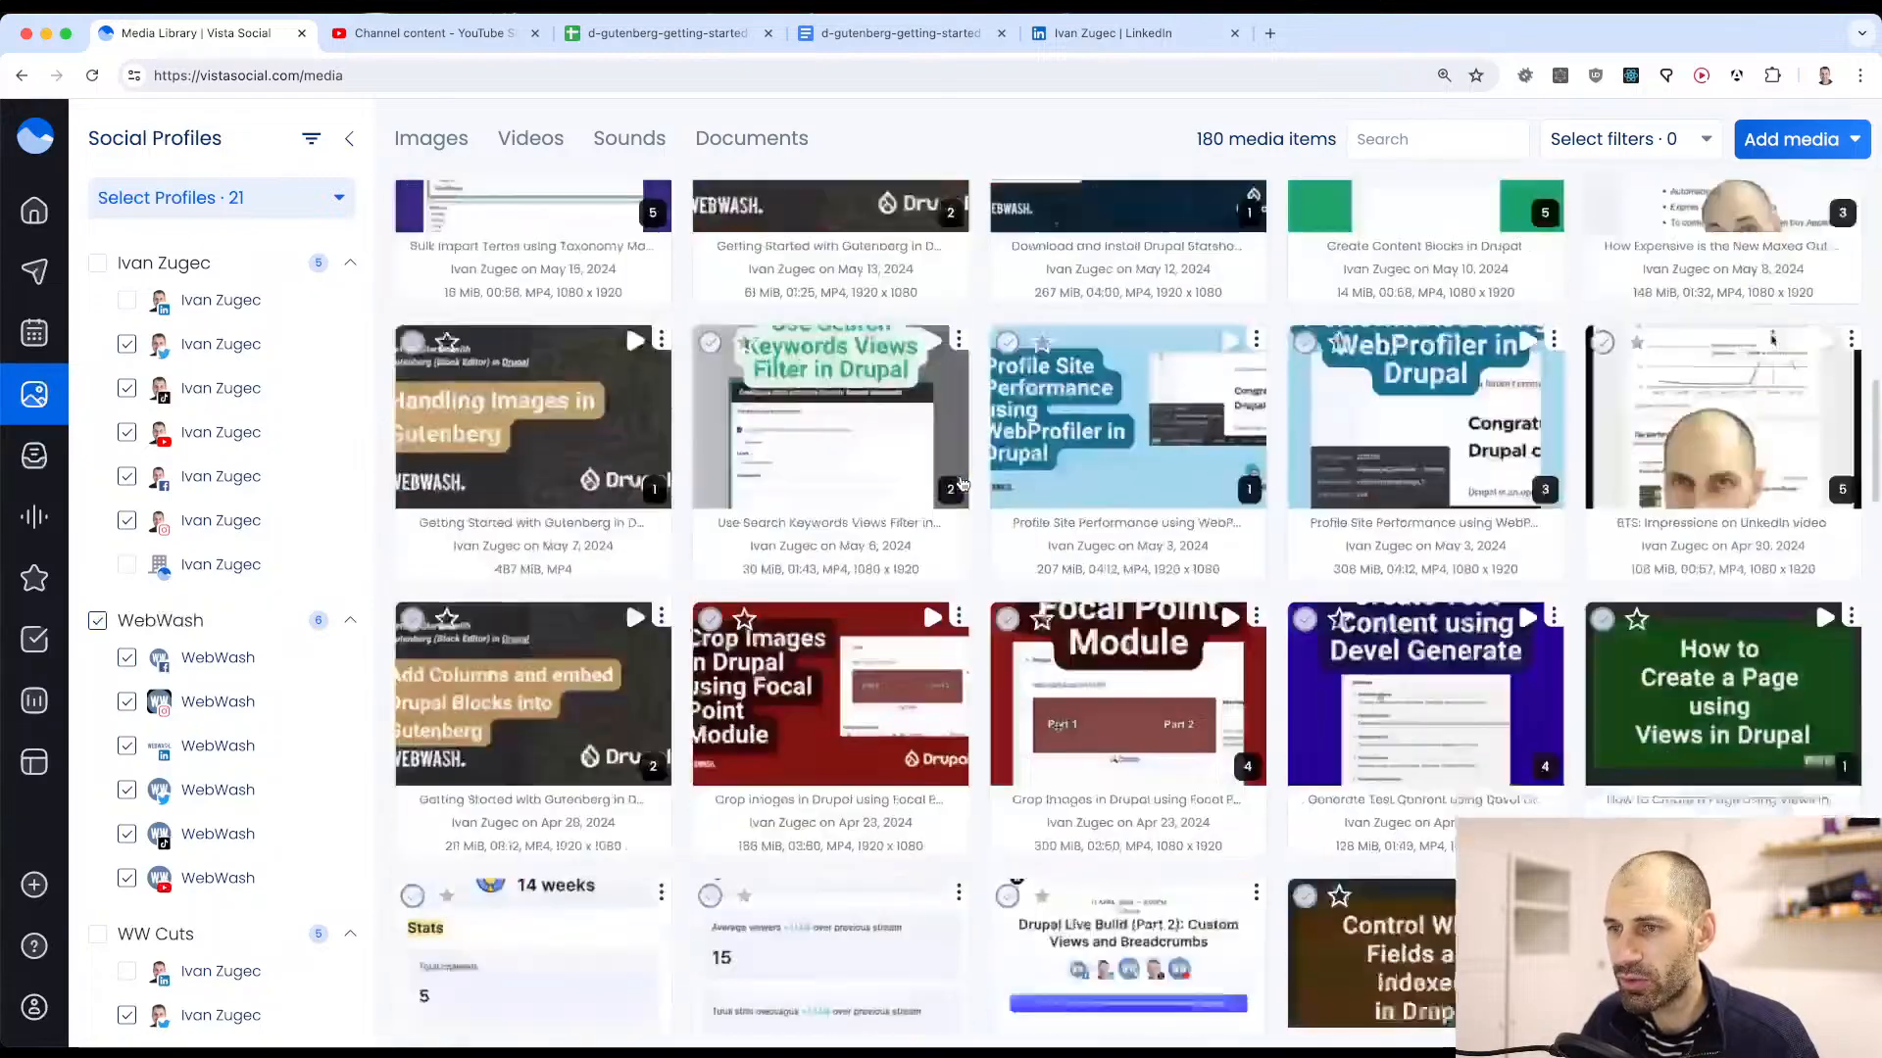
pyautogui.scroll(5, 960, 483)
# Step: Search the media library for "gutenberg" and compare the found videos with the list in the spreadsheet
pyautogui.click(1434, 143)
pyautogui.write('gut')
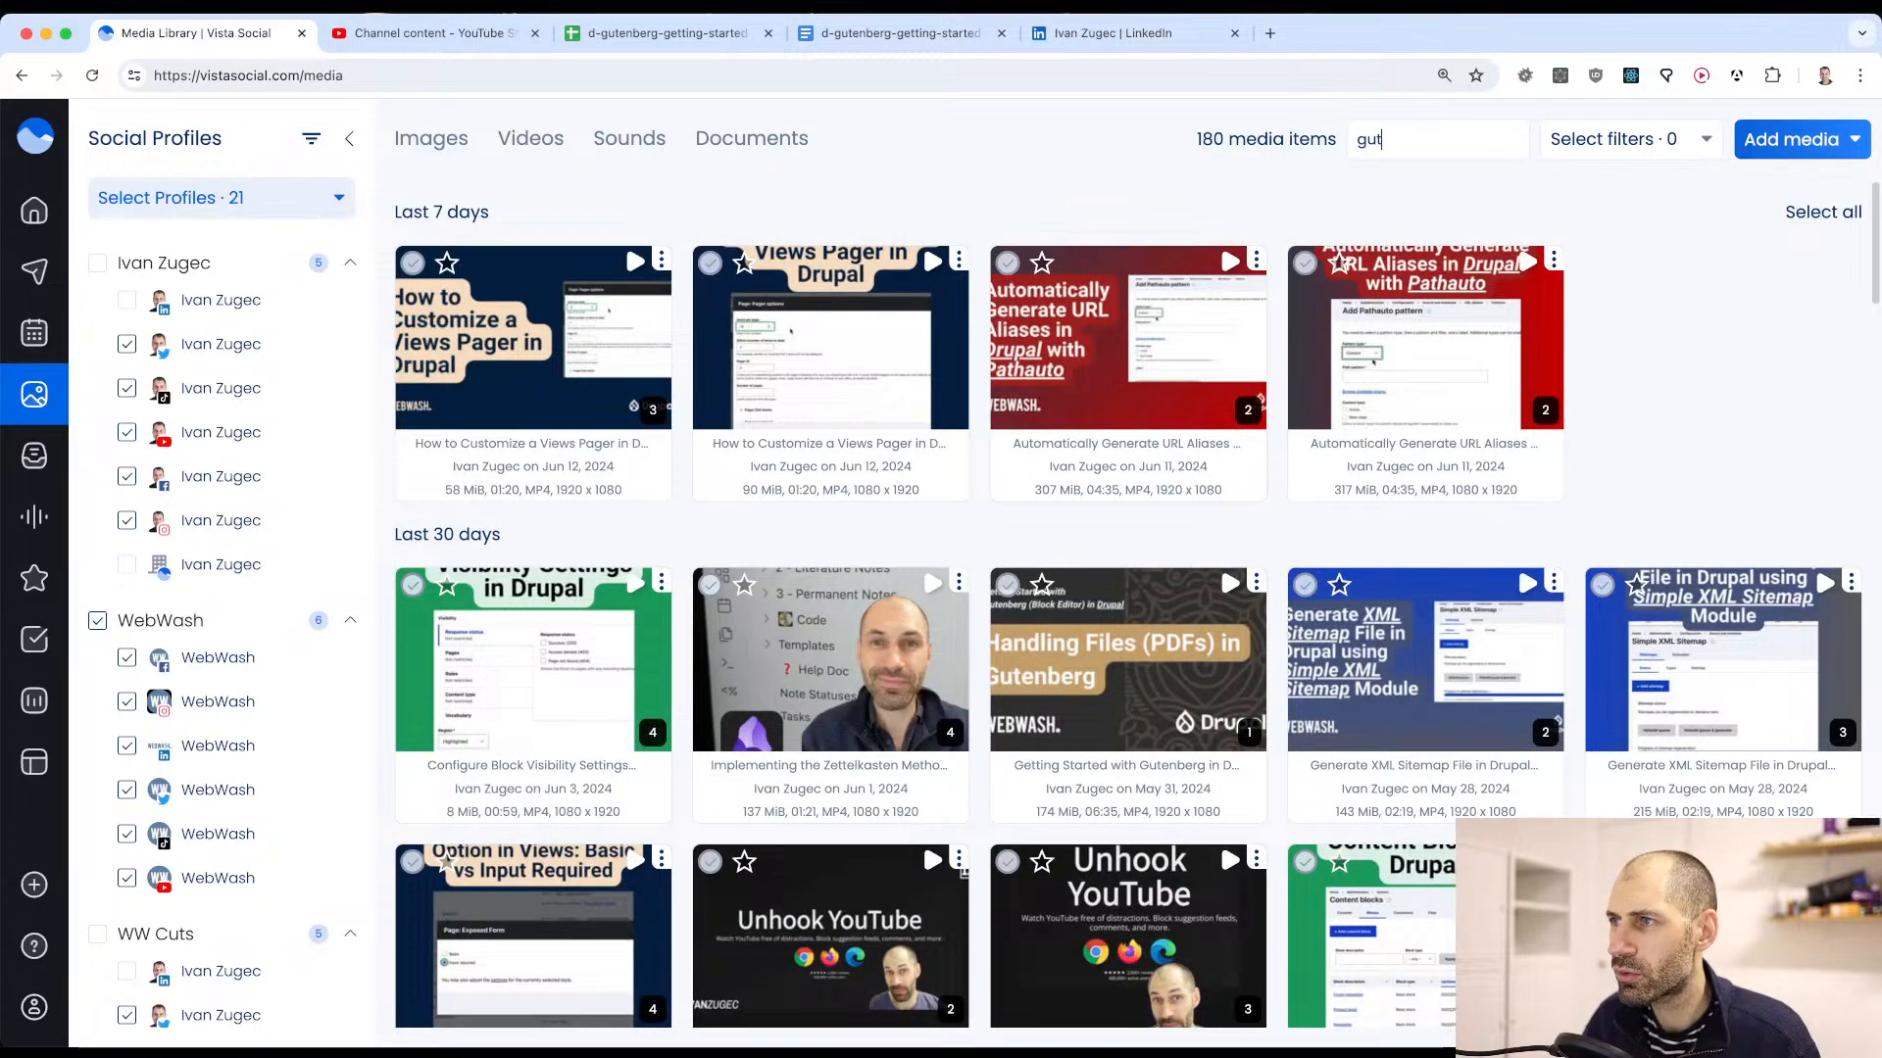
pyautogui.write('enberg')
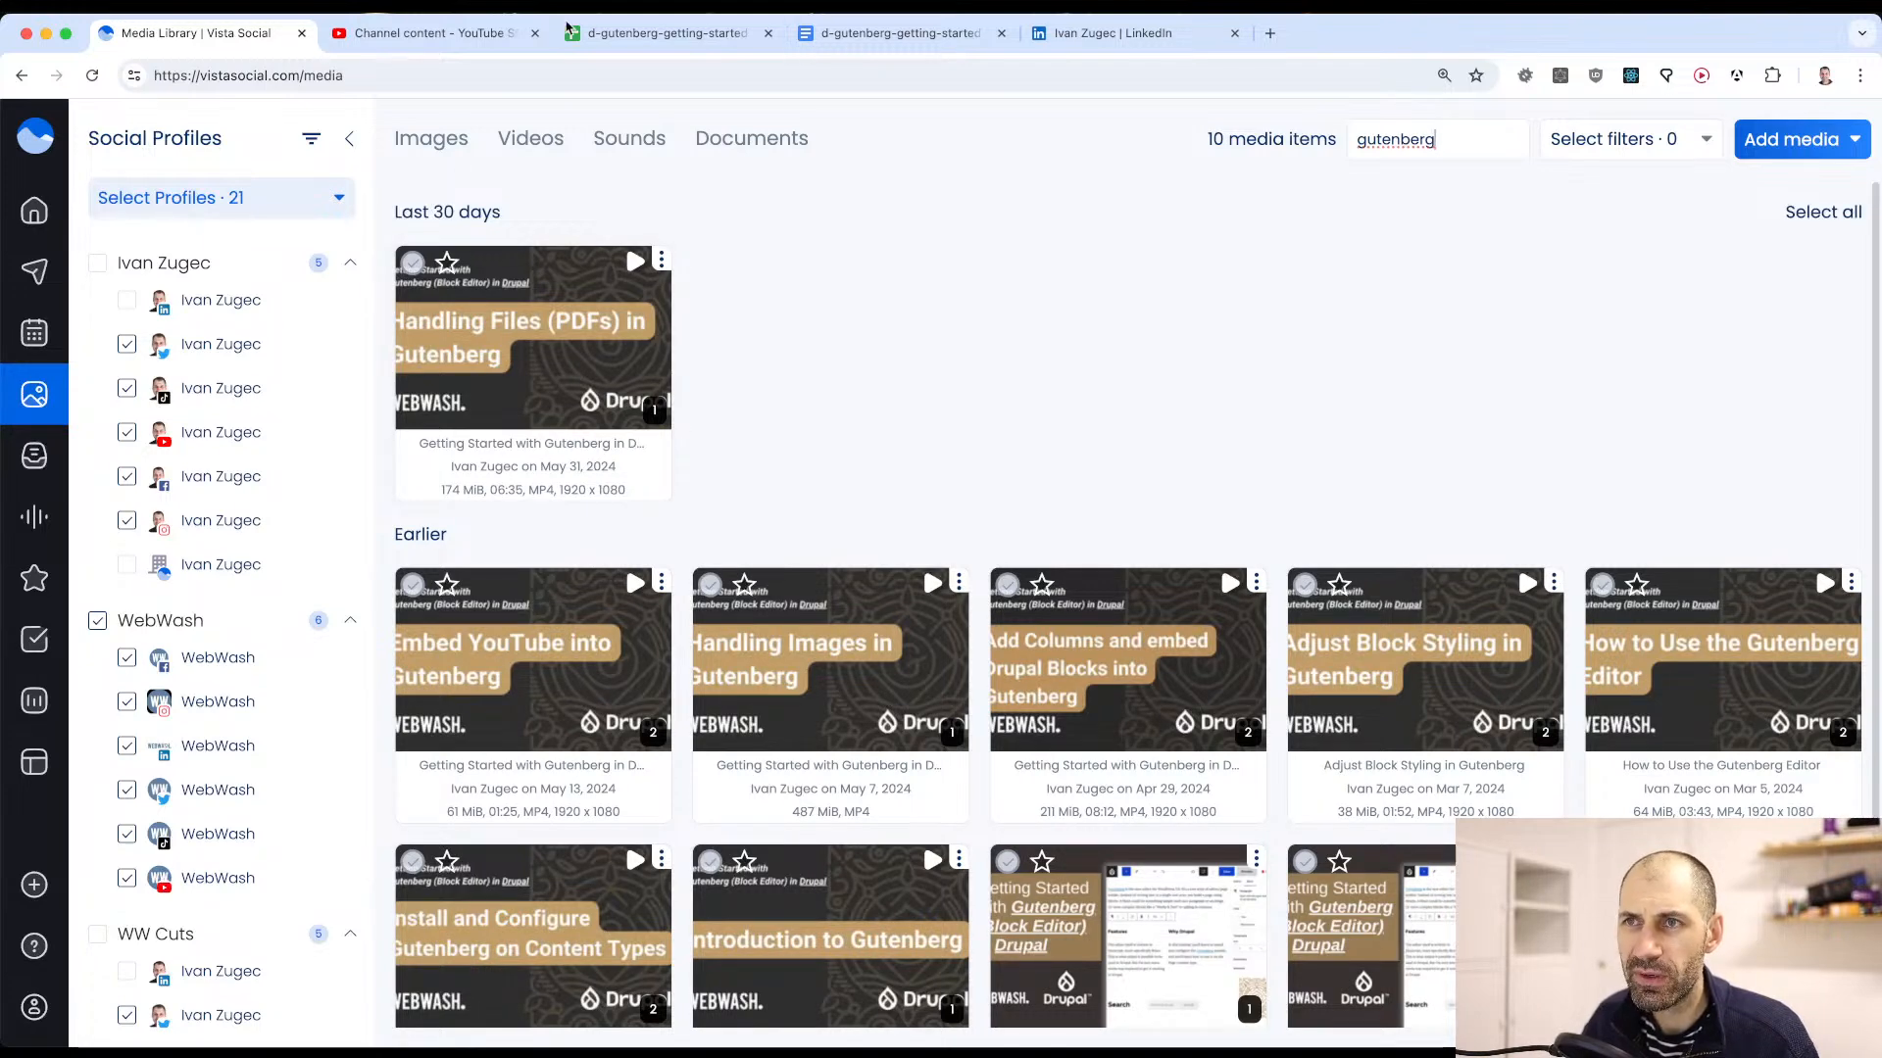
pyautogui.click(652, 33)
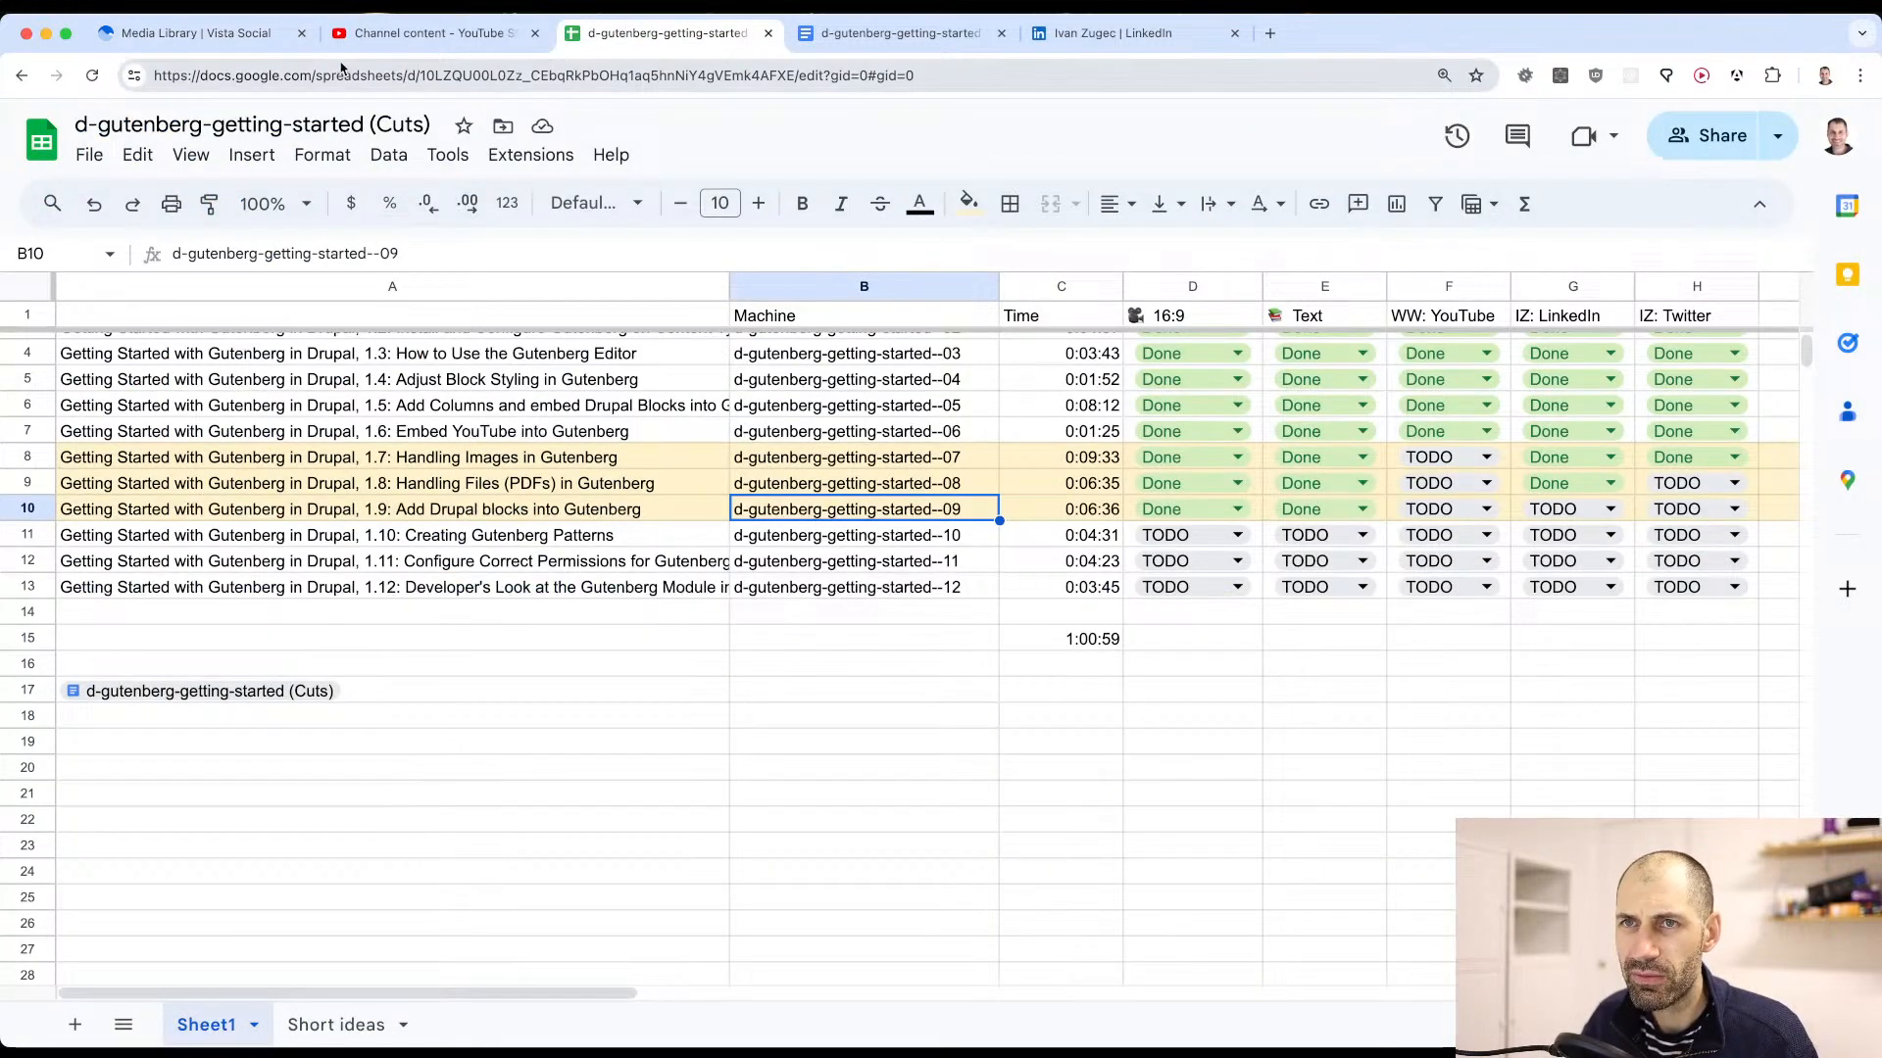
pyautogui.click(233, 35)
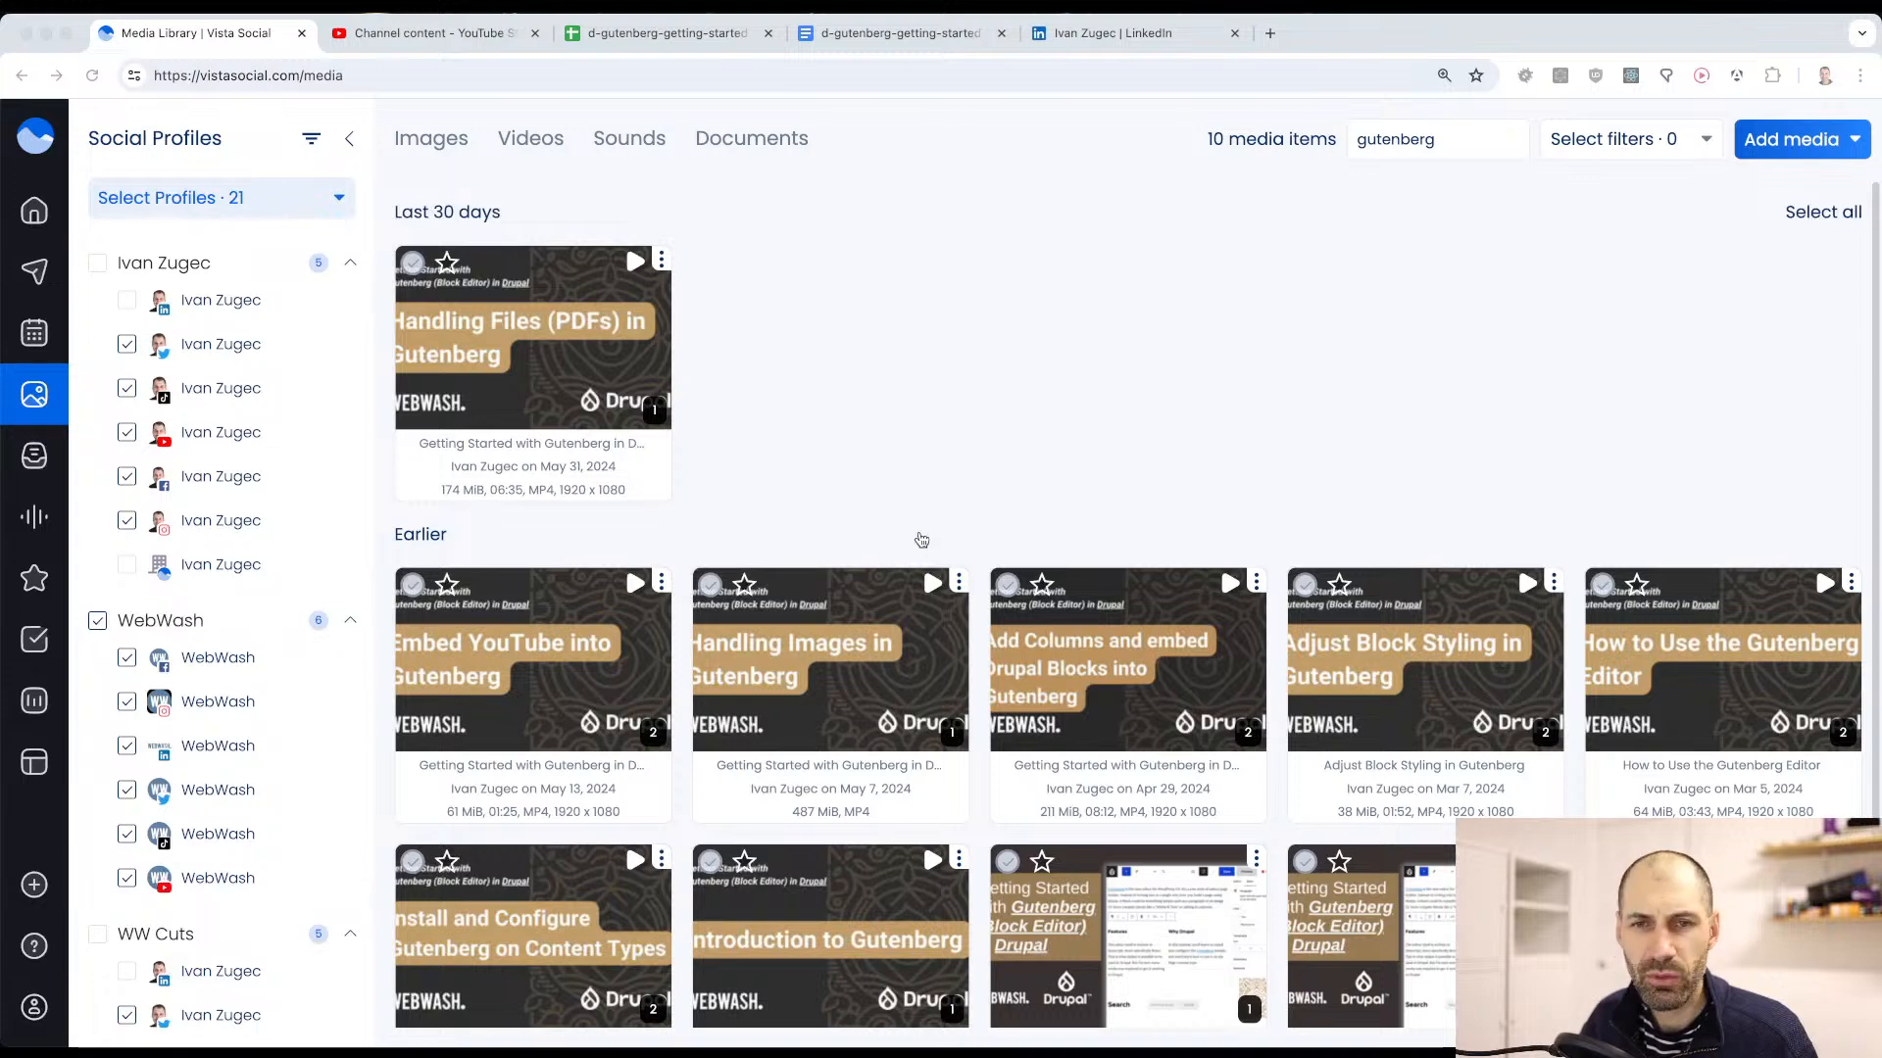
# Step: Upload d-gutenberg-getting-started--09.mp4 from the Finder render folder to the Vista Social media library
pyautogui.press('super+Tab')
pyautogui.moveTo(608, 473); pyautogui.dragTo(1793, 367)
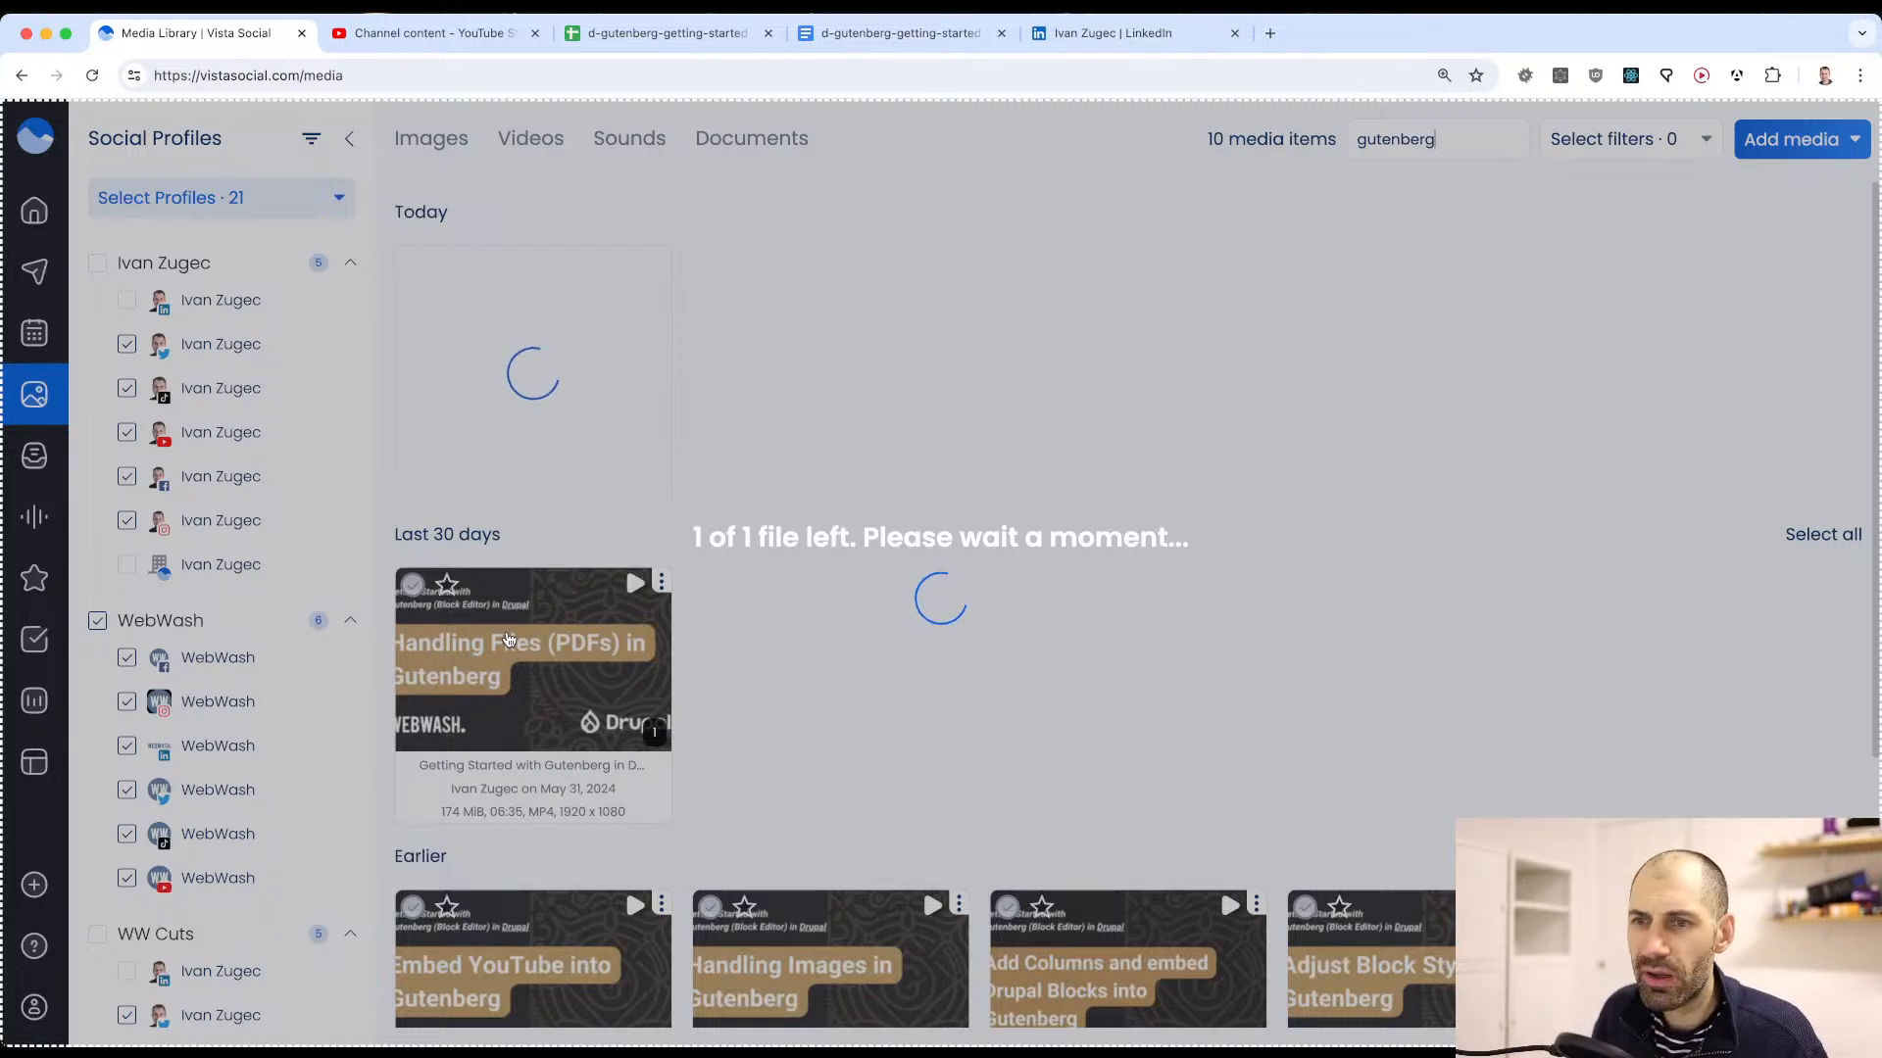
pyautogui.press('super+Tab')
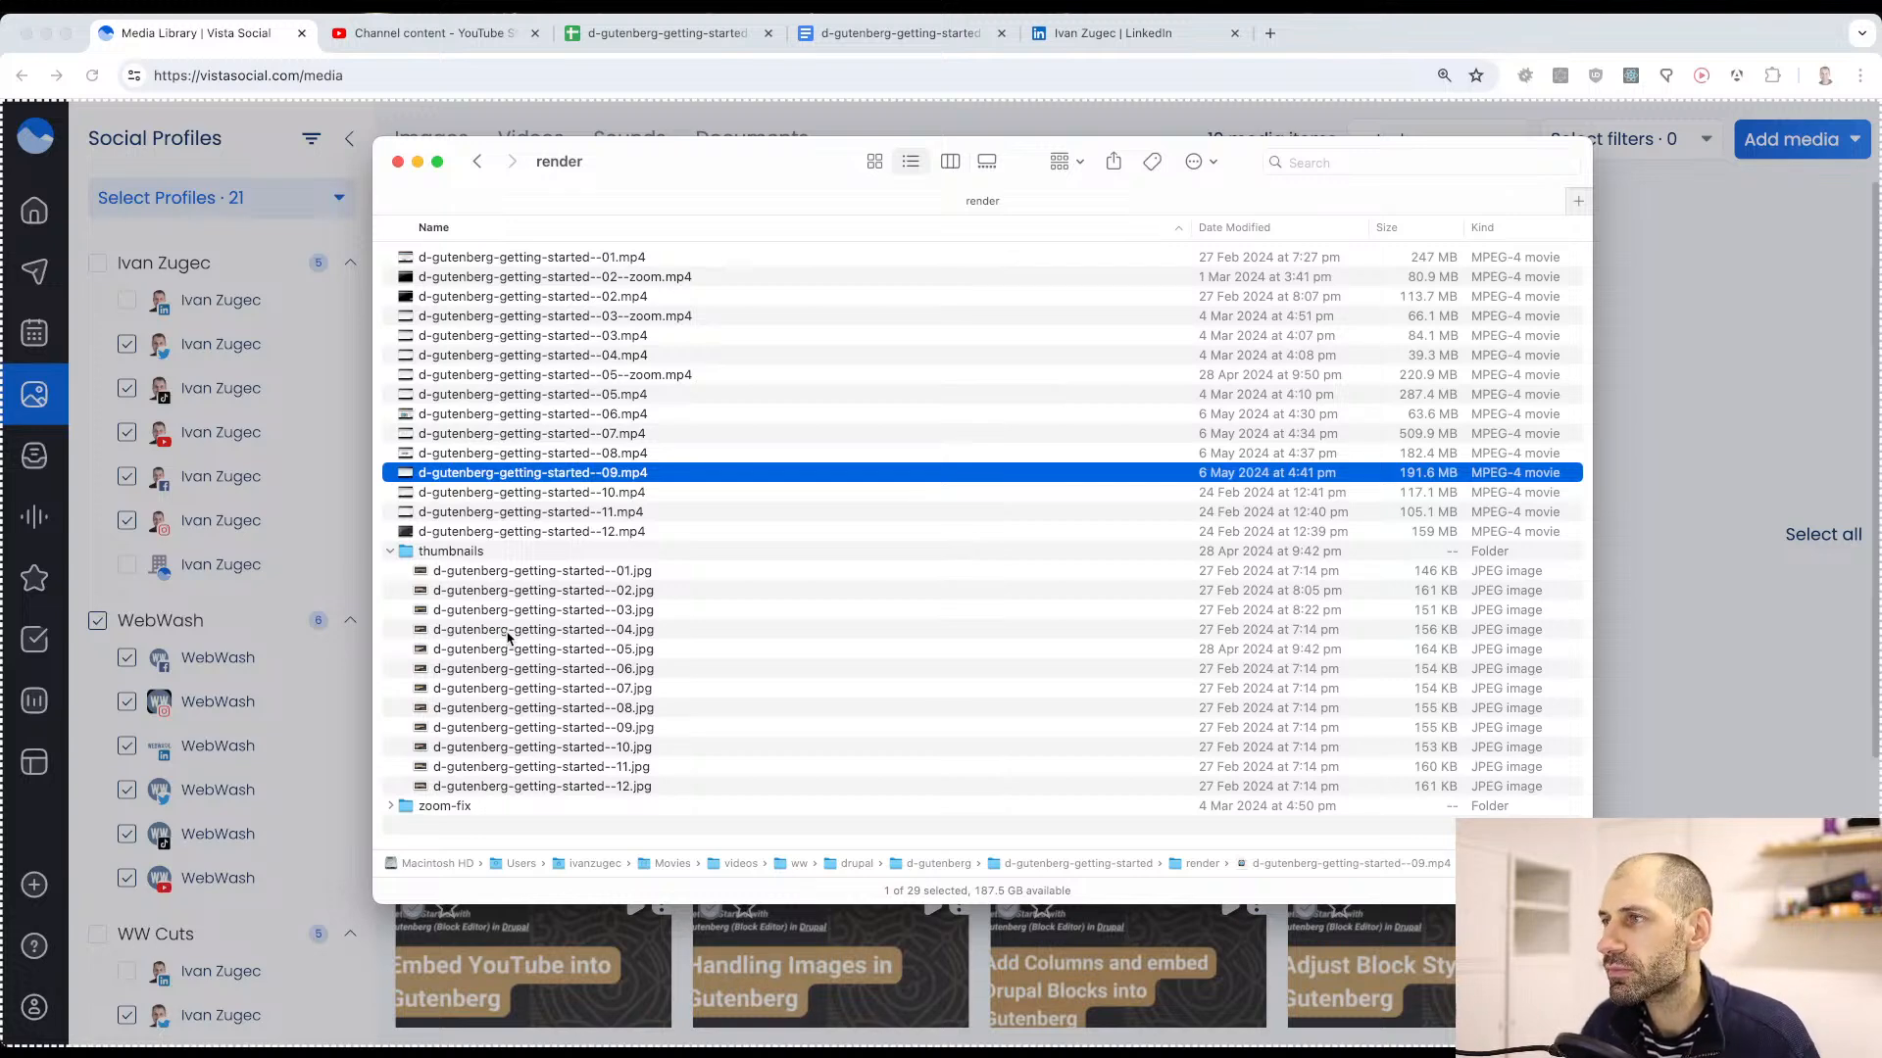
pyautogui.click(1784, 350)
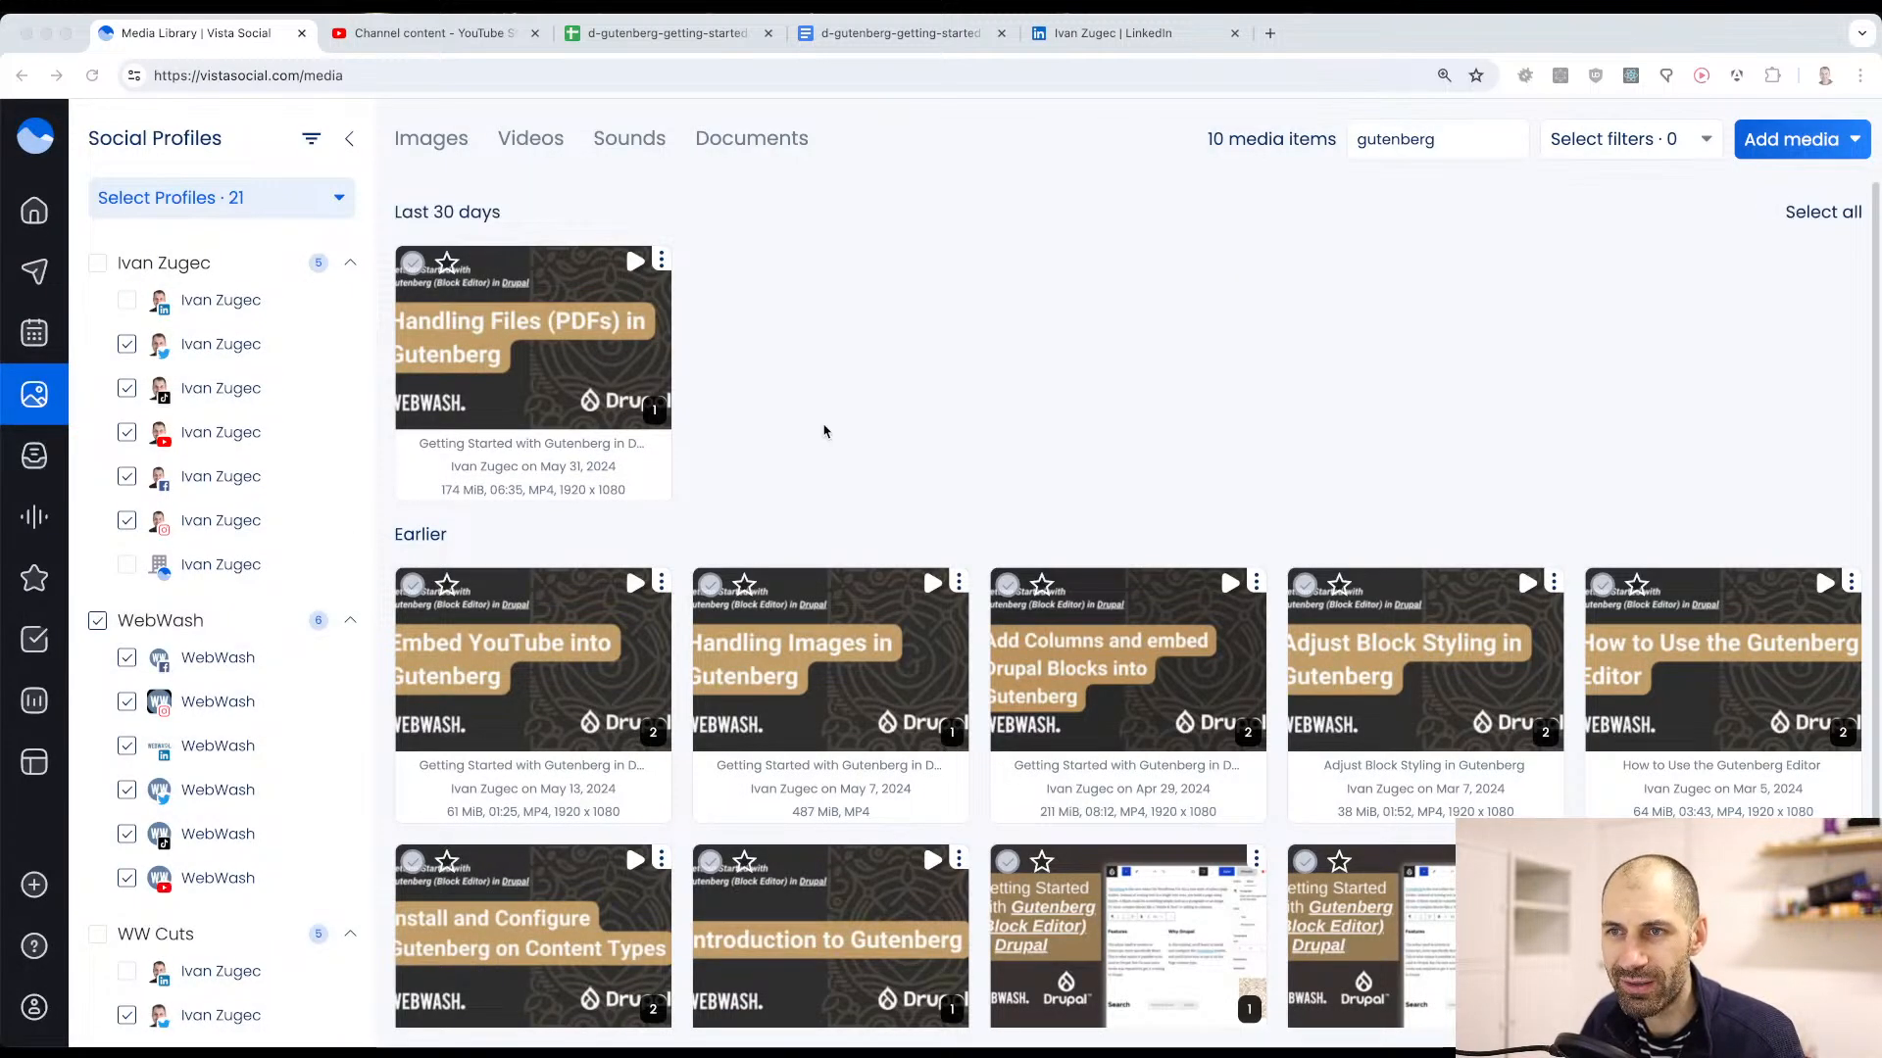
# Step: Reload the media library and open the uploaded d-gutenberg-getting-started--09.mp4 item for editing
pyautogui.click(579, 64)
pyautogui.press('Return')
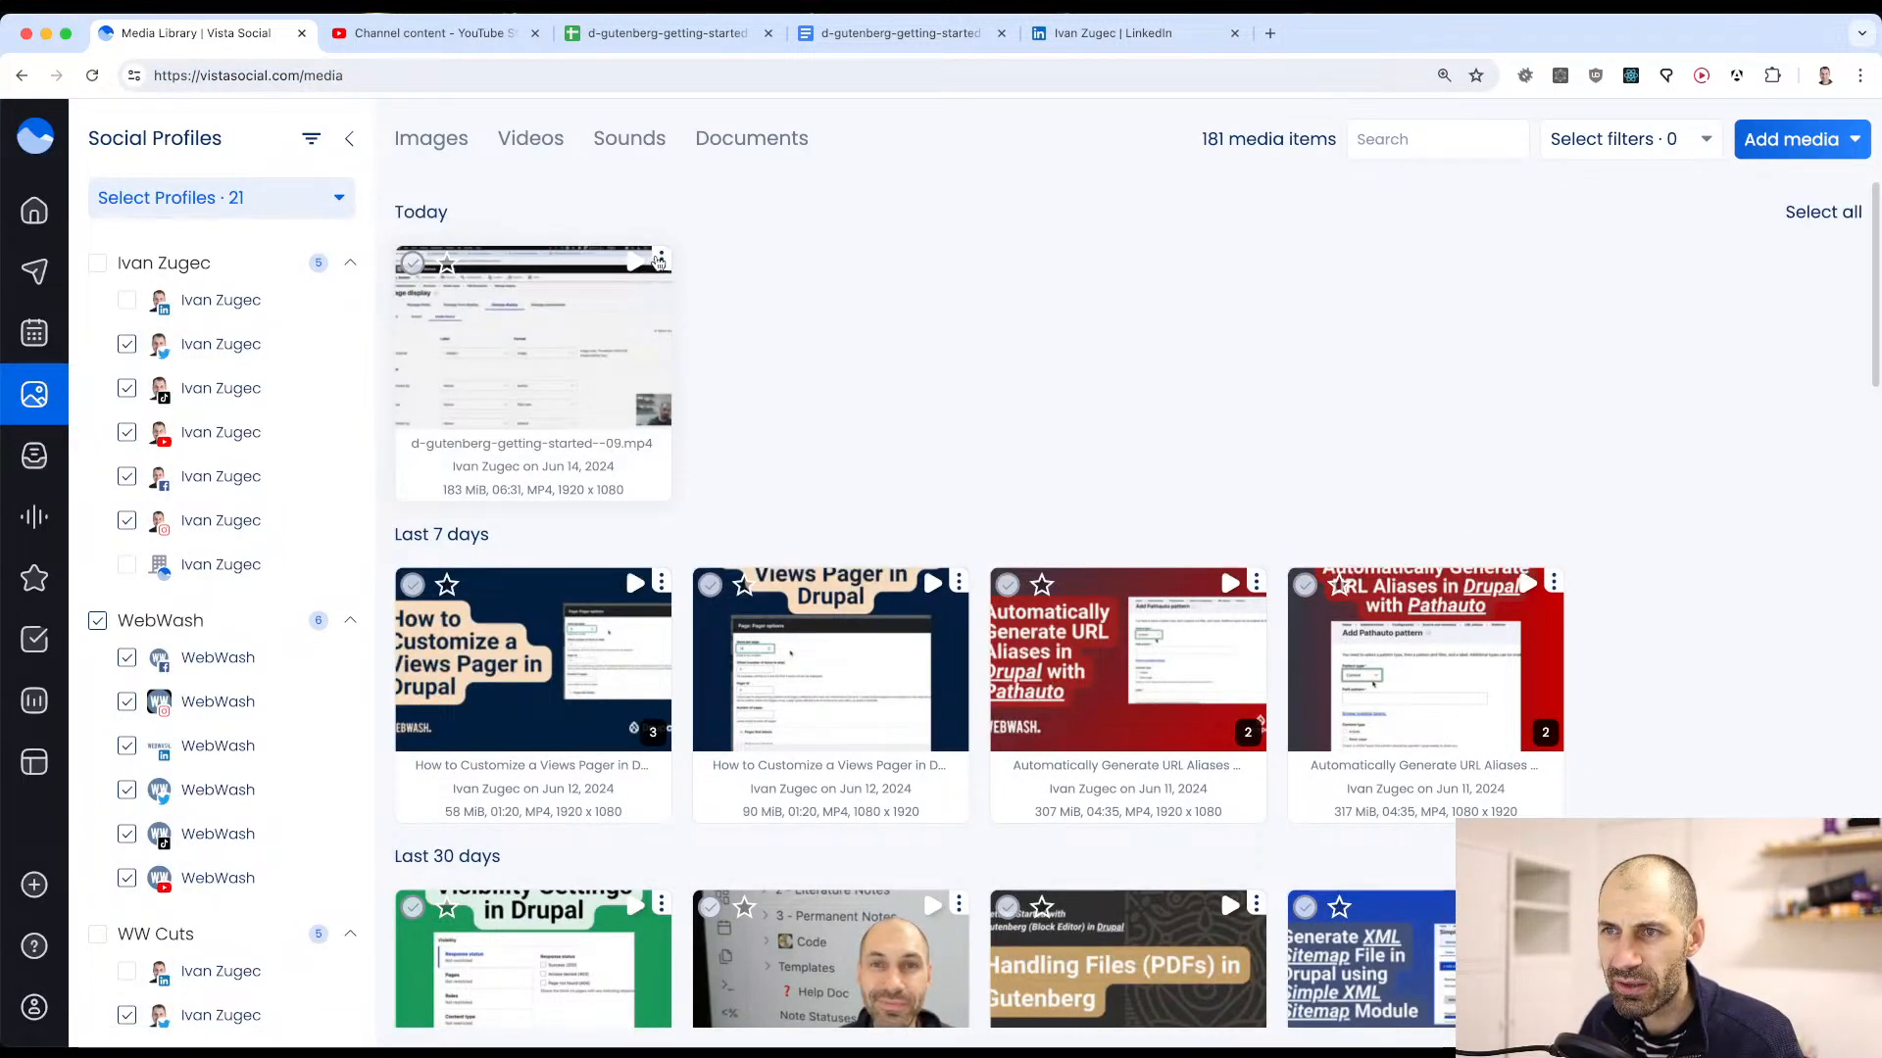
pyautogui.click(659, 259)
pyautogui.click(621, 305)
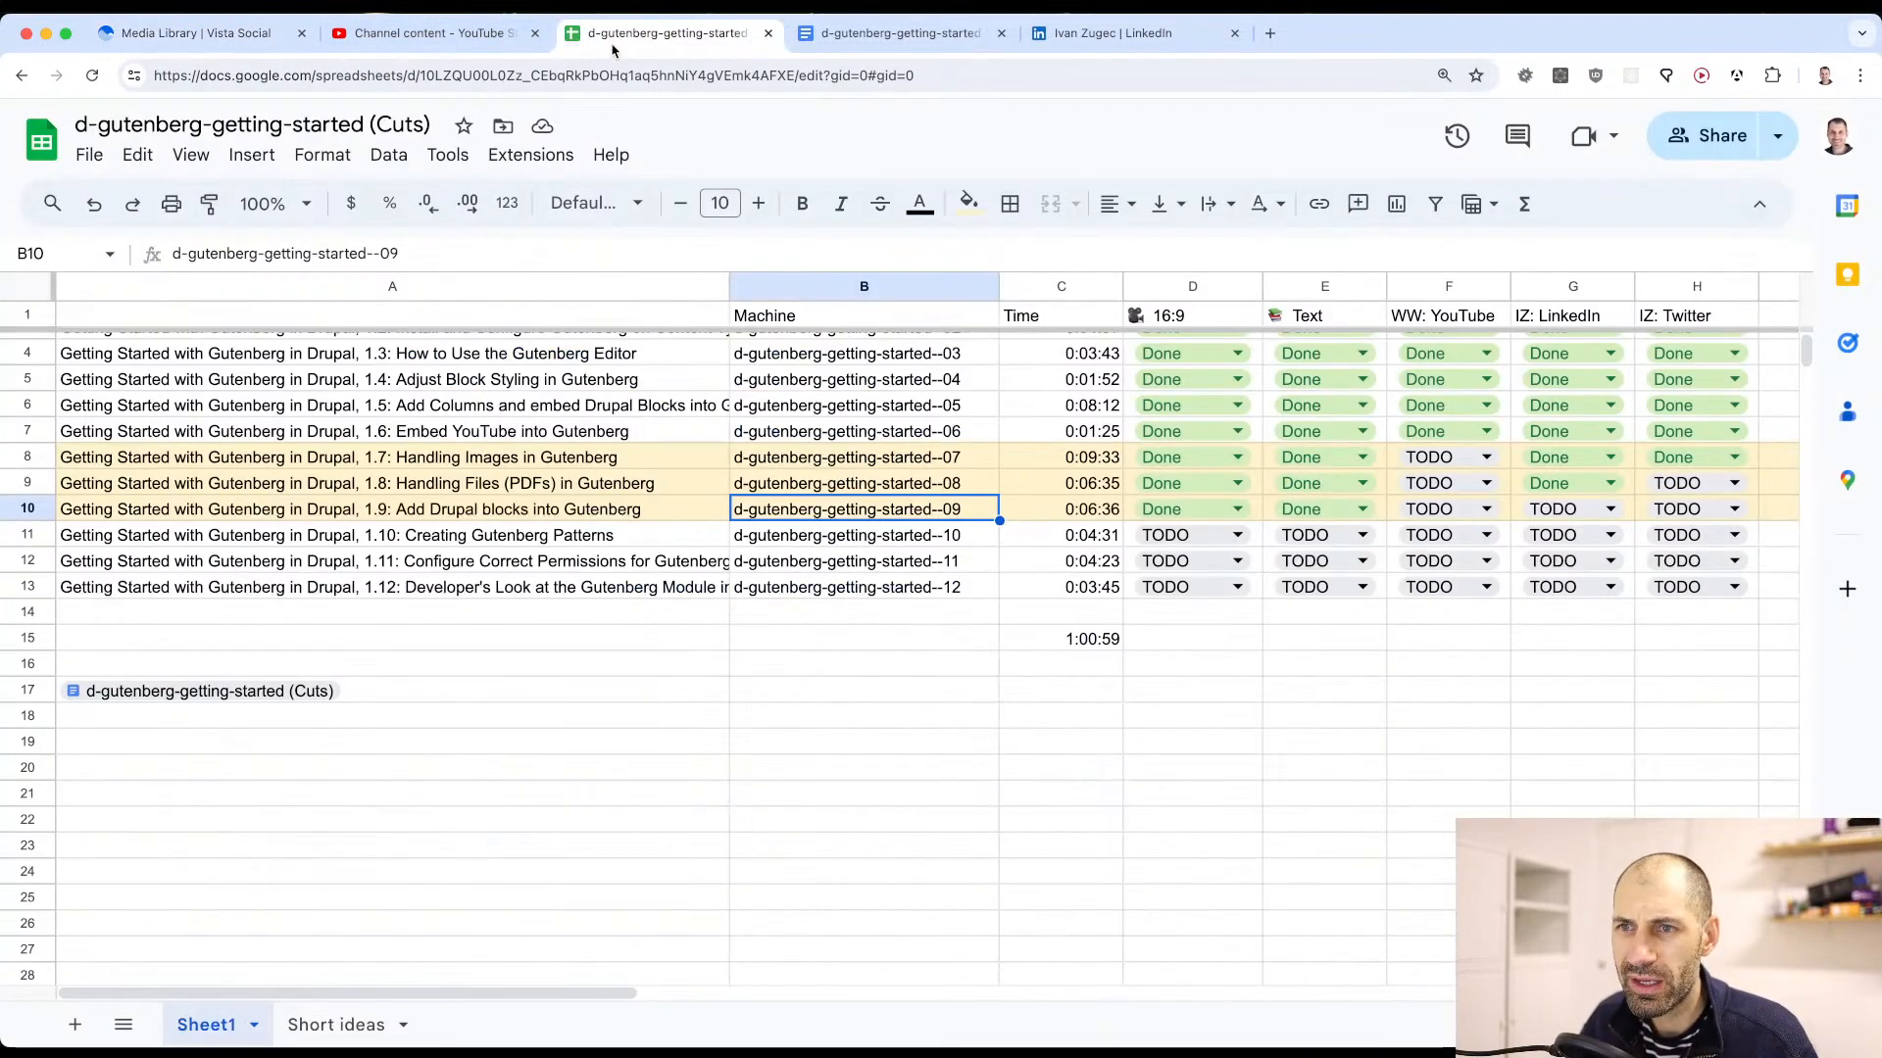
# Step: Copy the title of video 1.9 from cell A10 of the spreadsheet and switch to the YouTube Studio channel content
pyautogui.click(647, 33)
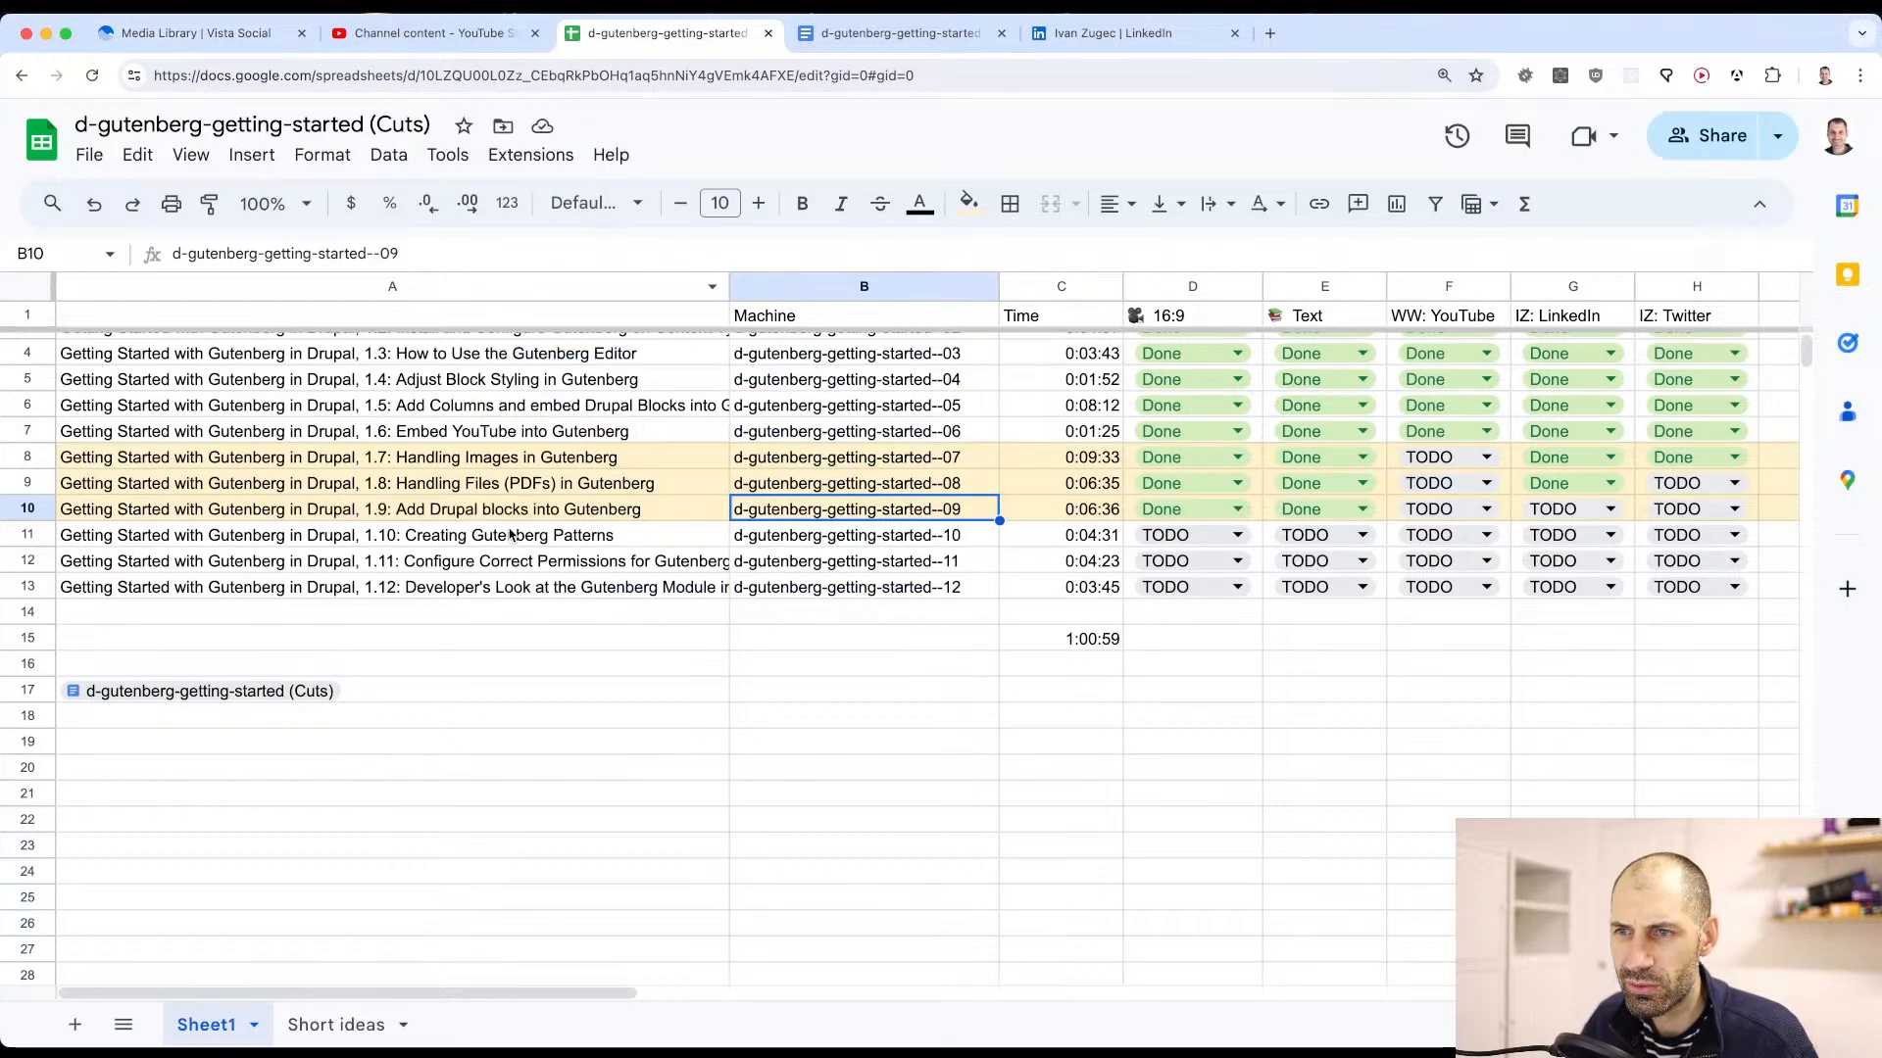
pyautogui.click(507, 512)
pyautogui.press('super+c')
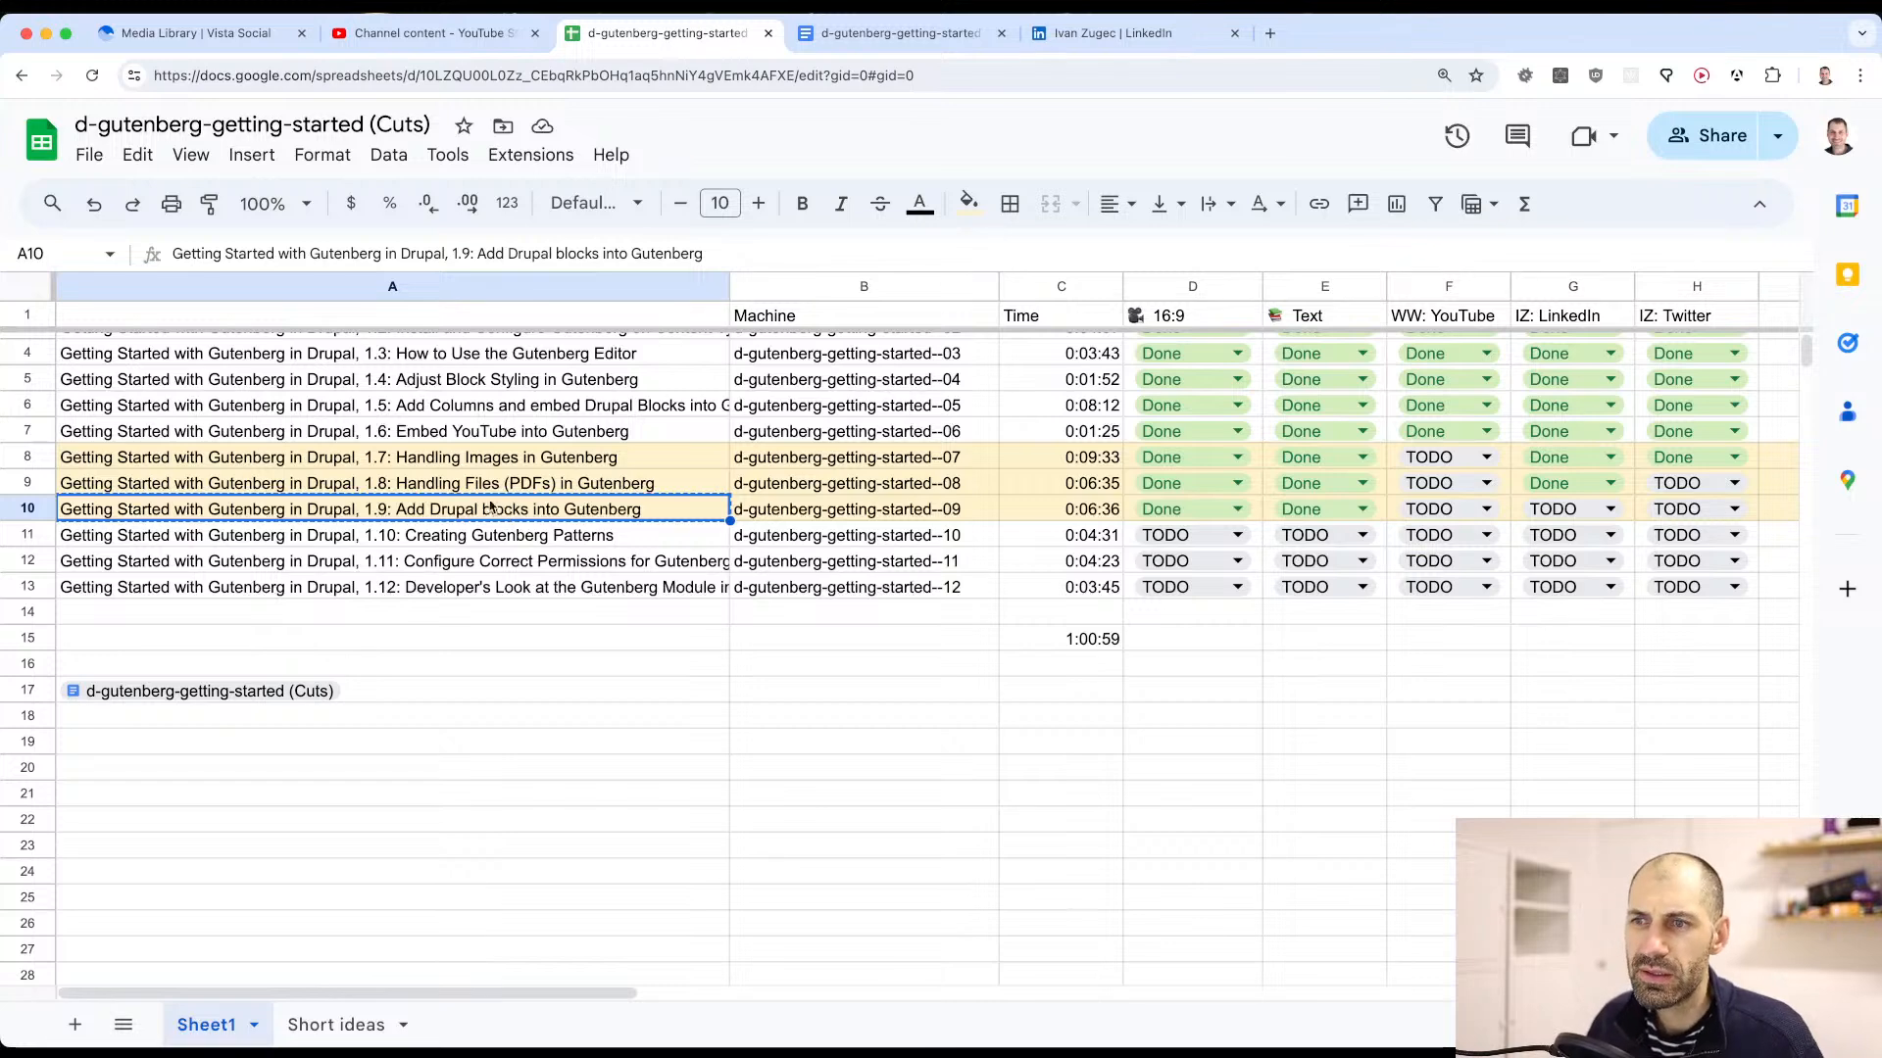
pyautogui.click(409, 33)
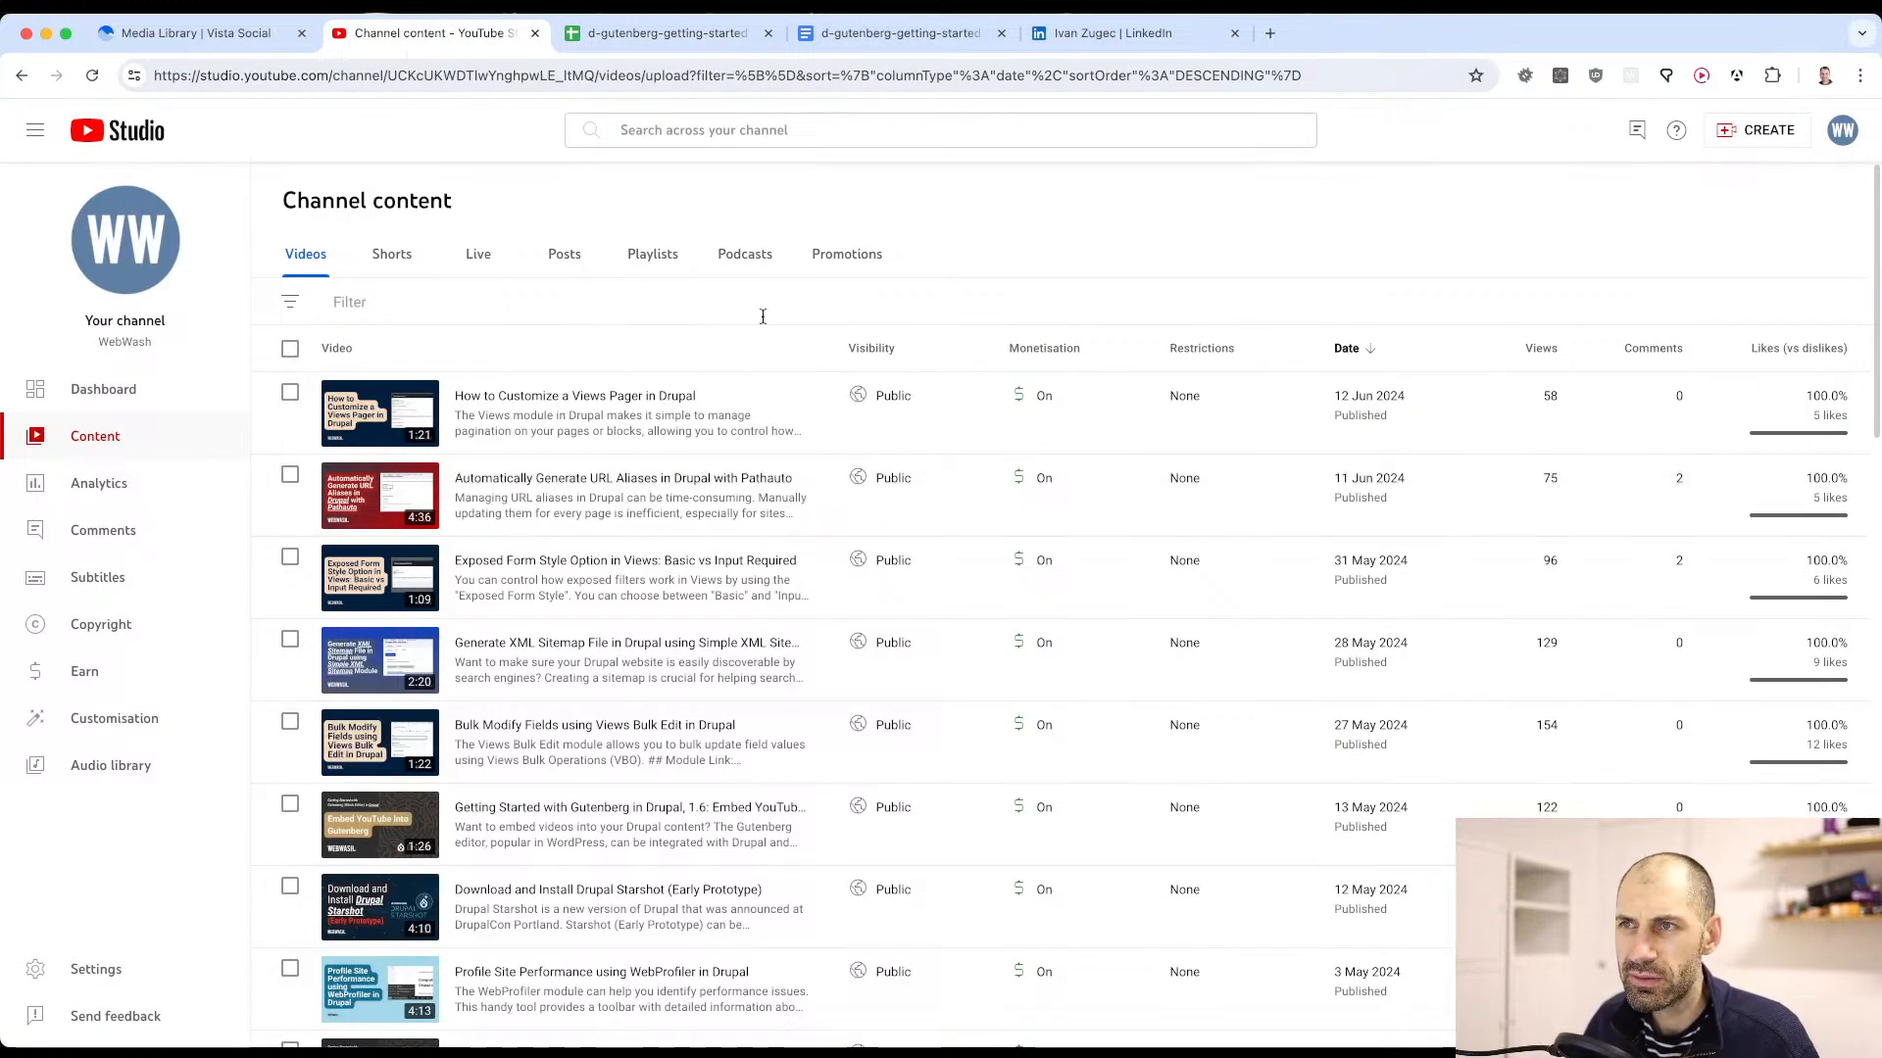
# Step: Set the uploaded video's title to "Getting Started with Gutenberg in Drupal, 1.9: Add Drupal blocks into Gutenberg" in Vista Social and update it
pyautogui.click(823, 36)
pyautogui.click(132, 45)
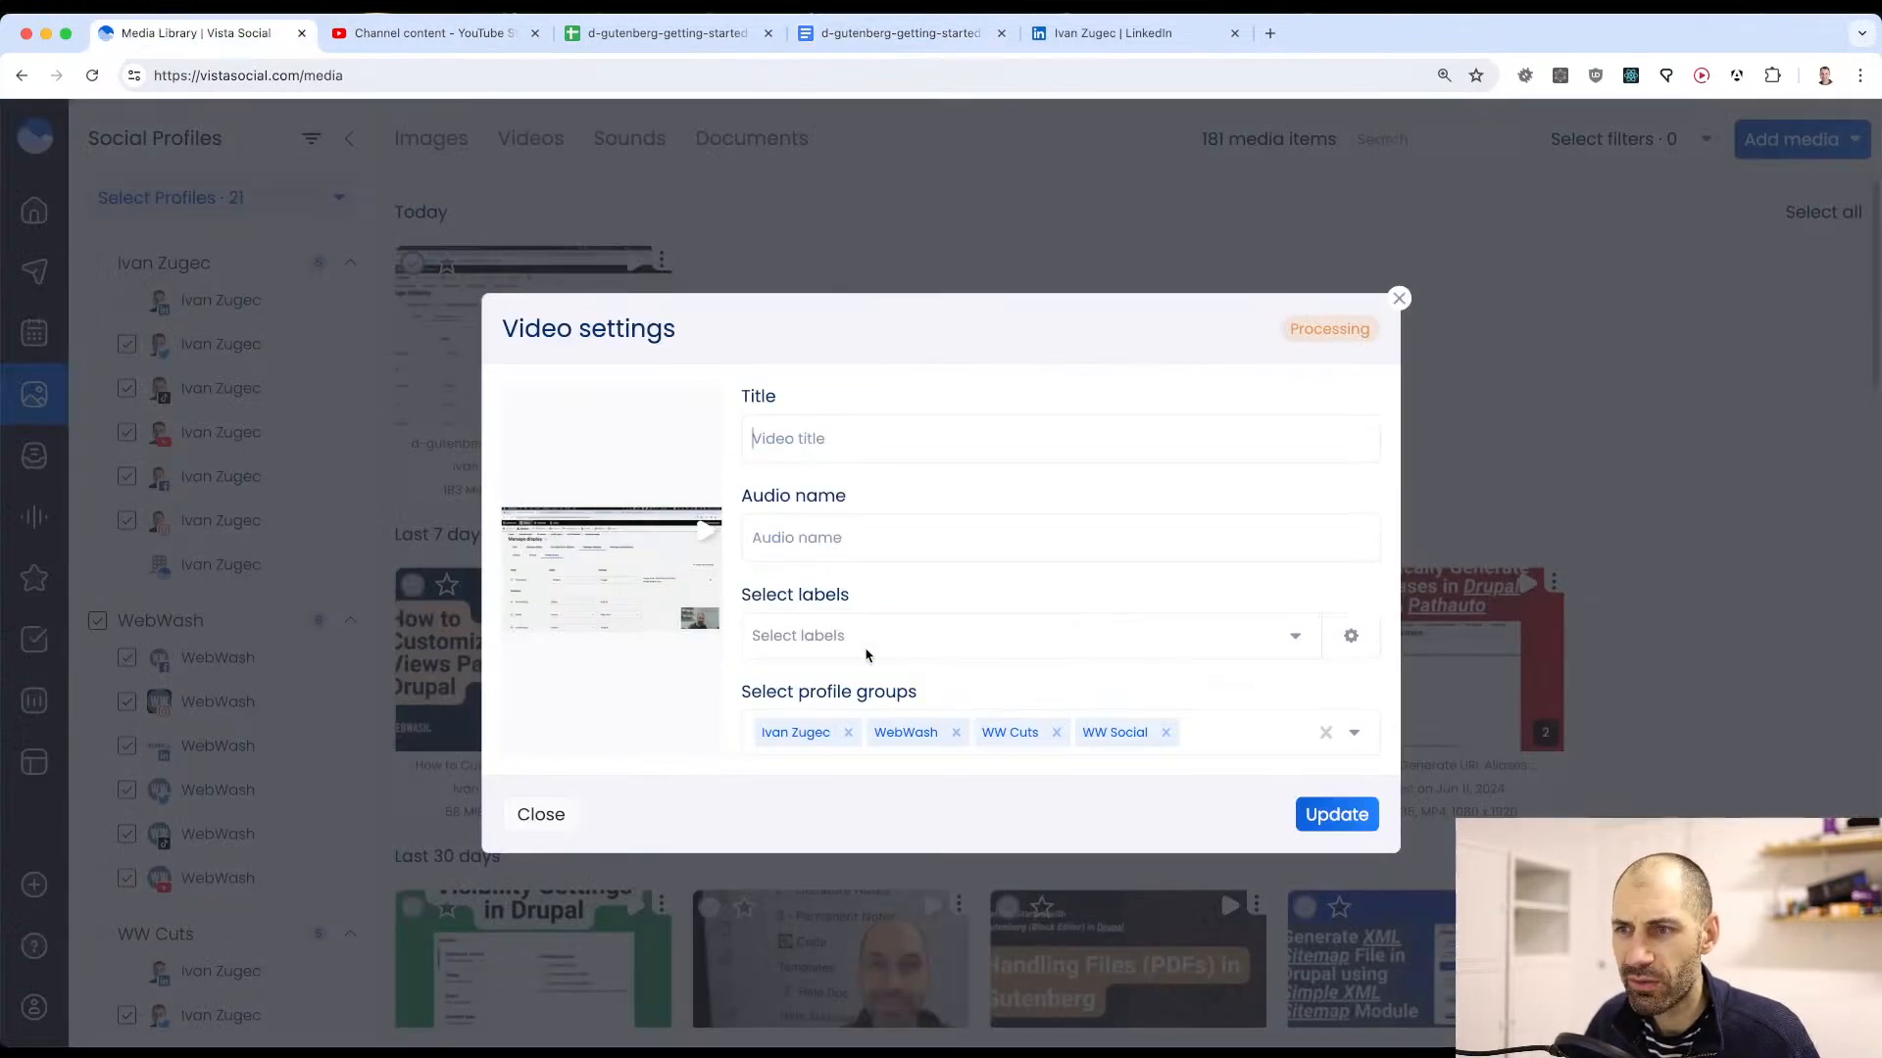
pyautogui.press('super+v')
pyautogui.click(1334, 813)
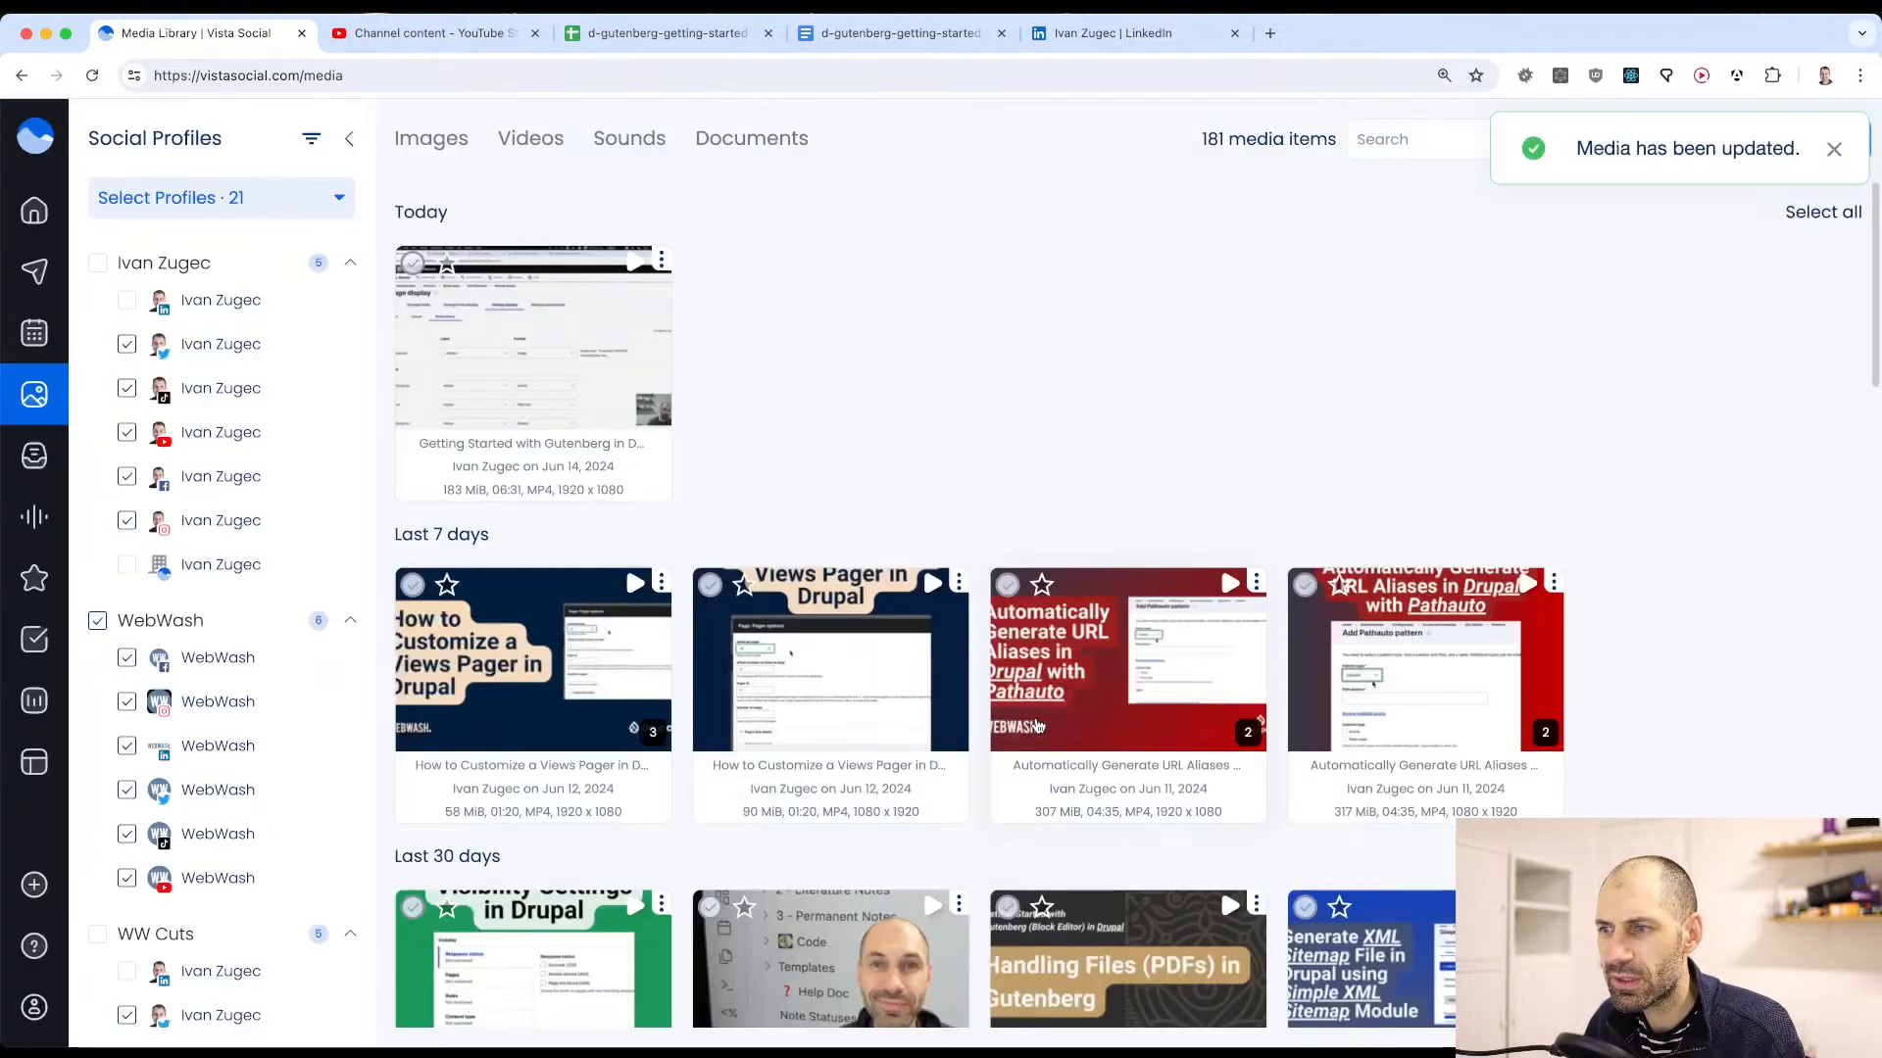
# Step: Choose custom thumbnail frame 1/30, the "Add Drupal blocks into Gutenberg" title card, for the uploaded 1.9 video
pyautogui.click(662, 260)
pyautogui.click(593, 343)
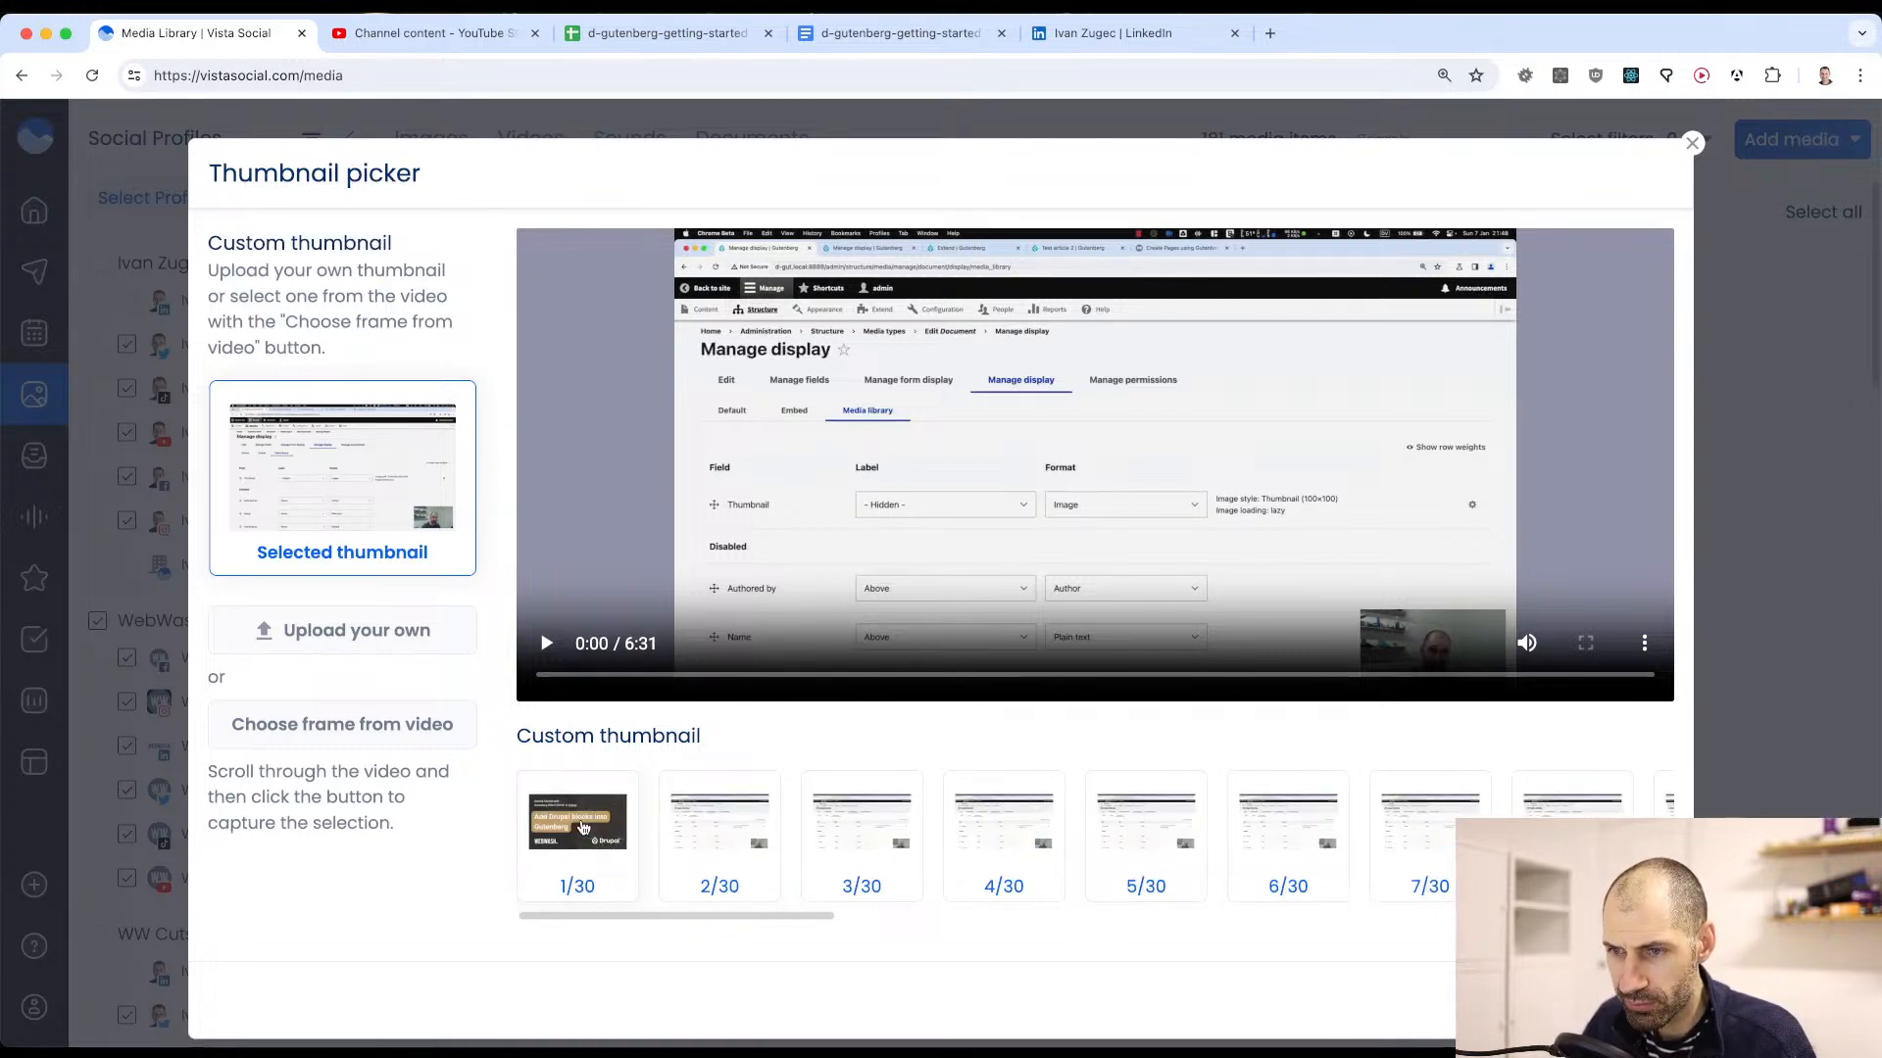
pyautogui.click(582, 828)
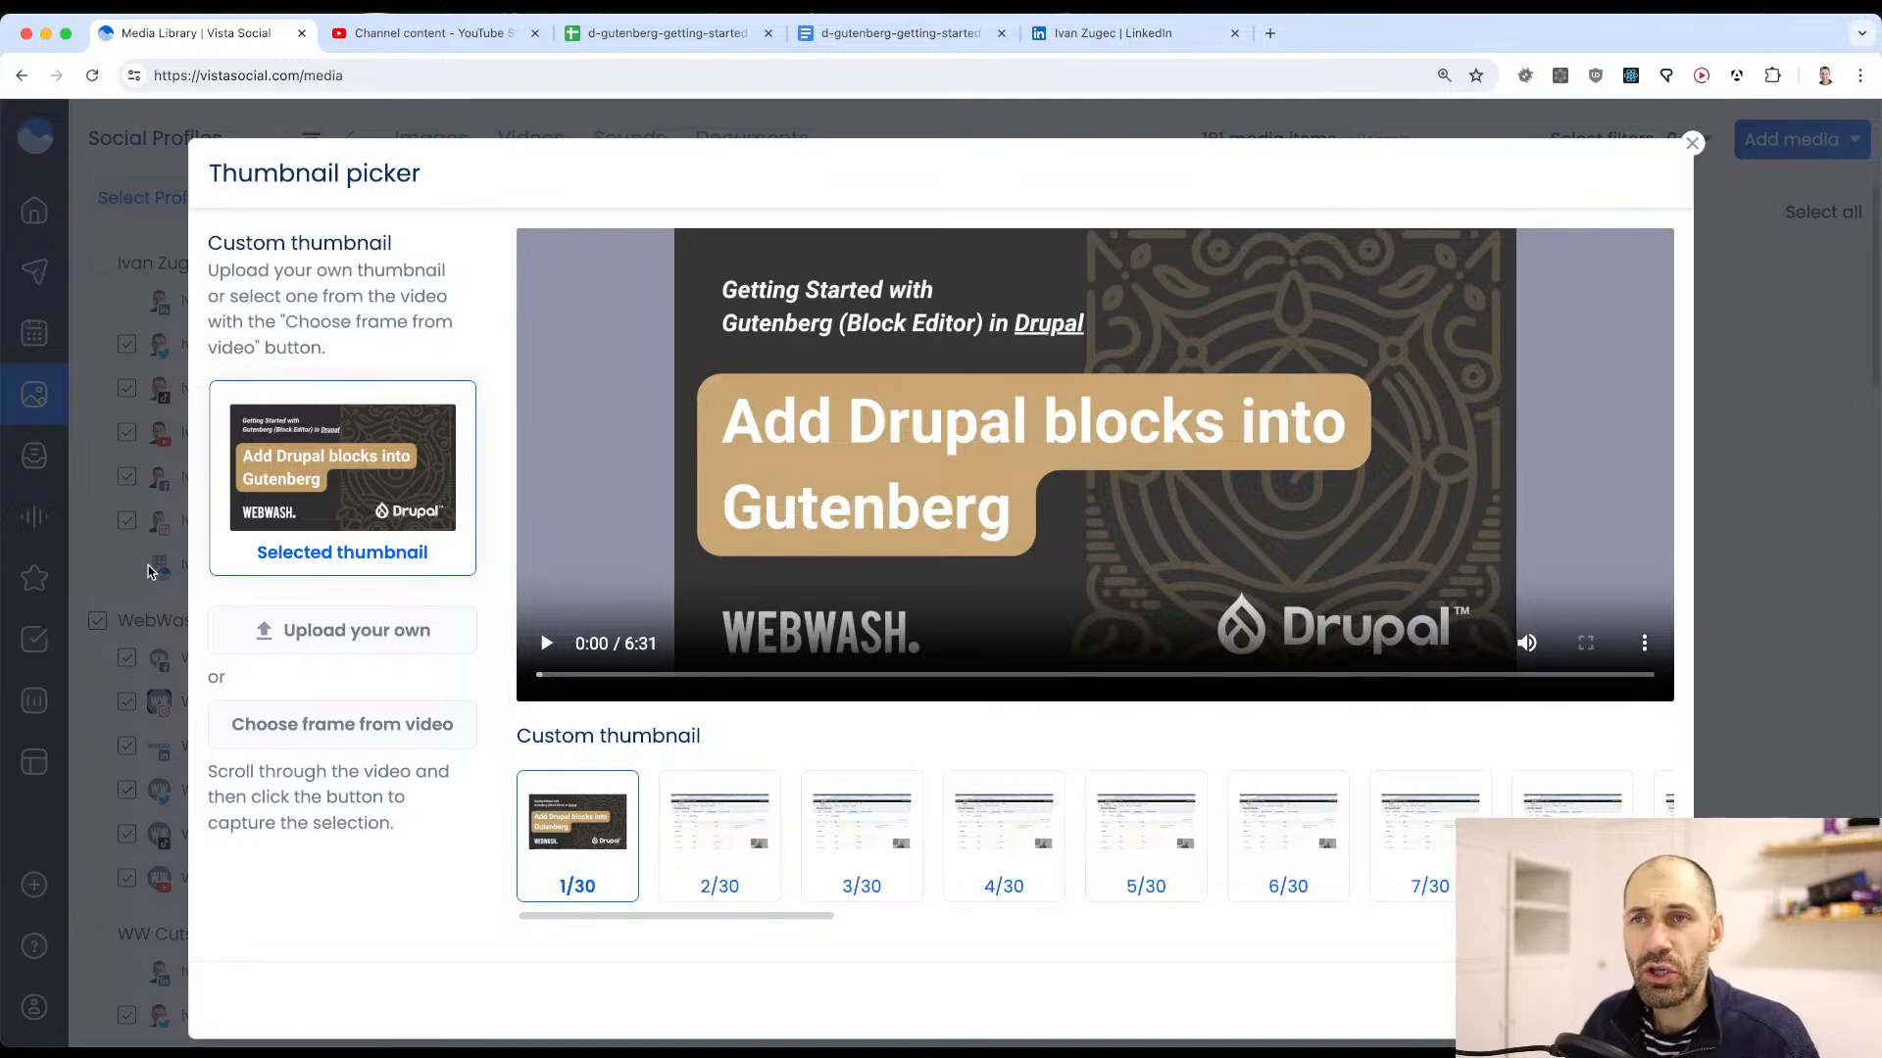
# Step: Check the tracking spreadsheet and the cuts document, and search the Vista Social media library for "gutenberg" to review the listed videos
pyautogui.click(683, 36)
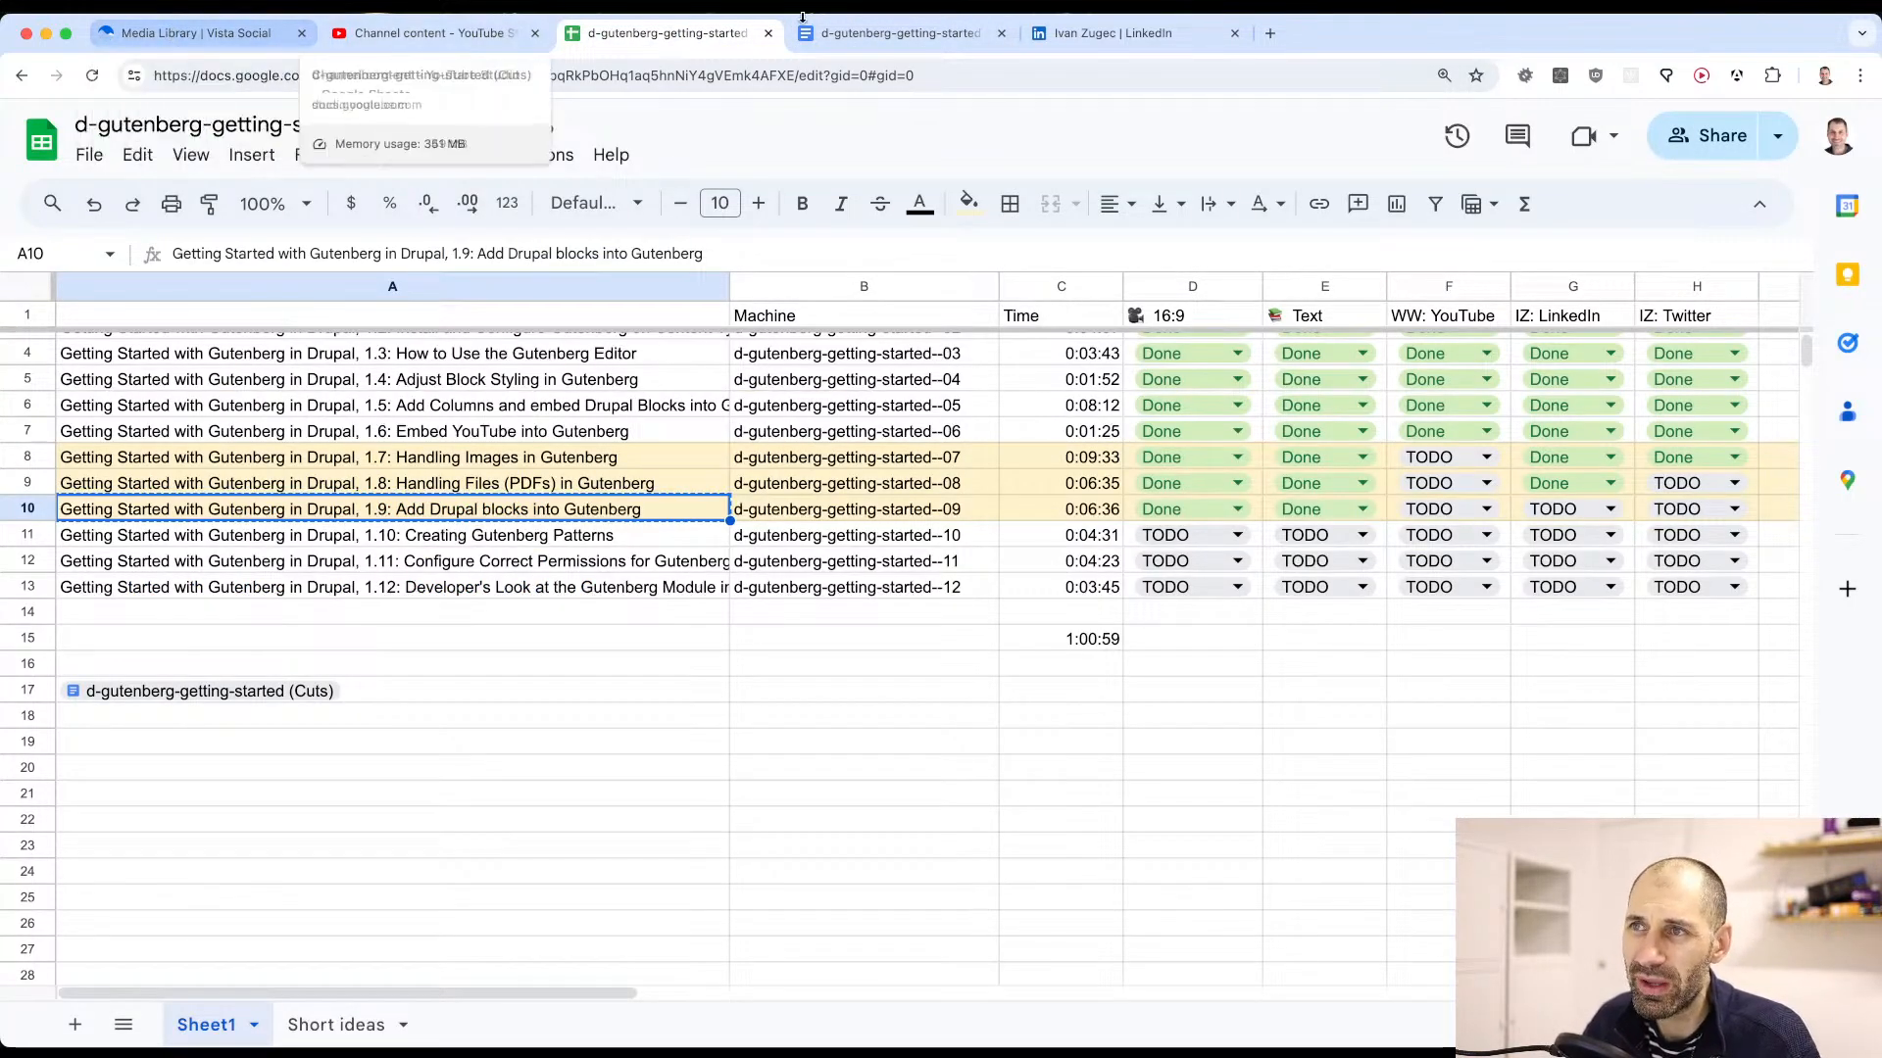
pyautogui.click(903, 32)
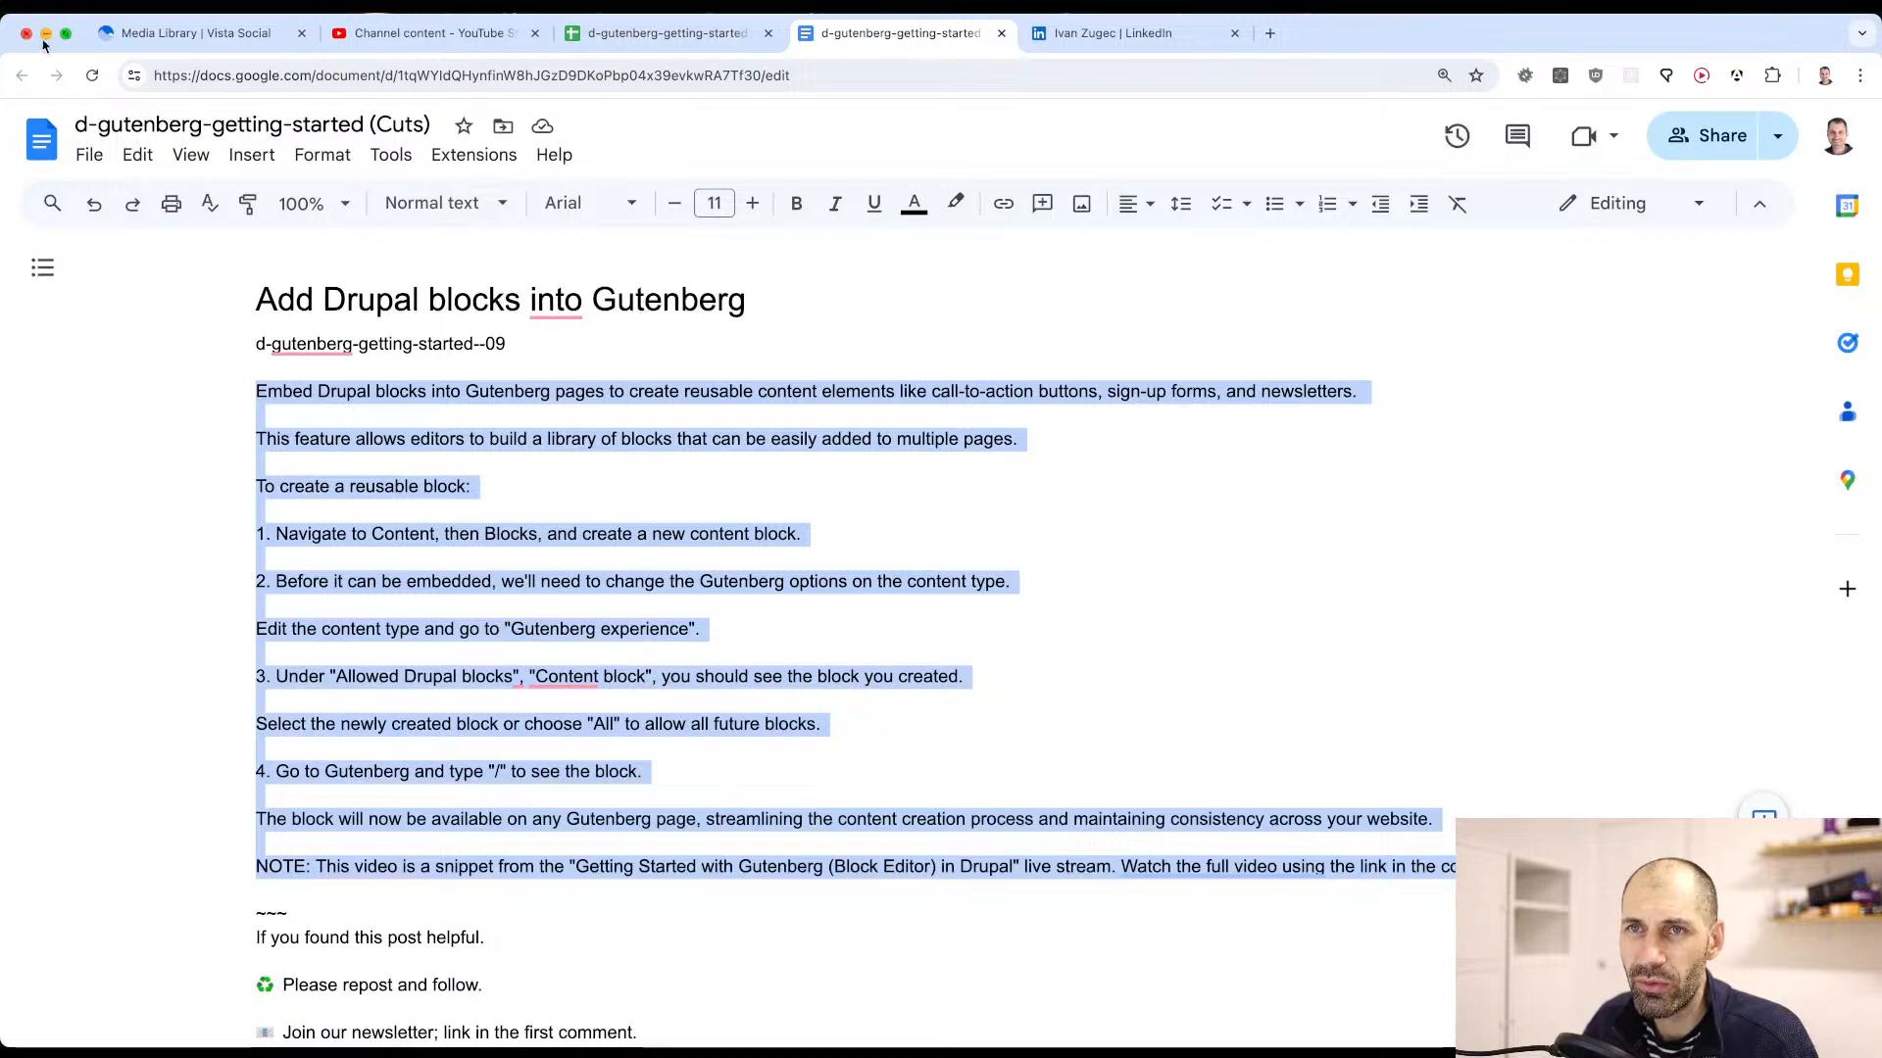
pyautogui.click(140, 32)
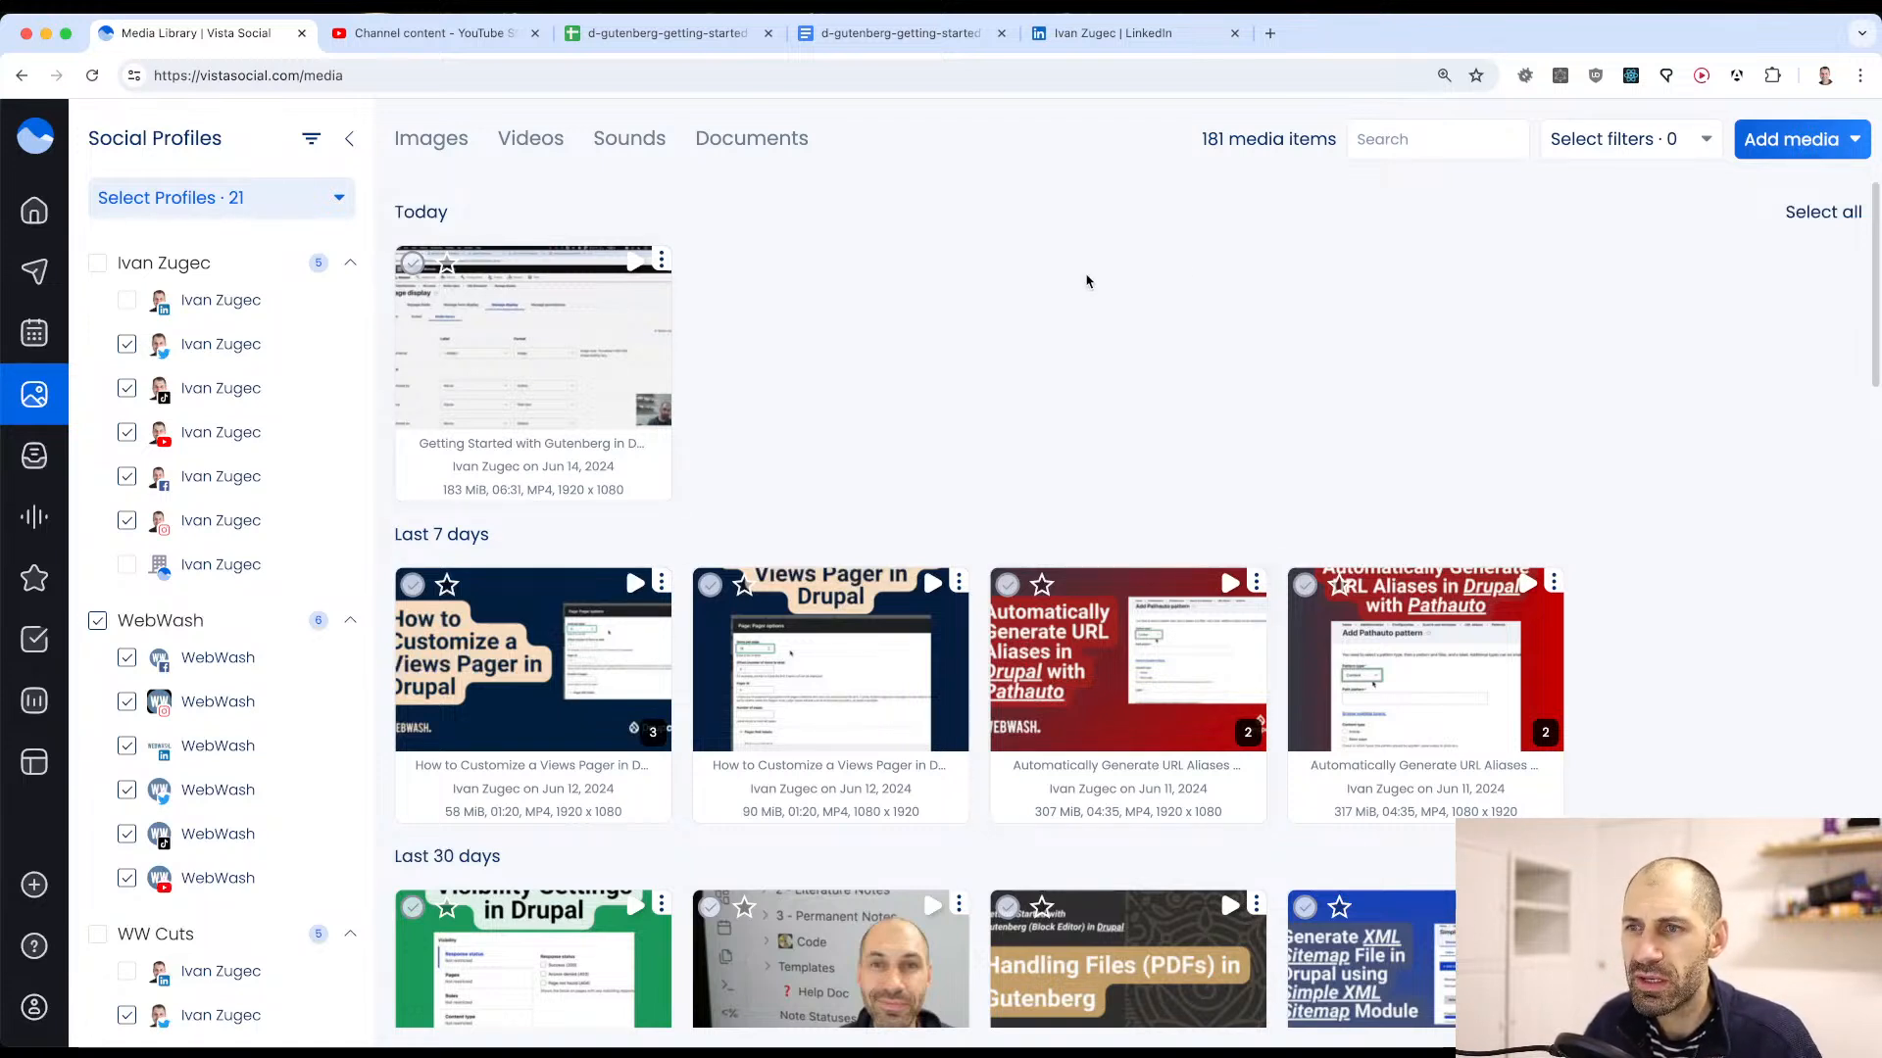
pyautogui.click(1425, 145)
pyautogui.write('gute')
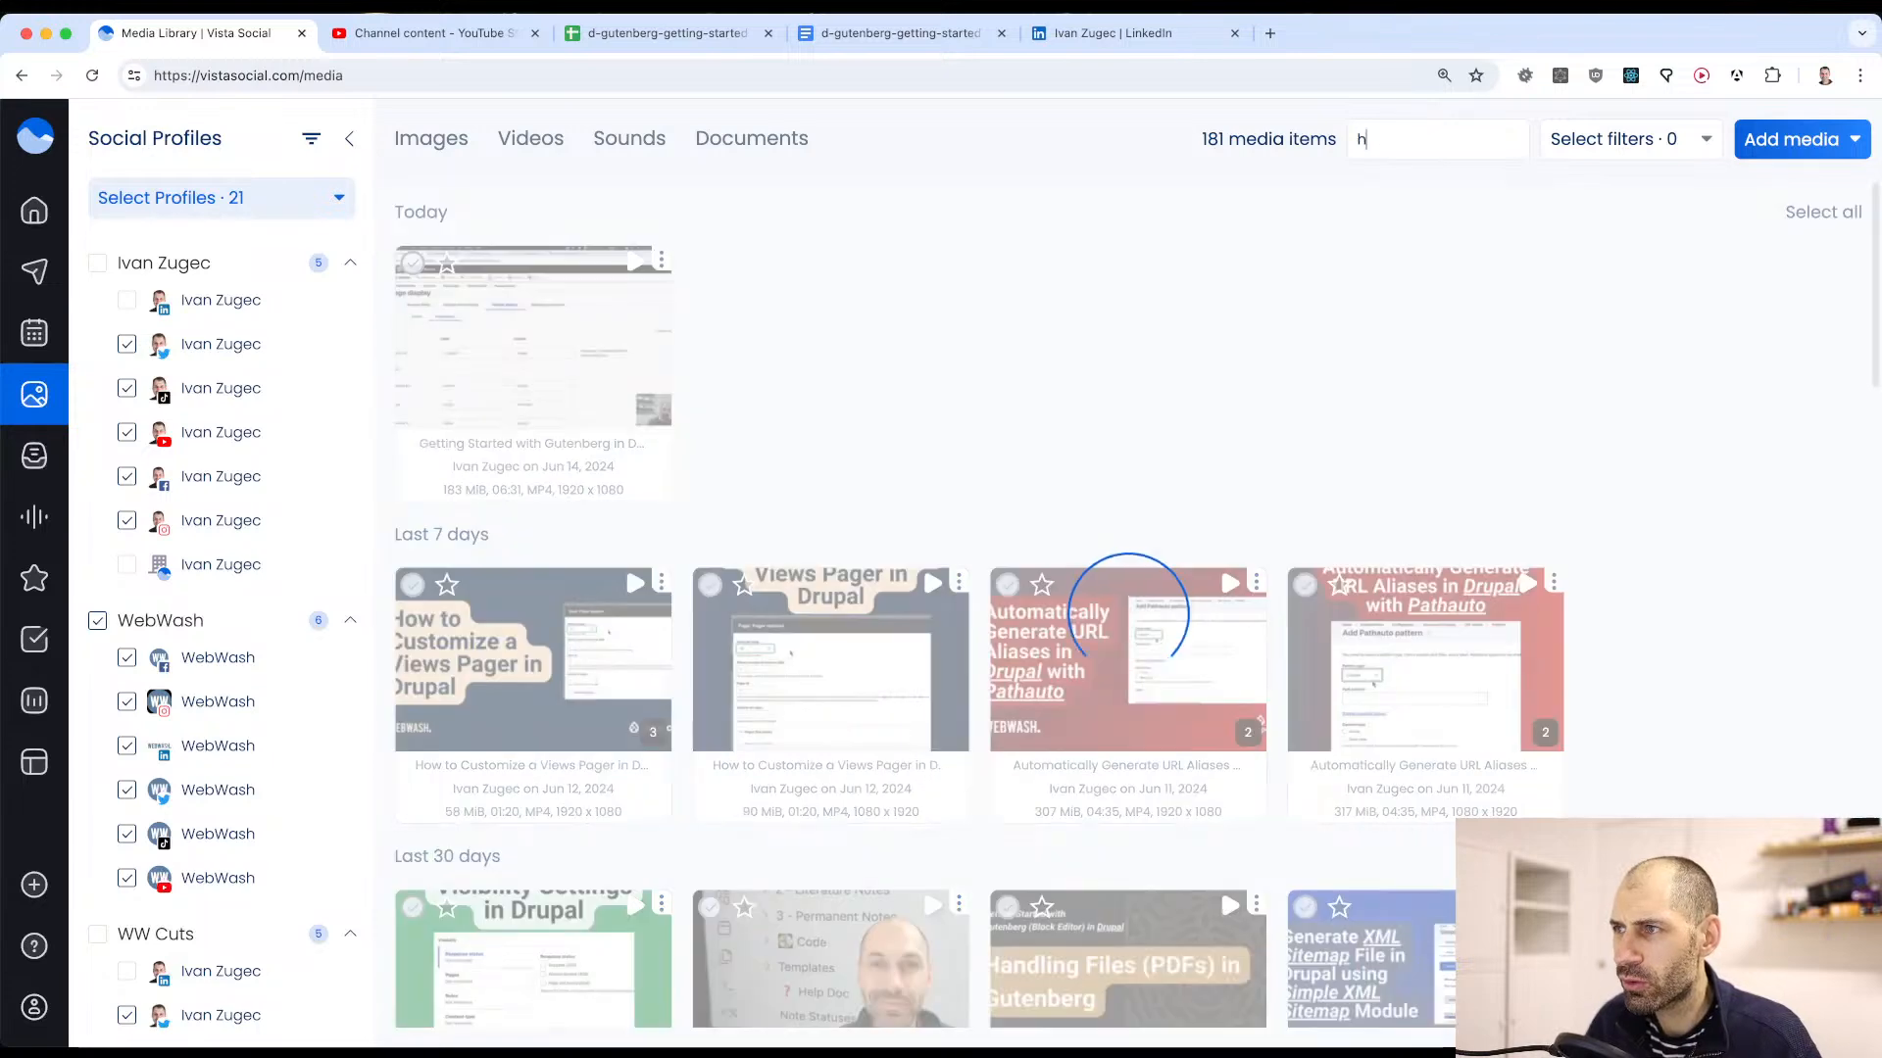
pyautogui.write('nberg')
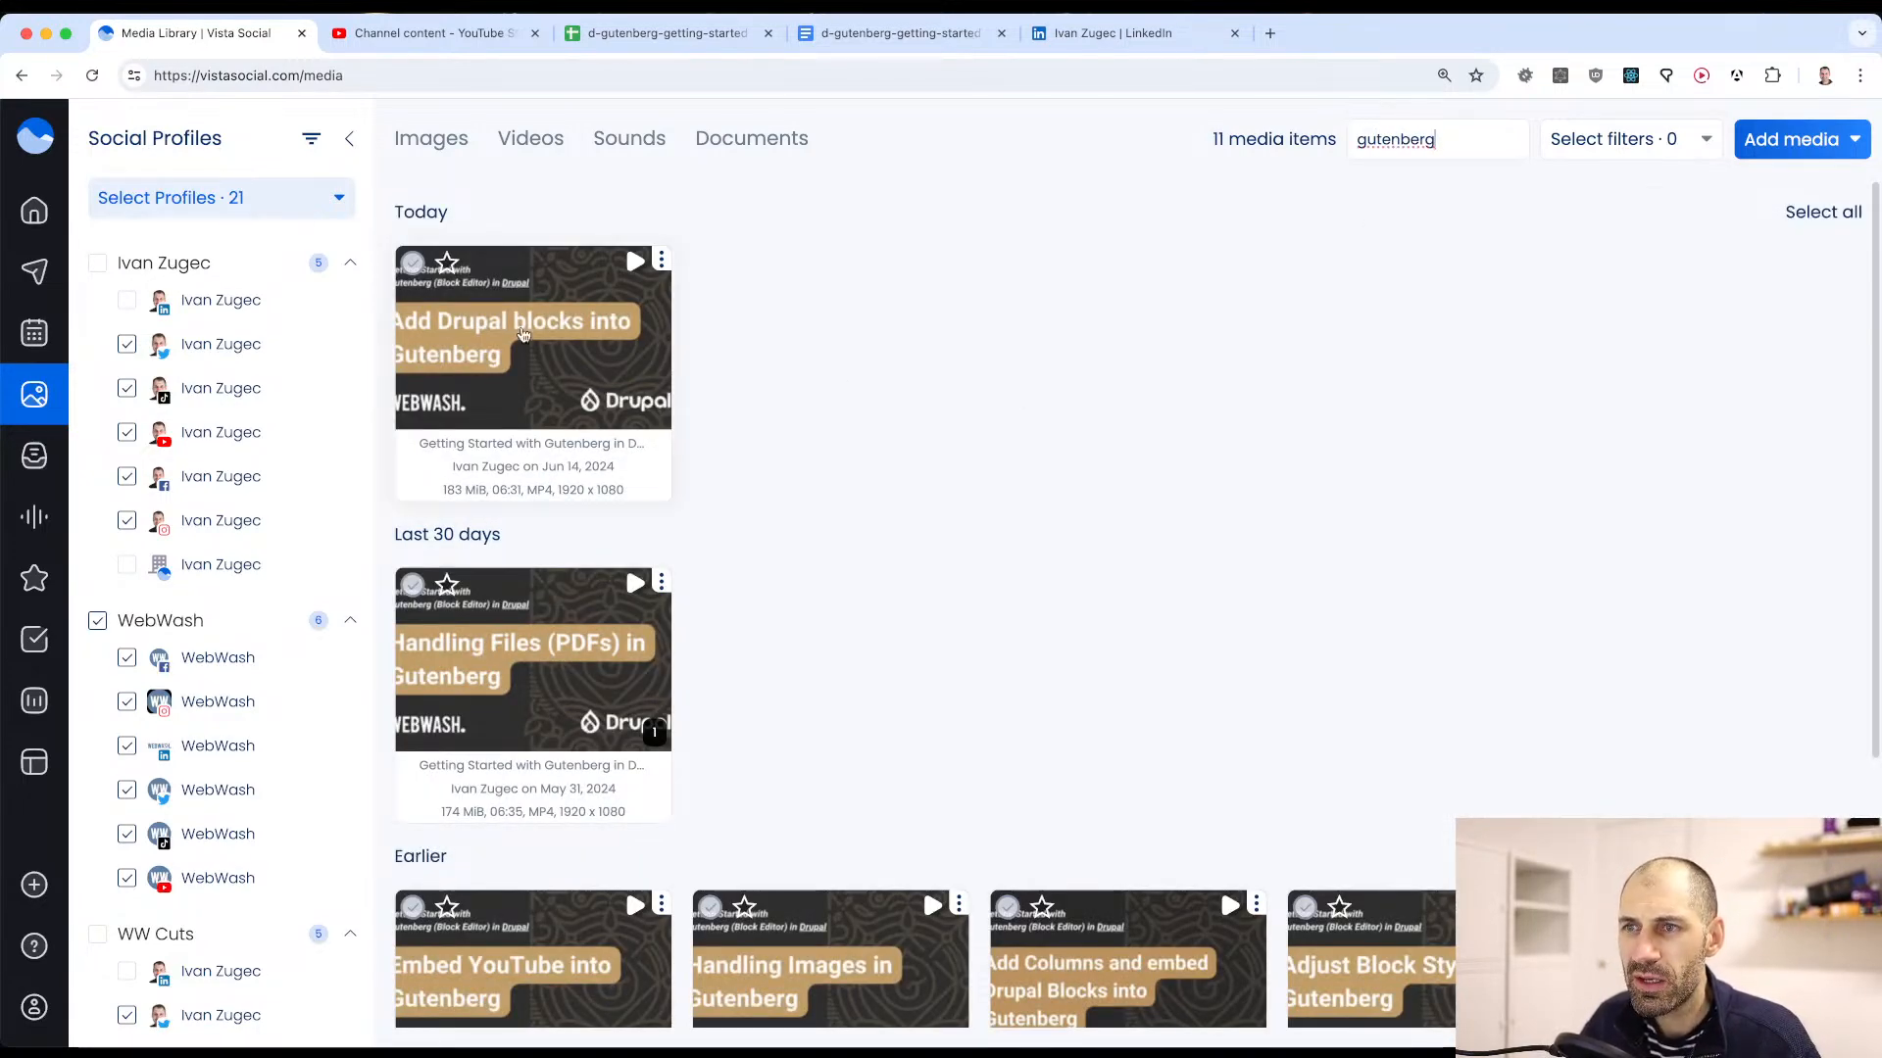
pyautogui.scroll(-2, 576, 378)
pyautogui.scroll(-2, 576, 378)
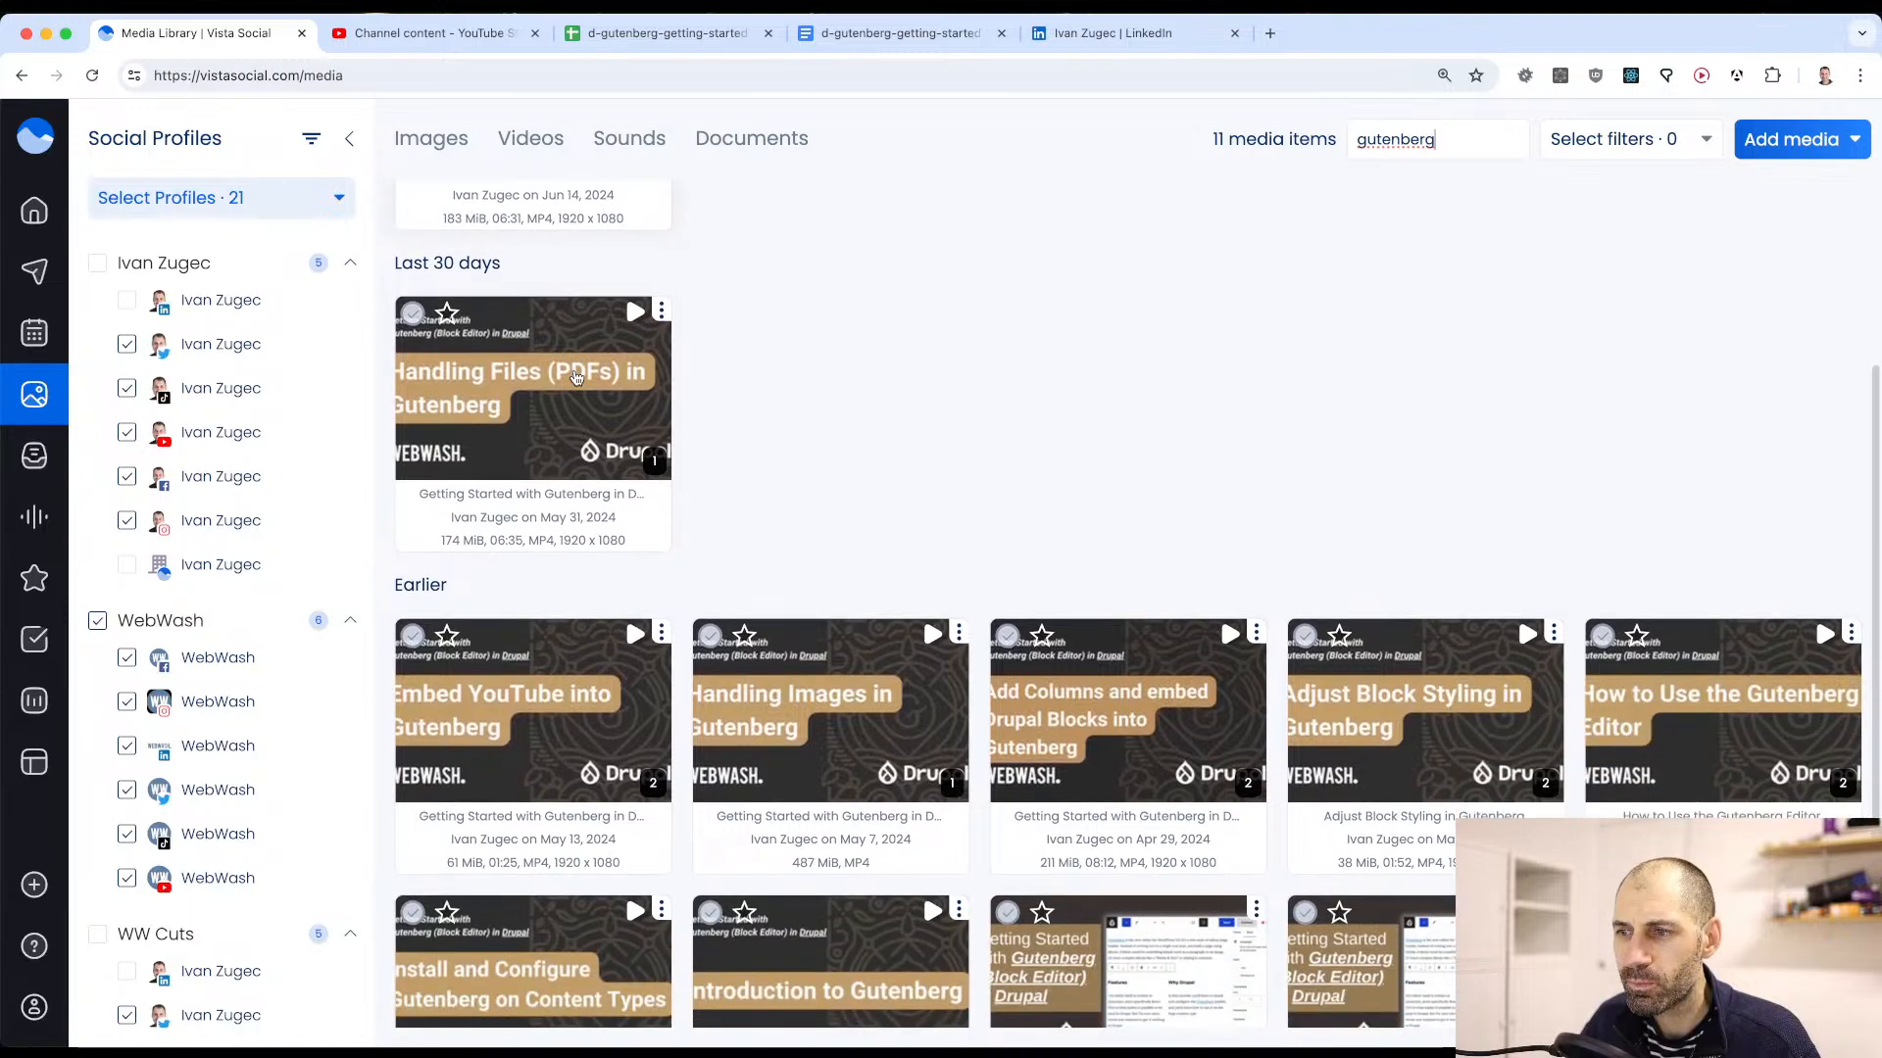
pyautogui.scroll(3, 576, 378)
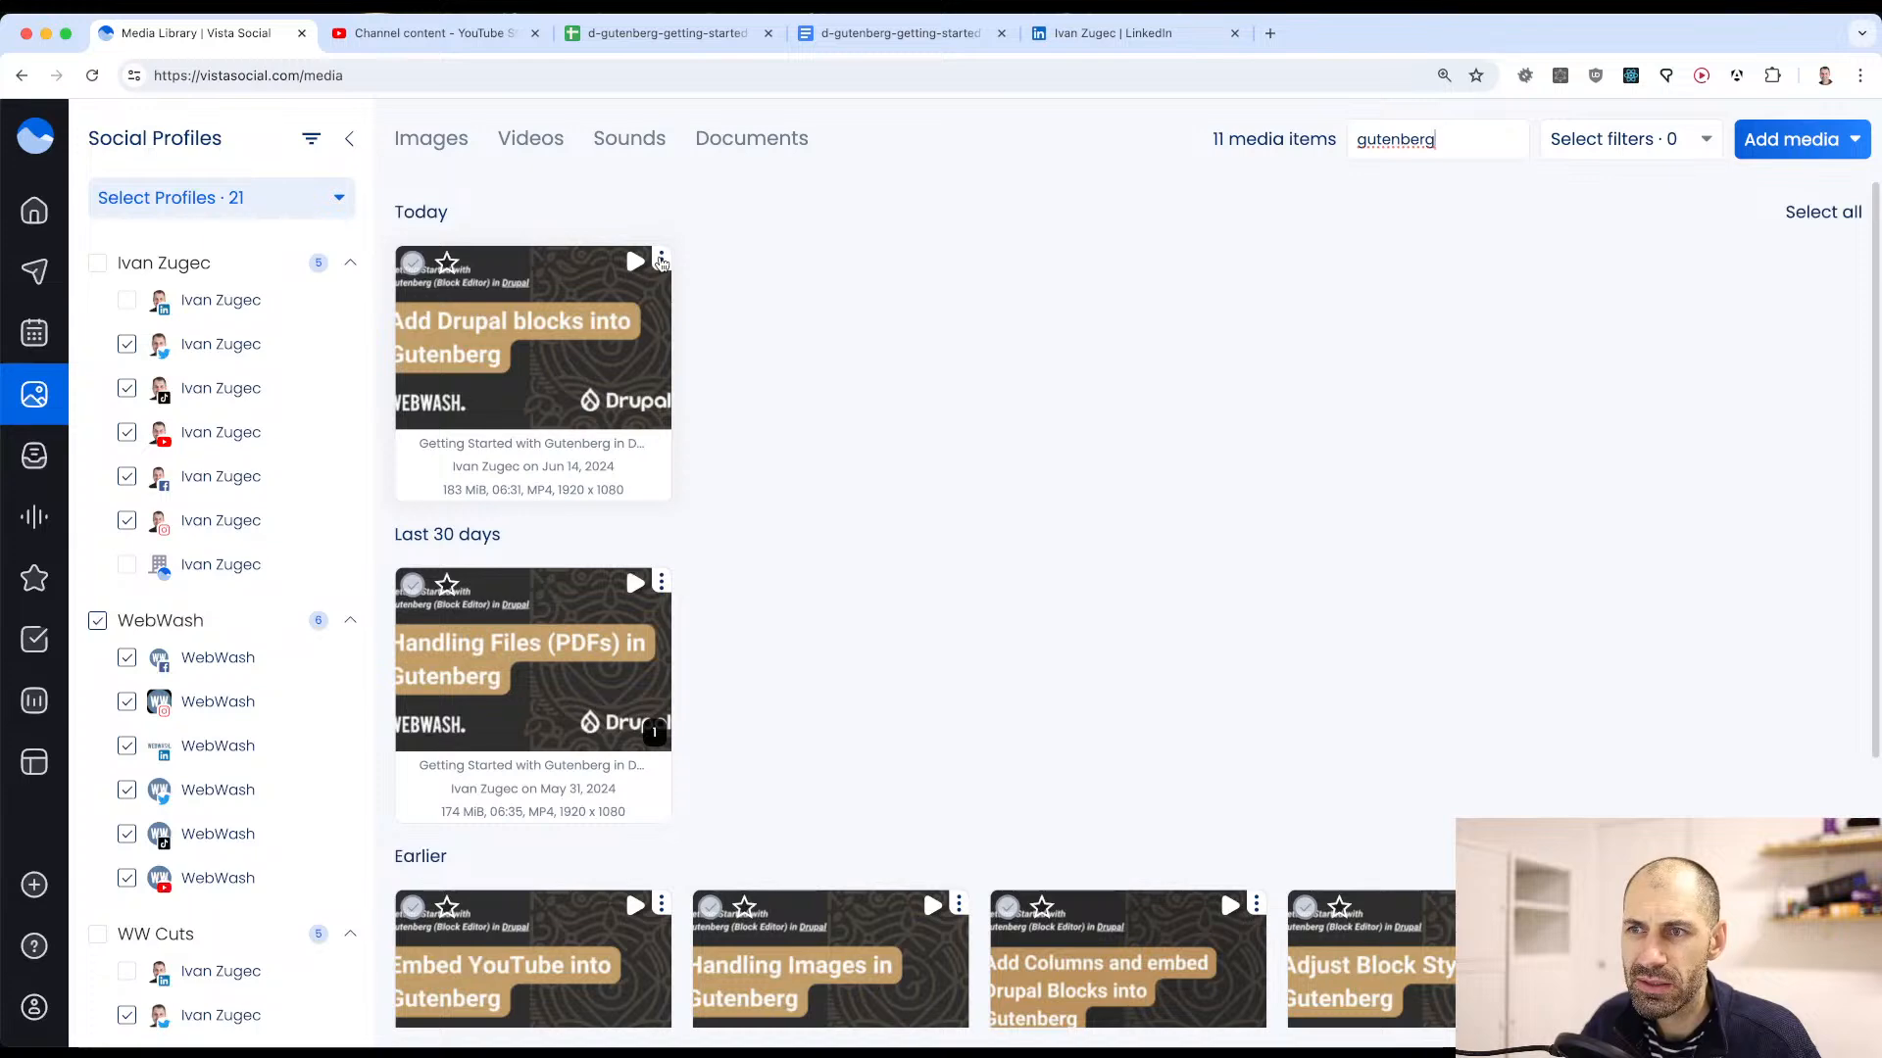
# Step: Open the published LinkedIn post of the "Handling Files (PDFs) in Gutenberg" video, copy its first comment, review its text and close it
pyautogui.click(654, 735)
pyautogui.scroll(-5, 1470, 546)
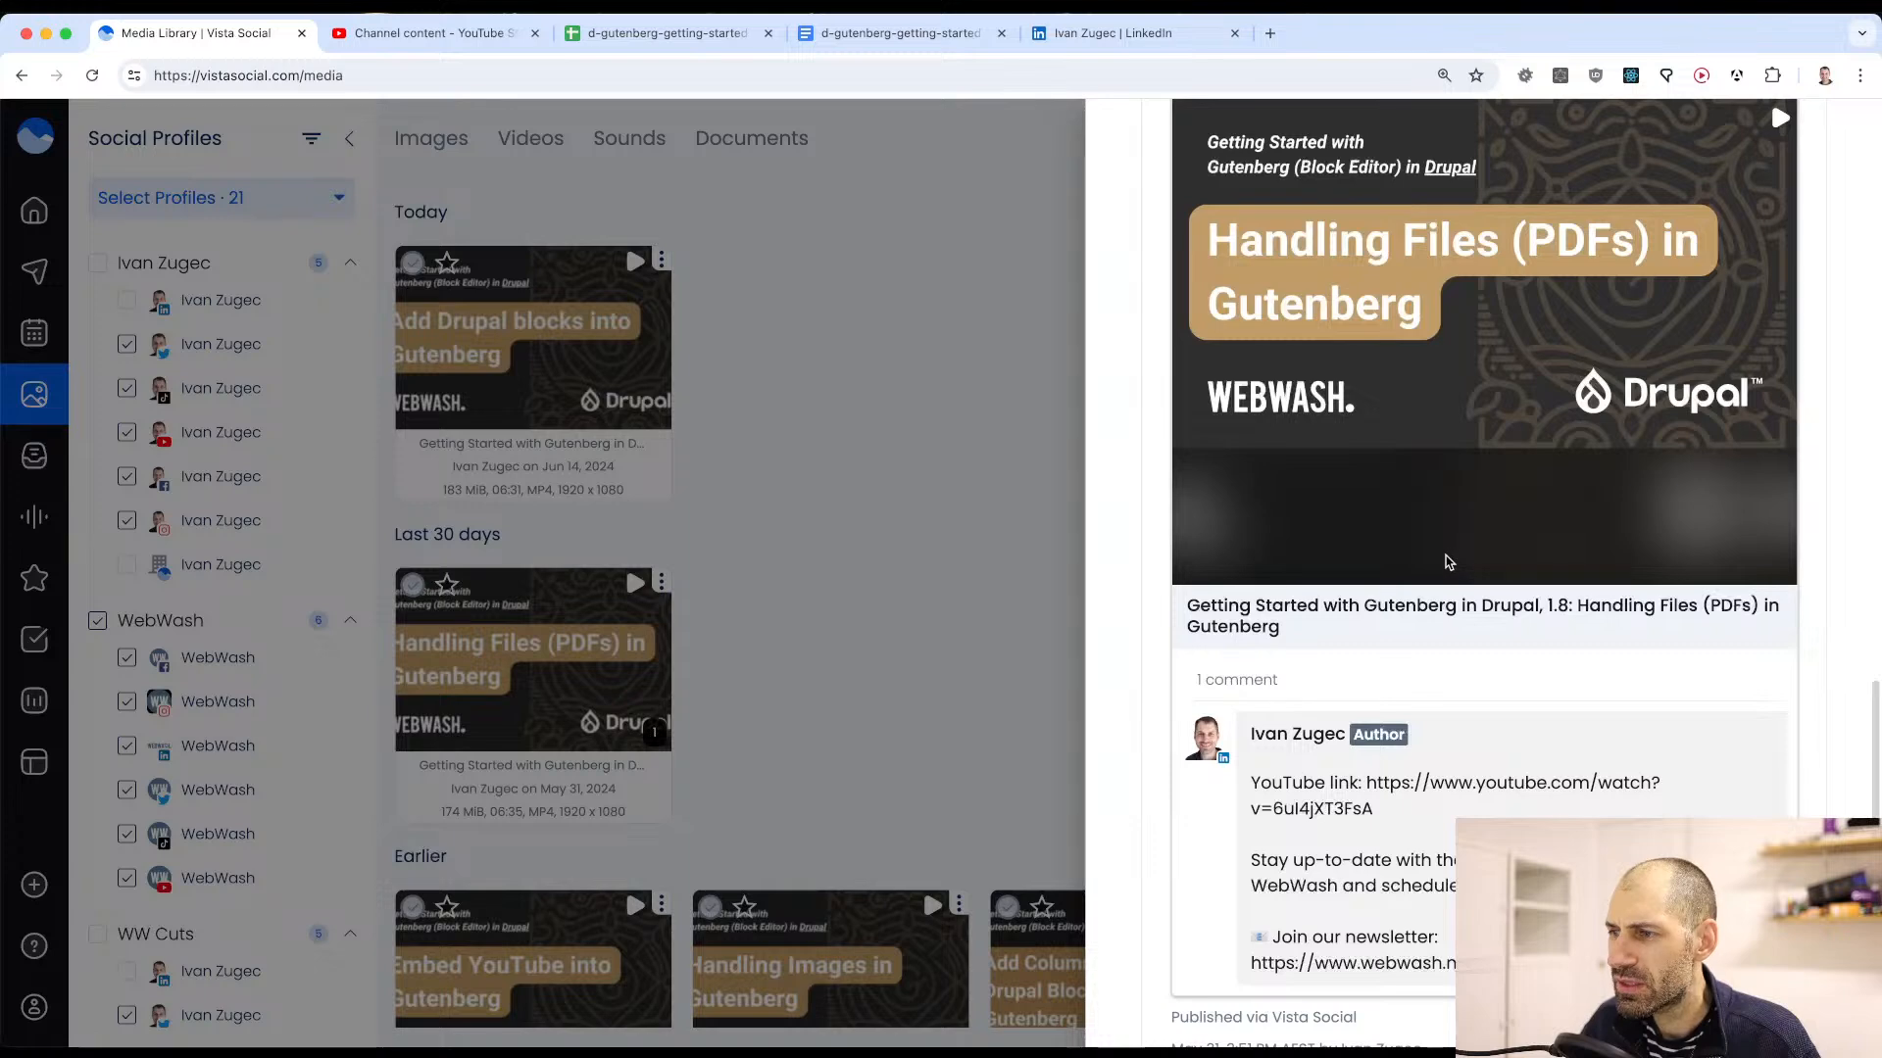
pyautogui.click(1260, 789)
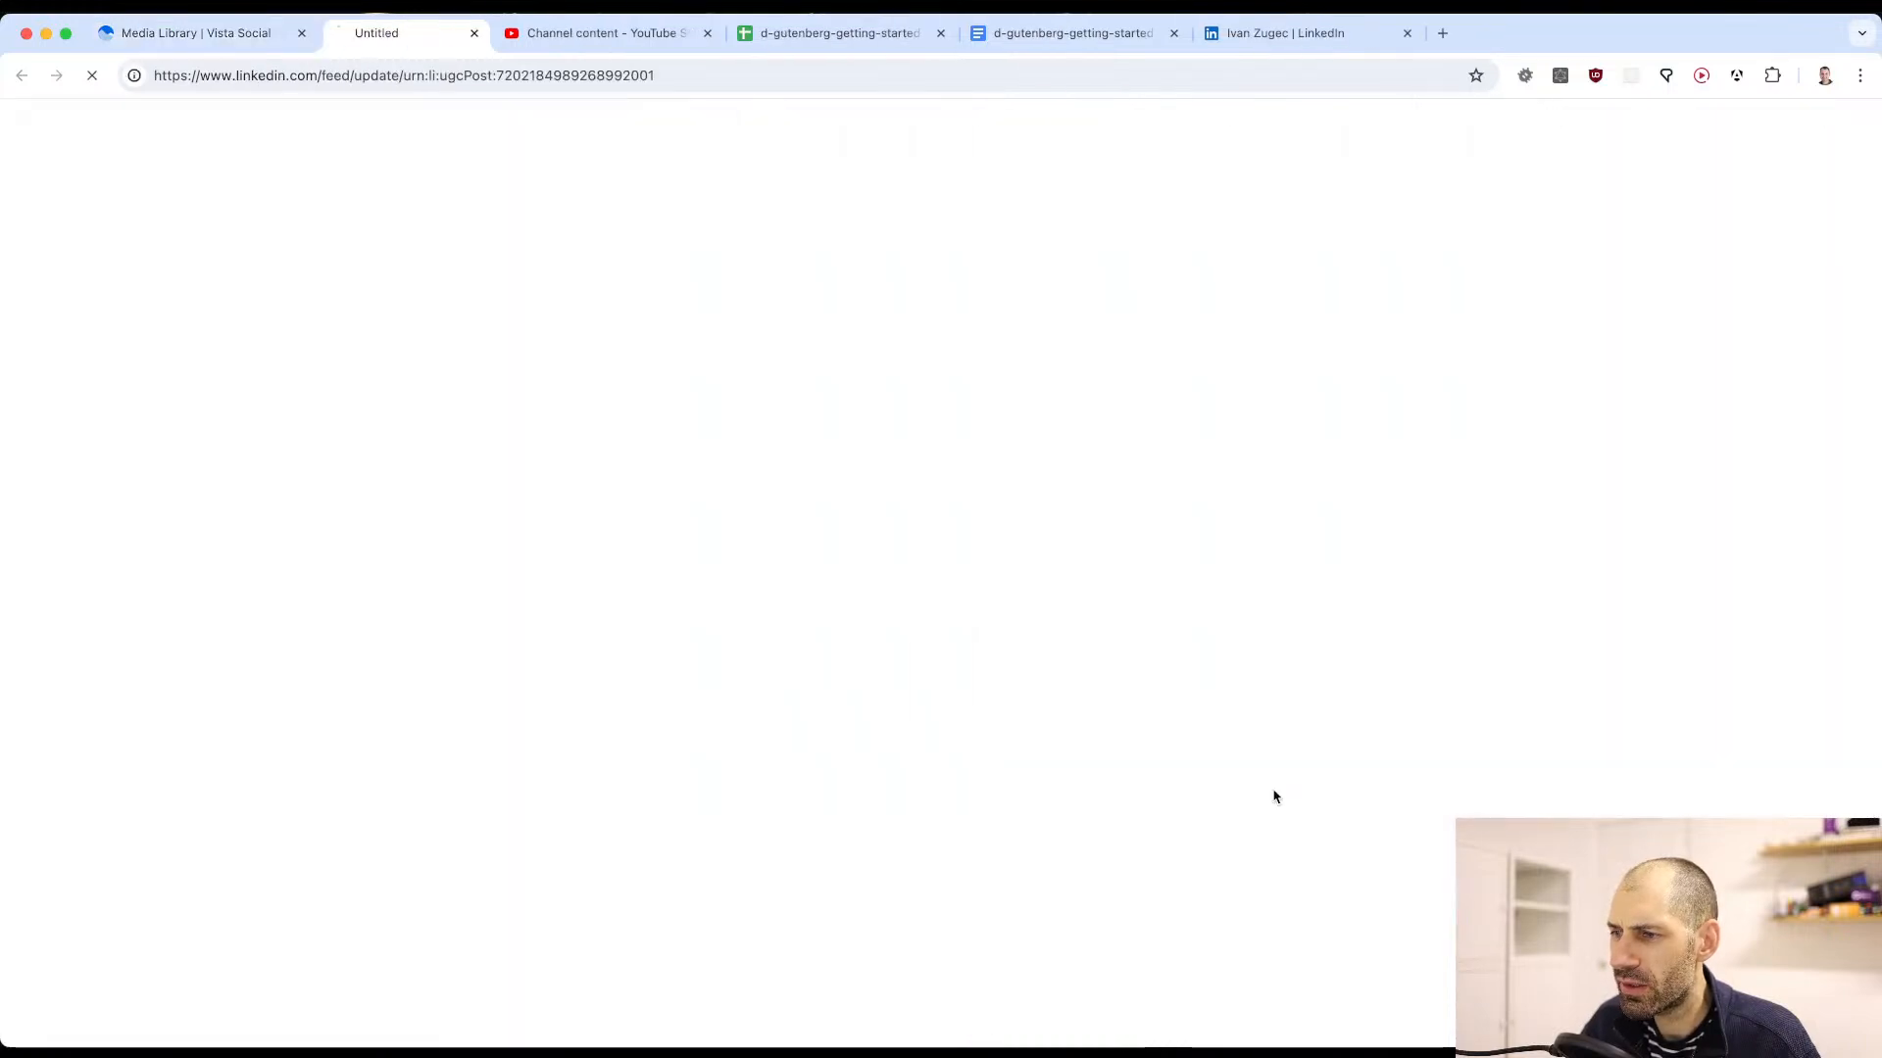
pyautogui.click(535, 33)
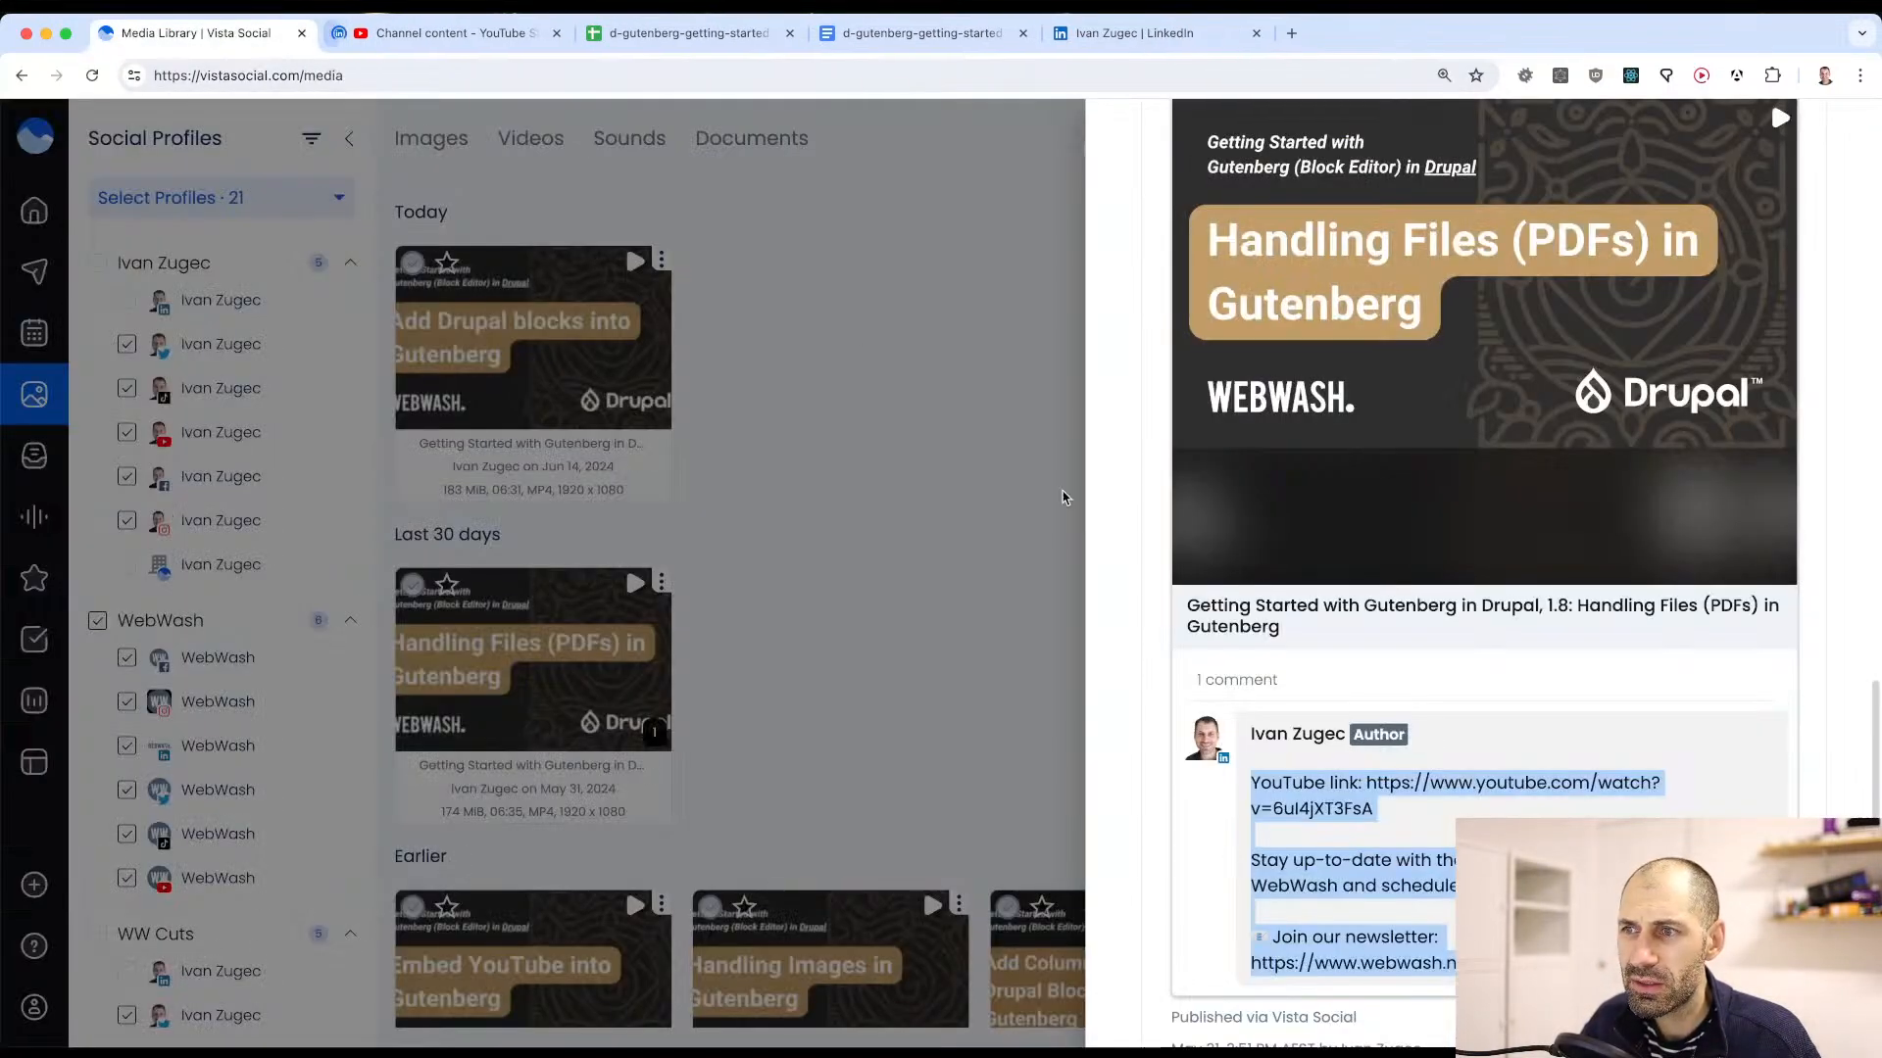
pyautogui.rightClick(1358, 777)
pyautogui.click(1385, 768)
pyautogui.scroll(10, 1388, 574)
pyautogui.scroll(-3, 1388, 574)
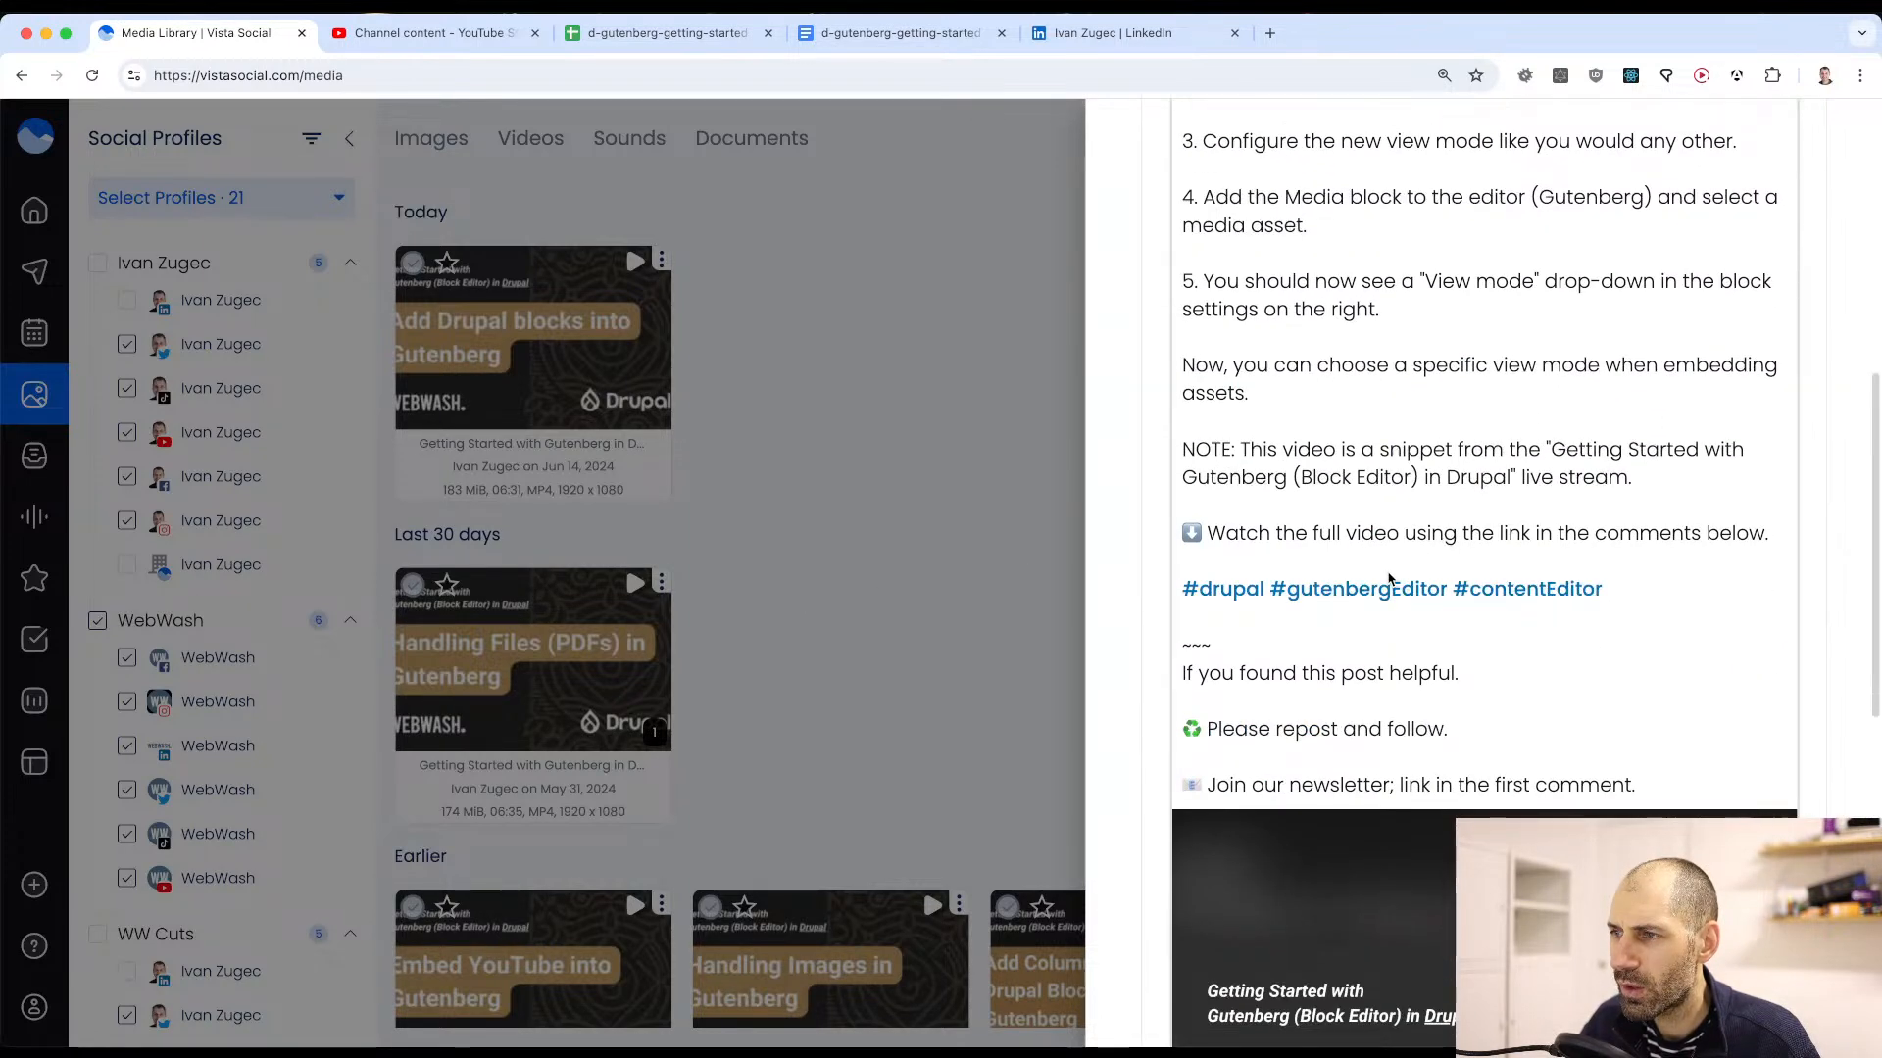
pyautogui.scroll(8, 1388, 578)
pyautogui.scroll(-7, 1387, 578)
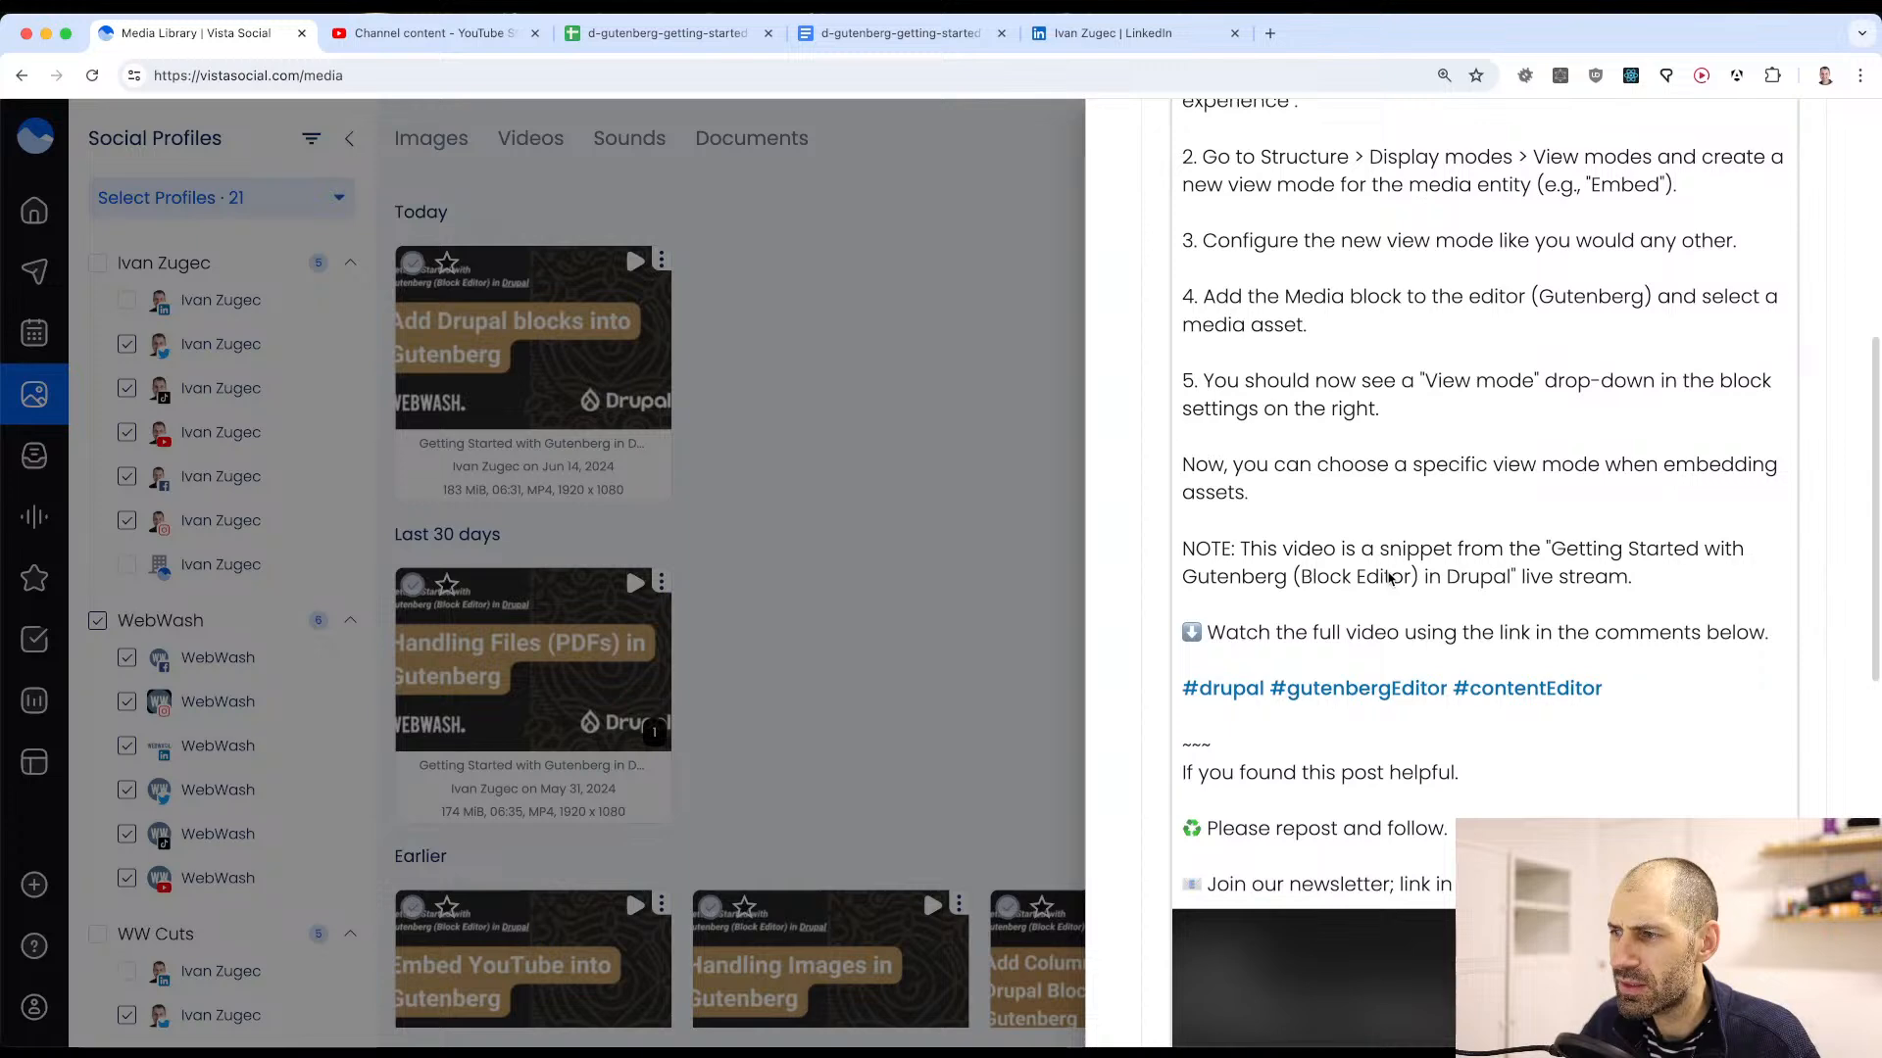
pyautogui.scroll(6, 1388, 579)
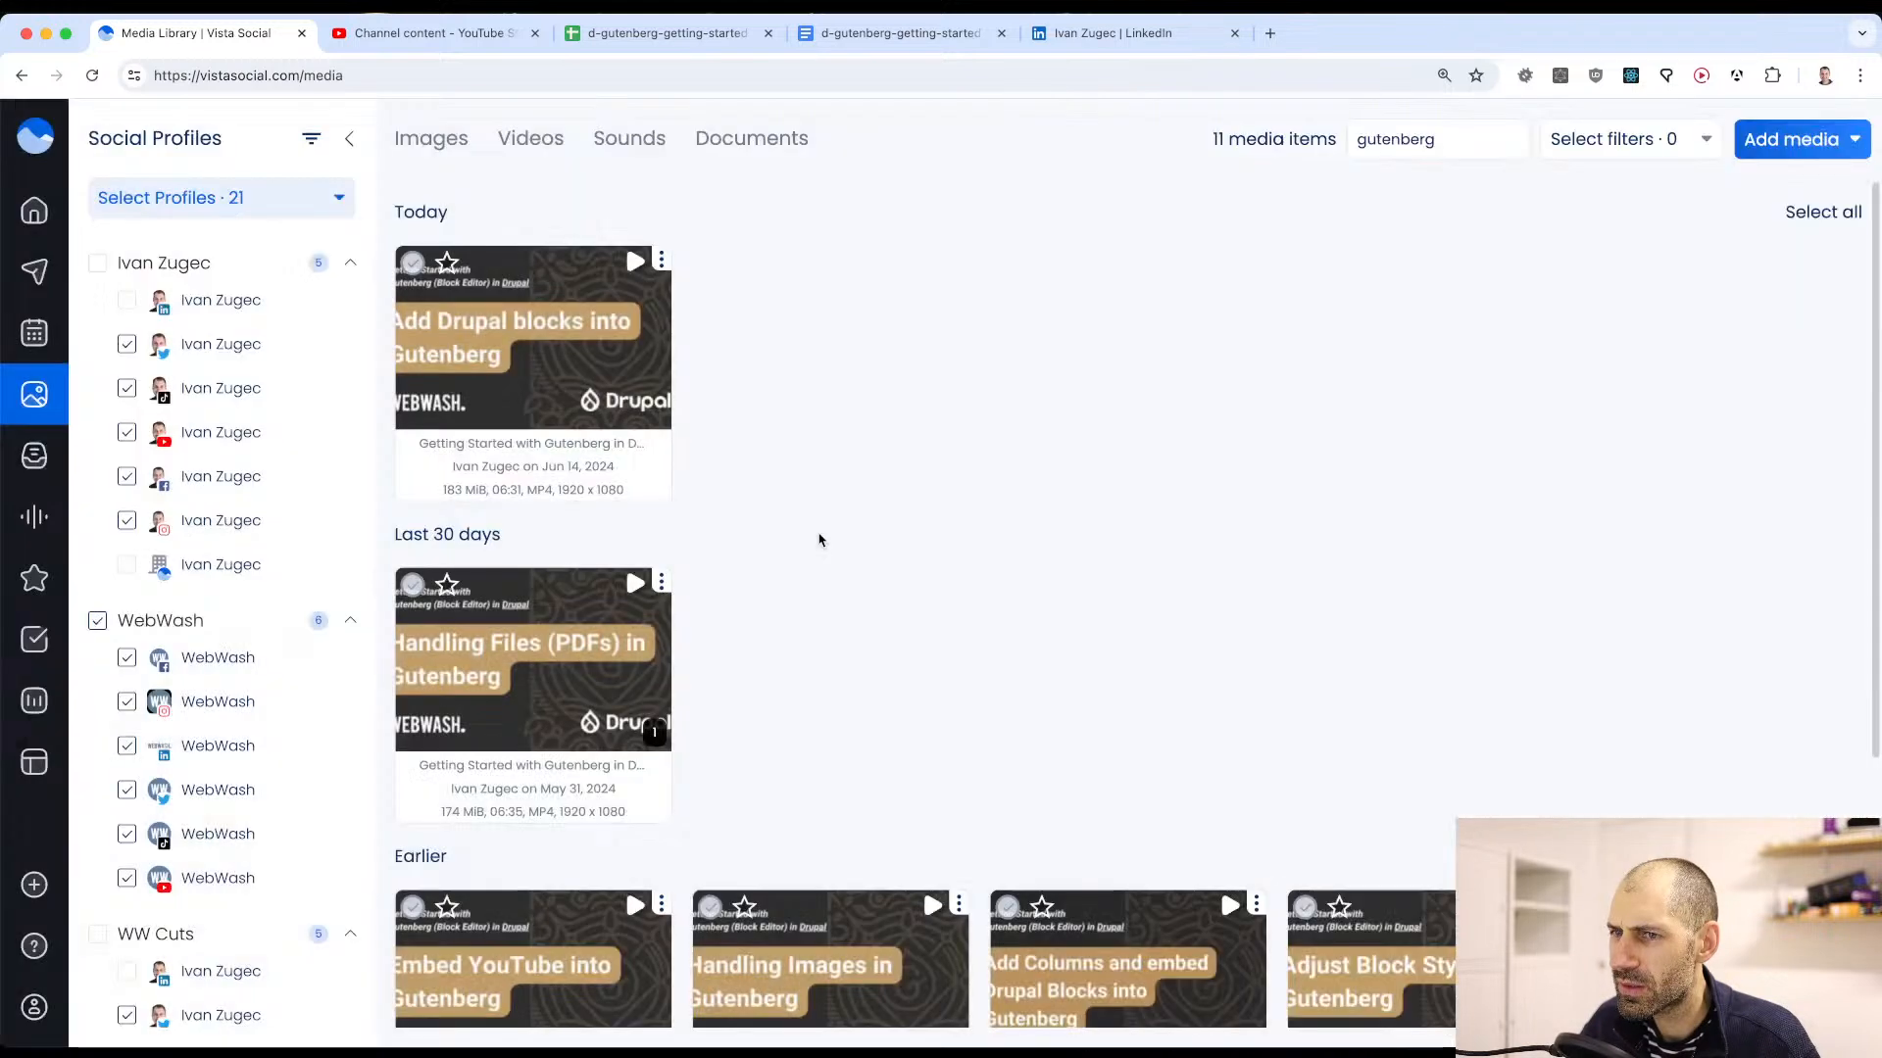
pyautogui.click(823, 539)
# Step: Create a post from the "Add Drupal blocks into Gutenberg" video with only the personal LinkedIn profile of the WW Cuts group selected
pyautogui.click(662, 259)
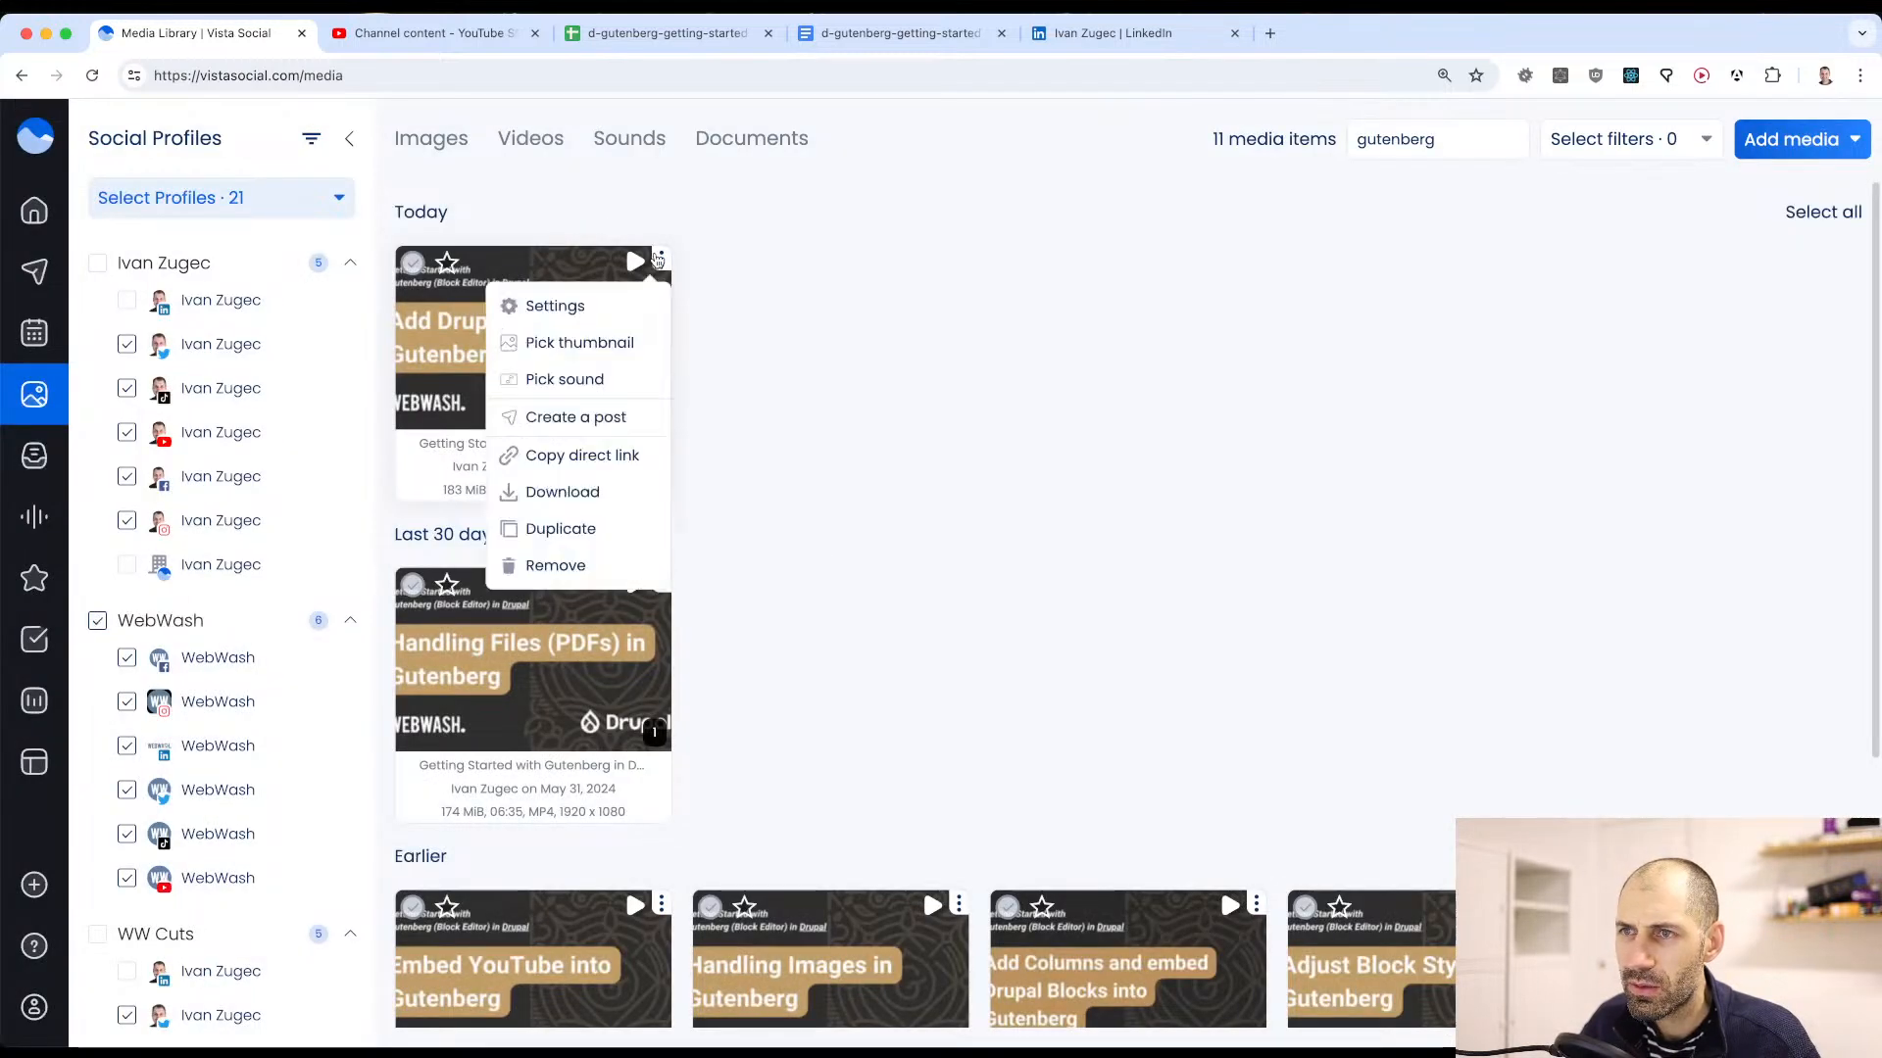
pyautogui.click(569, 420)
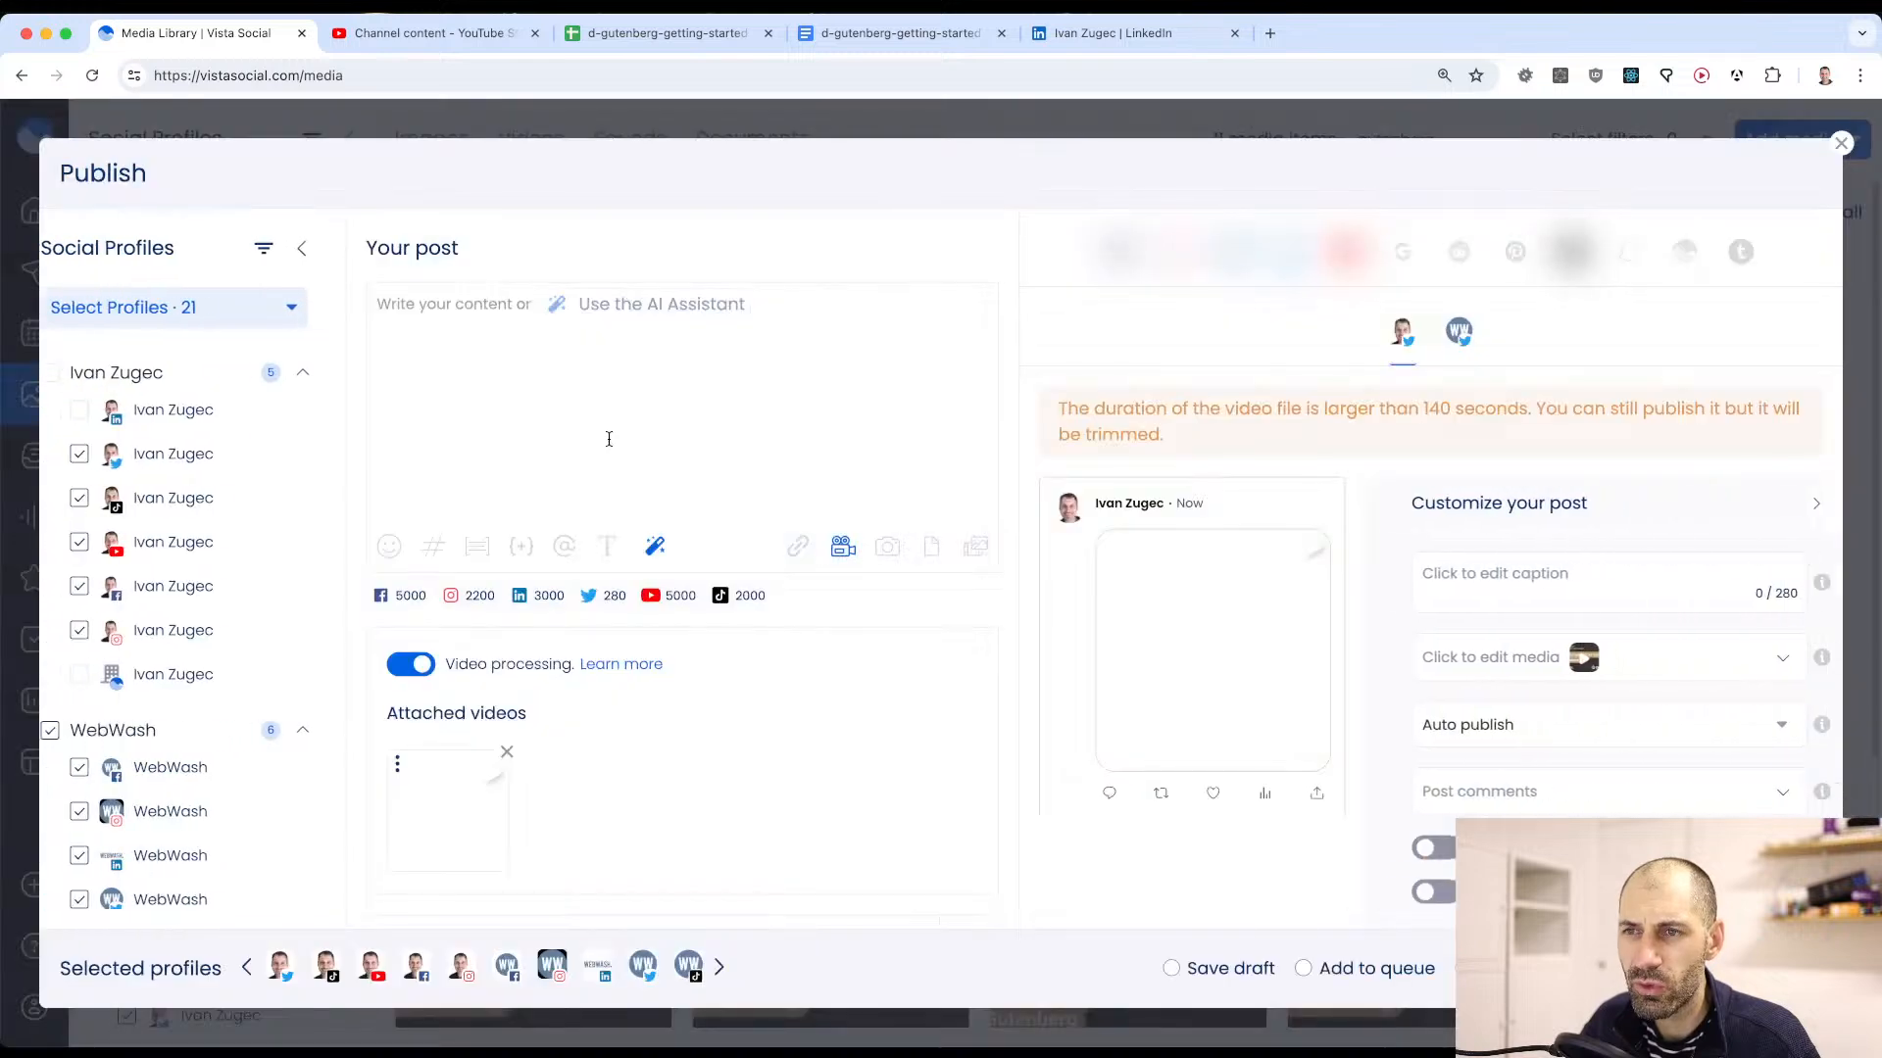
pyautogui.click(66, 374)
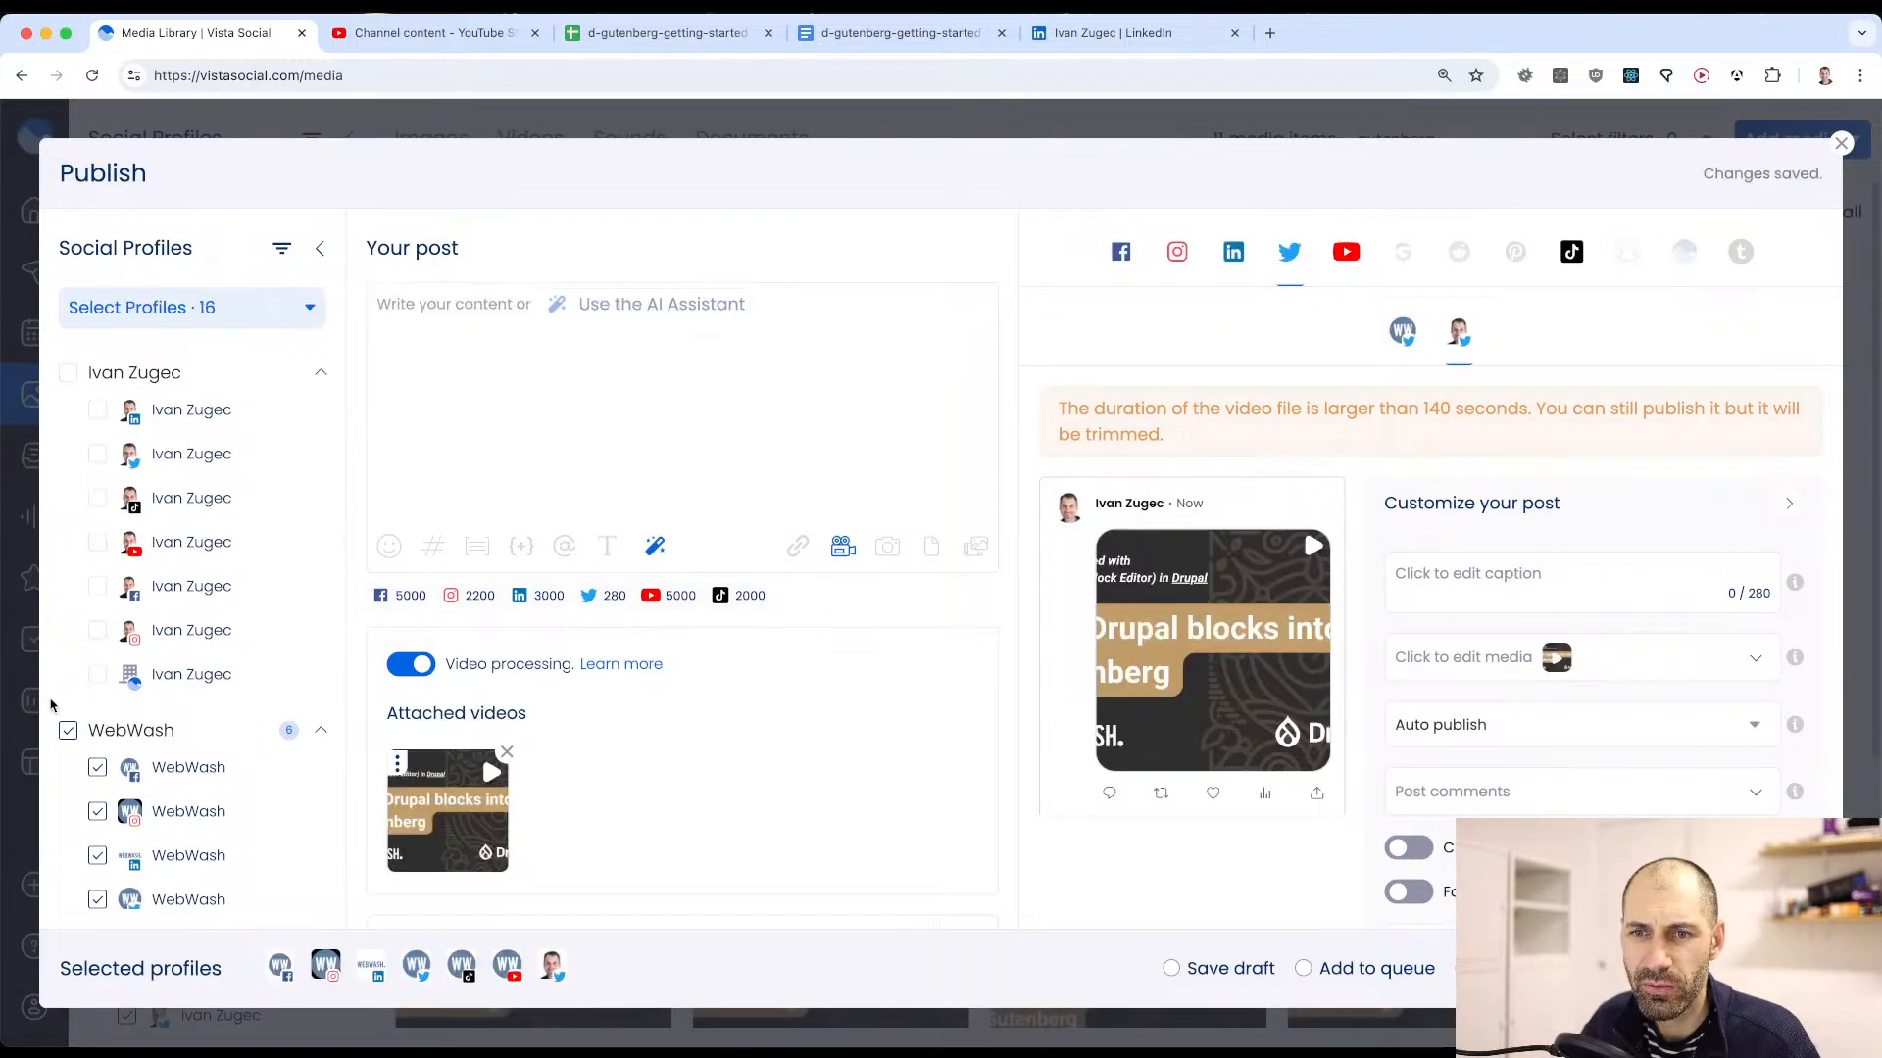
pyautogui.click(68, 730)
pyautogui.scroll(-3, 71, 730)
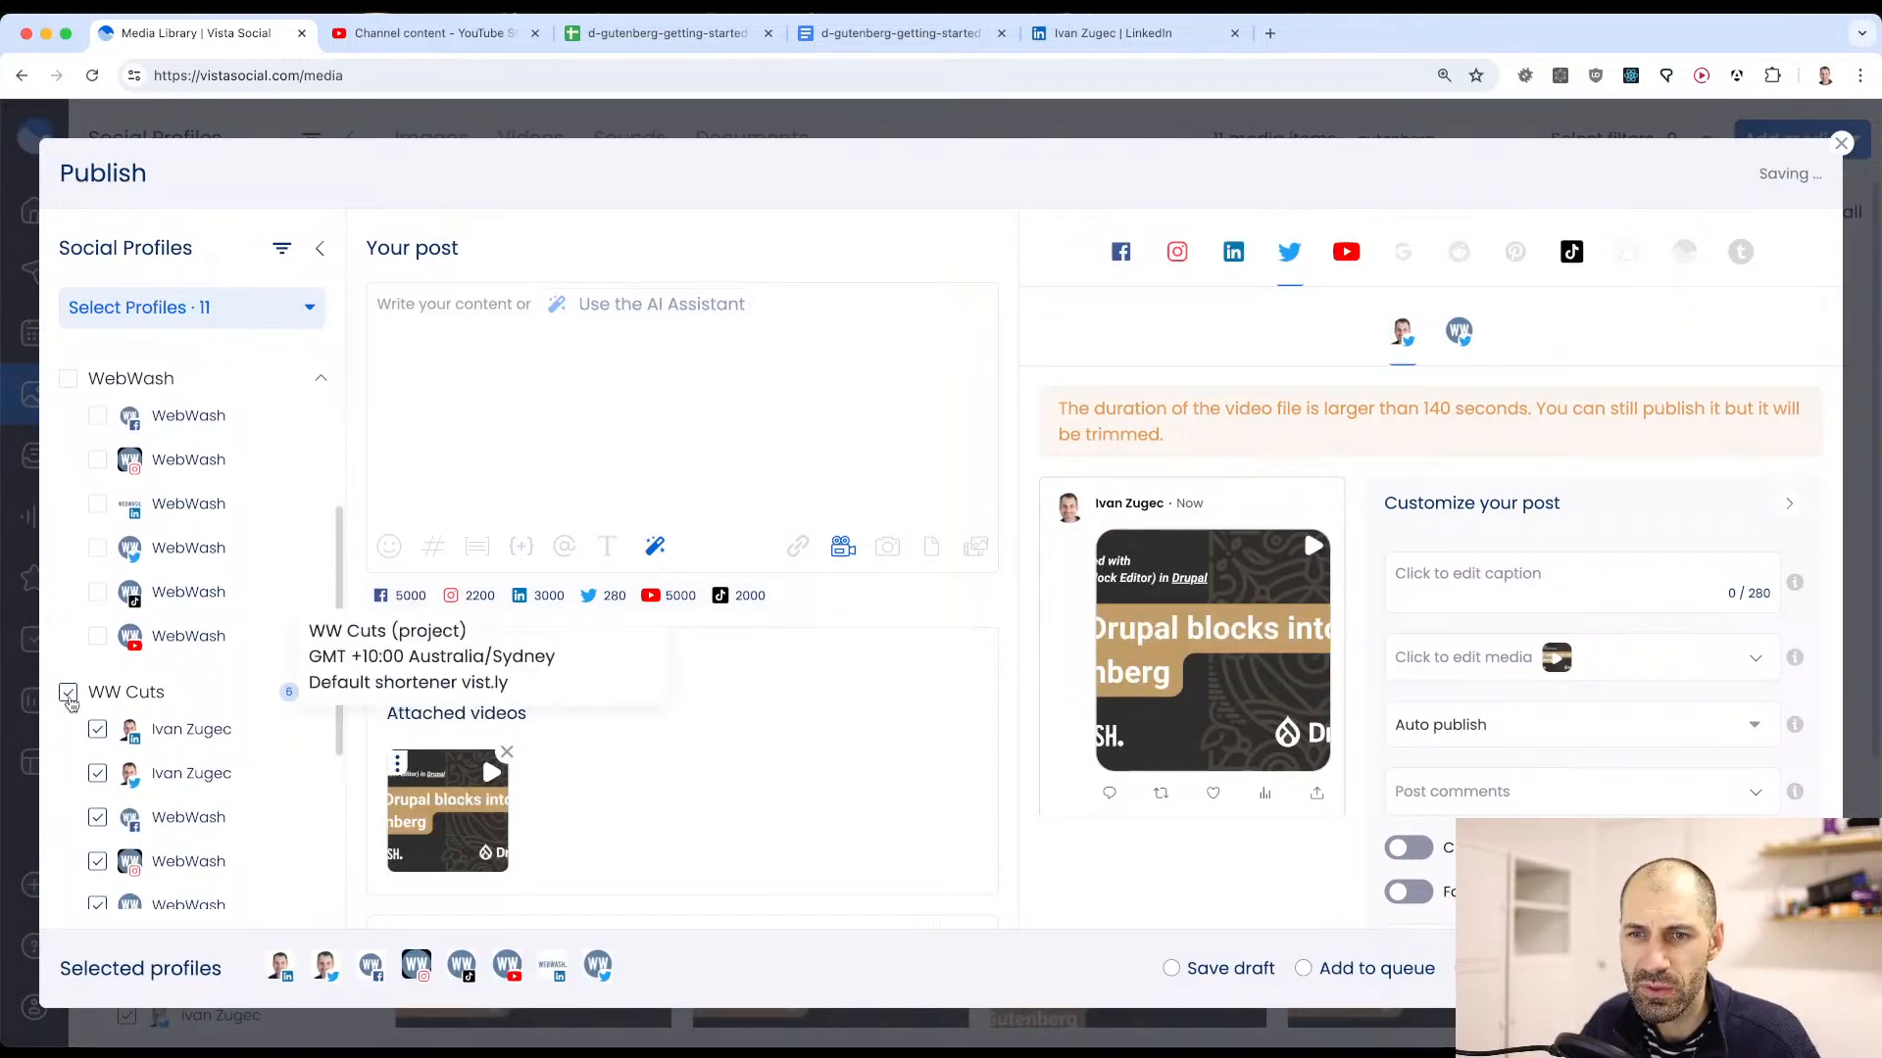
pyautogui.click(68, 692)
pyautogui.scroll(-3, 70, 694)
pyautogui.click(69, 691)
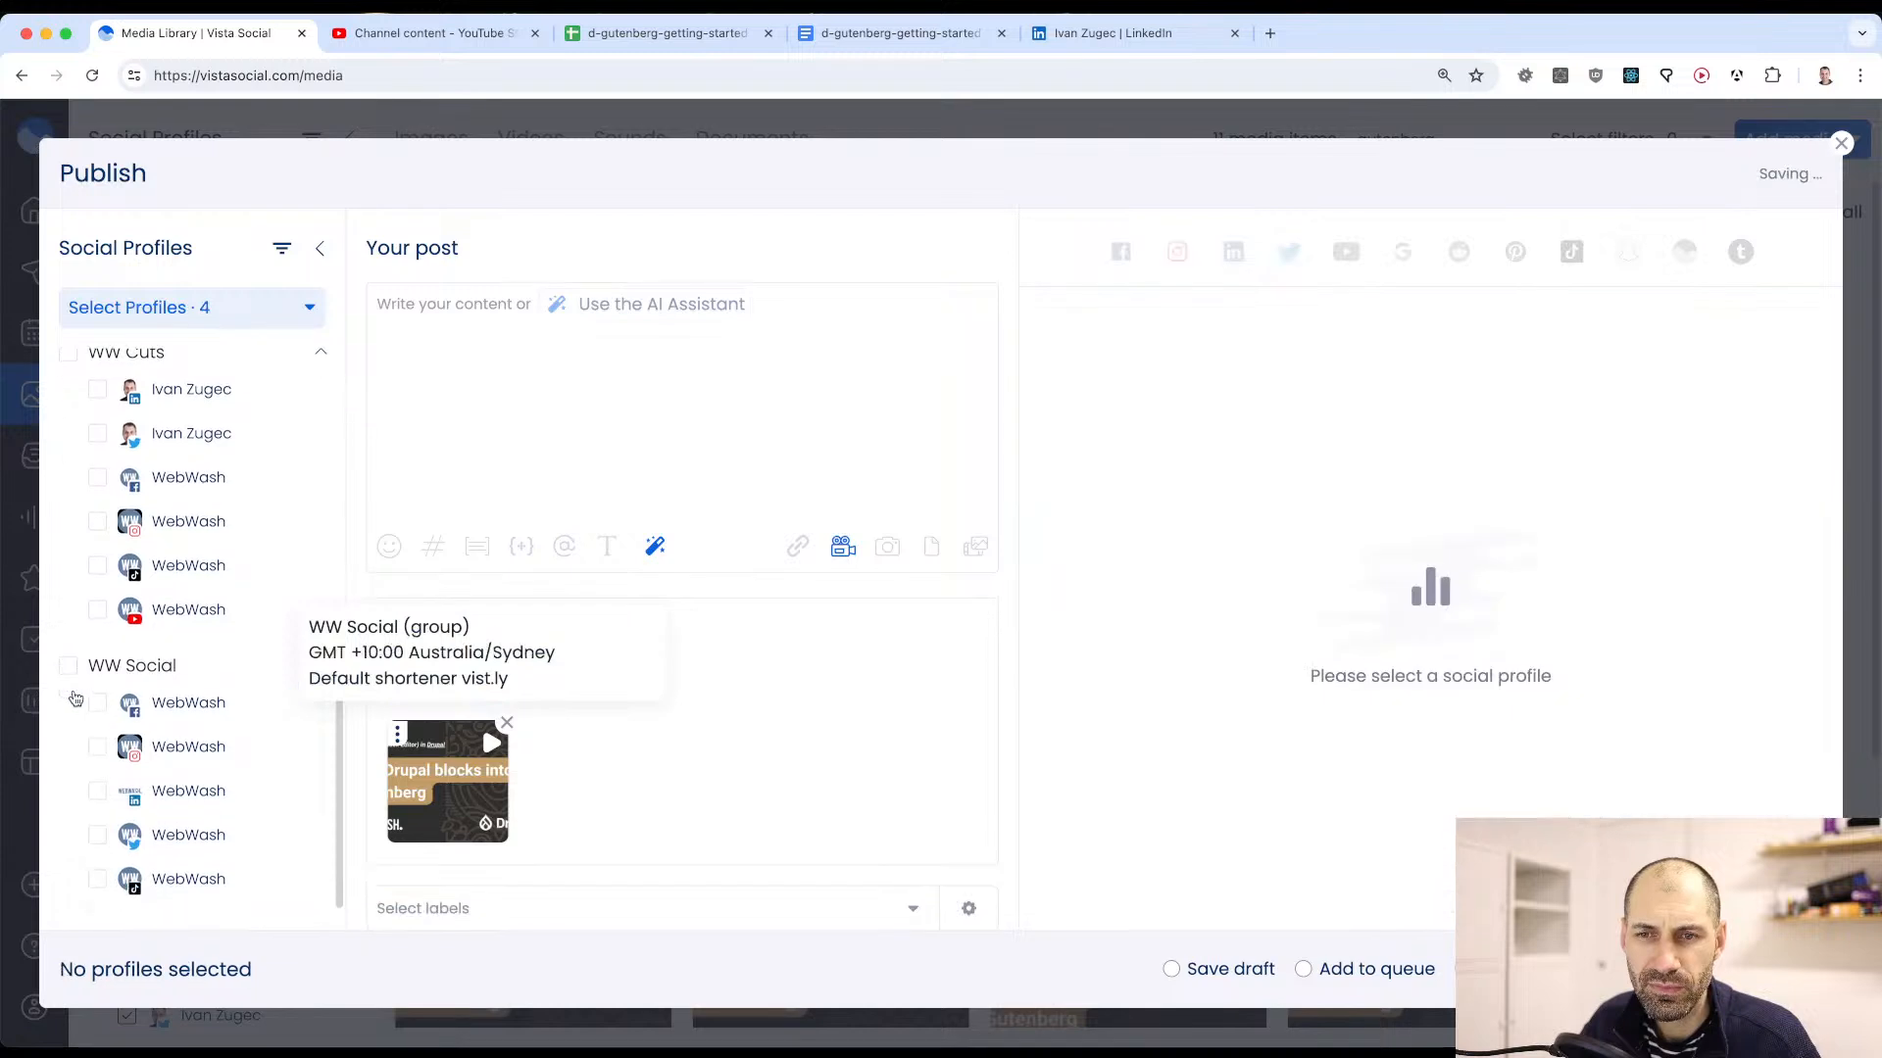
pyautogui.scroll(3, 70, 693)
pyautogui.click(166, 774)
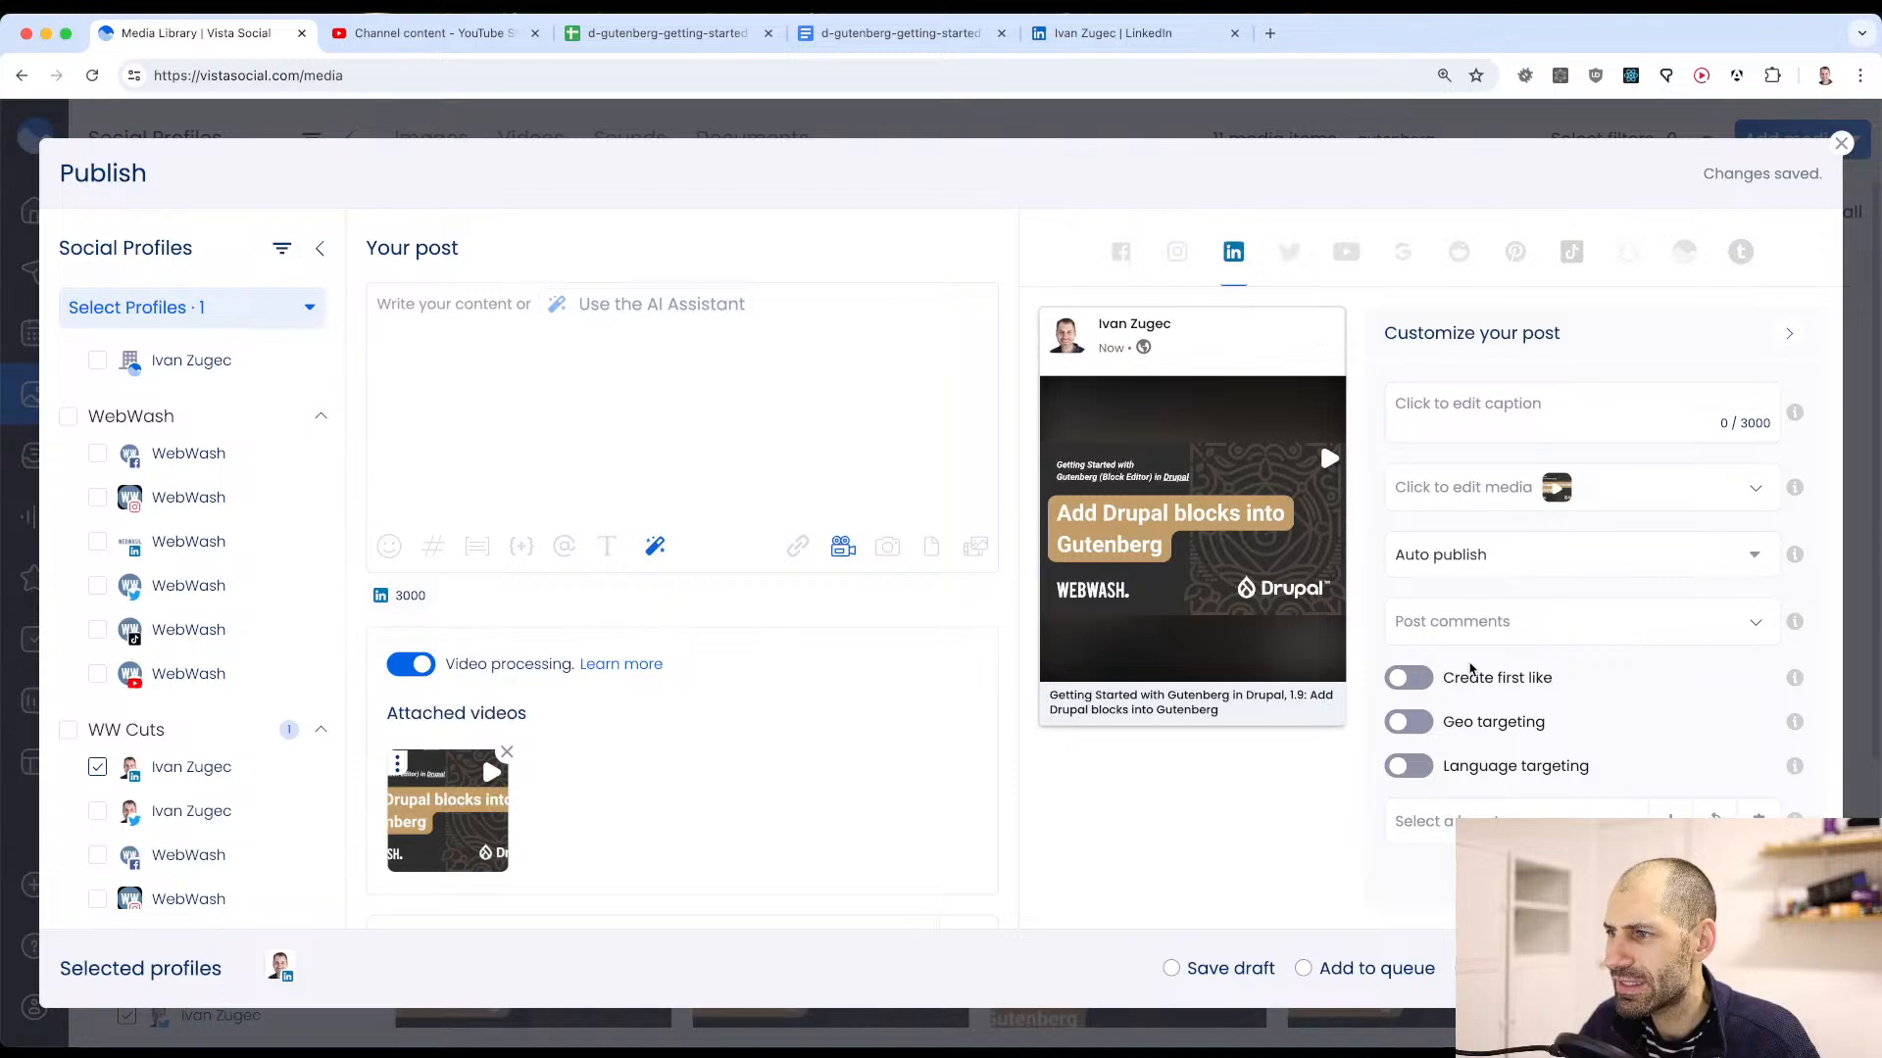
# Step: Paste the copied text with the YouTube link and newsletter invitation as the post's first comment
pyautogui.click(1475, 637)
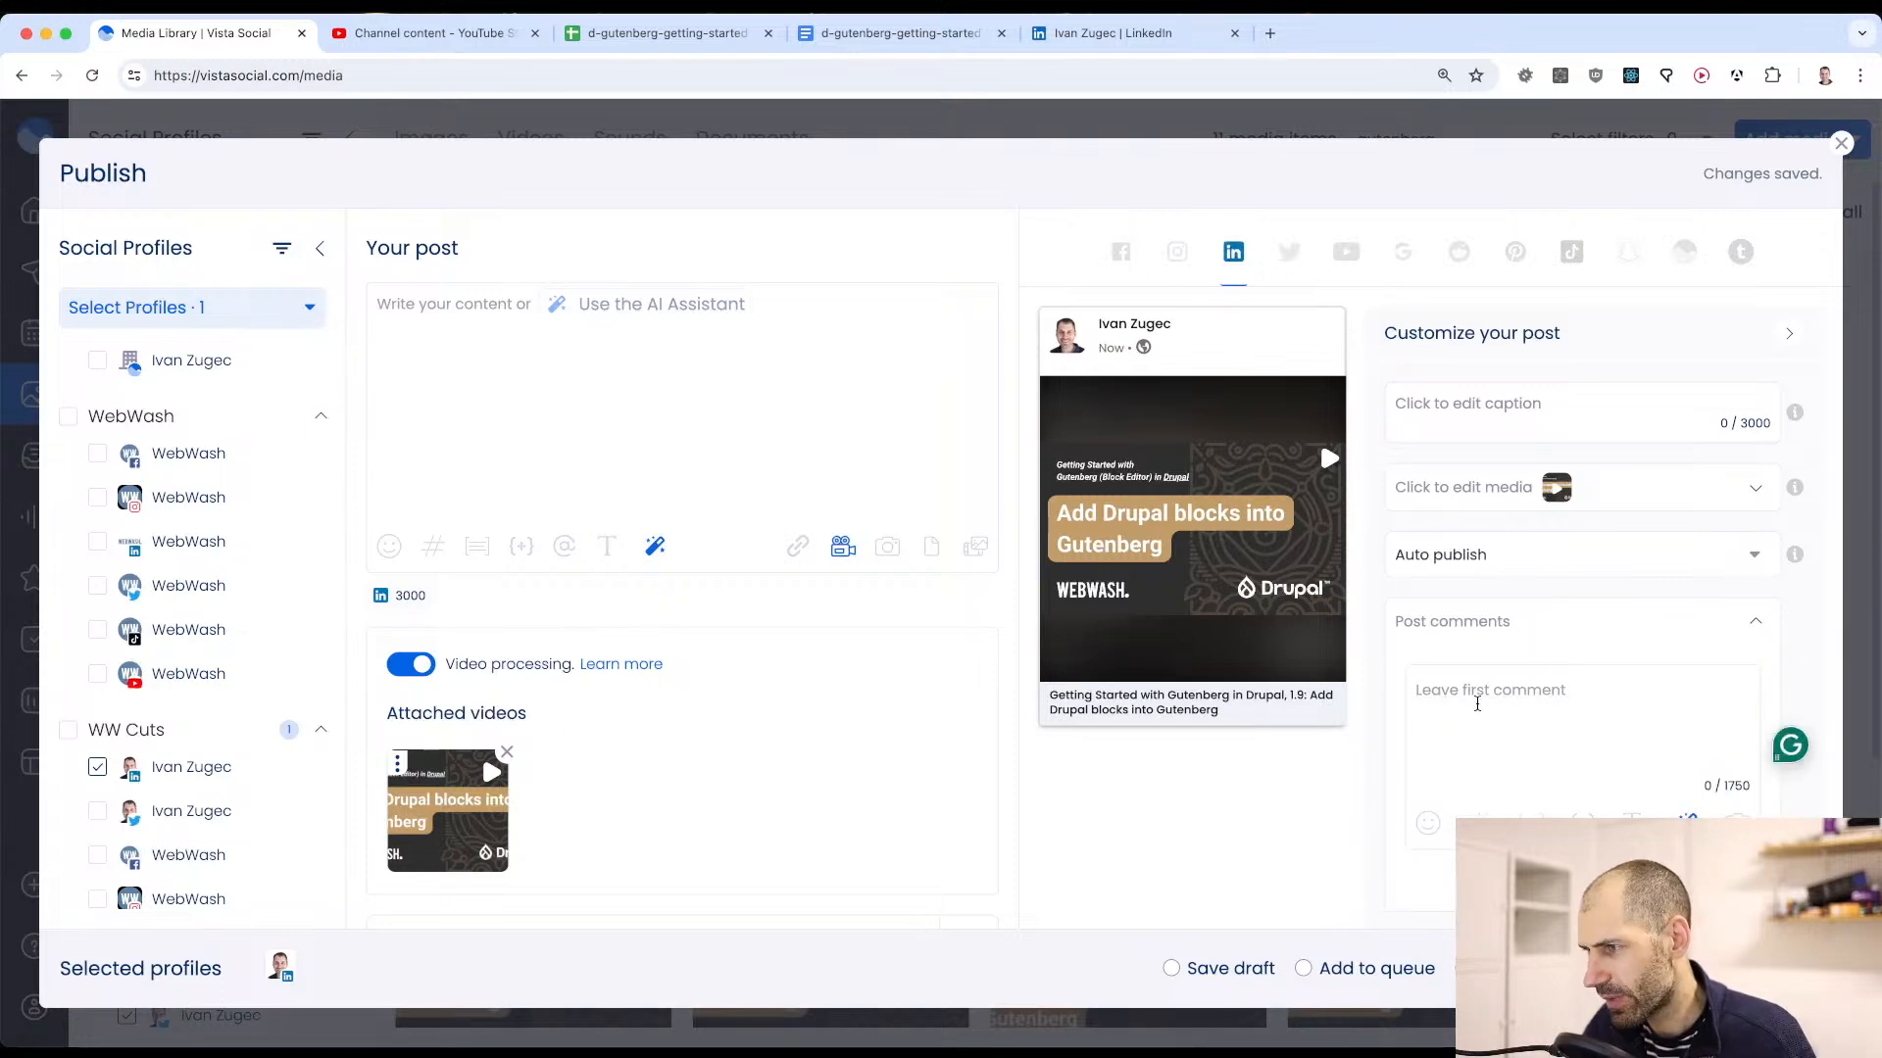
pyautogui.press('super+v')
pyautogui.scroll(-3, 1458, 742)
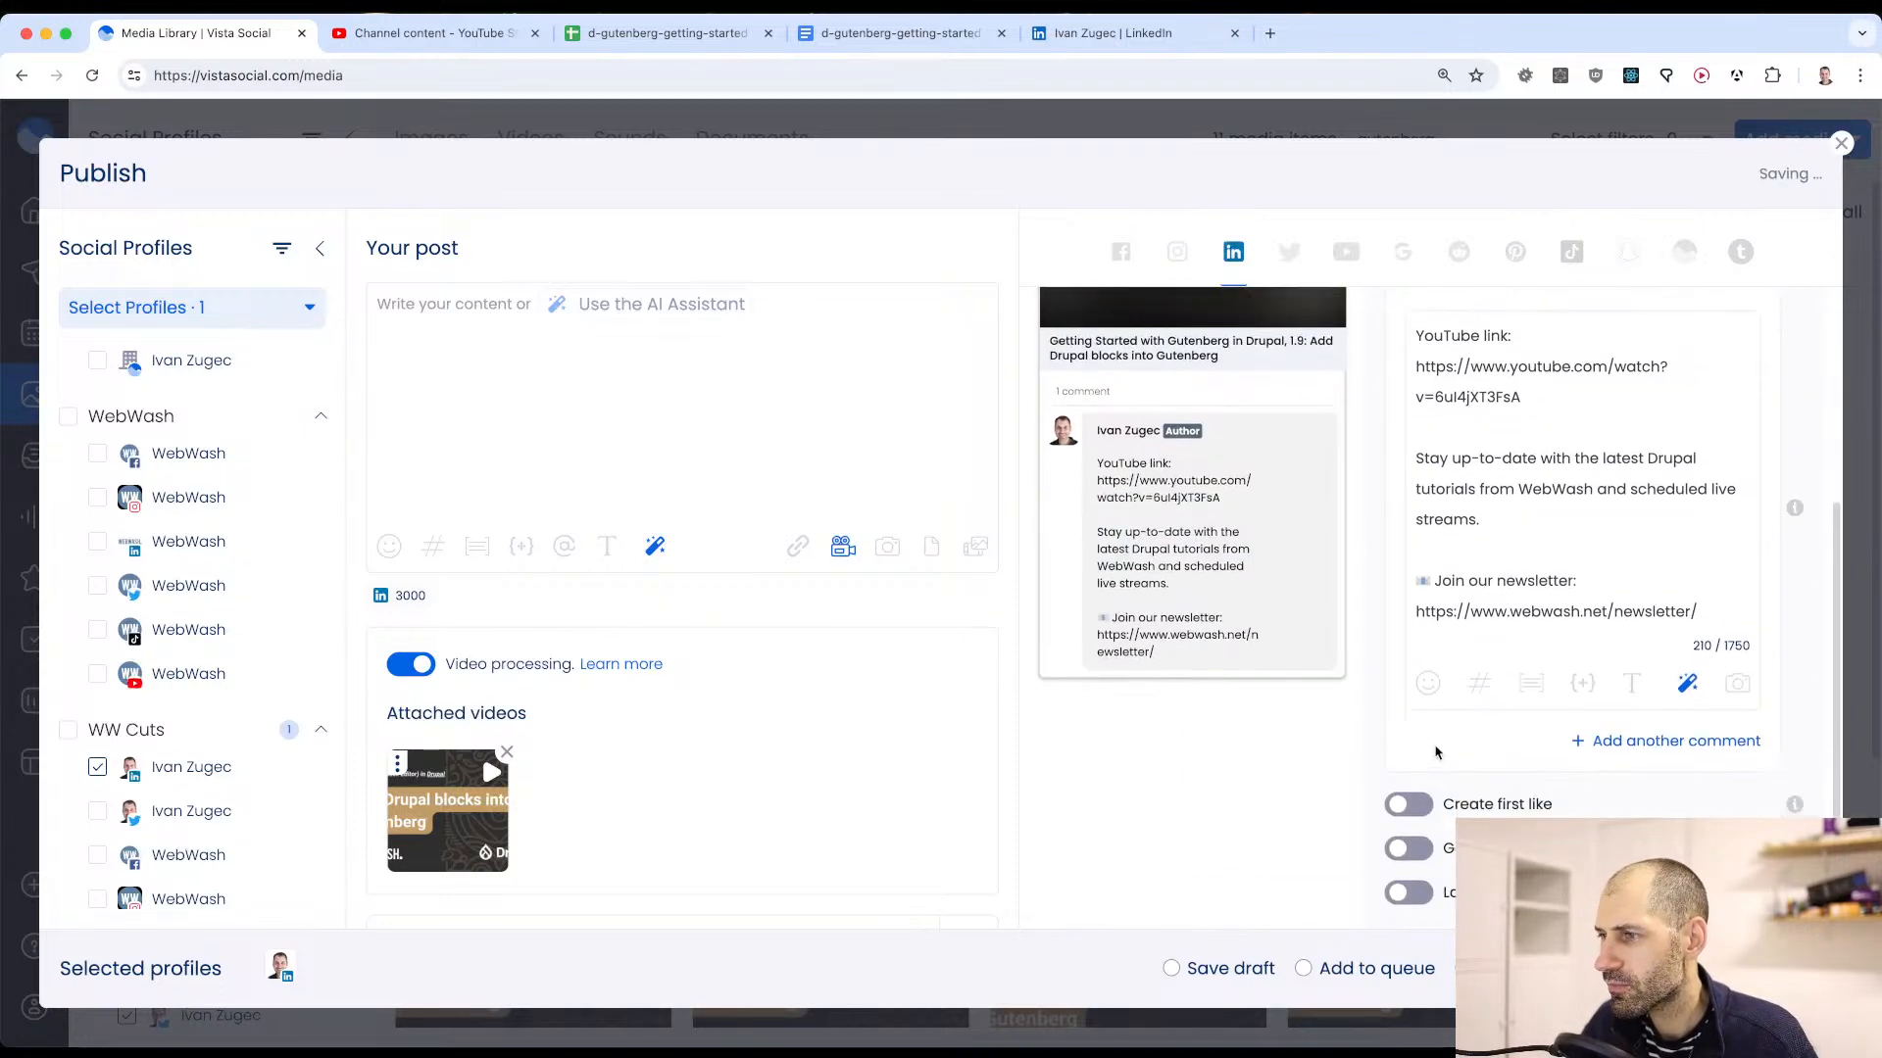
pyautogui.scroll(5, 1458, 510)
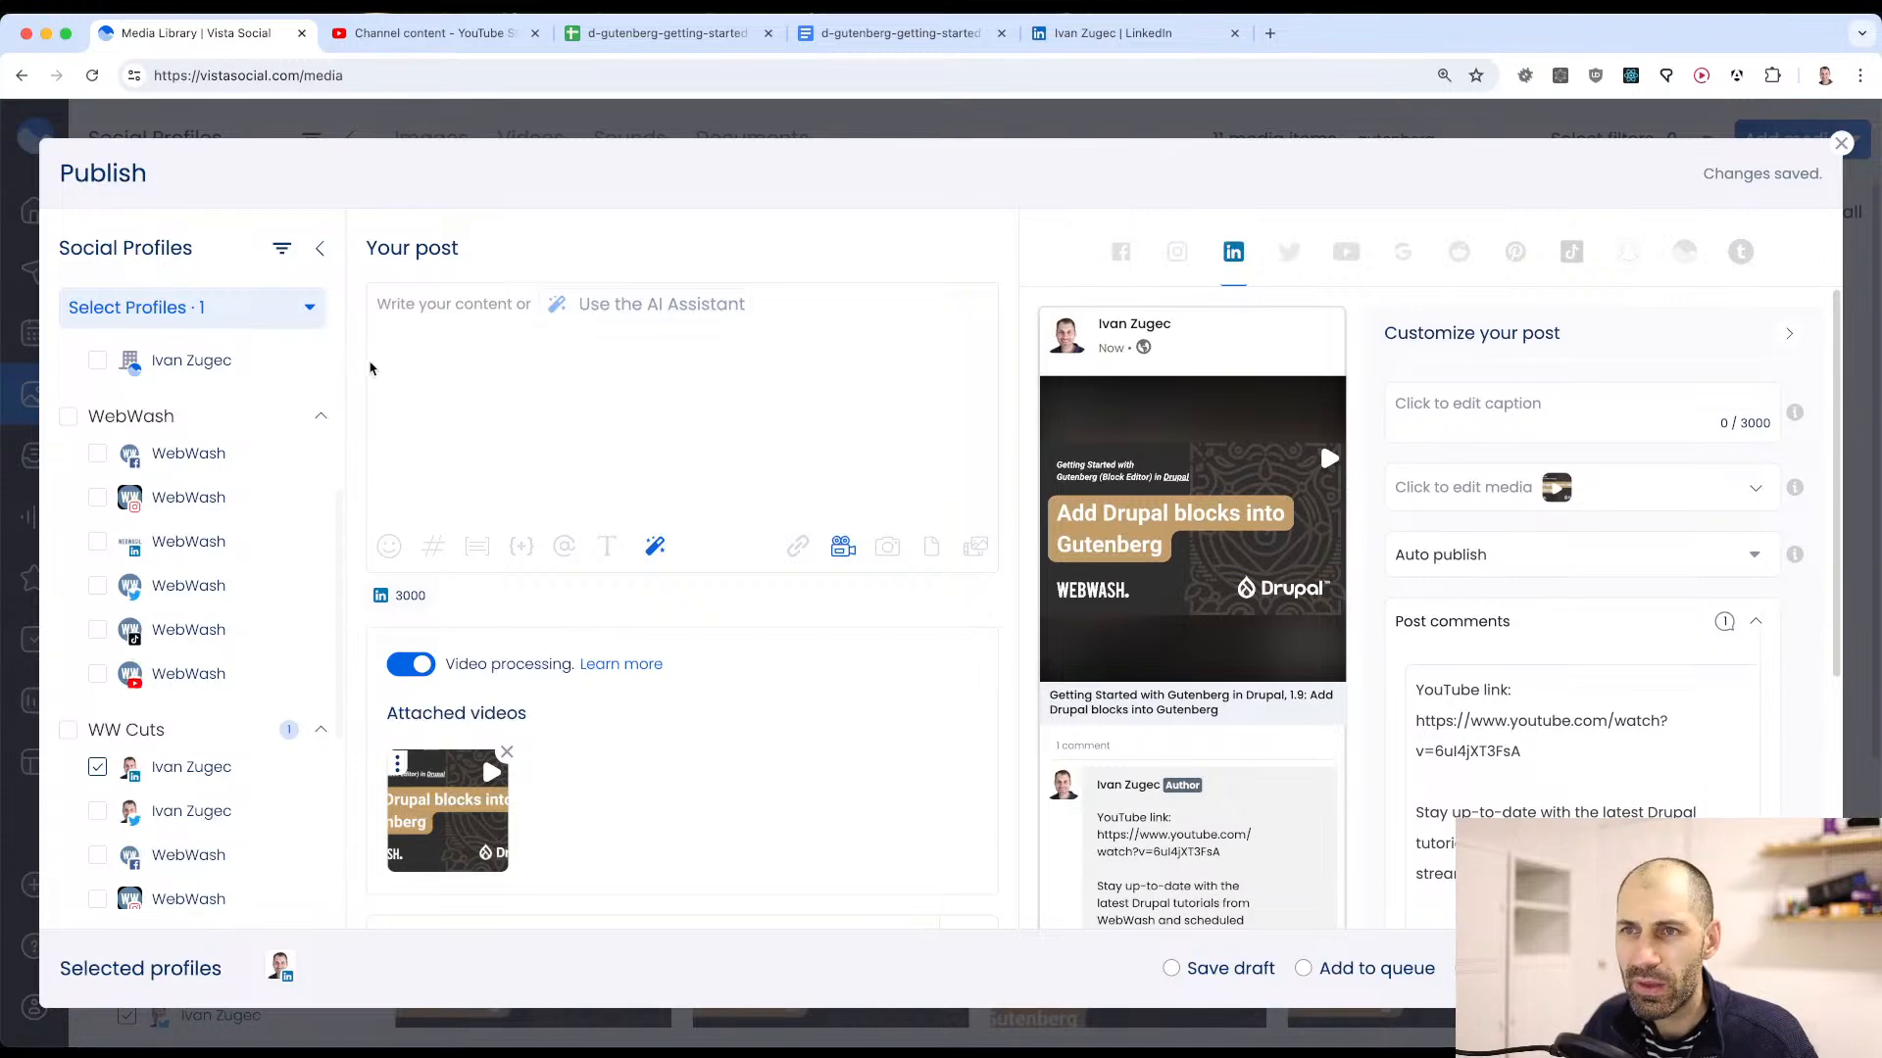
# Step: Copy the full "Add Drupal blocks into Gutenberg" post text from the cuts document and paste it into the post's content
pyautogui.click(628, 360)
pyautogui.click(871, 37)
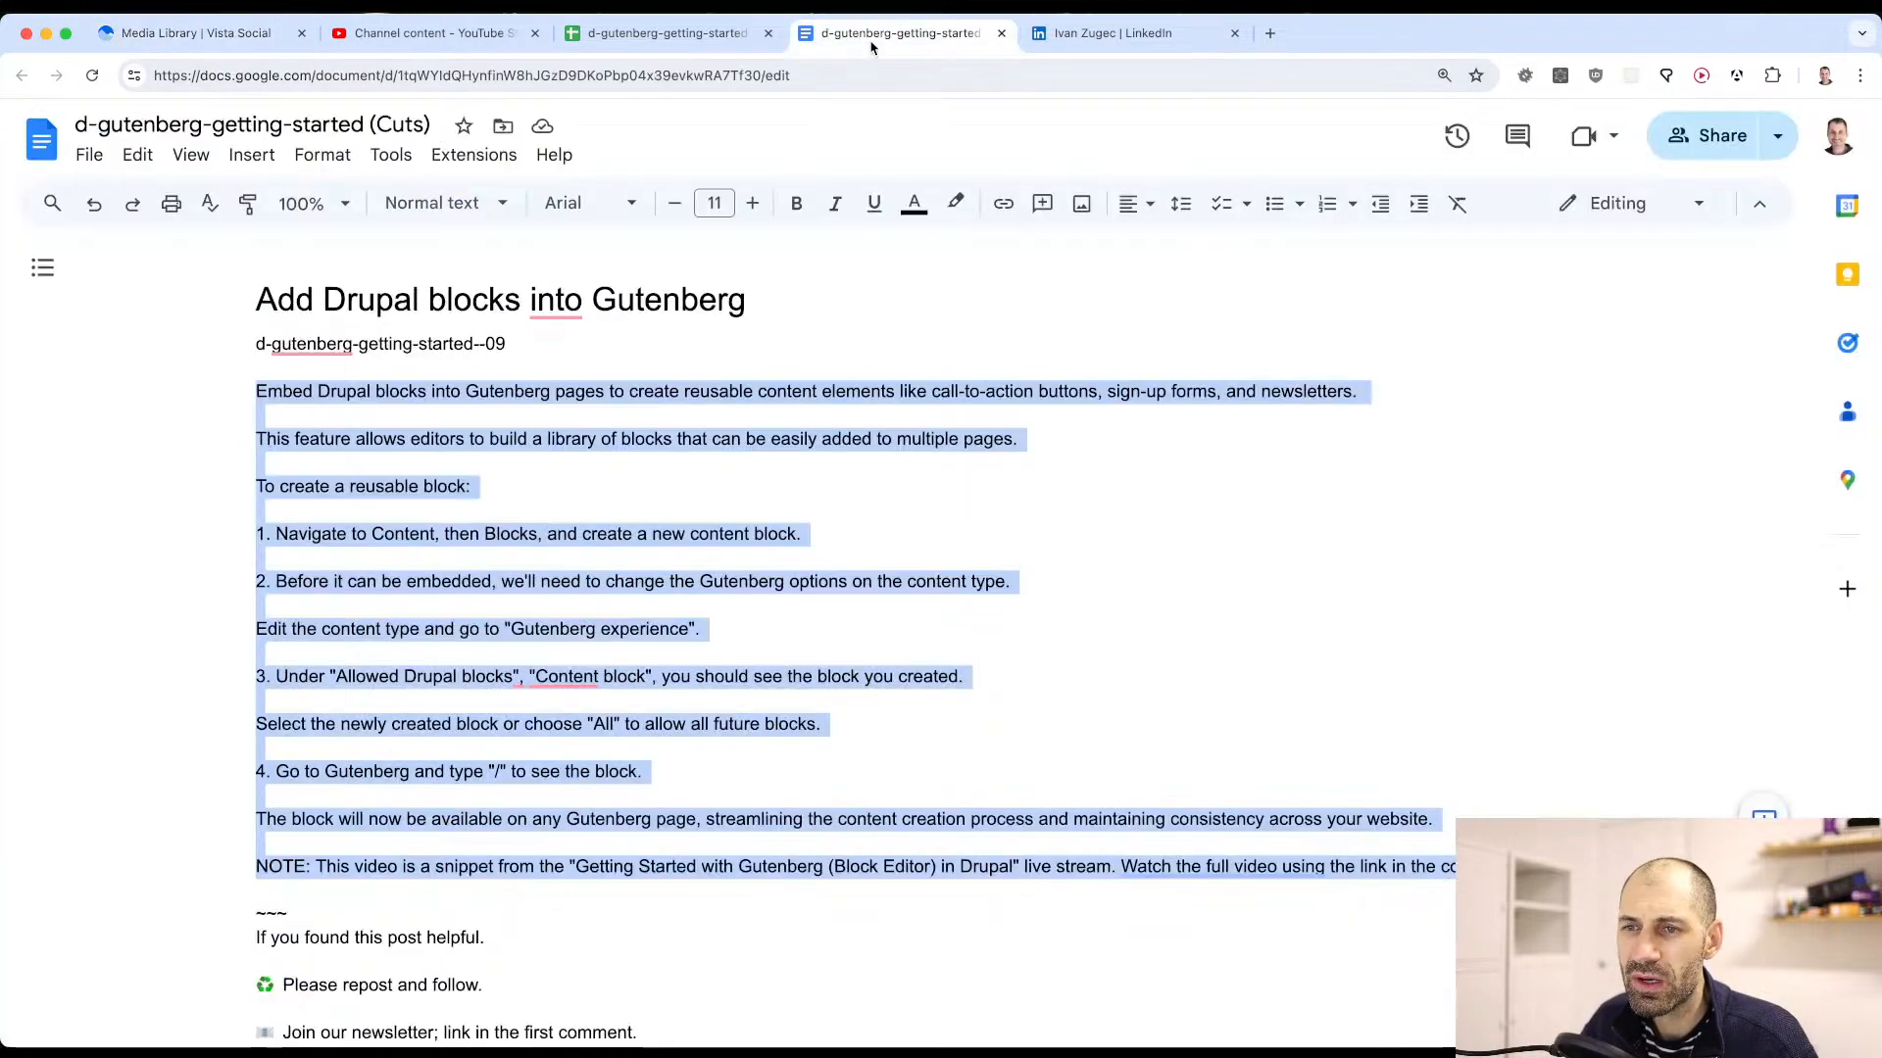
pyautogui.scroll(-3, 669, 943)
pyautogui.moveTo(672, 890); pyautogui.dragTo(229, 519)
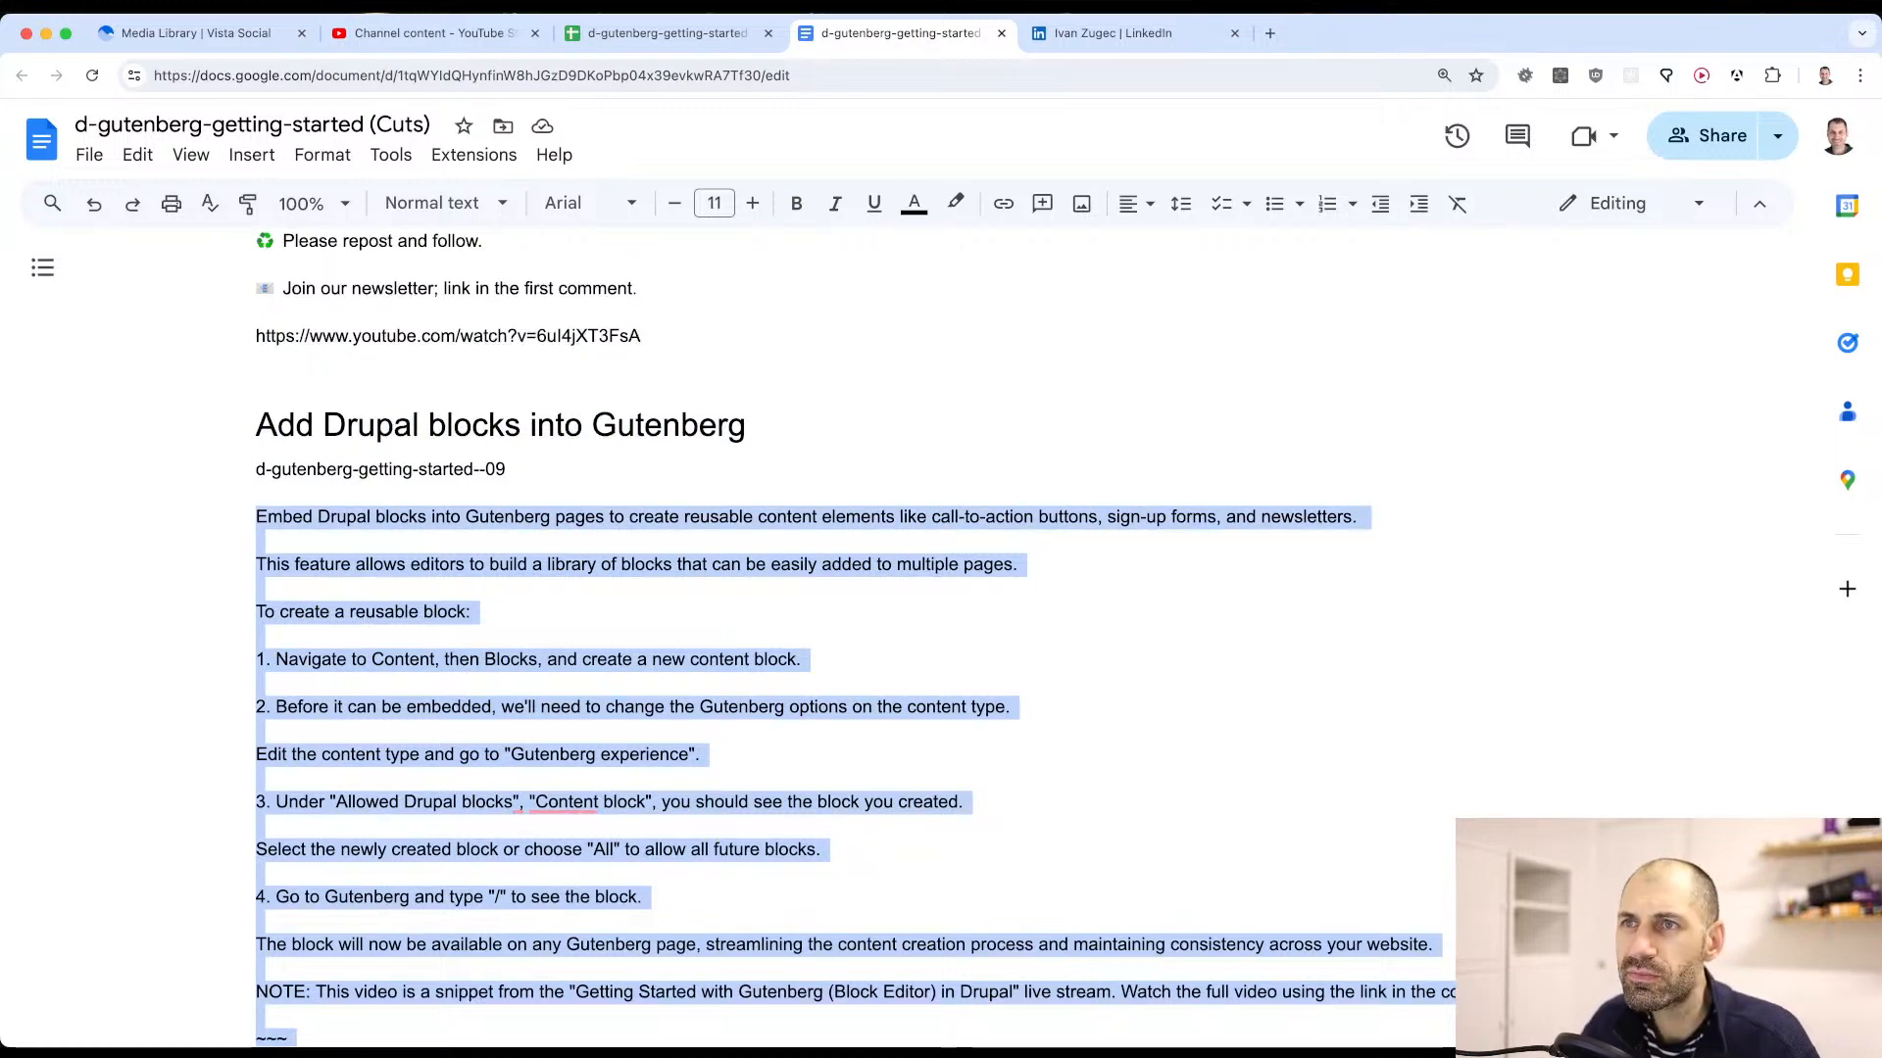
pyautogui.click(196, 32)
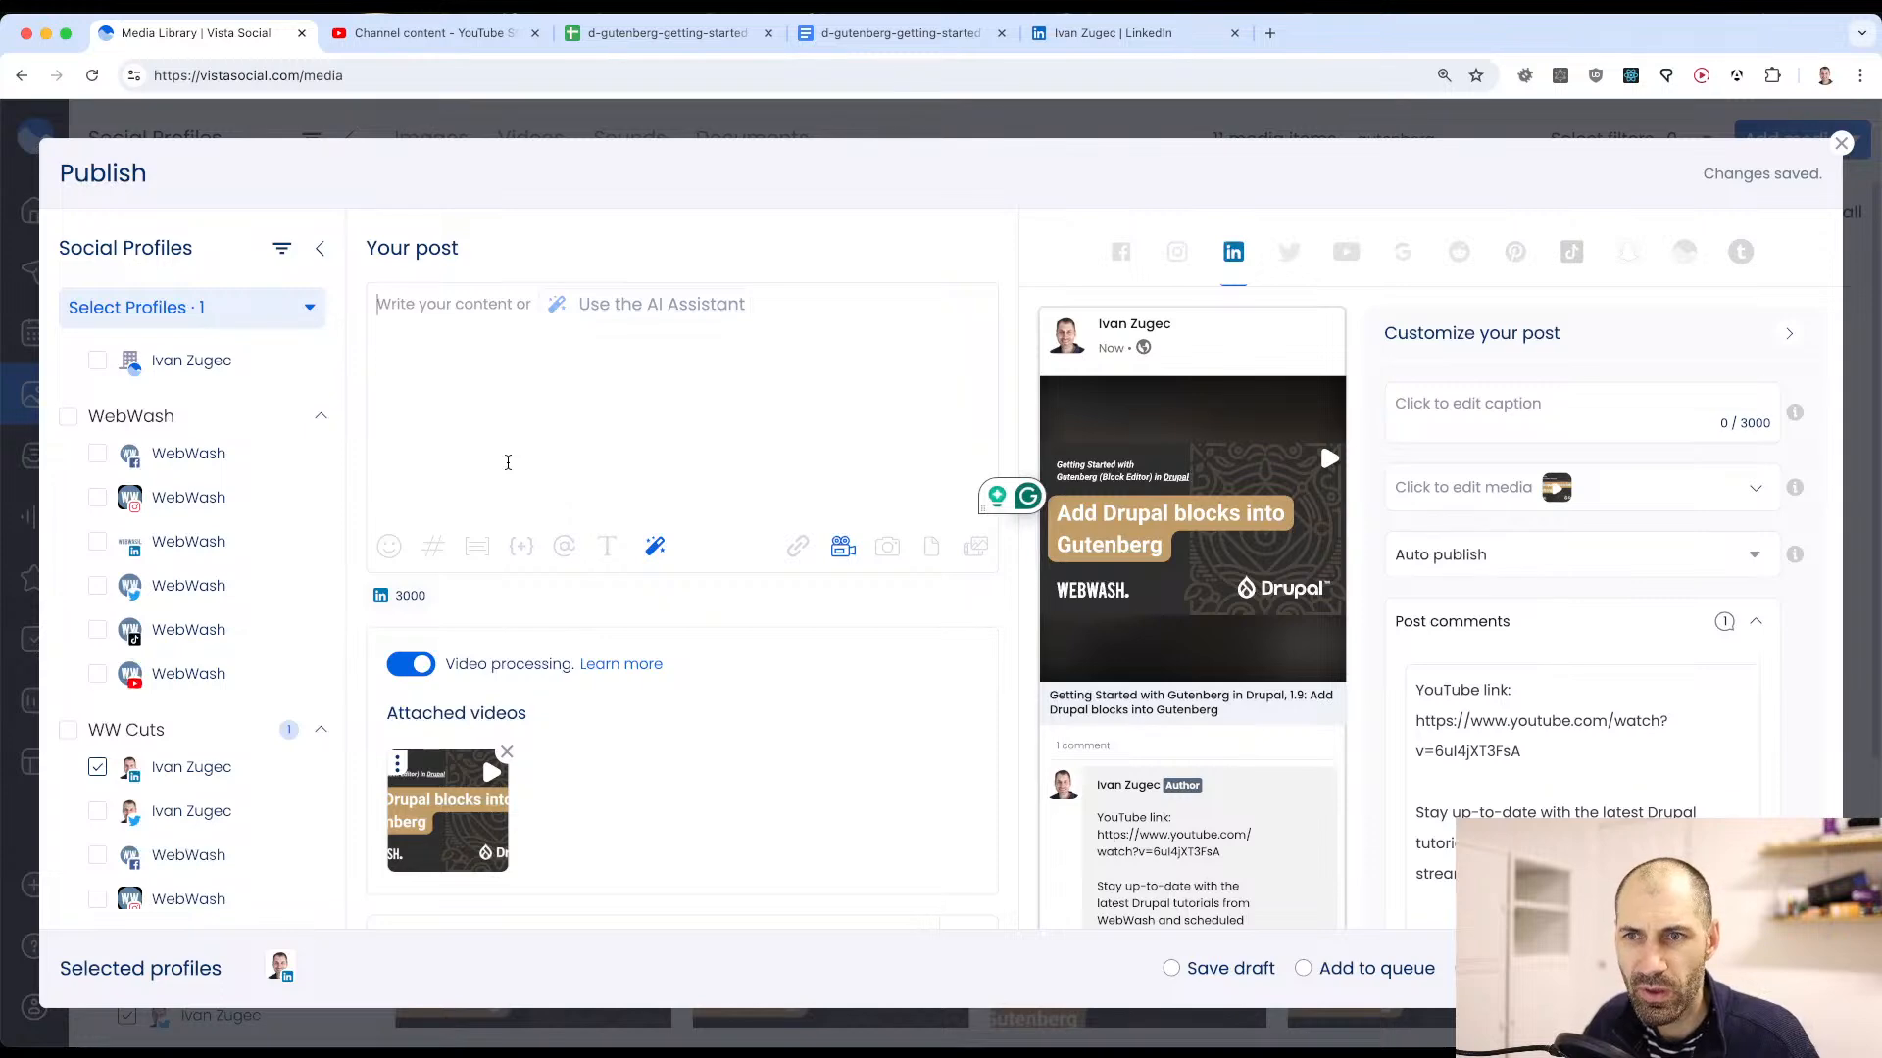
pyautogui.press('super+v')
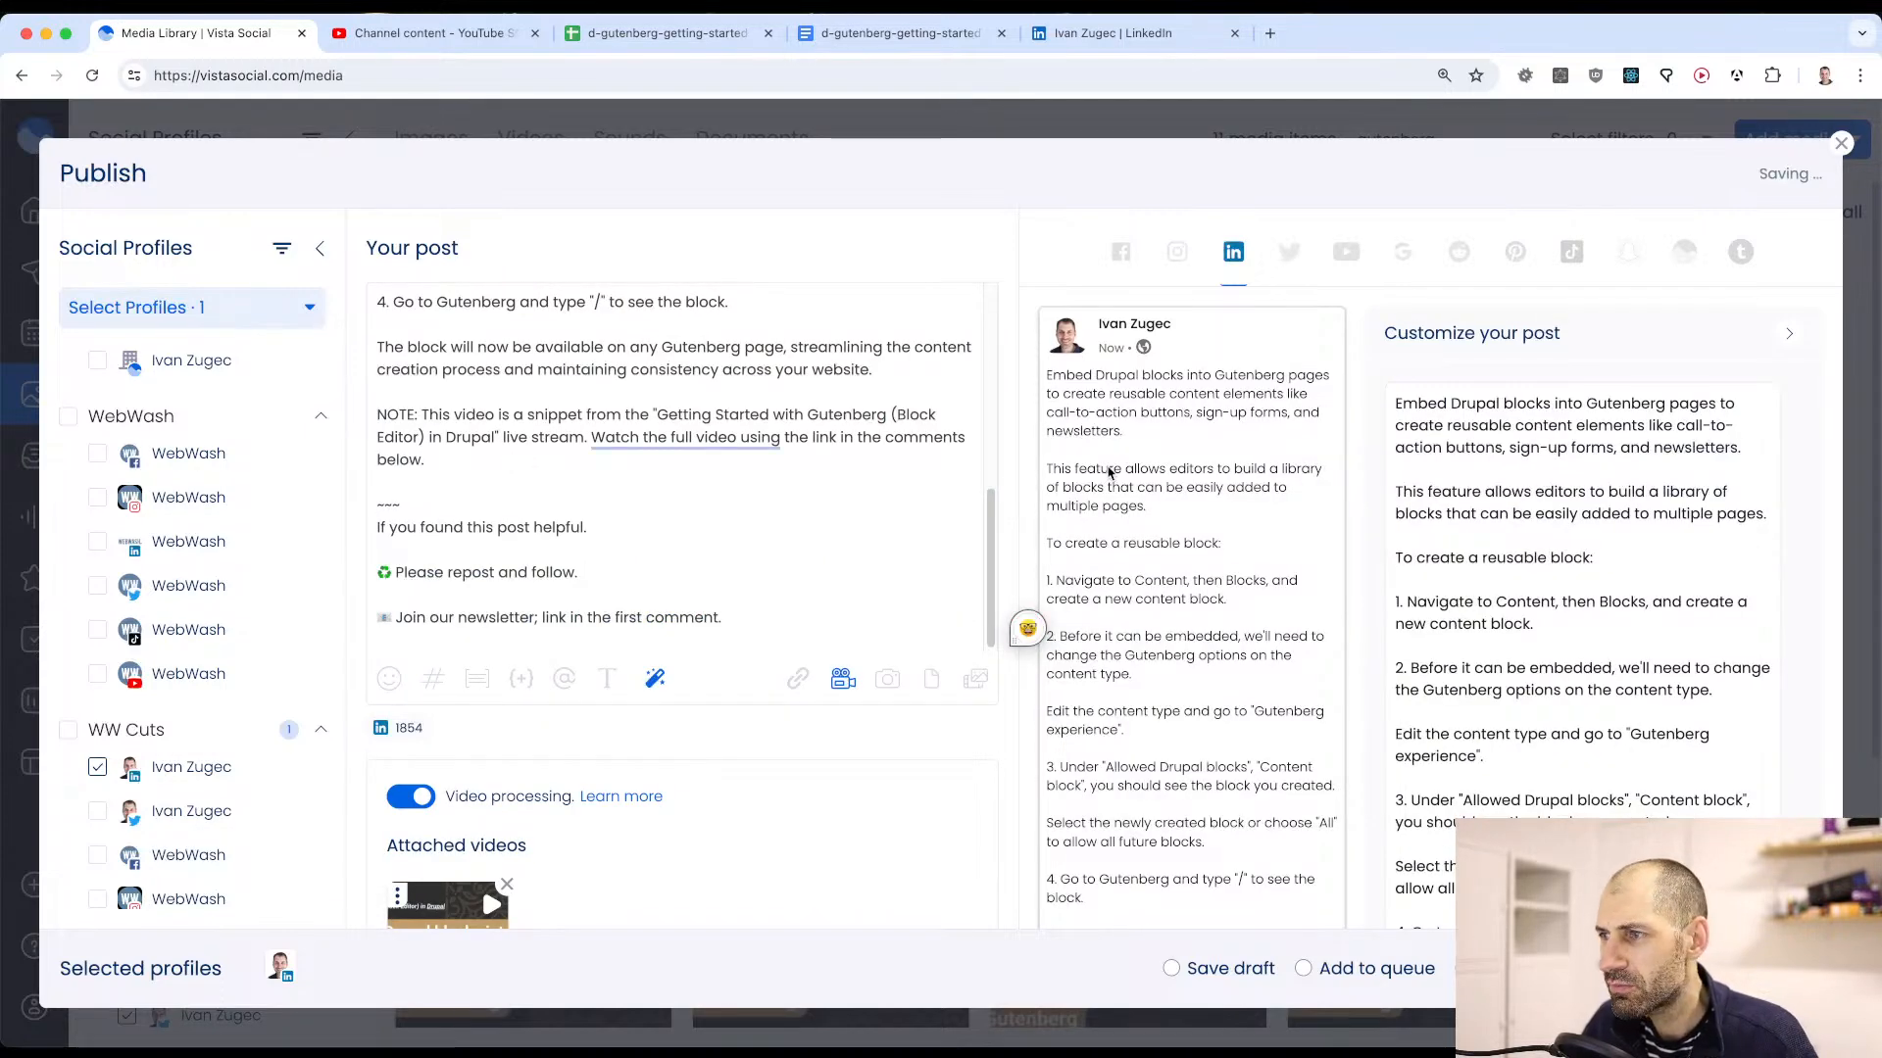
# Step: Replace the list numbers "1." and "2." in the post text with the keycap emojis 1️⃣ and 2️⃣
pyautogui.scroll(10, 521, 504)
pyautogui.moveTo(385, 480); pyautogui.dragTo(371, 481)
pyautogui.press('ctrl+super+space')
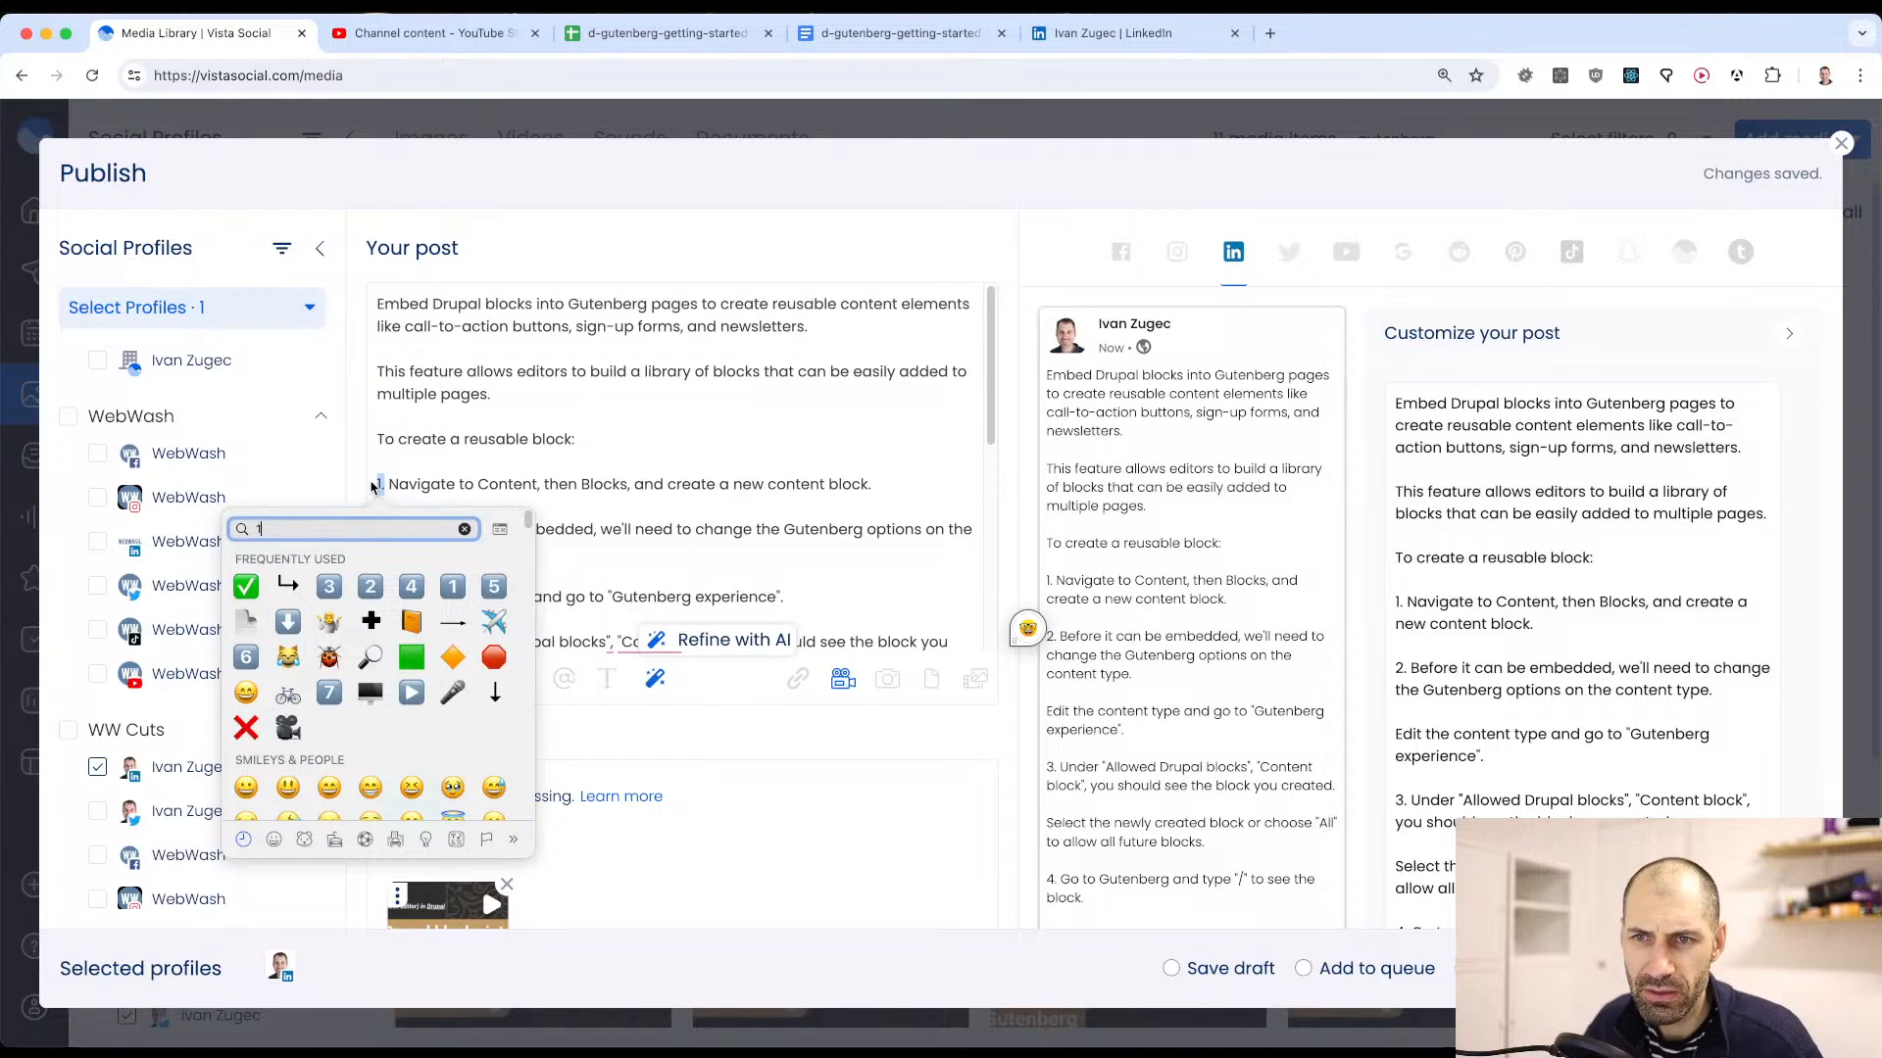
pyautogui.click(245, 566)
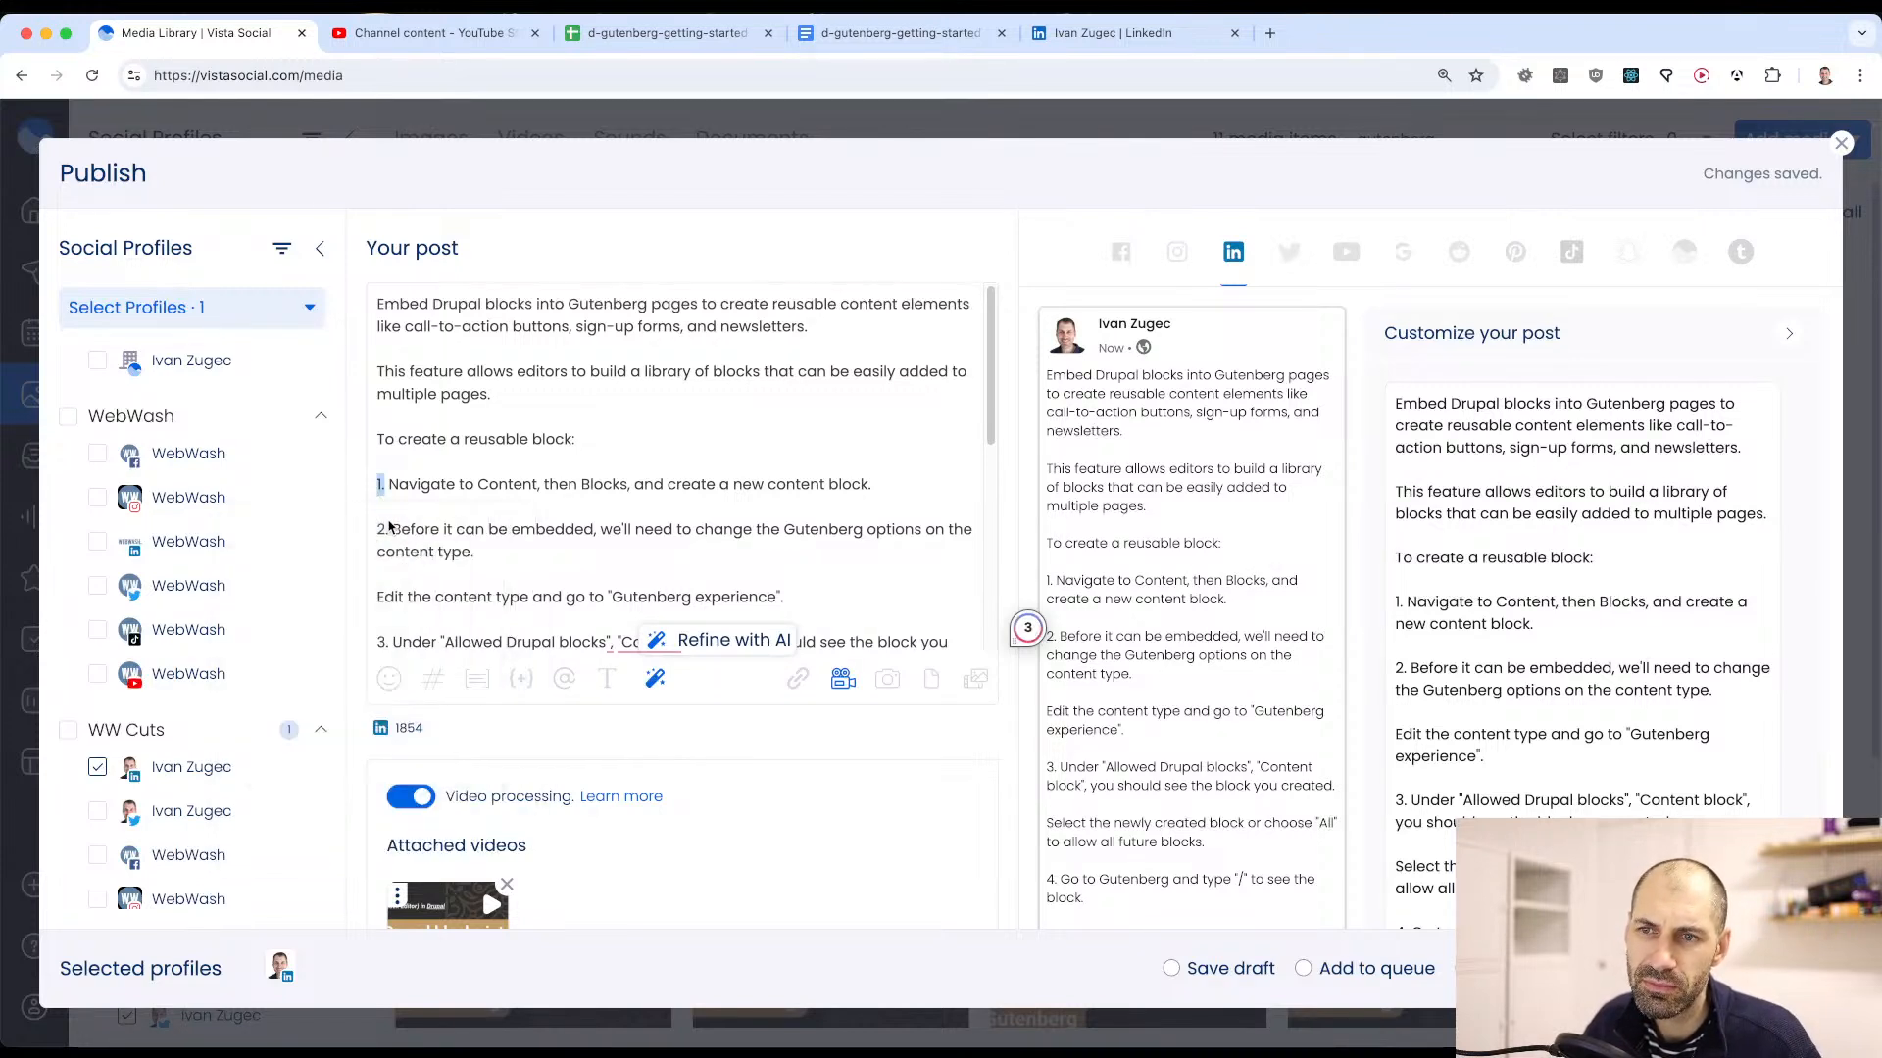
pyautogui.click(383, 530)
pyautogui.press('ctrl+super+space')
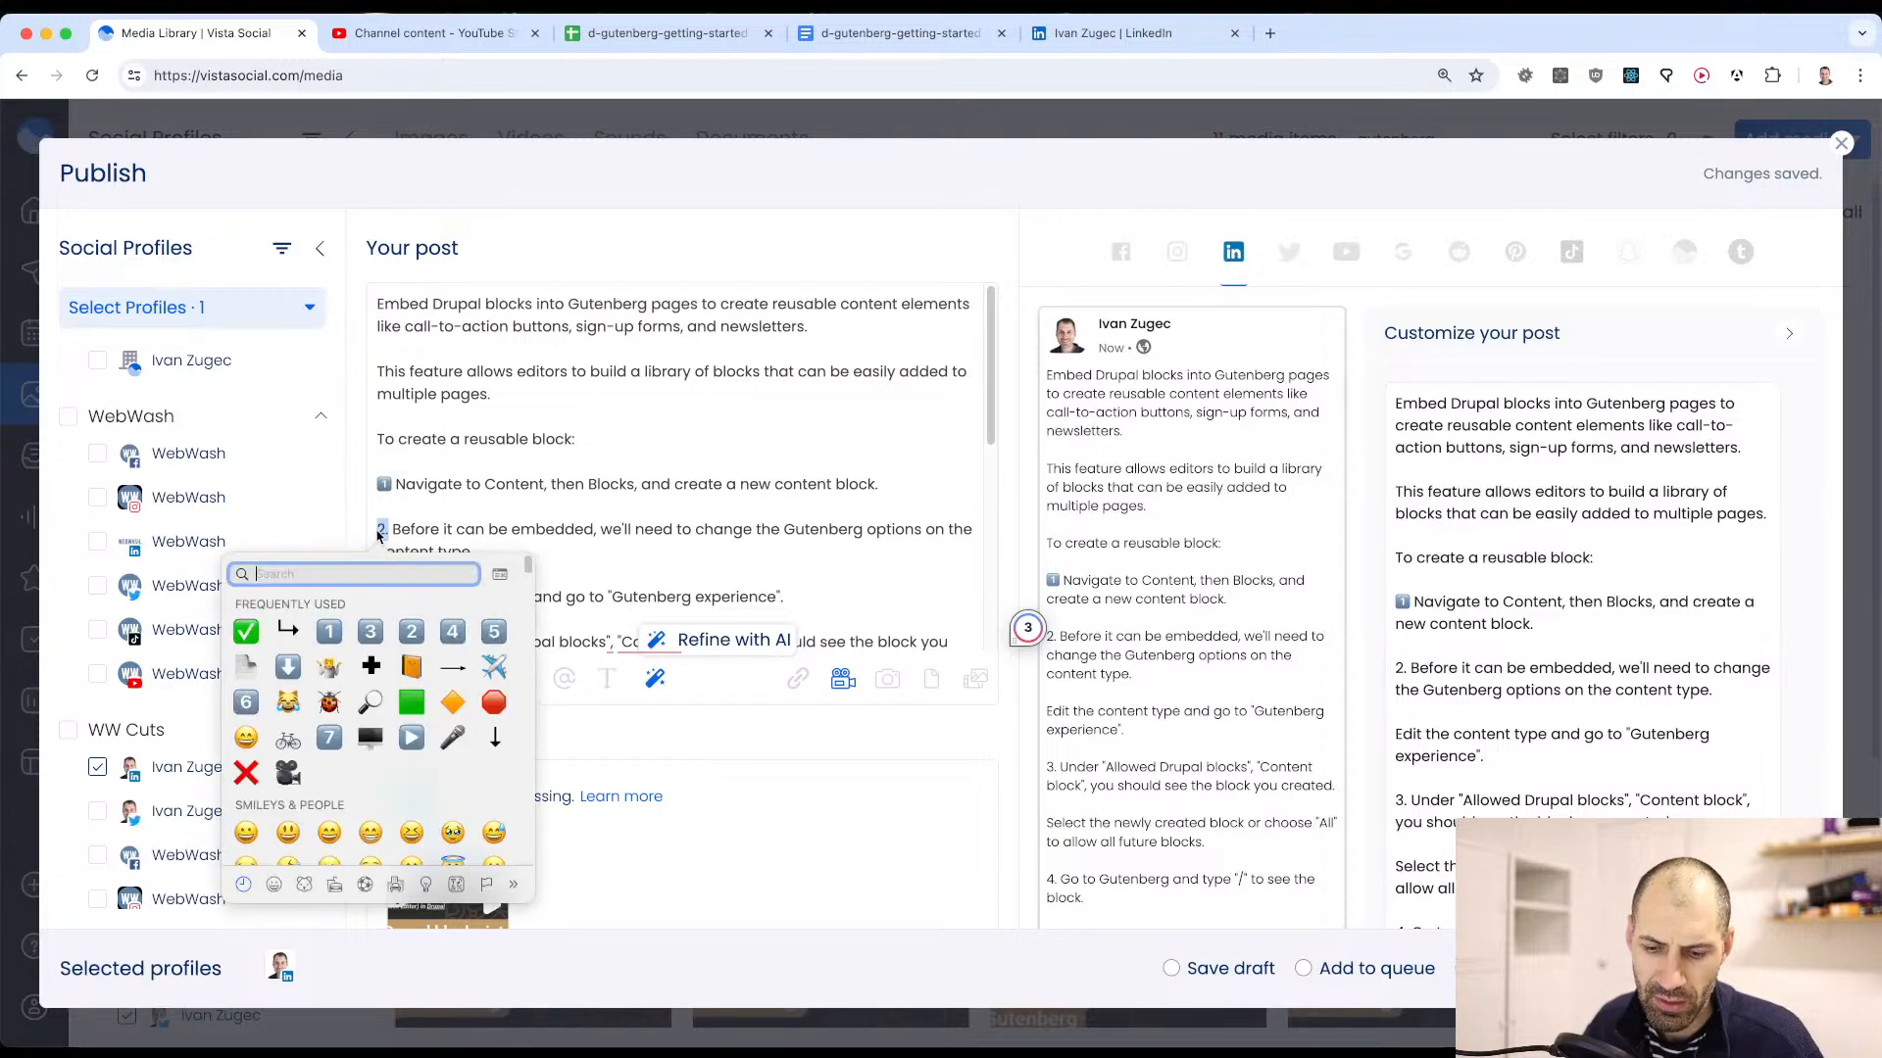
pyautogui.click(240, 613)
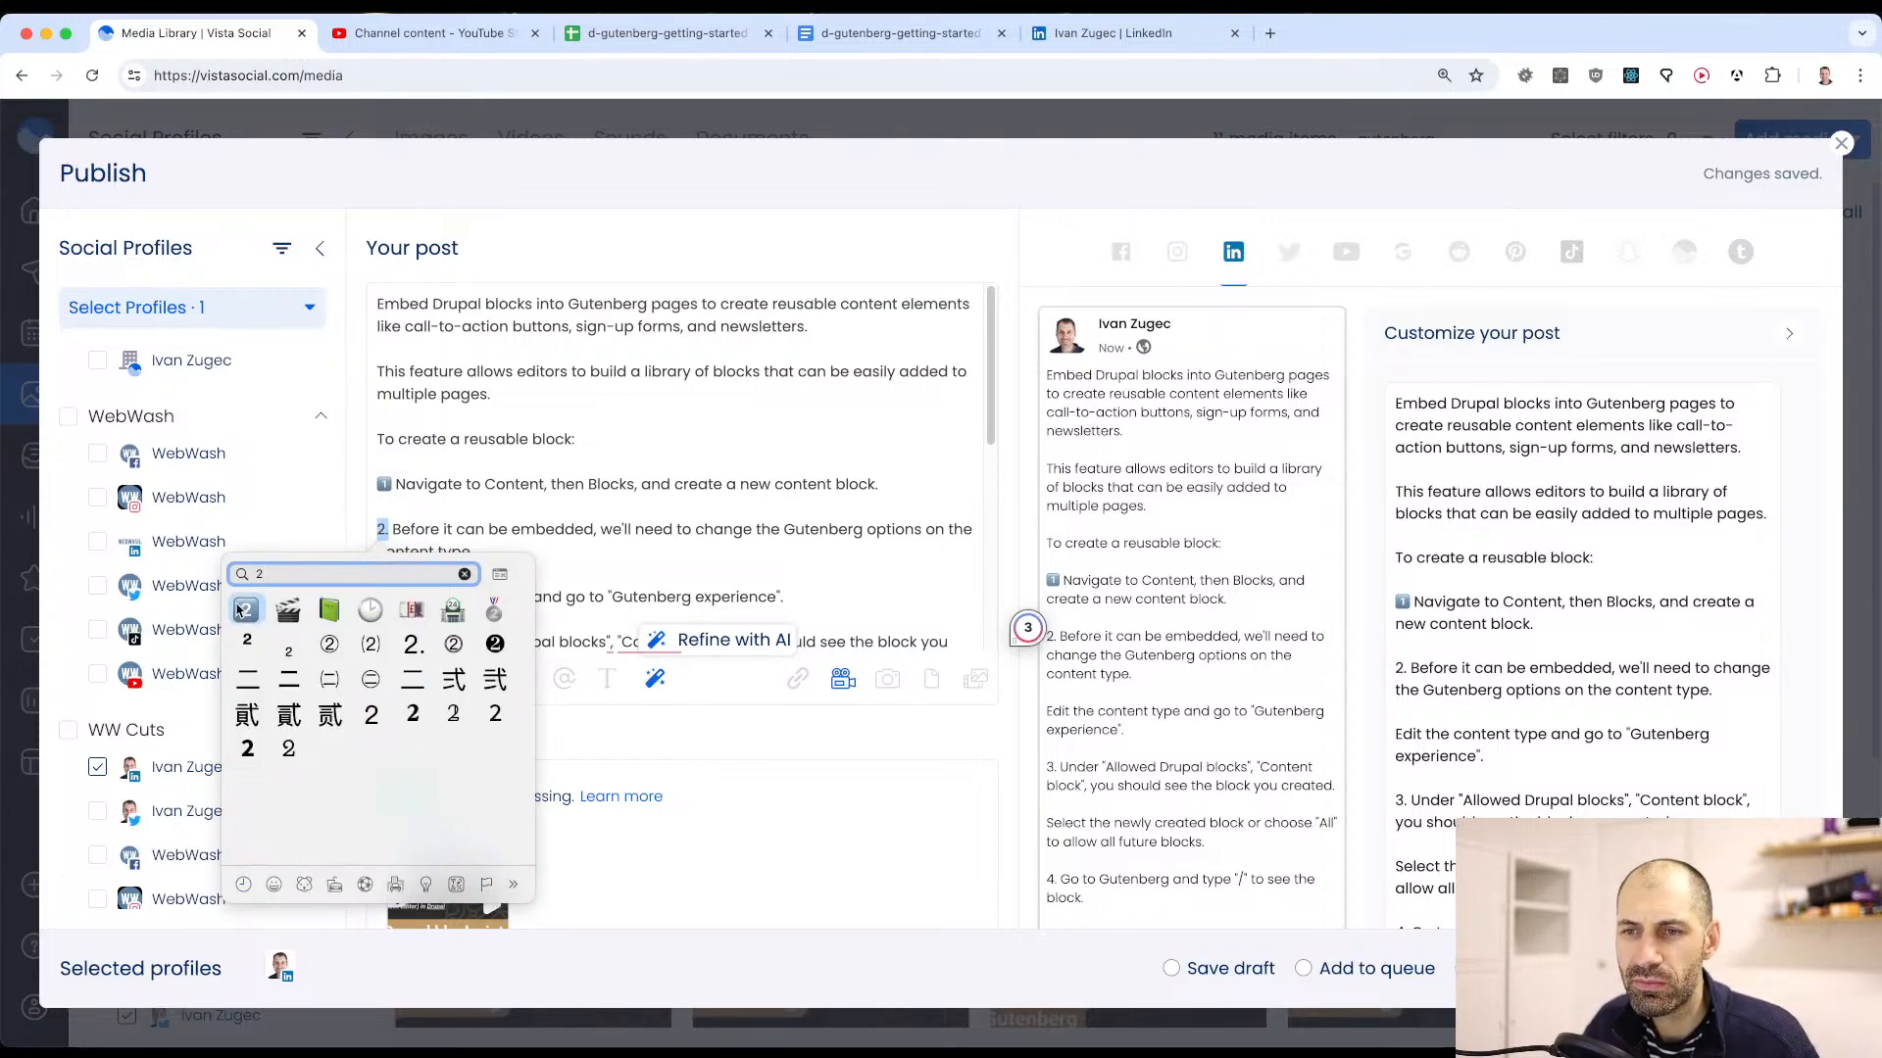
pyautogui.scroll(-2, 363, 471)
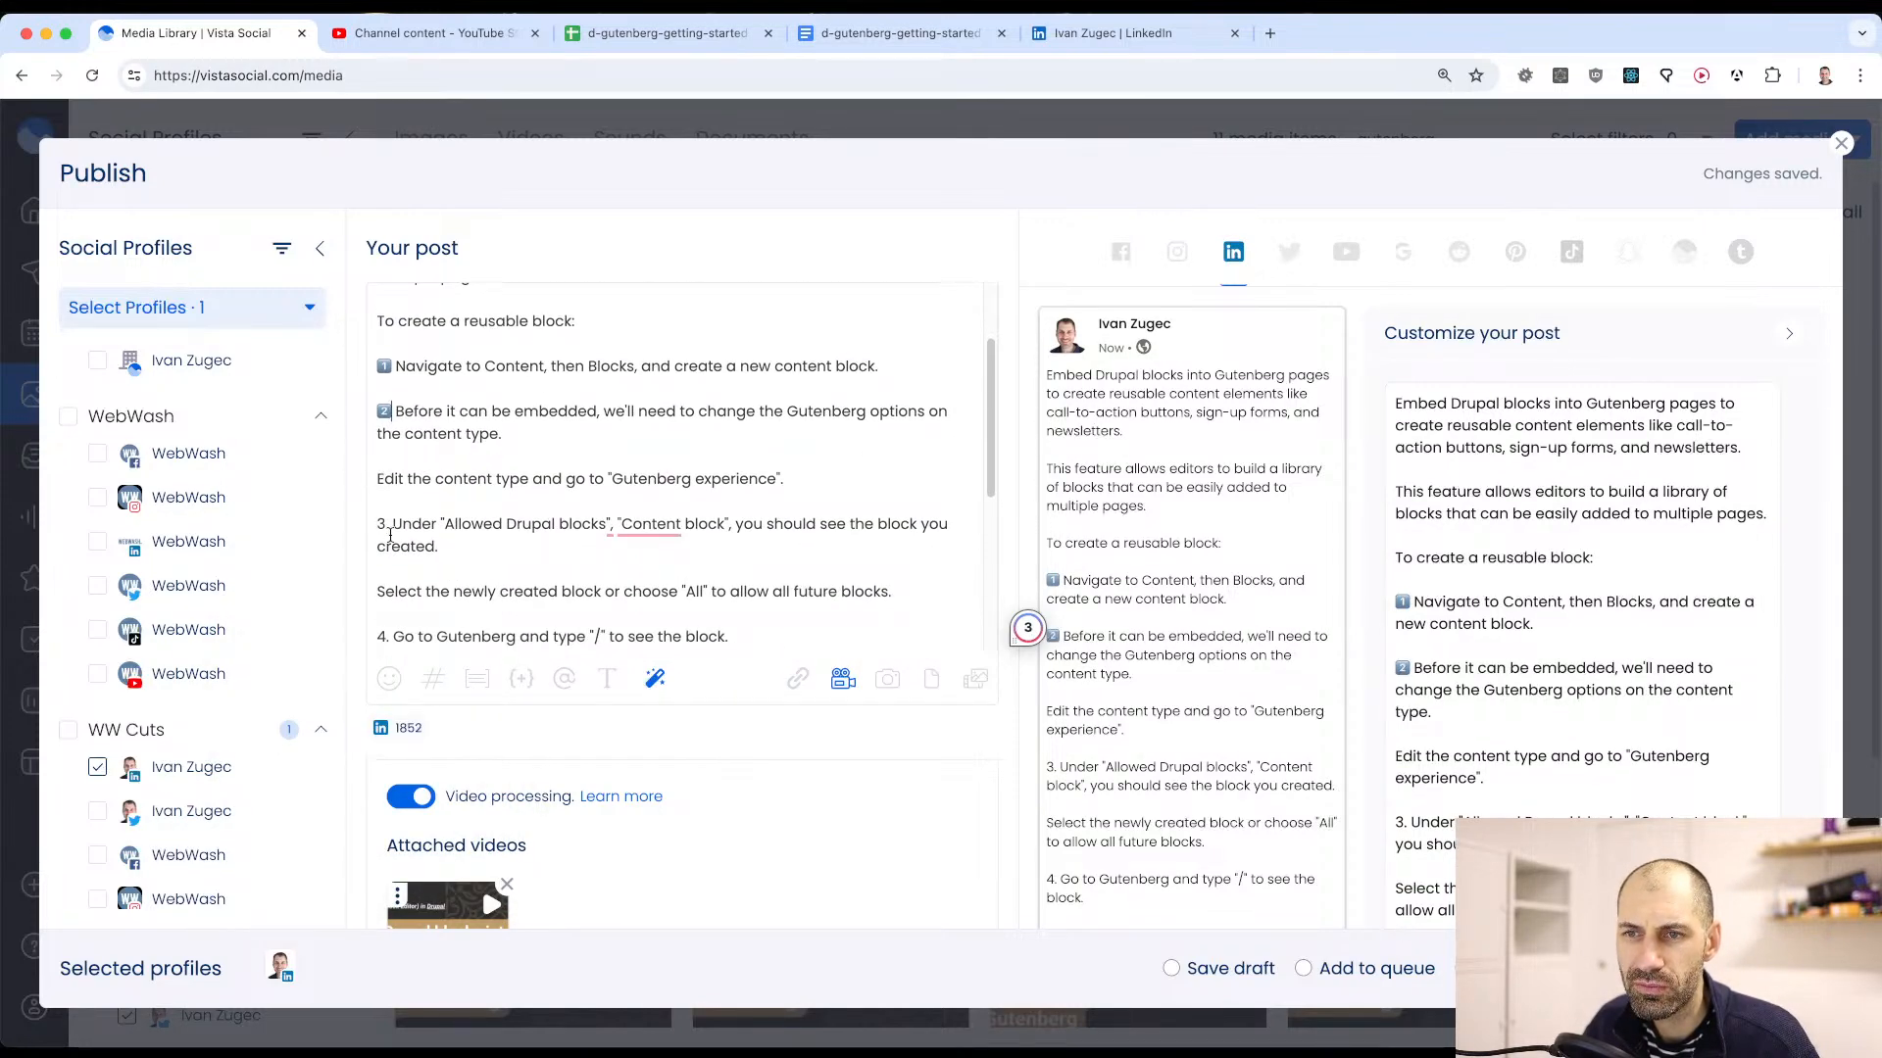
# Step: Replace the list numbers "3." and "4." in the post text with the keycap emojis 3️⃣ and 4️⃣
pyautogui.moveTo(389, 529); pyautogui.dragTo(375, 529)
pyautogui.press('ctrl+super+space')
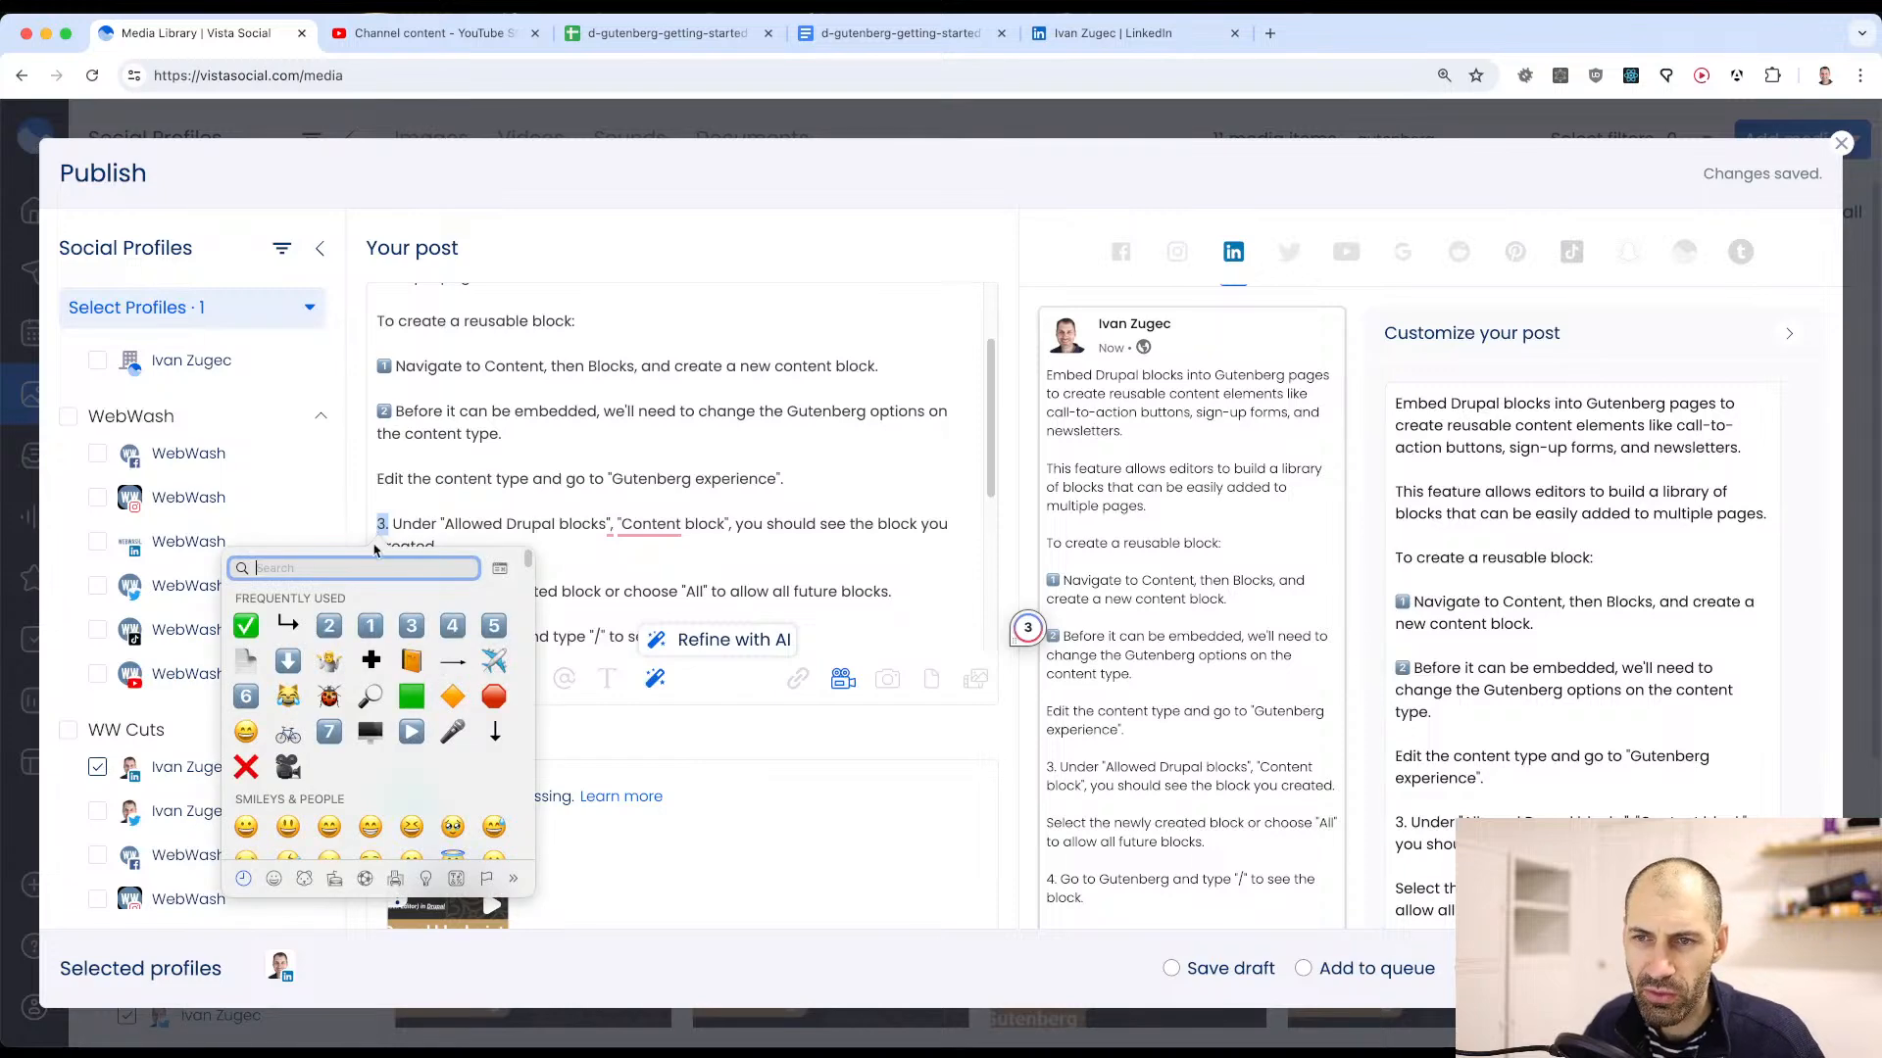
pyautogui.press('Escape')
pyautogui.scroll(-1, 428, 524)
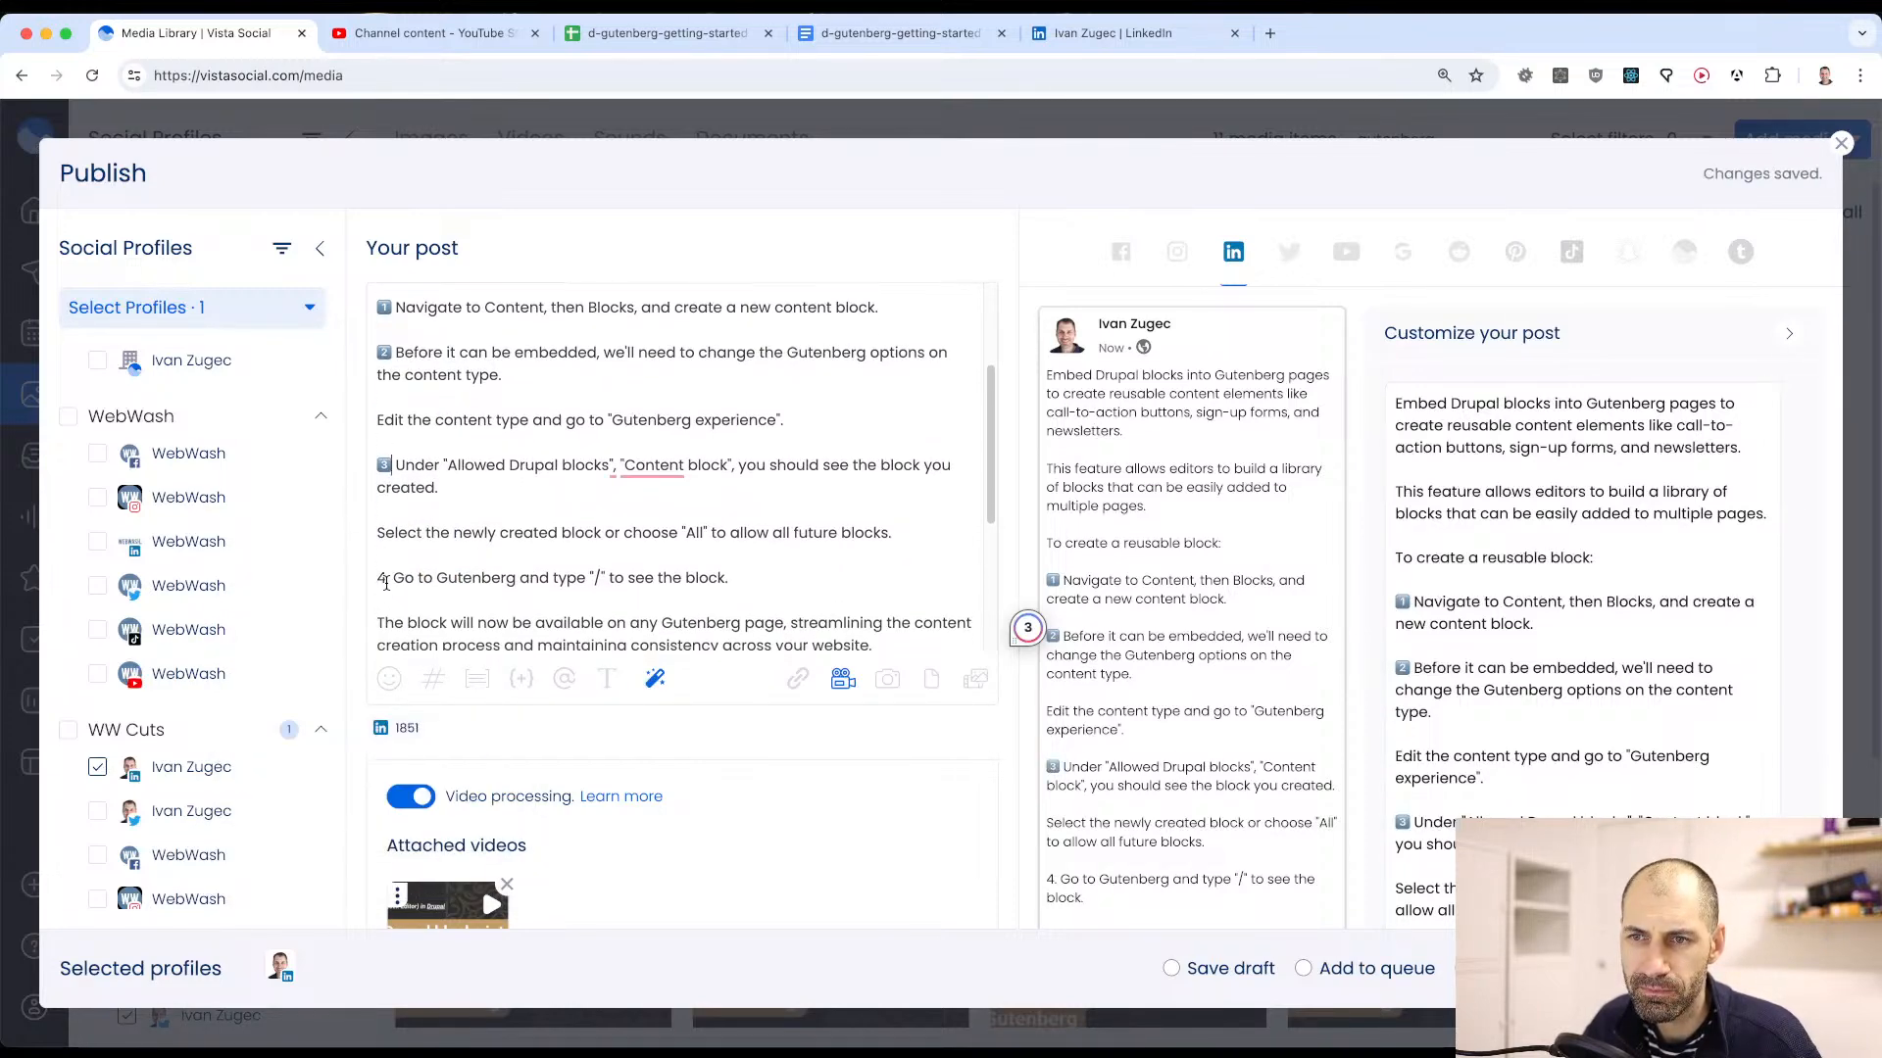
pyautogui.moveTo(383, 580); pyautogui.dragTo(377, 580)
pyautogui.press('ctrl+super+space')
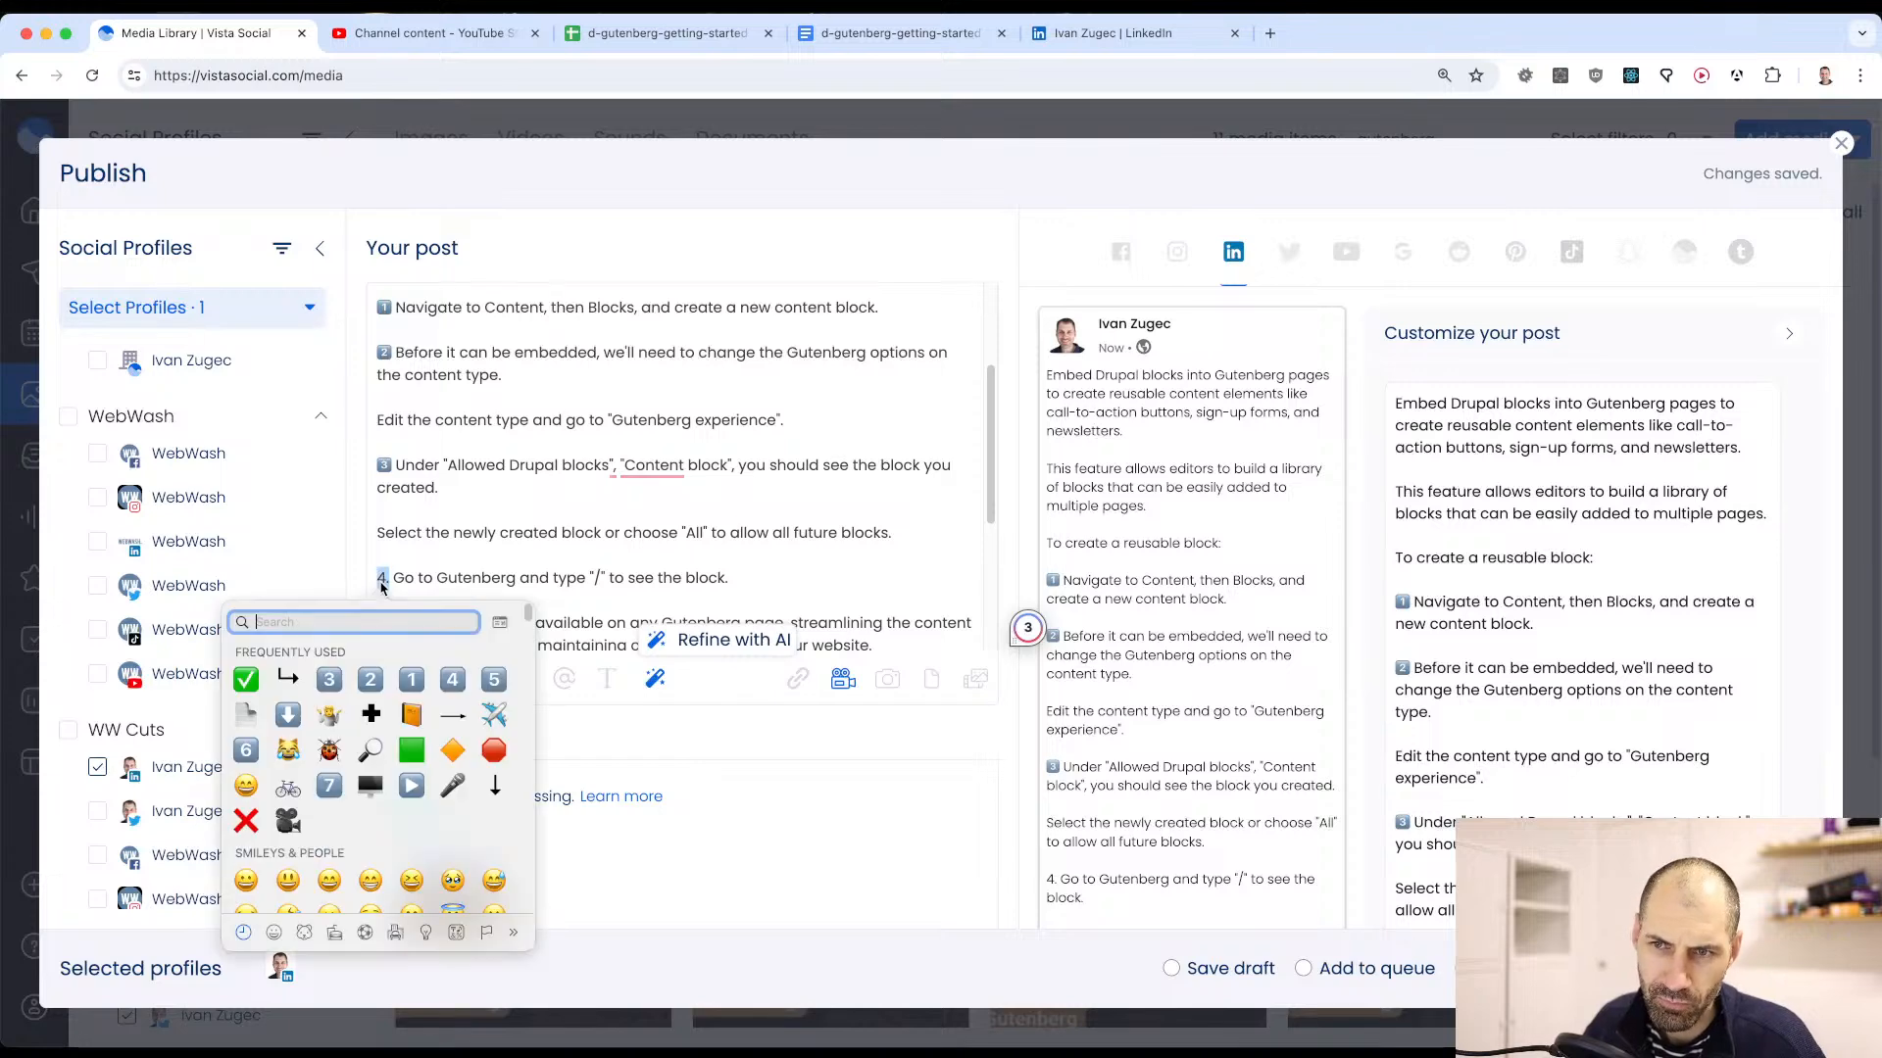
pyautogui.click(452, 679)
# Step: Insert a down arrow emoji ⬇️ after "Watch the full video using the link in the comments below."
pyautogui.scroll(-4, 564, 576)
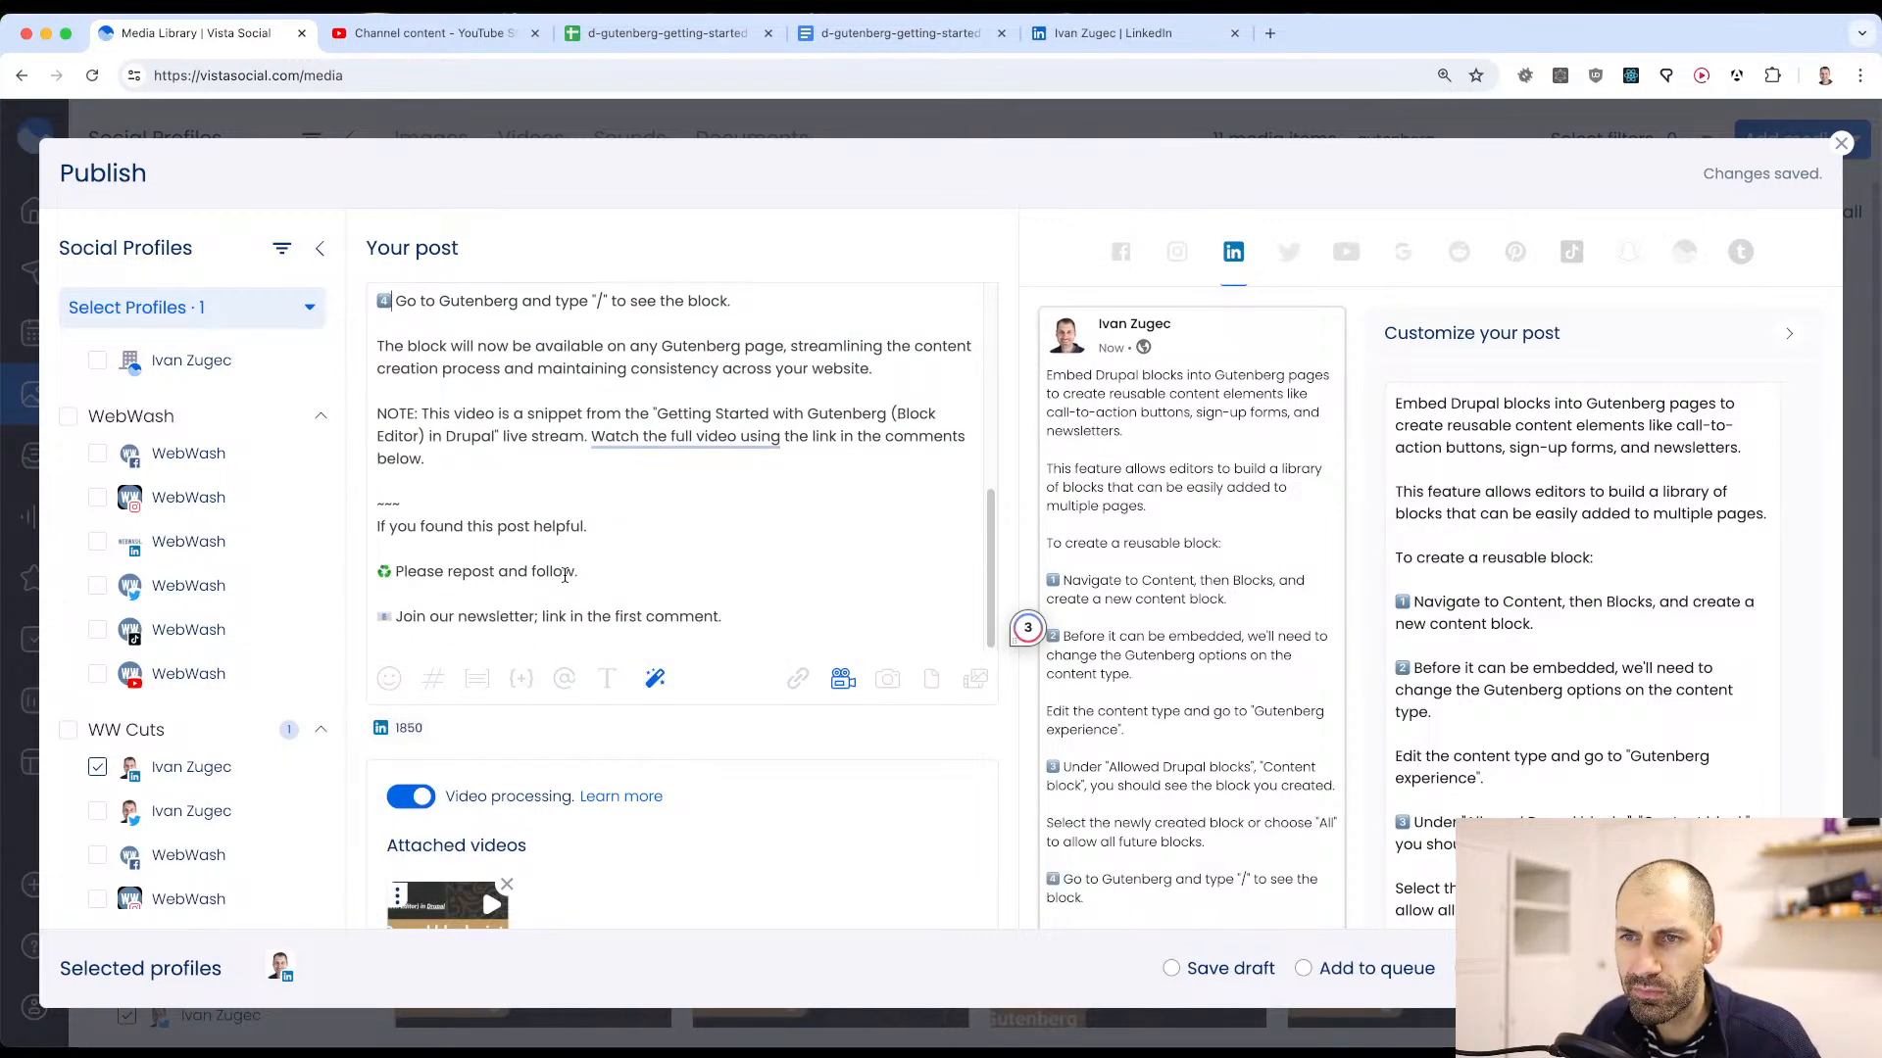
pyautogui.scroll(2, 572, 404)
pyautogui.scroll(7, 572, 405)
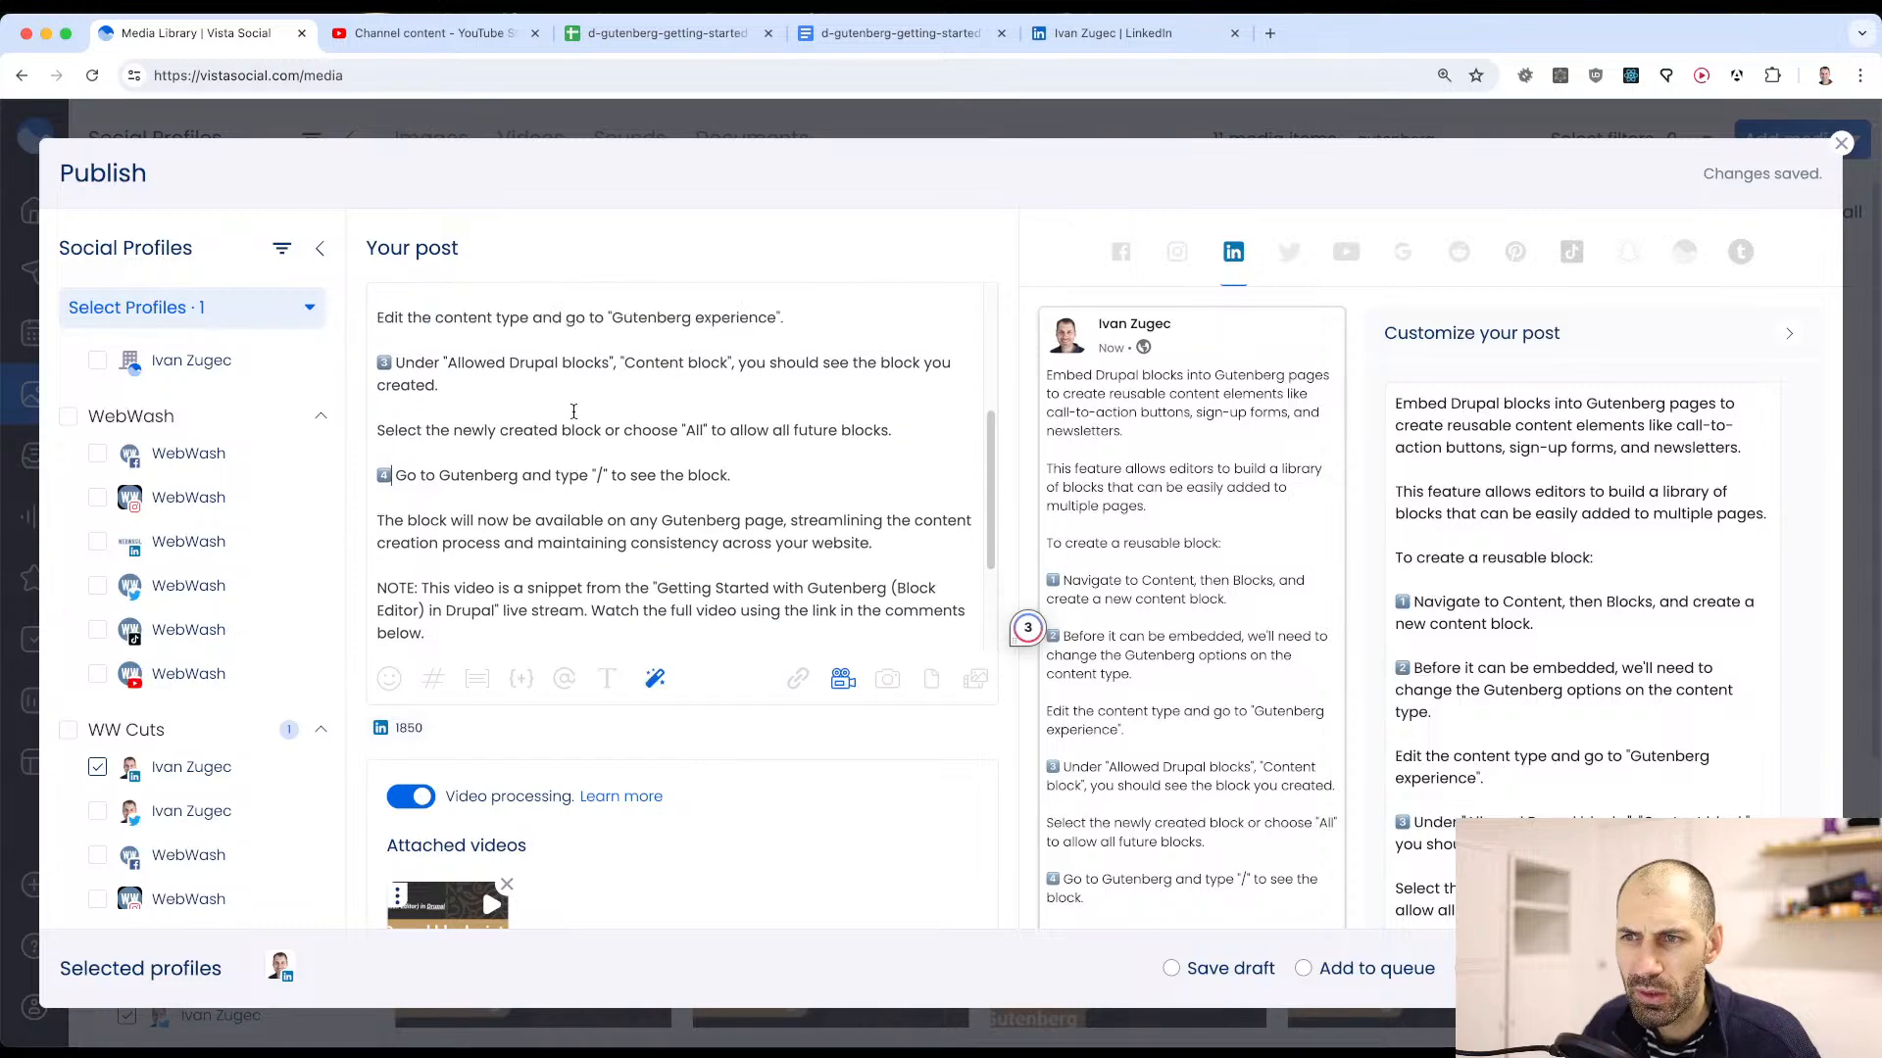
pyautogui.scroll(-7, 576, 409)
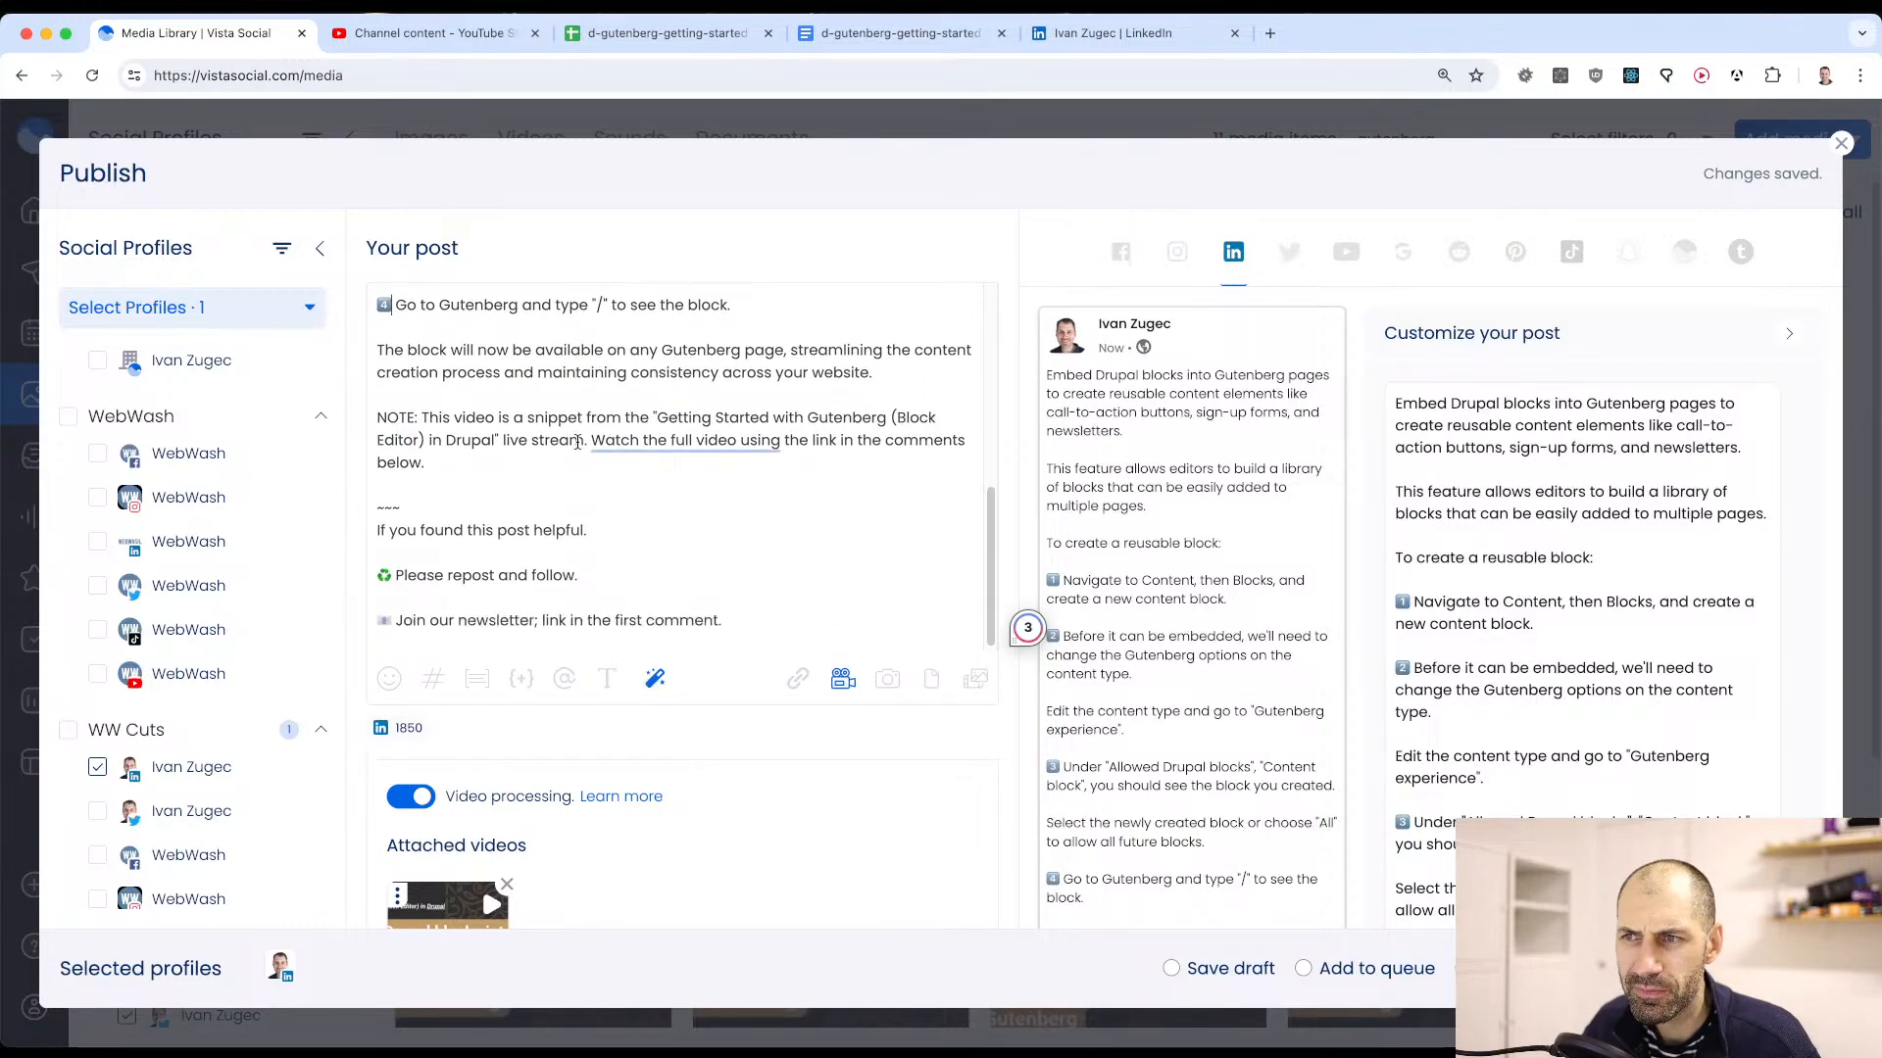
pyautogui.press('ctrl+super+space')
pyautogui.click(338, 599)
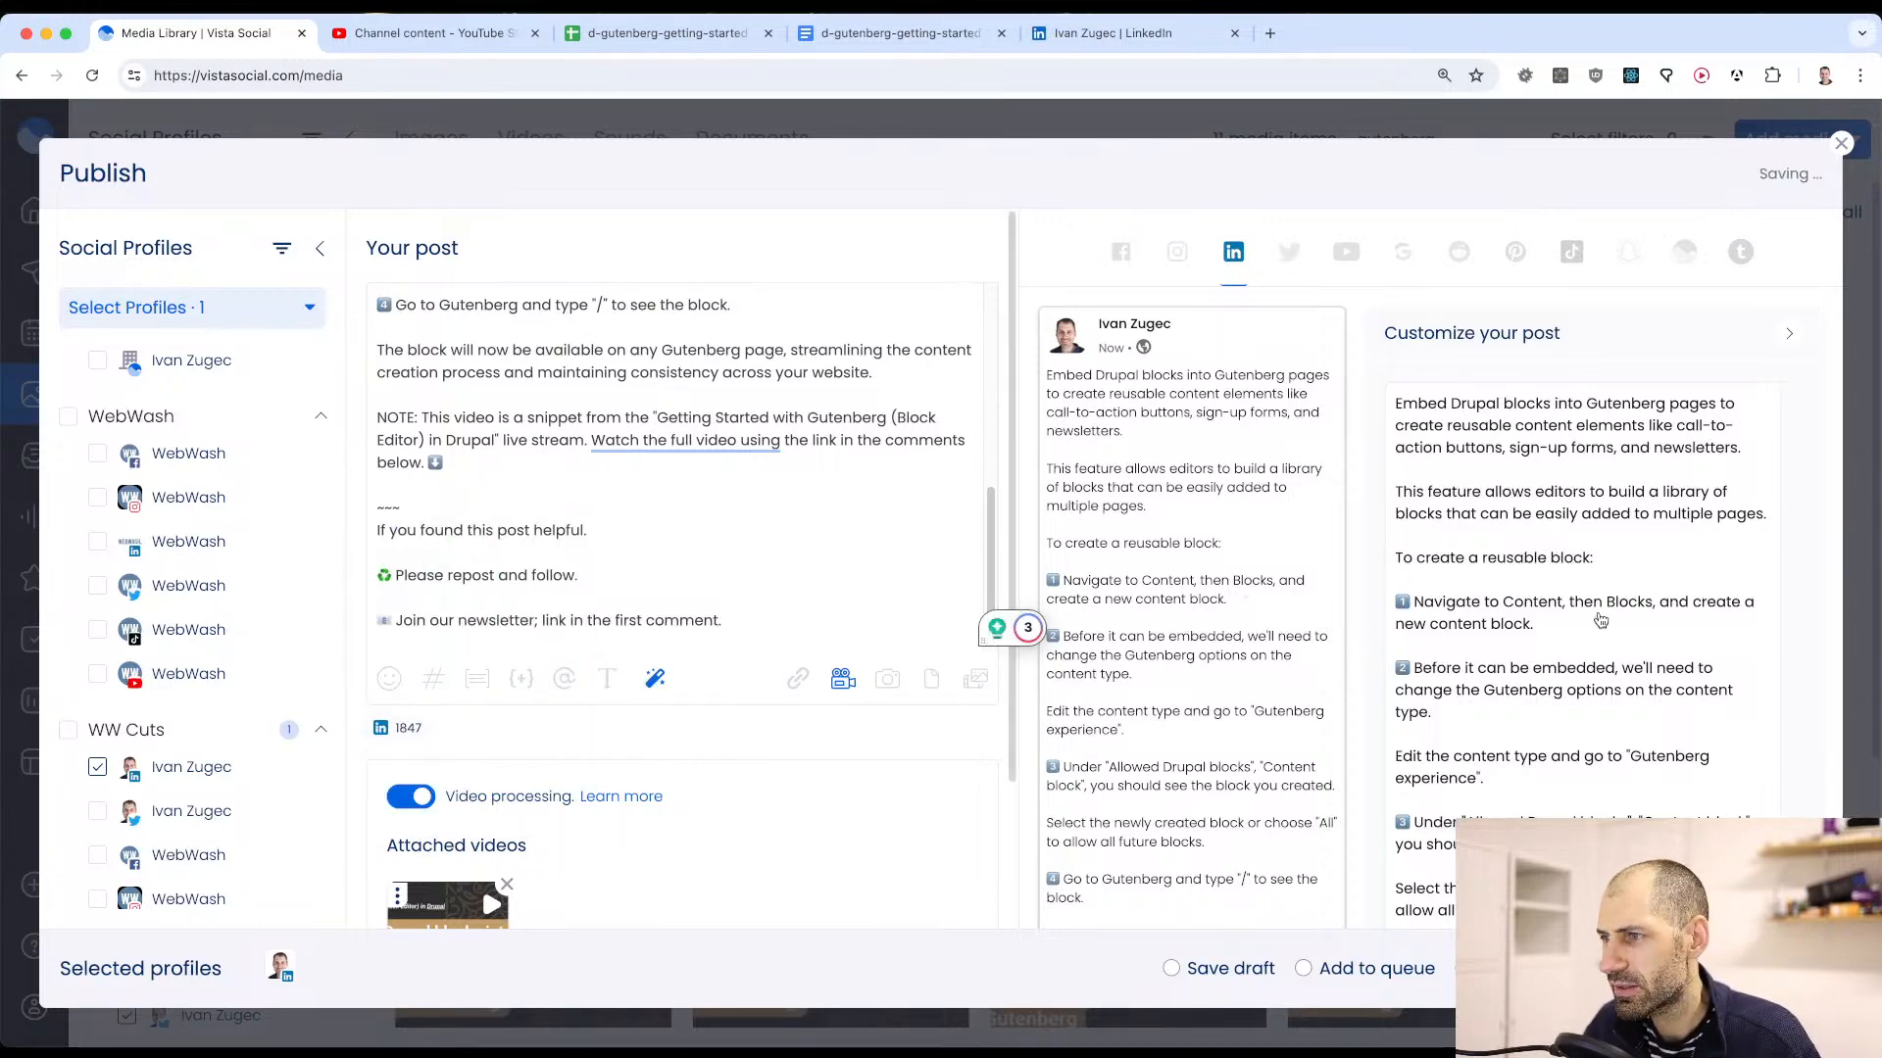
# Step: Review the LinkedIn preview of the post, including the video title and the YouTube link in the first comment
pyautogui.scroll(-5, 1241, 585)
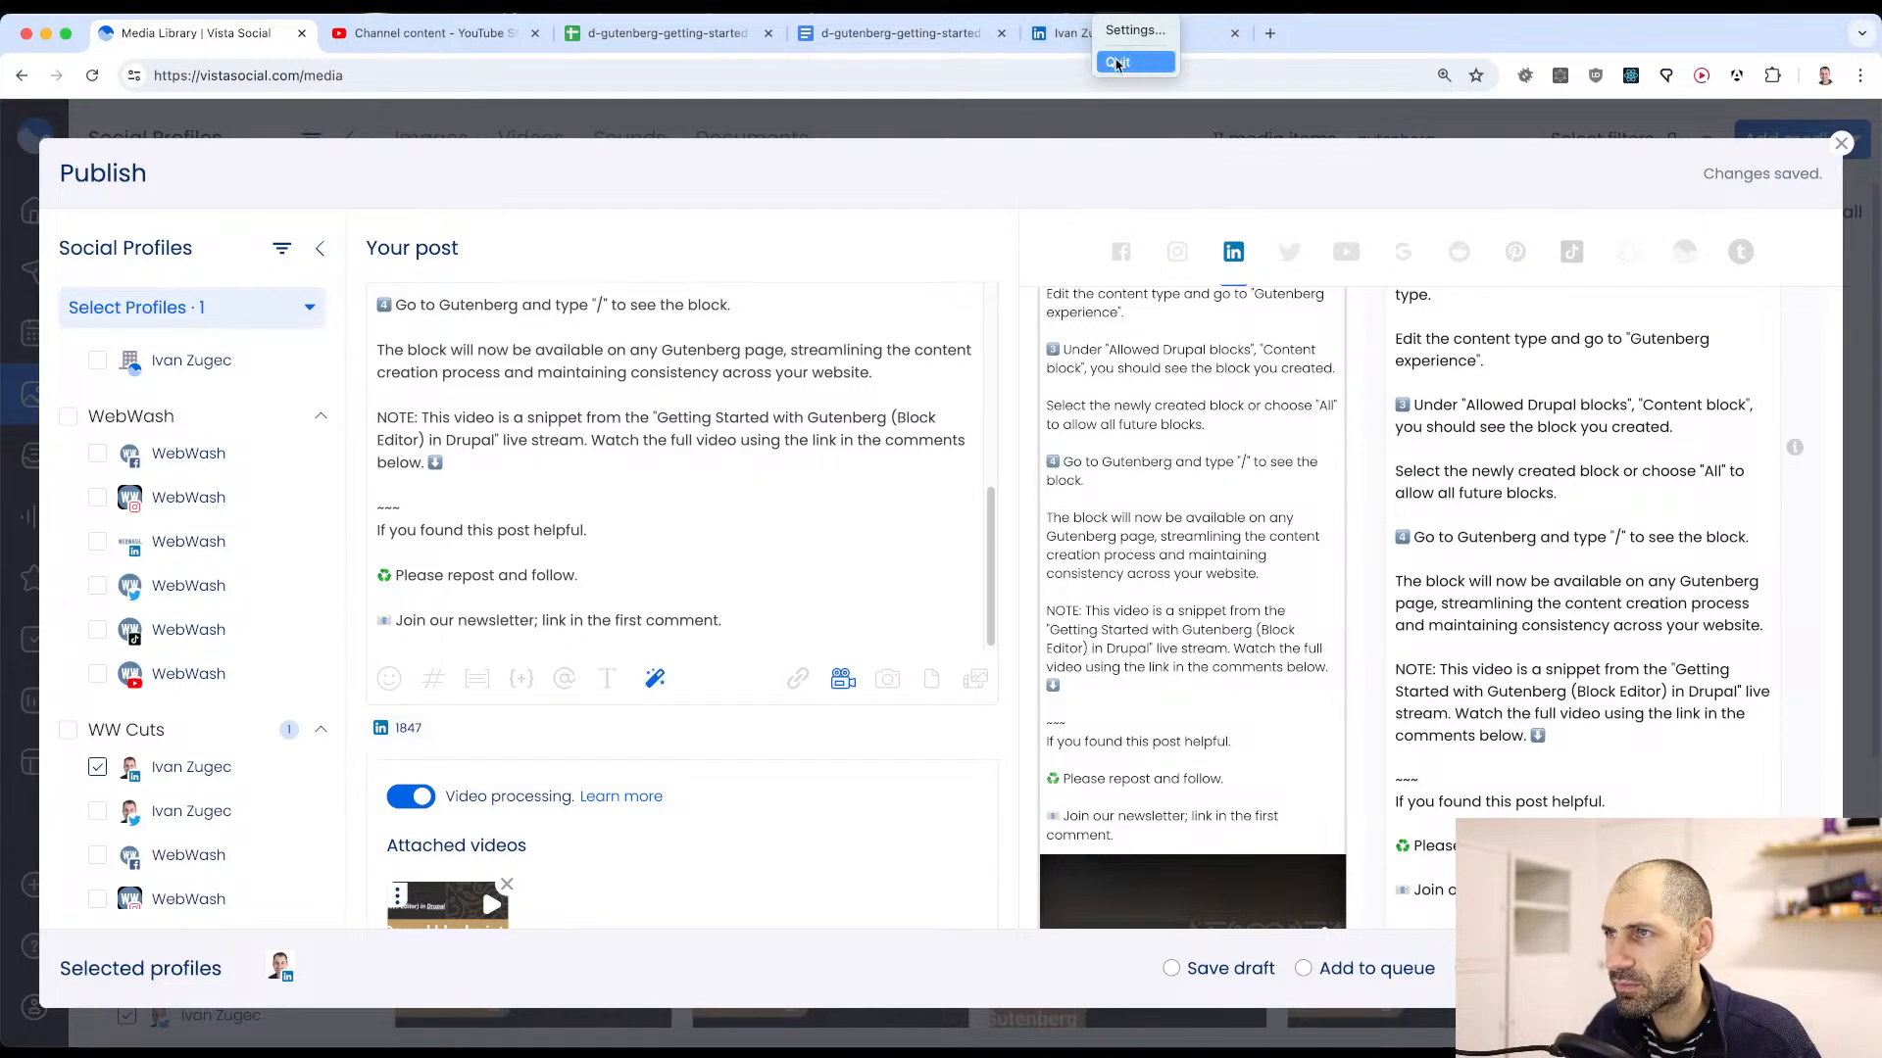
pyautogui.scroll(-5, 1429, 681)
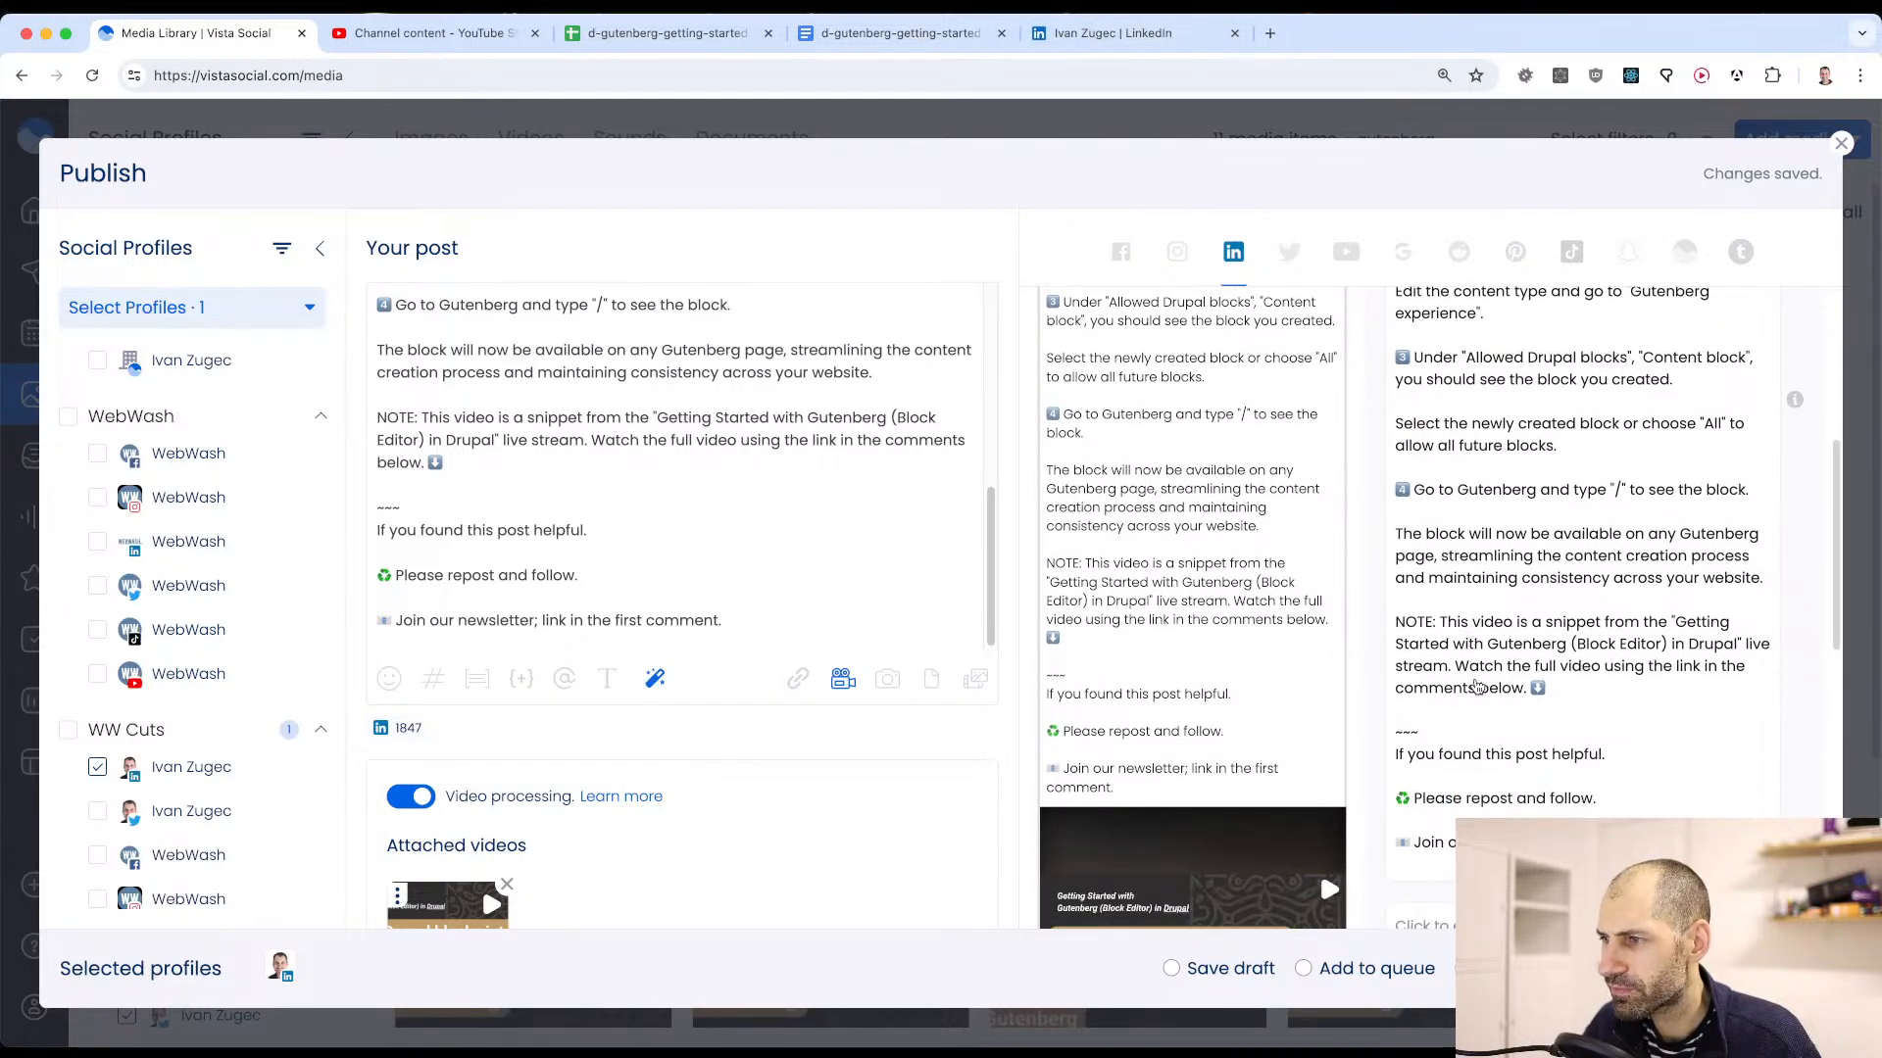
pyautogui.scroll(-5, 1105, 516)
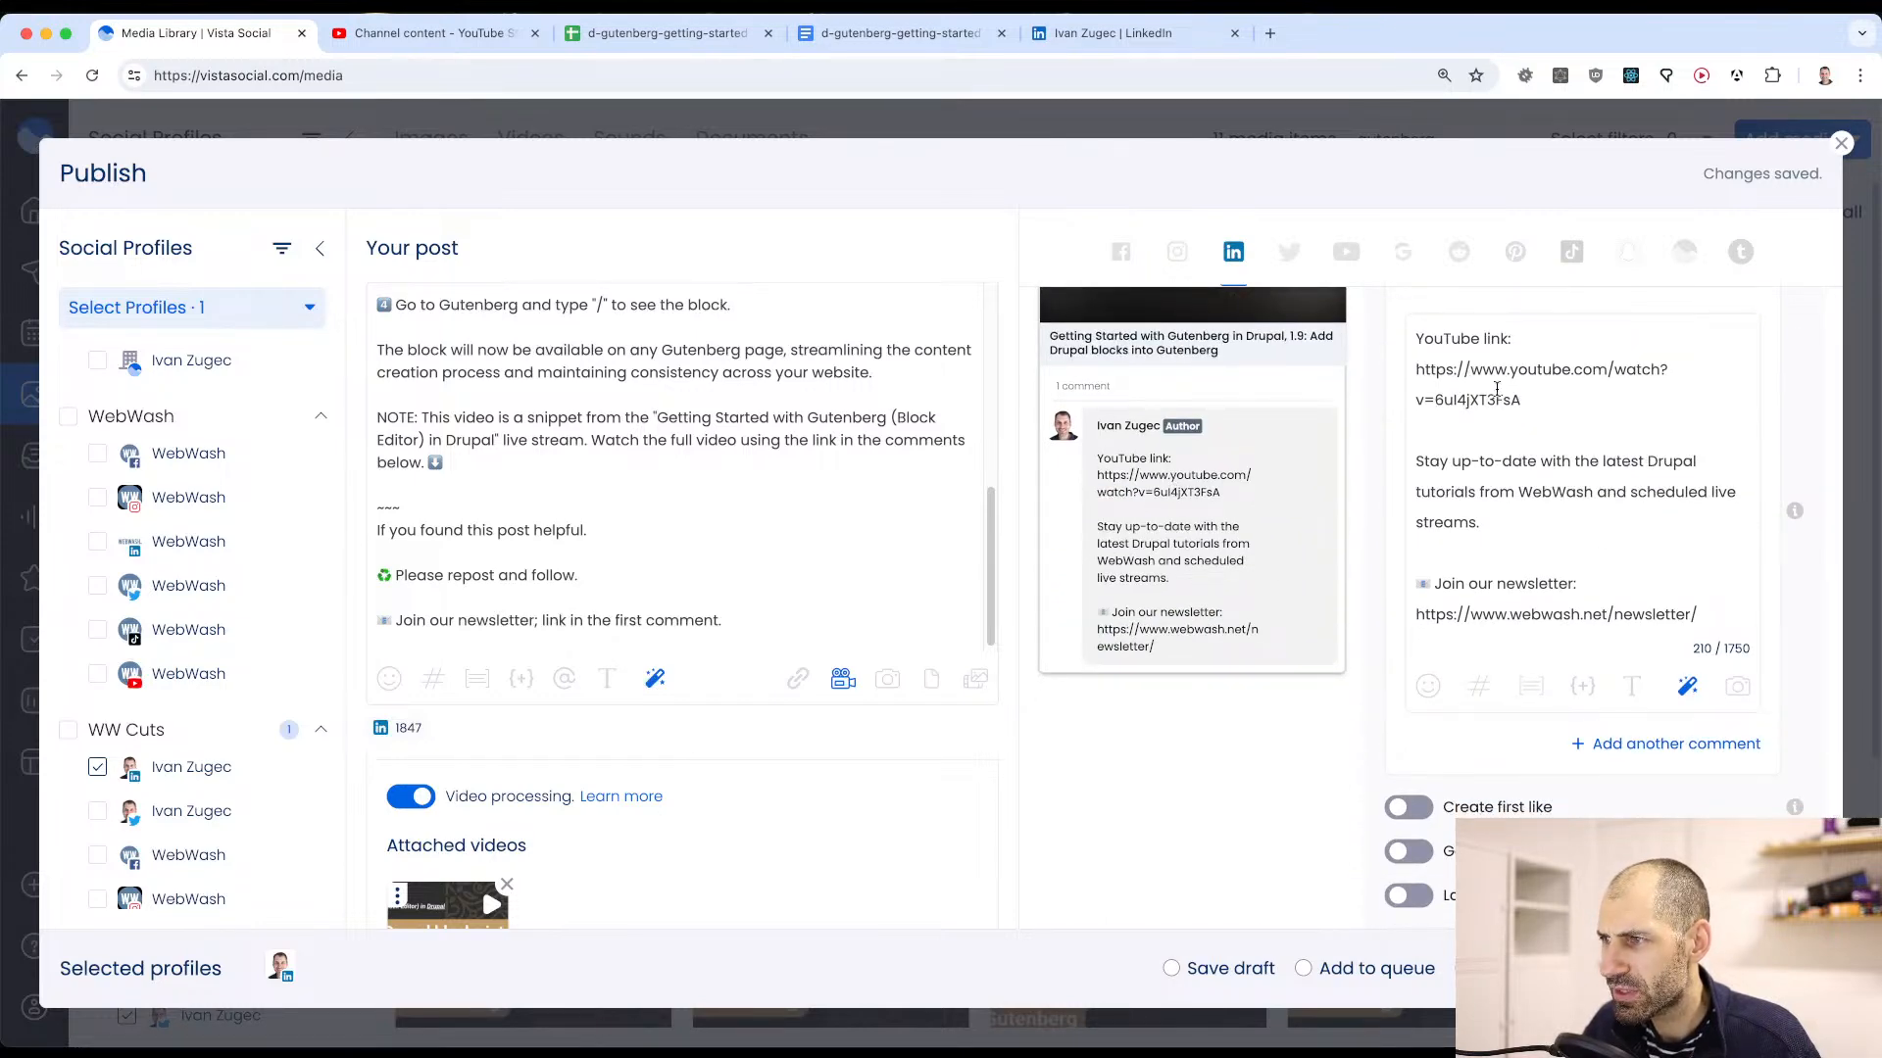
pyautogui.scroll(2, 1477, 418)
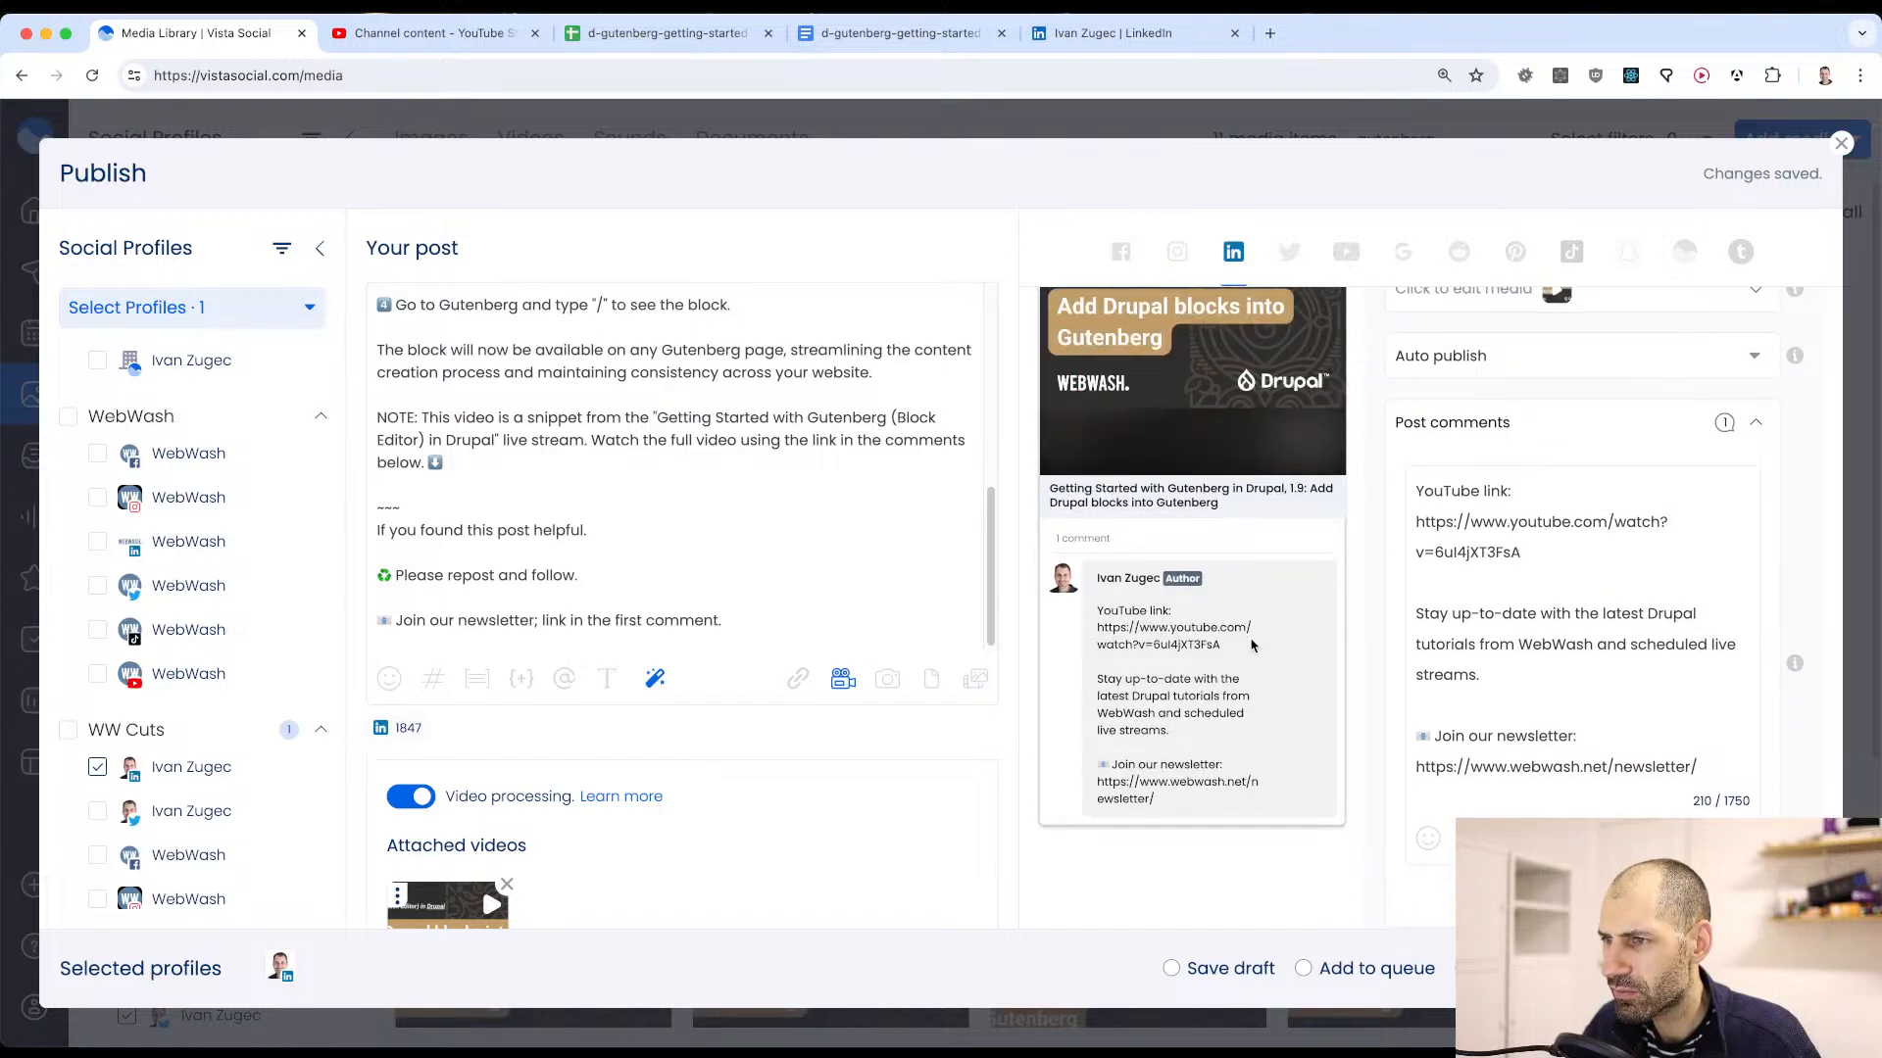
pyautogui.moveTo(1237, 652); pyautogui.dragTo(1147, 645)
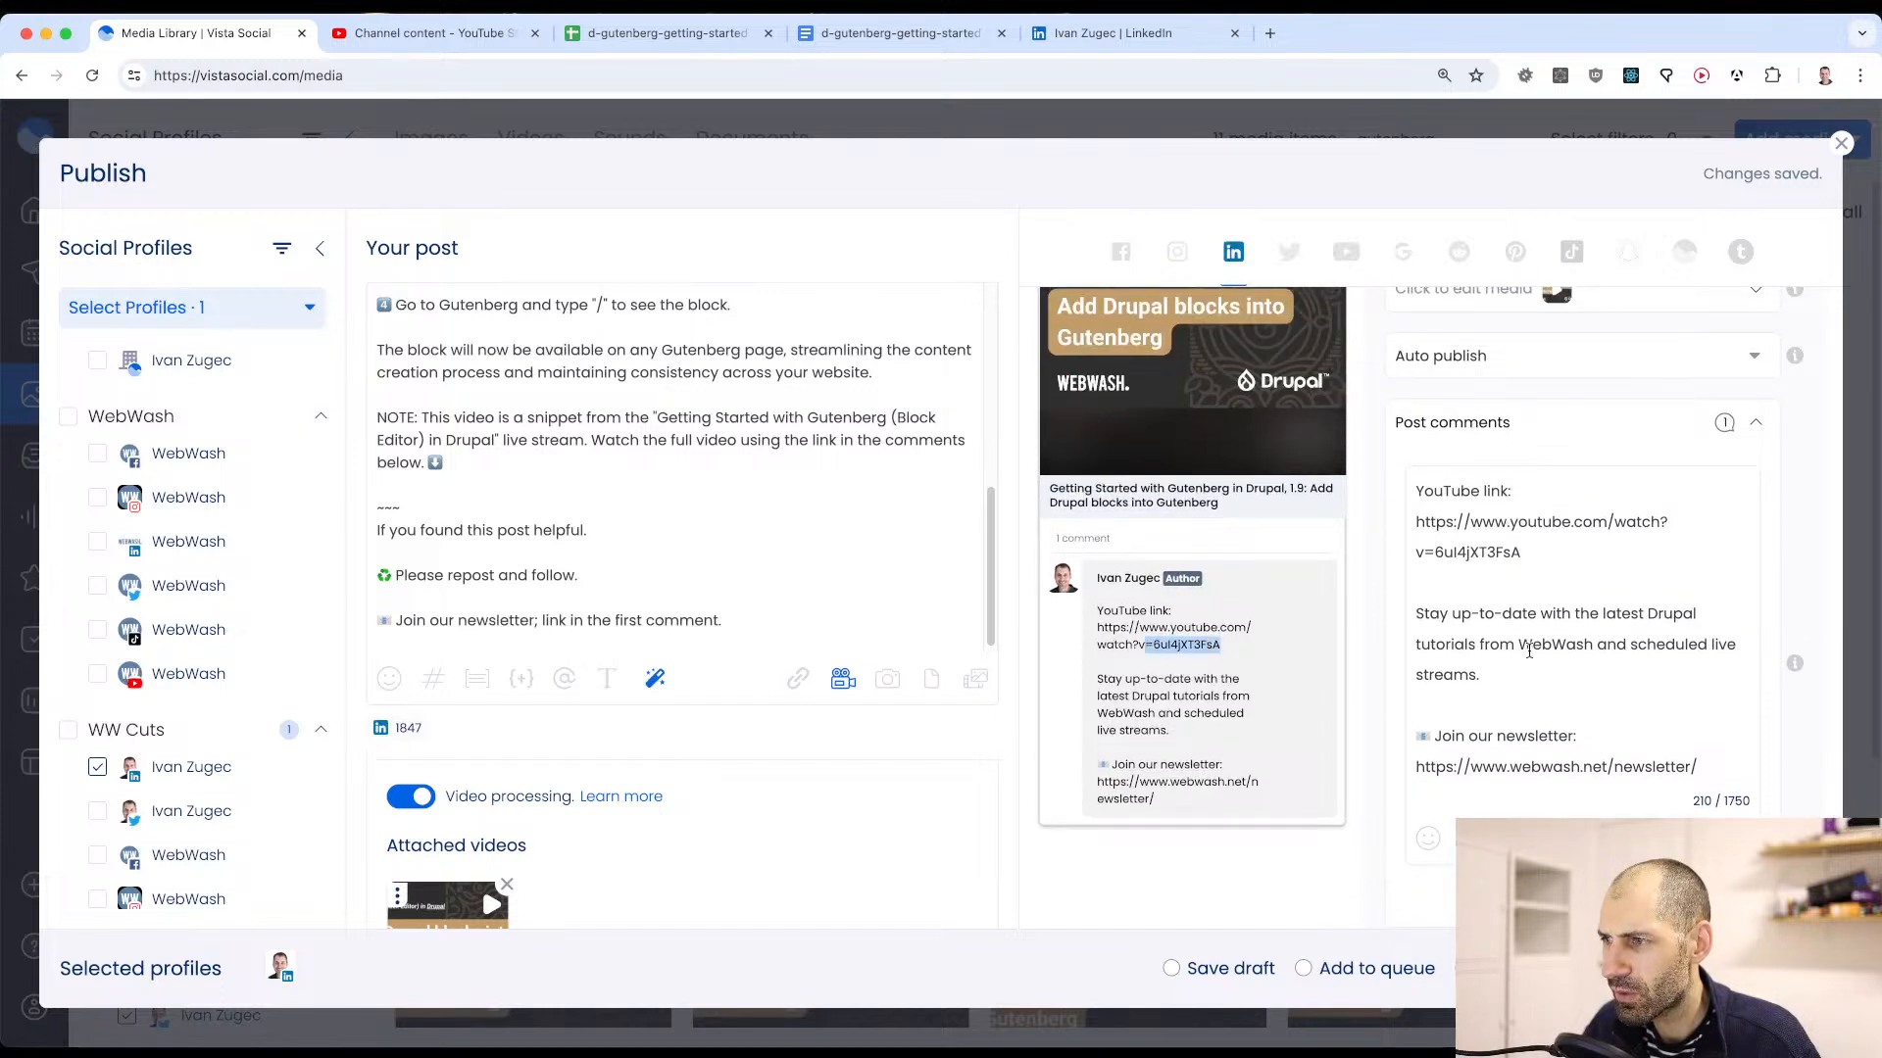
pyautogui.moveTo(1600, 557); pyautogui.dragTo(1407, 522)
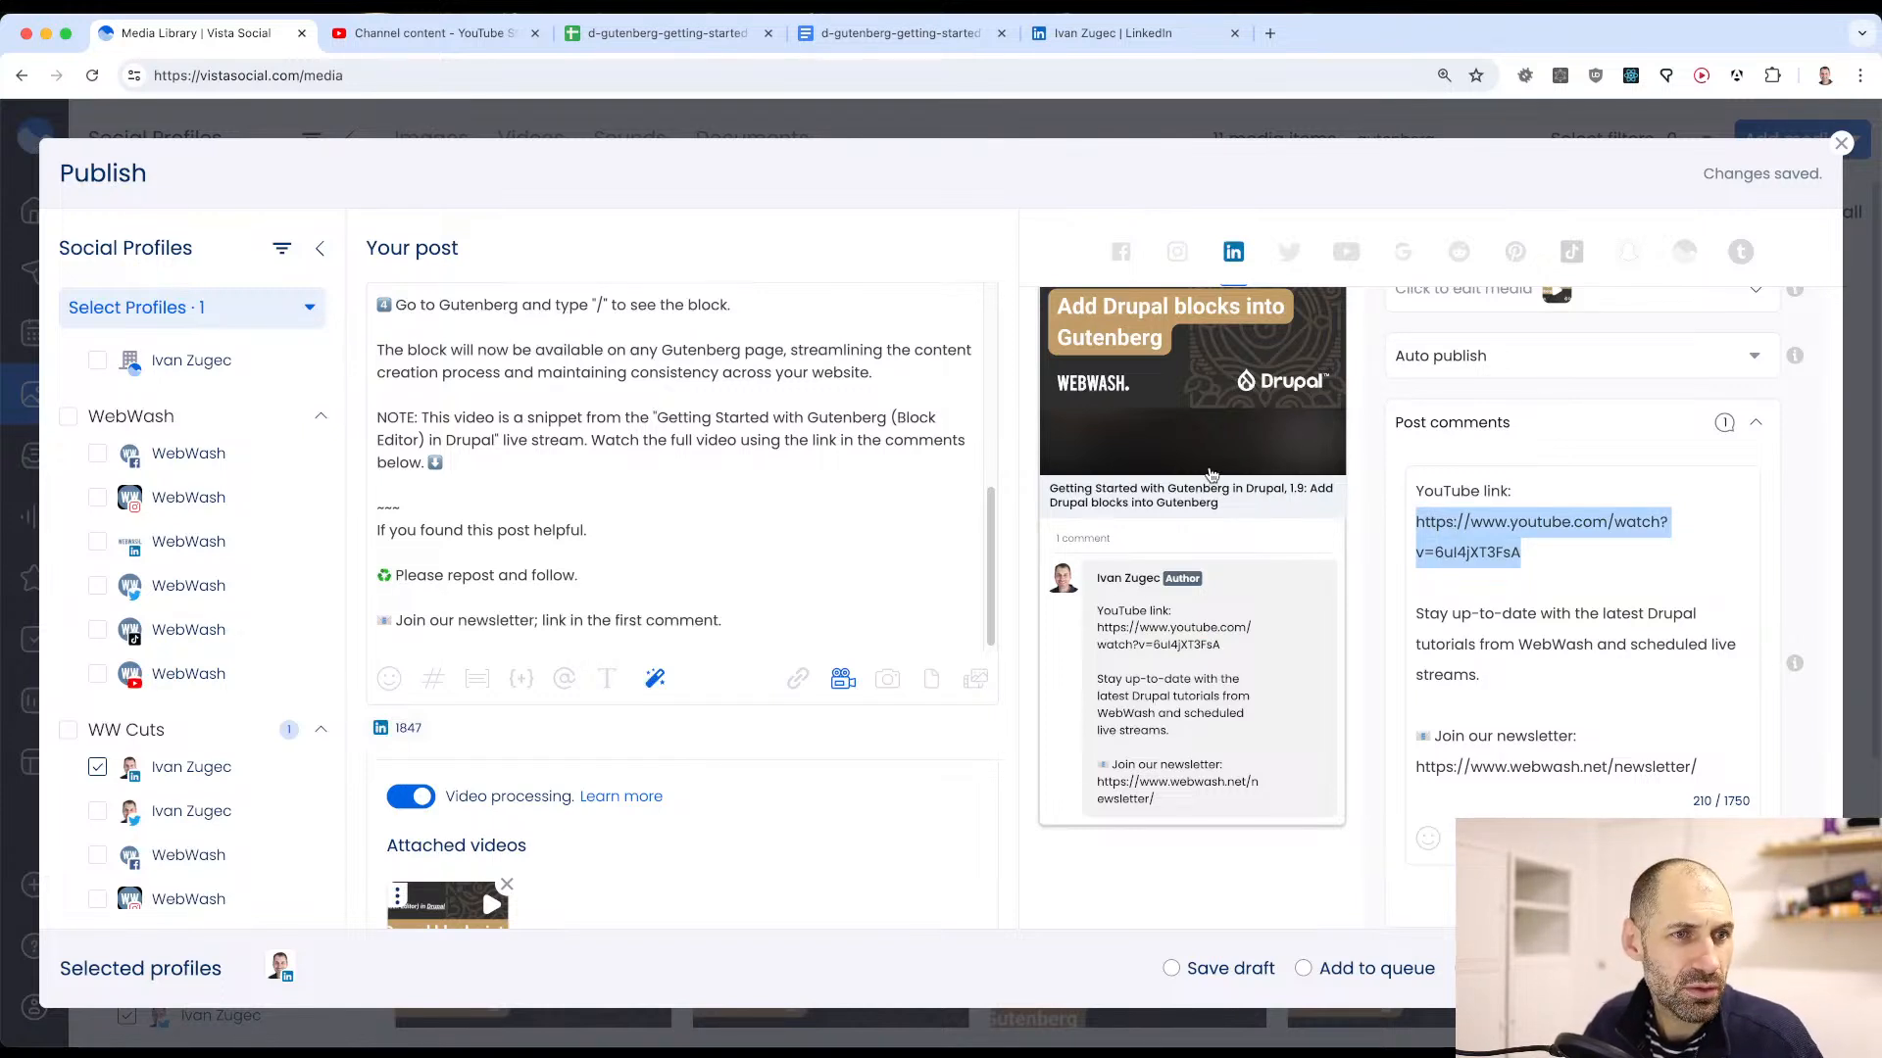
pyautogui.press('ctrl+super+d')
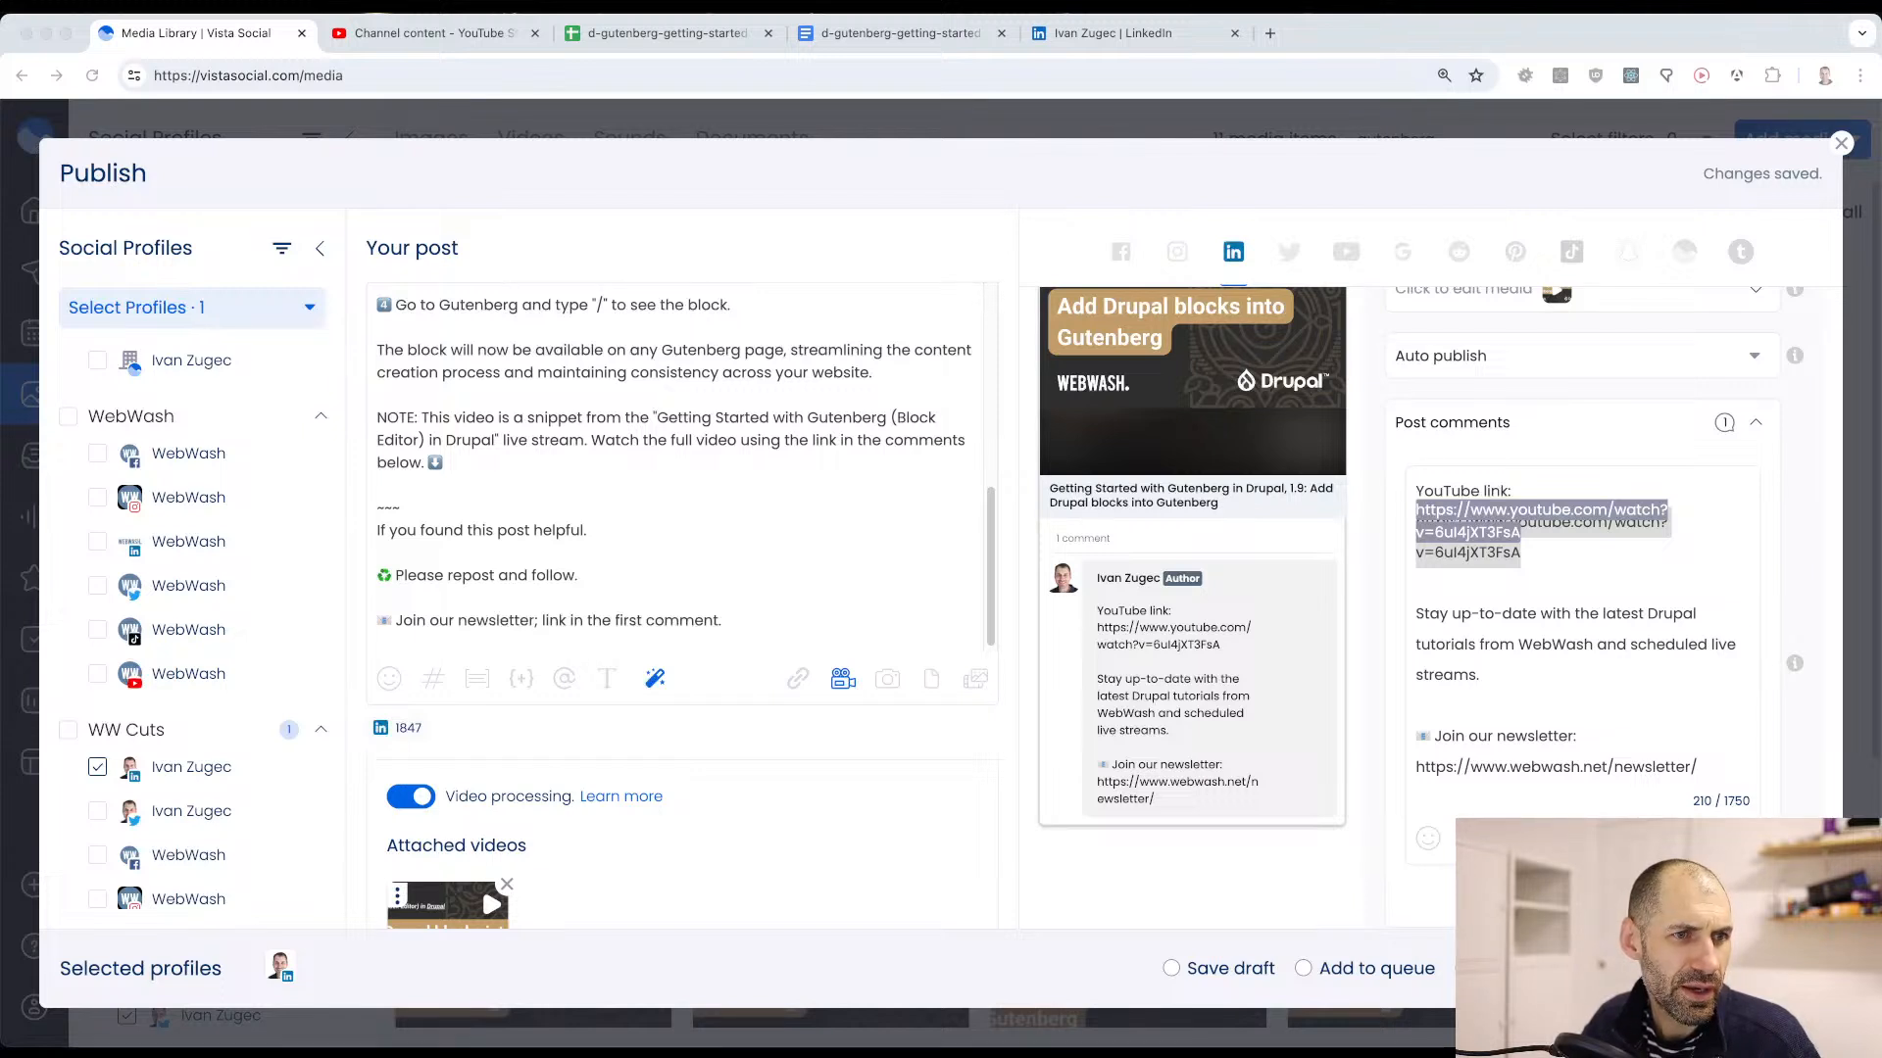
pyautogui.click(1017, 653)
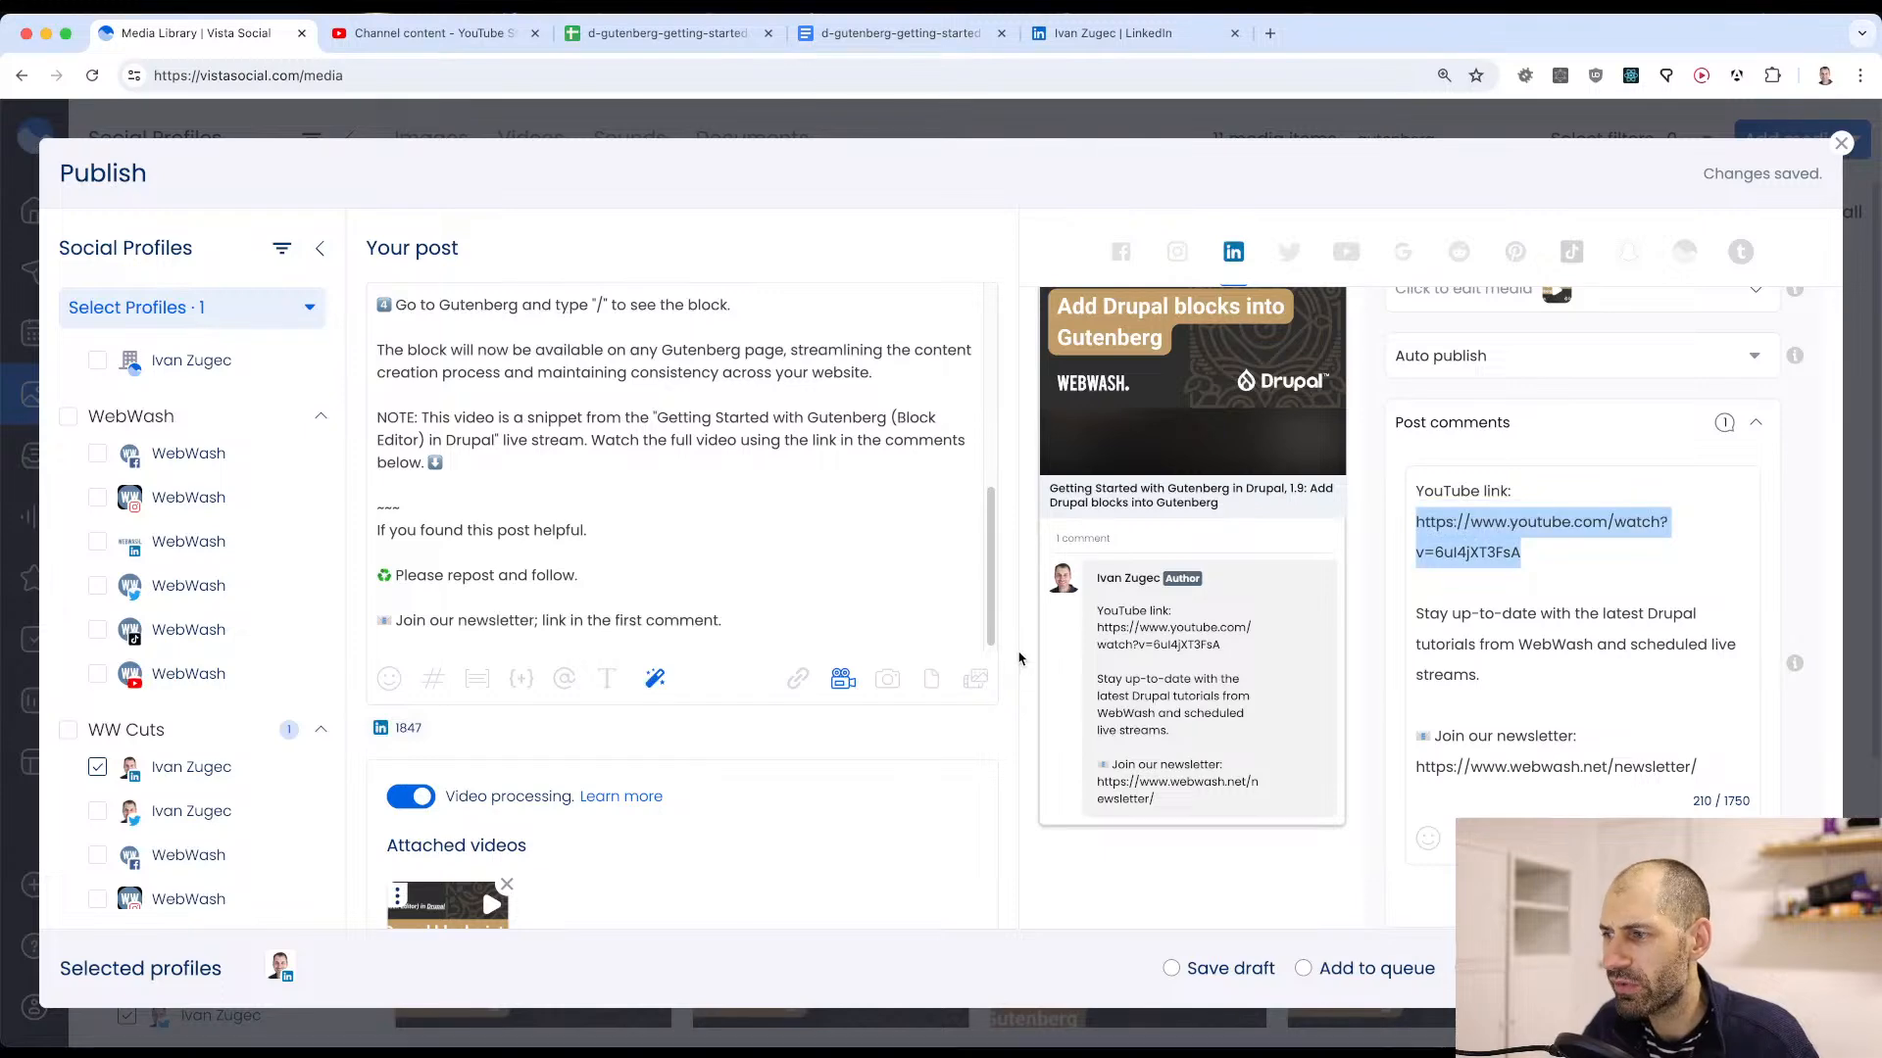
pyautogui.scroll(11, 1281, 580)
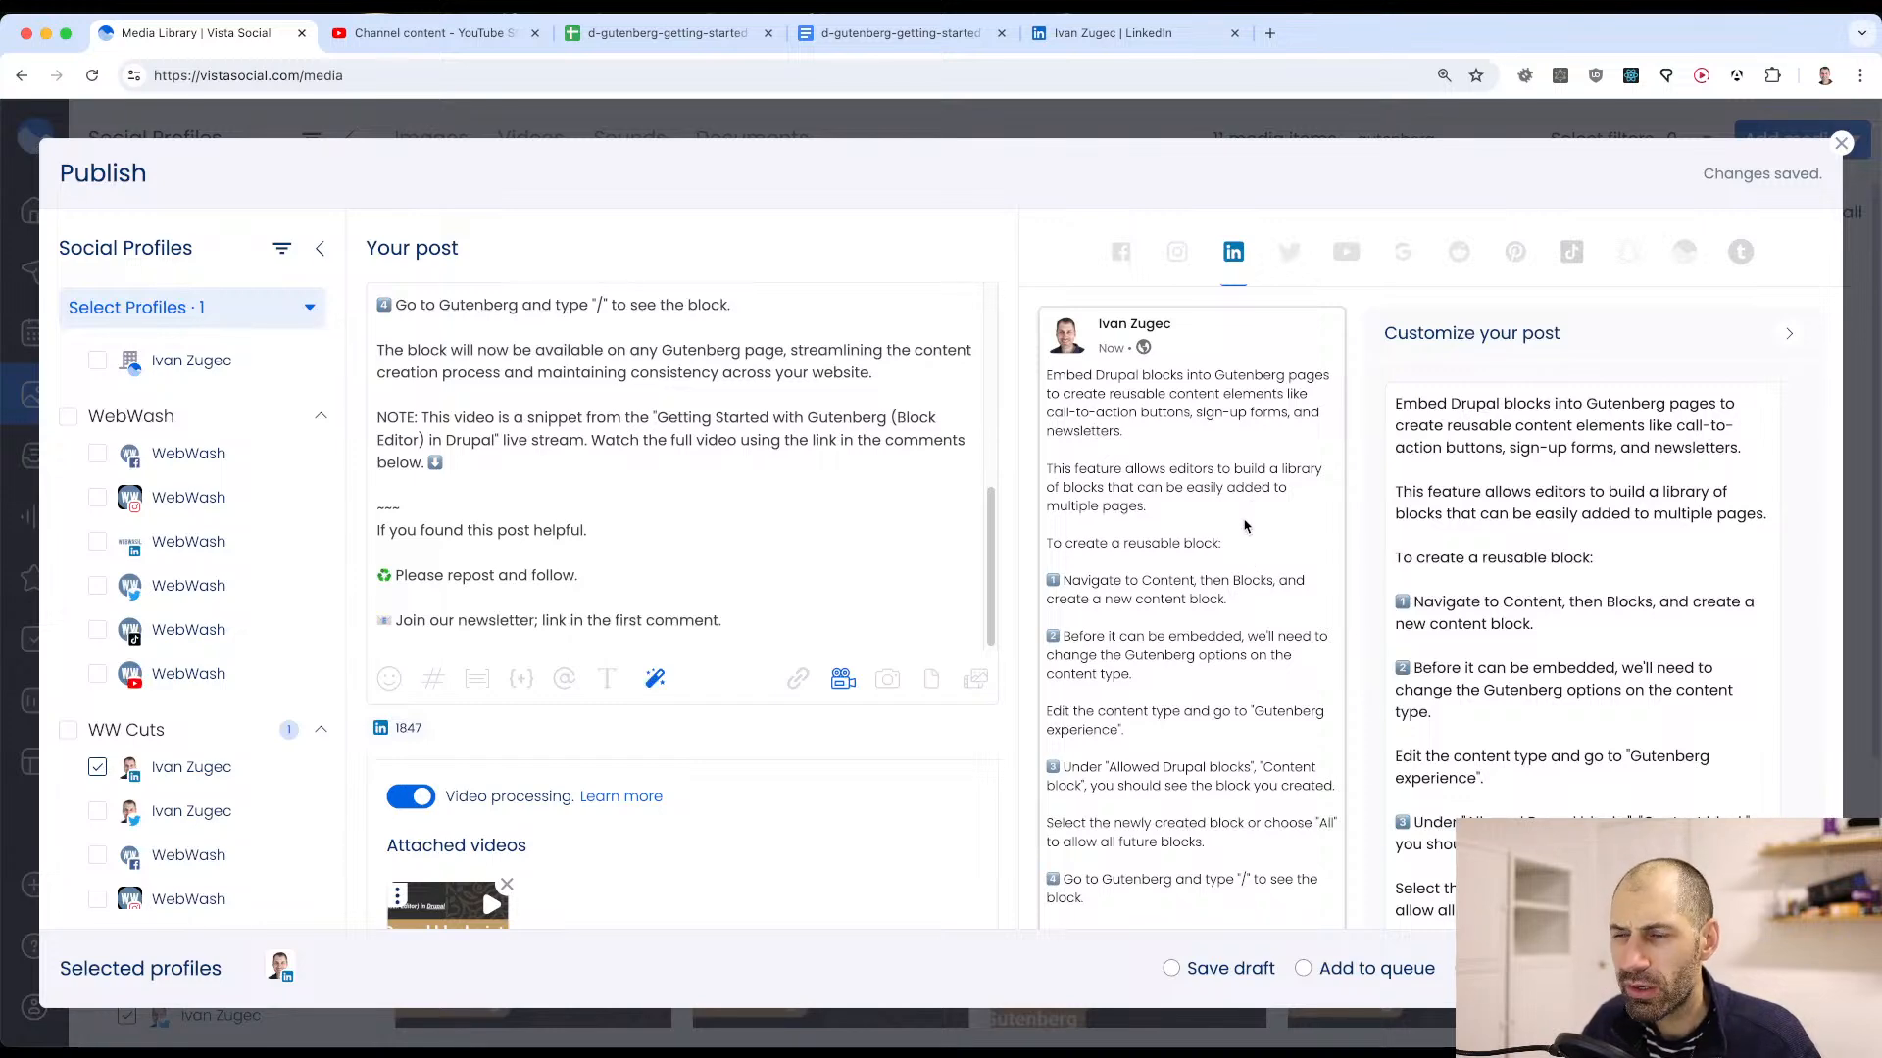
pyautogui.scroll(-10, 1216, 538)
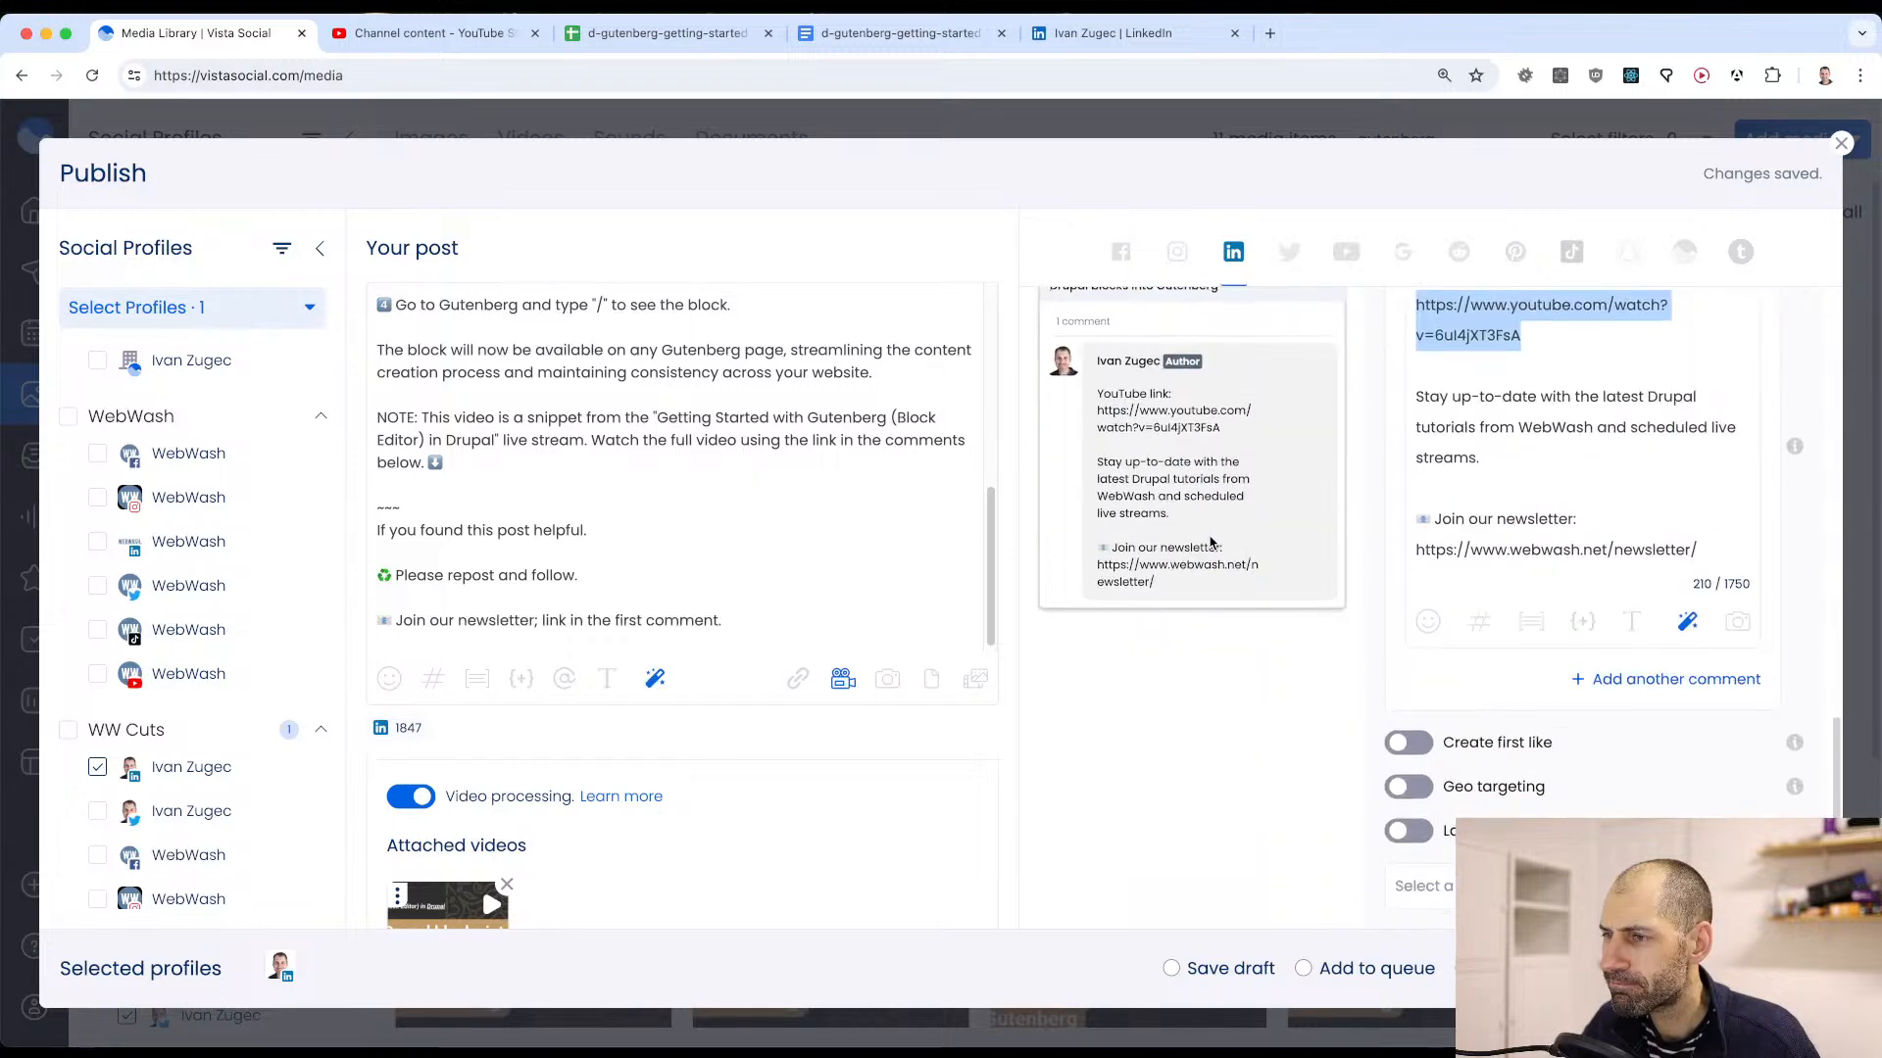
# Step: Submit the LinkedIn post and set the "IZ: LinkedIn" status of cut 1.9 to Done in the cuts spreadsheet
pyautogui.click(1779, 968)
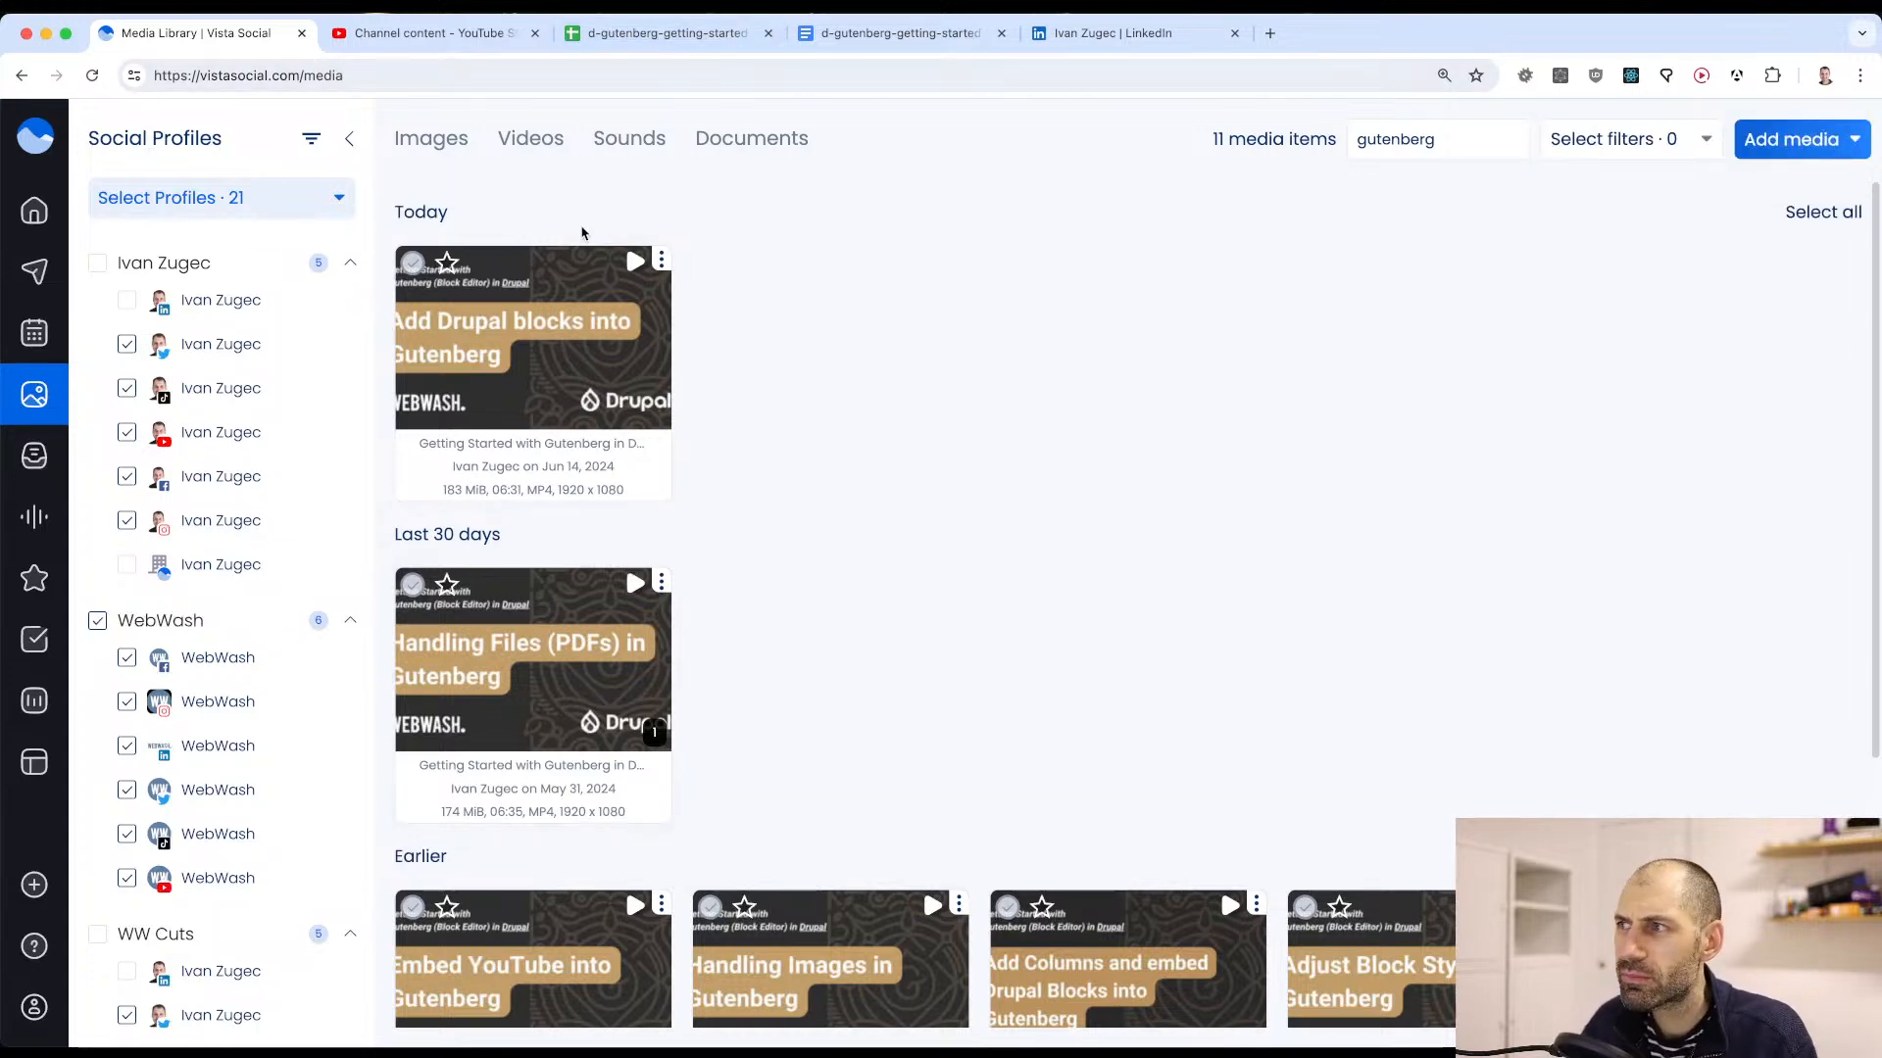
pyautogui.click(600, 40)
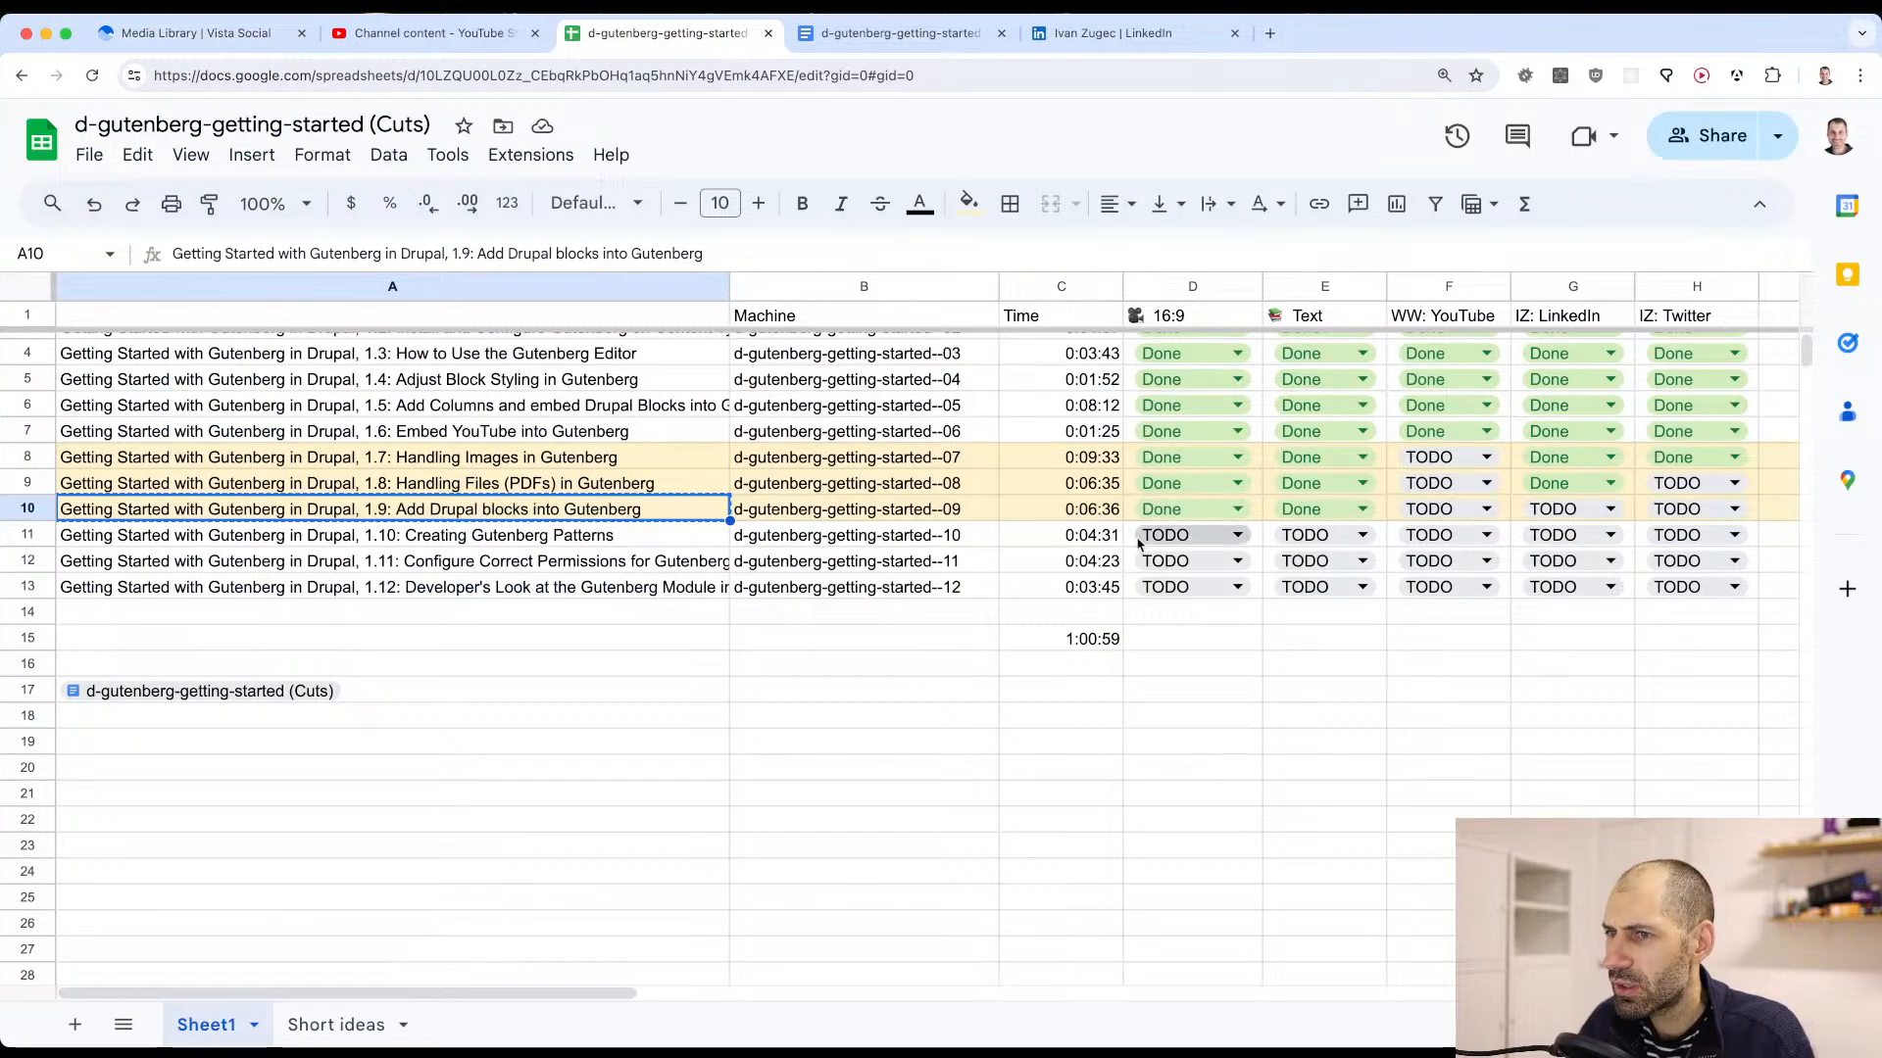
pyautogui.doubleClick(1548, 509)
pyautogui.click(1567, 624)
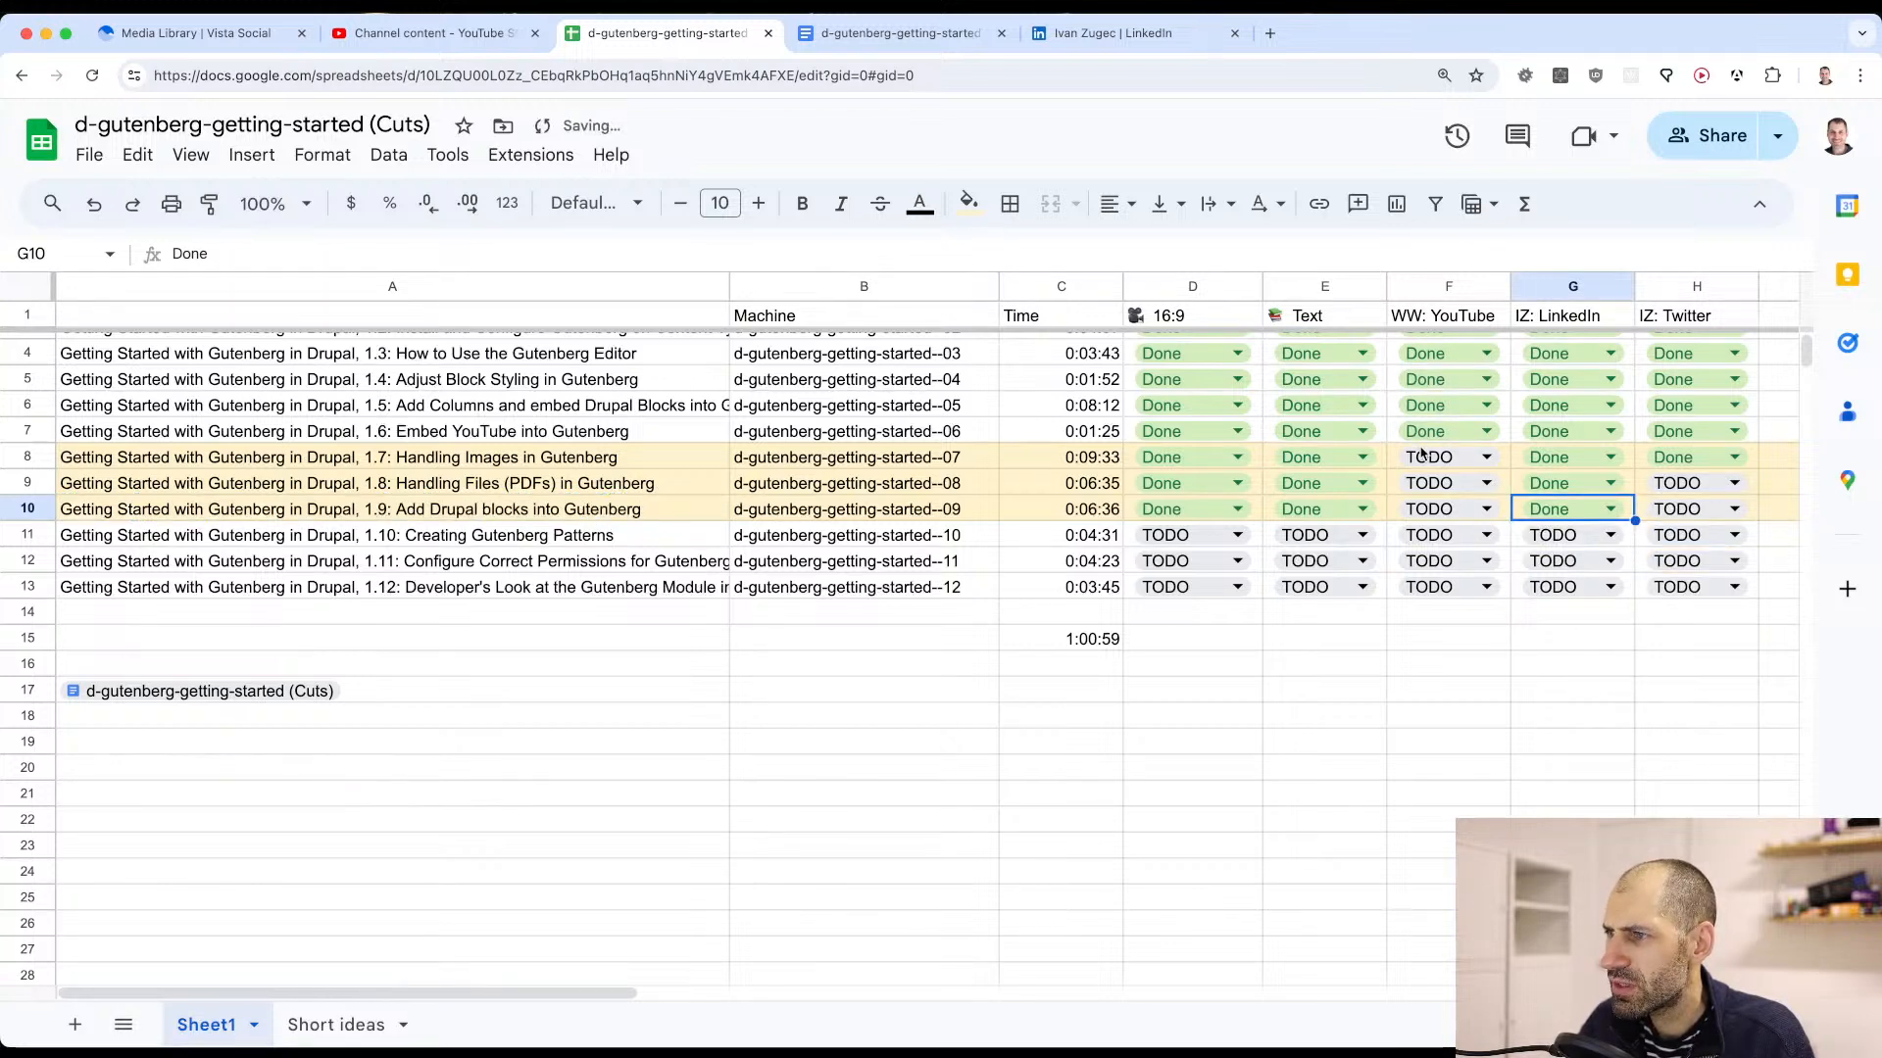
# Step: Open the WebWash channel on YouTube from YouTube Studio and look through its published videos for the Gutenberg cuts
pyautogui.click(587, 458)
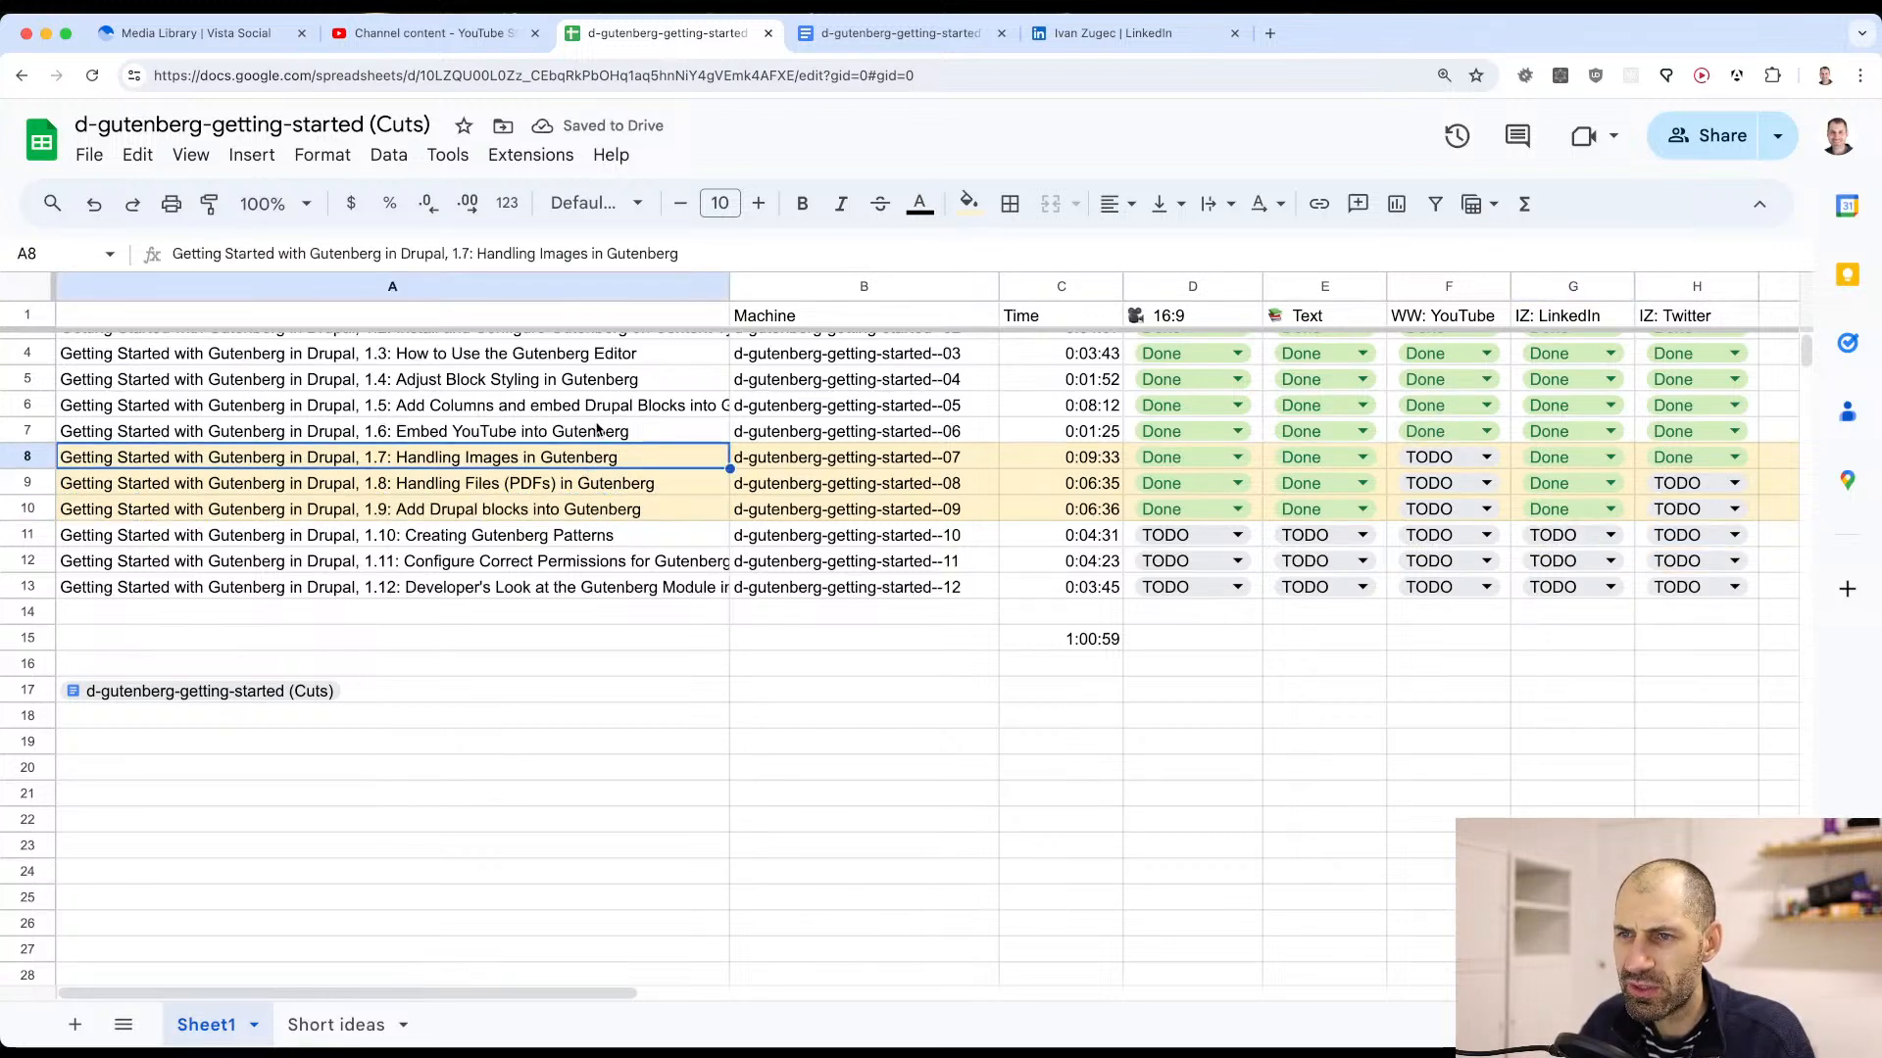
pyautogui.click(461, 37)
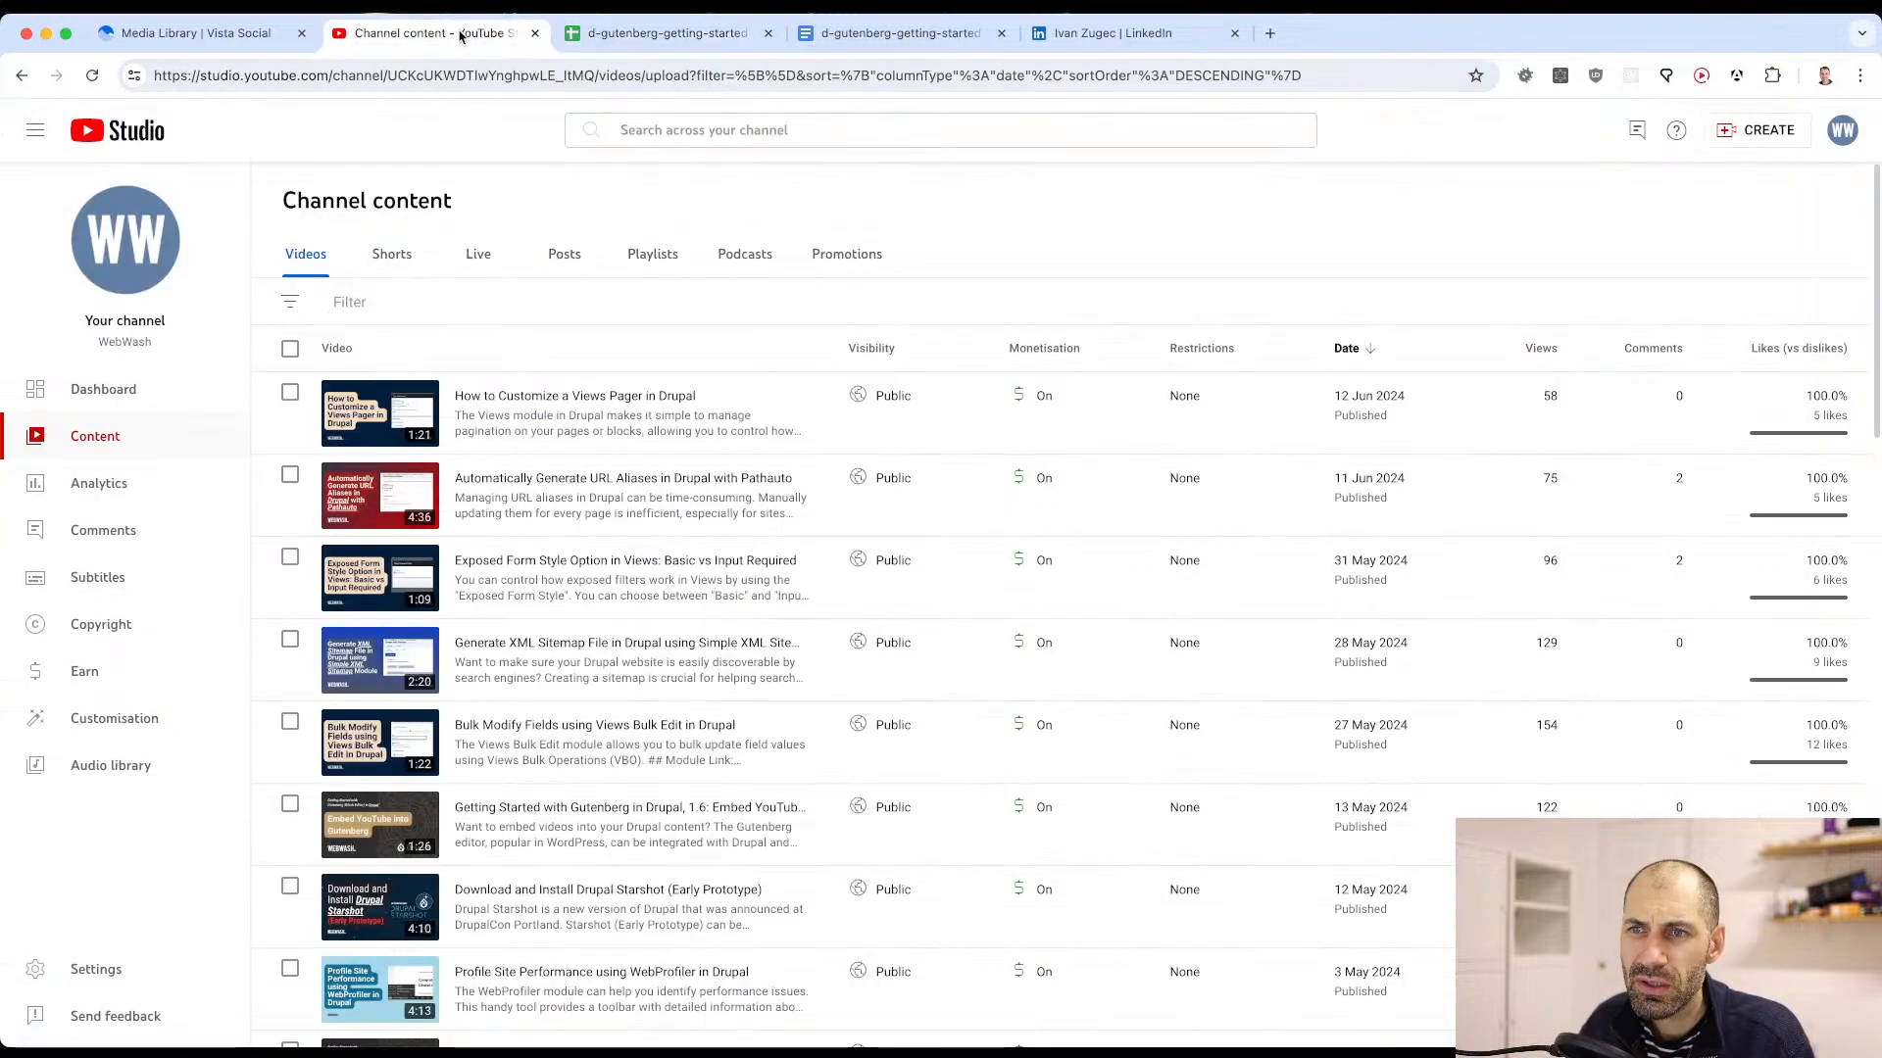
pyautogui.click(128, 251)
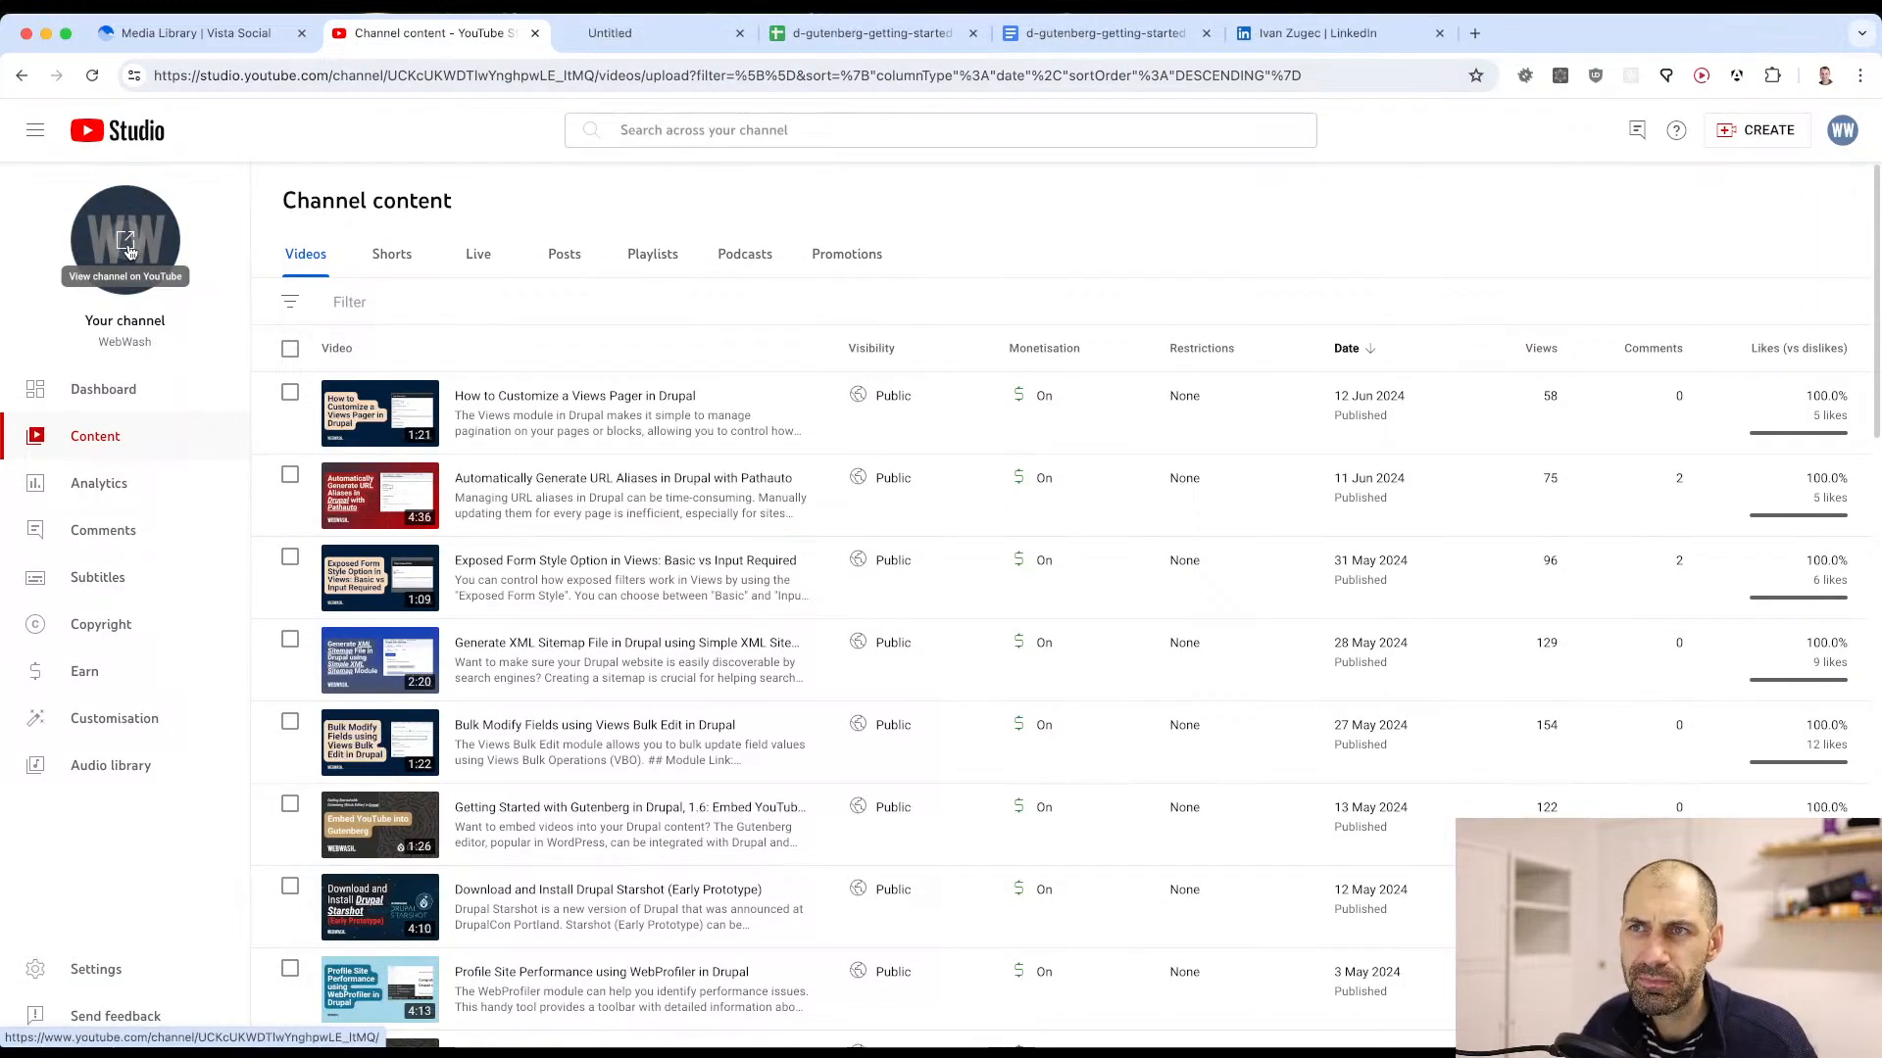
pyautogui.click(676, 35)
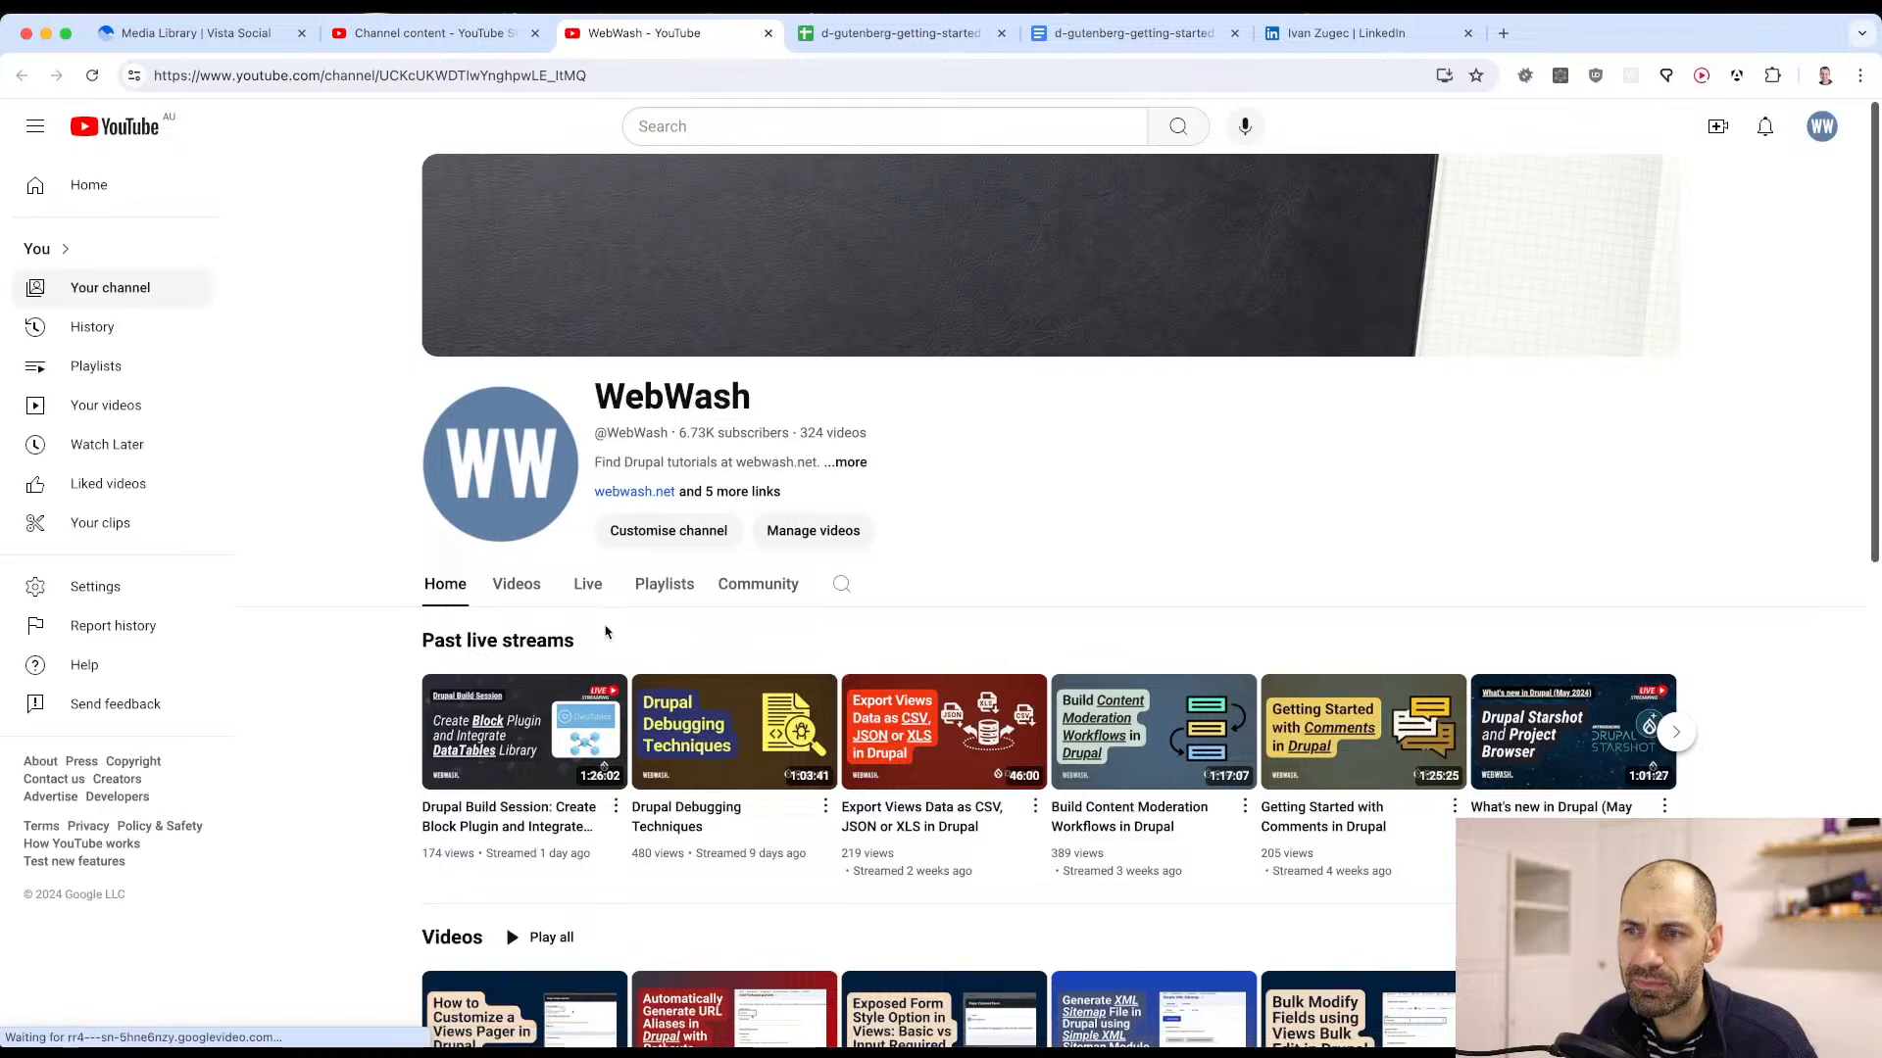
pyautogui.click(527, 561)
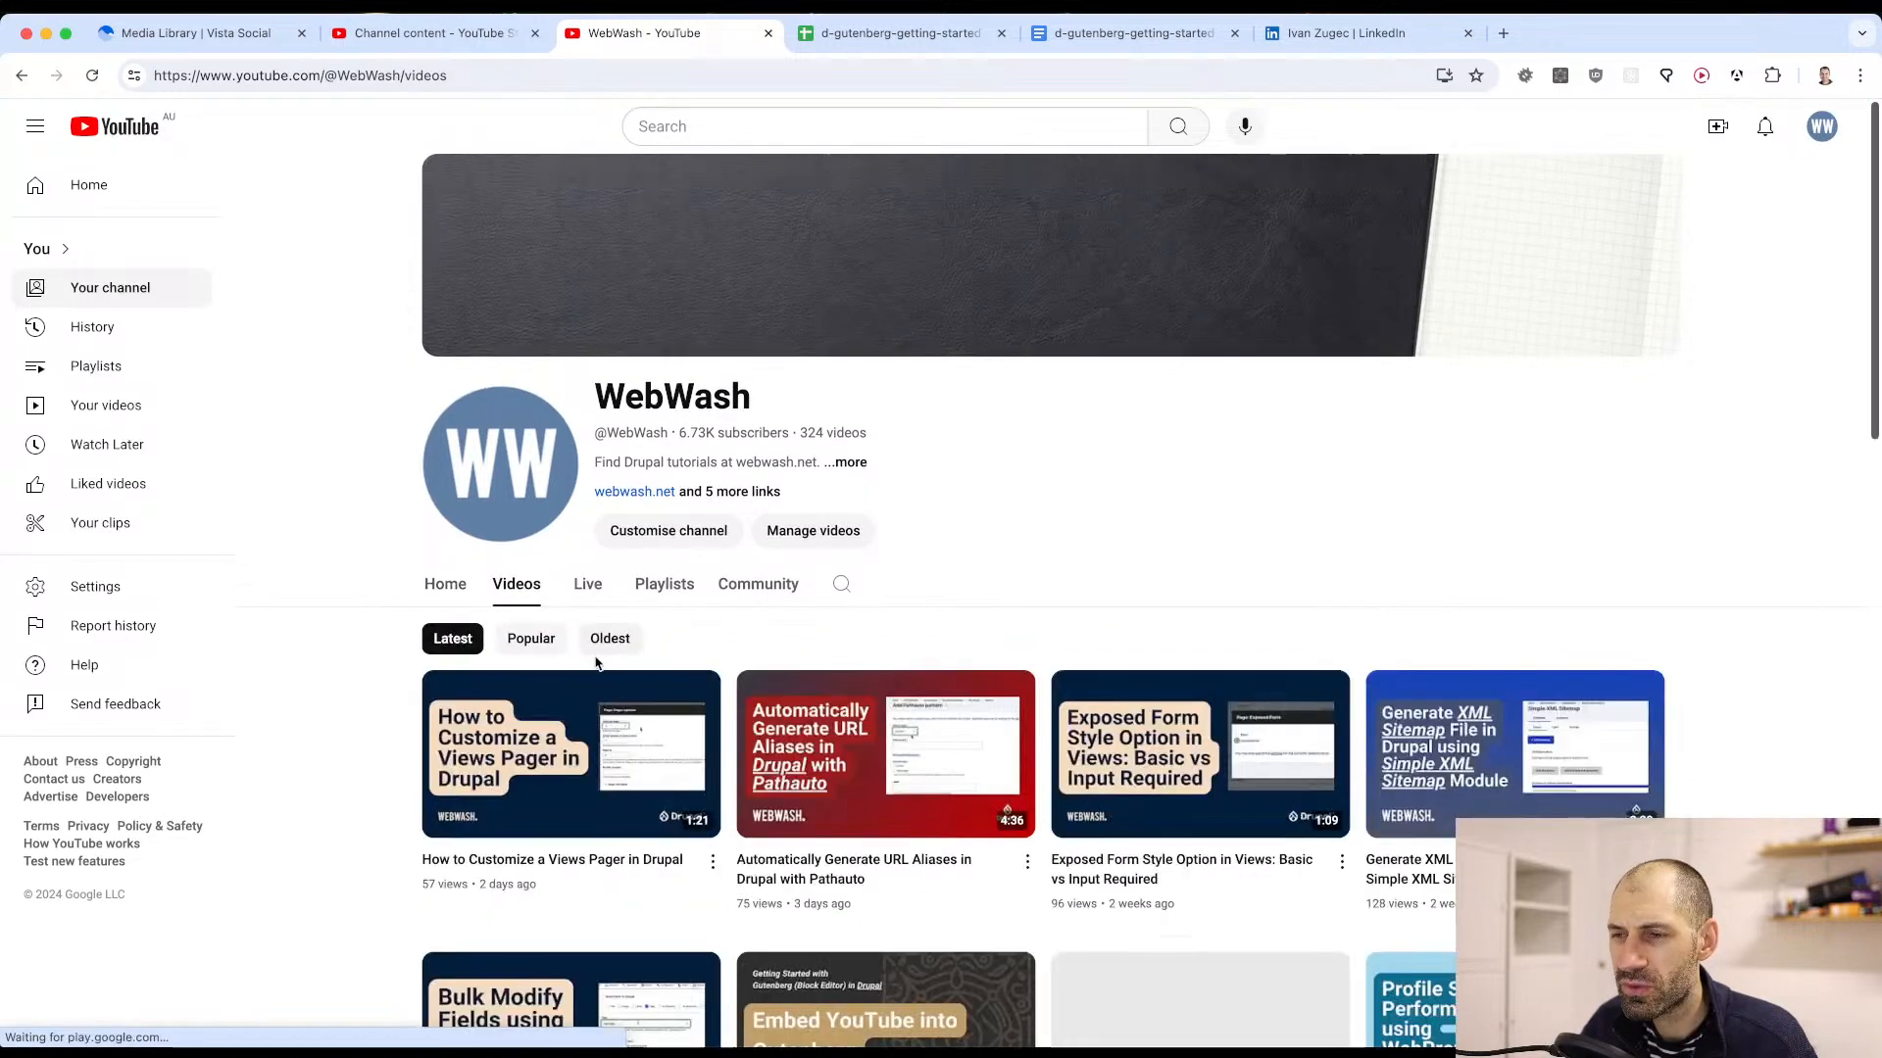
pyautogui.scroll(-6, 600, 655)
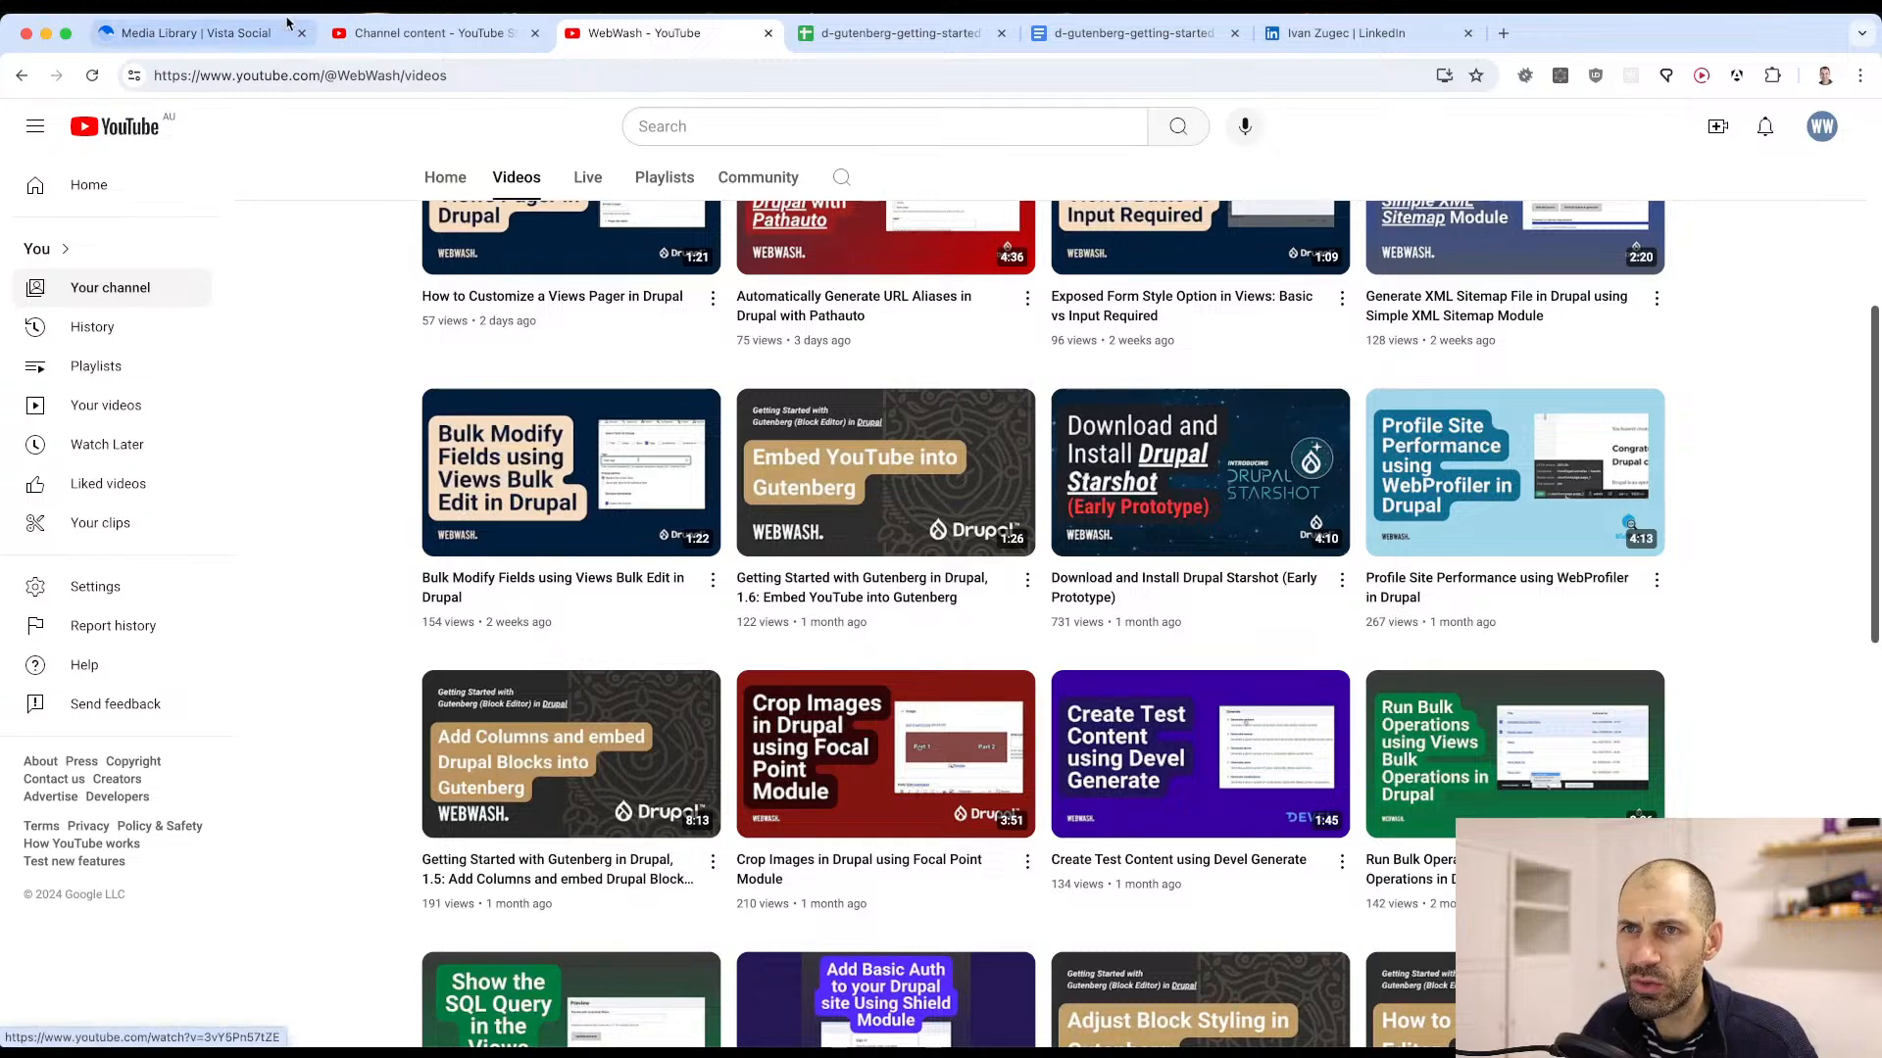
# Step: Check cut 1.7 in the spreadsheet against the channel's full "Getting Started with Gutenberg in Drupal" playlist on YouTube
pyautogui.click(849, 45)
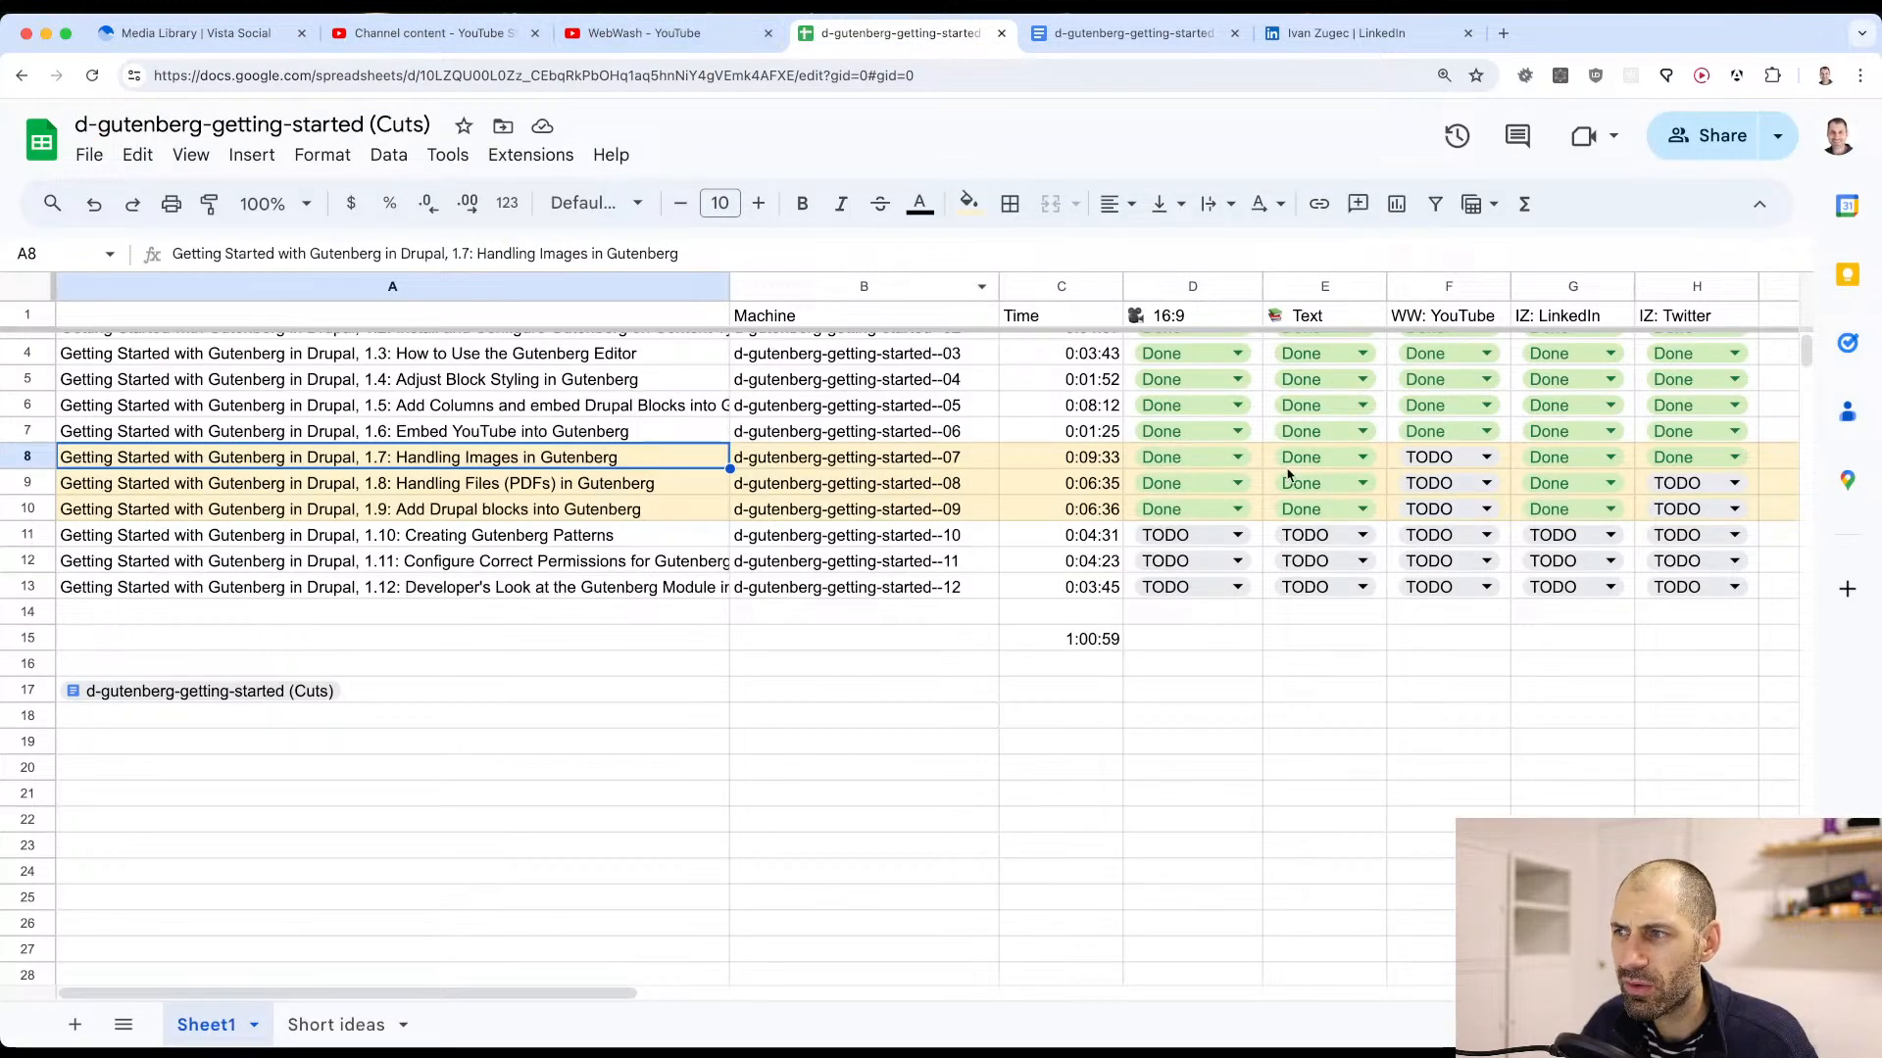
pyautogui.click(500, 440)
pyautogui.click(502, 459)
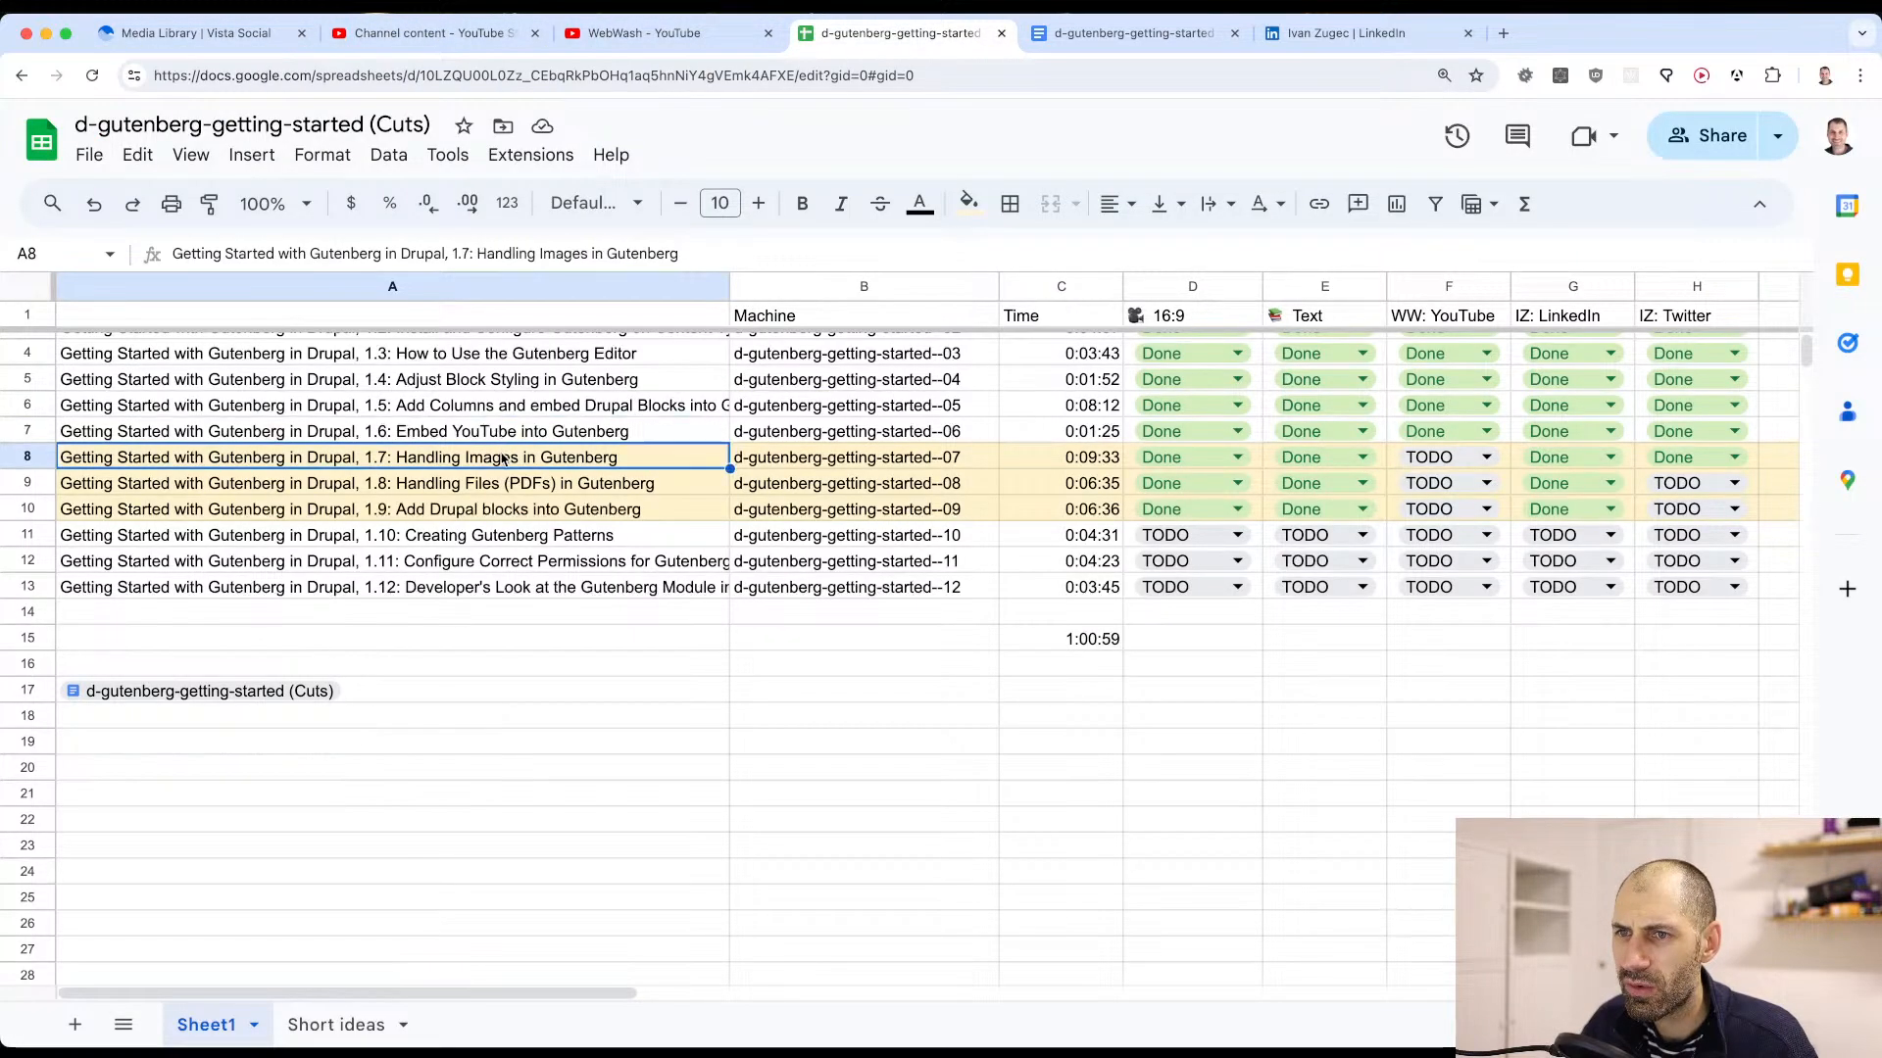
pyautogui.click(588, 16)
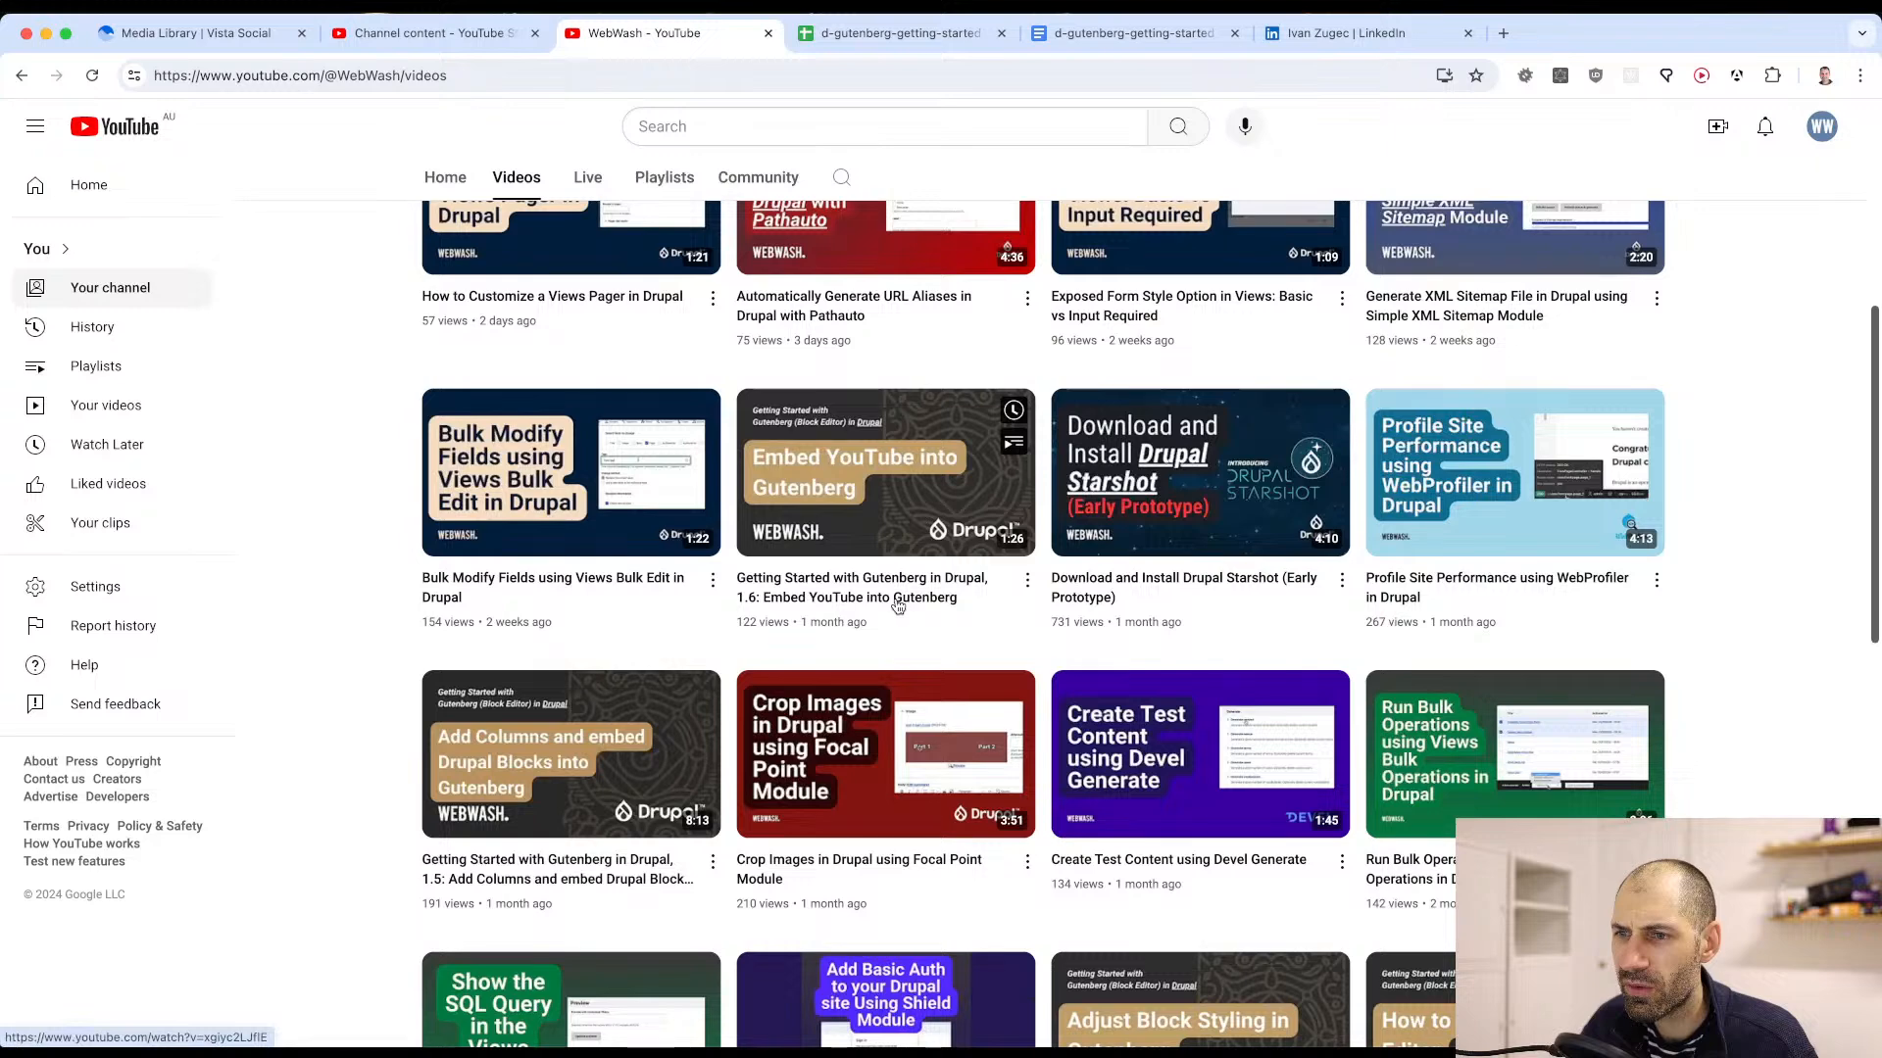
pyautogui.scroll(4, 893, 605)
pyautogui.click(672, 591)
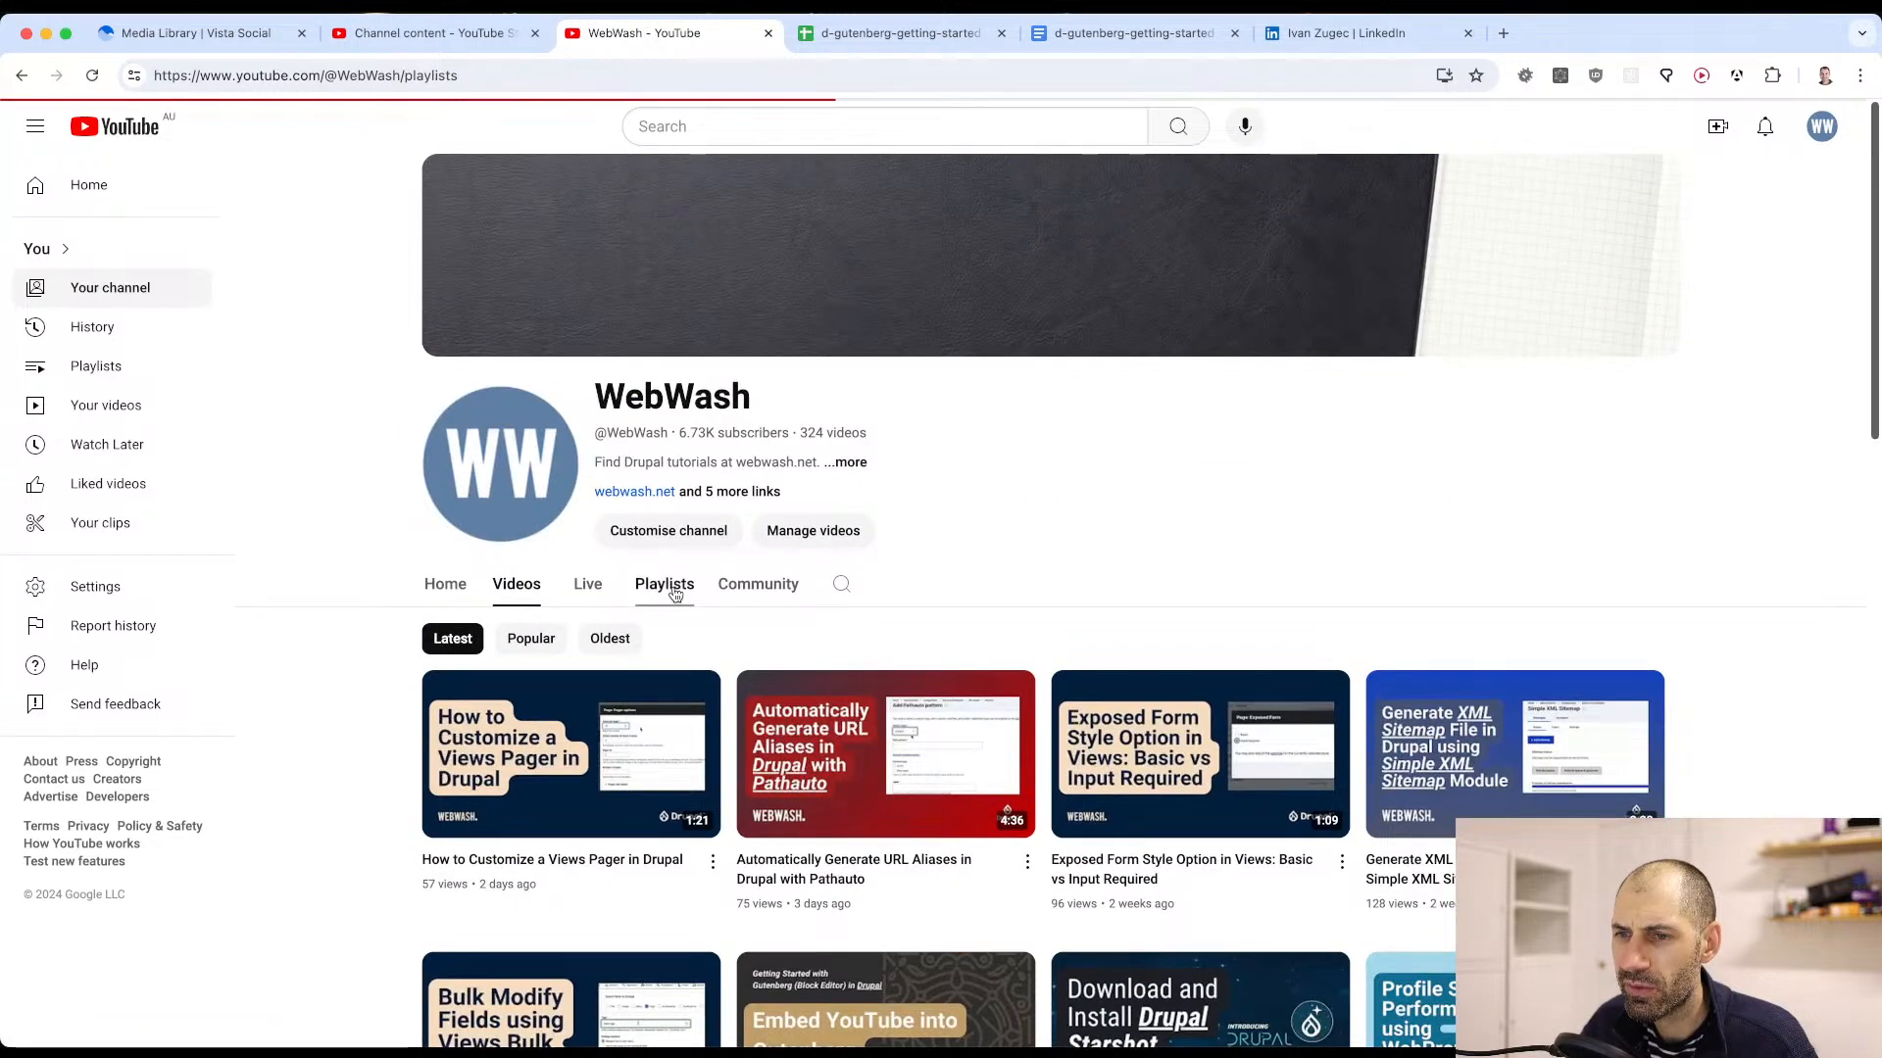
pyautogui.scroll(-2, 588, 686)
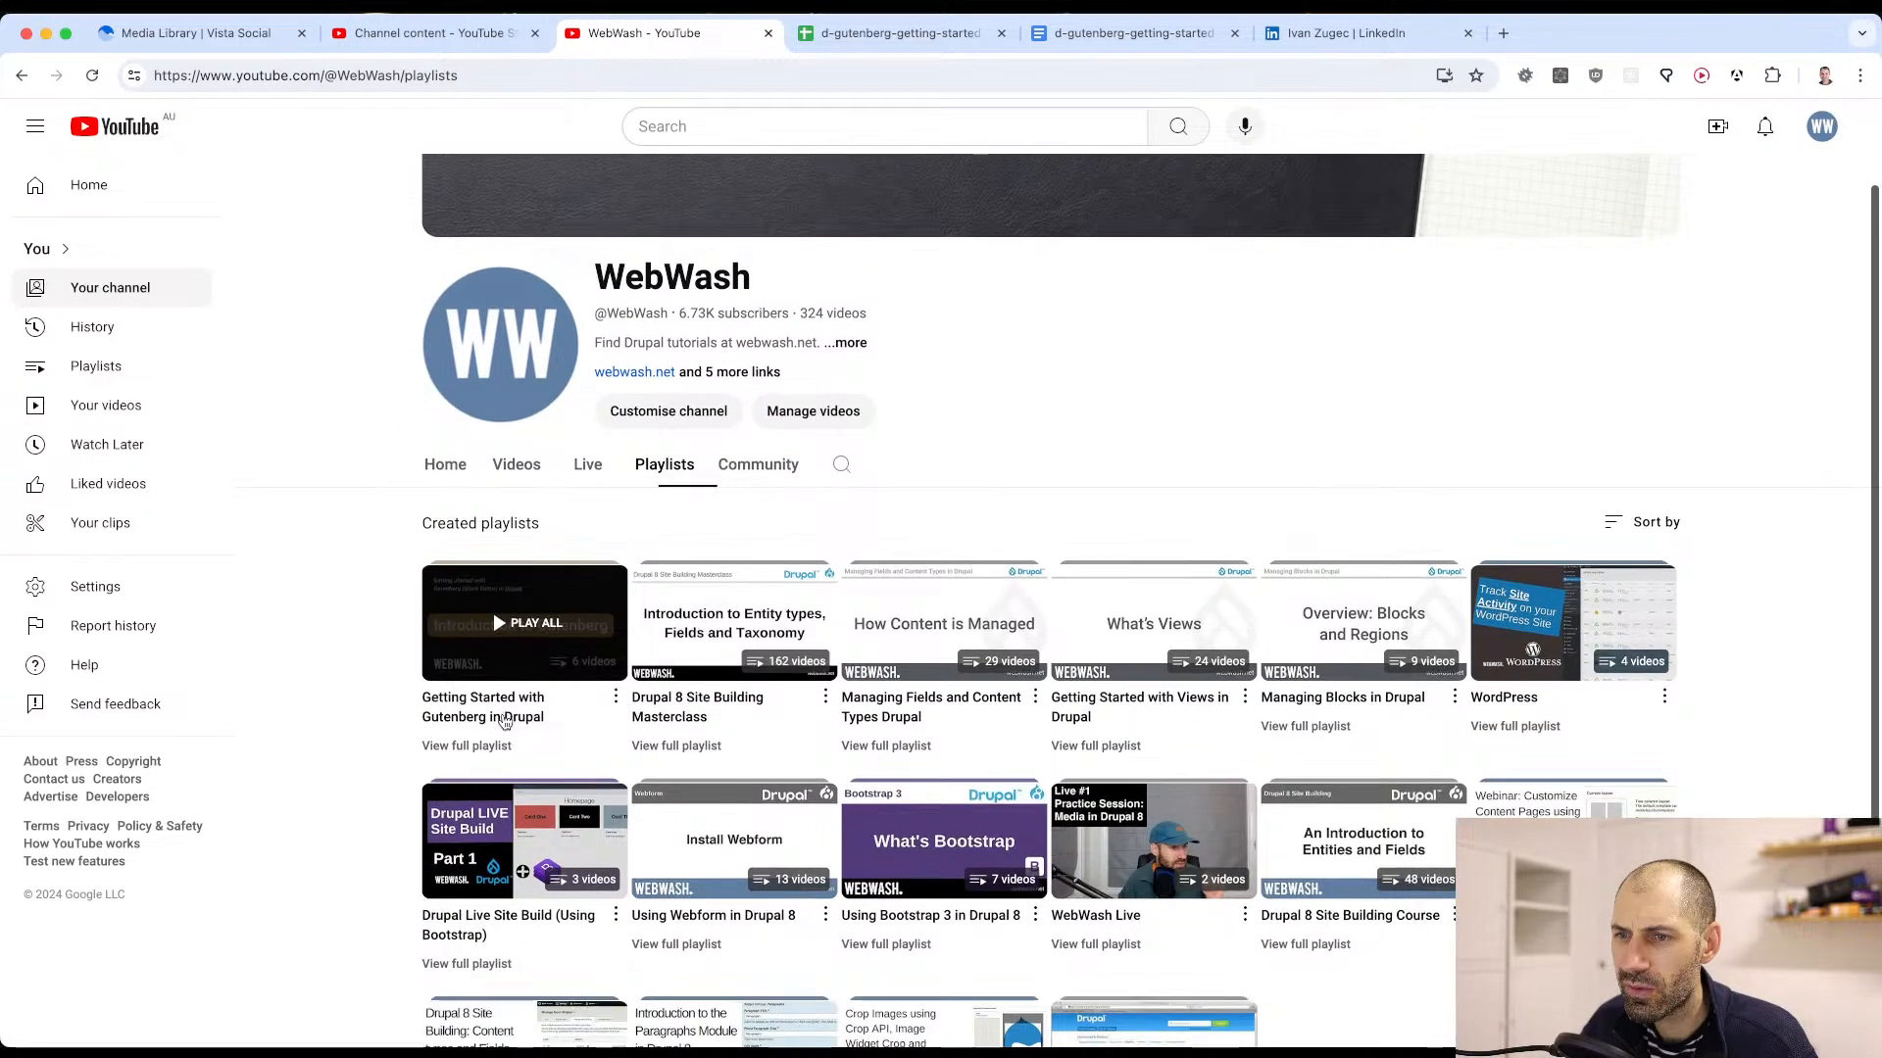
pyautogui.click(498, 755)
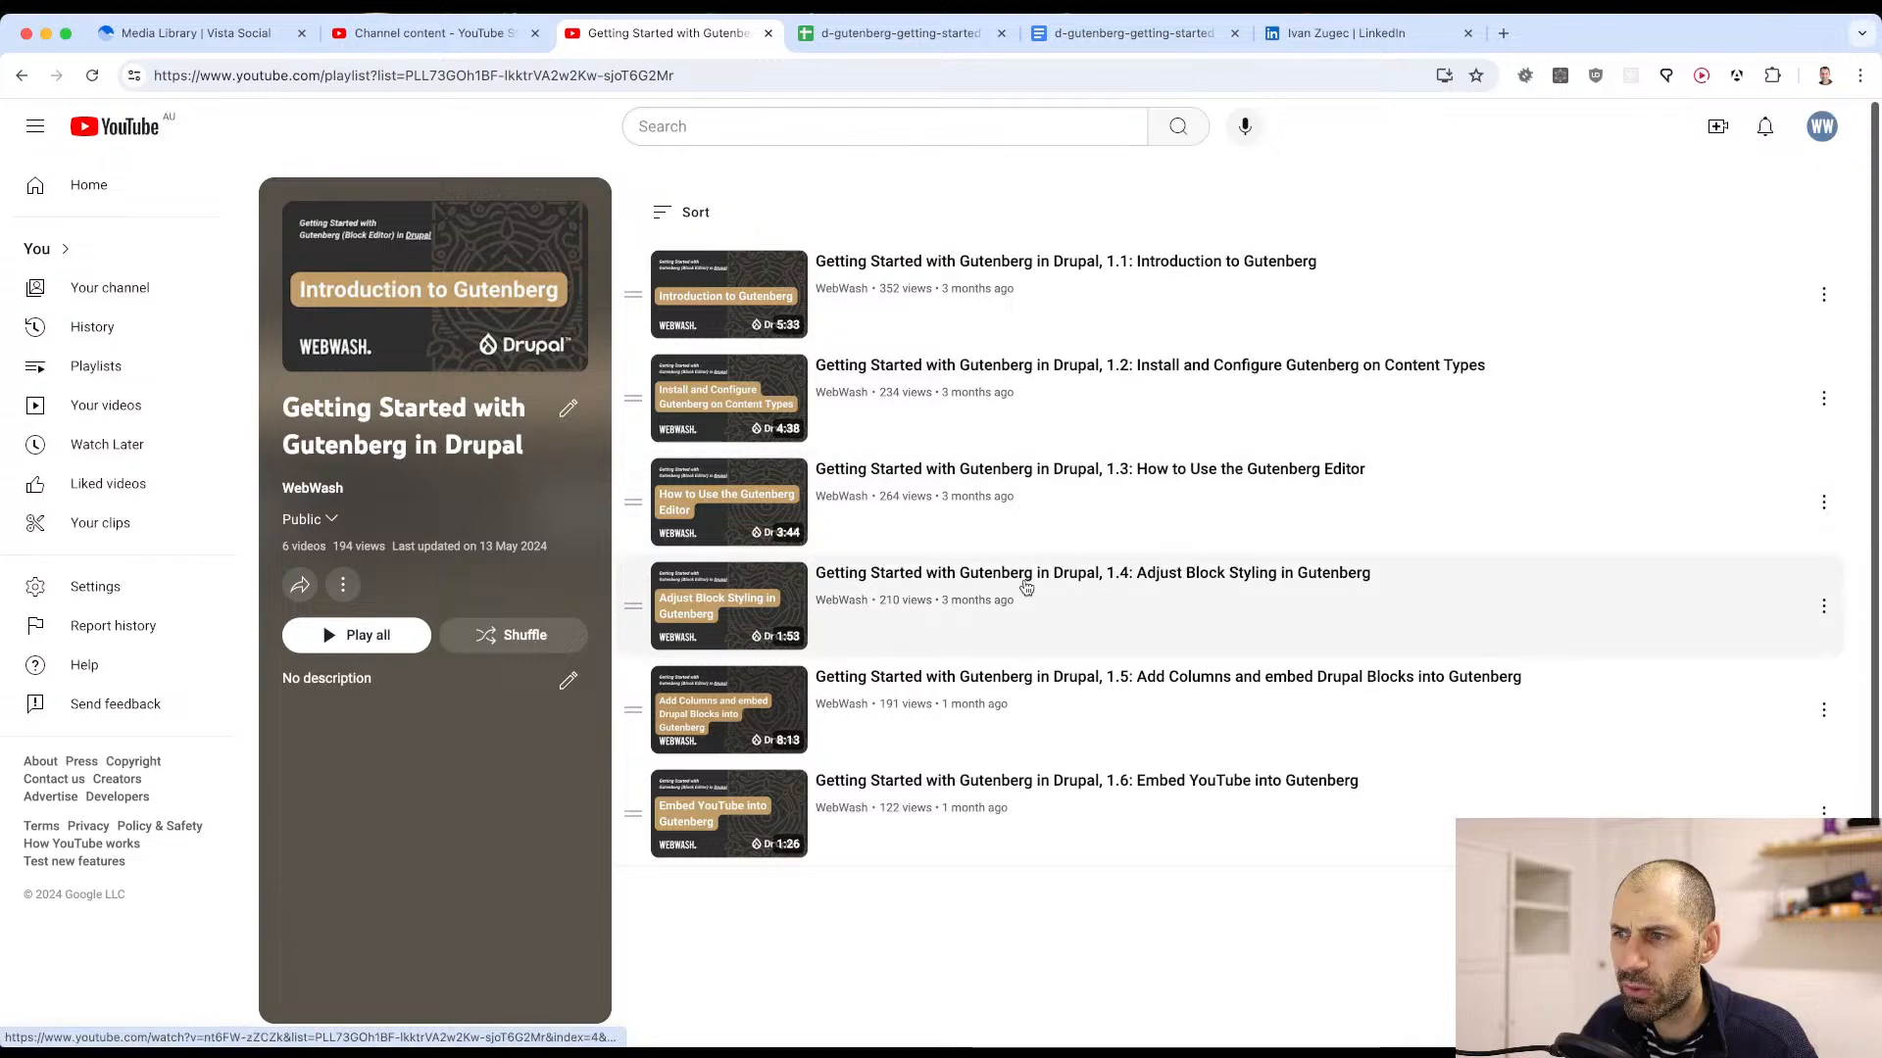
# Step: Return to the cuts spreadsheet, check the row of cut 1.7, and select its title cell, "Handling Images in Gutenberg"
pyautogui.click(860, 34)
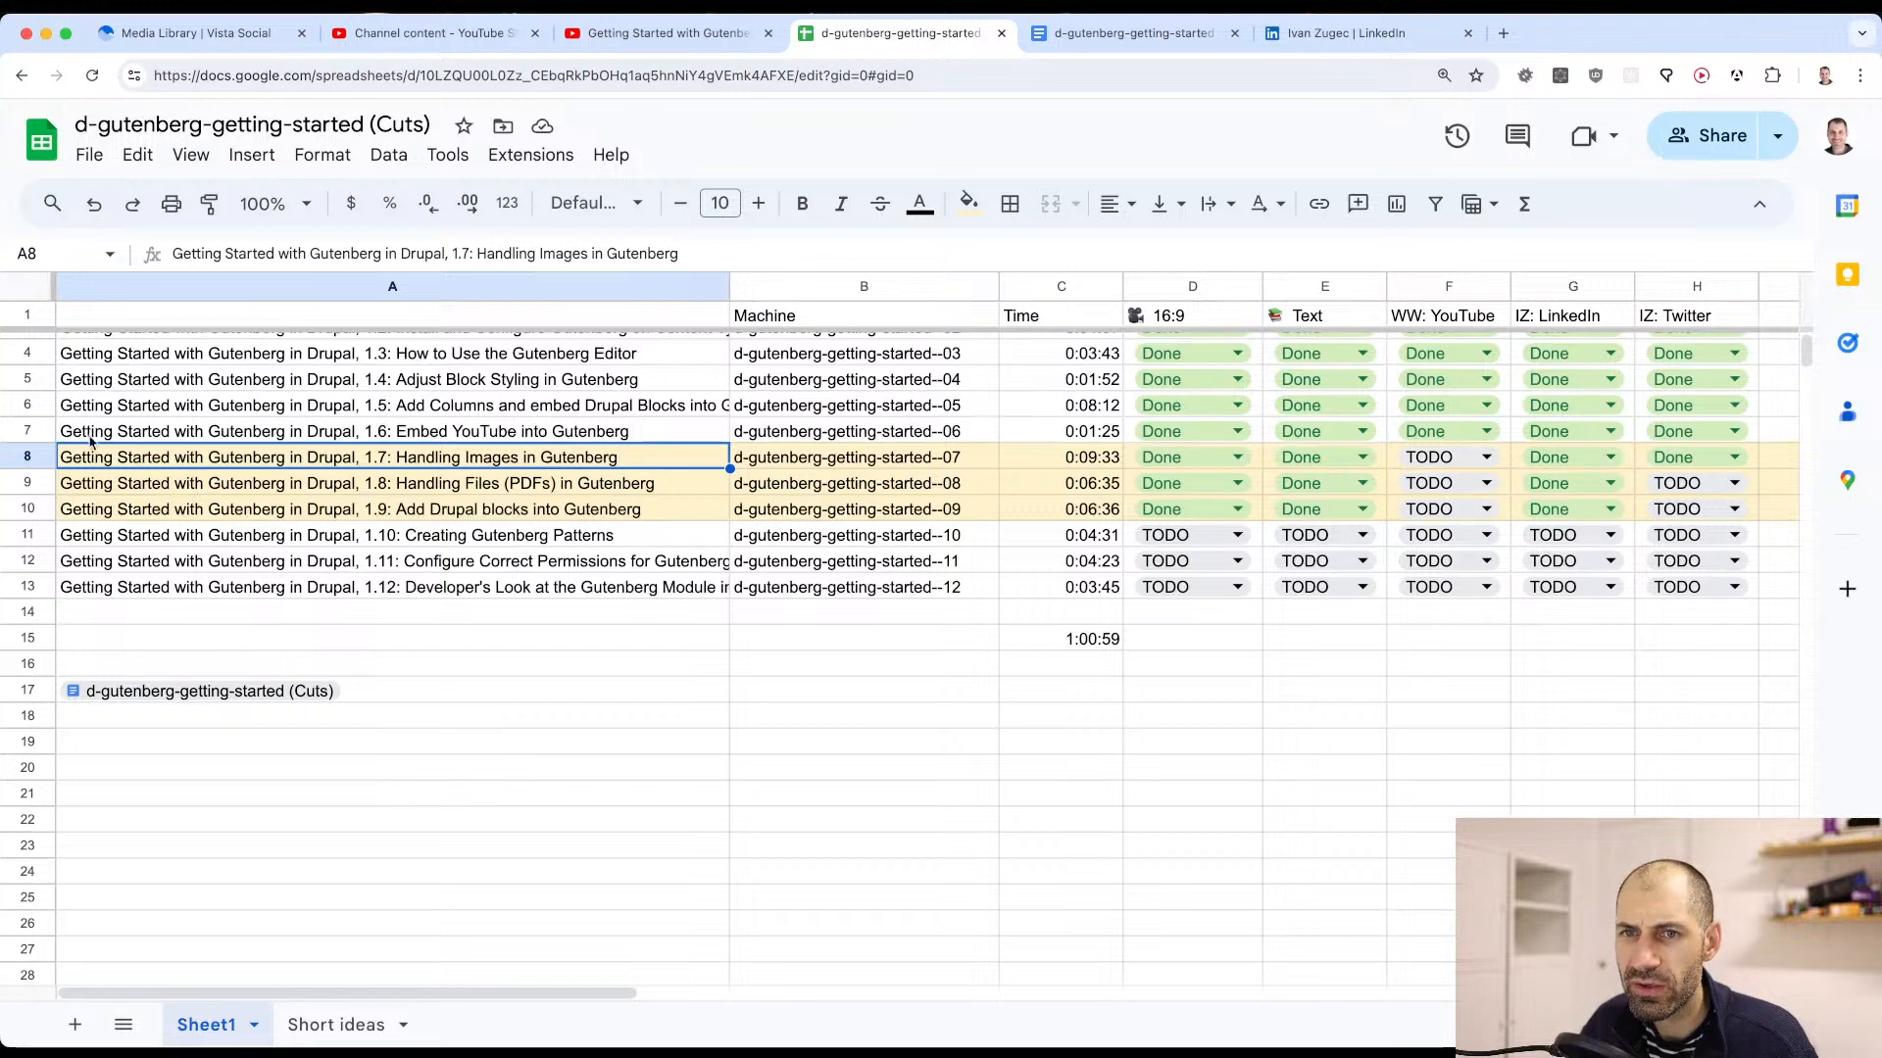
pyautogui.click(27, 456)
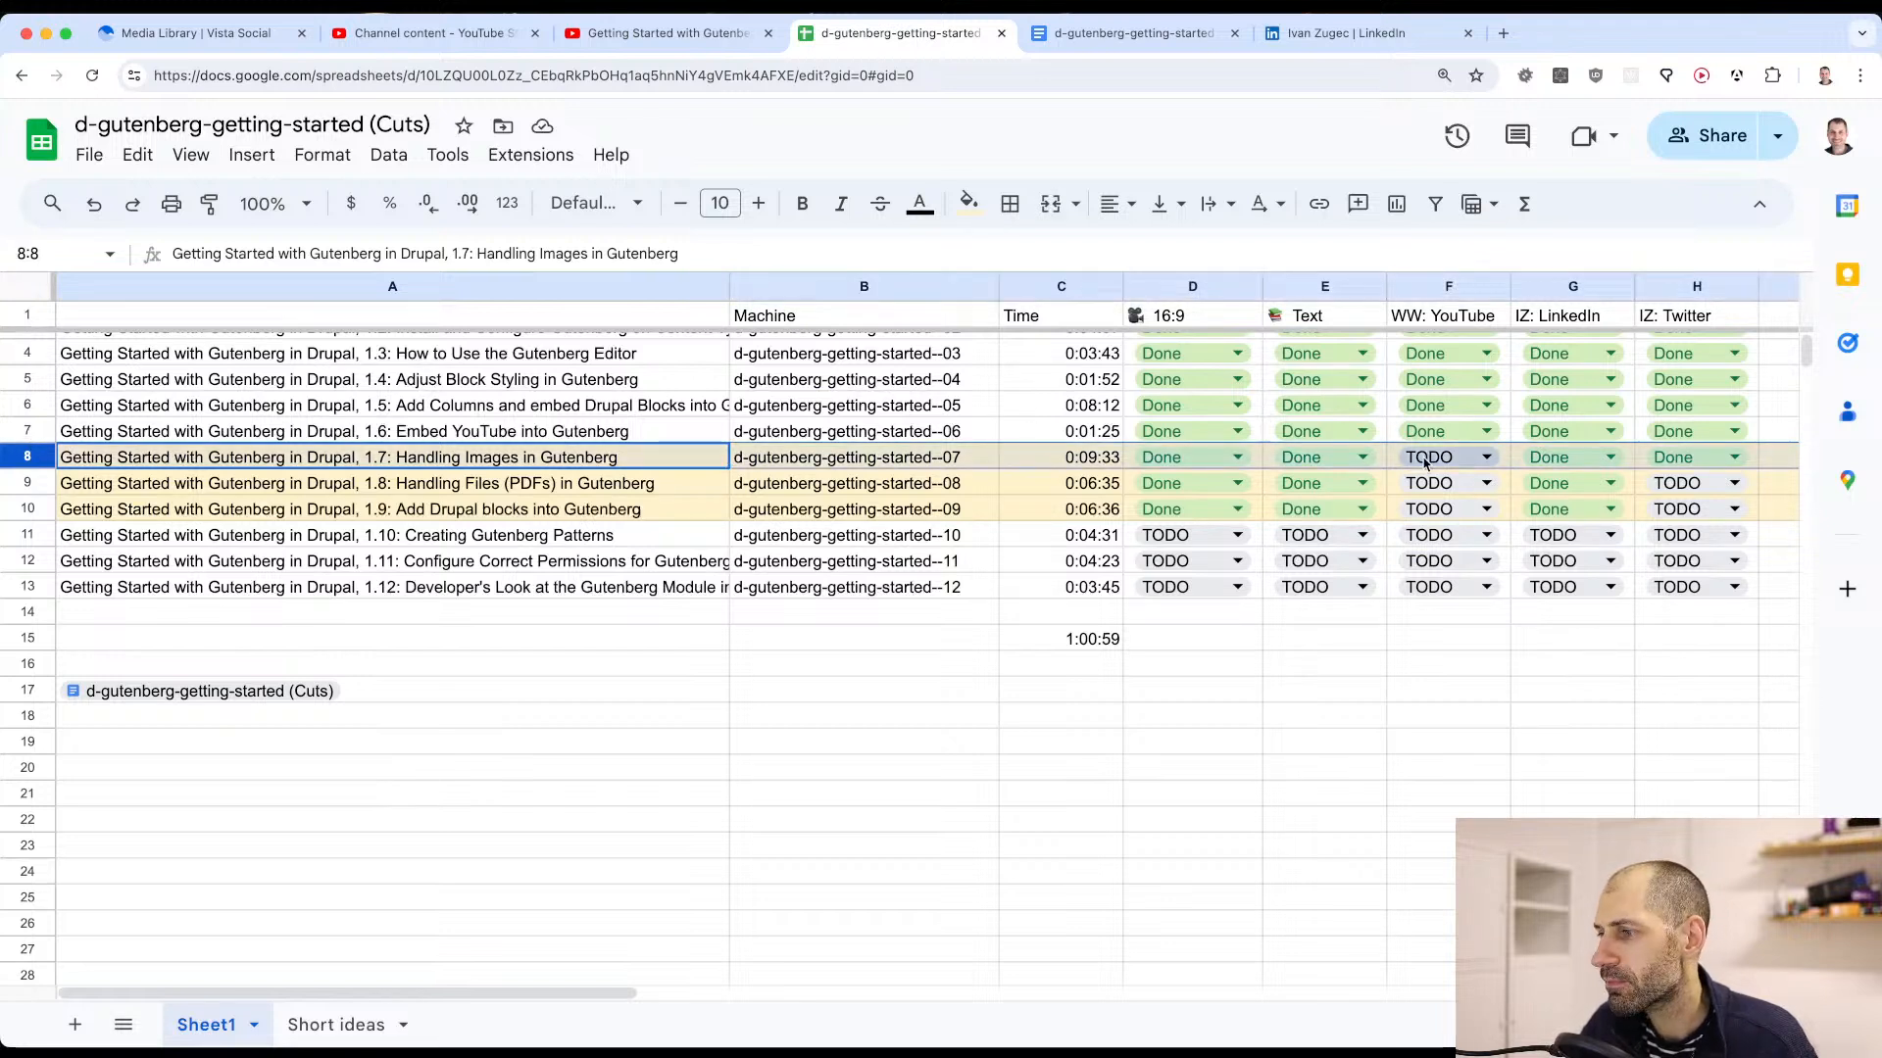
pyautogui.click(554, 459)
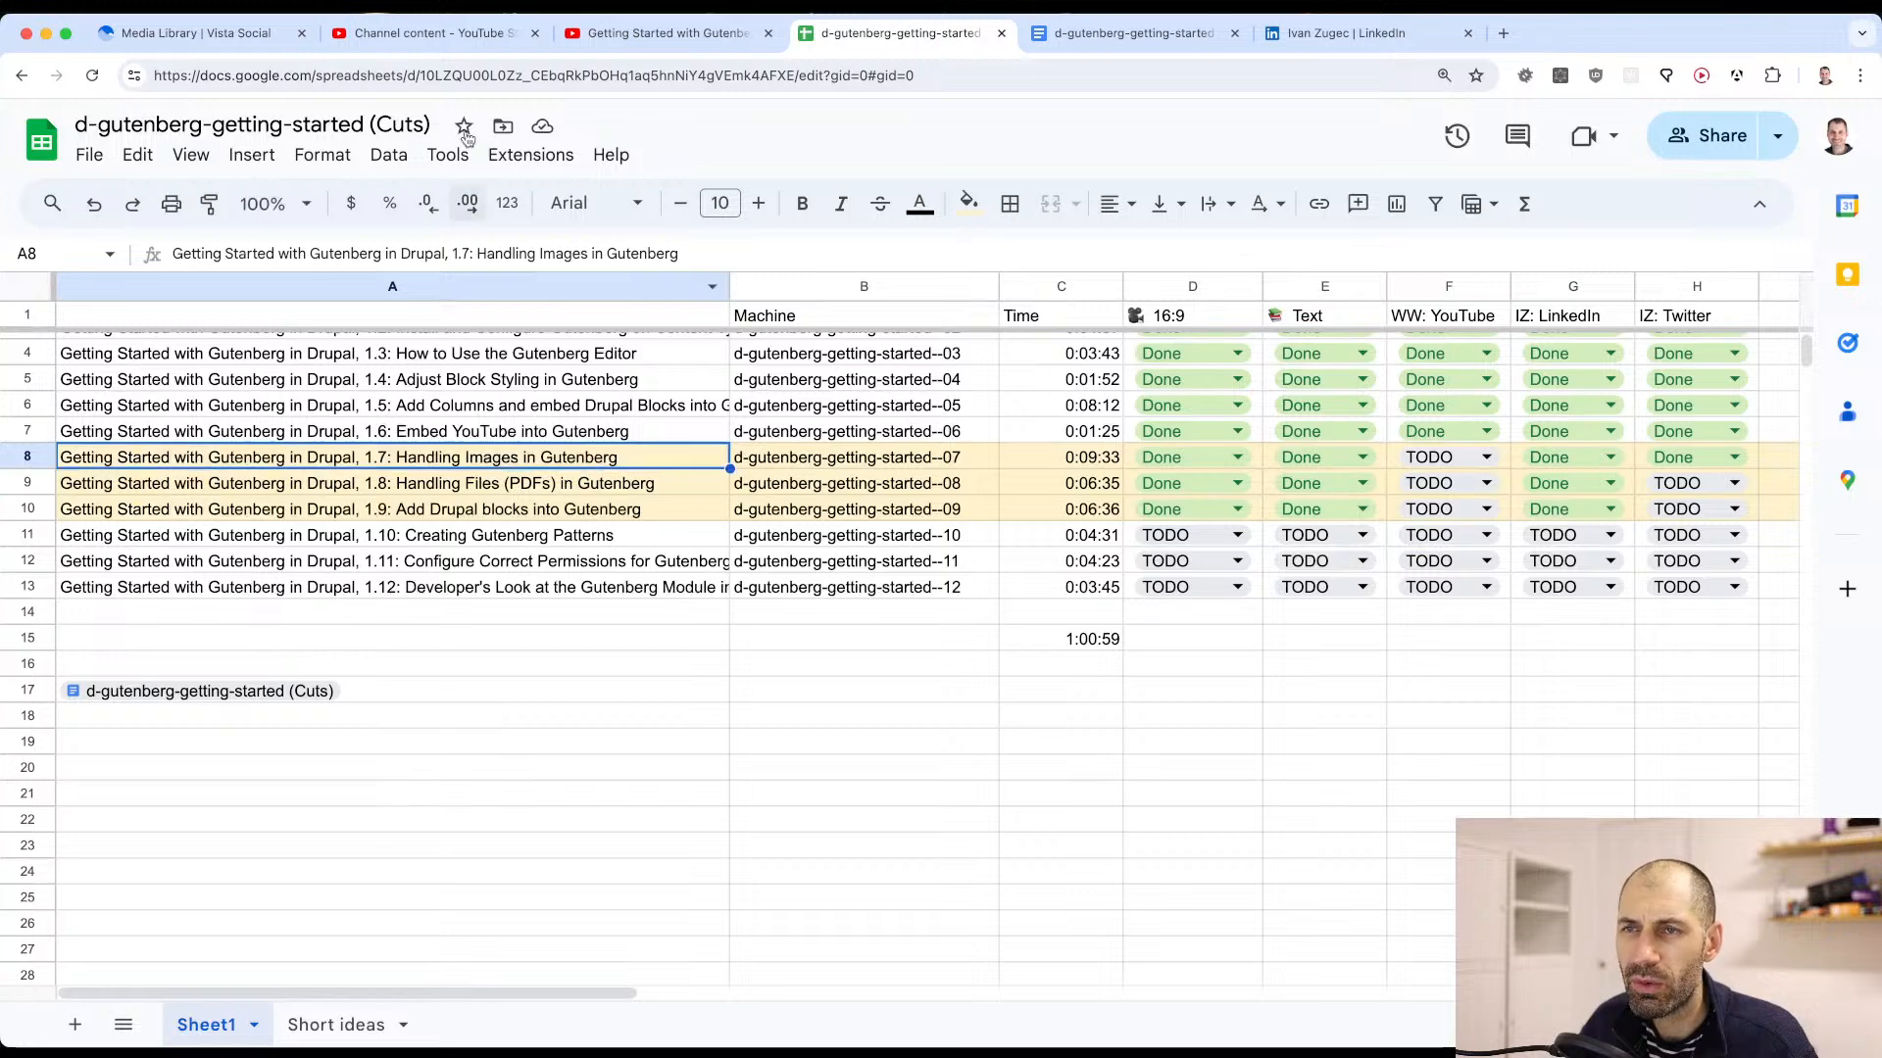
# Step: Copy "Getting Started with Gutenberg in Drupal, 1.7" from the cut's title cell and search the Vista Social media library for it
pyautogui.doubleClick(372, 456)
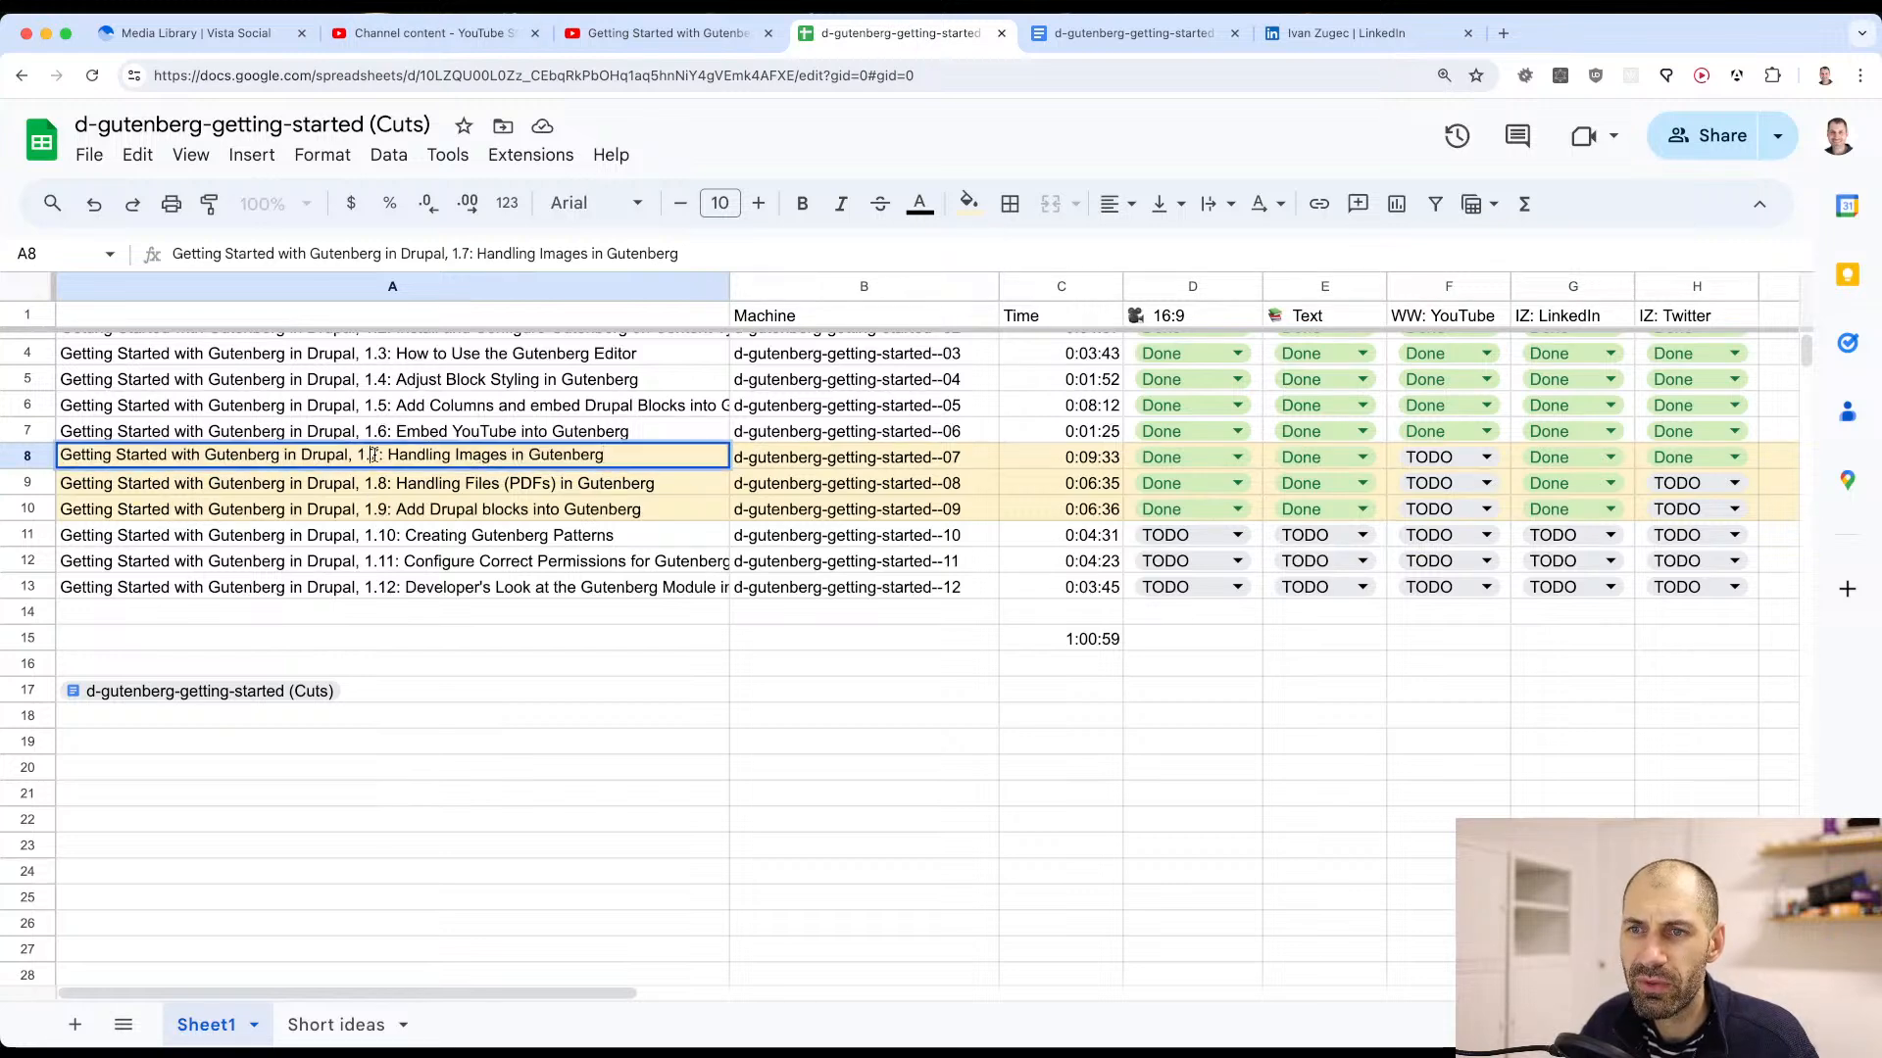
pyautogui.moveTo(378, 456); pyautogui.dragTo(82, 451)
pyautogui.press('cmd+c')
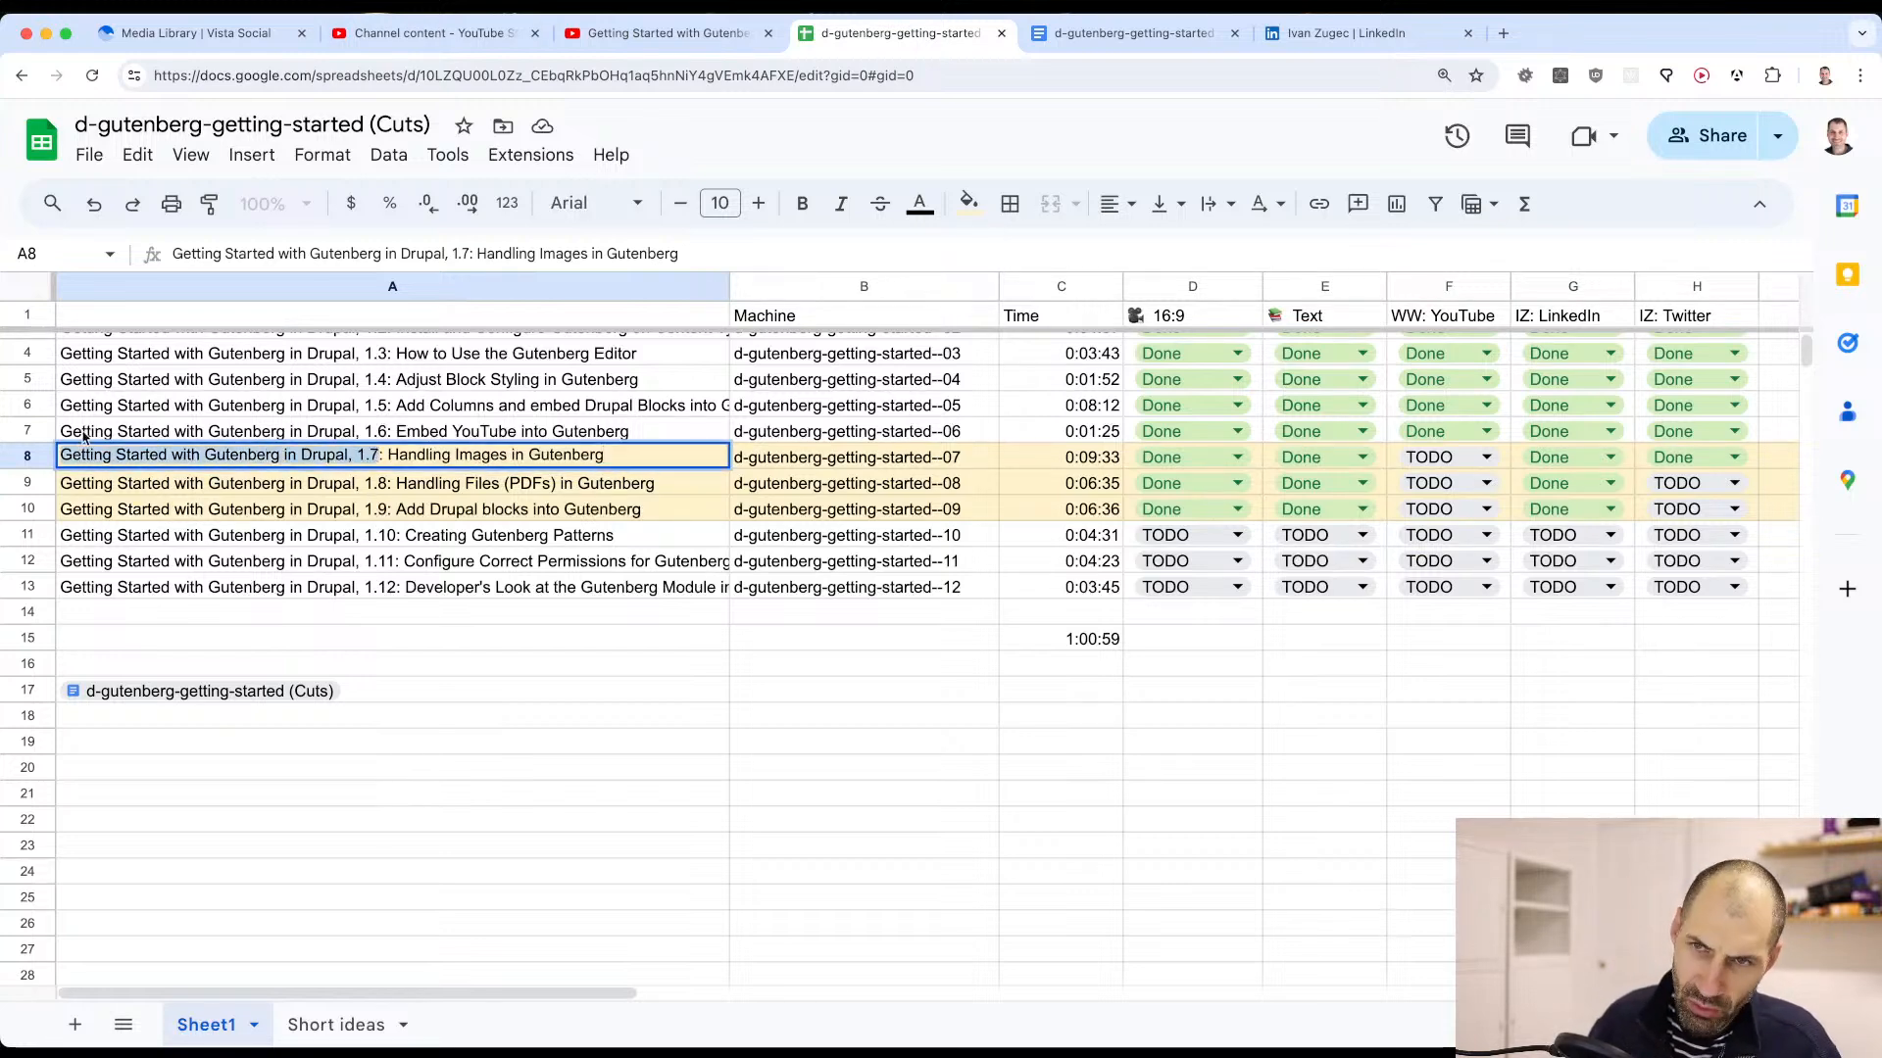
pyautogui.press('super+1')
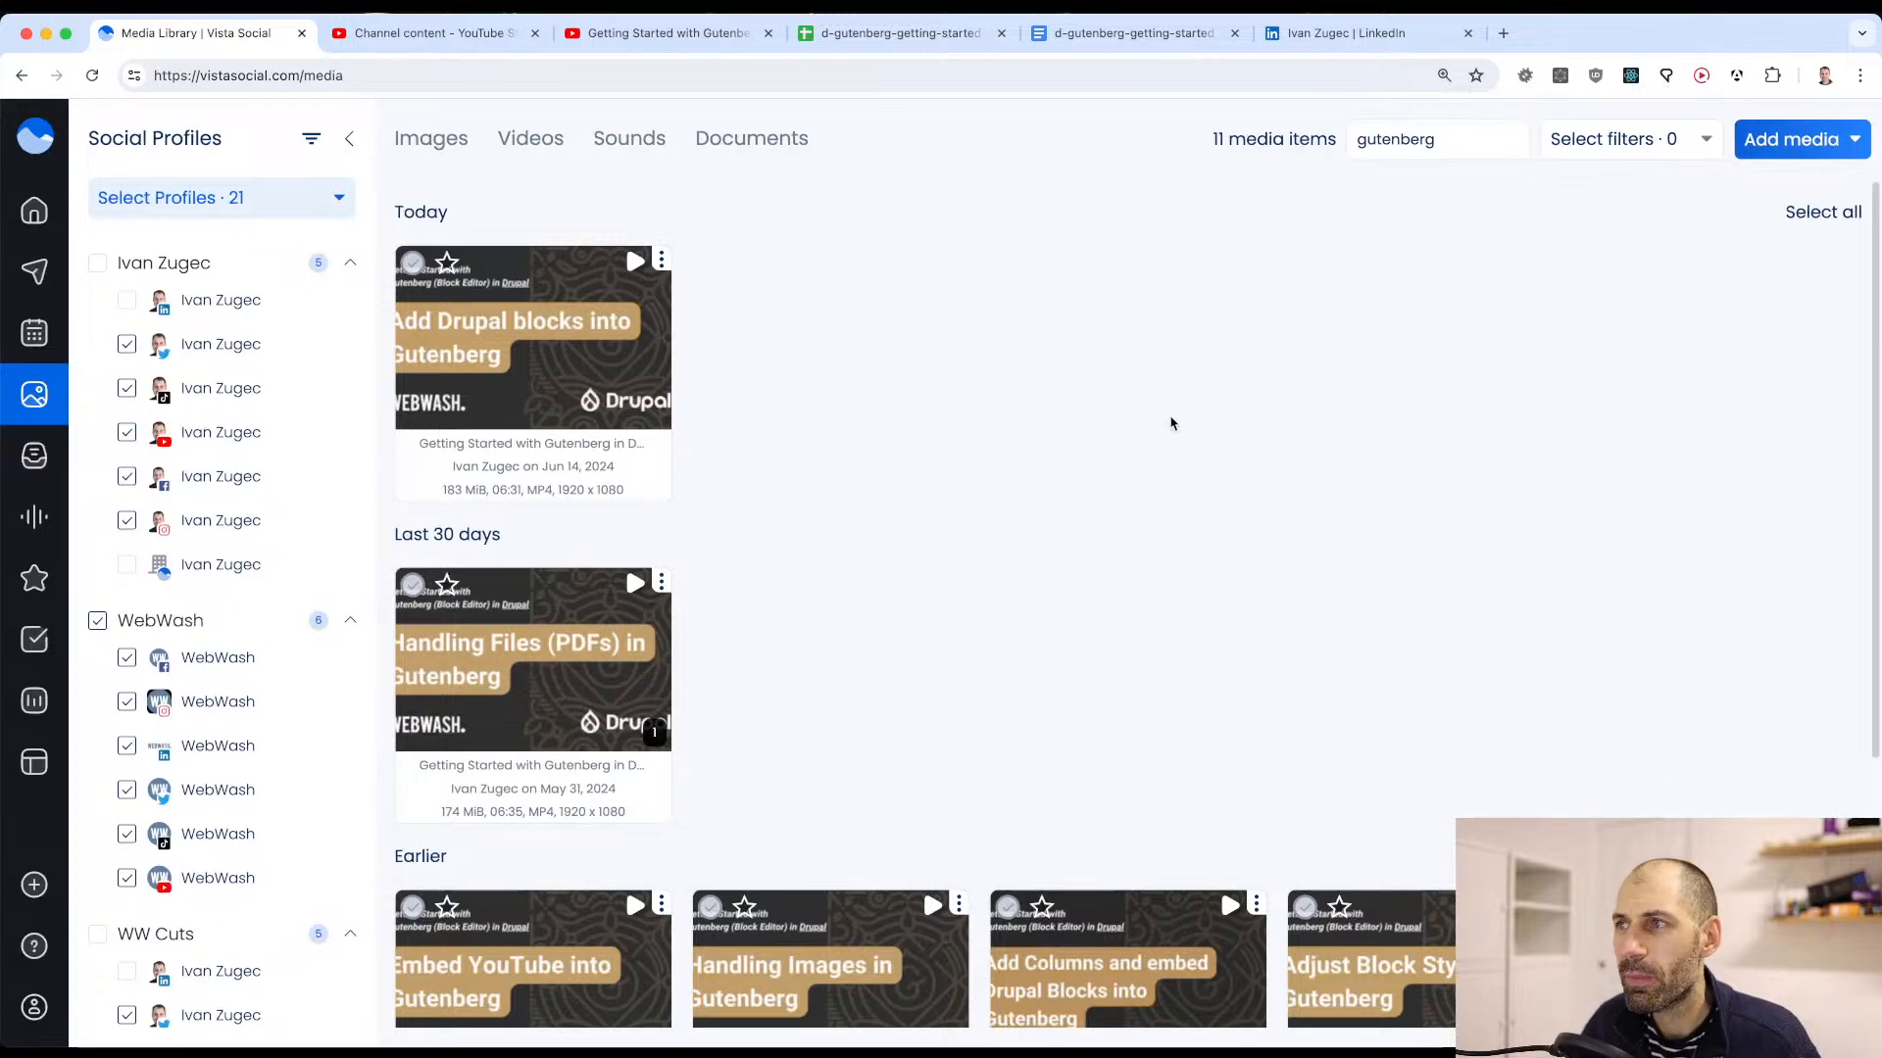
pyautogui.doubleClick(1434, 140)
pyautogui.press('cmd+v')
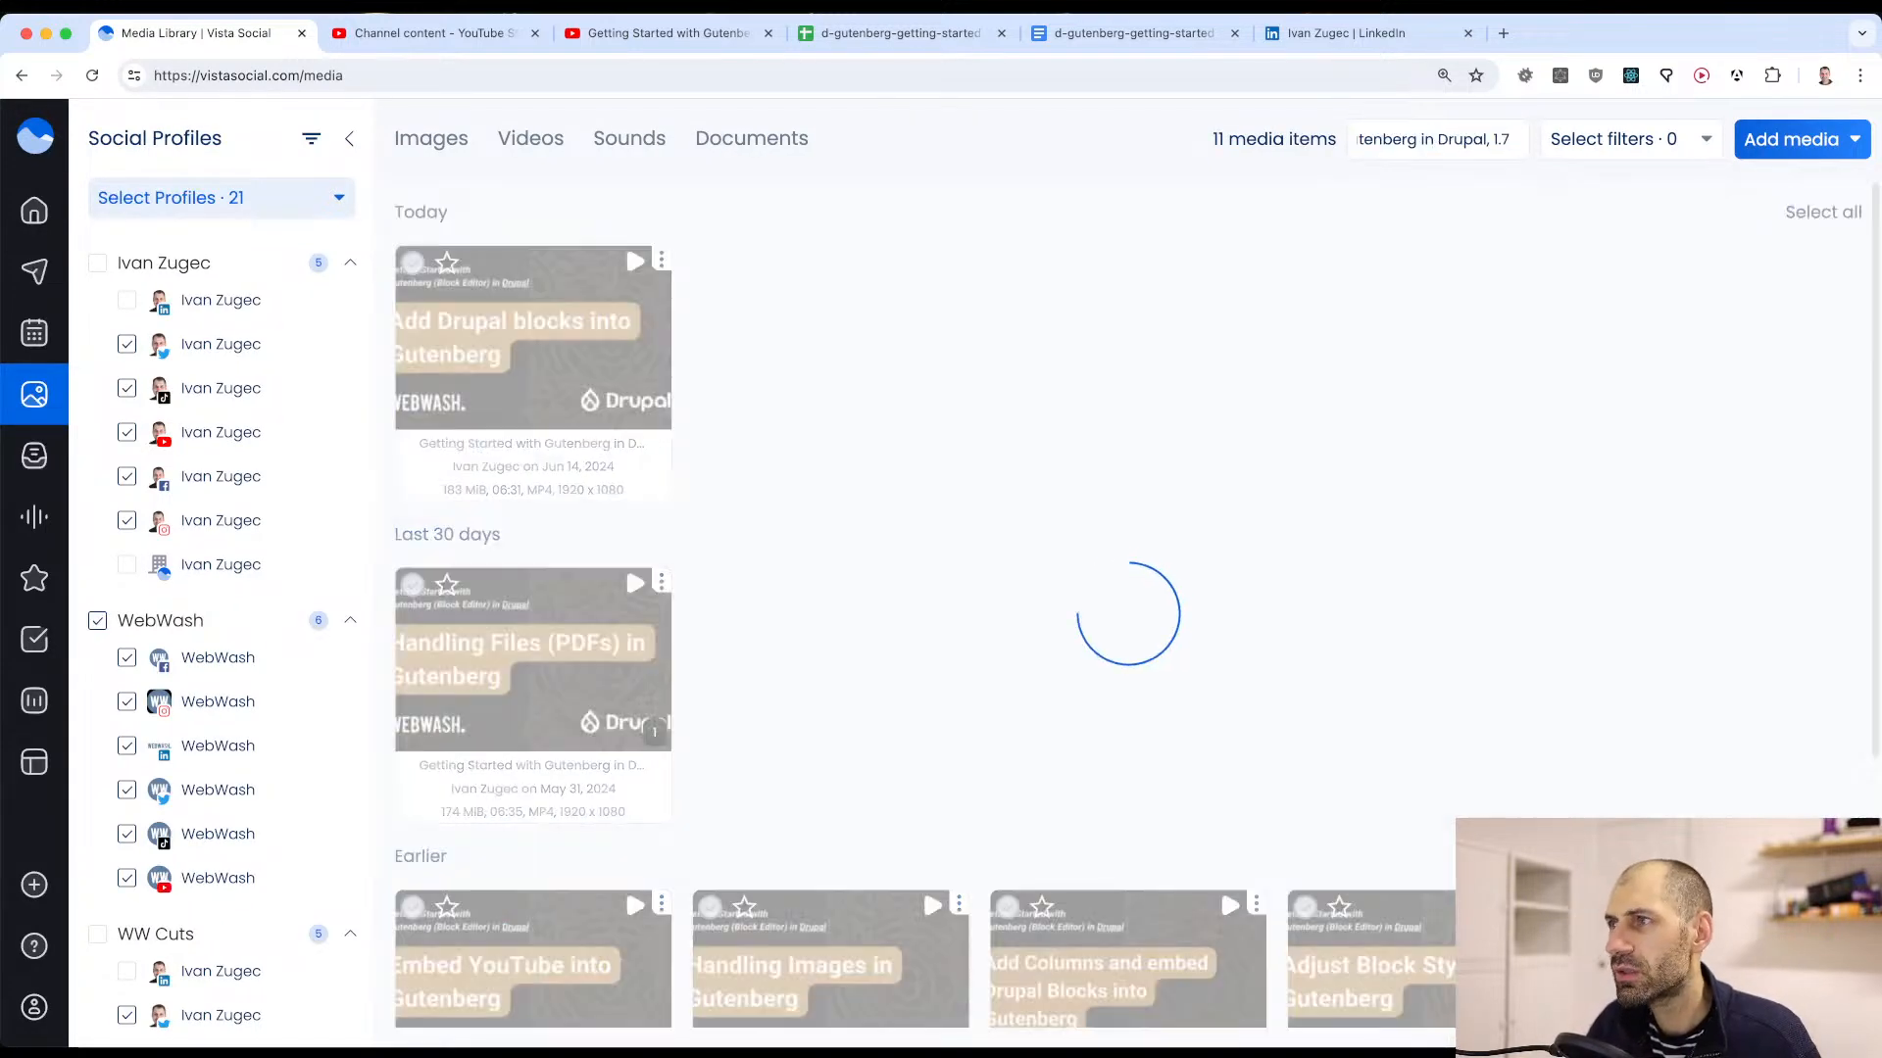
# Step: Read through the published LinkedIn post attached to the "Handling Images in Gutenberg" video, including its comment
pyautogui.click(654, 411)
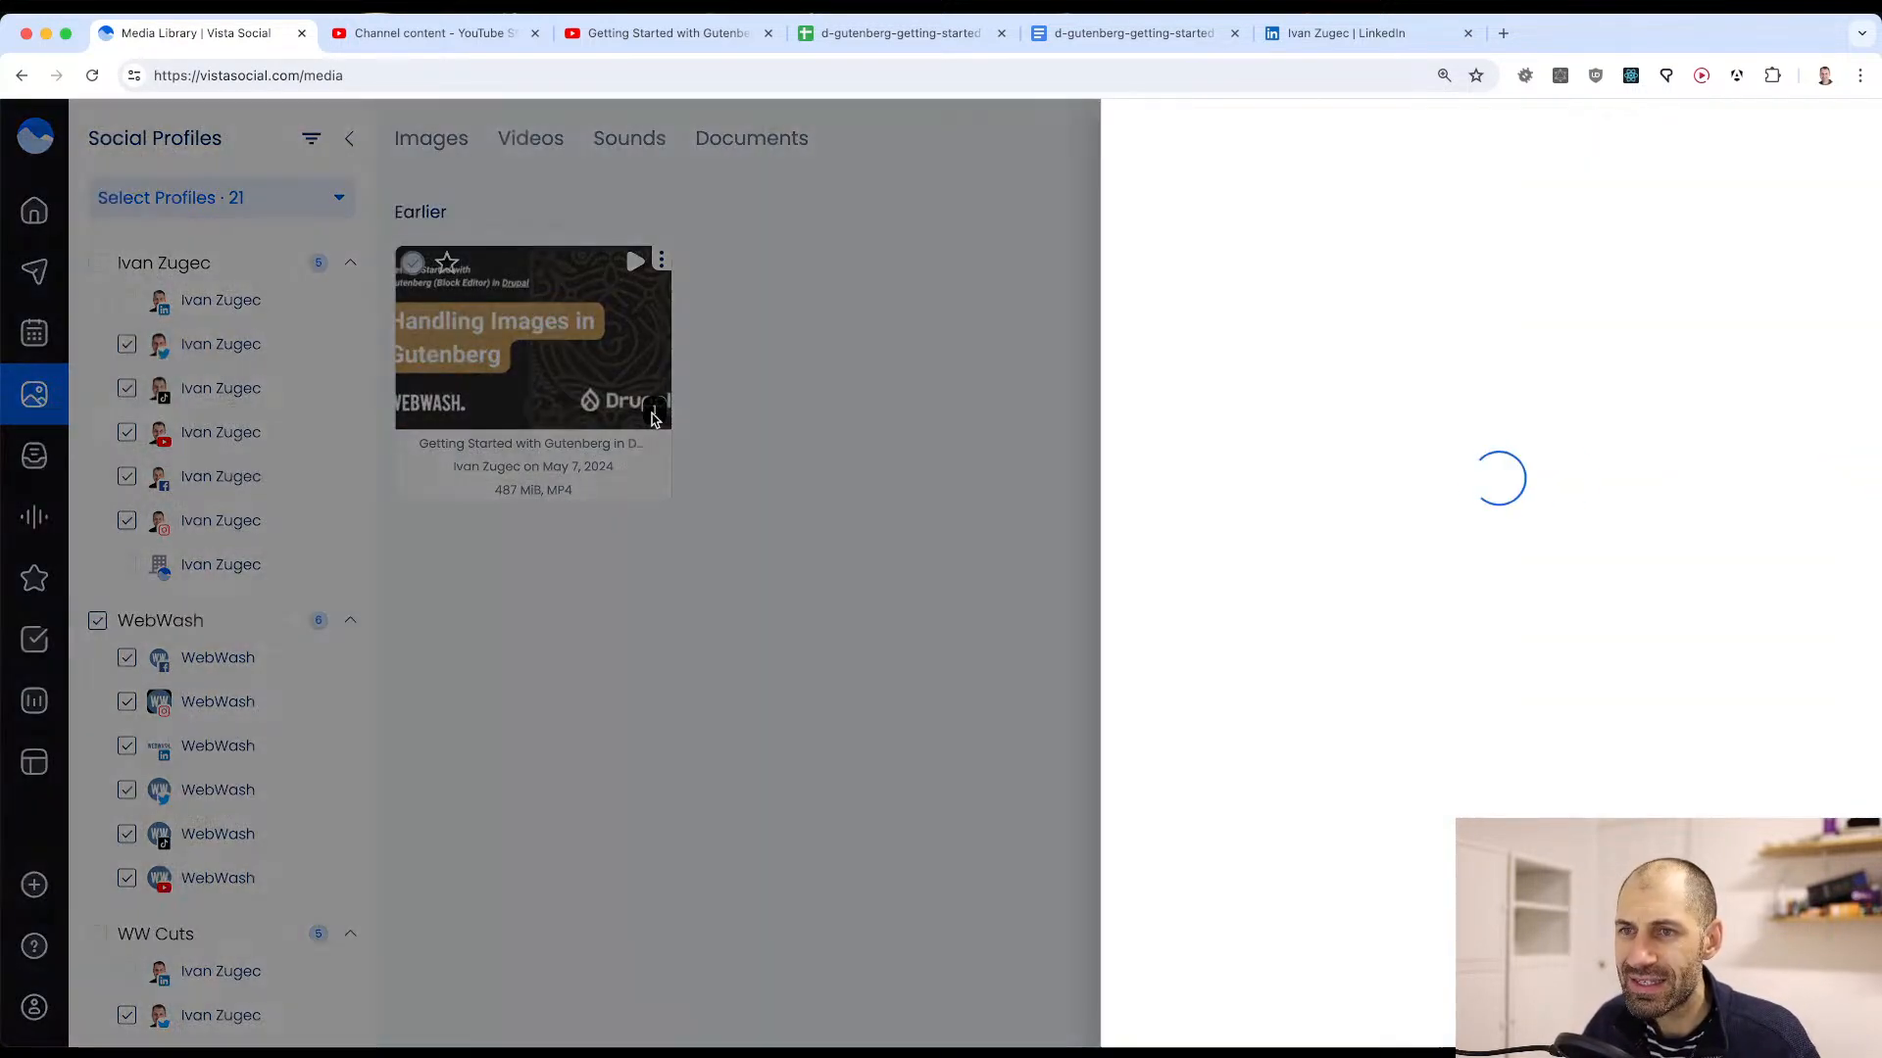
pyautogui.scroll(-12, 1438, 484)
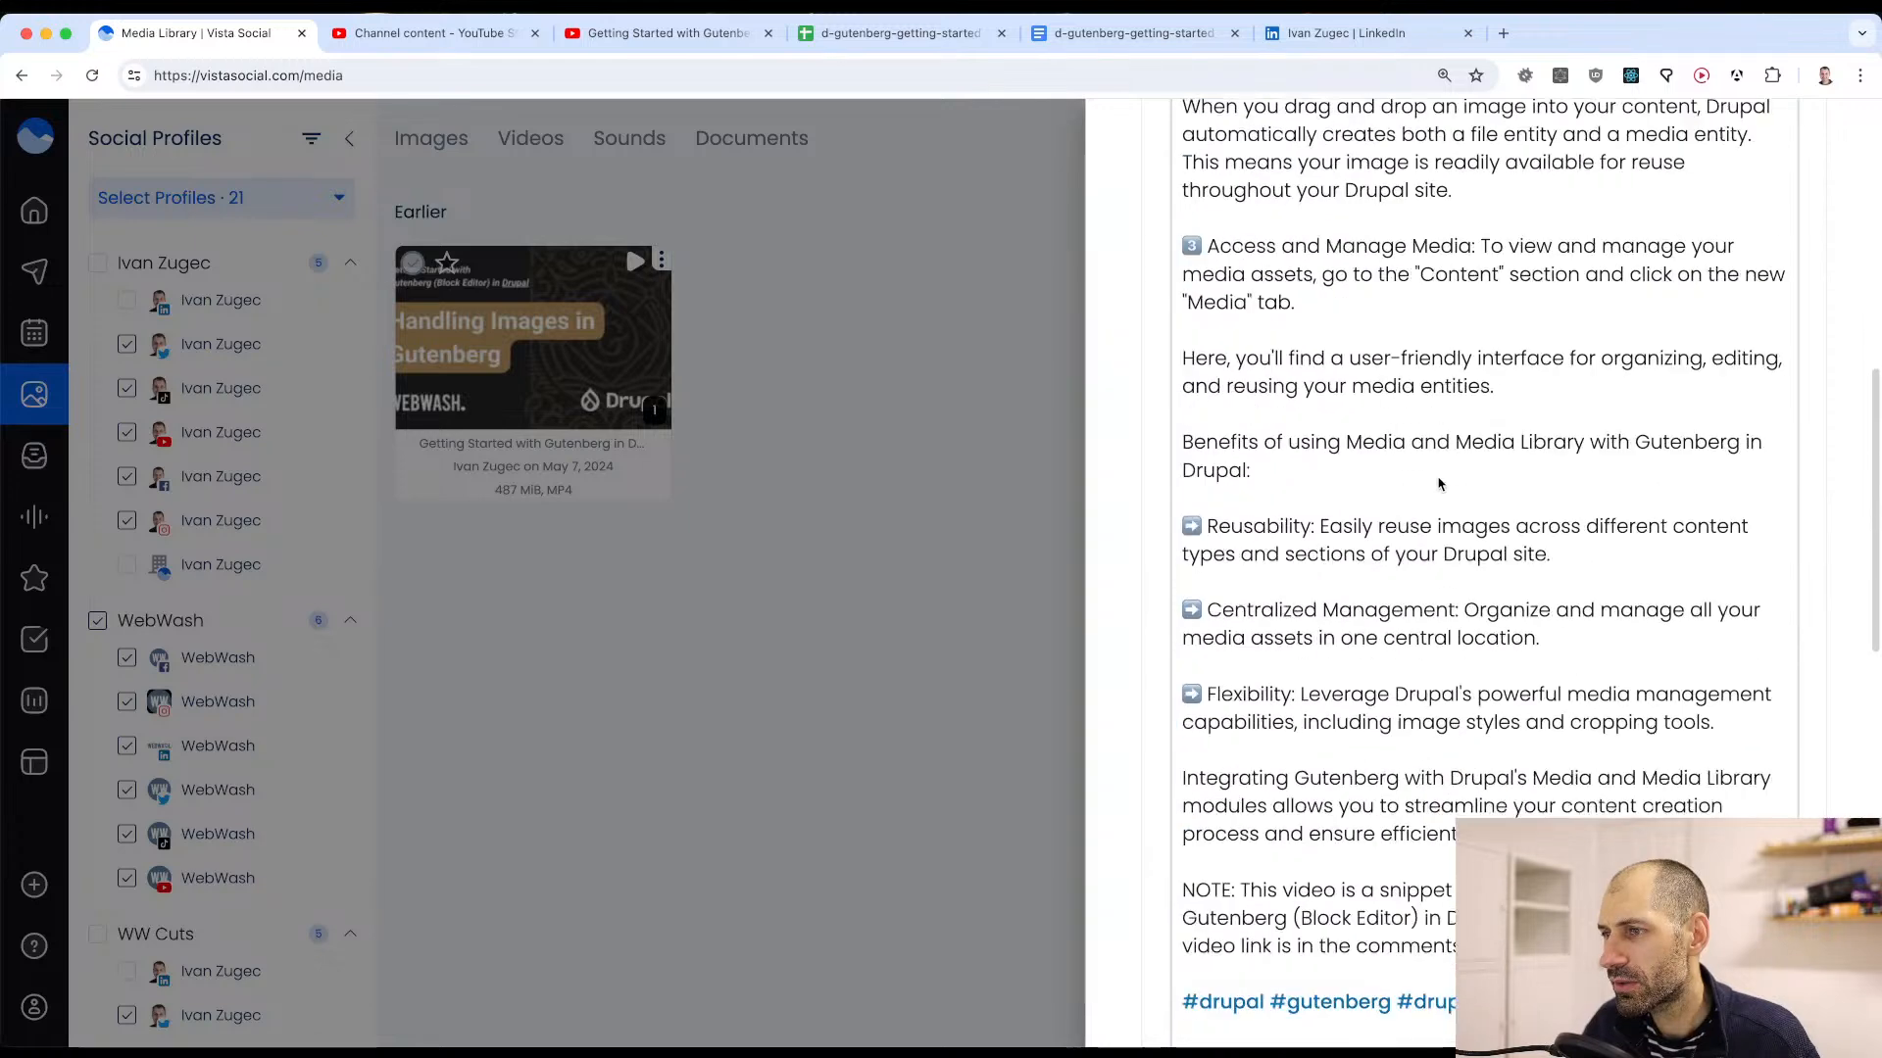
pyautogui.scroll(-10, 1437, 484)
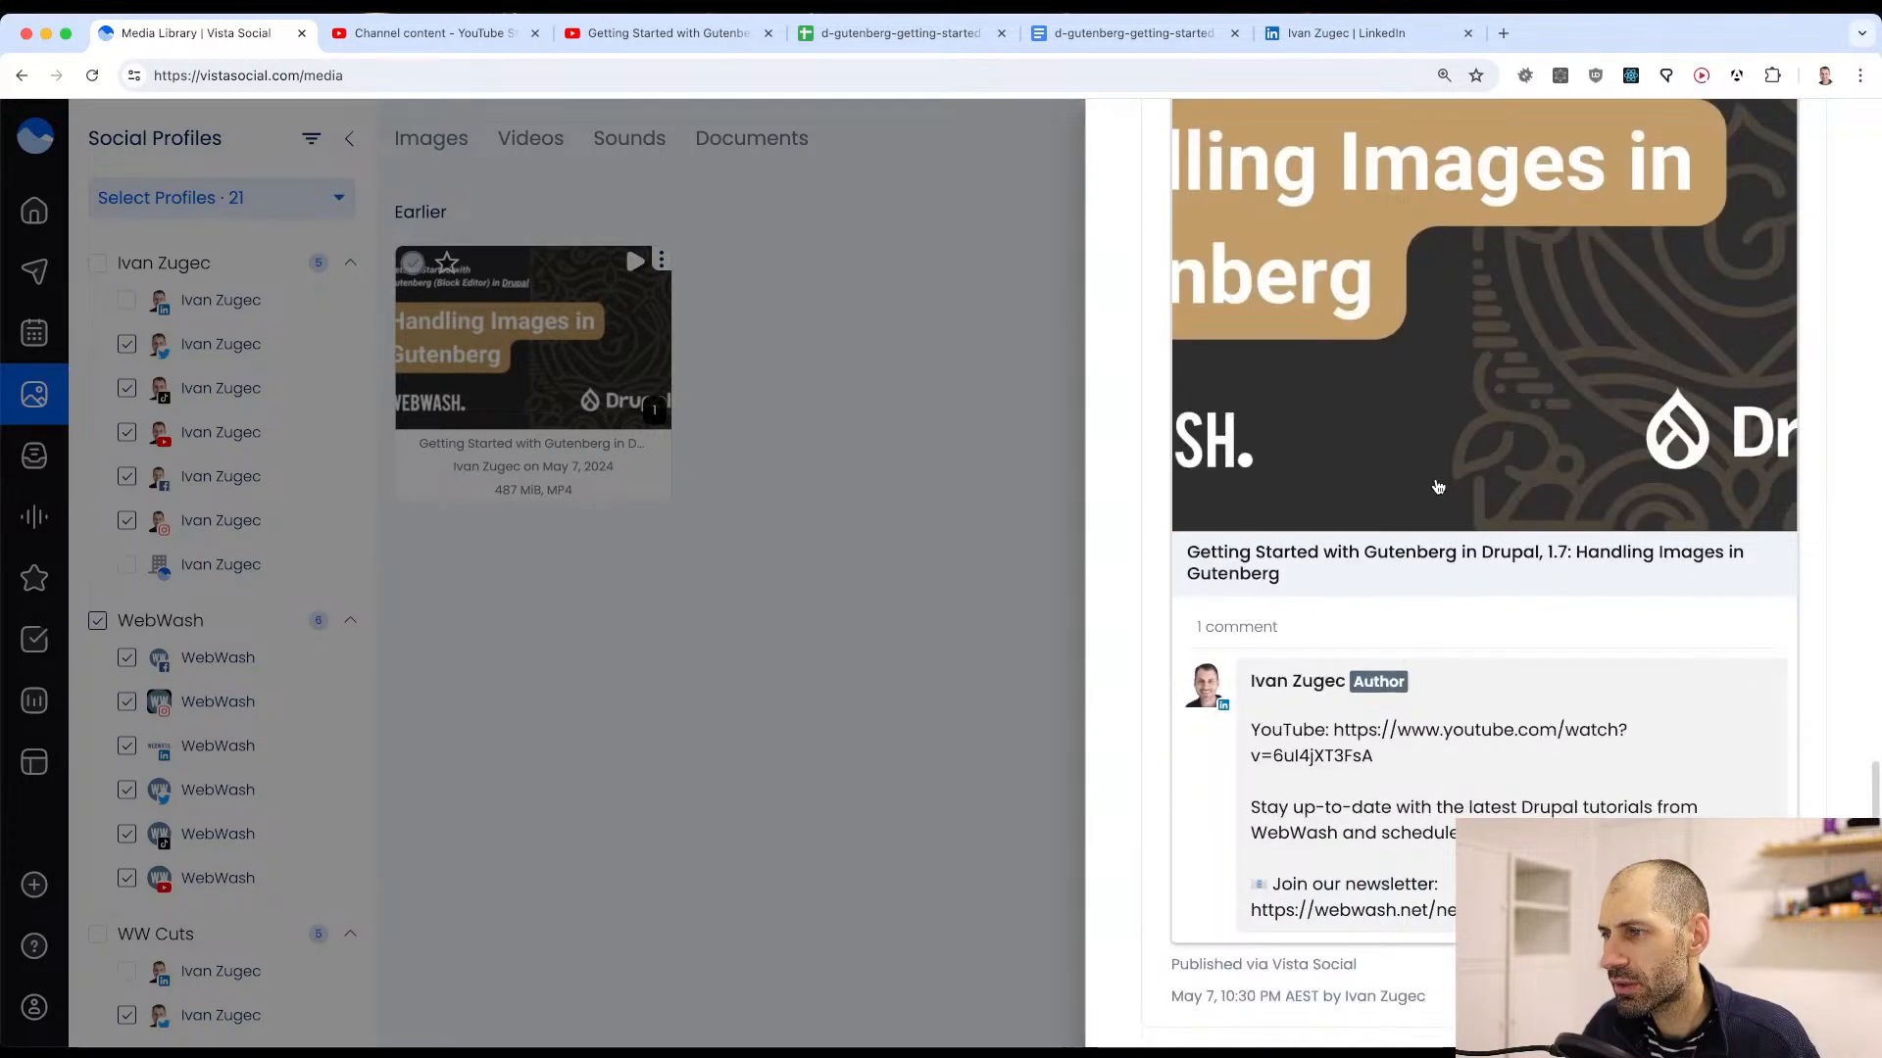
pyautogui.scroll(20, 1430, 546)
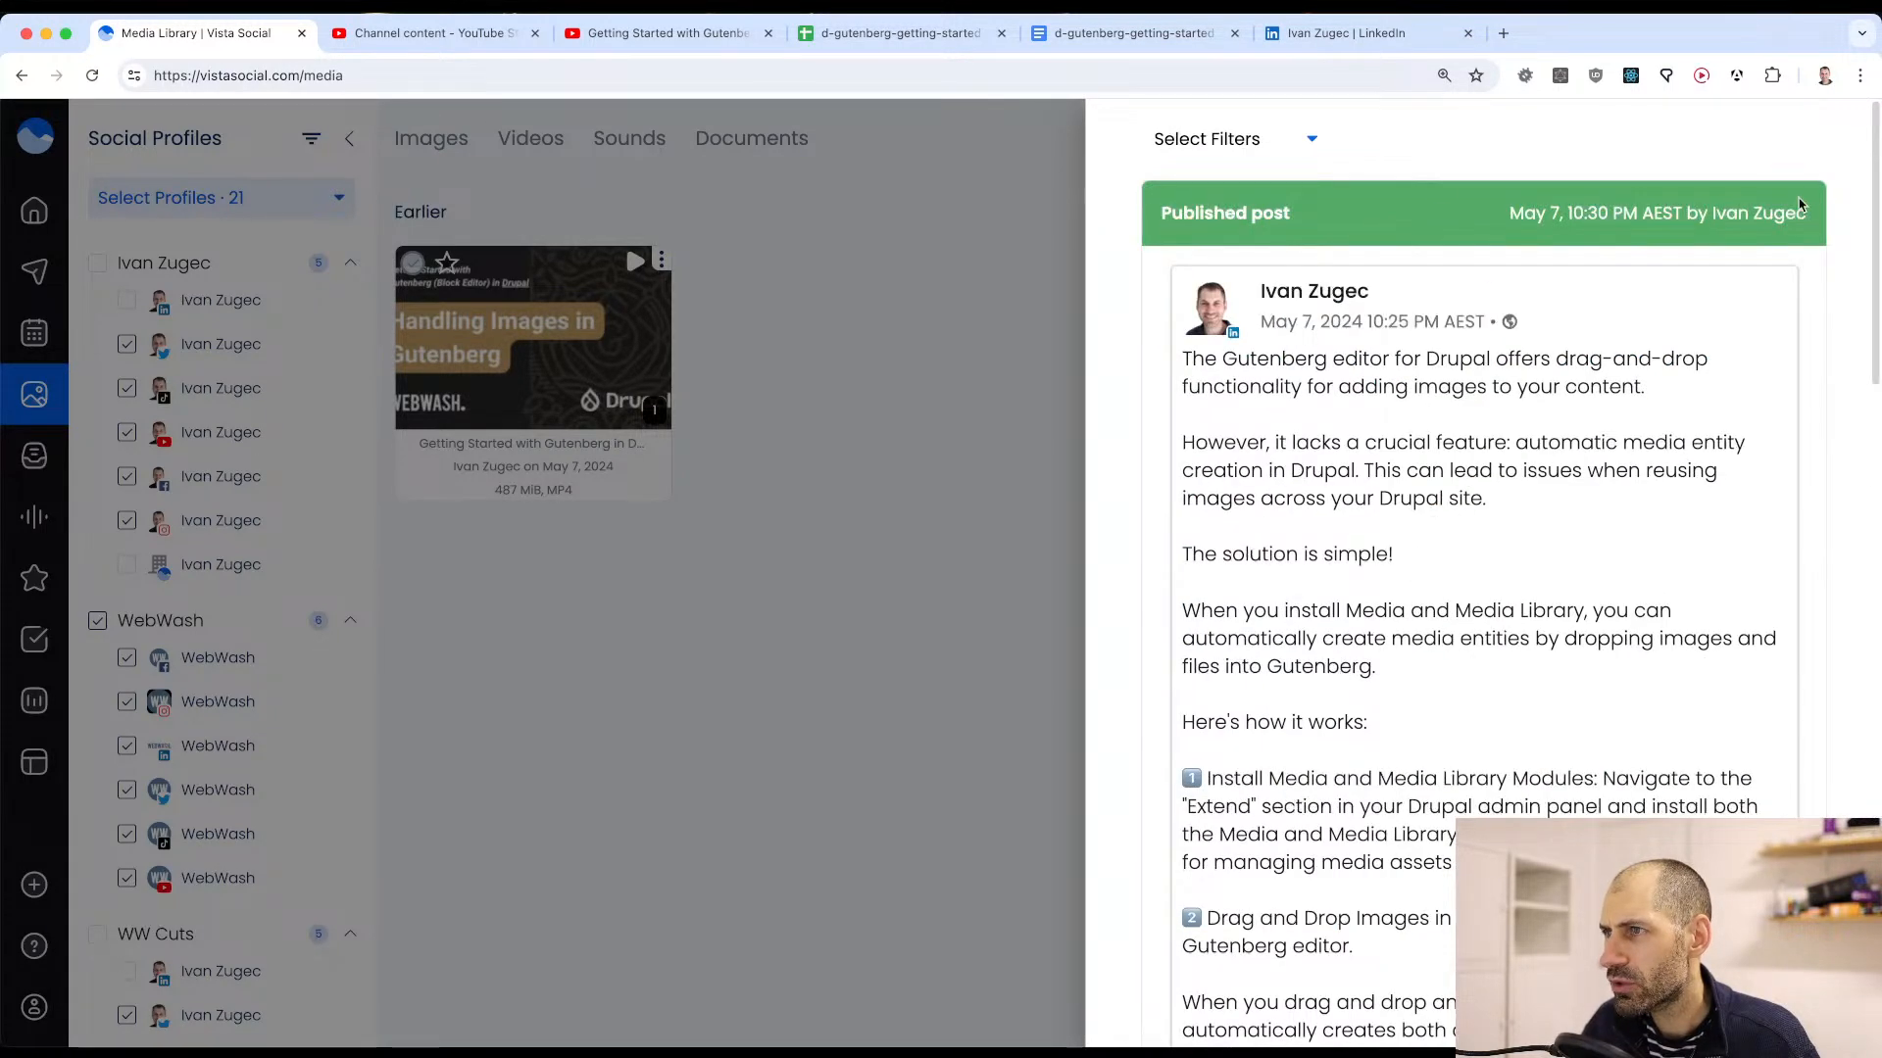
pyautogui.click(863, 452)
# Step: Check the video's available actions, then reopen its list of posts and look at the post status filters
pyautogui.click(662, 260)
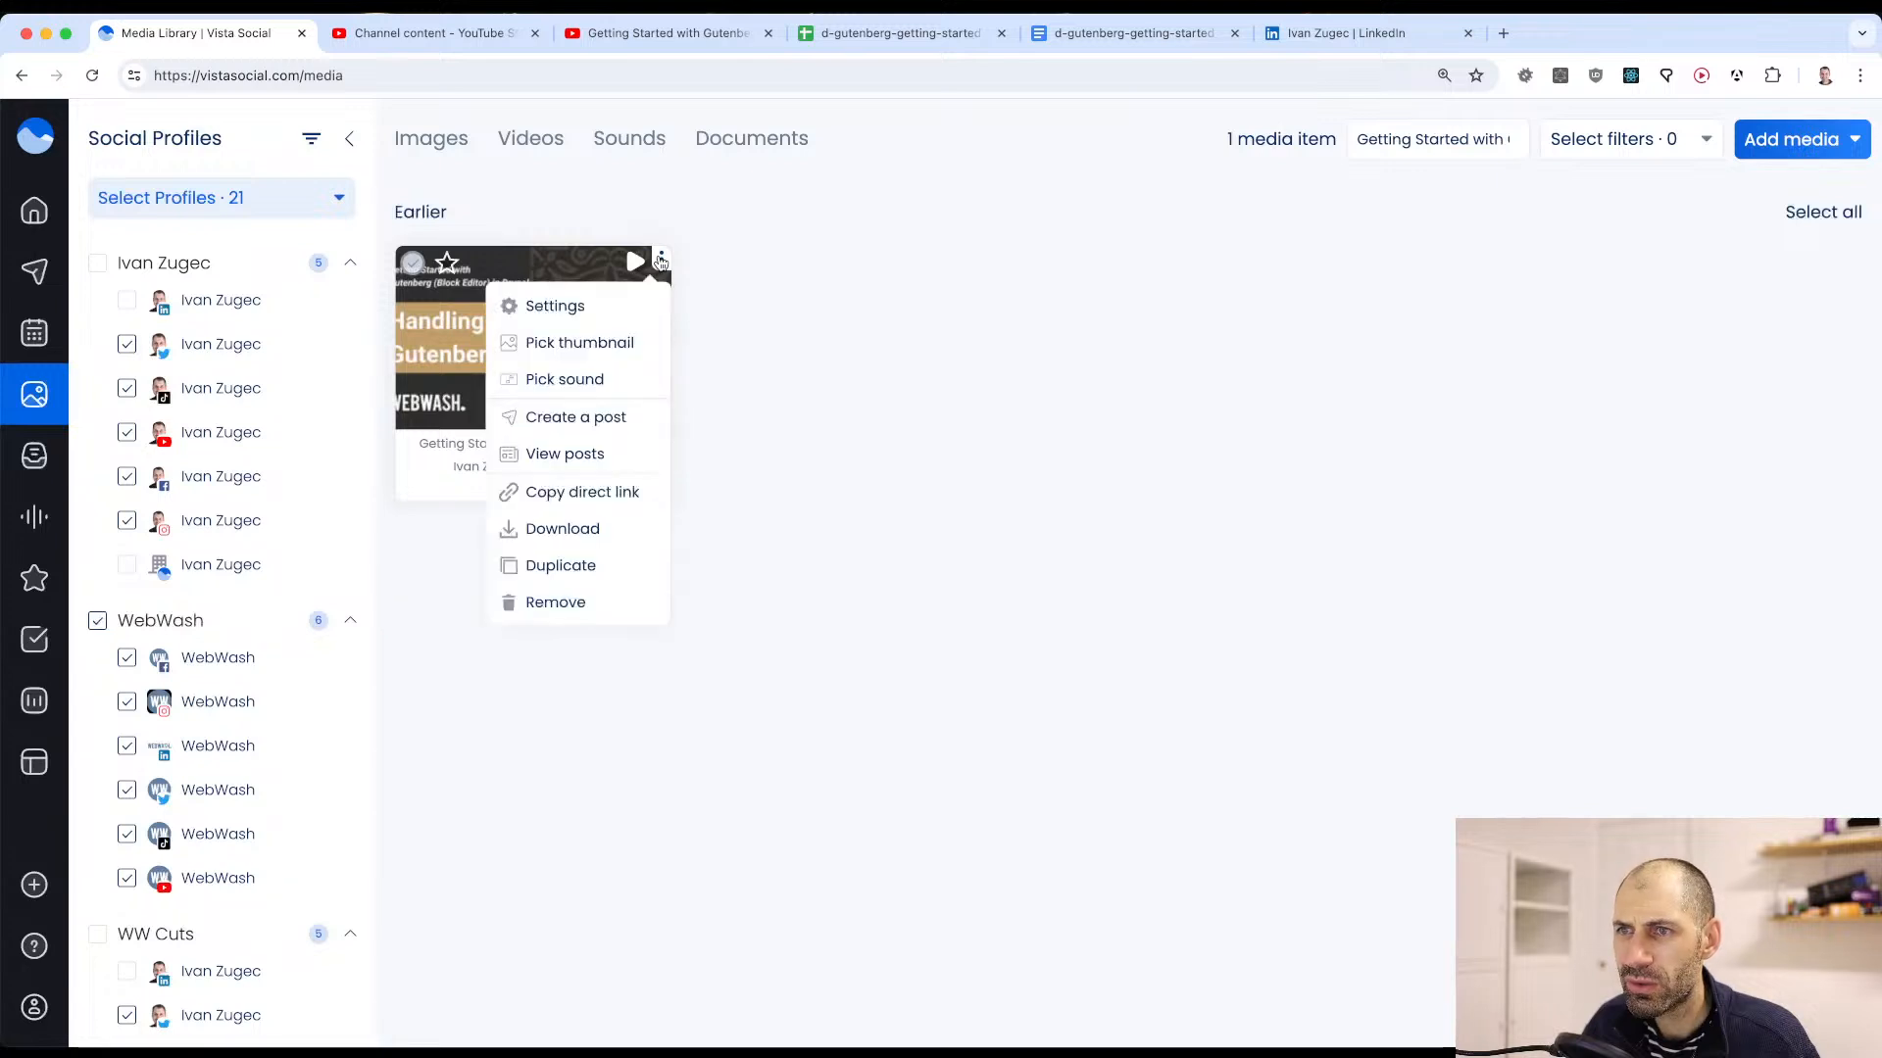
pyautogui.click(656, 414)
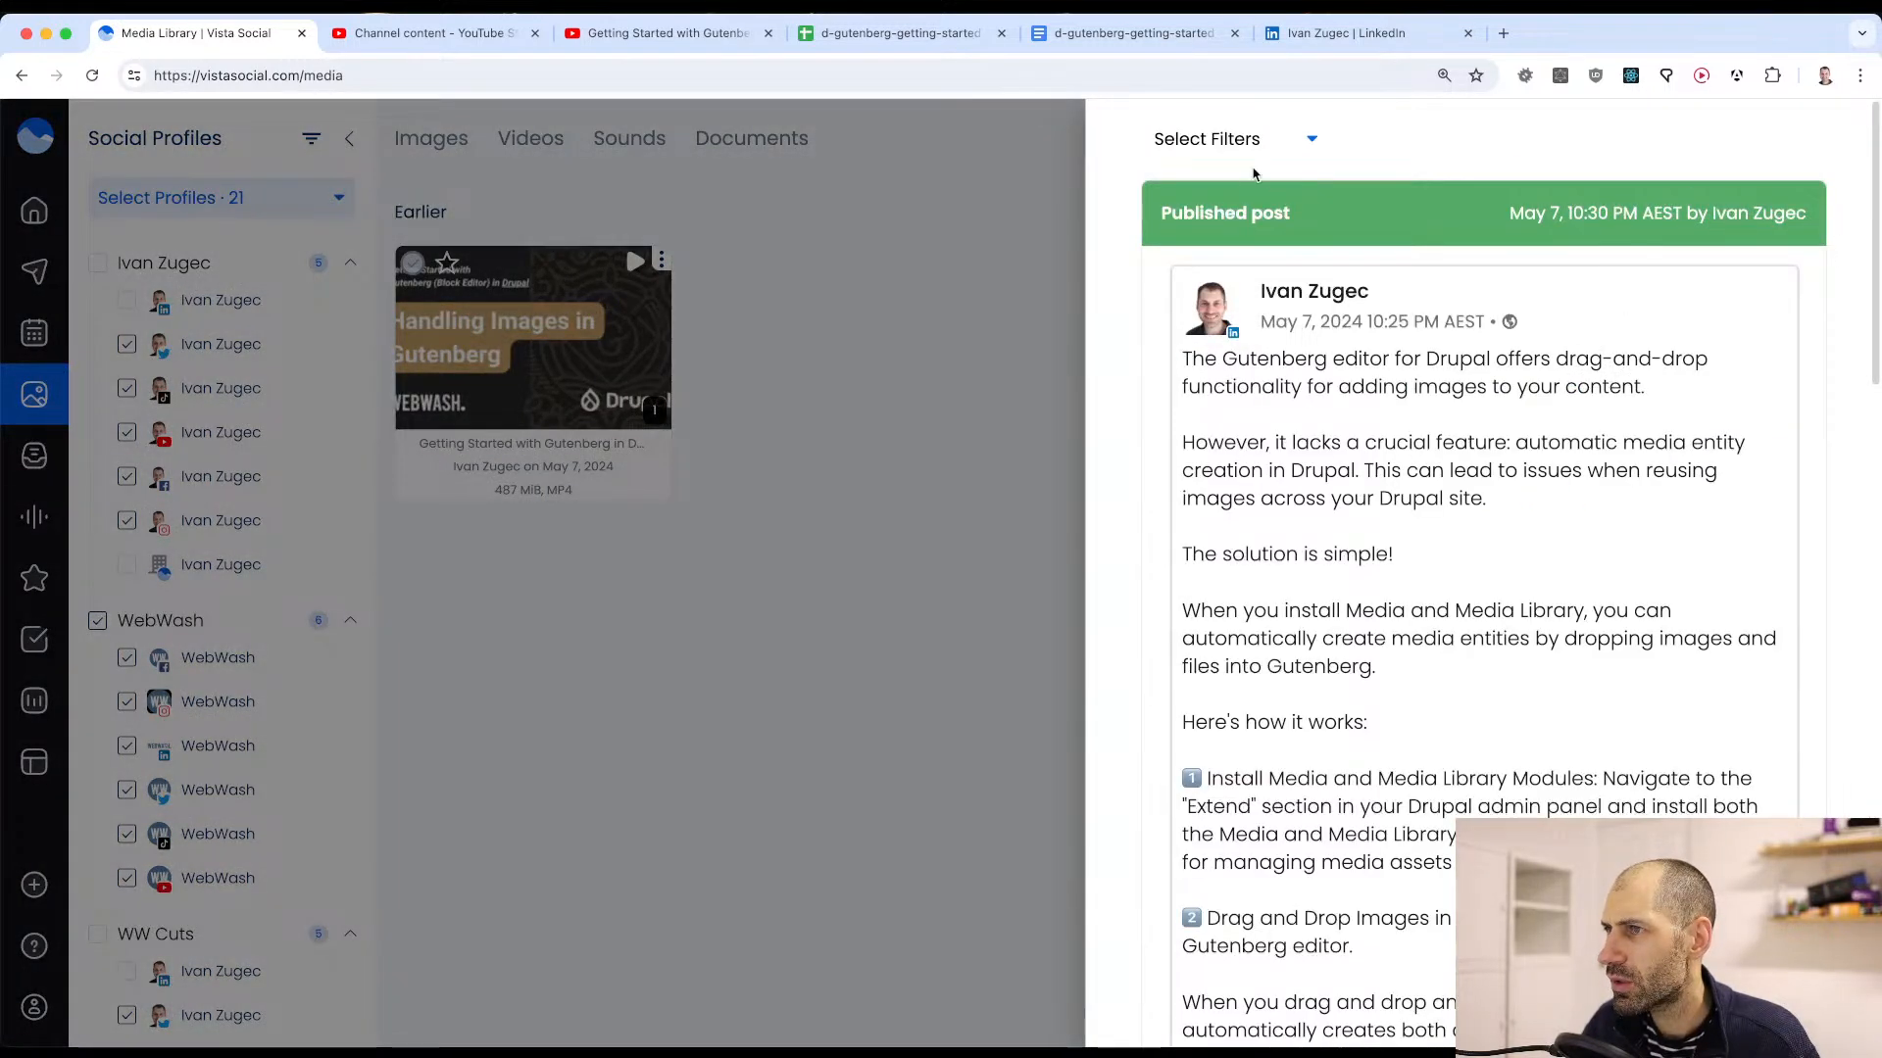
pyautogui.click(1299, 138)
pyautogui.scroll(-15, 1839, 538)
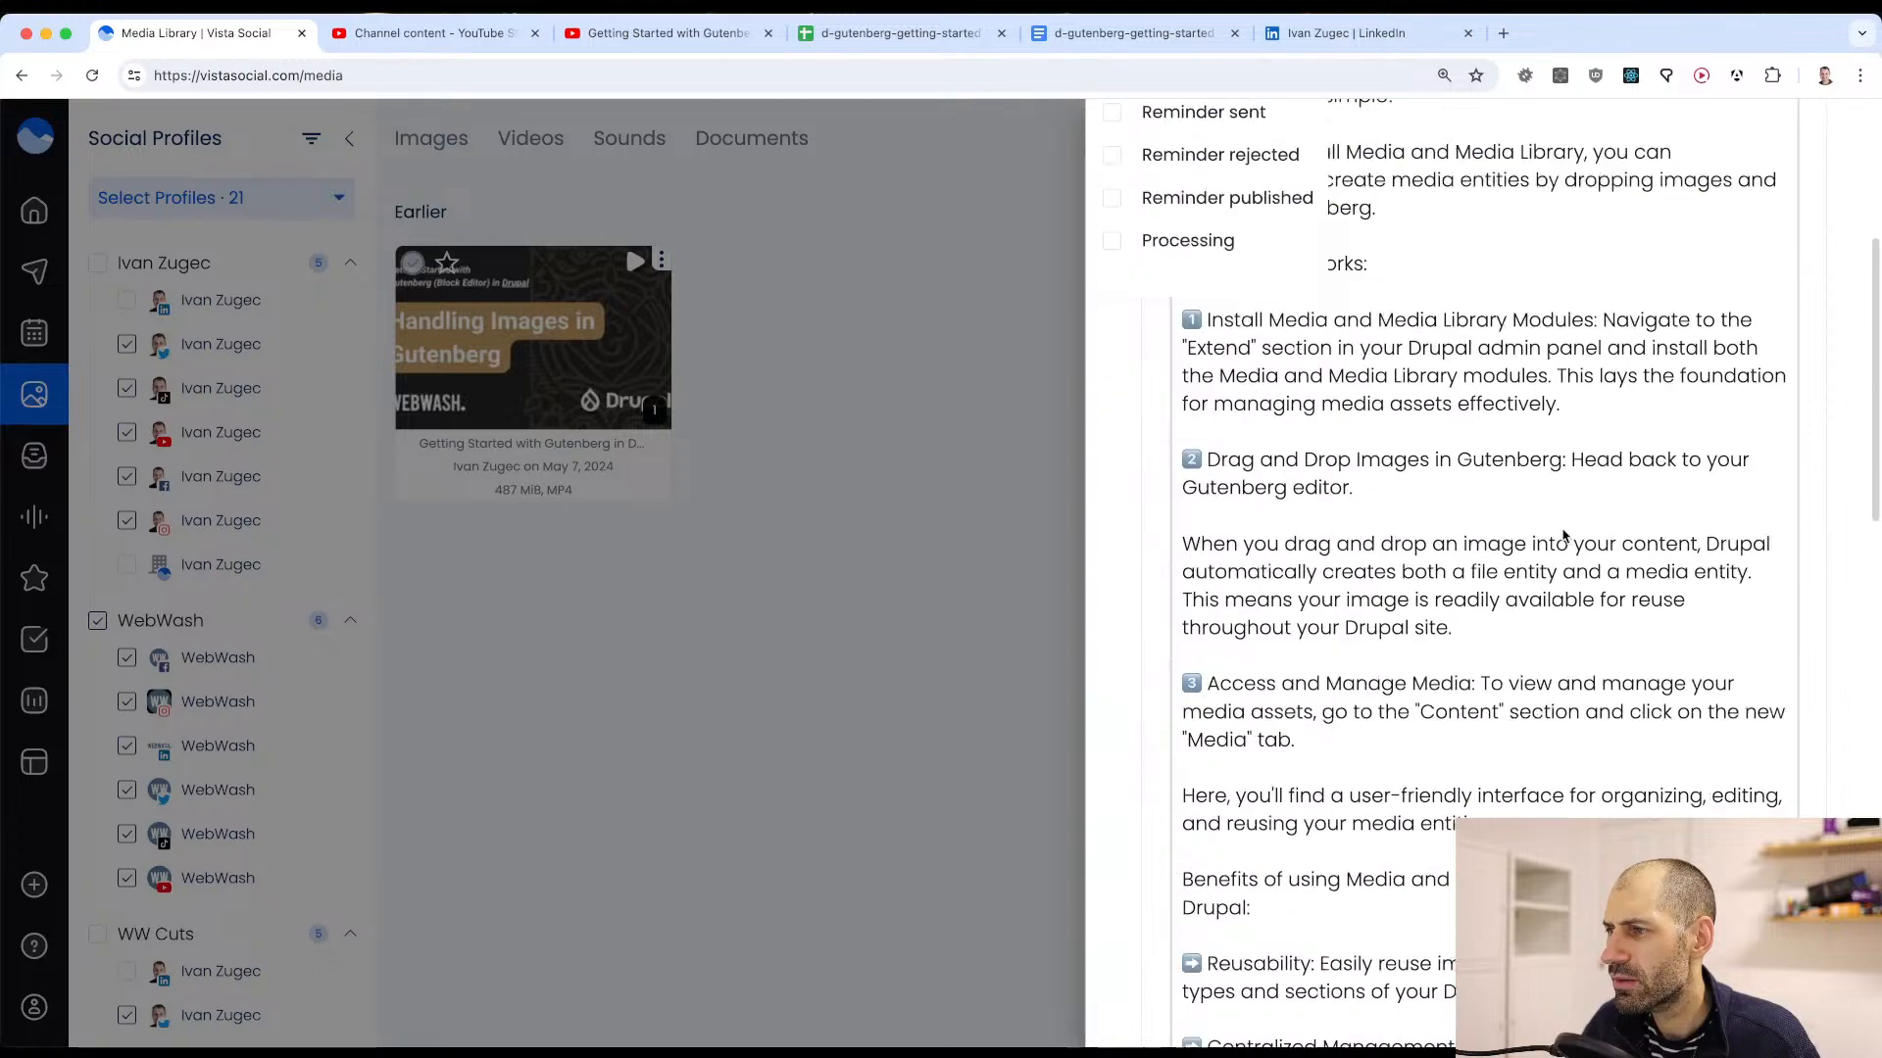
pyautogui.scroll(15, 1833, 532)
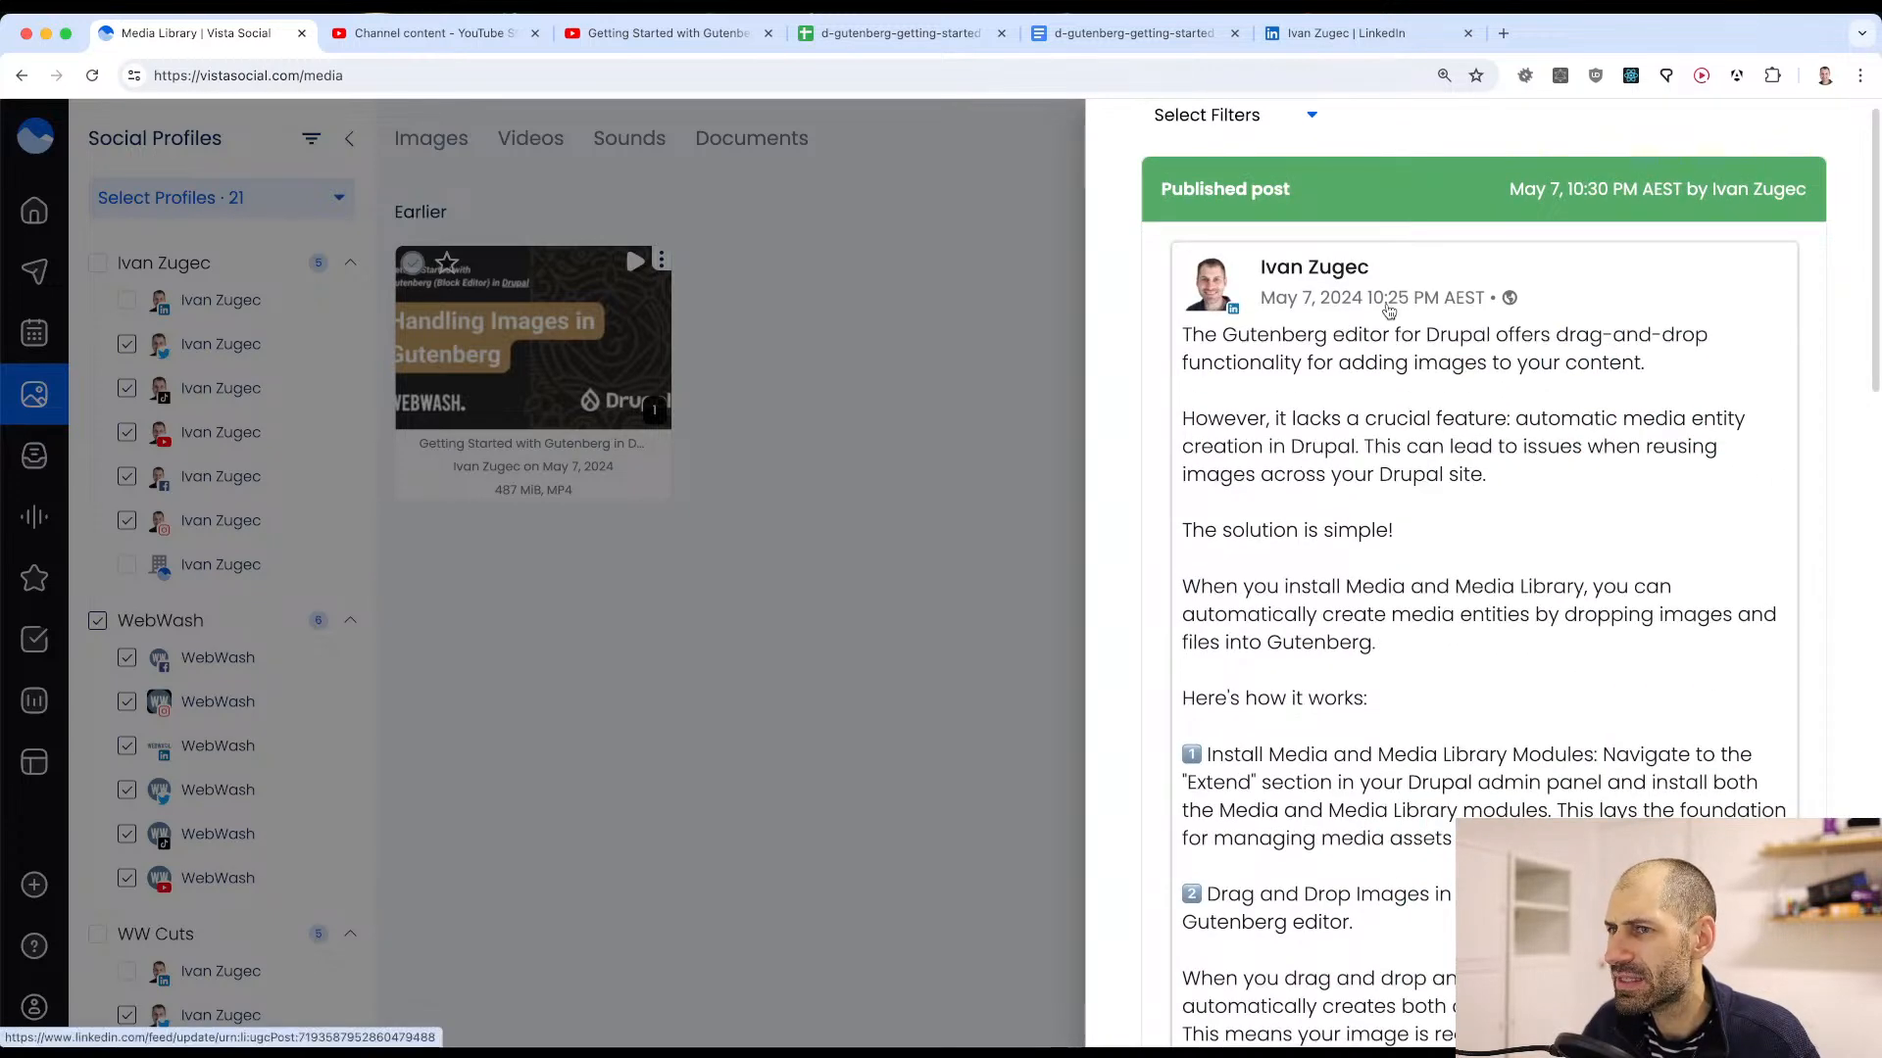
pyautogui.click(955, 433)
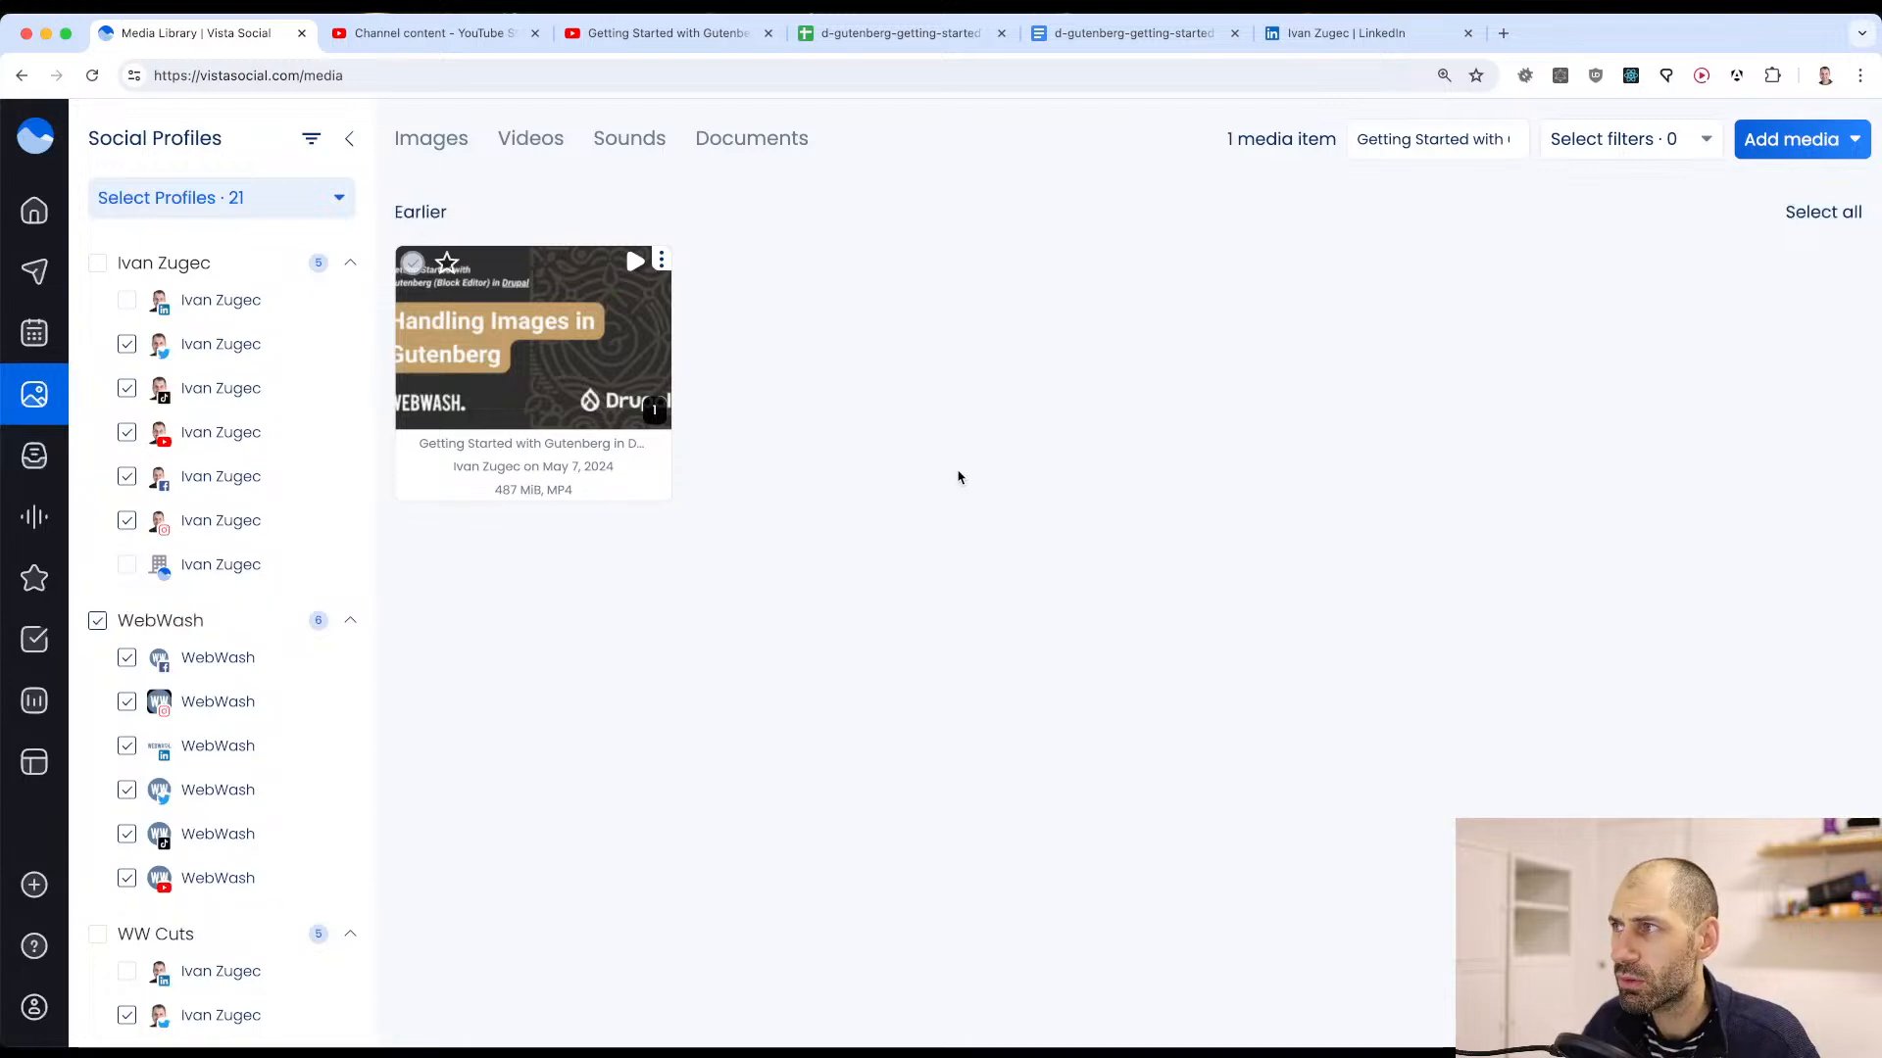
# Step: Filter the publishing calendar to only the LinkedIn profile in the WW Cuts group
pyautogui.click(162, 339)
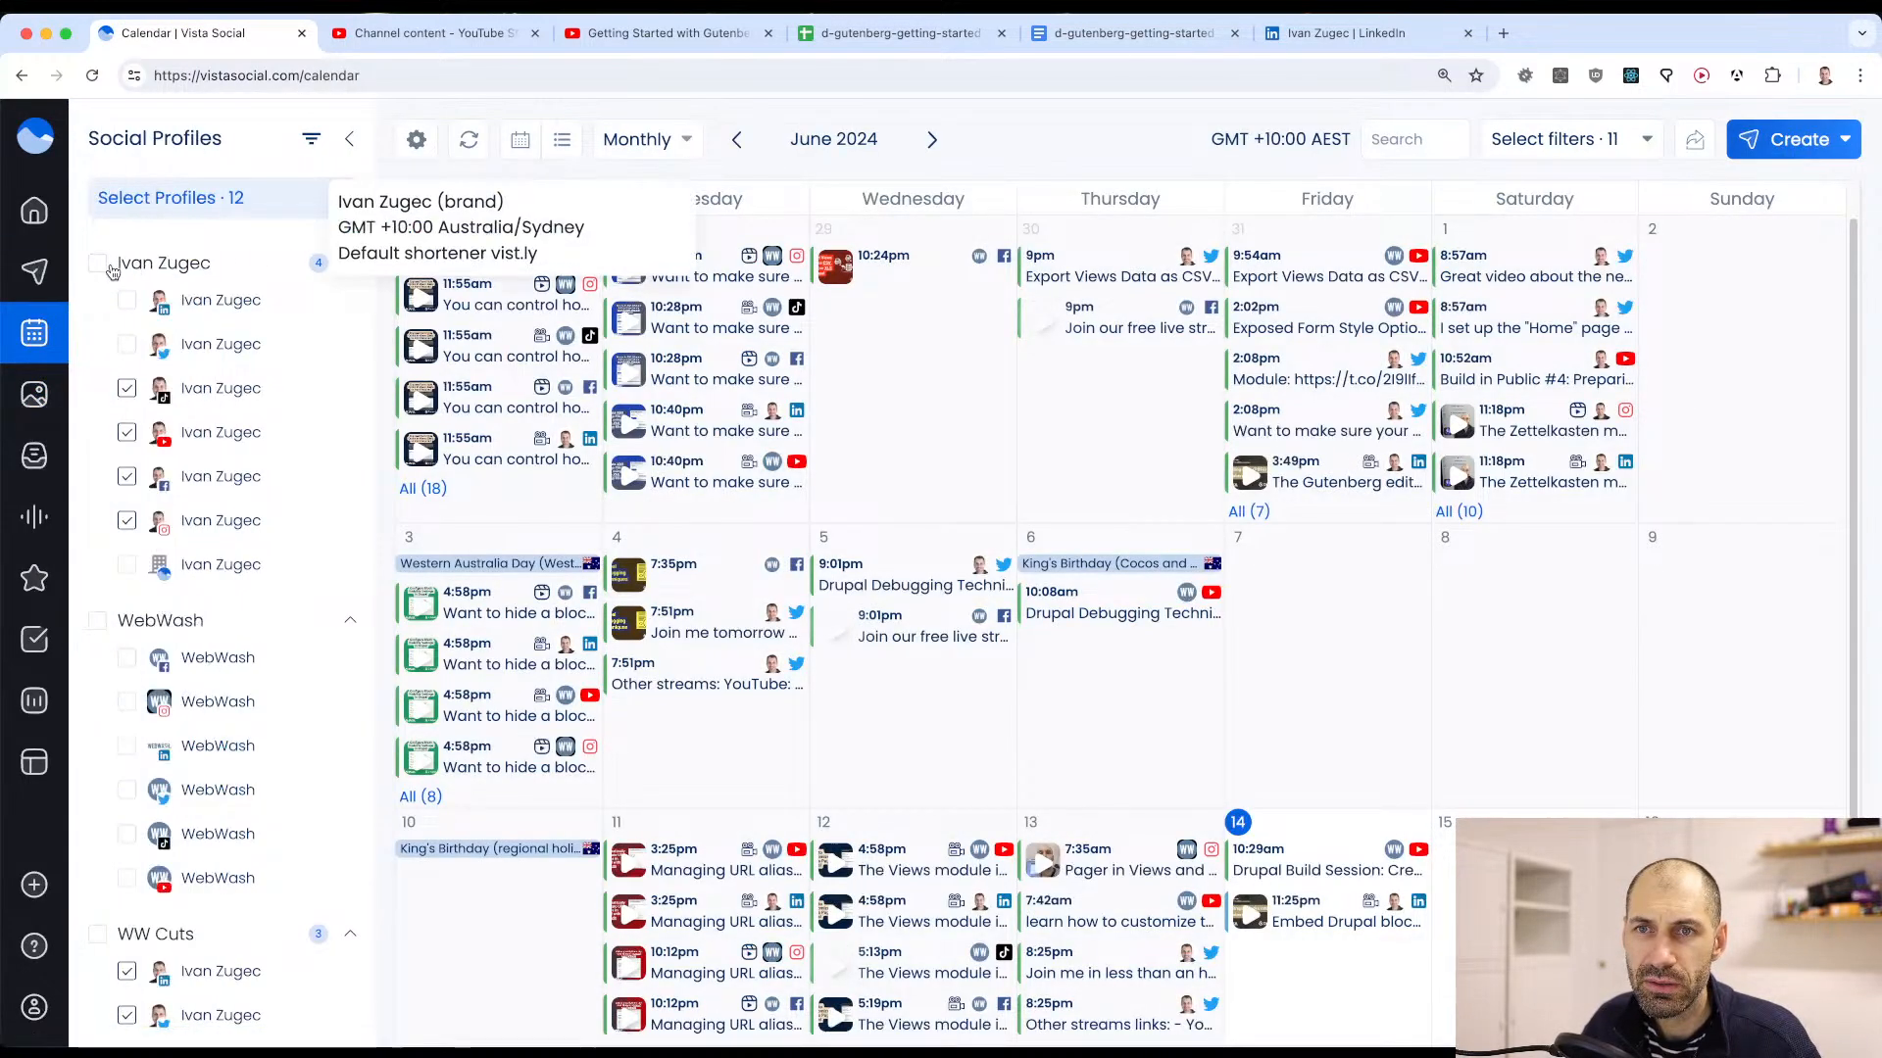
pyautogui.click(97, 262)
pyautogui.click(196, 197)
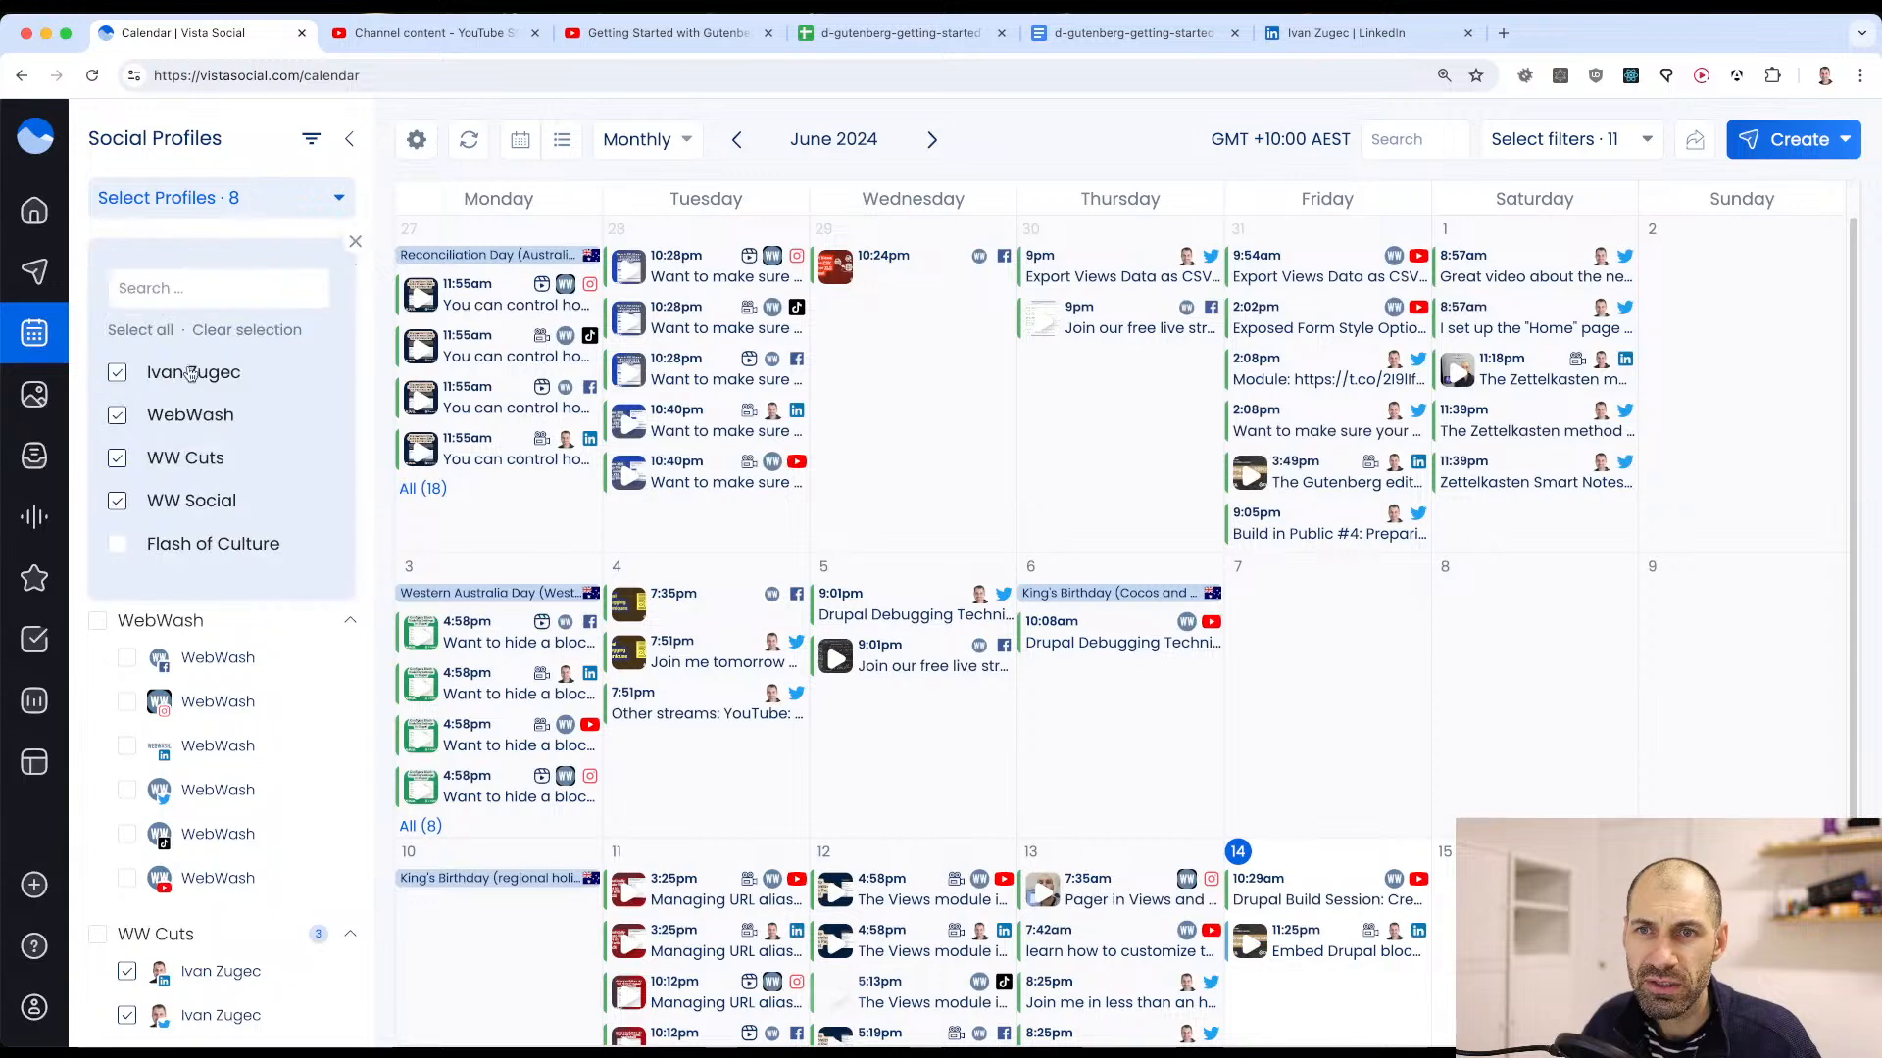
pyautogui.click(170, 374)
pyautogui.click(189, 419)
pyautogui.click(196, 501)
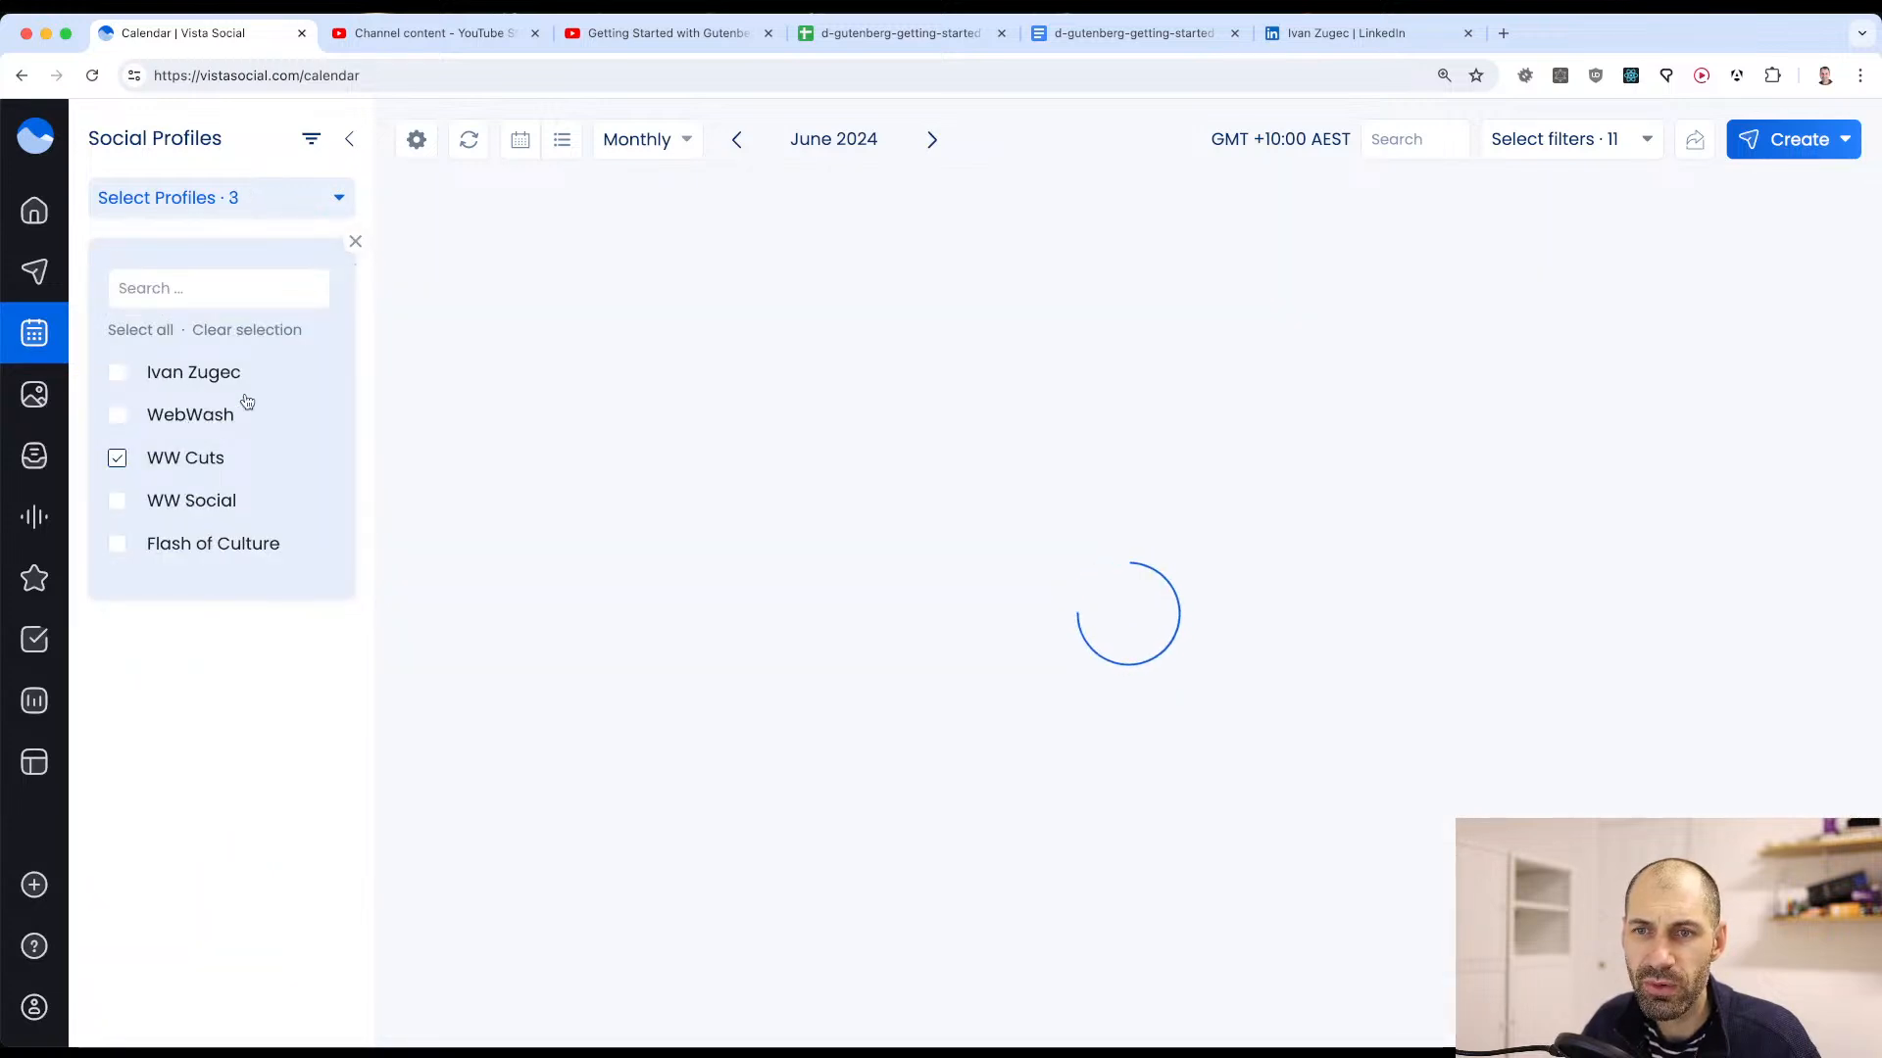
pyautogui.click(357, 239)
pyautogui.click(126, 520)
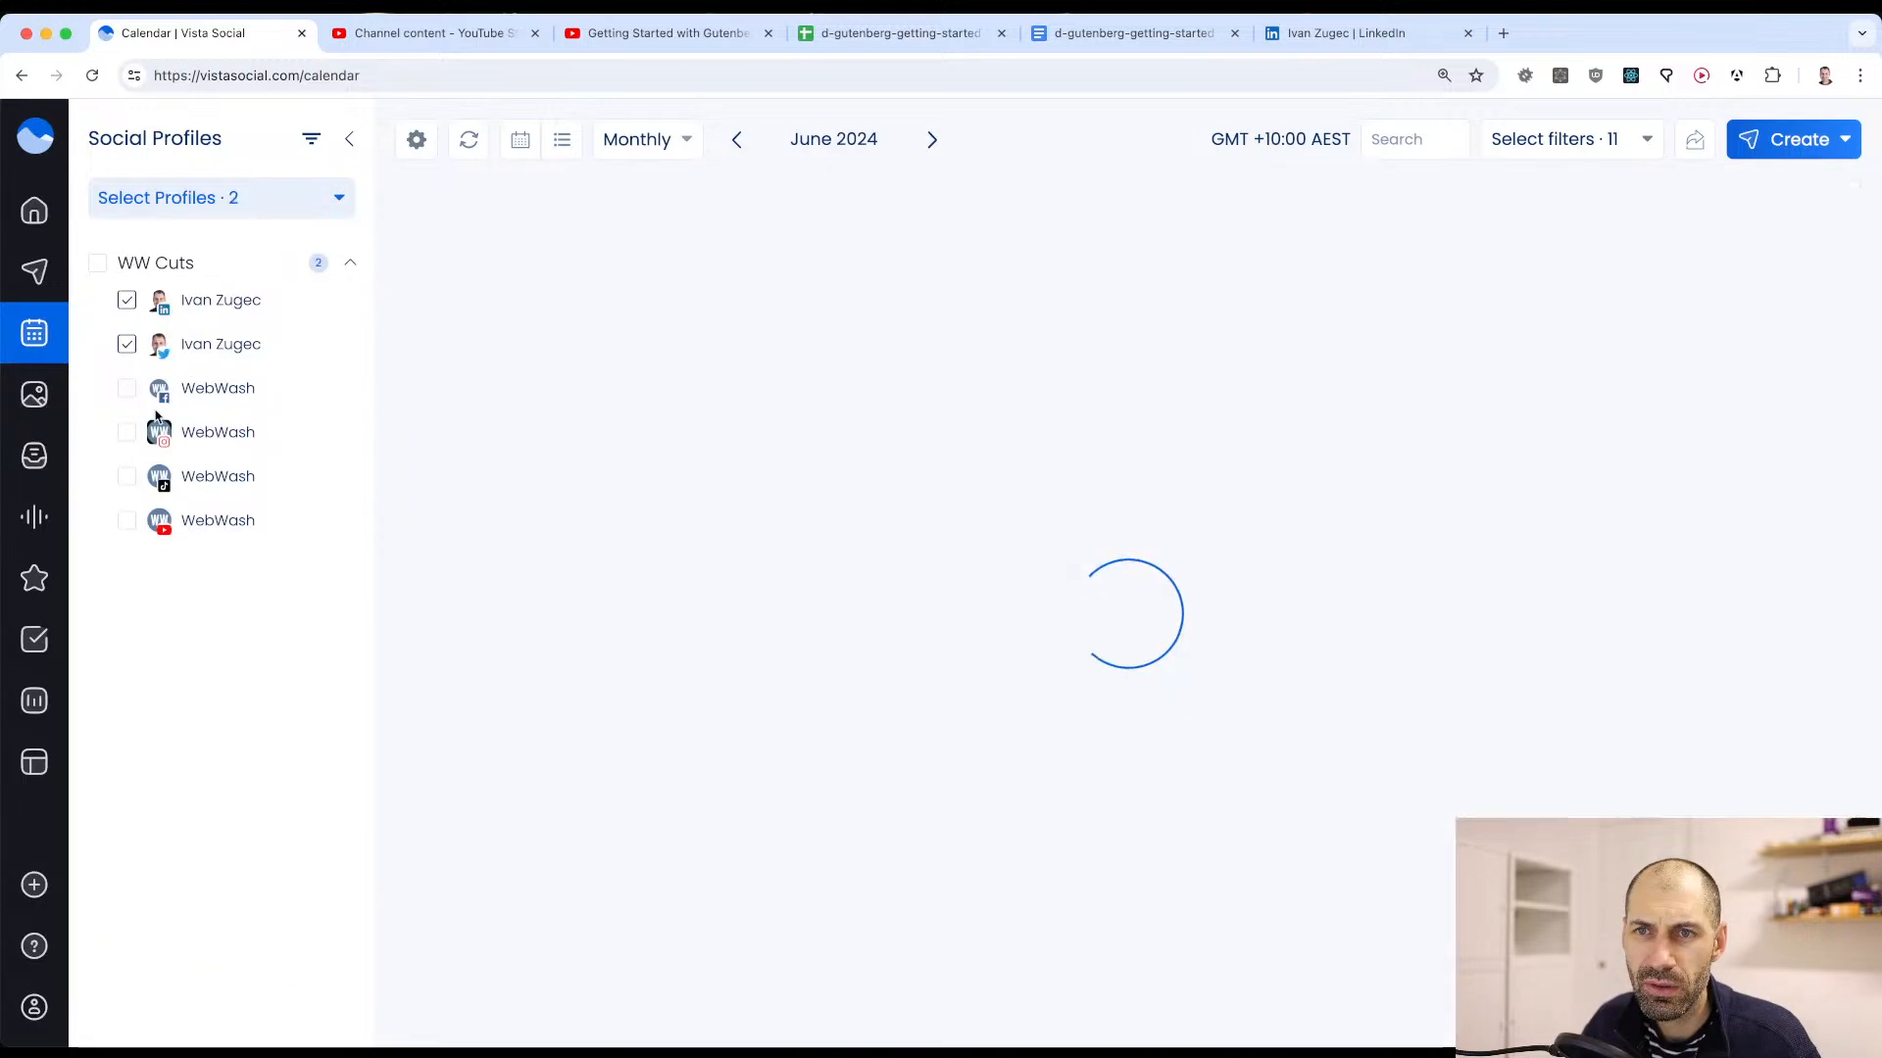
pyautogui.click(127, 344)
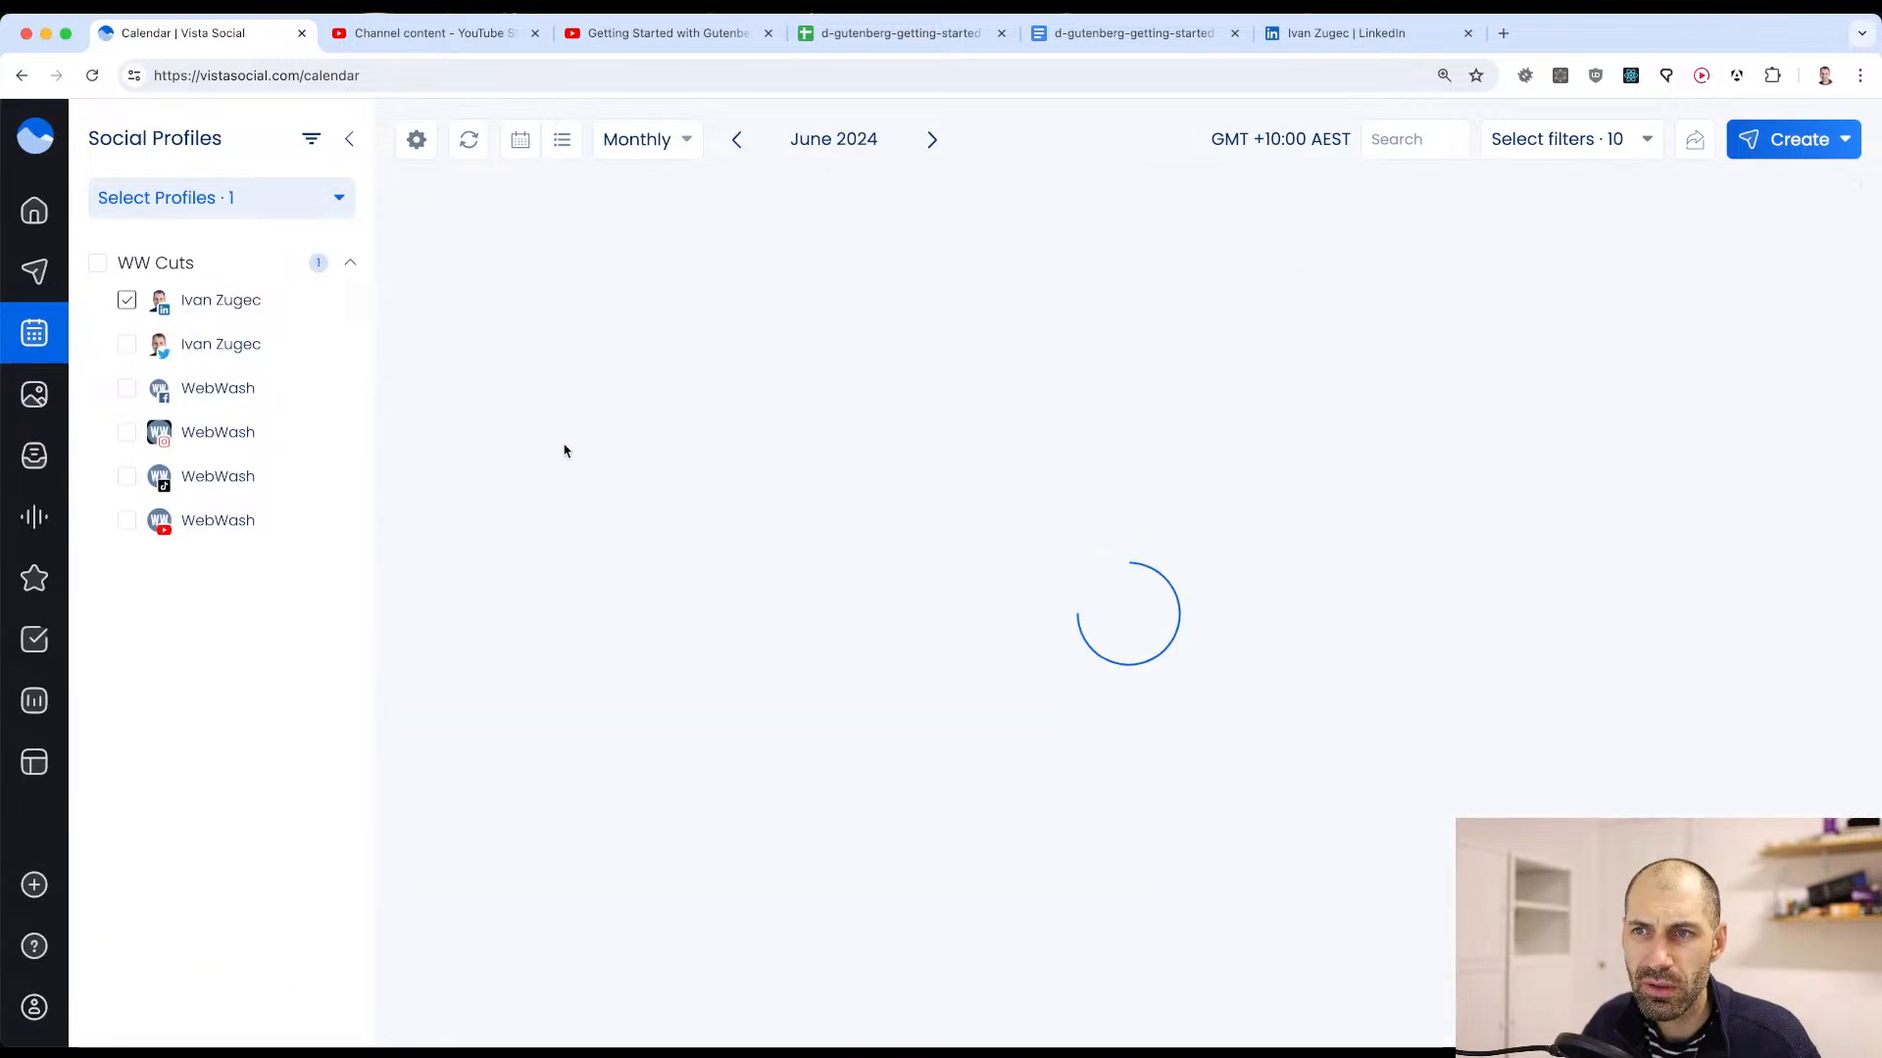
# Step: Open the May 7, 2024 Gutenberg images post from the May 2024 calendar and duplicate it
pyautogui.click(741, 140)
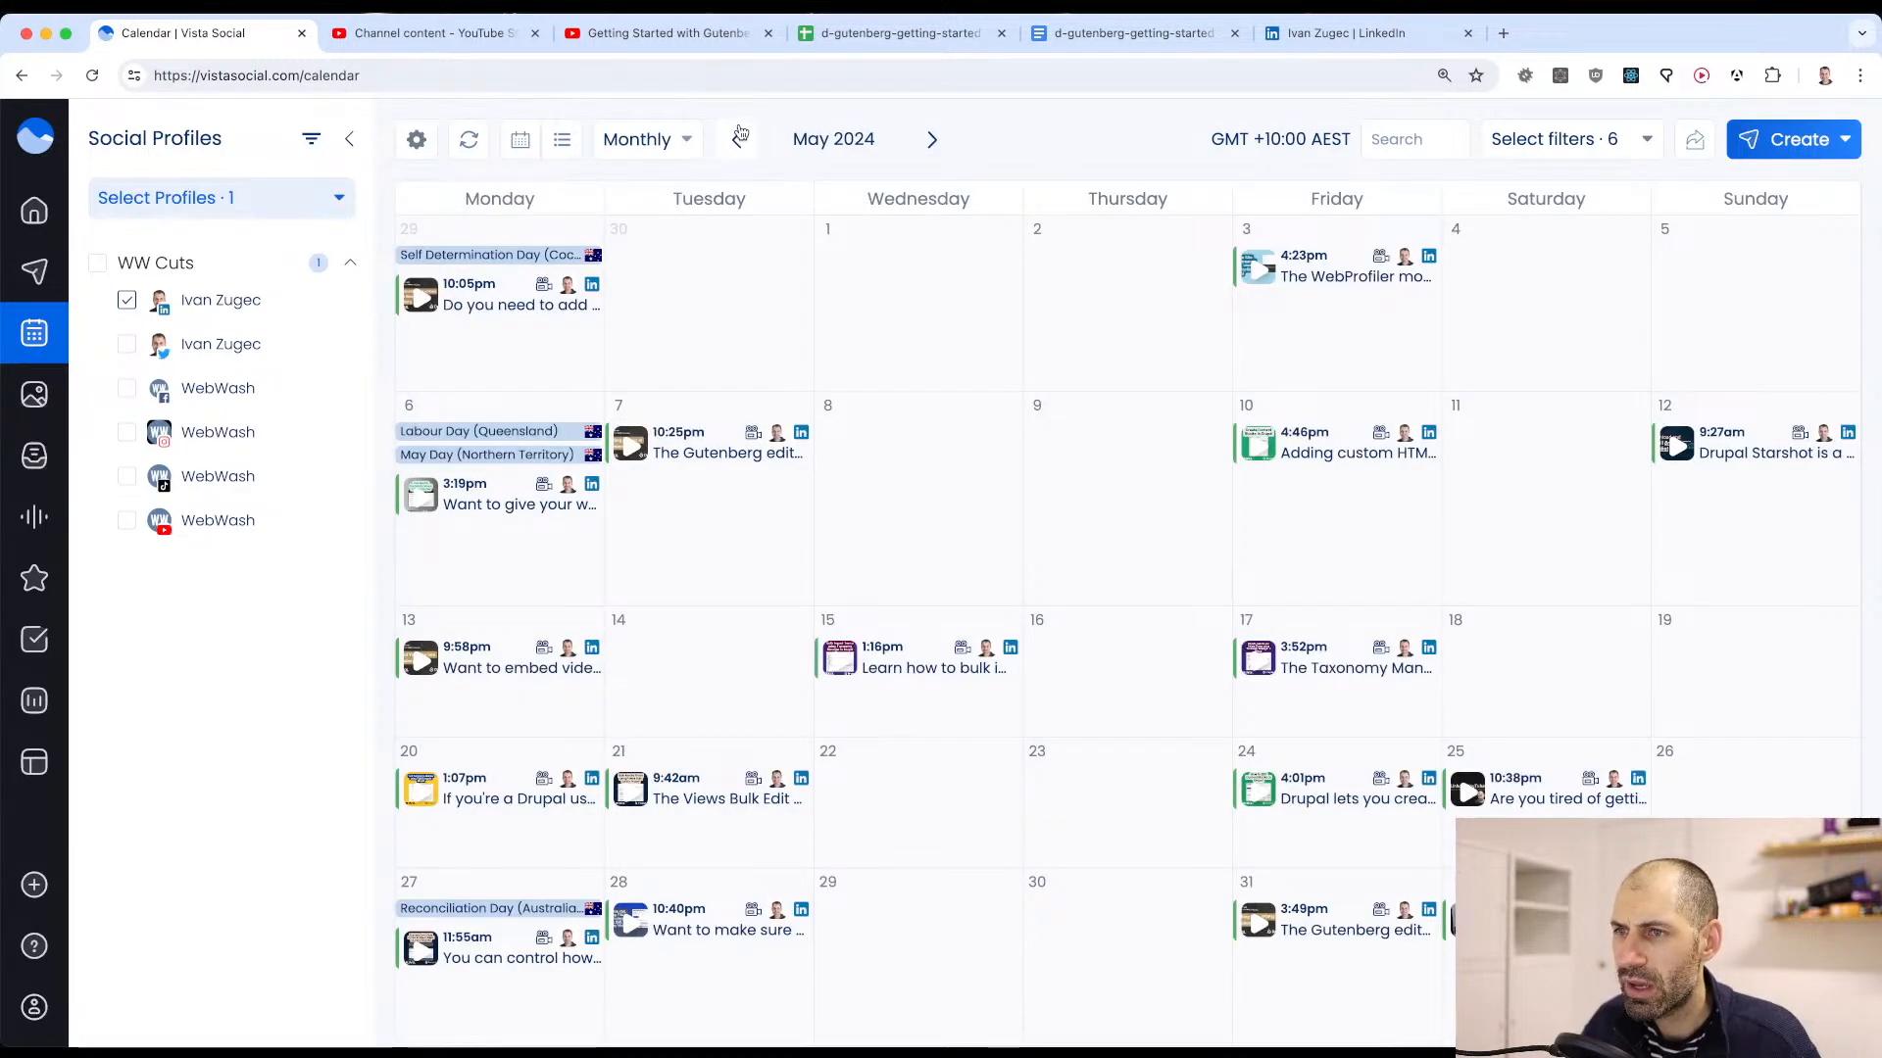
pyautogui.click(732, 448)
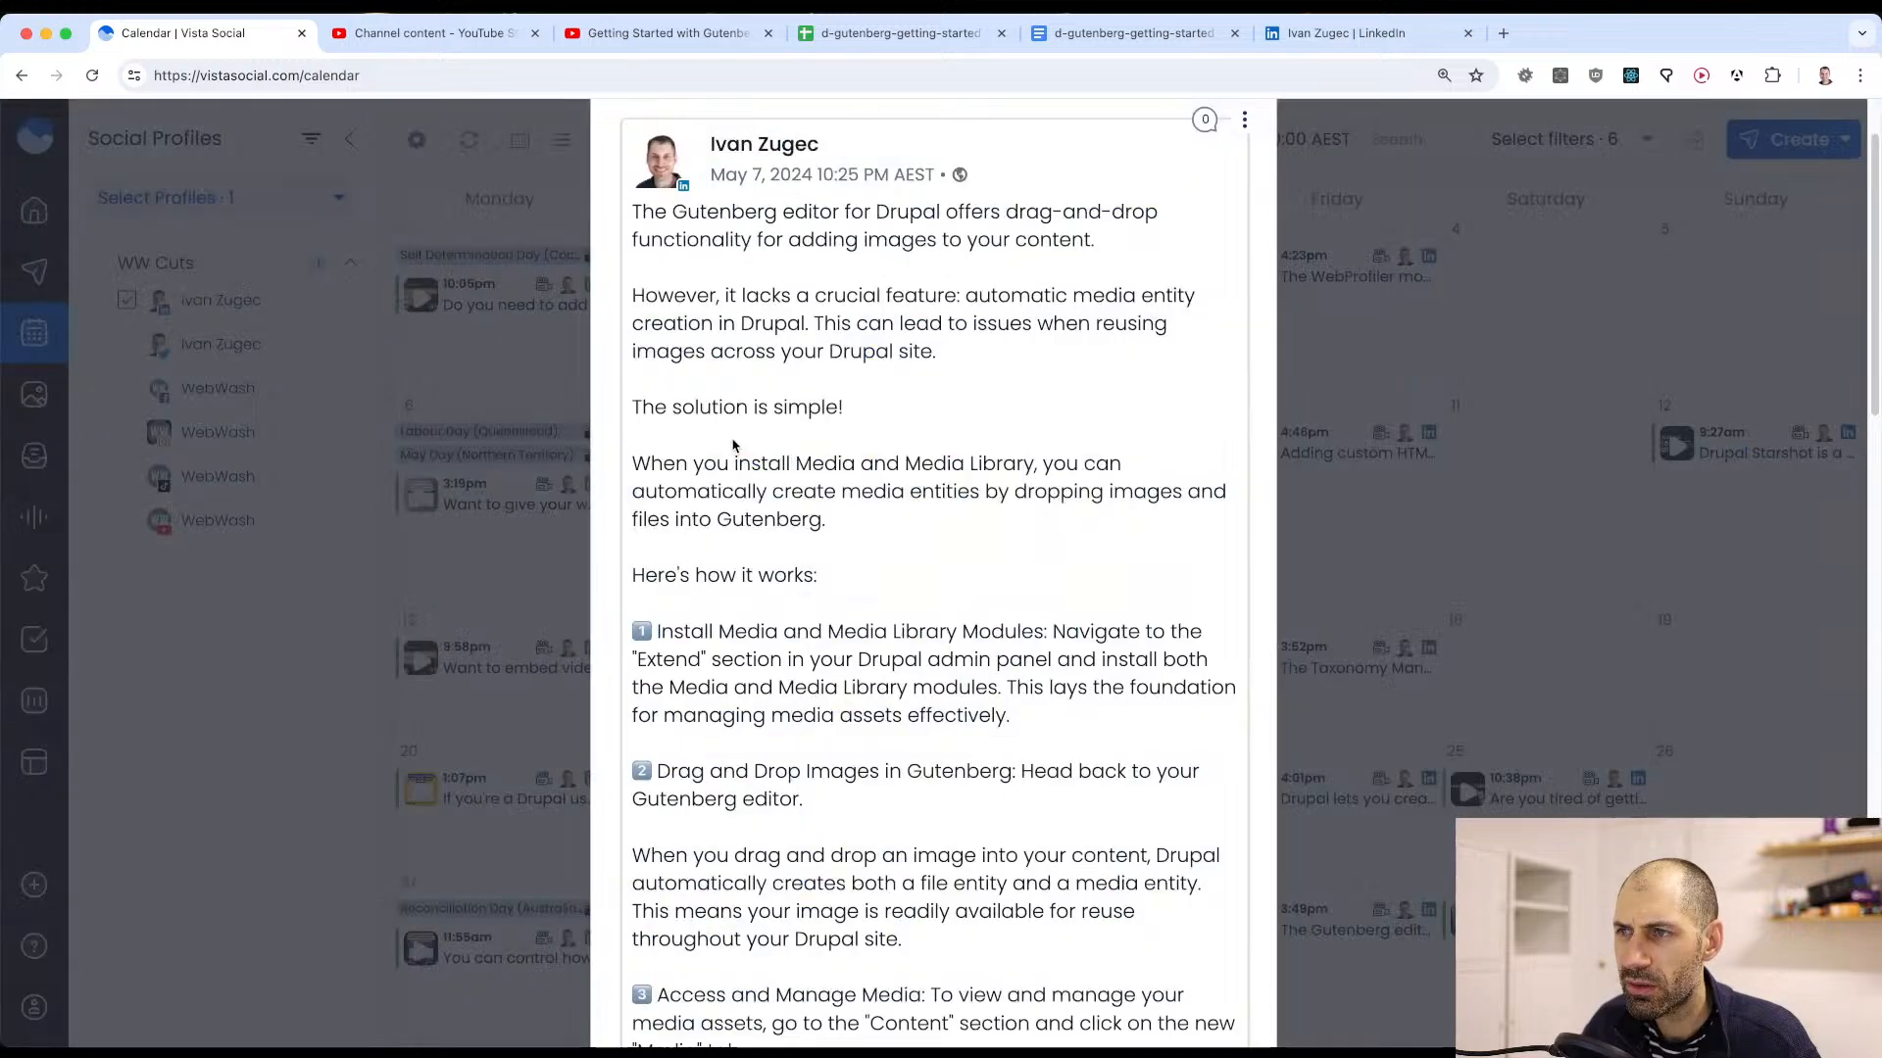
pyautogui.click(1245, 121)
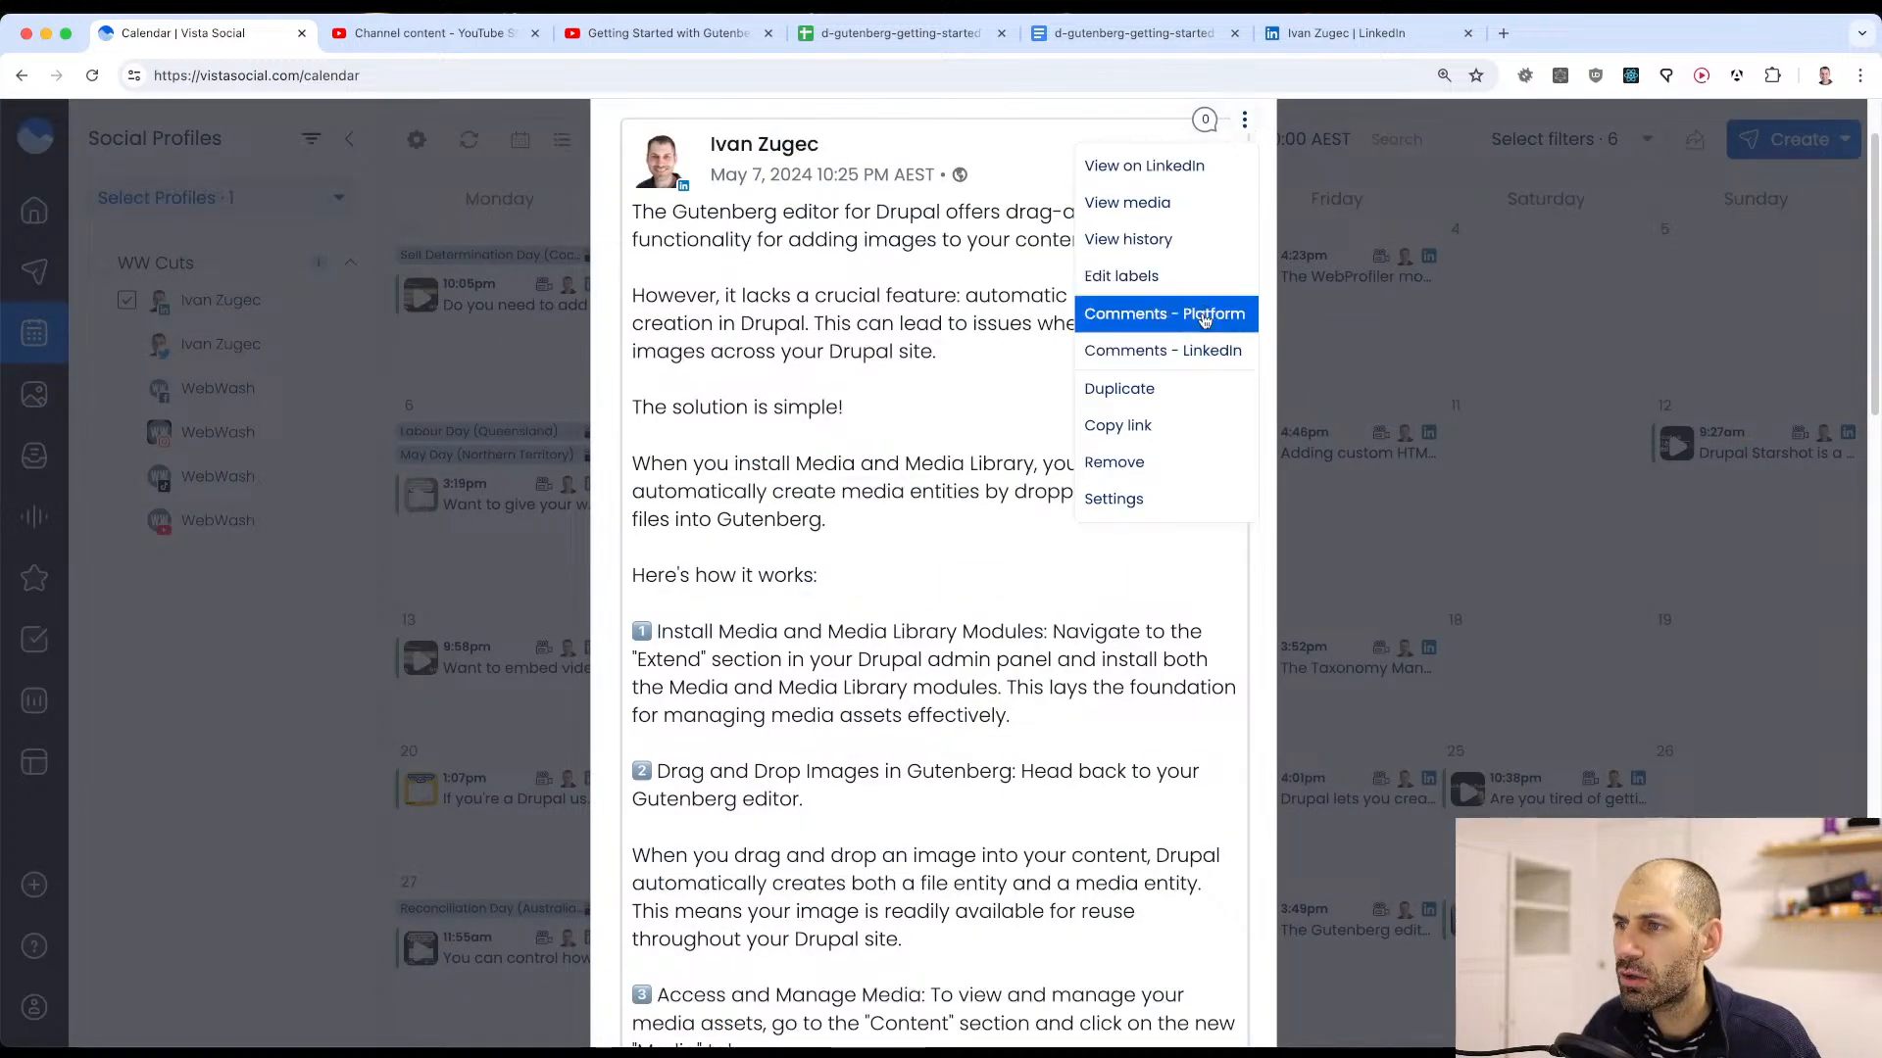
pyautogui.click(1183, 390)
pyautogui.scroll(-2, 556, 875)
pyautogui.click(882, 39)
pyautogui.click(257, 39)
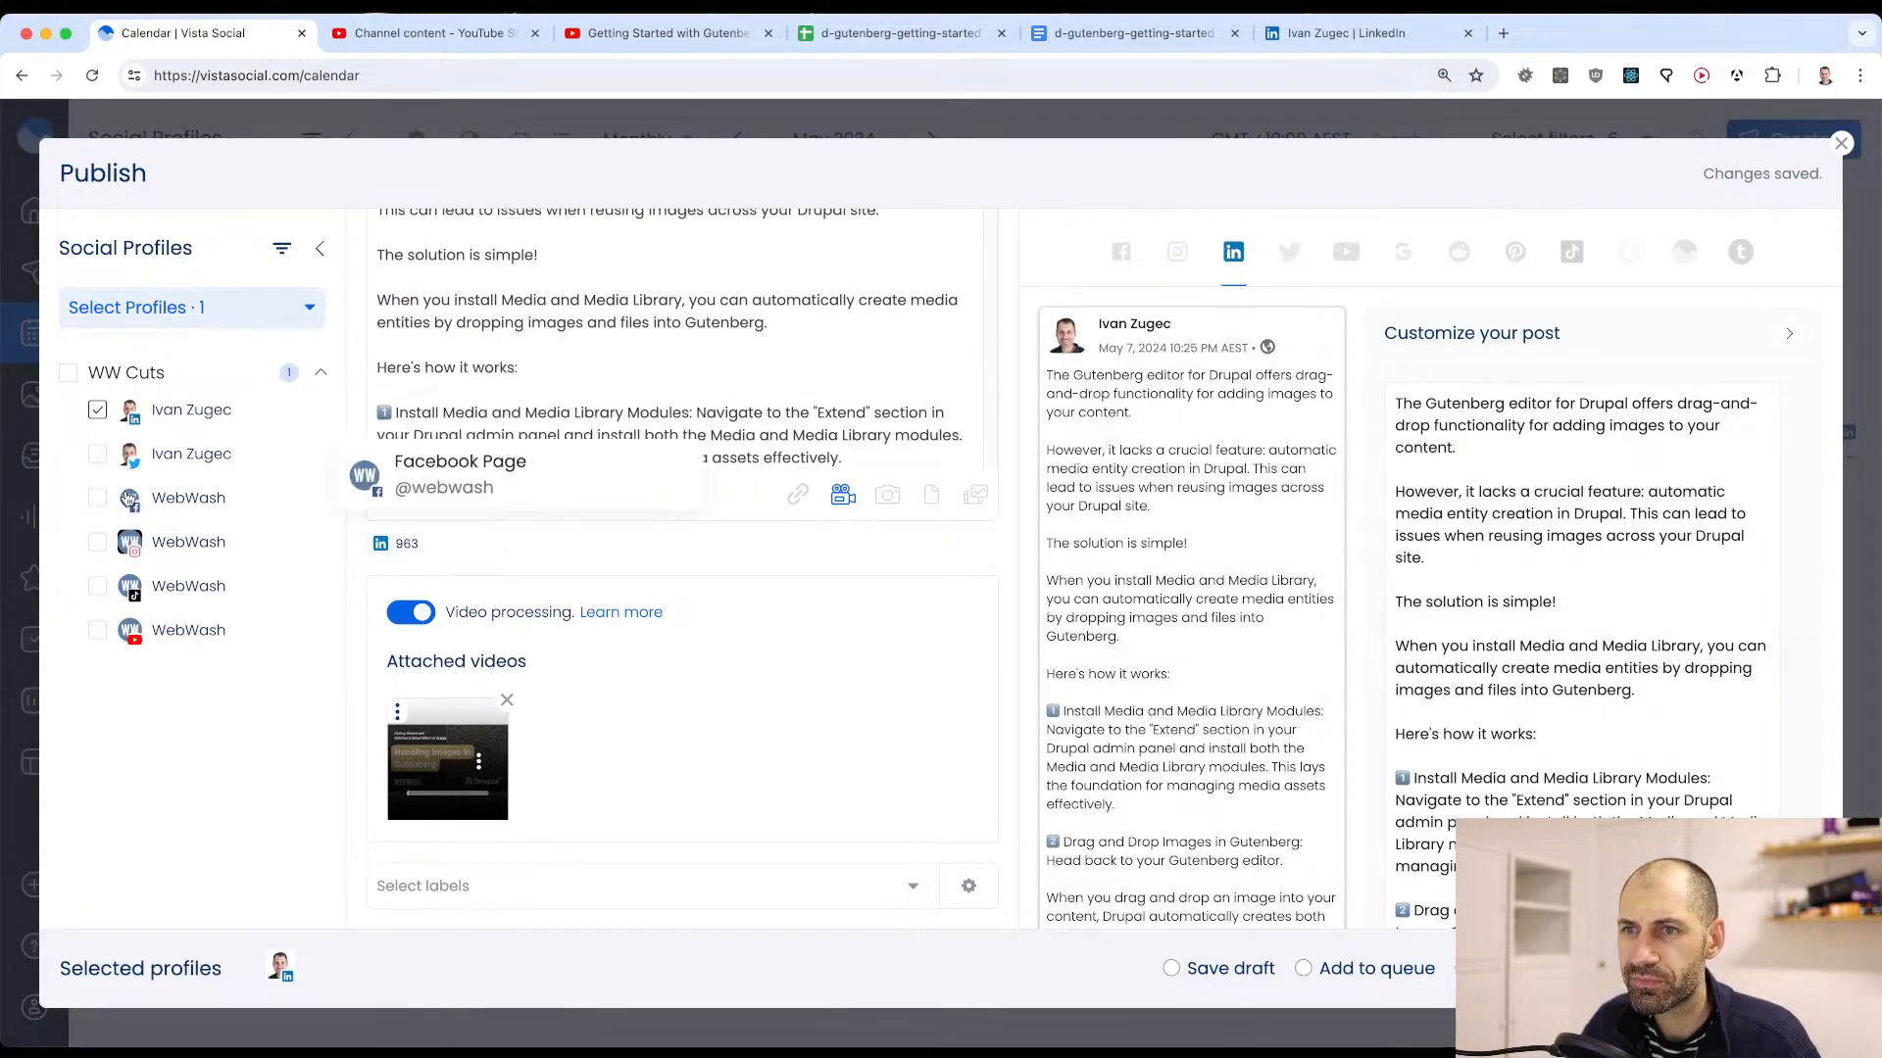
# Step: Review the duplicated post's text and comment, then switch its target profile from LinkedIn to the WebWash YouTube channel
pyautogui.scroll(-10, 1281, 559)
pyautogui.scroll(-5, 1282, 559)
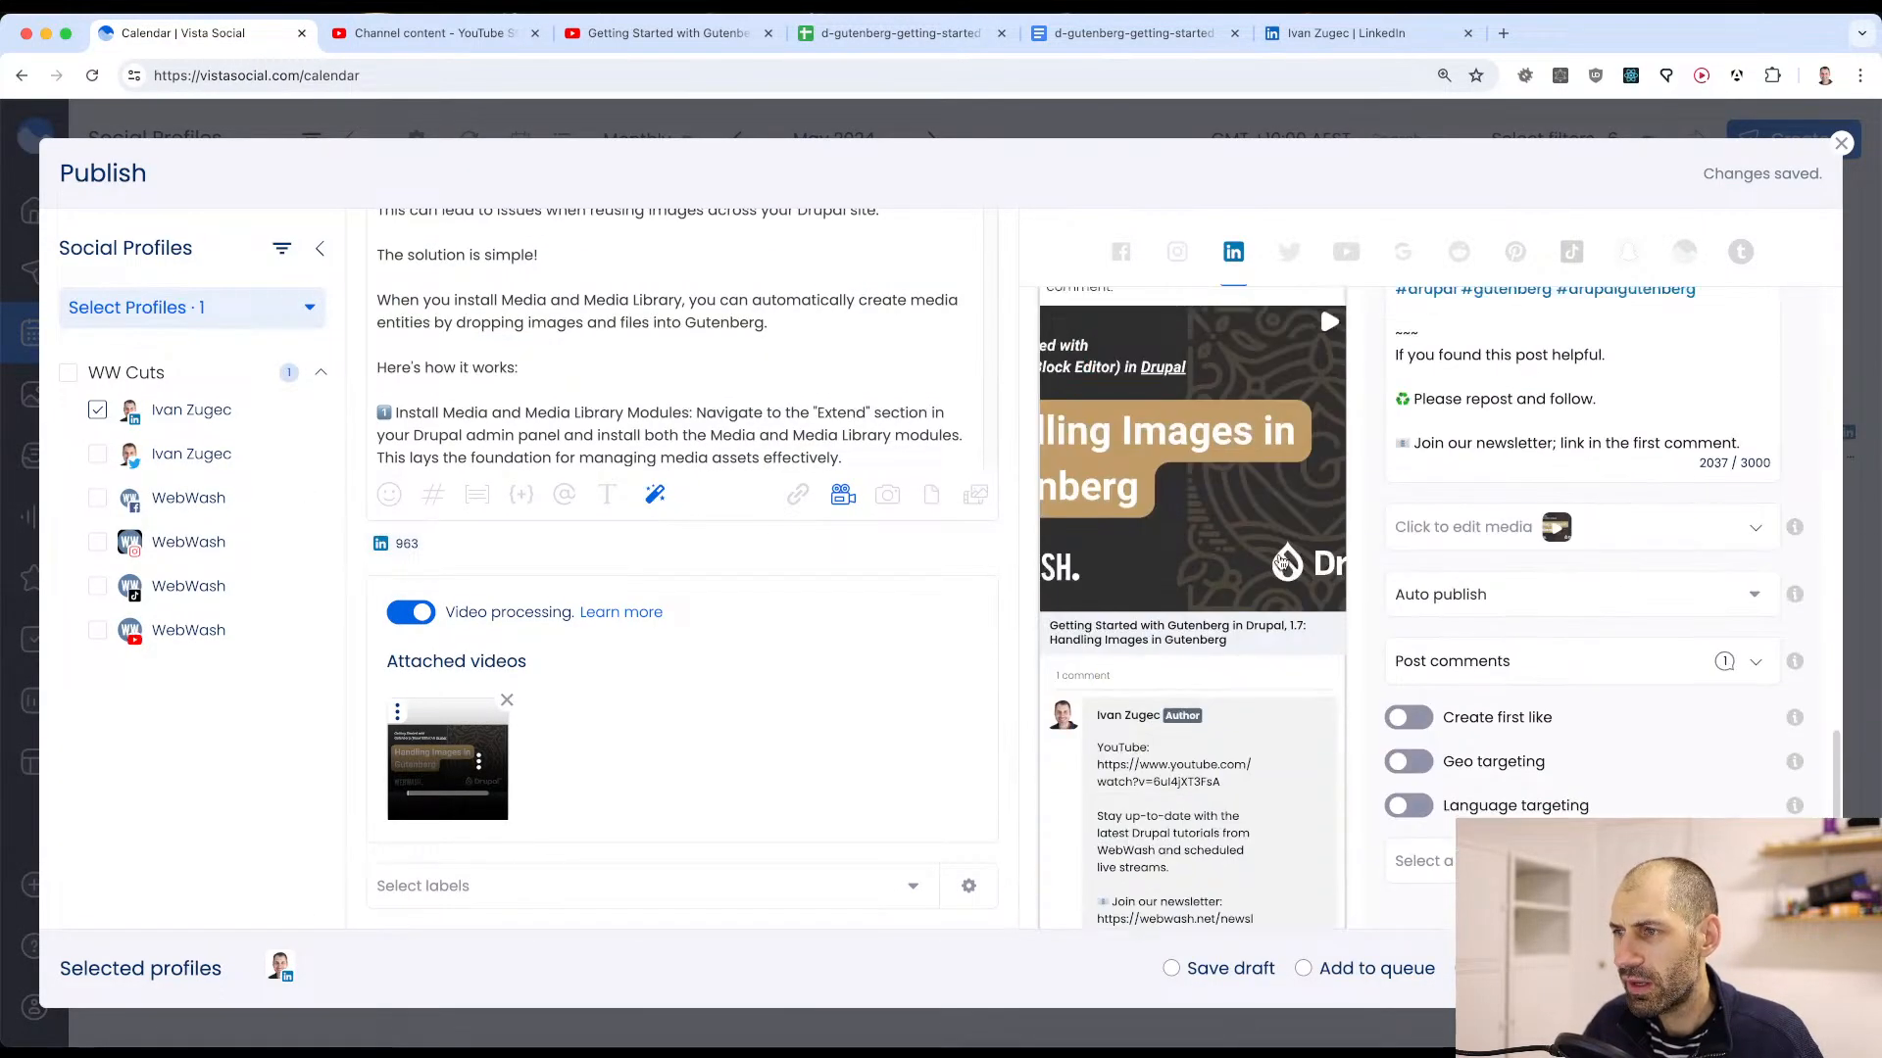
pyautogui.scroll(3, 1277, 555)
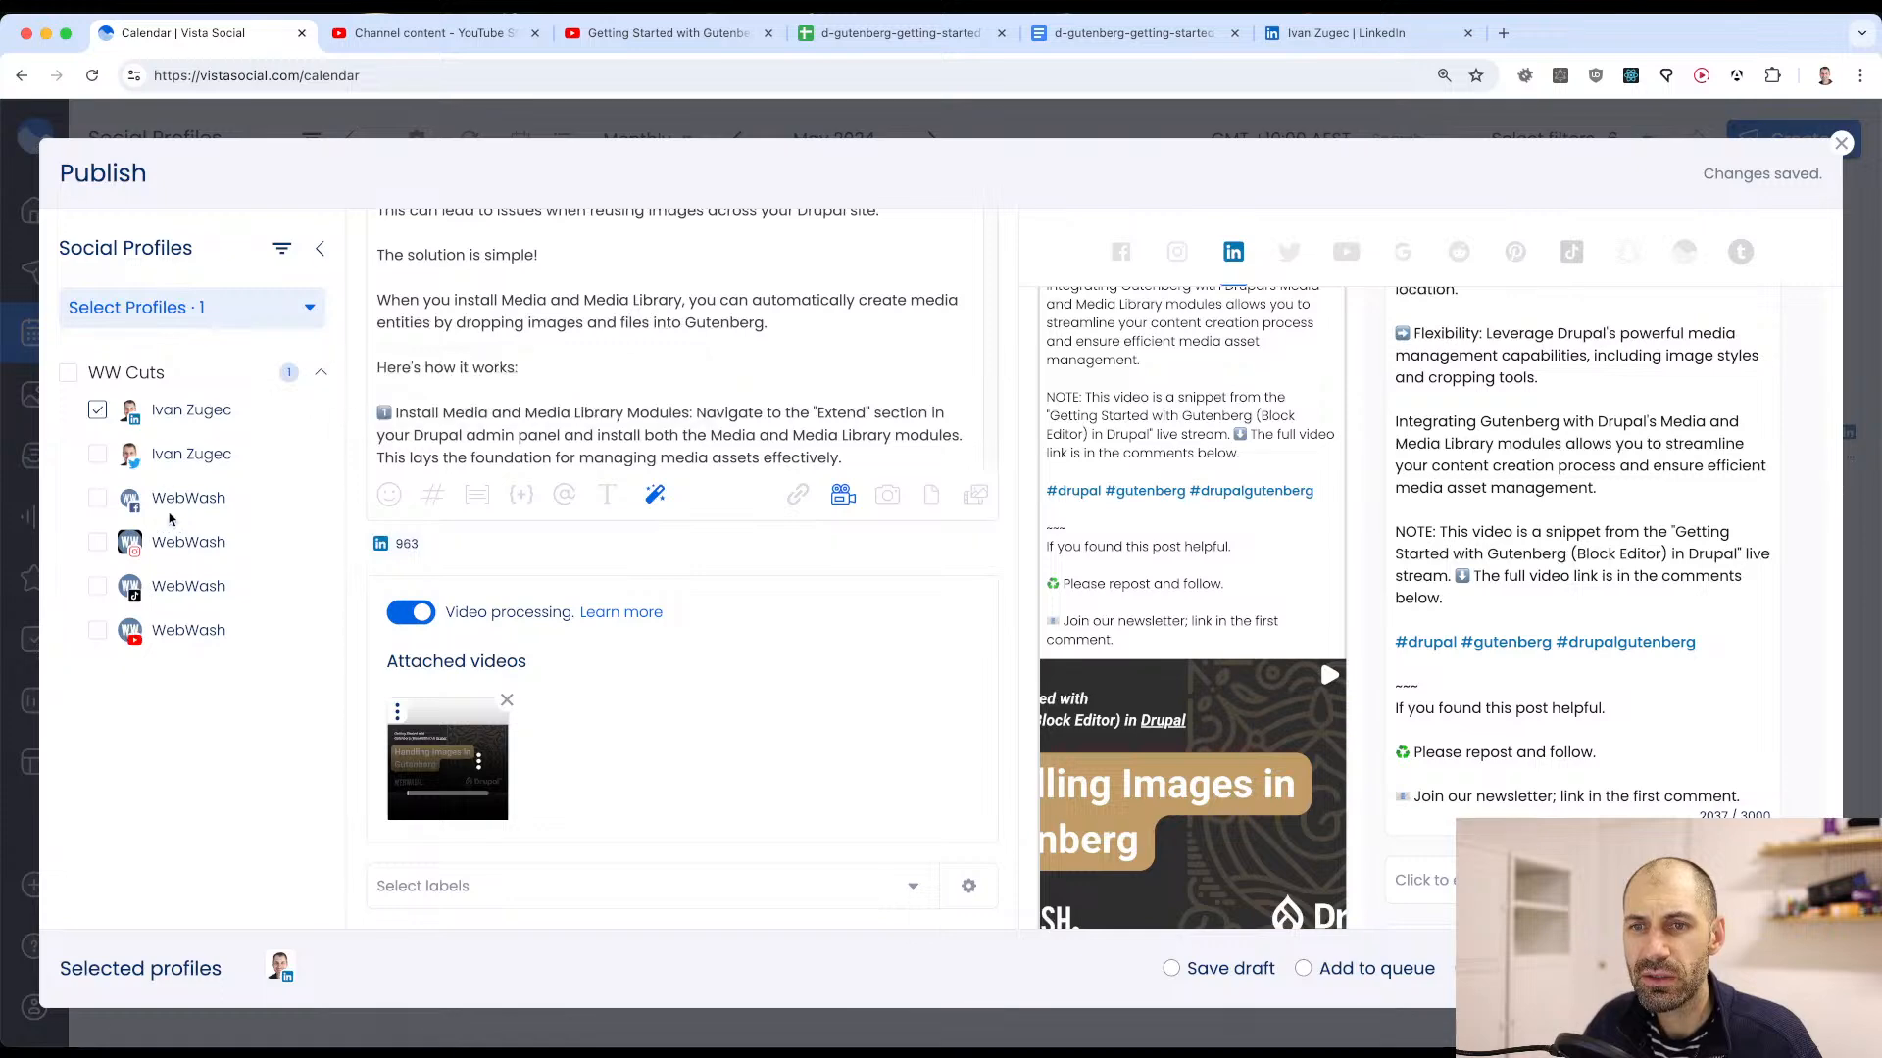
pyautogui.click(154, 628)
pyautogui.click(166, 412)
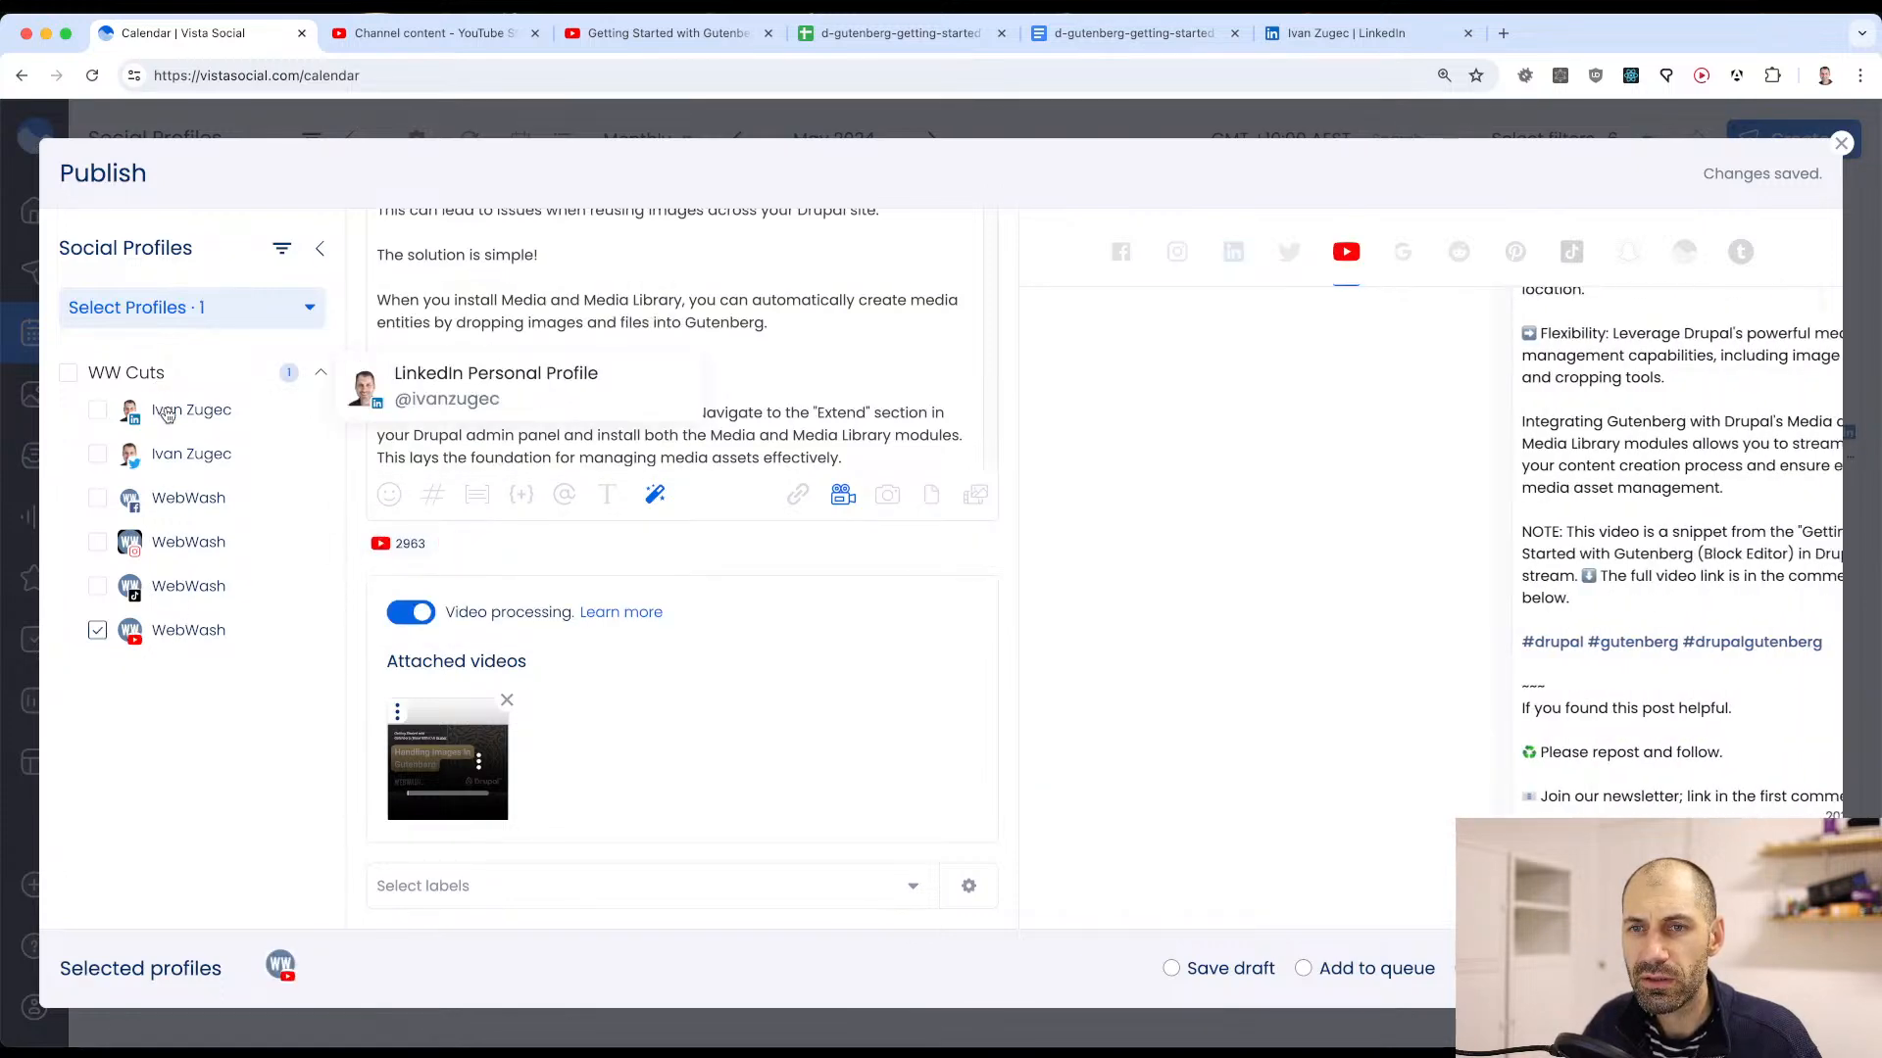
# Step: Delete the closing repost and newsletter lines after the hashtags in the post text
pyautogui.scroll(-10, 637, 490)
pyautogui.moveTo(727, 629); pyautogui.dragTo(371, 530)
pyautogui.press('BackSpace')
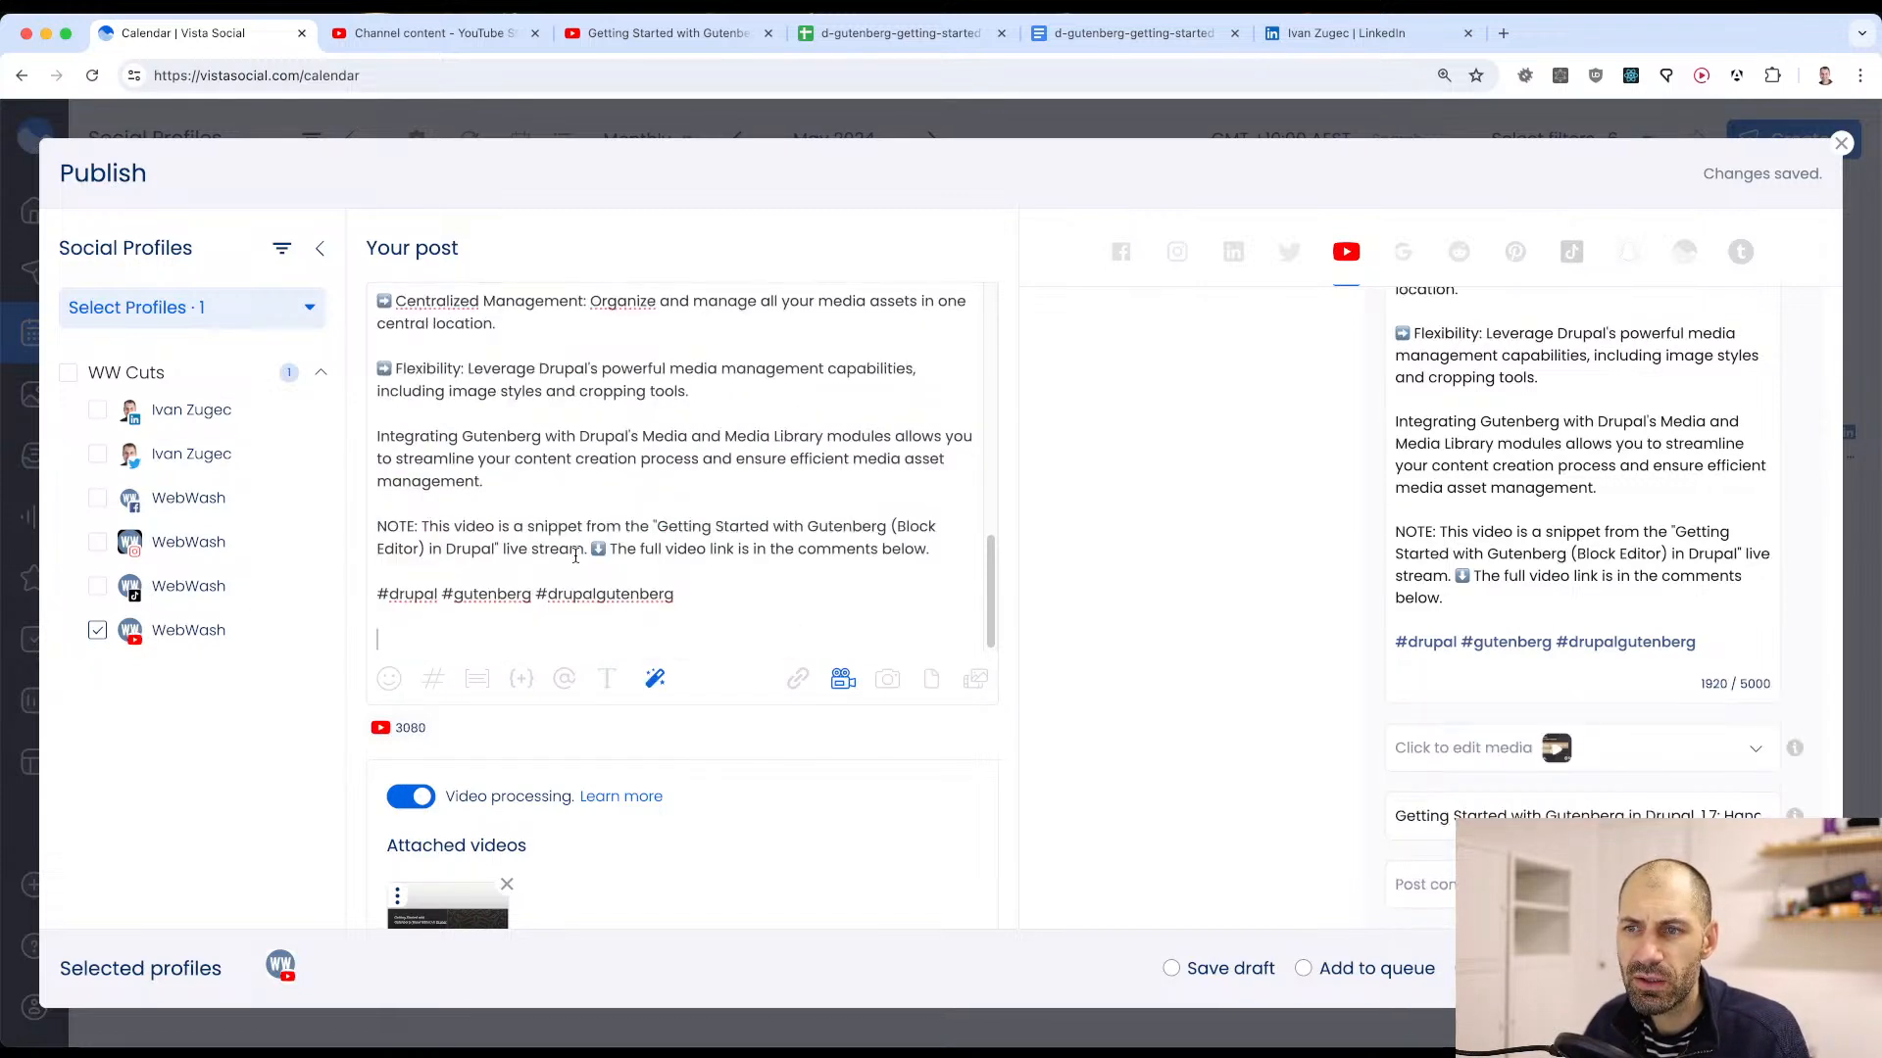
pyautogui.press('BackSpace')
pyautogui.press('BackSpace')
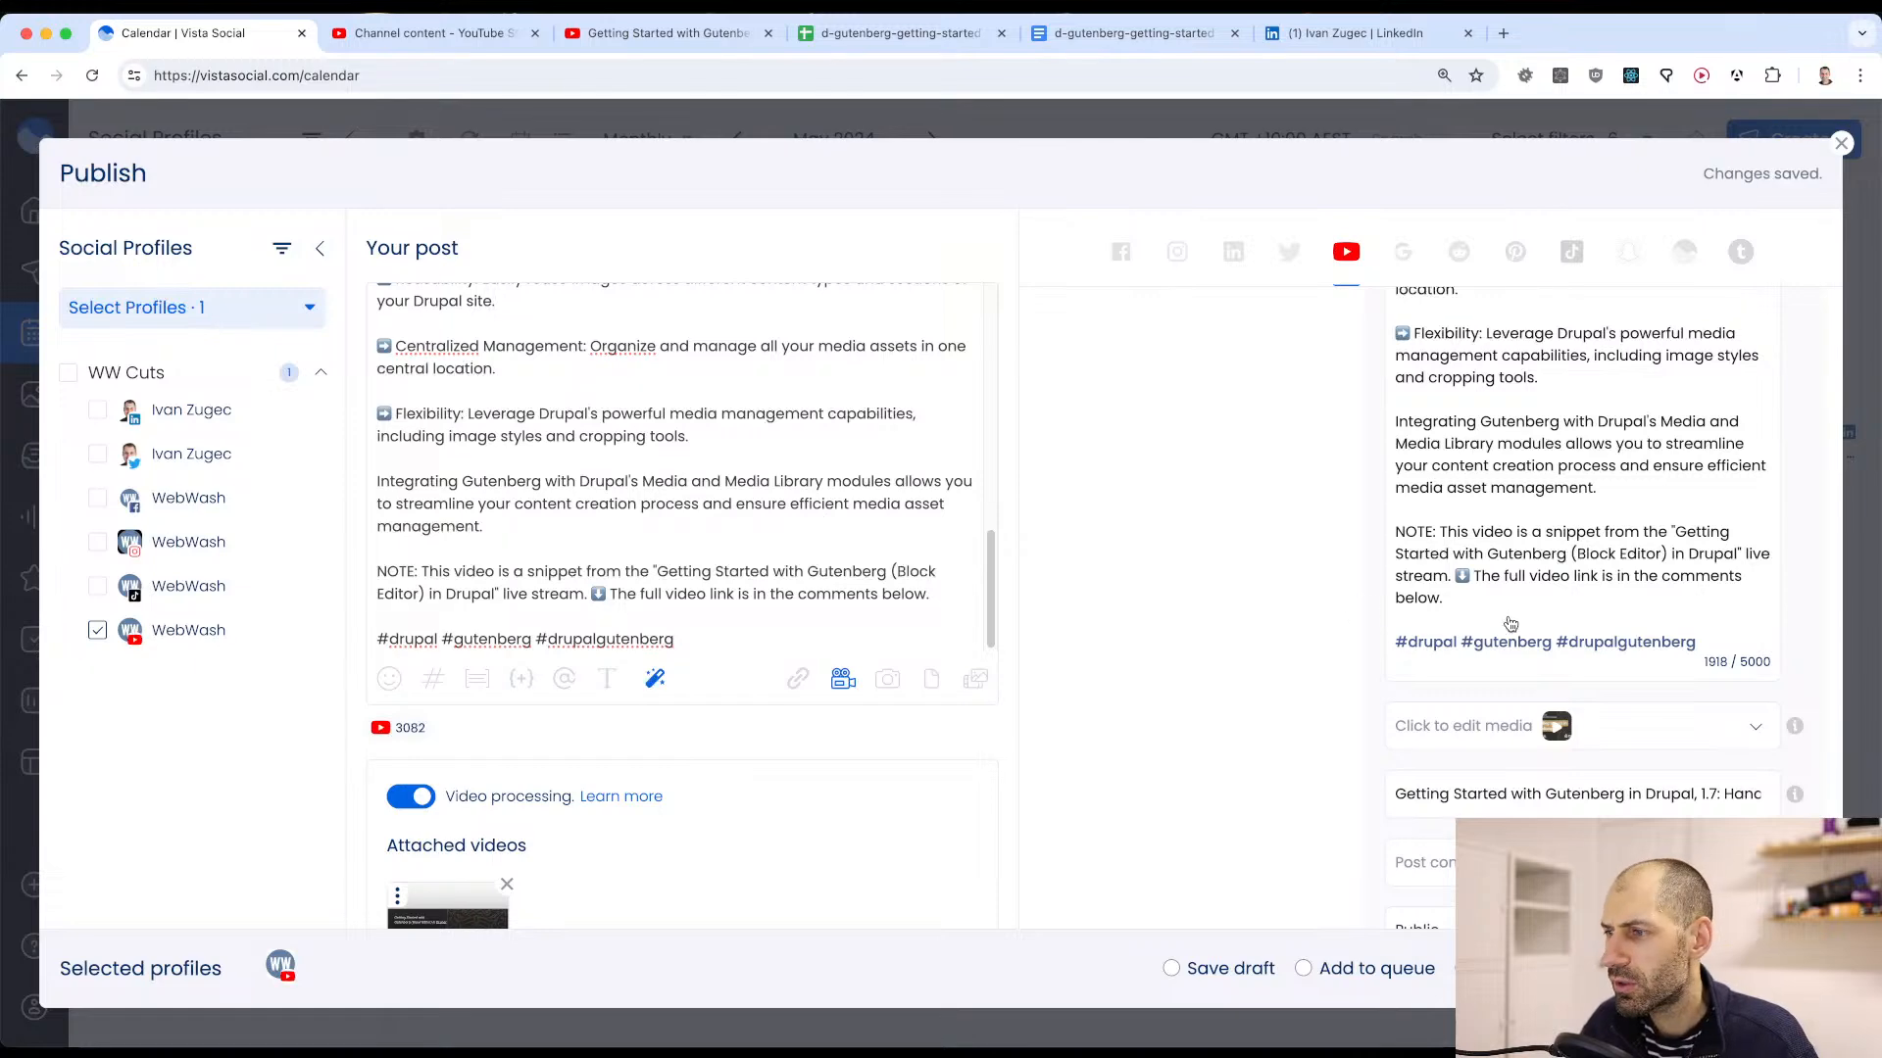
# Step: Review the YouTube post settings and assign the video to the "Getting Started with Gutenberg in Drupal" playlist
pyautogui.scroll(-4, 1524, 624)
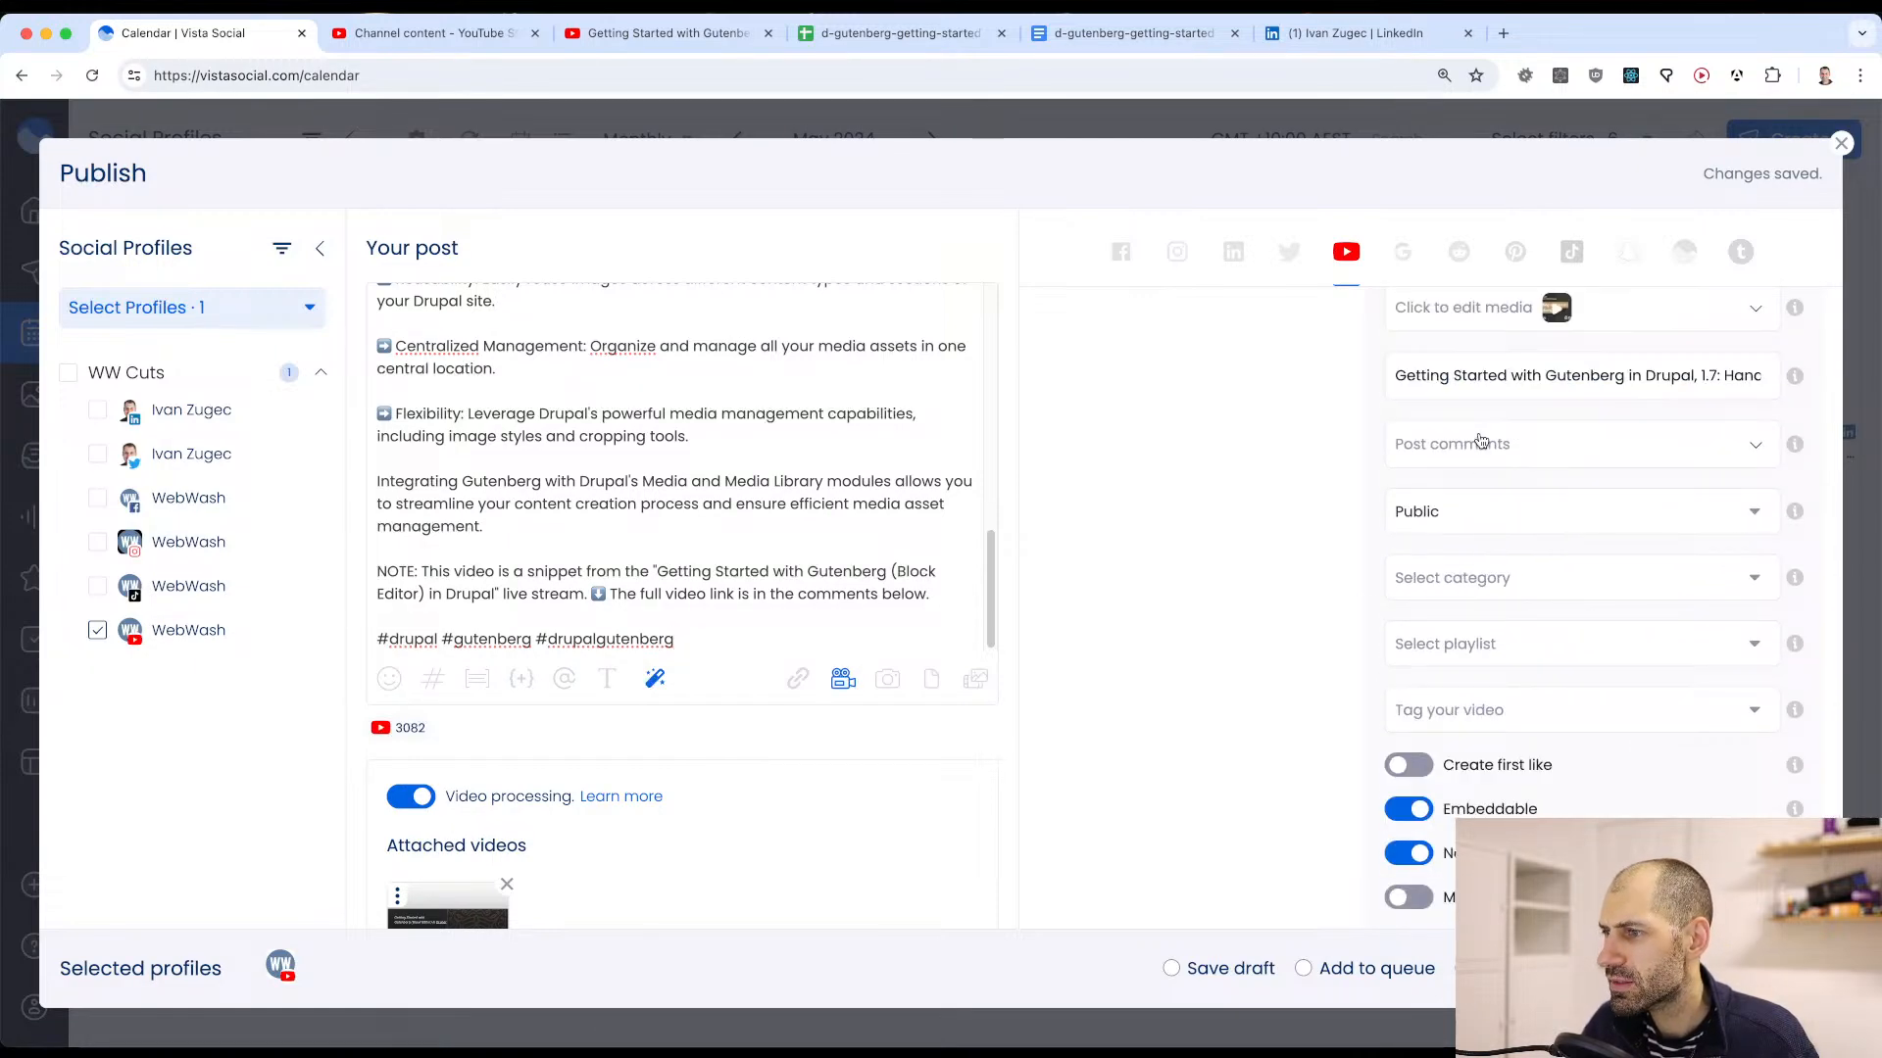
pyautogui.scroll(5, 1478, 449)
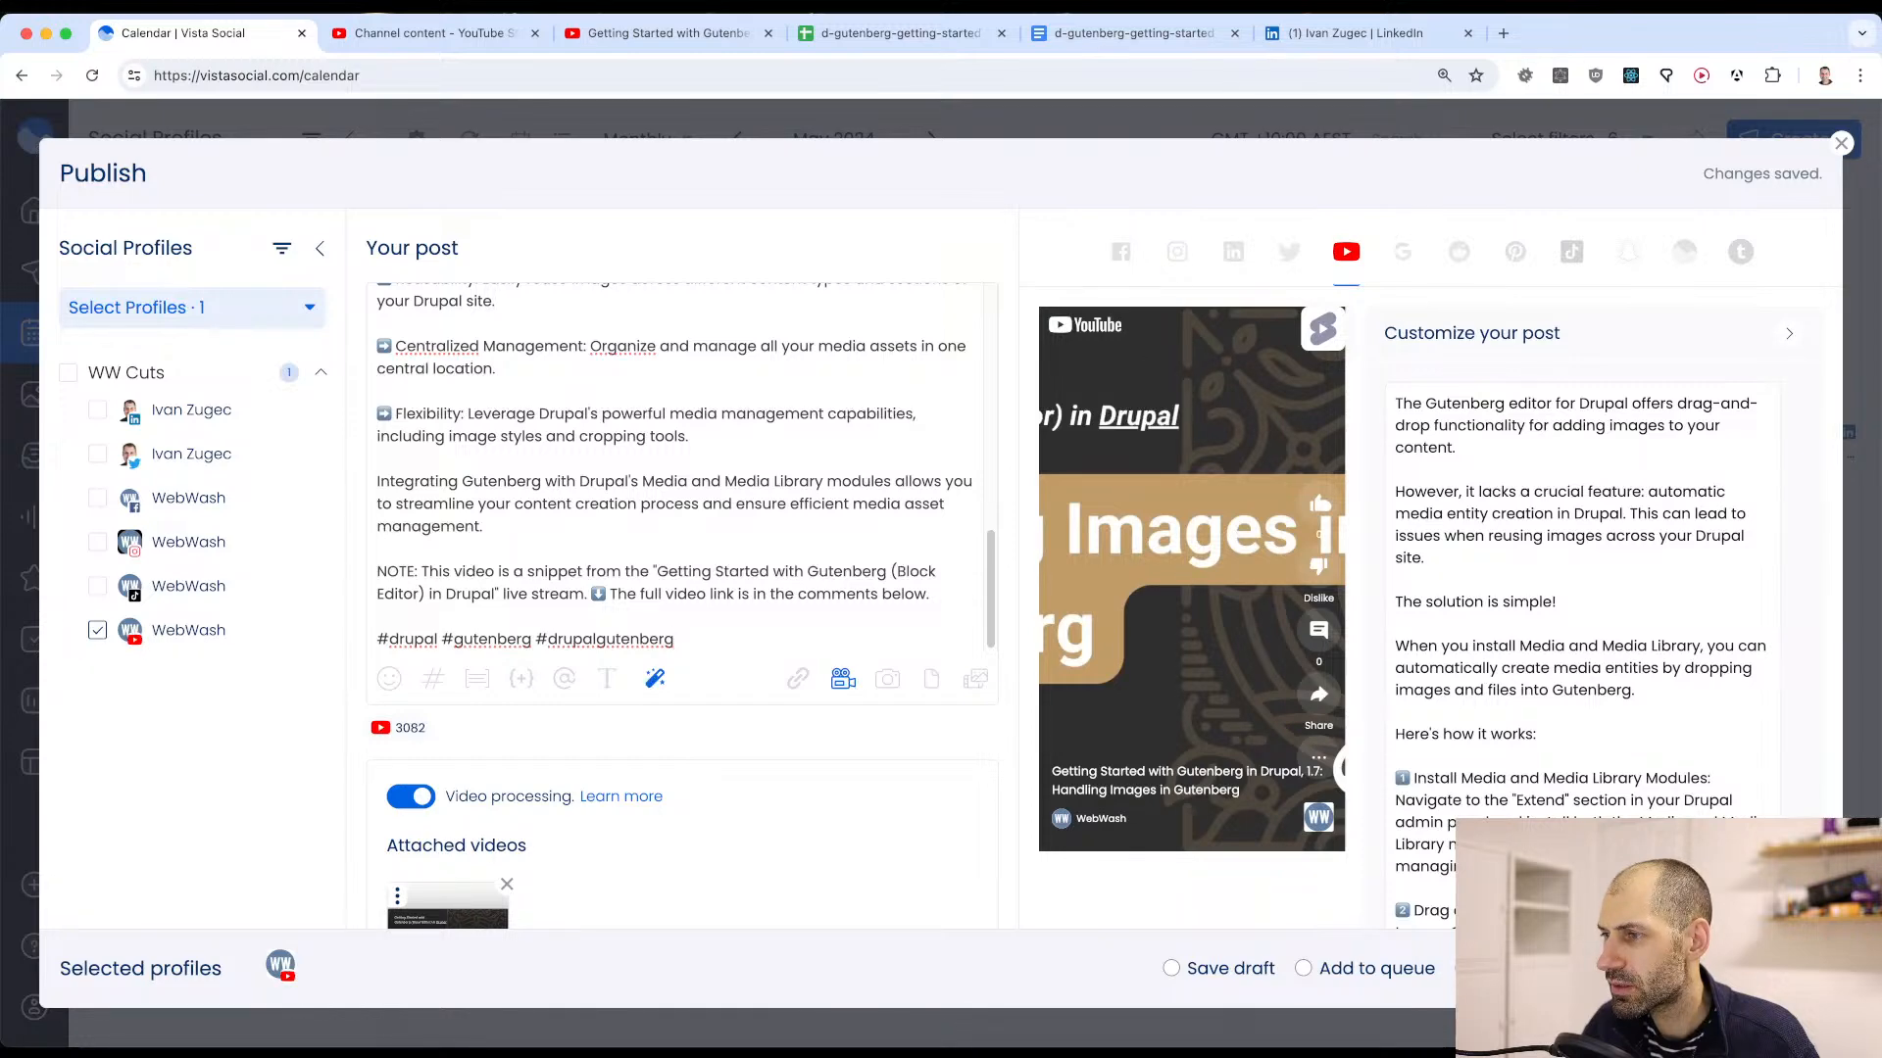
pyautogui.scroll(-10, 1578, 787)
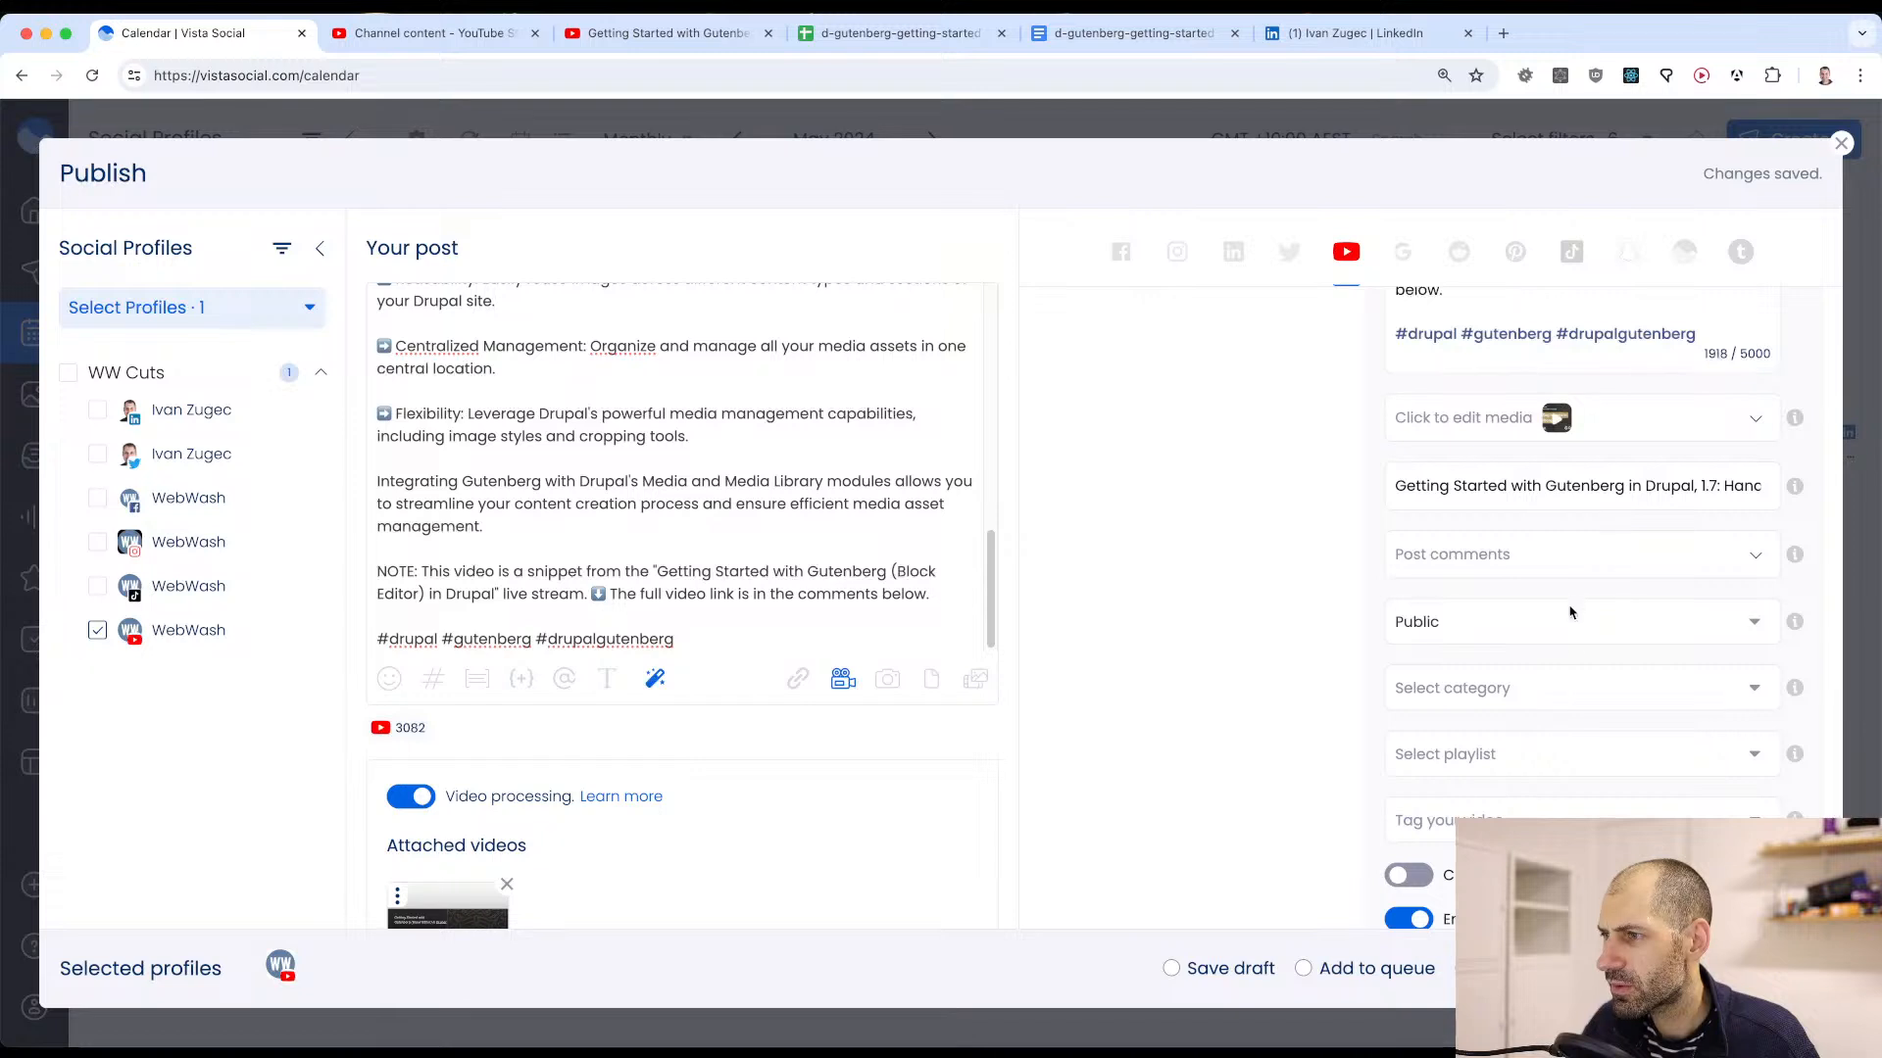
pyautogui.click(1569, 767)
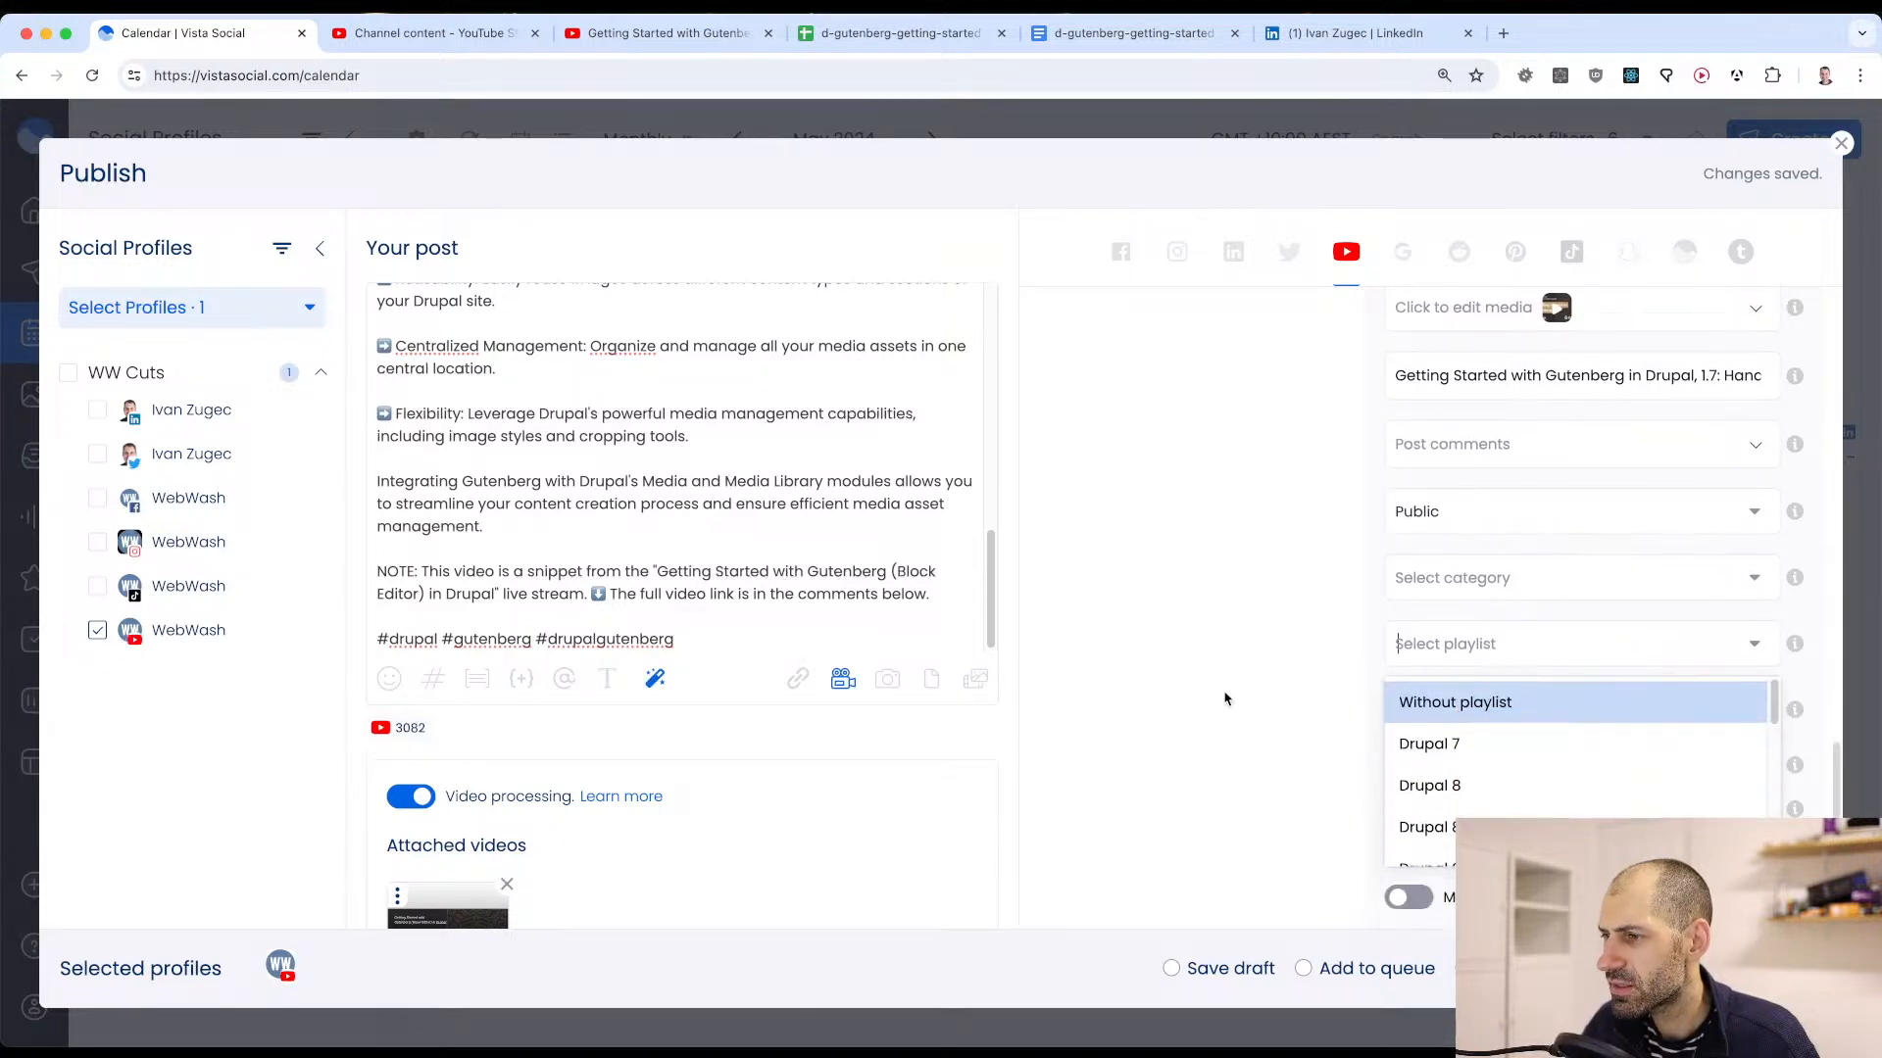
pyautogui.scroll(-2, 1526, 736)
pyautogui.scroll(-5, 1526, 736)
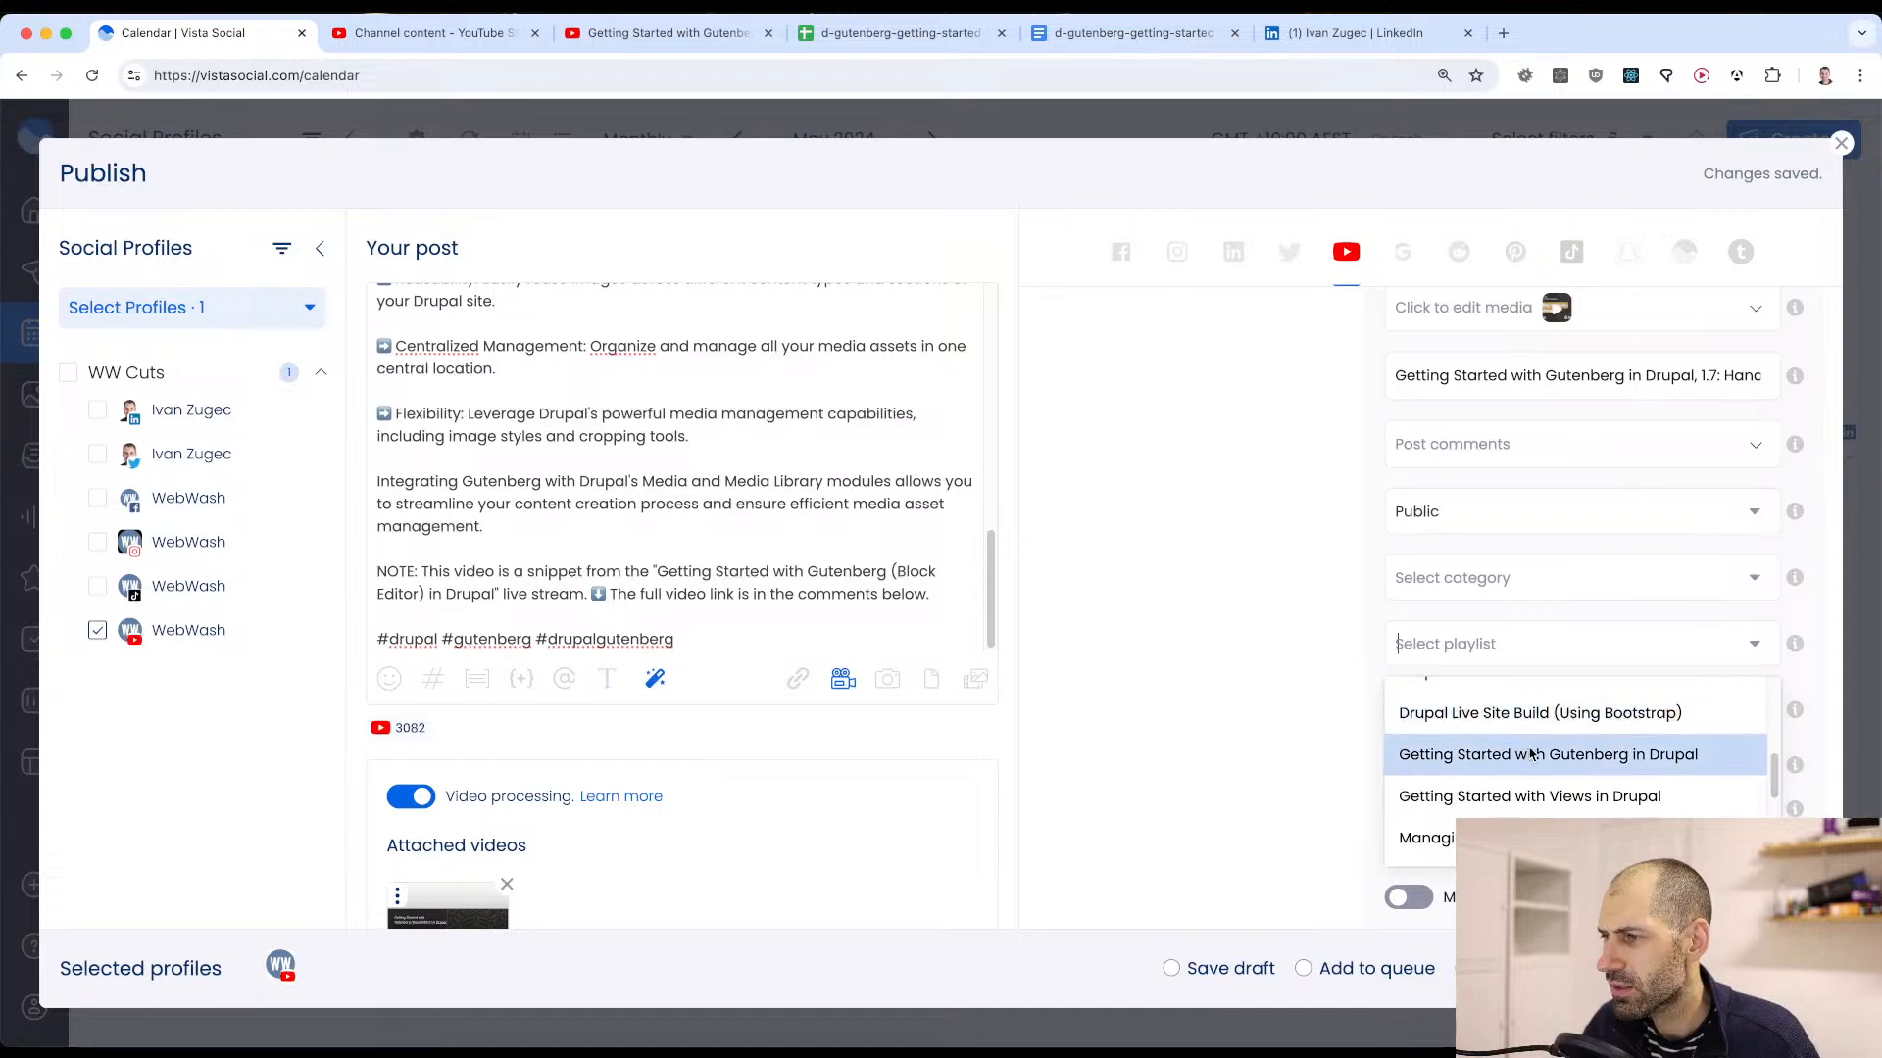
pyautogui.click(1533, 755)
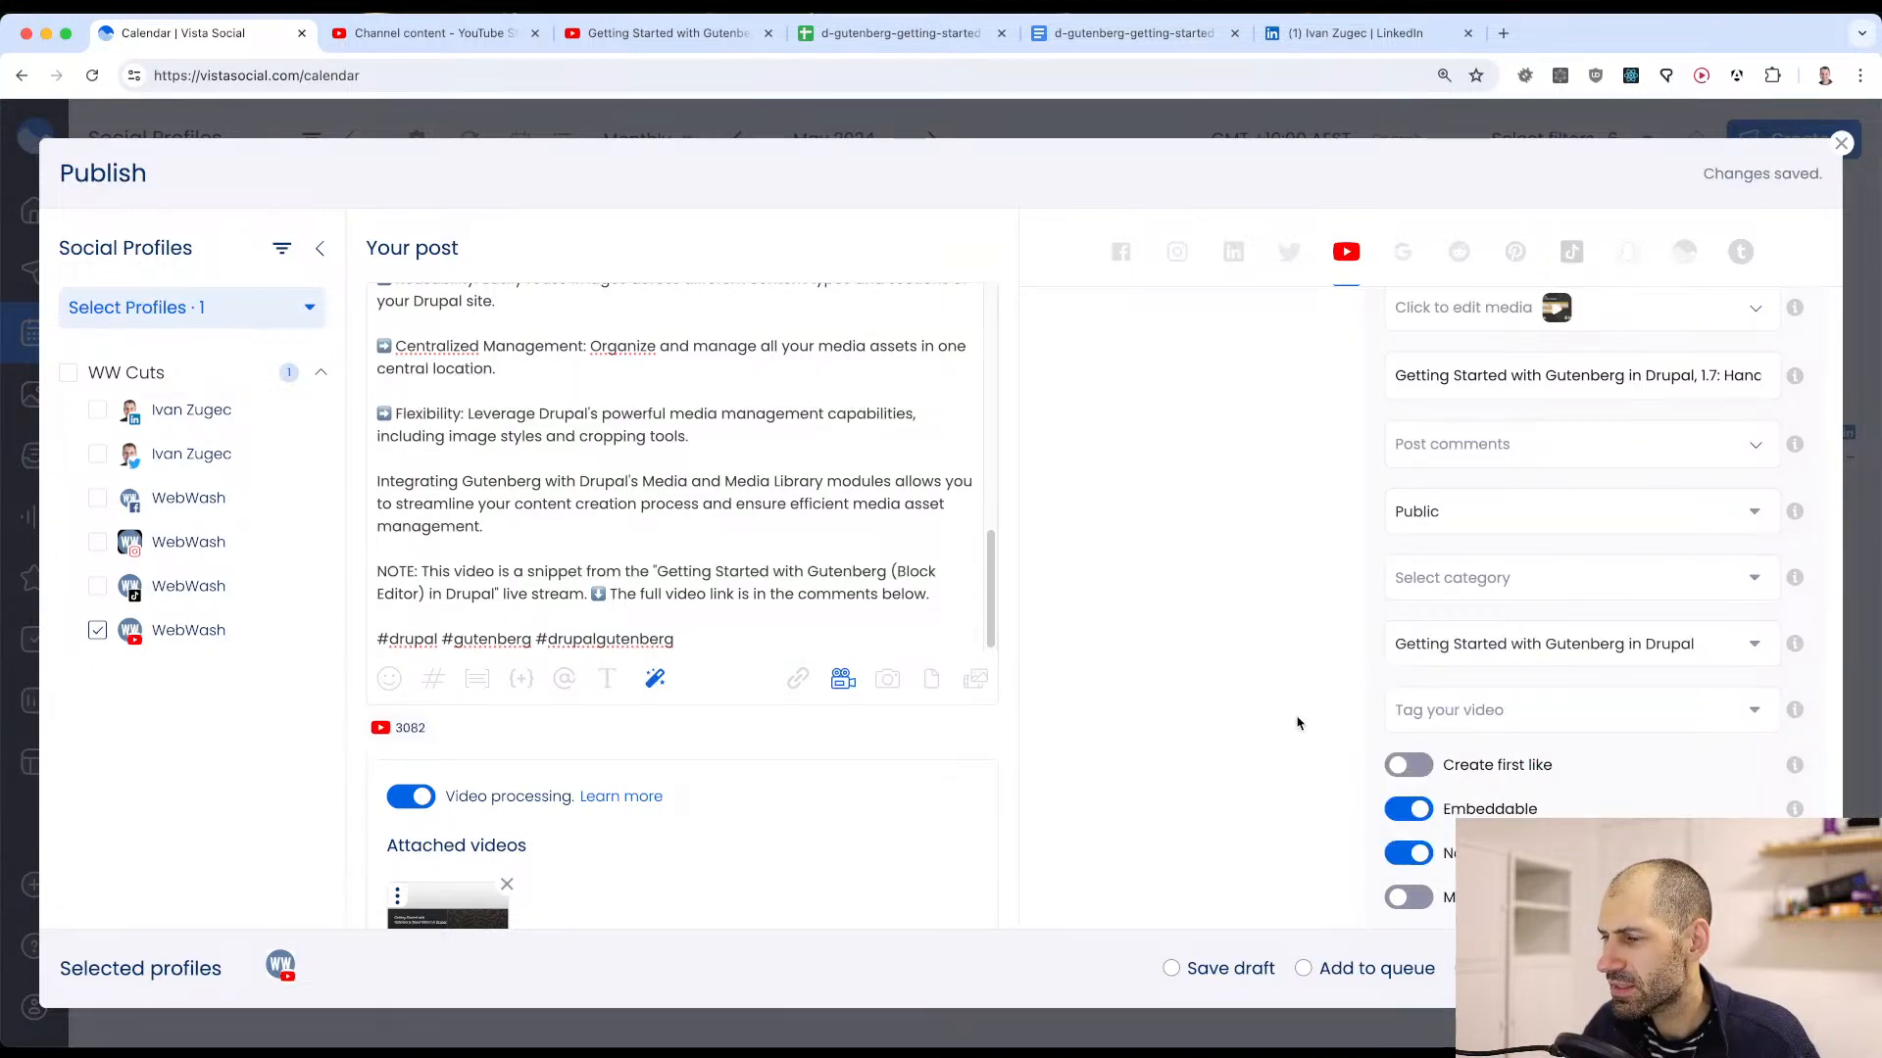
pyautogui.scroll(3, 1444, 701)
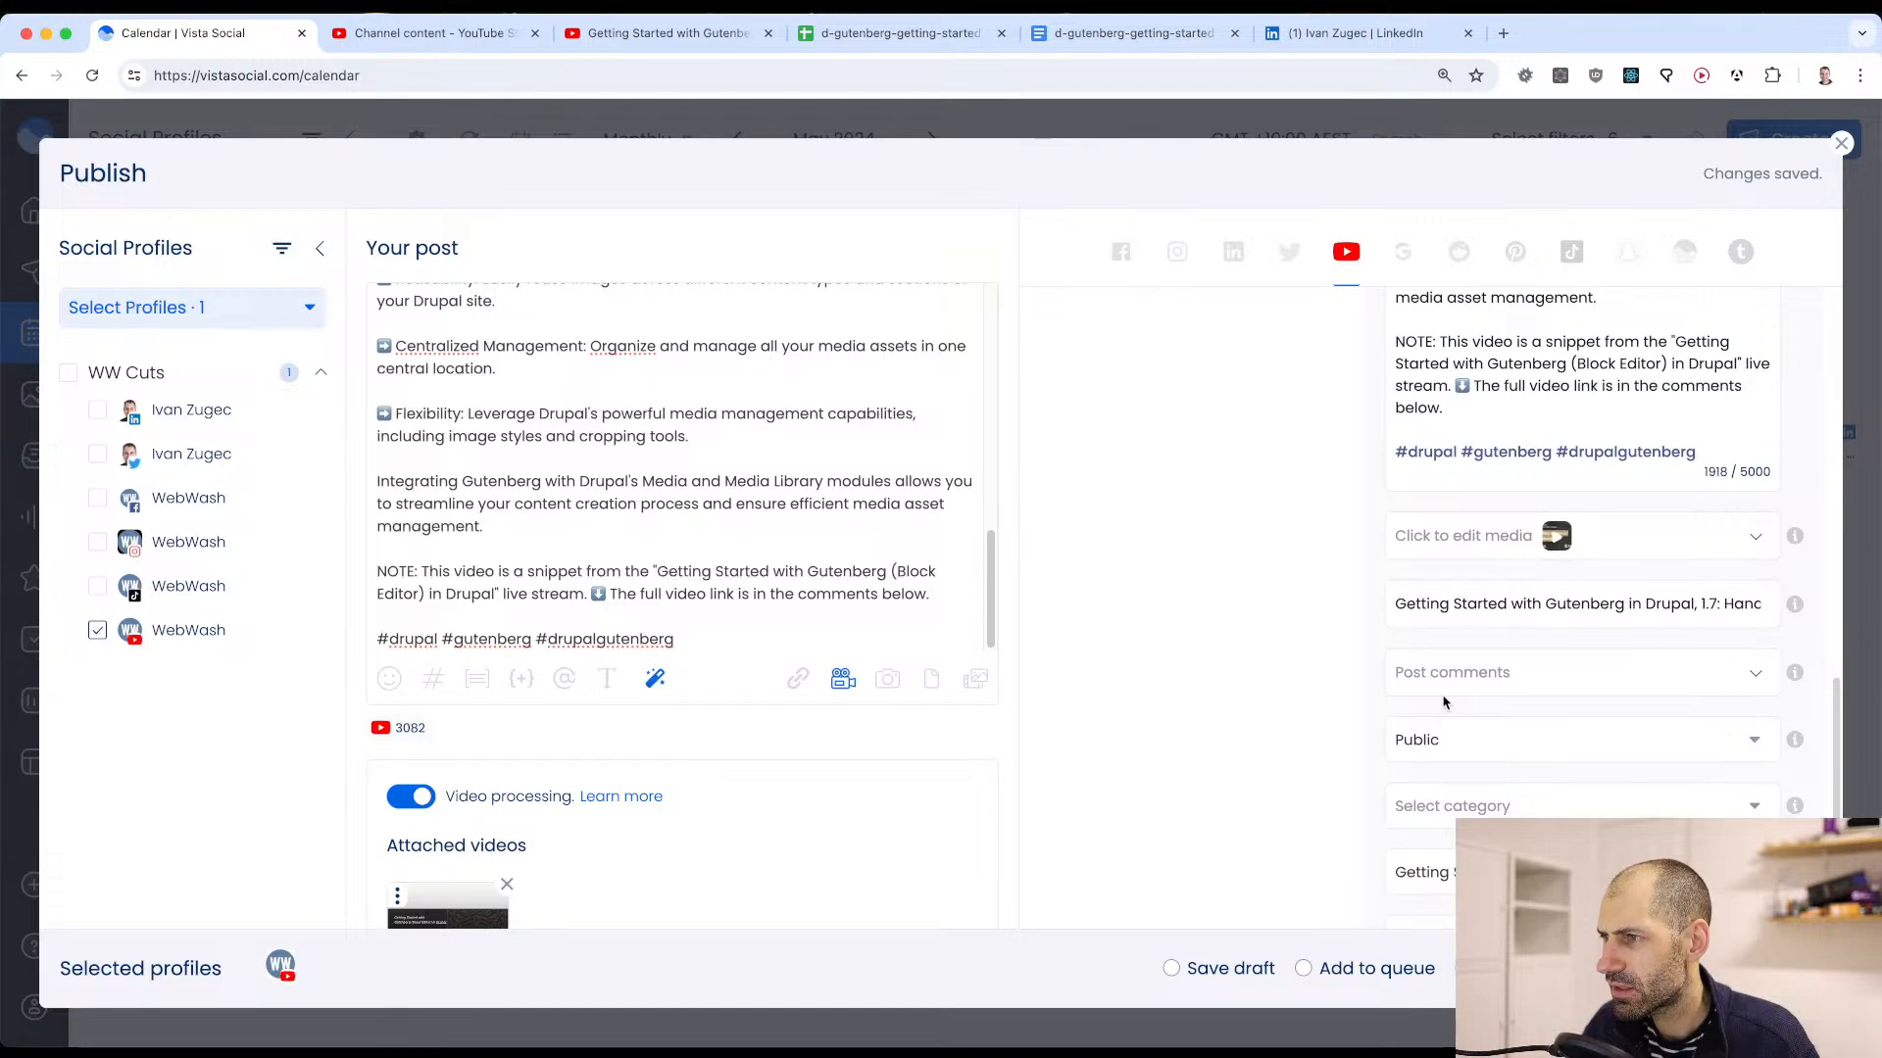
pyautogui.scroll(5, 1443, 702)
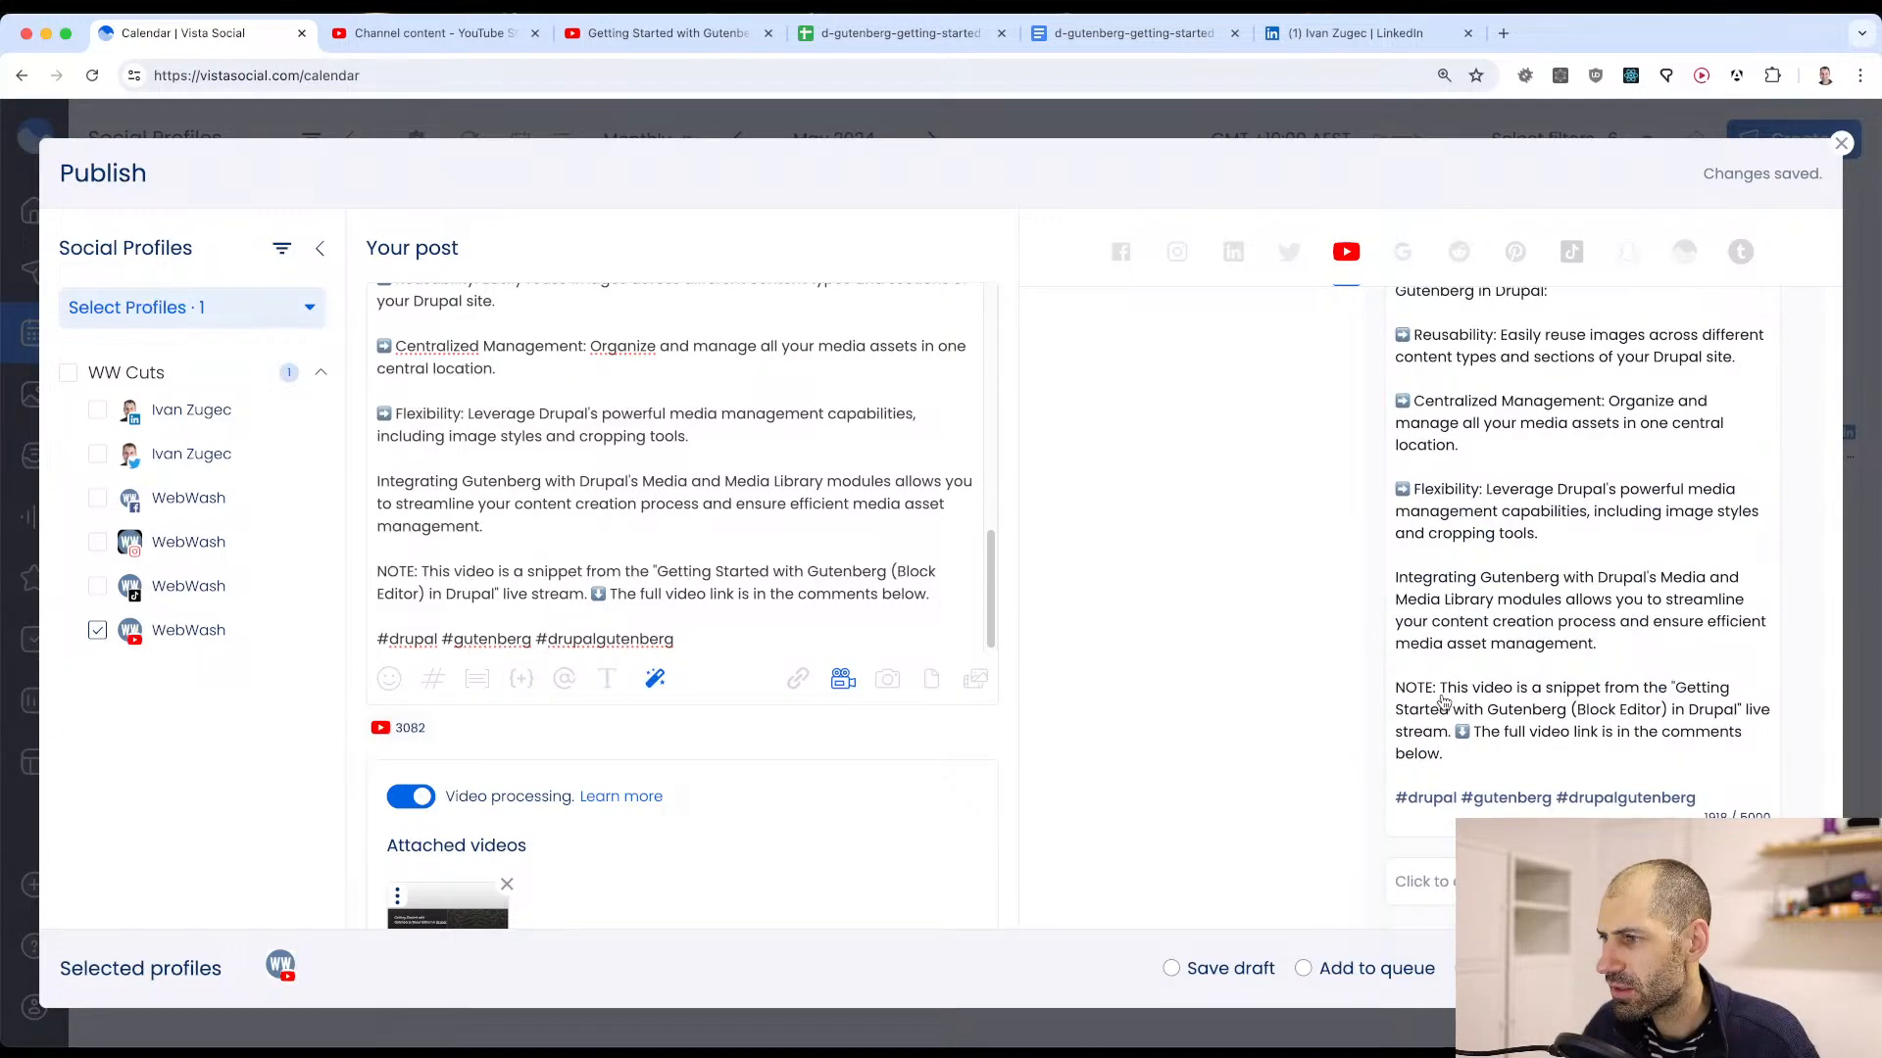
# Step: Switch to the LinkedIn profile and open the full list of its posts
pyautogui.scroll(10, 1444, 702)
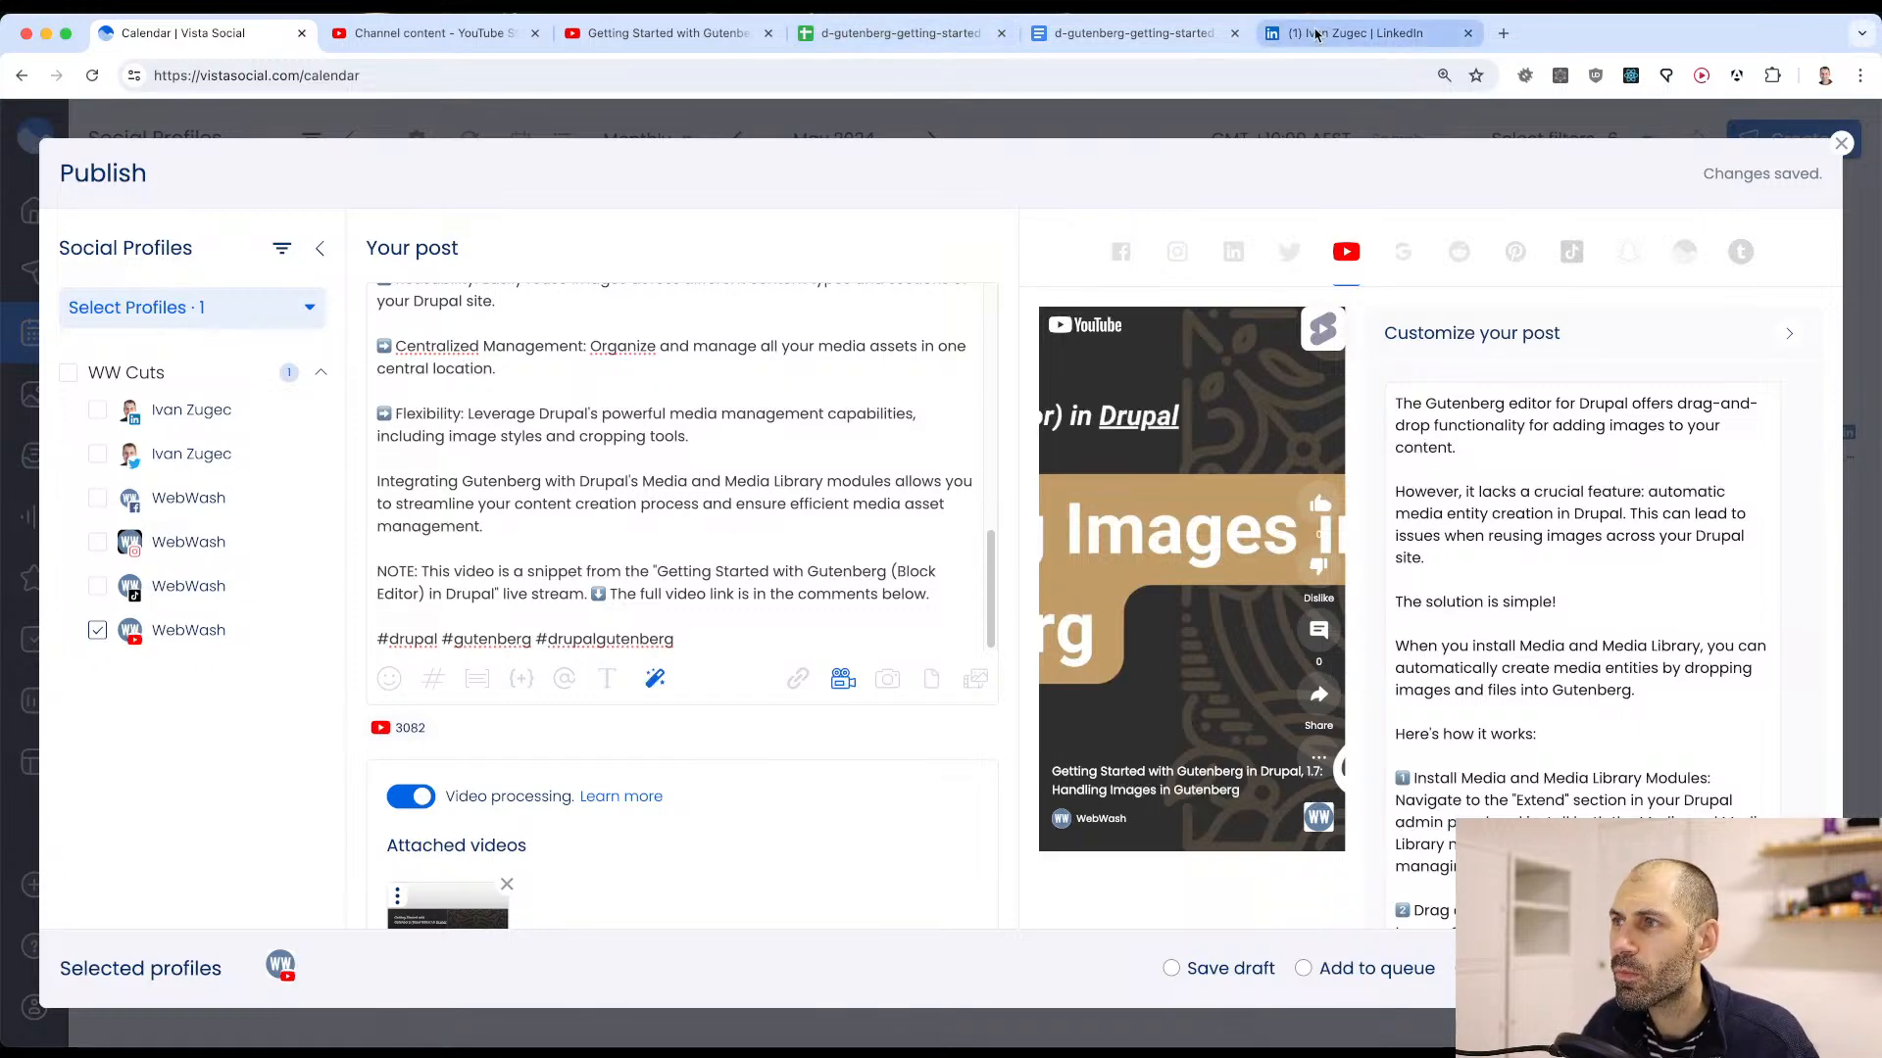
pyautogui.click(1353, 33)
pyautogui.scroll(-5, 594, 582)
pyautogui.scroll(-10, 594, 581)
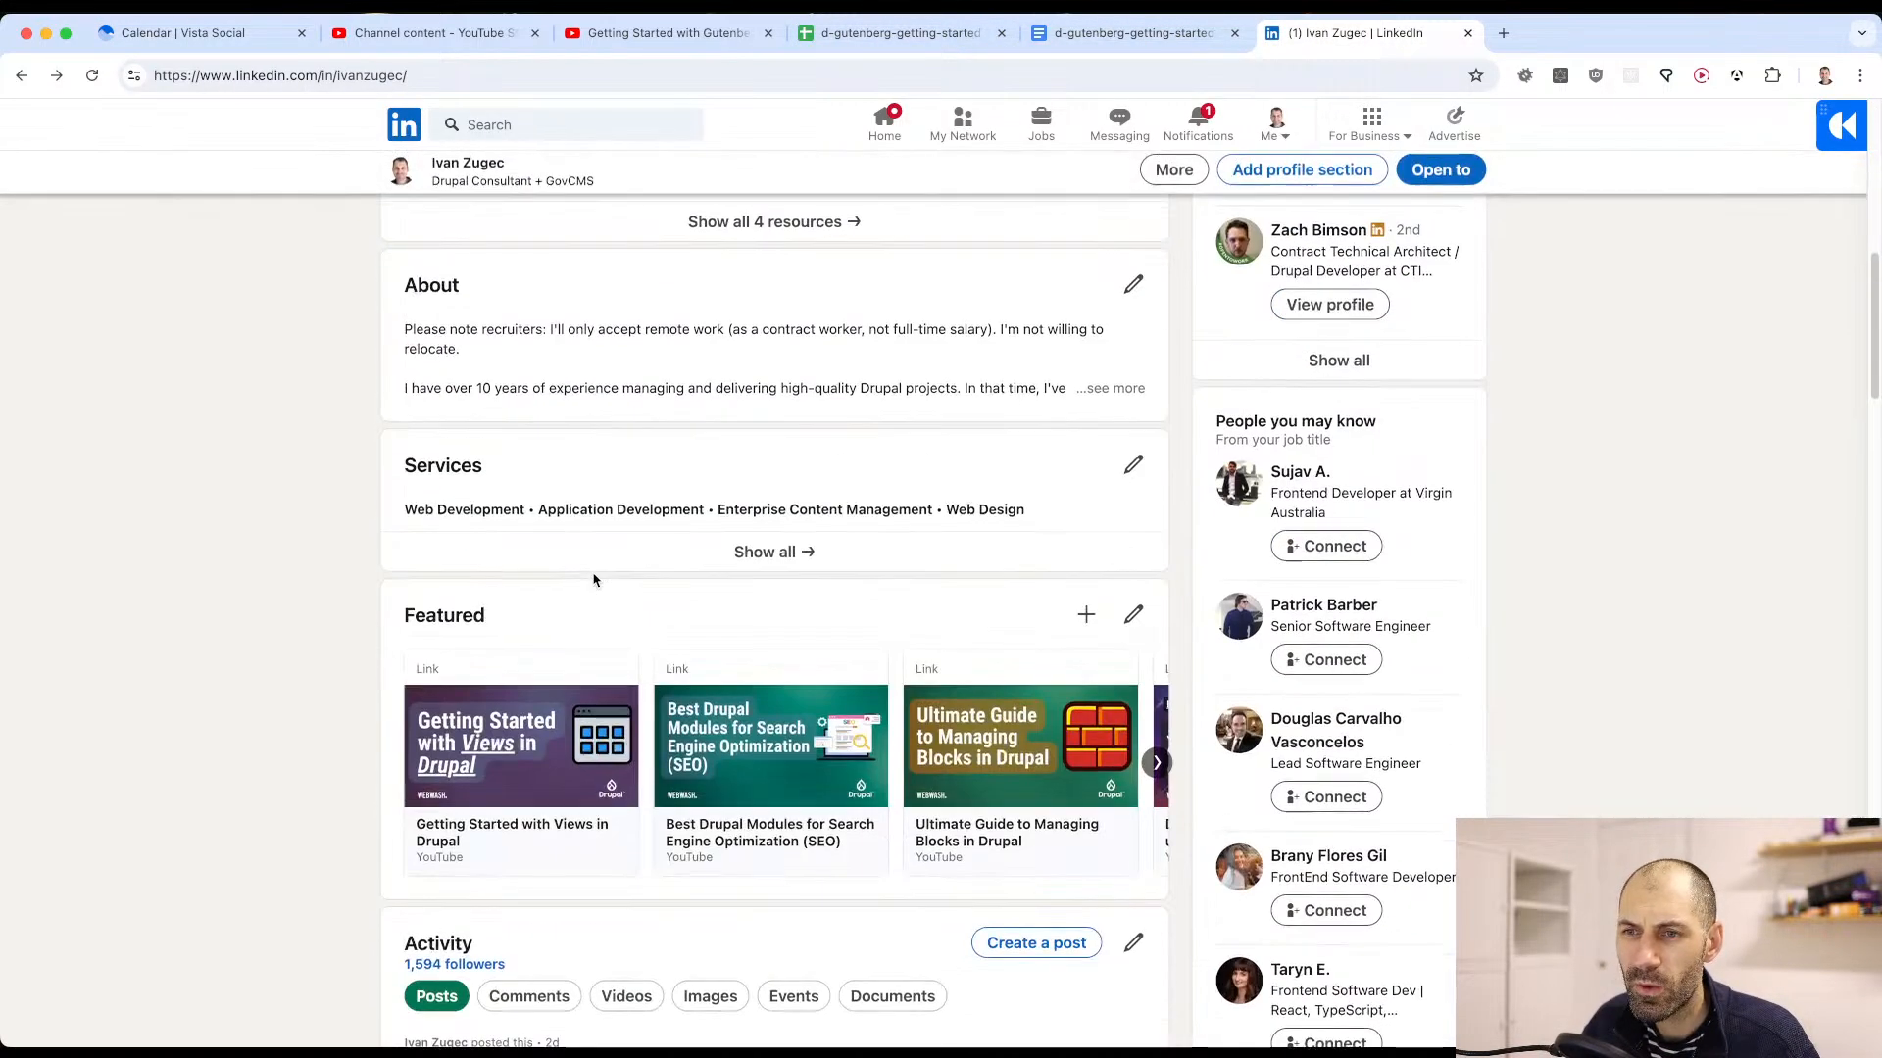
pyautogui.scroll(-7, 592, 573)
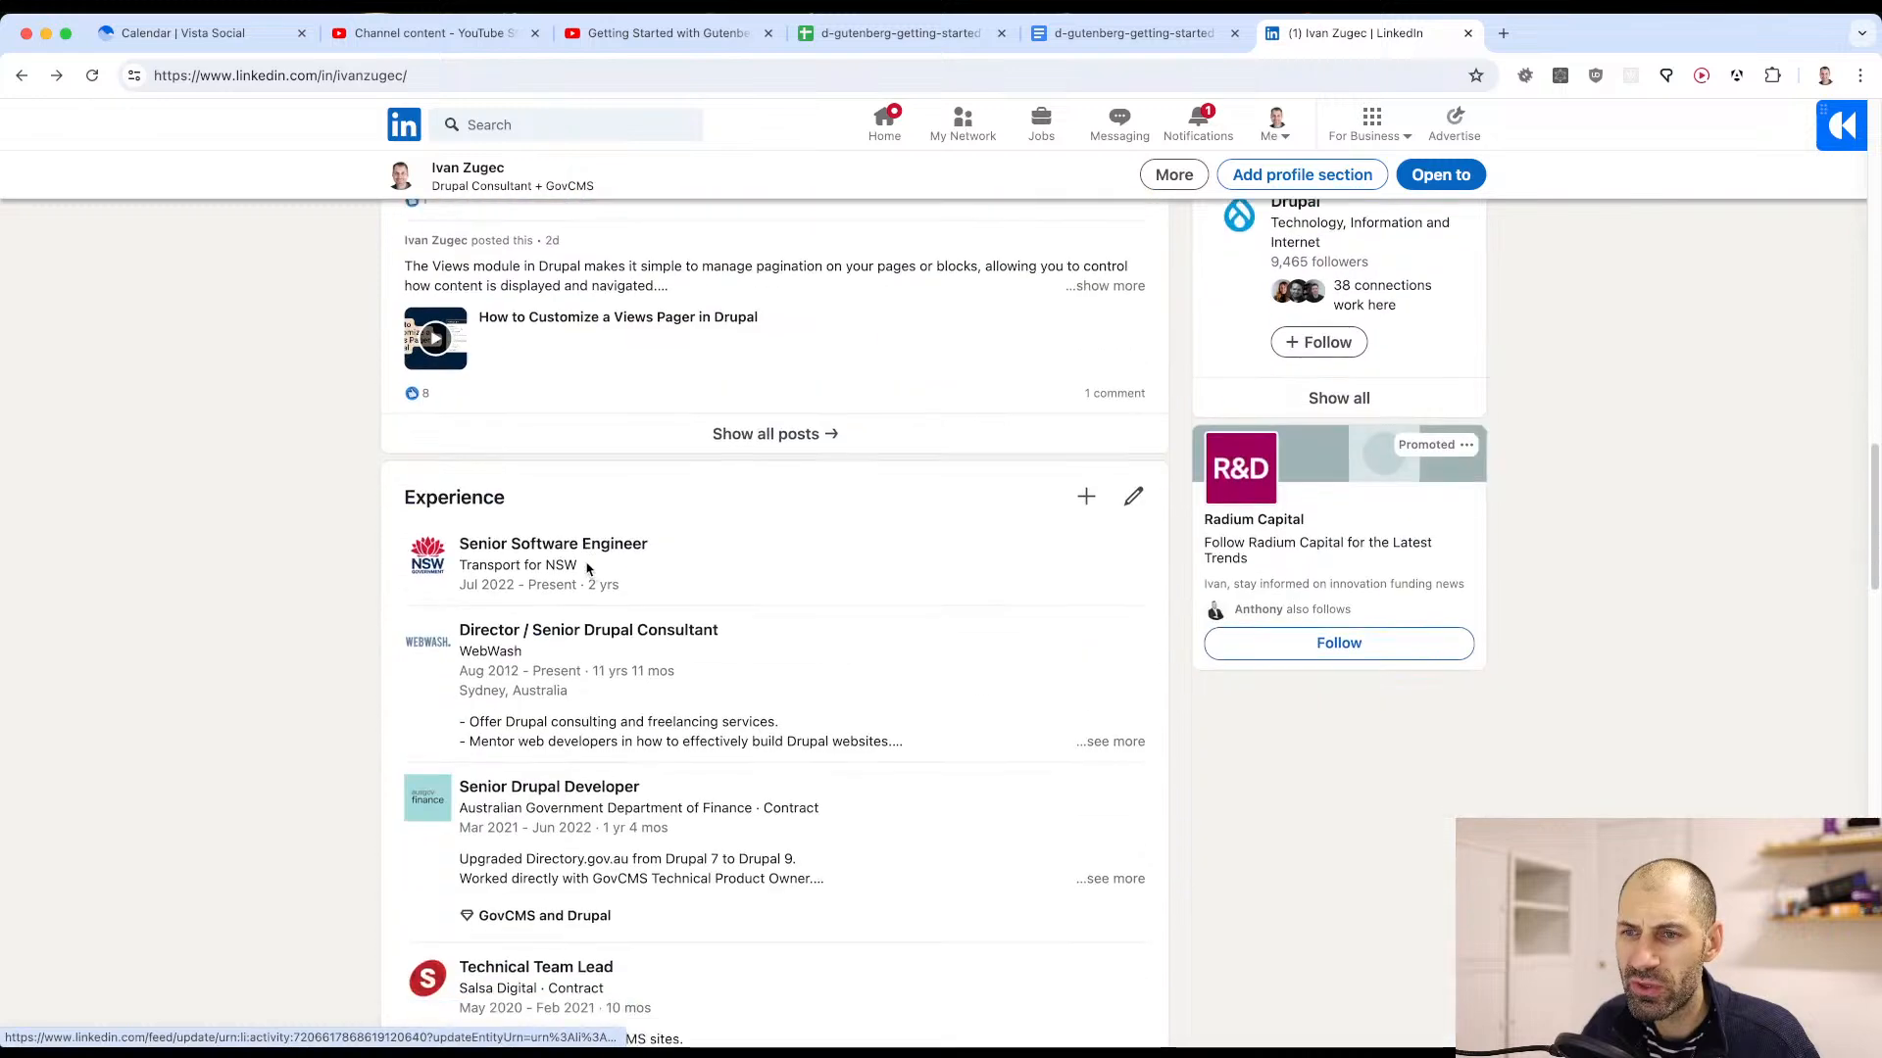
pyautogui.scroll(2, 857, 542)
pyautogui.click(809, 639)
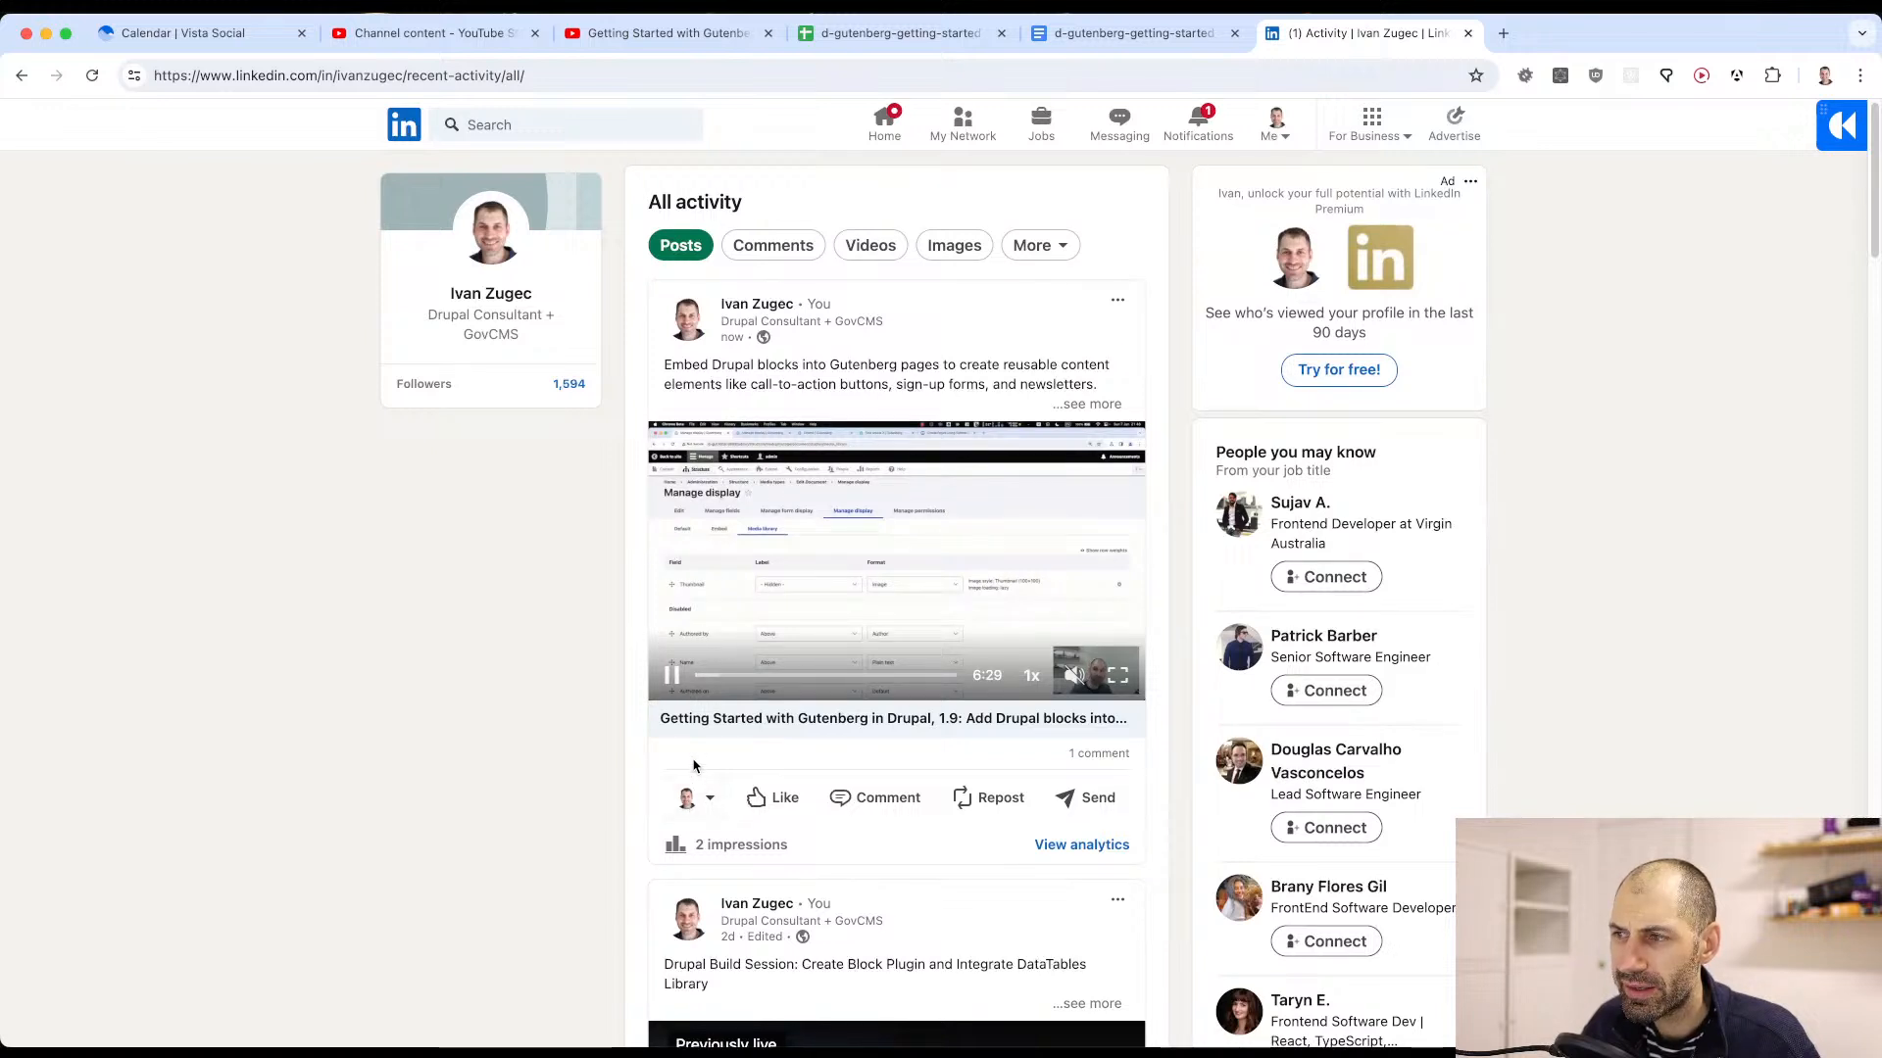
# Step: Pause the video in the newest post about embedding Drupal blocks into Gutenberg, expand its text and read it through
pyautogui.click(670, 677)
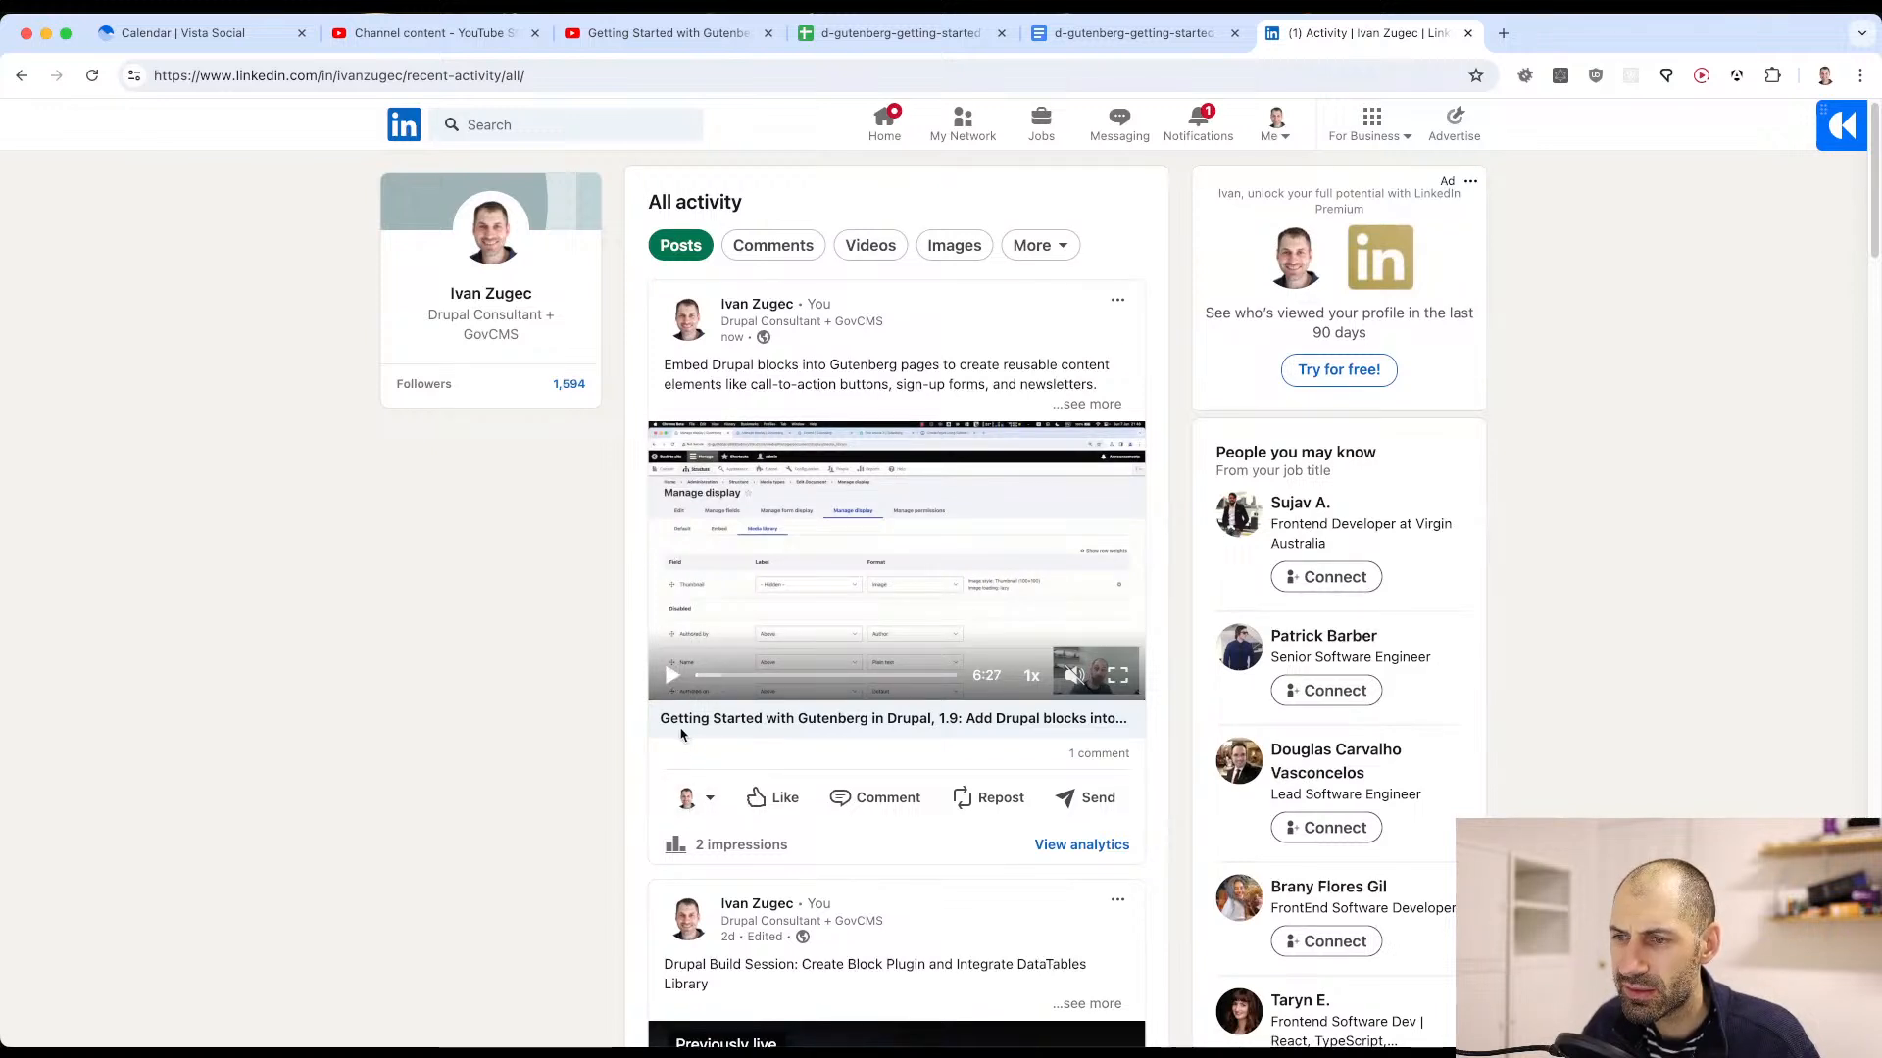
pyautogui.click(1107, 405)
pyautogui.scroll(-7, 652, 389)
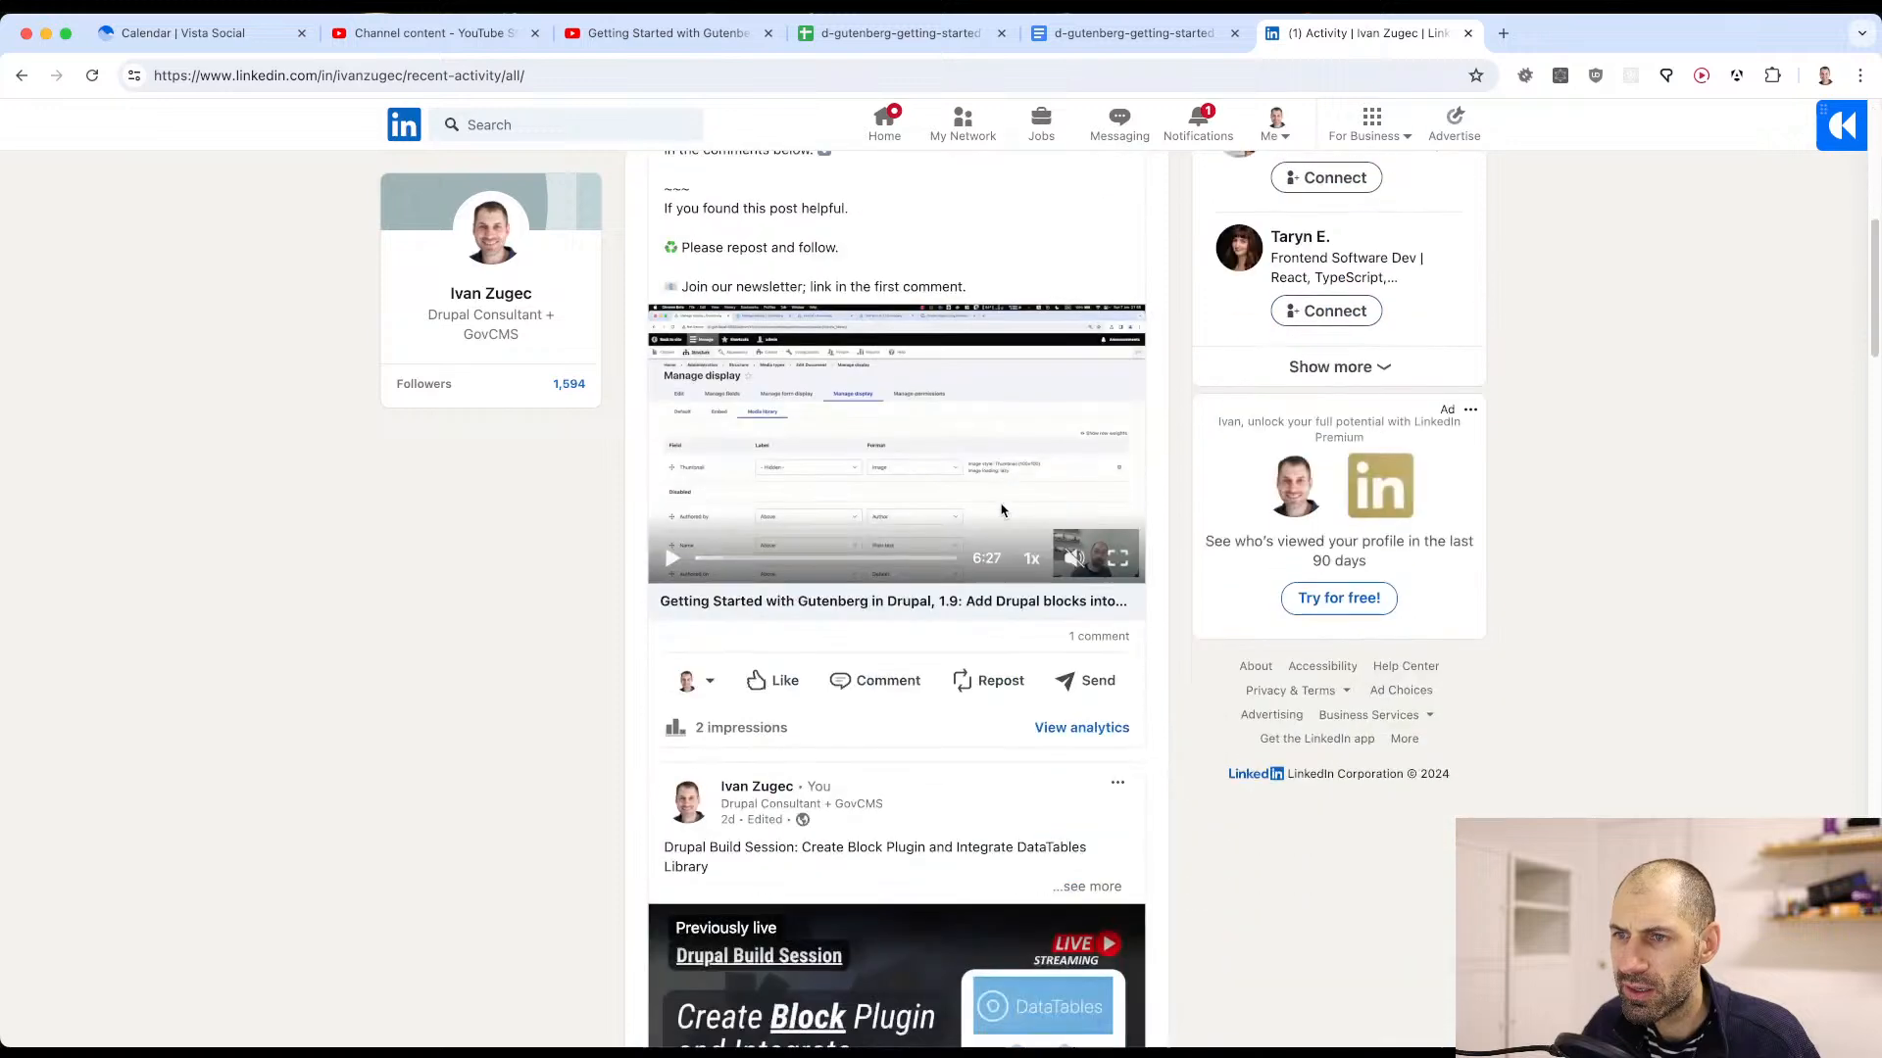
pyautogui.scroll(2, 652, 389)
pyautogui.scroll(3, 731, 689)
pyautogui.scroll(3, 725, 520)
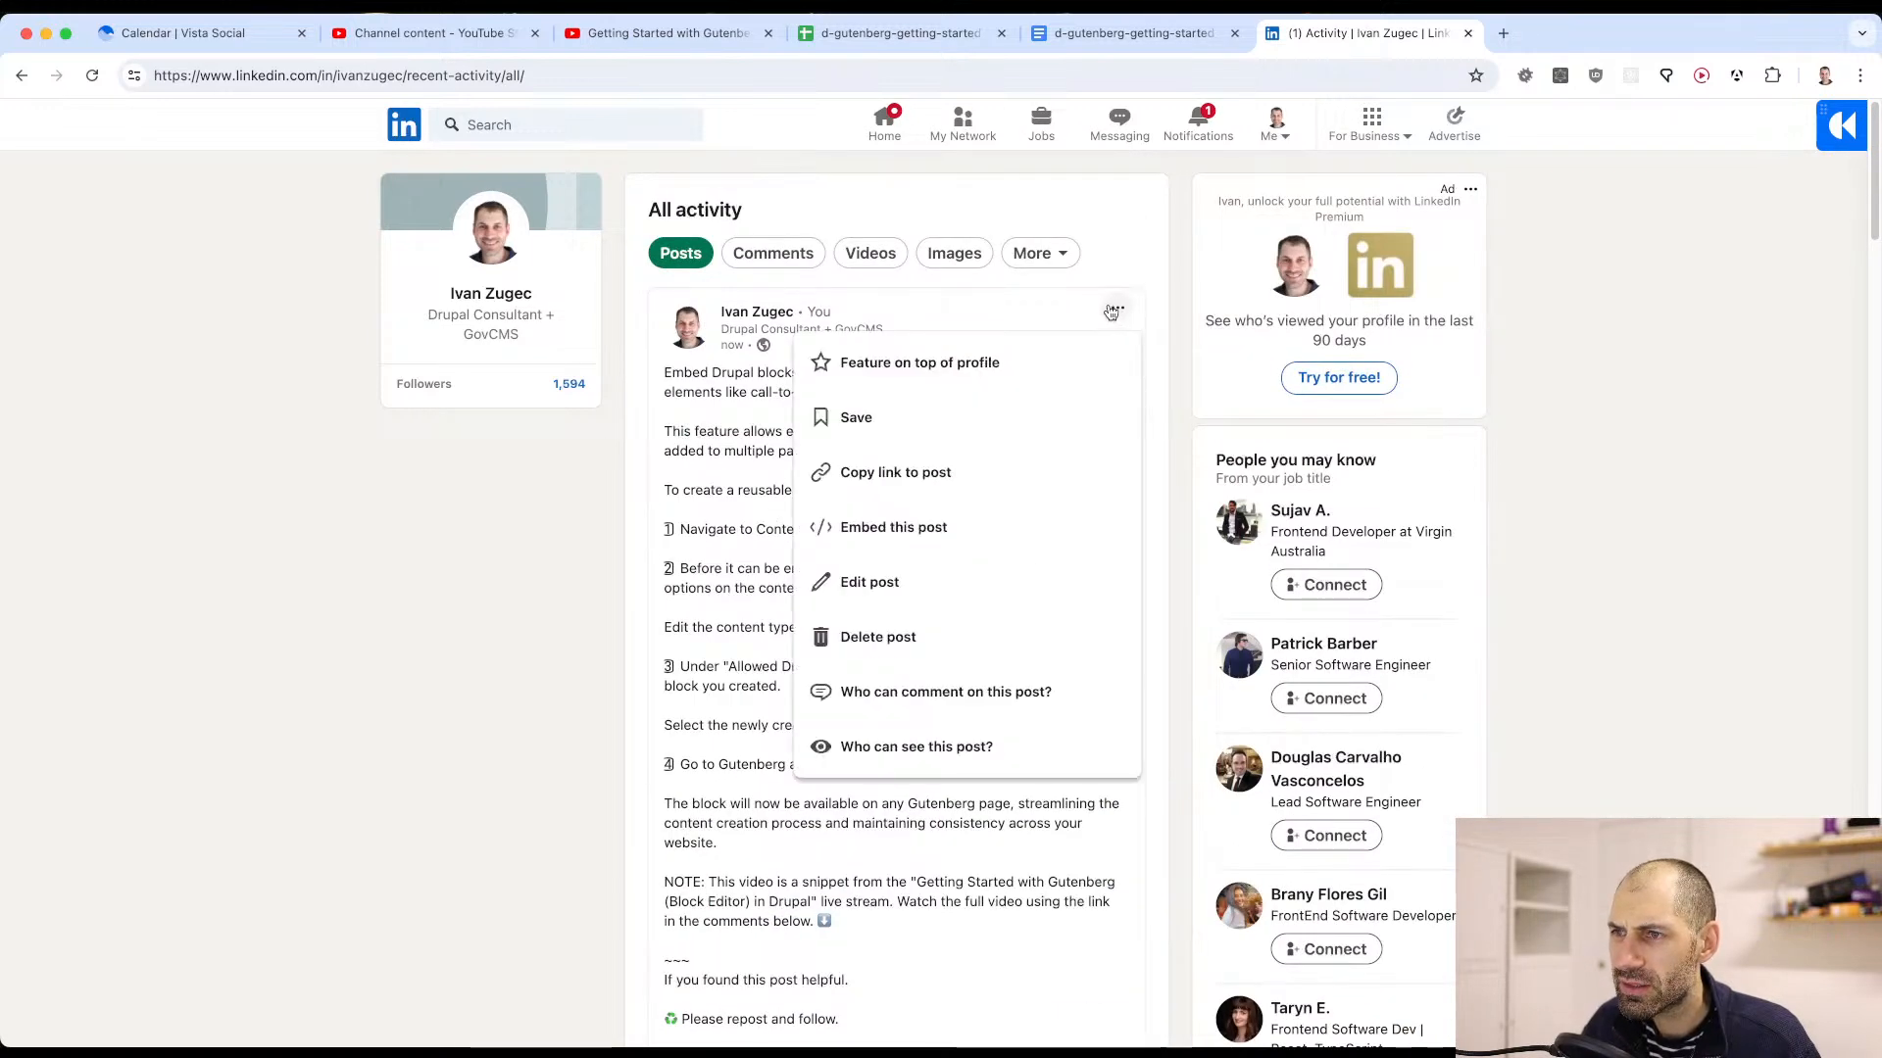
# Step: Edit the newest post to add "#drupal #gutenberg #drupalgutenberg #contentEditors" between the NOTE paragraph and the closing lines, and save it
pyautogui.click(921, 582)
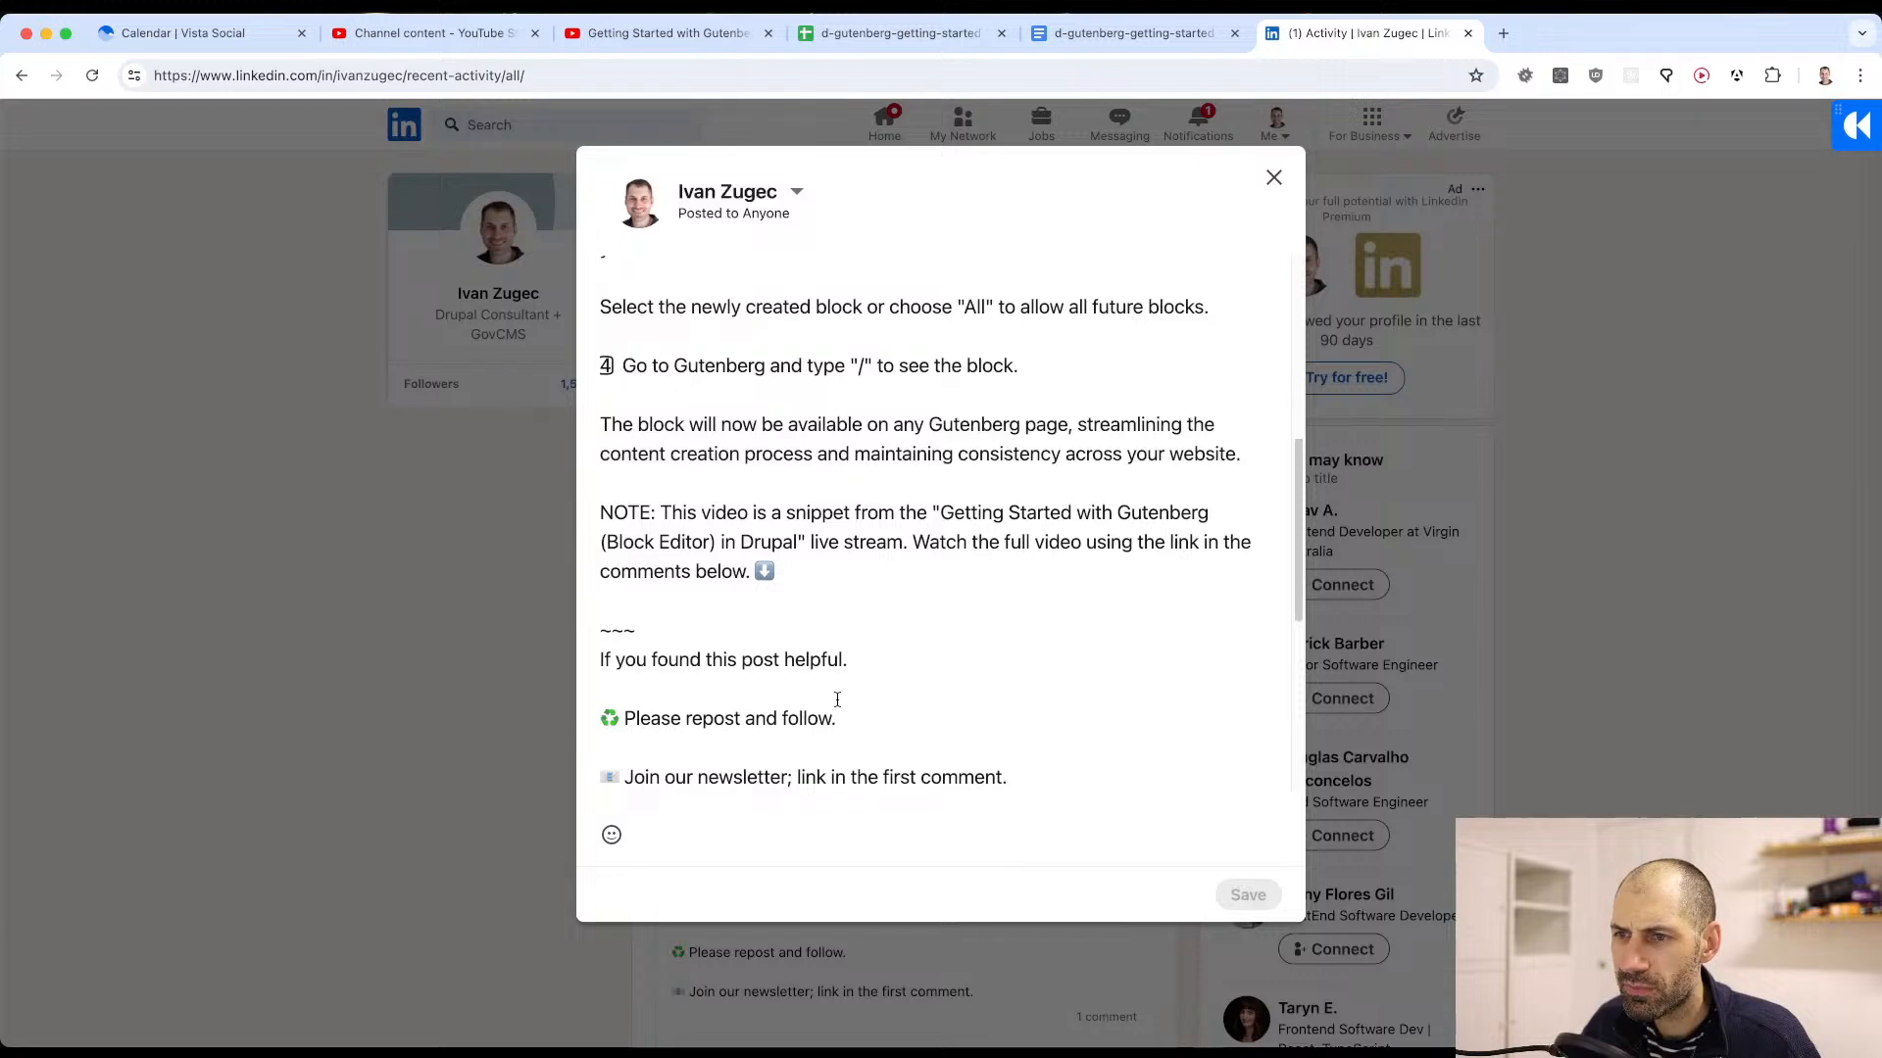
pyautogui.press('Return')
pyautogui.press('Return')
pyautogui.press('Up')
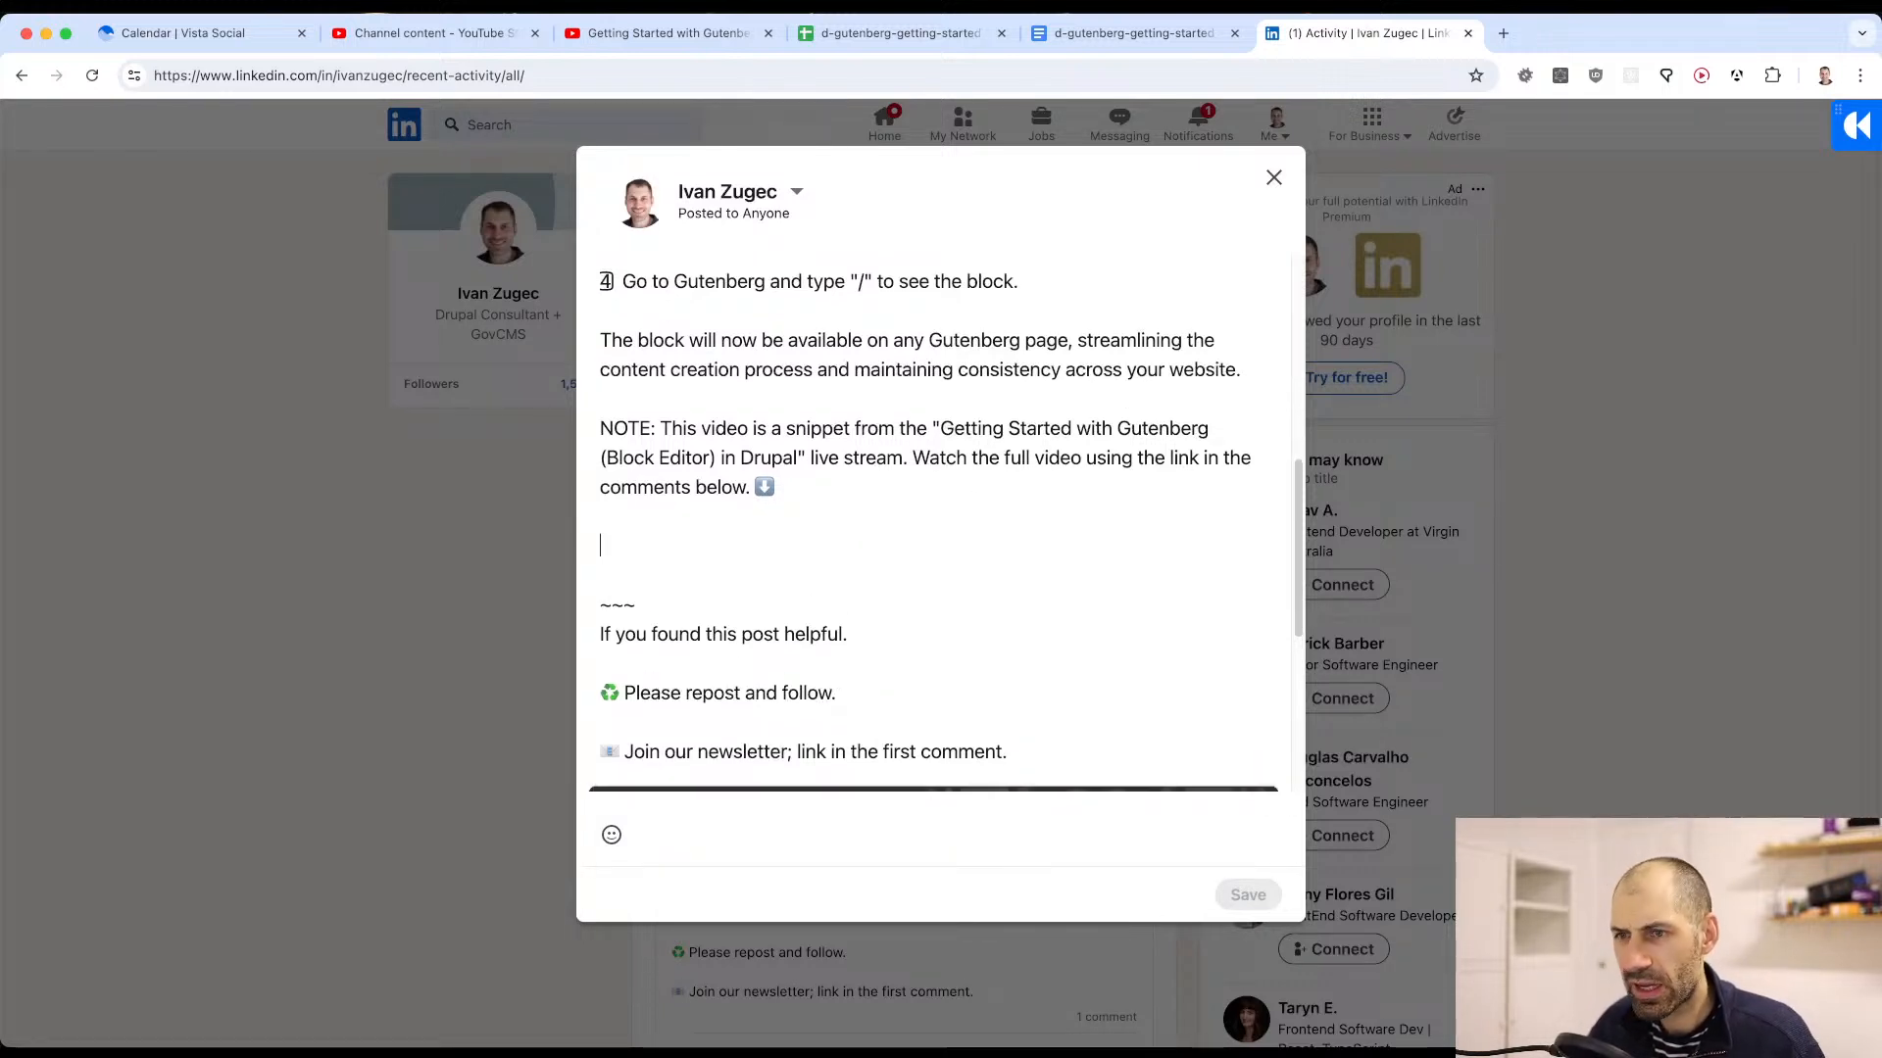
pyautogui.write('#drupal #d')
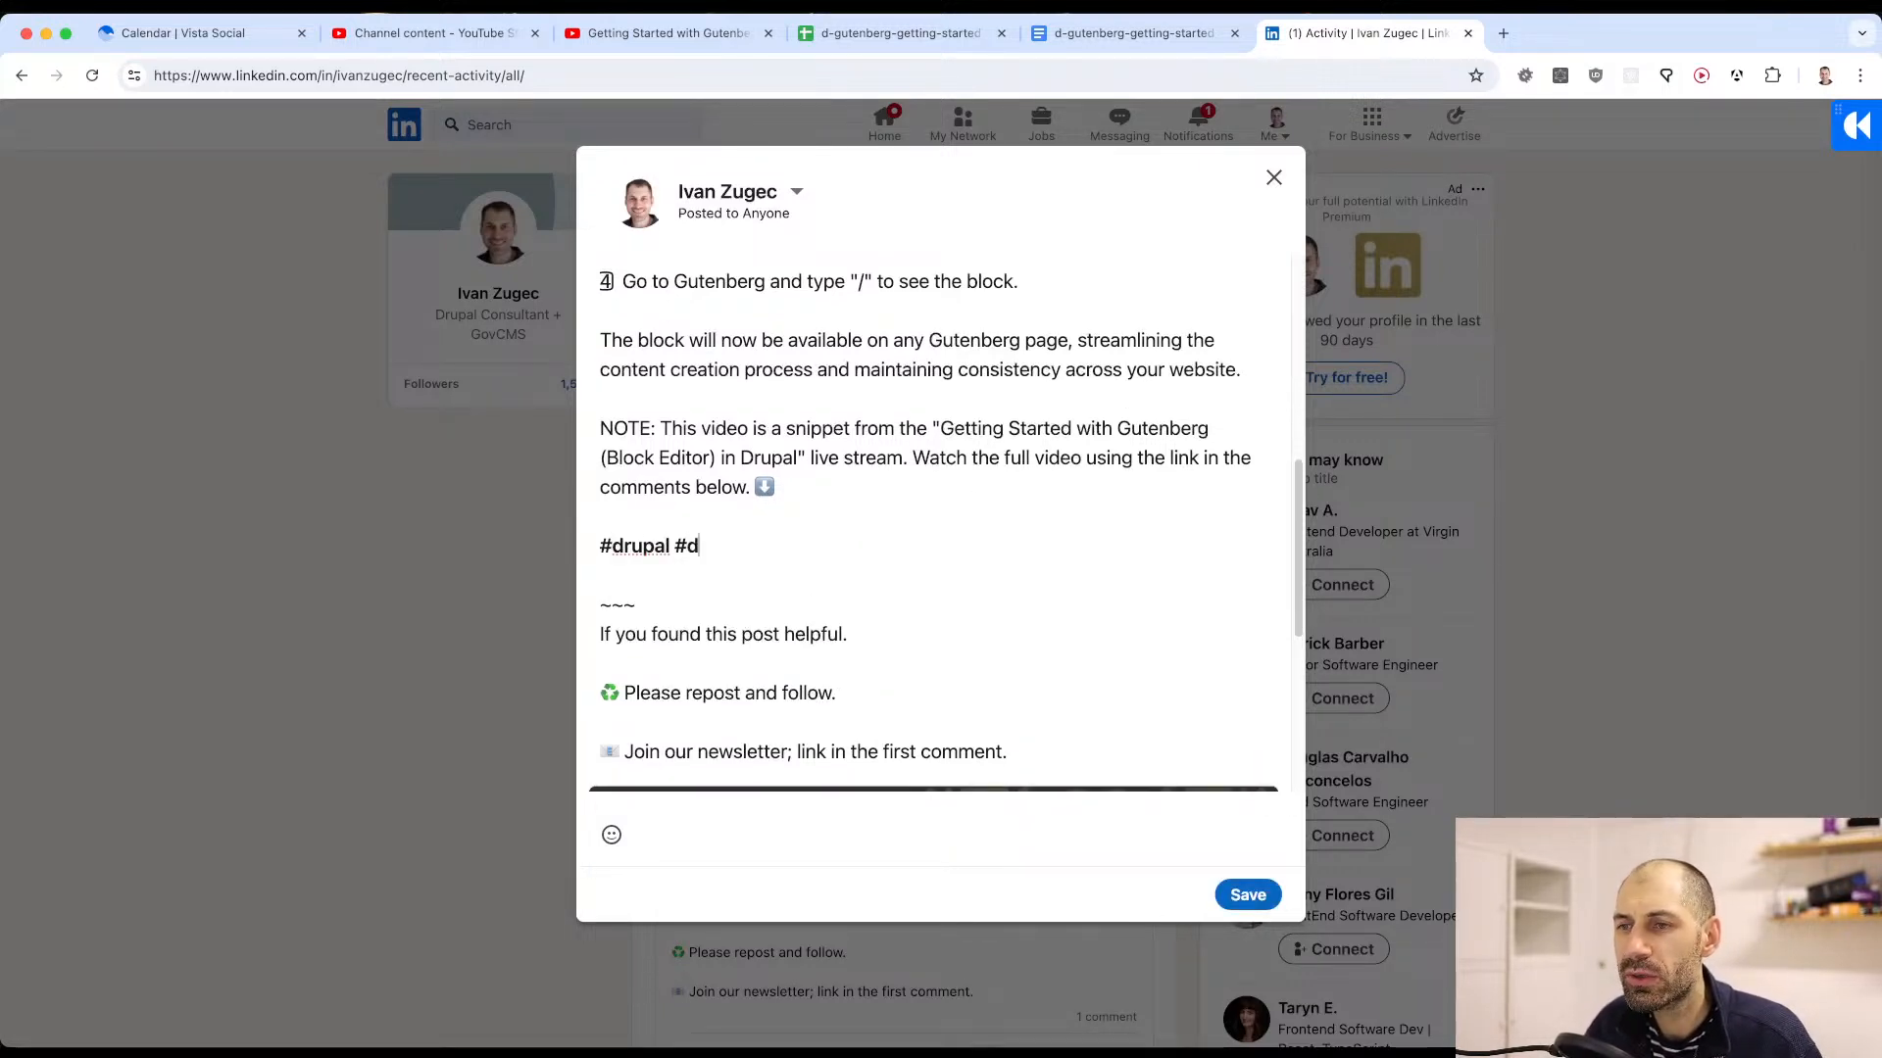
pyautogui.press('BackSpace')
pyautogui.write('gutenberg #drupal ')
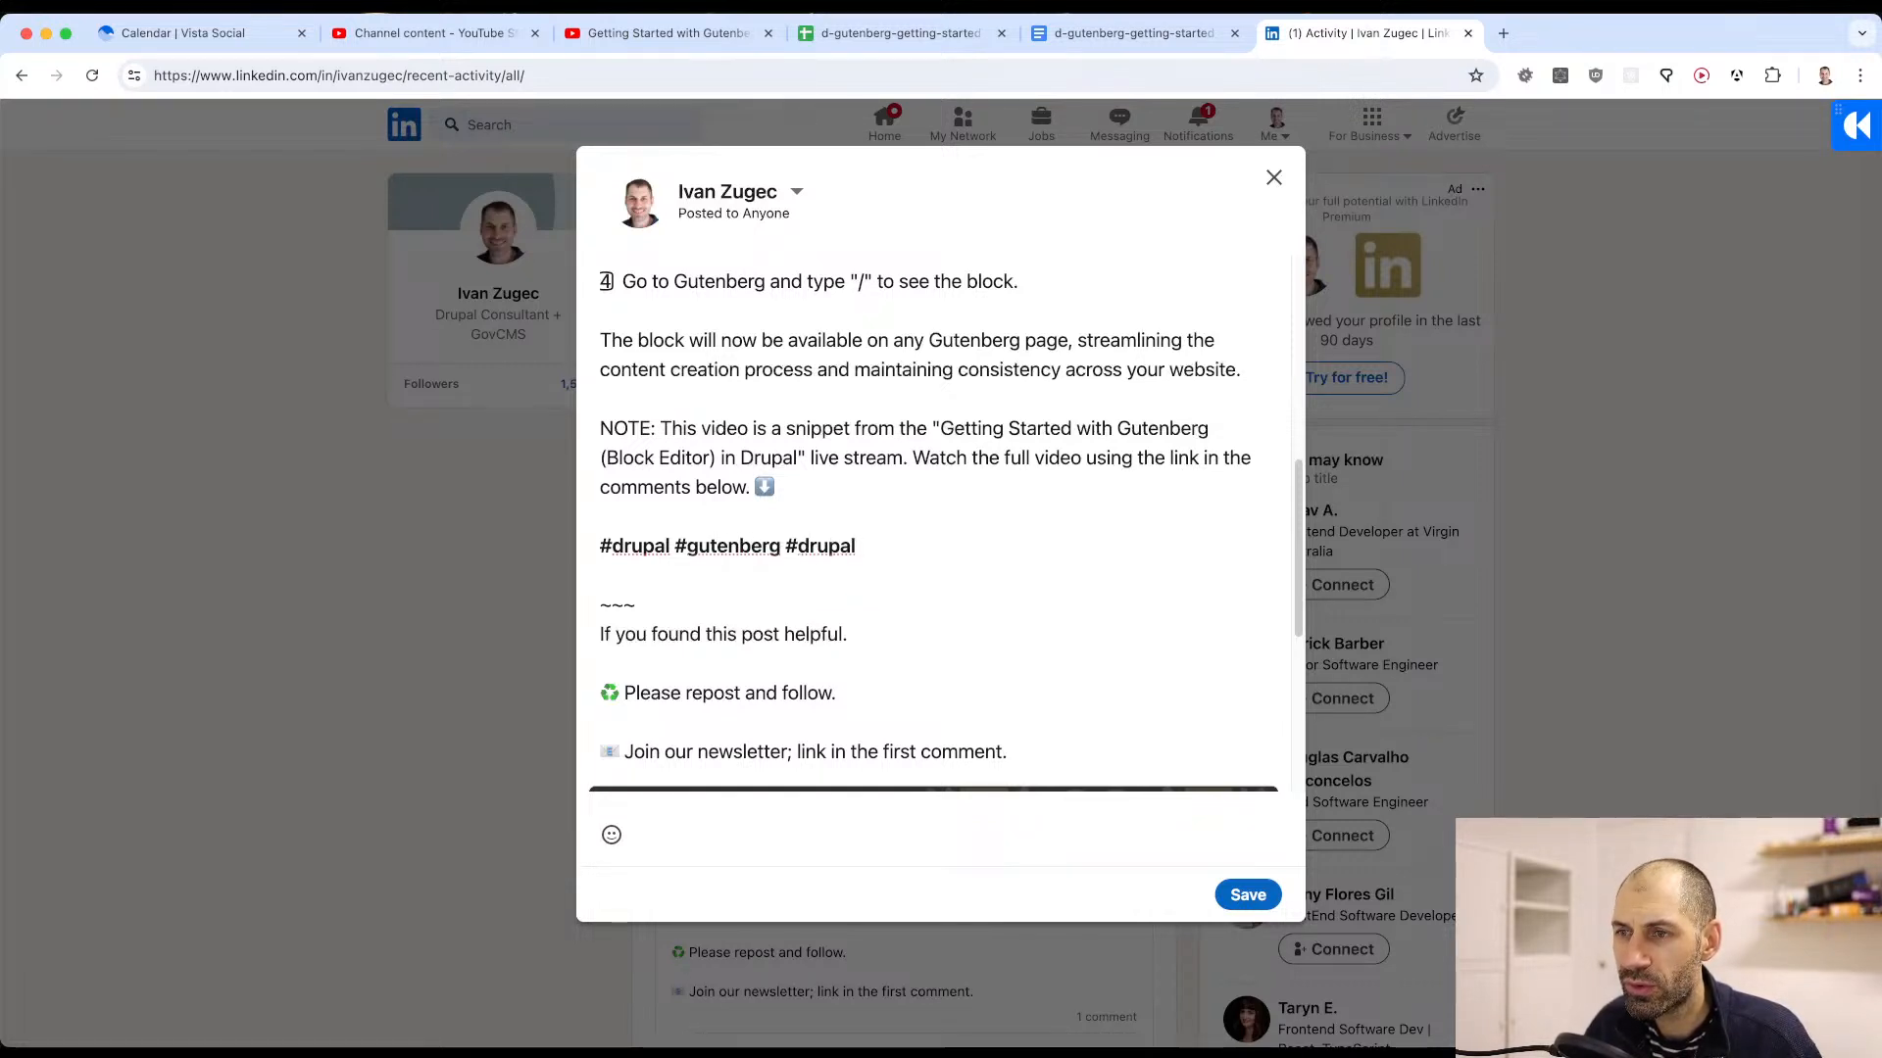
pyautogui.write('guten')
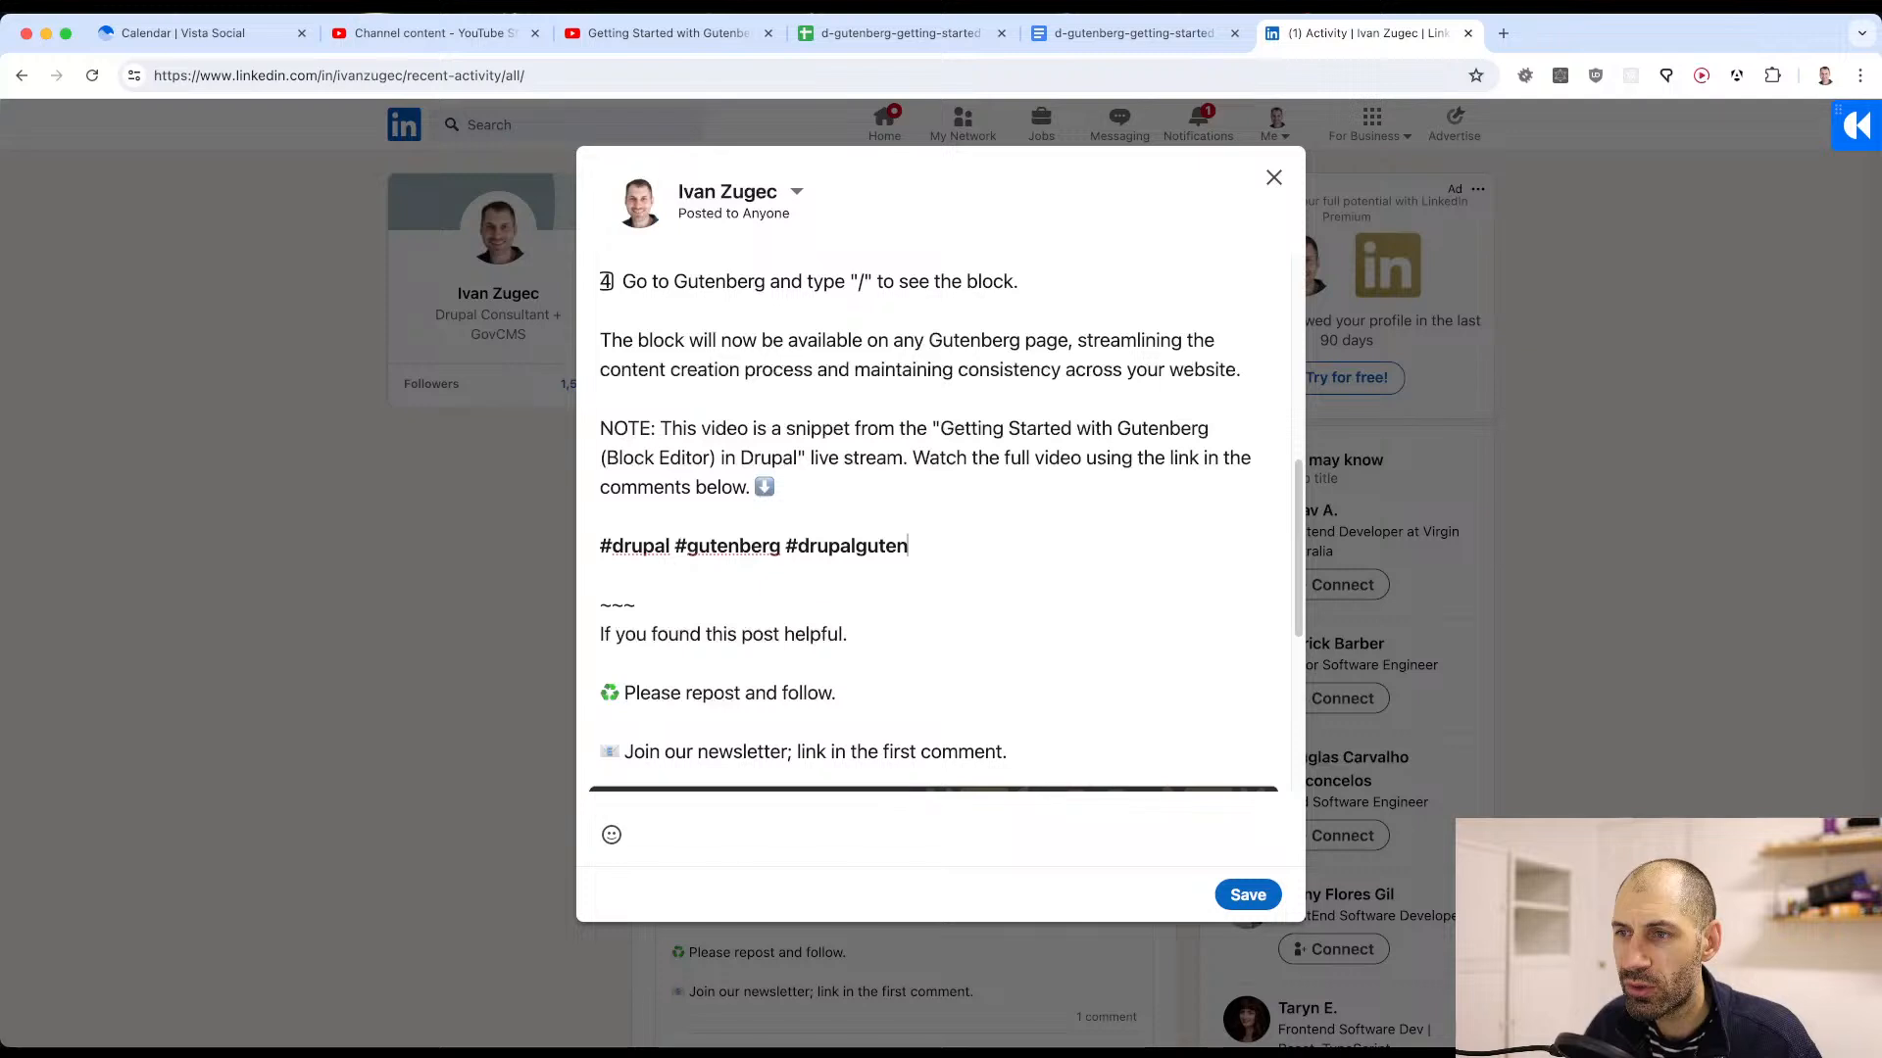
pyautogui.write(' #')
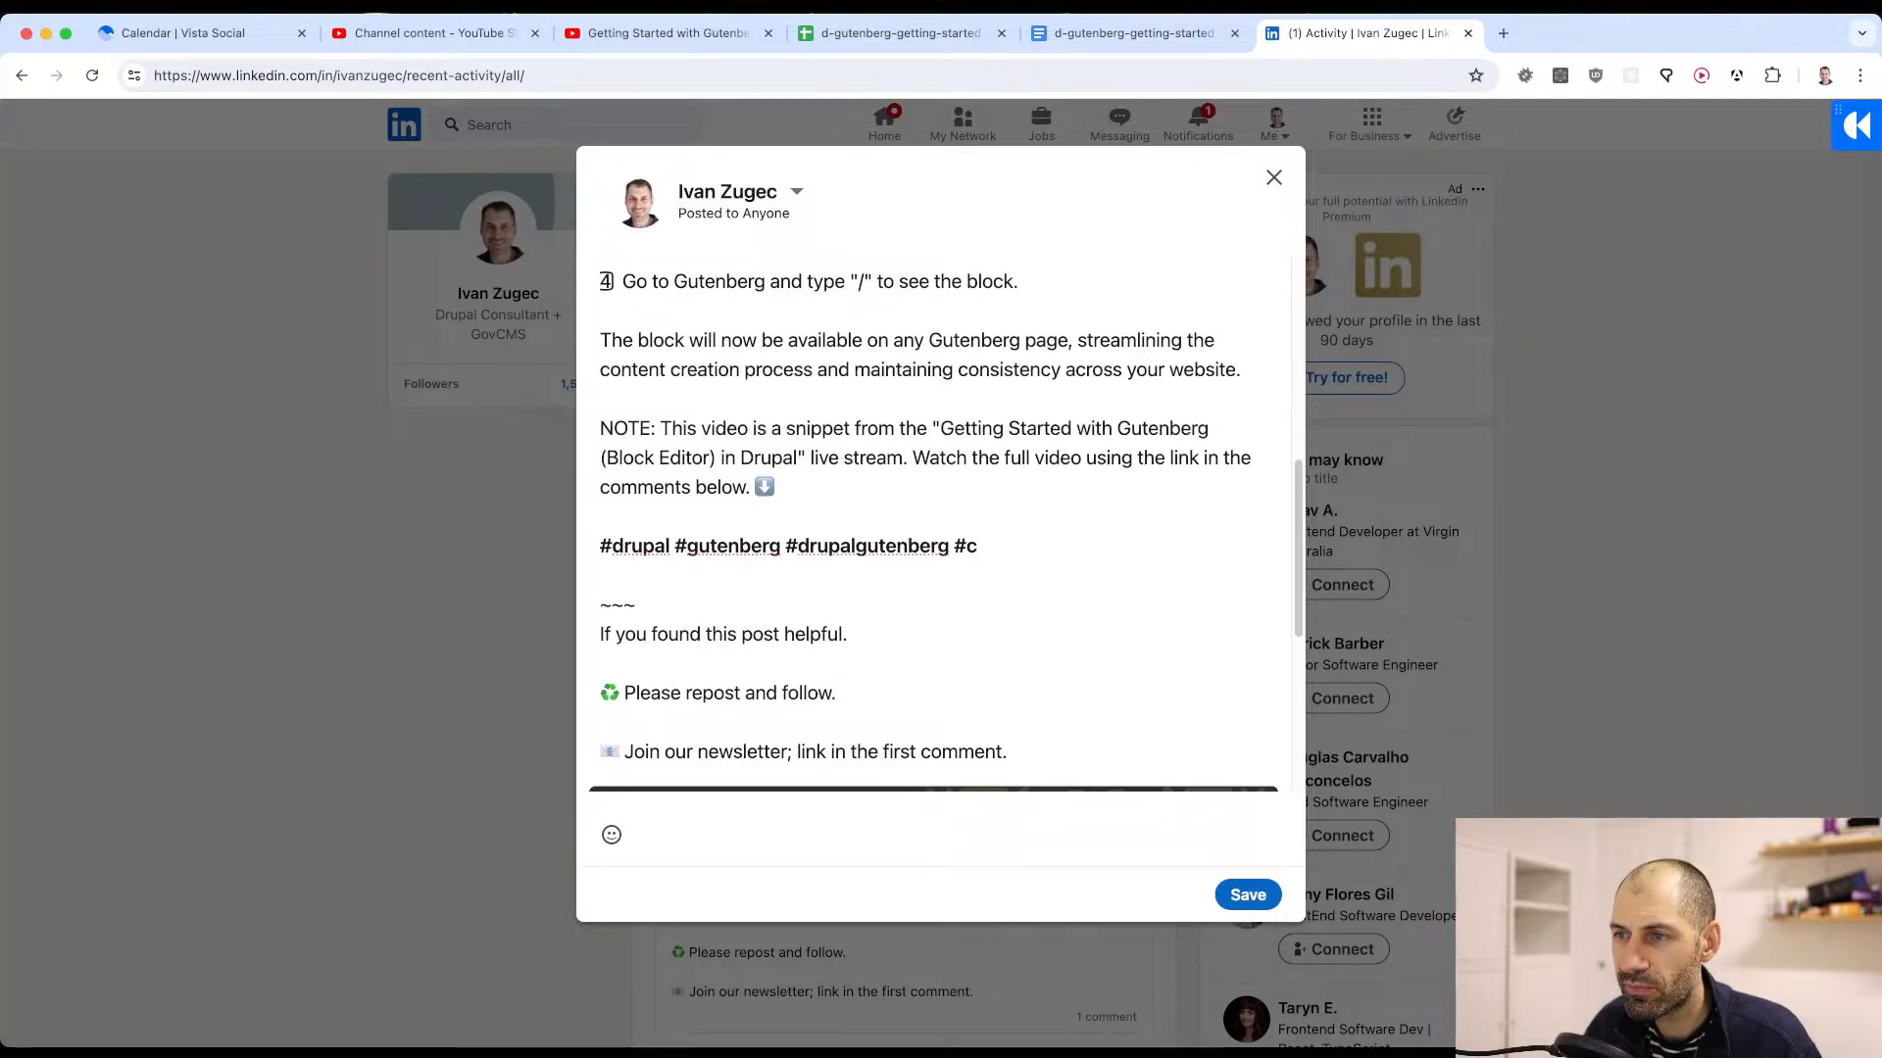
pyautogui.write('contented')
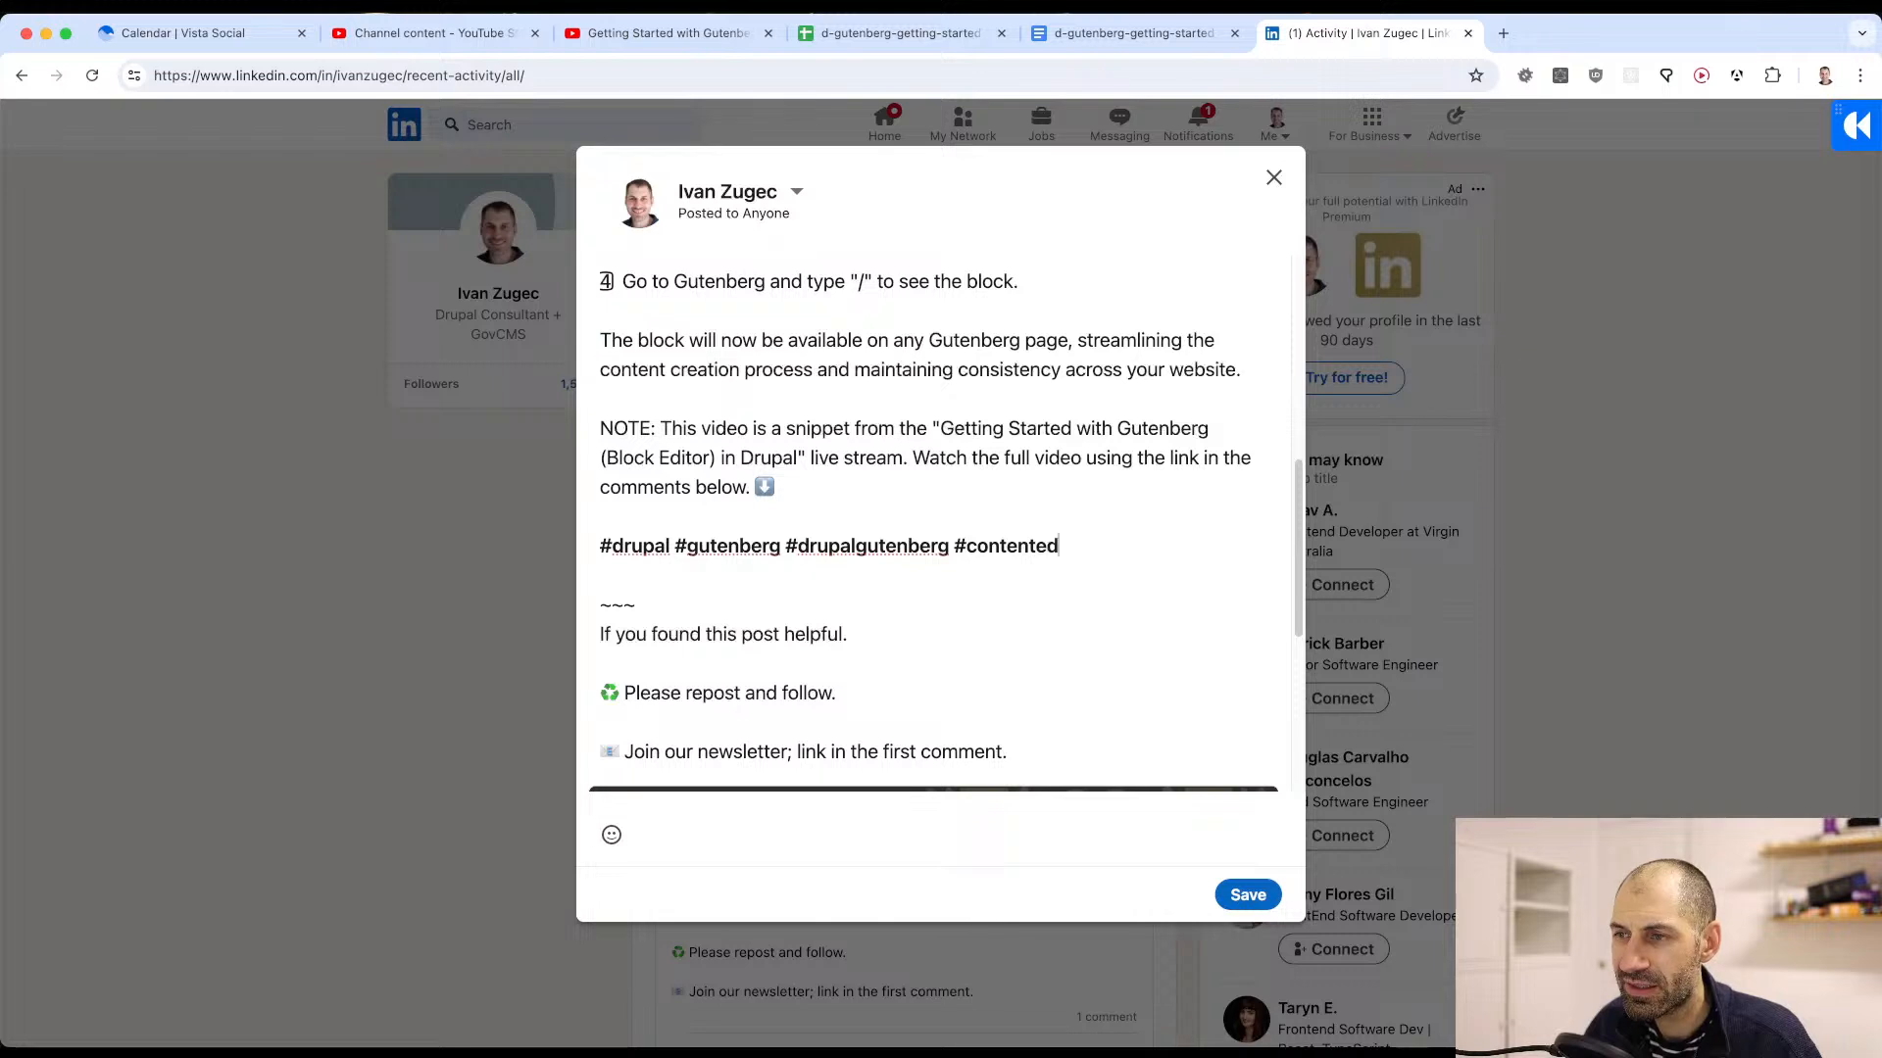
pyautogui.write('itditors')
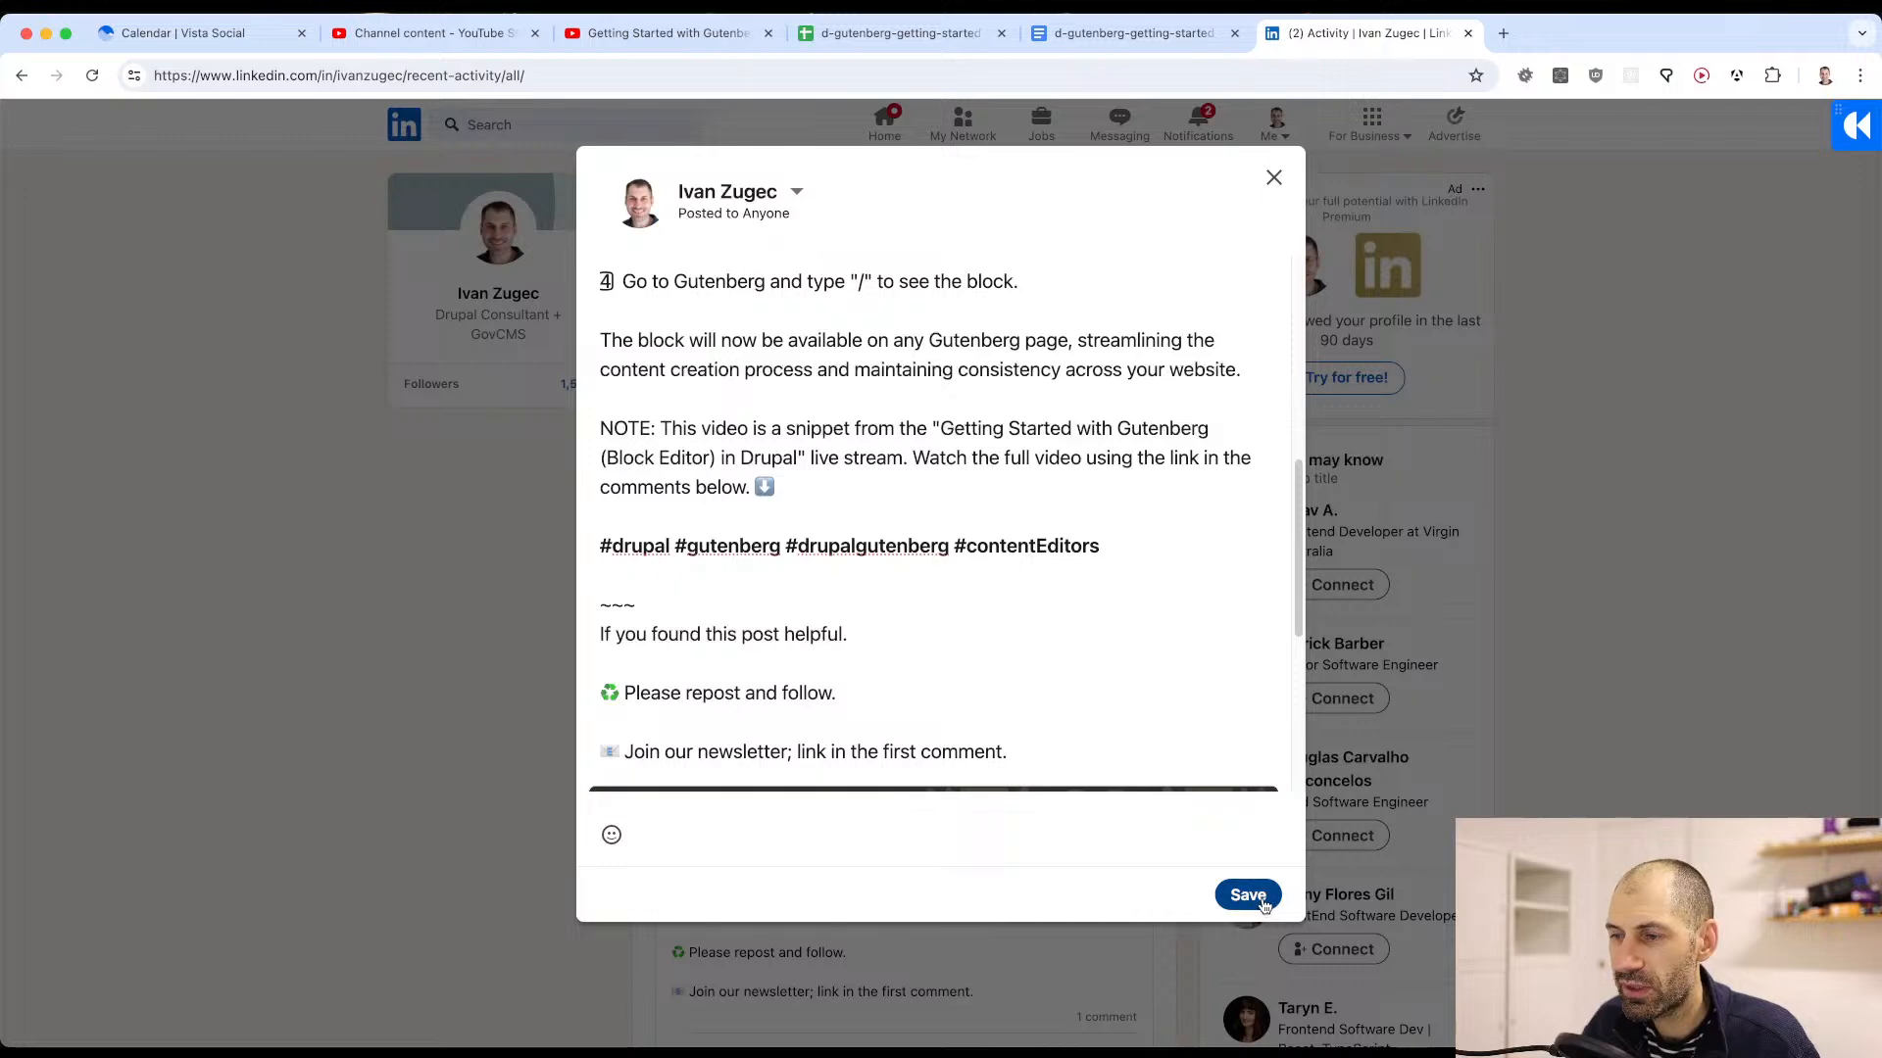
pyautogui.scroll(-5, 1140, 691)
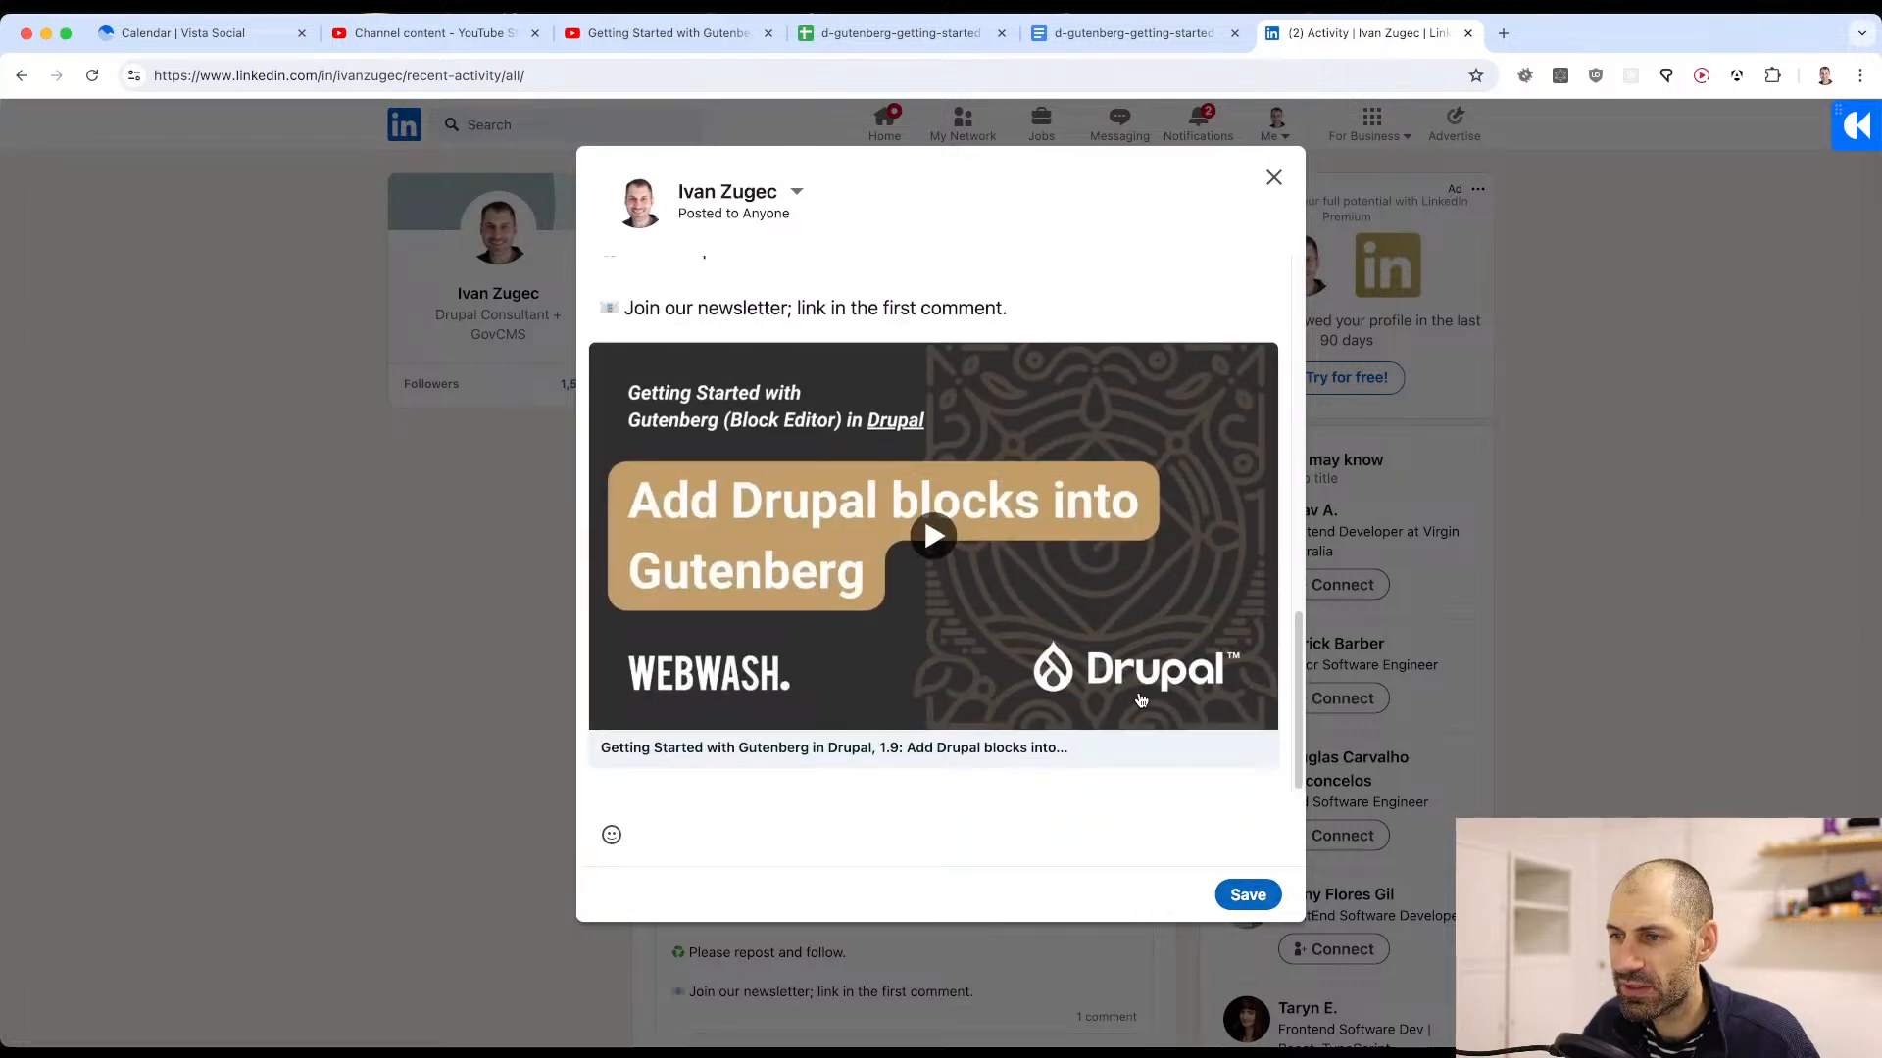
pyautogui.scroll(5, 1140, 696)
pyautogui.click(1259, 904)
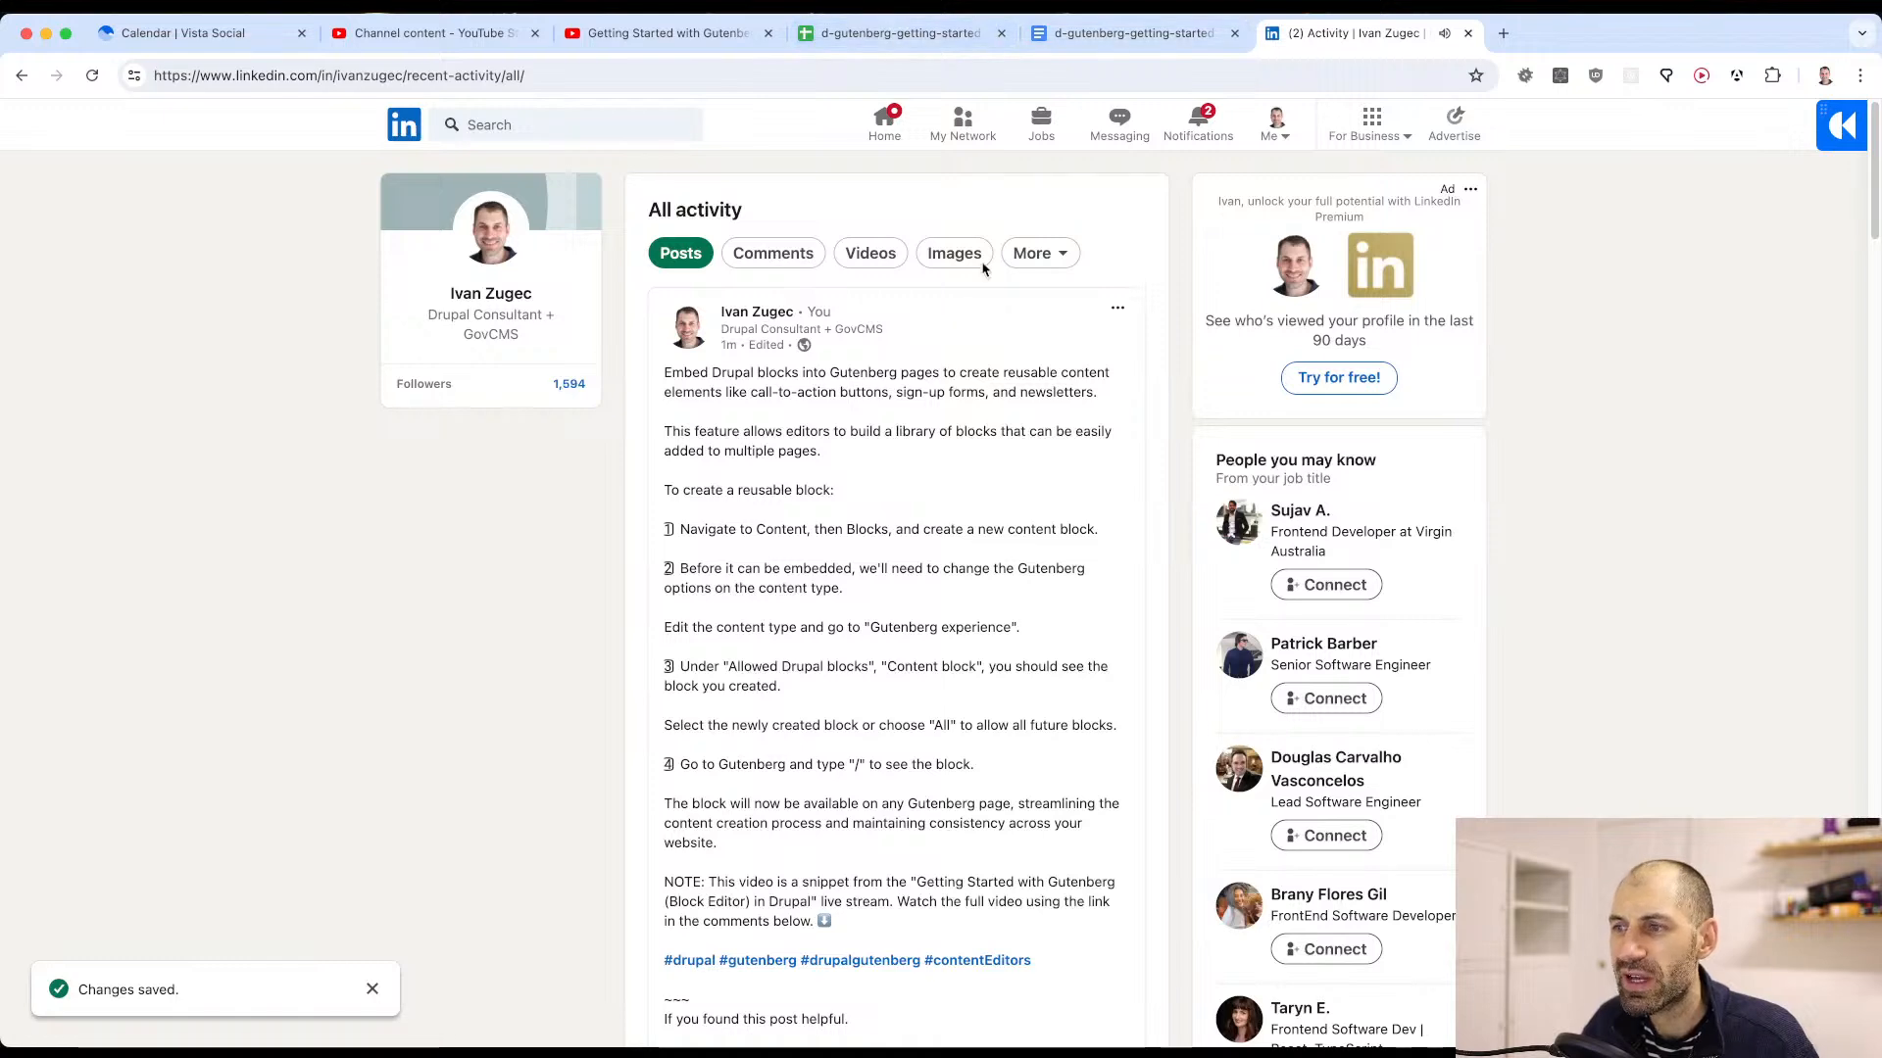
# Step: Try to display the first comment under the edited post, including through the comment sort options
pyautogui.scroll(-3, 763, 411)
pyautogui.scroll(-5, 762, 421)
pyautogui.scroll(-3, 763, 421)
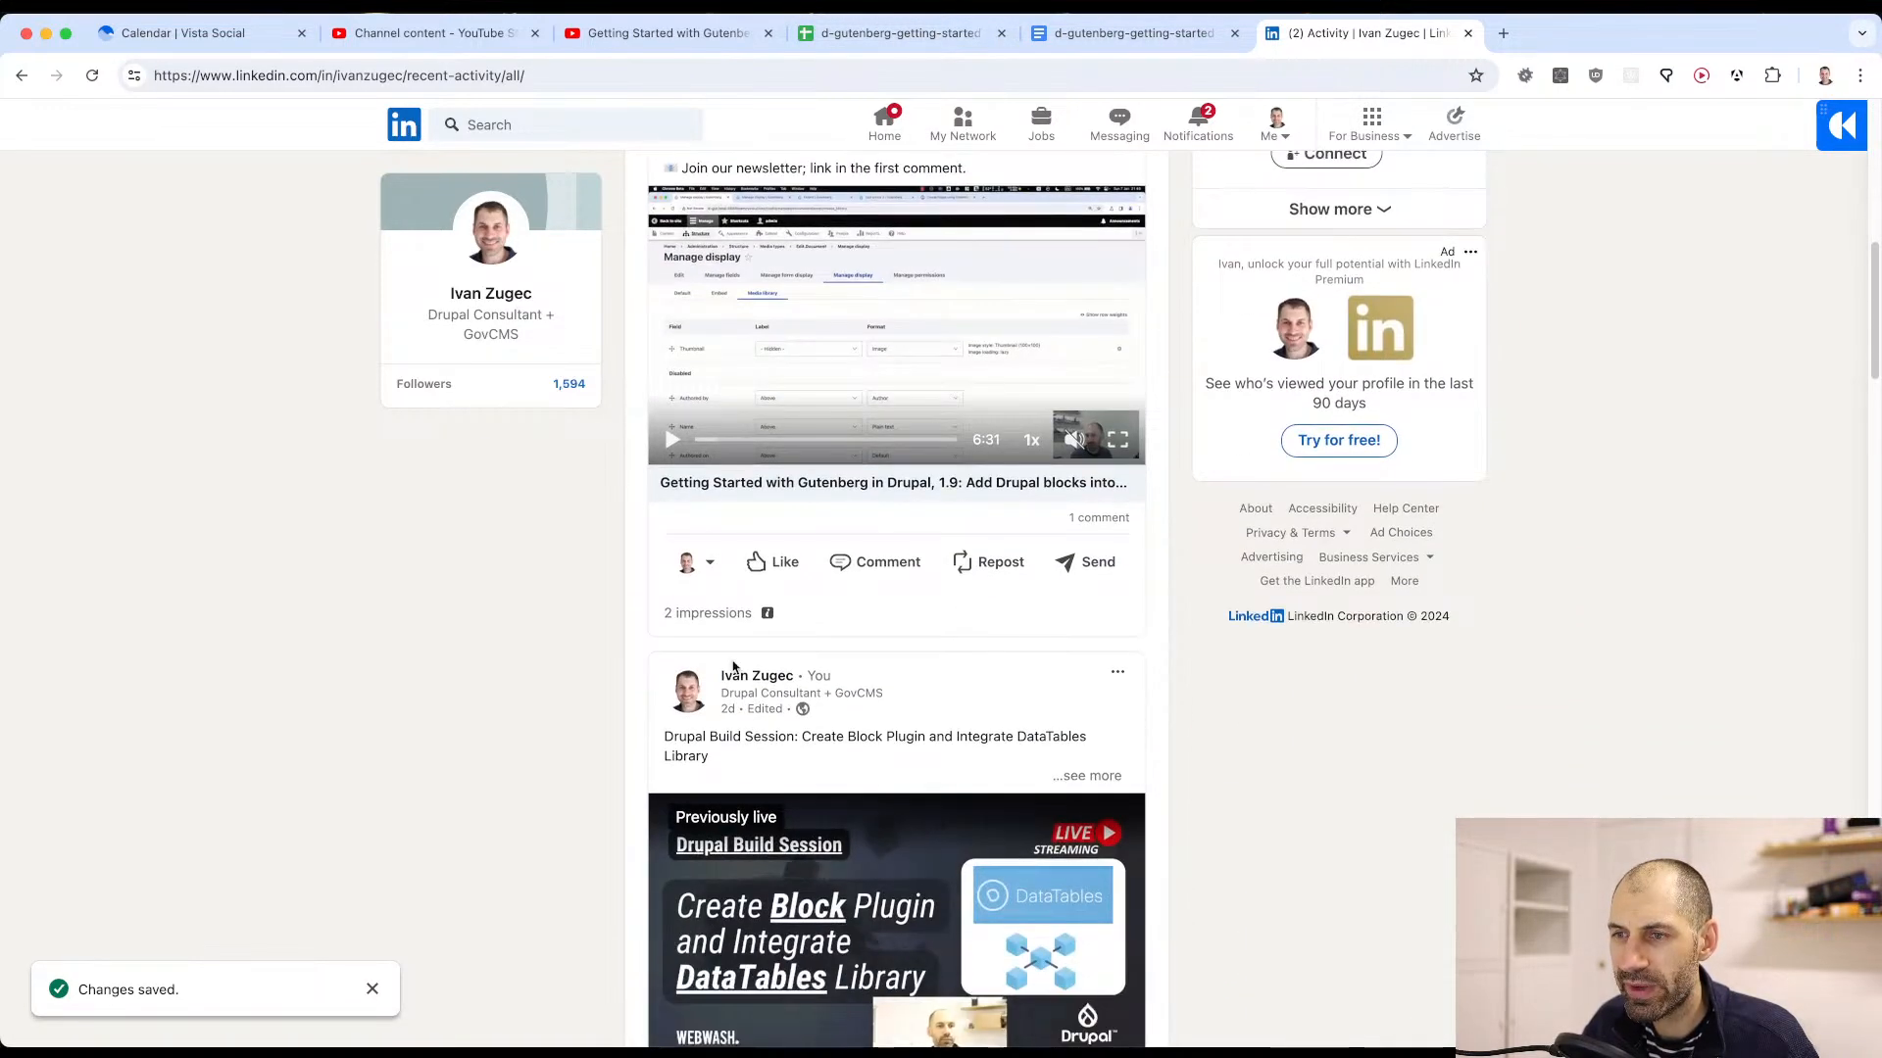
pyautogui.click(1097, 517)
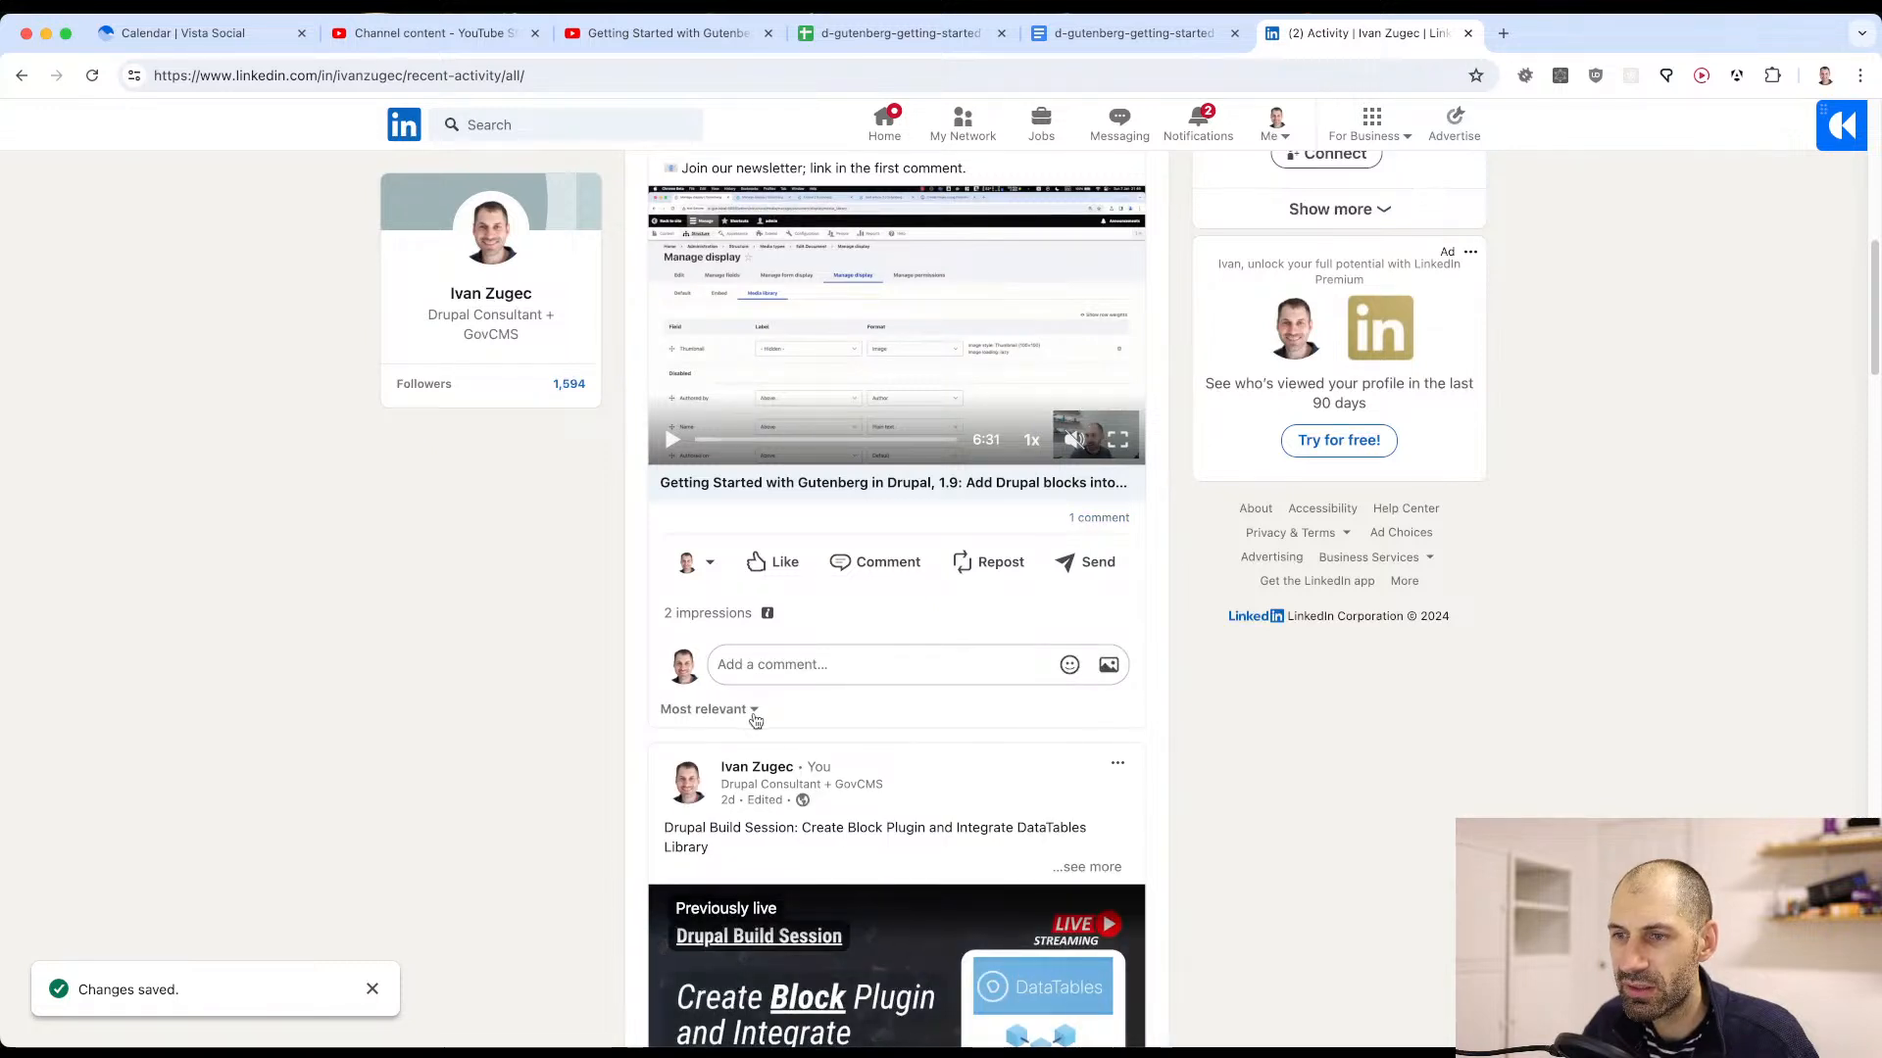
pyautogui.click(751, 711)
pyautogui.click(743, 711)
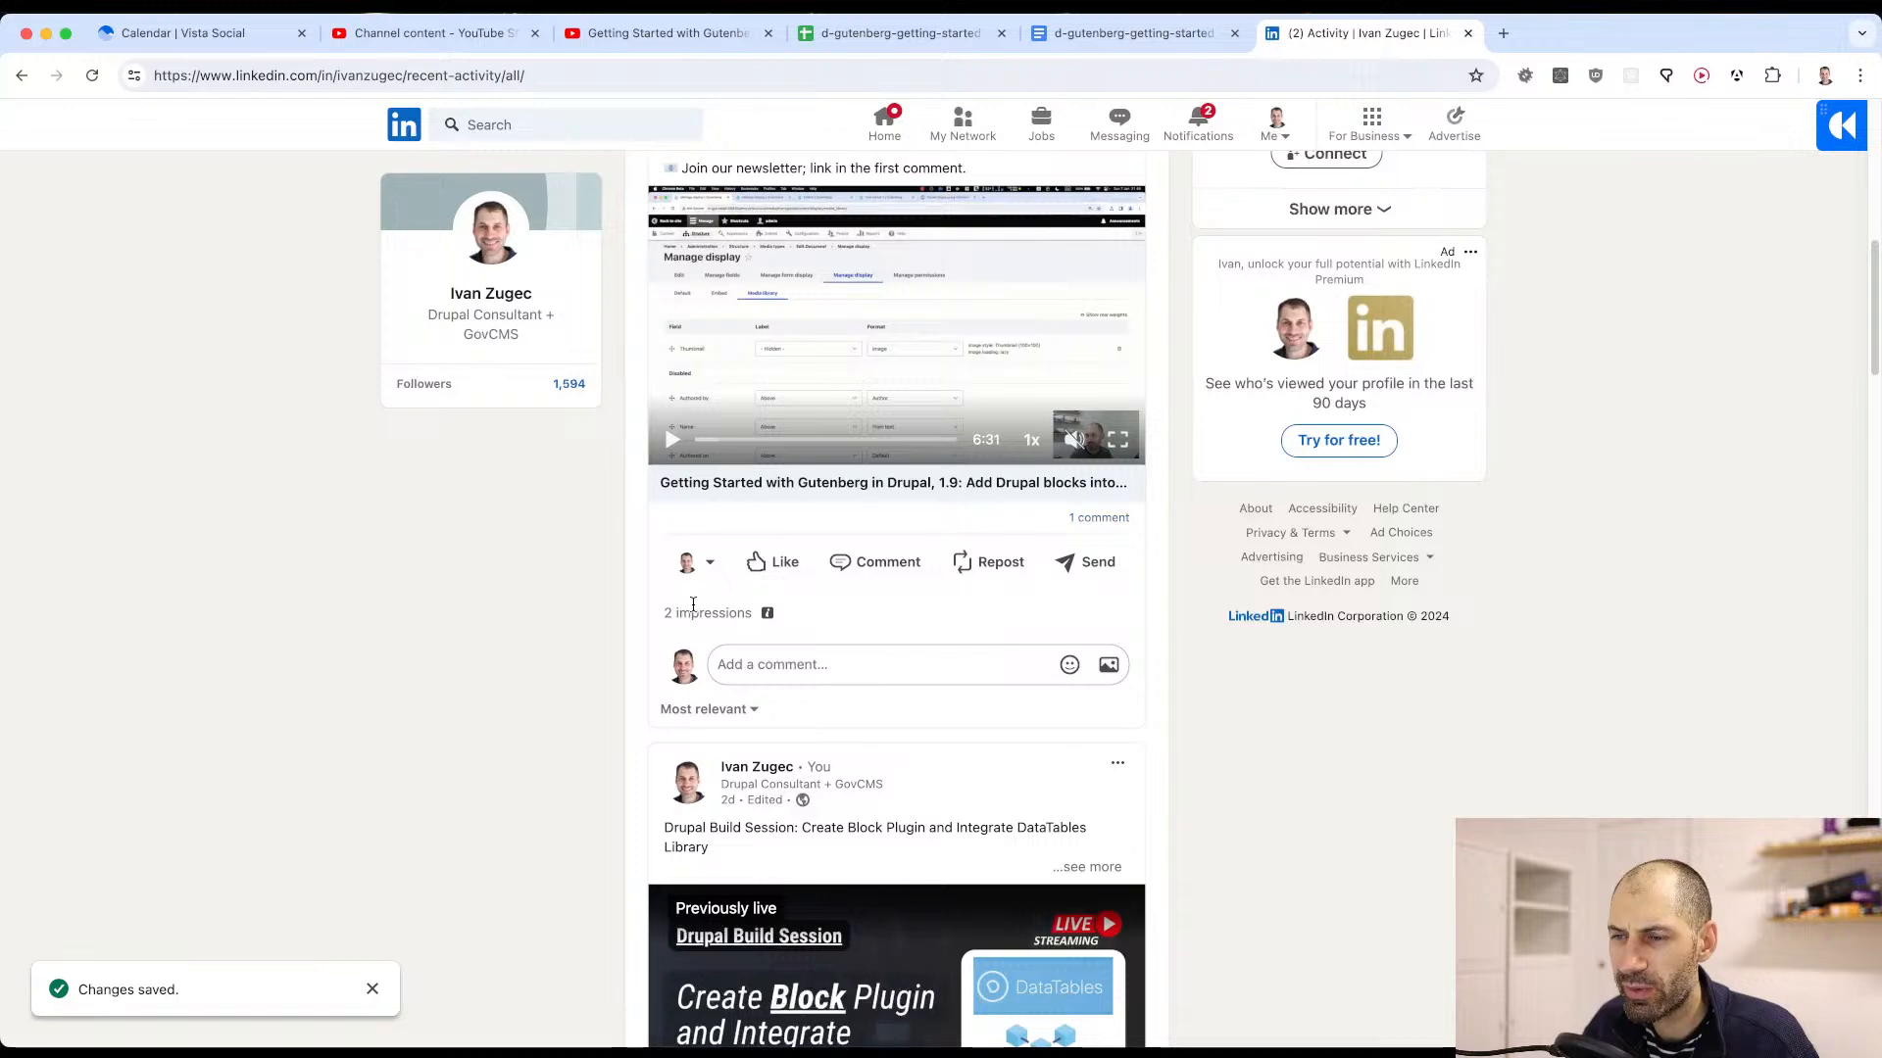
# Step: Return to the profile page and reopen the full list of posts from its activity section
pyautogui.scroll(10, 684, 539)
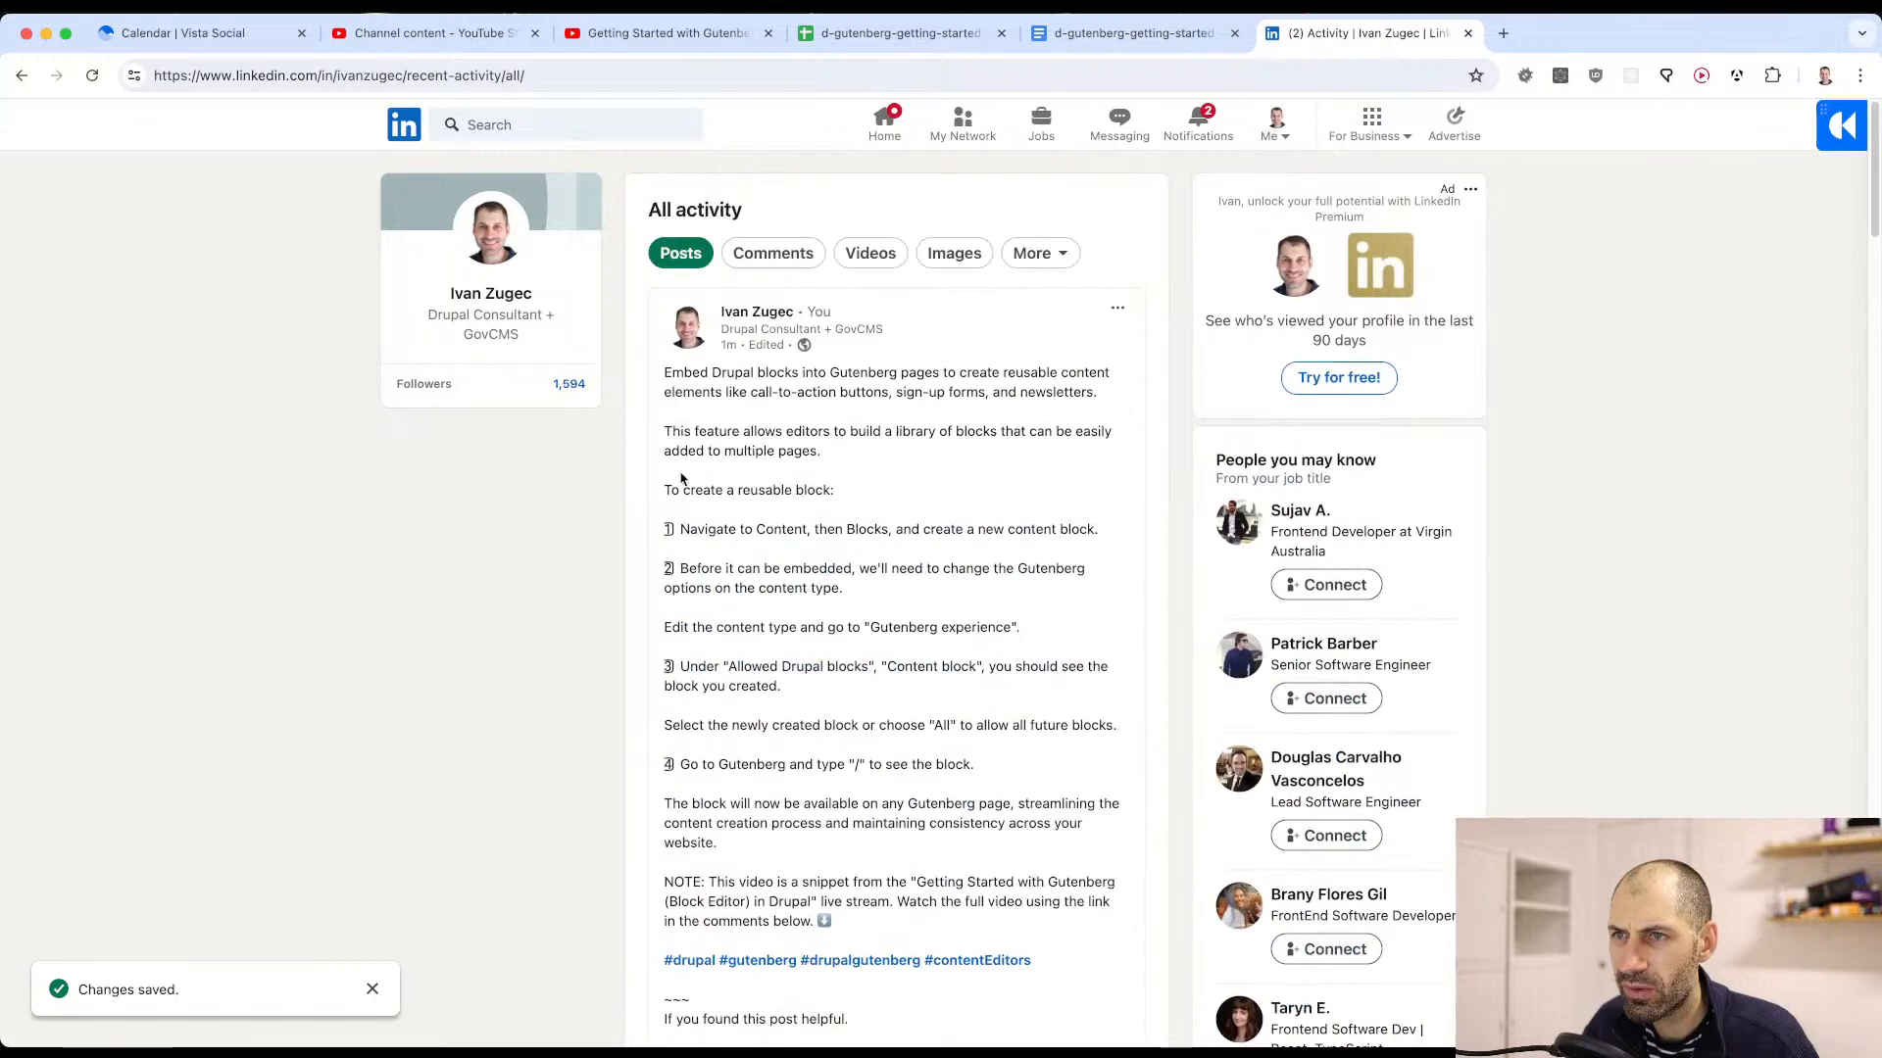
pyautogui.click(769, 253)
pyautogui.click(679, 256)
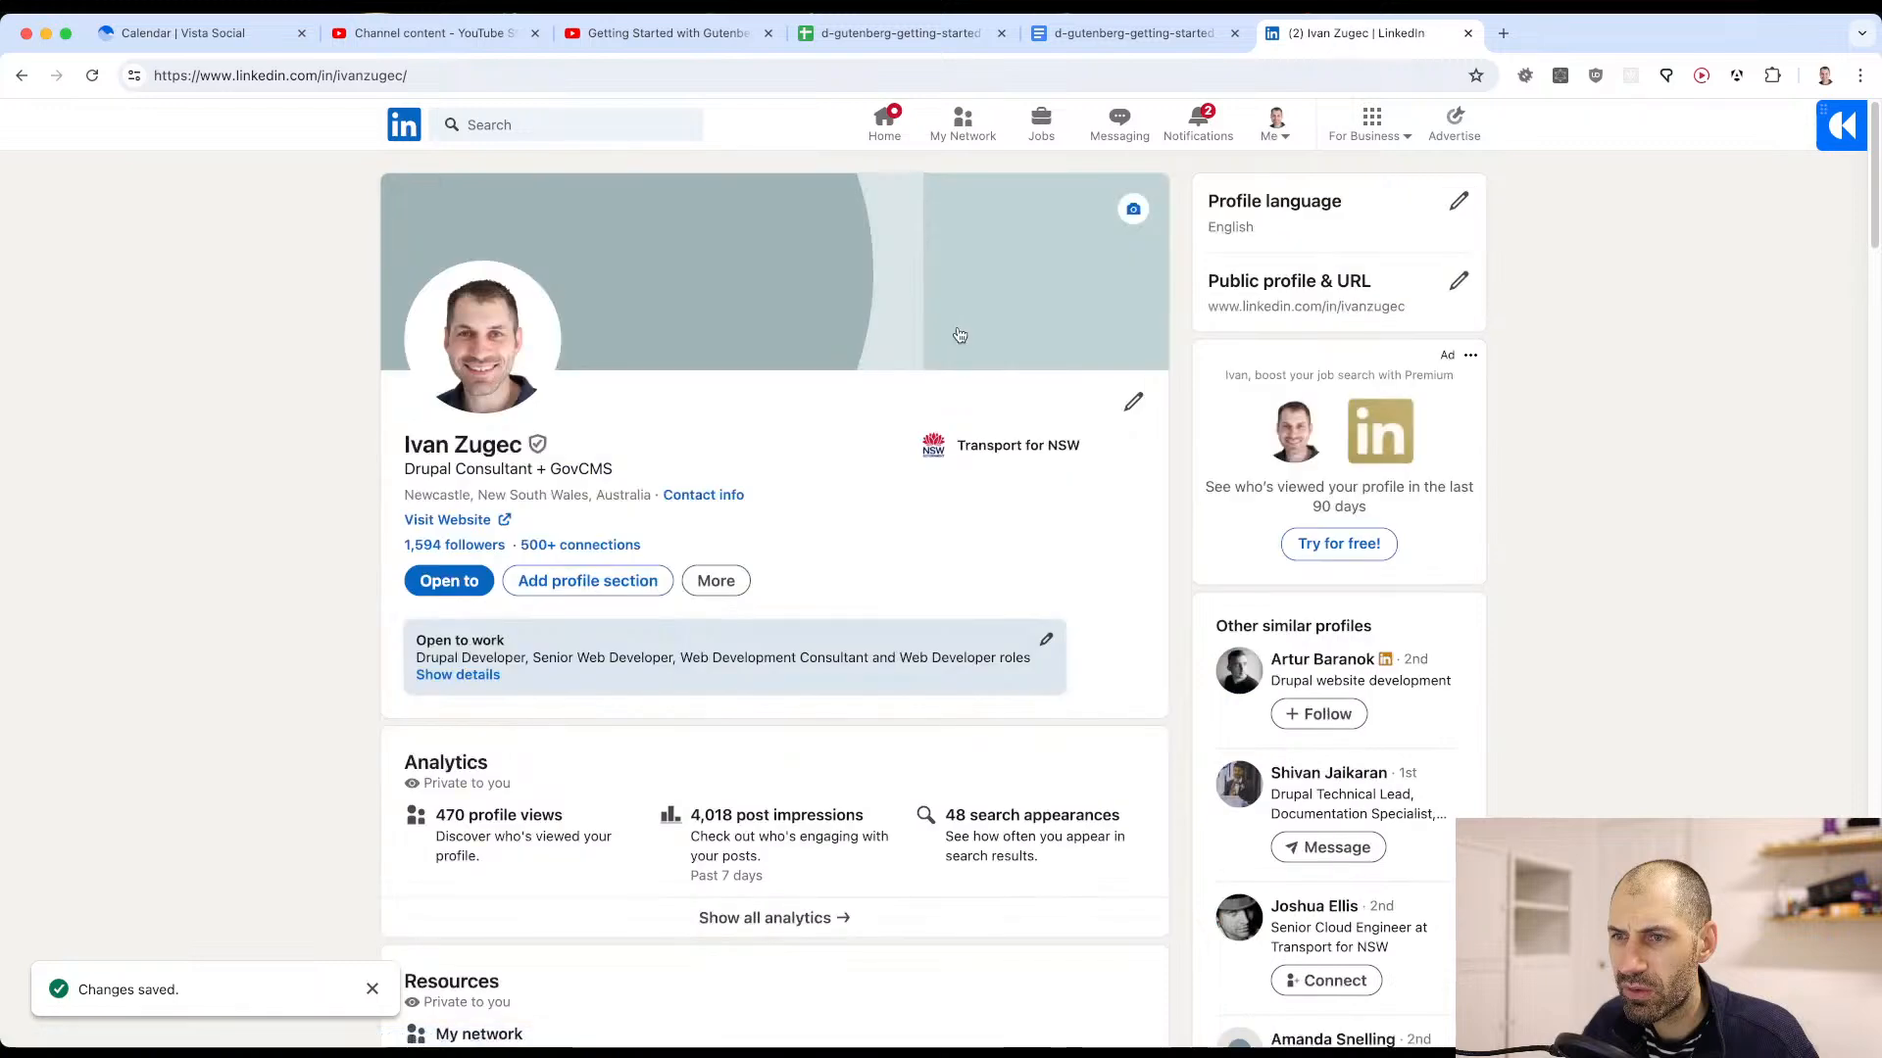
pyautogui.scroll(-15, 790, 525)
pyautogui.scroll(5, 546, 525)
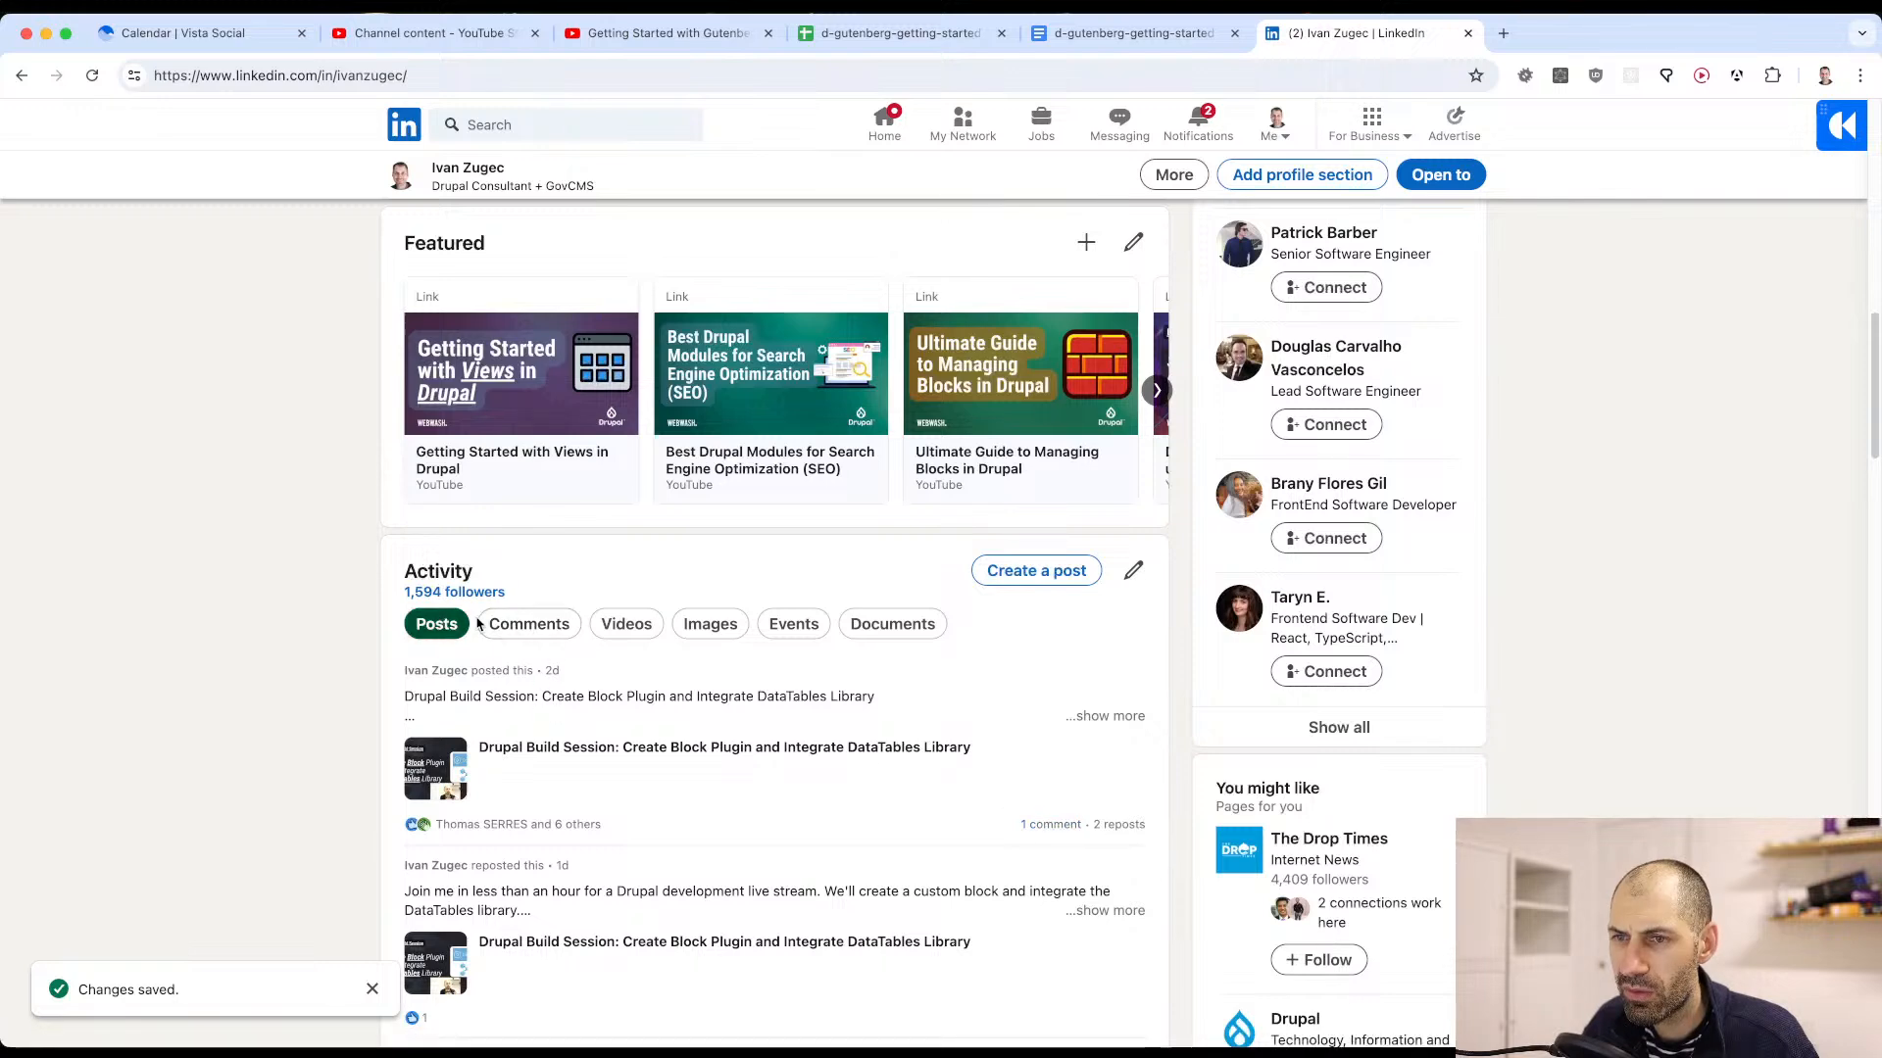
pyautogui.scroll(-5, 567, 686)
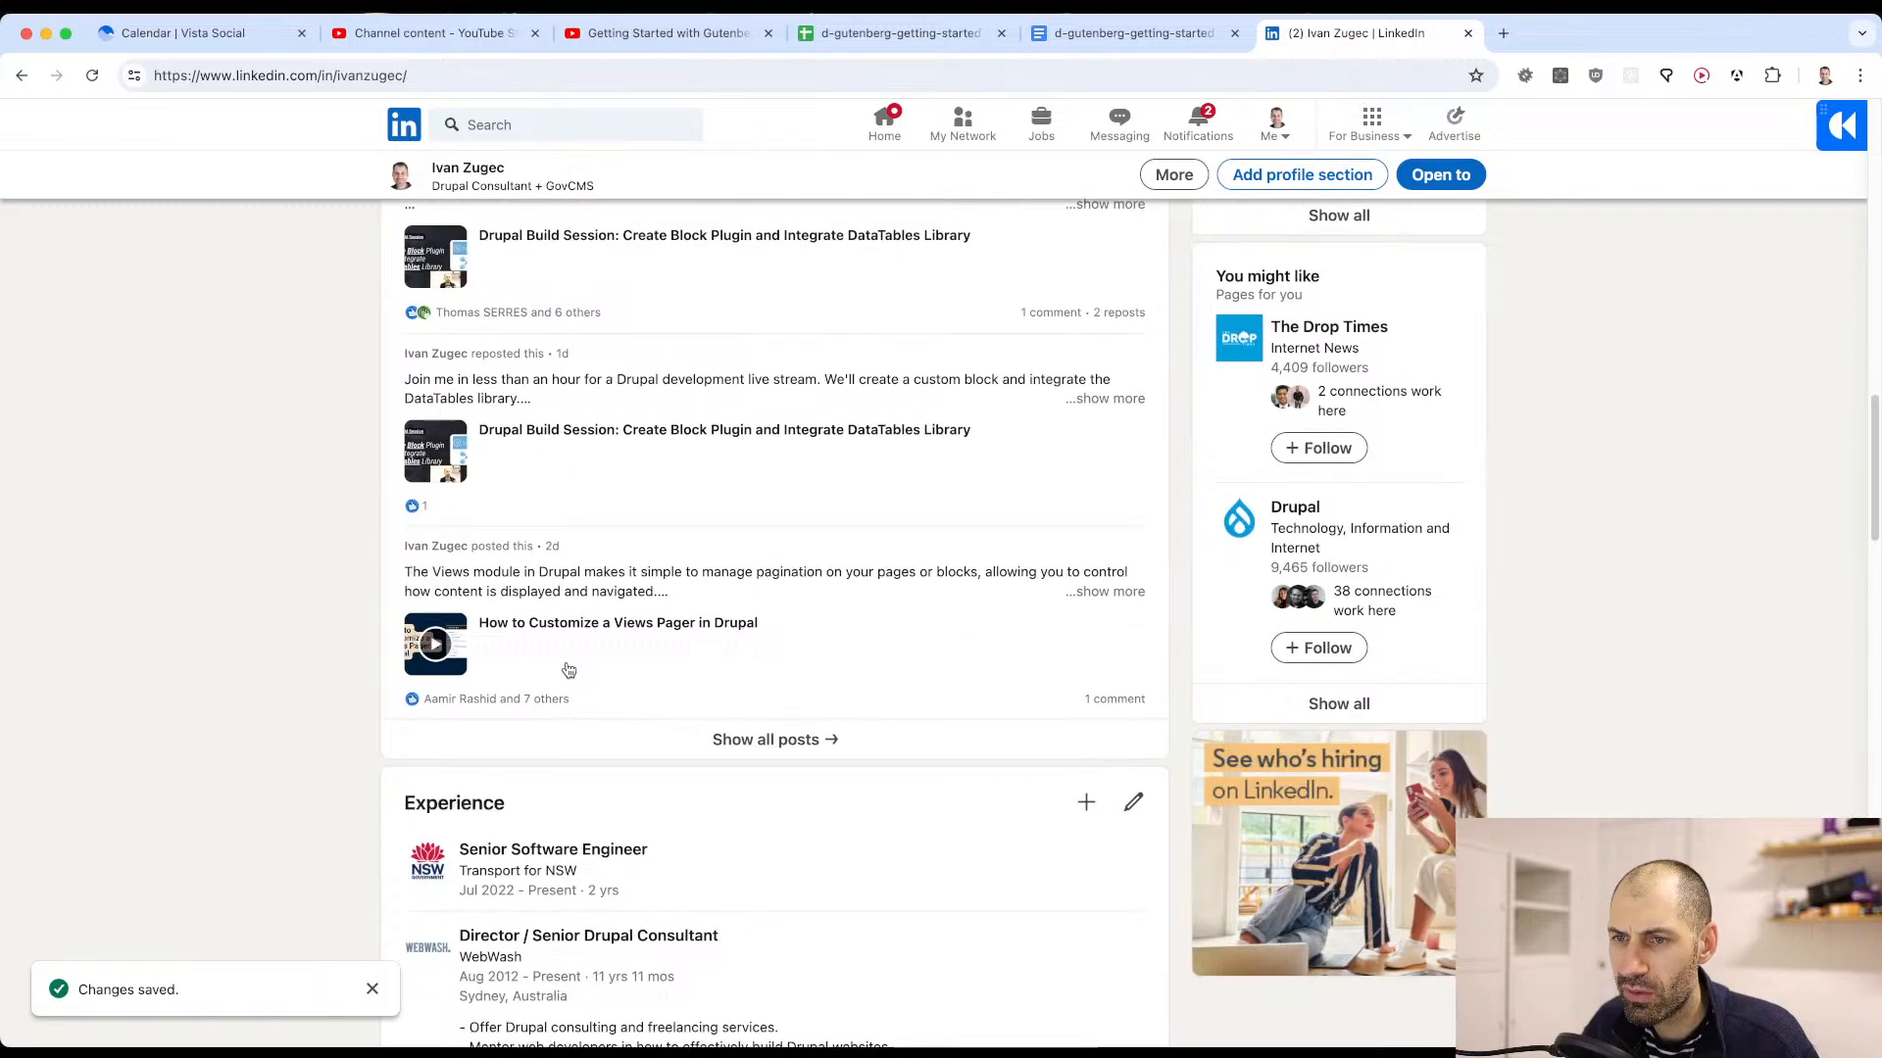
pyautogui.scroll(3, 567, 659)
pyautogui.scroll(-3, 637, 735)
pyautogui.click(702, 779)
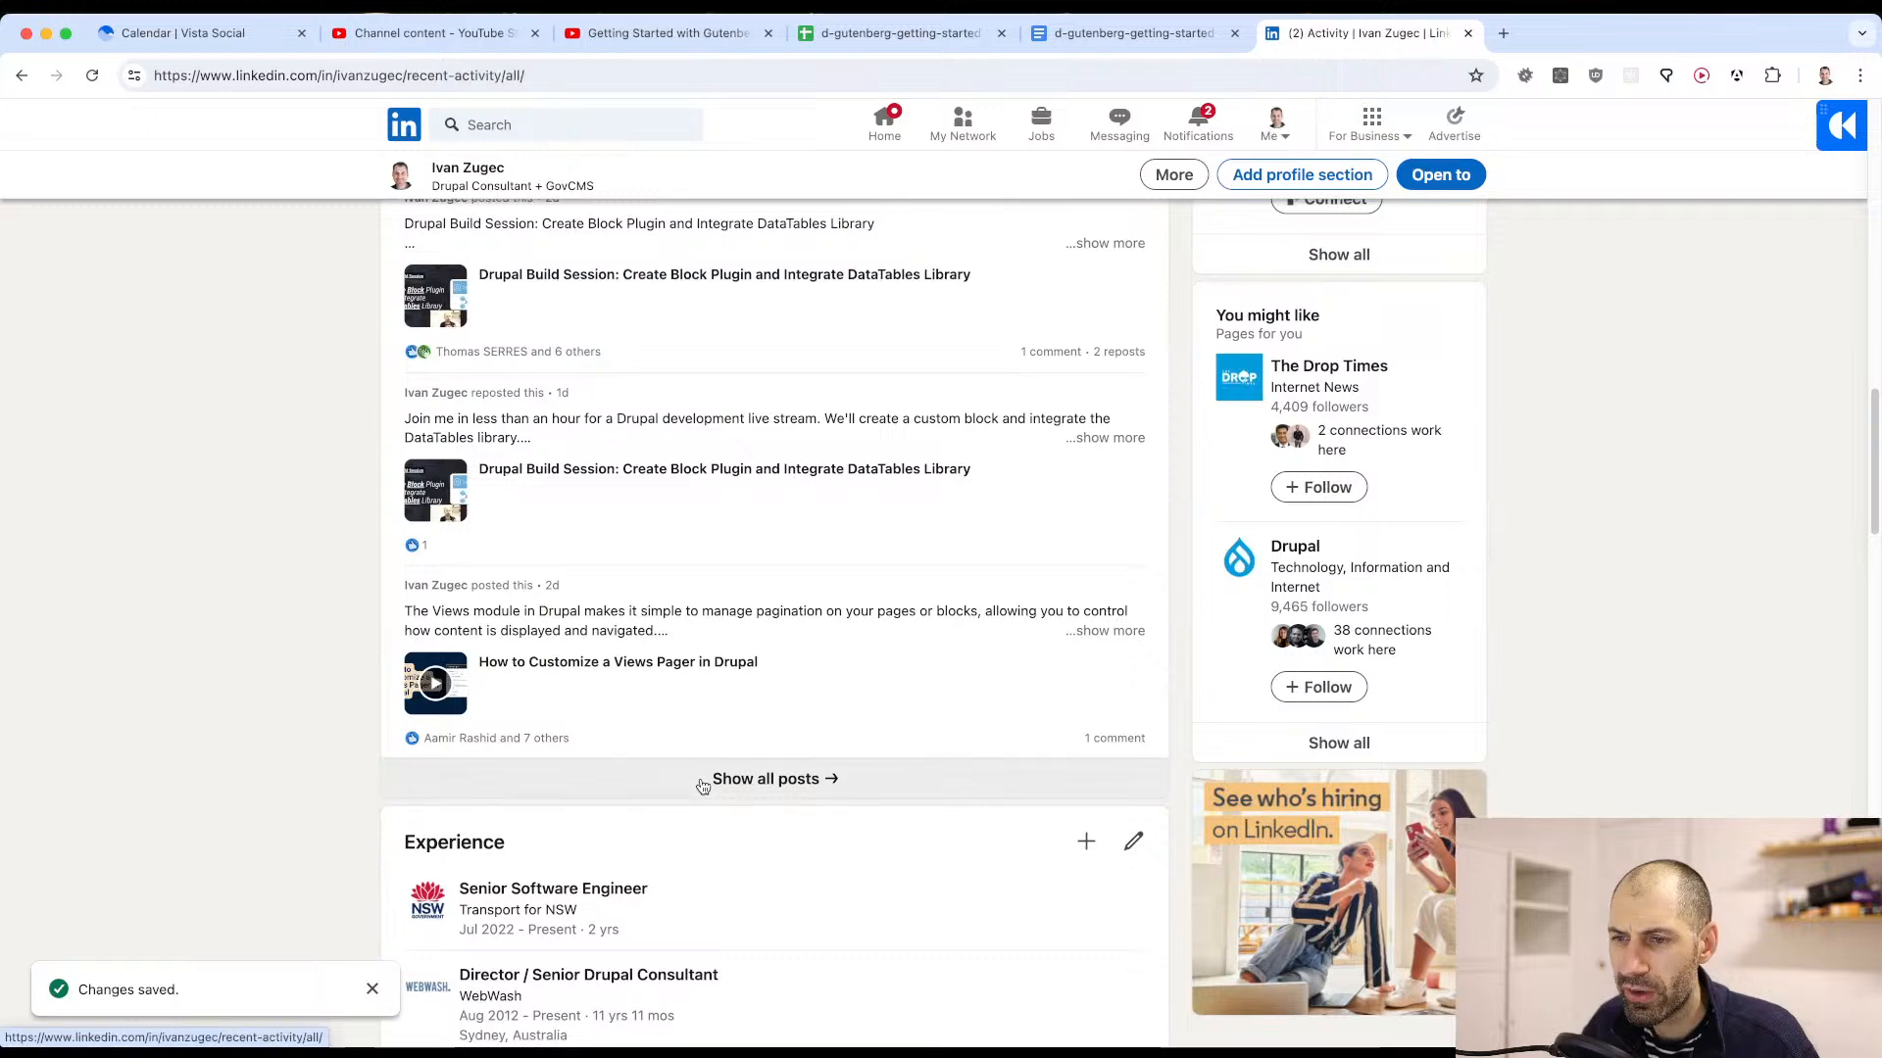
# Step: Show the Gutenberg blocks post's comment and expand it to check the YouTube and newsletter links
pyautogui.scroll(-3, 509, 698)
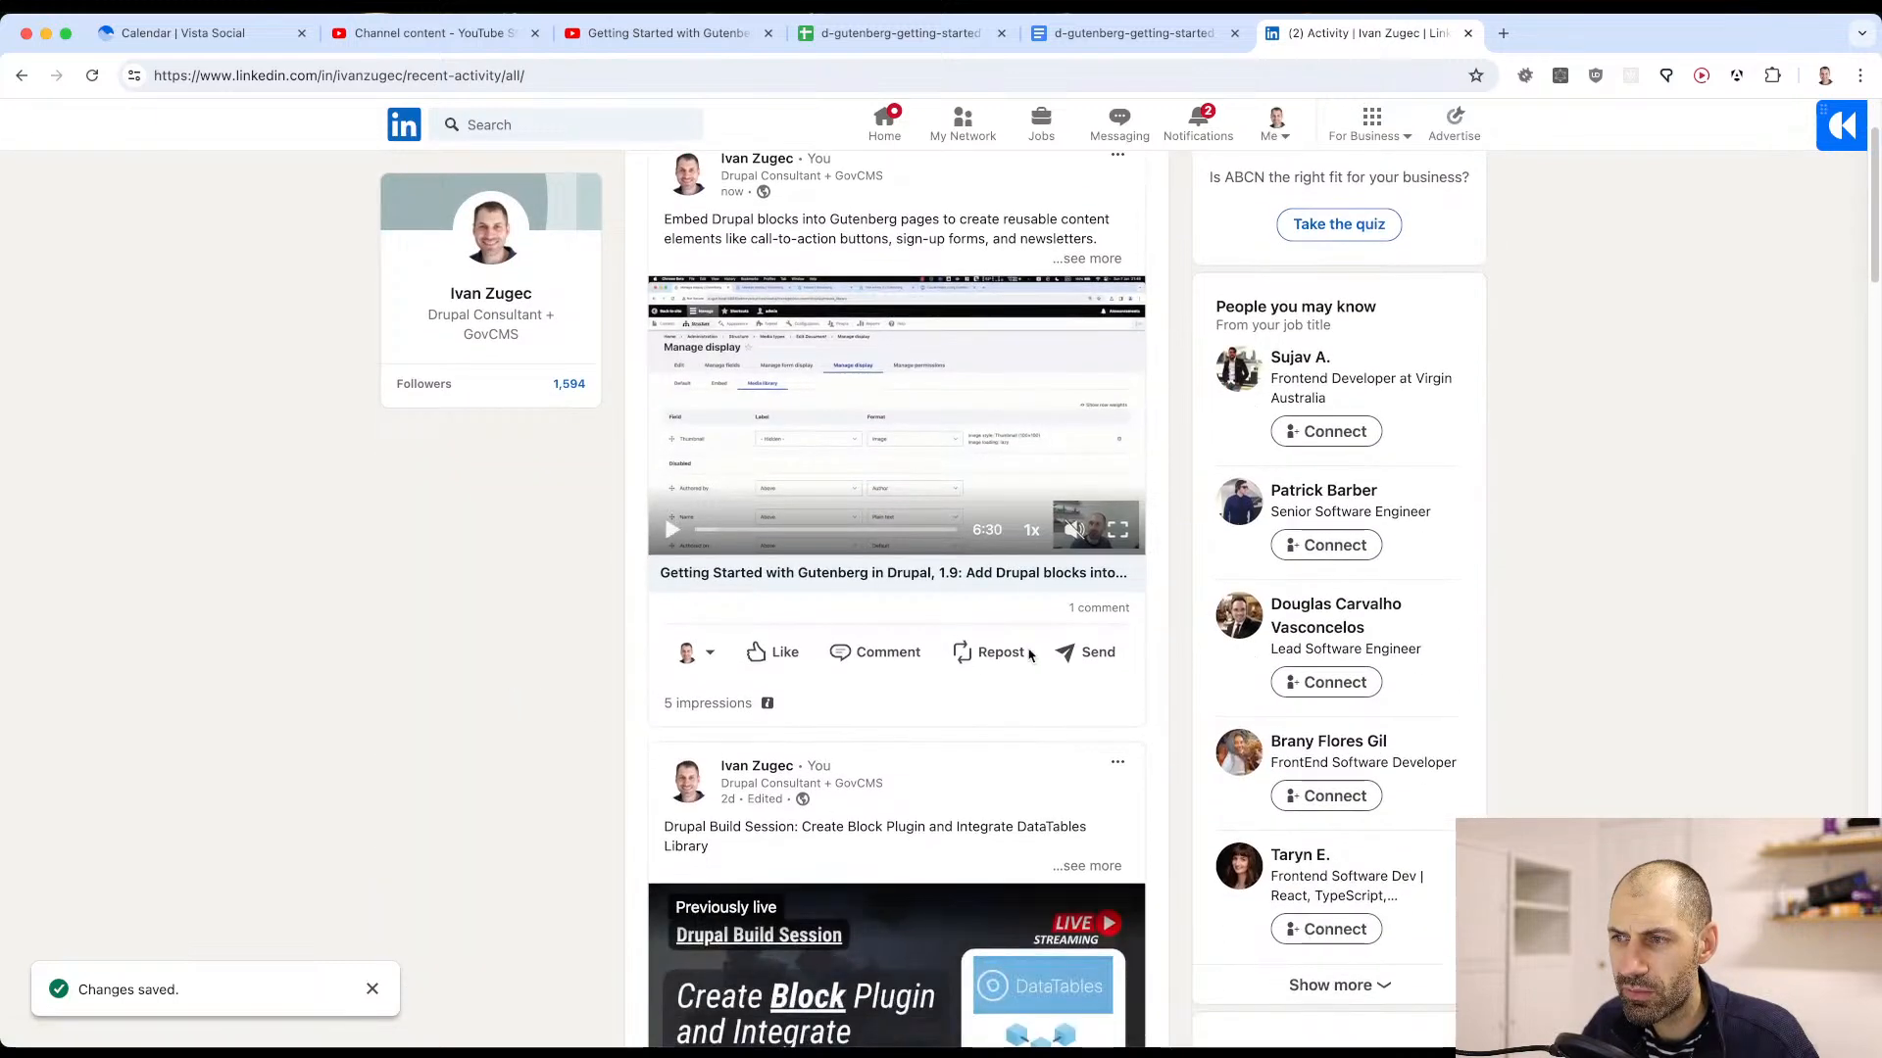
pyautogui.click(1132, 605)
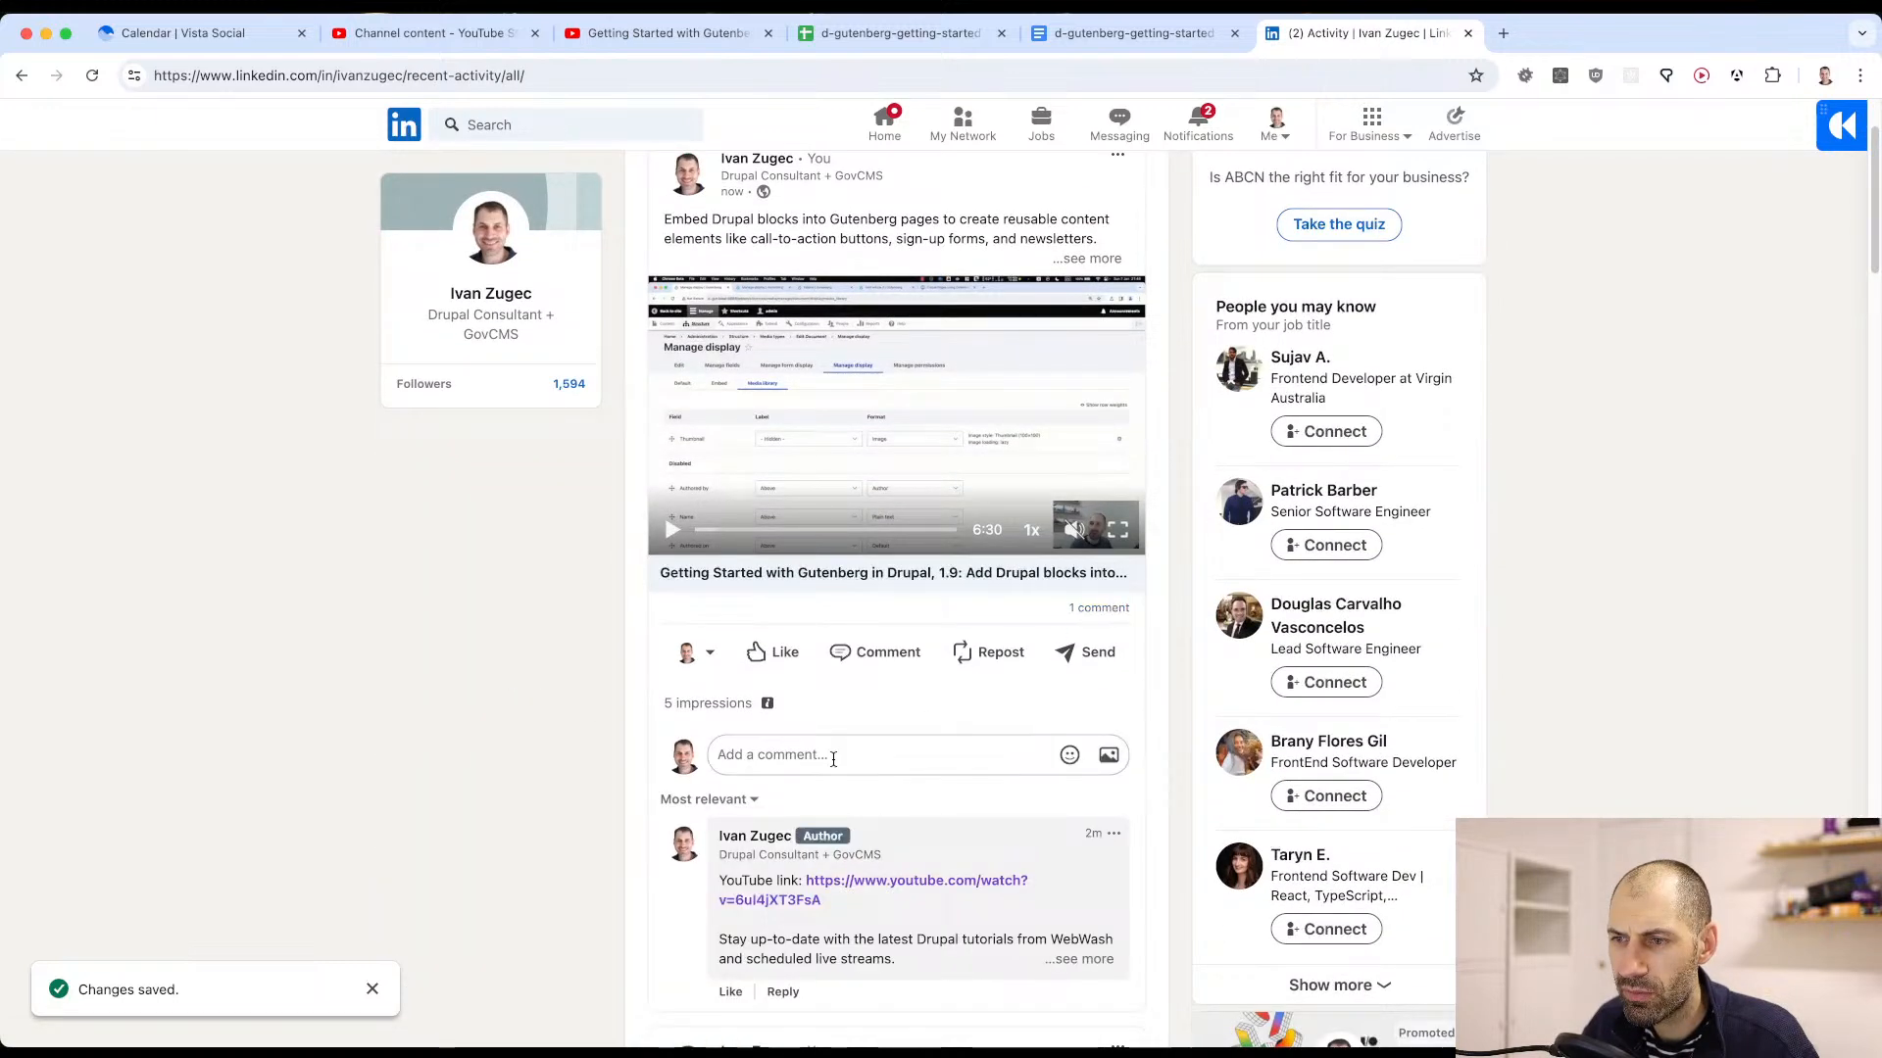
pyautogui.scroll(-3, 834, 770)
pyautogui.scroll(-1, 834, 769)
pyautogui.click(1078, 734)
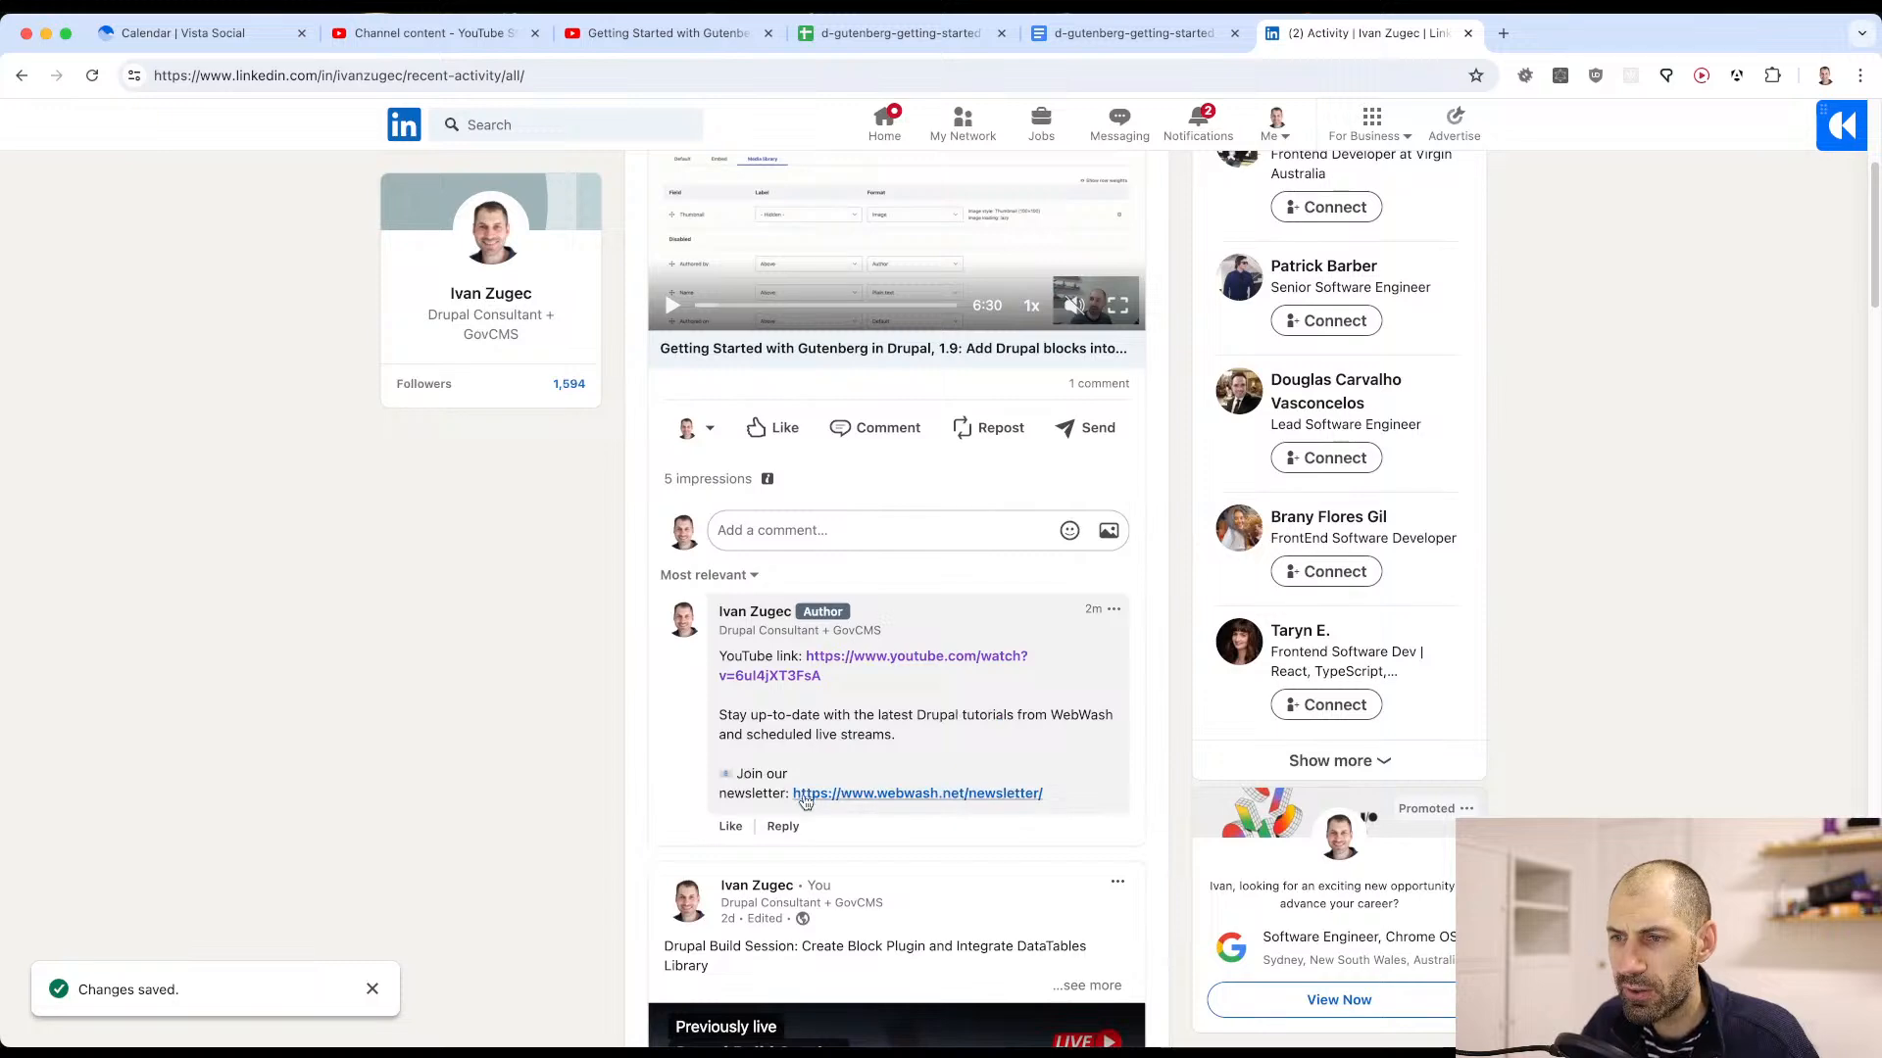
pyautogui.scroll(1, 745, 196)
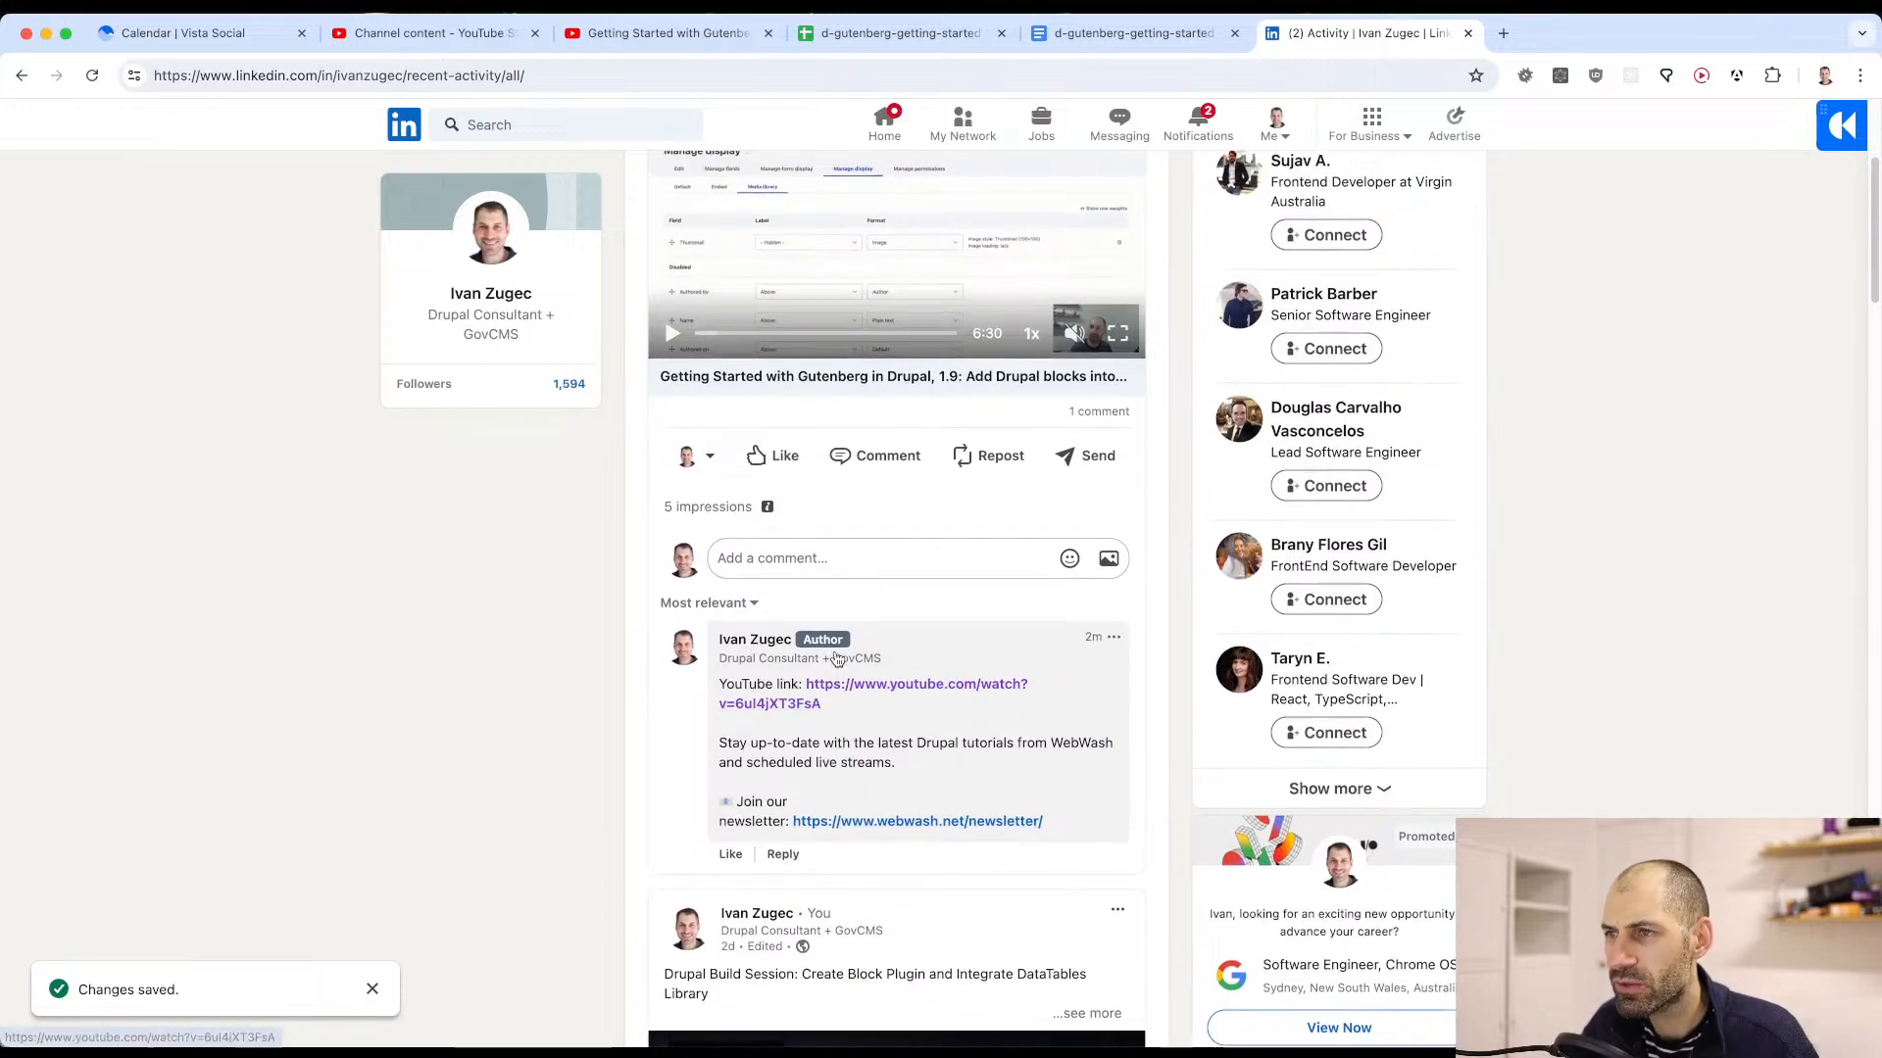
# Step: Look in on the YouTube tabs, return to the Vista Social post draft, and recheck its YouTube playlist selection
pyautogui.click(666, 33)
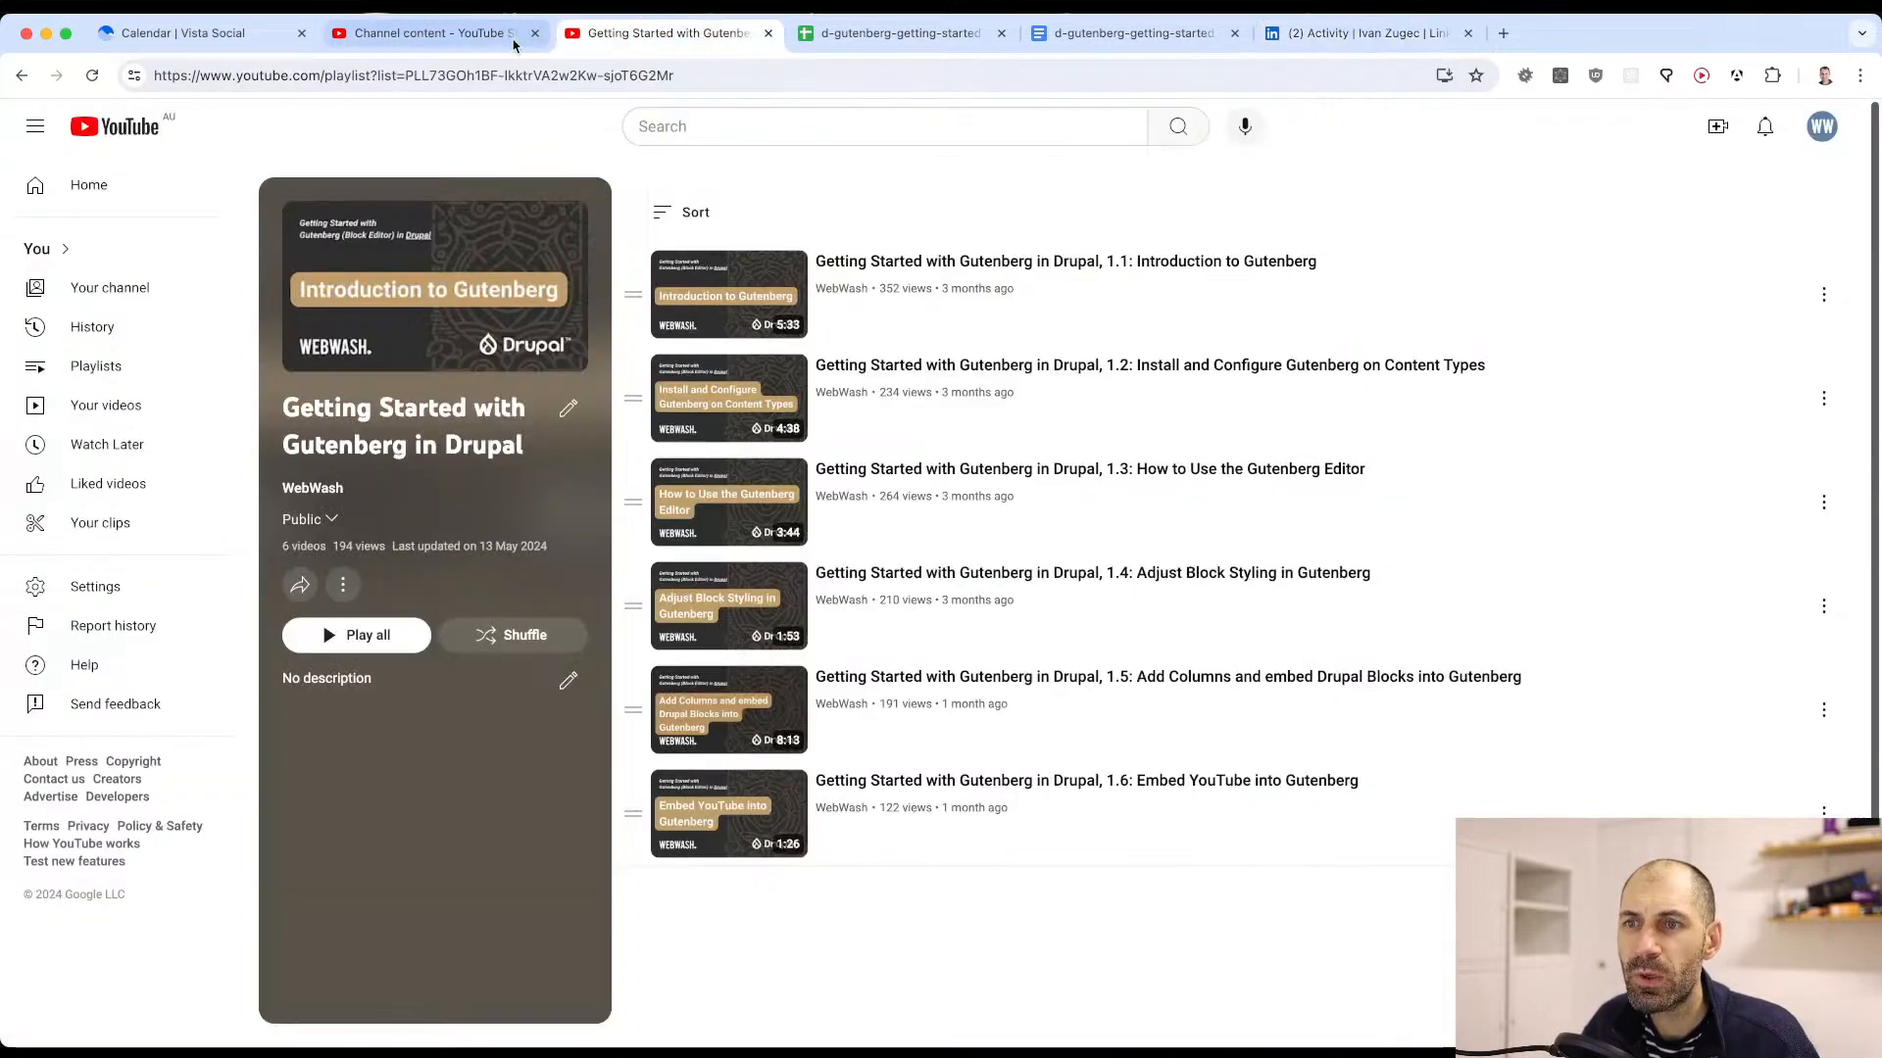
pyautogui.click(463, 34)
pyautogui.click(216, 37)
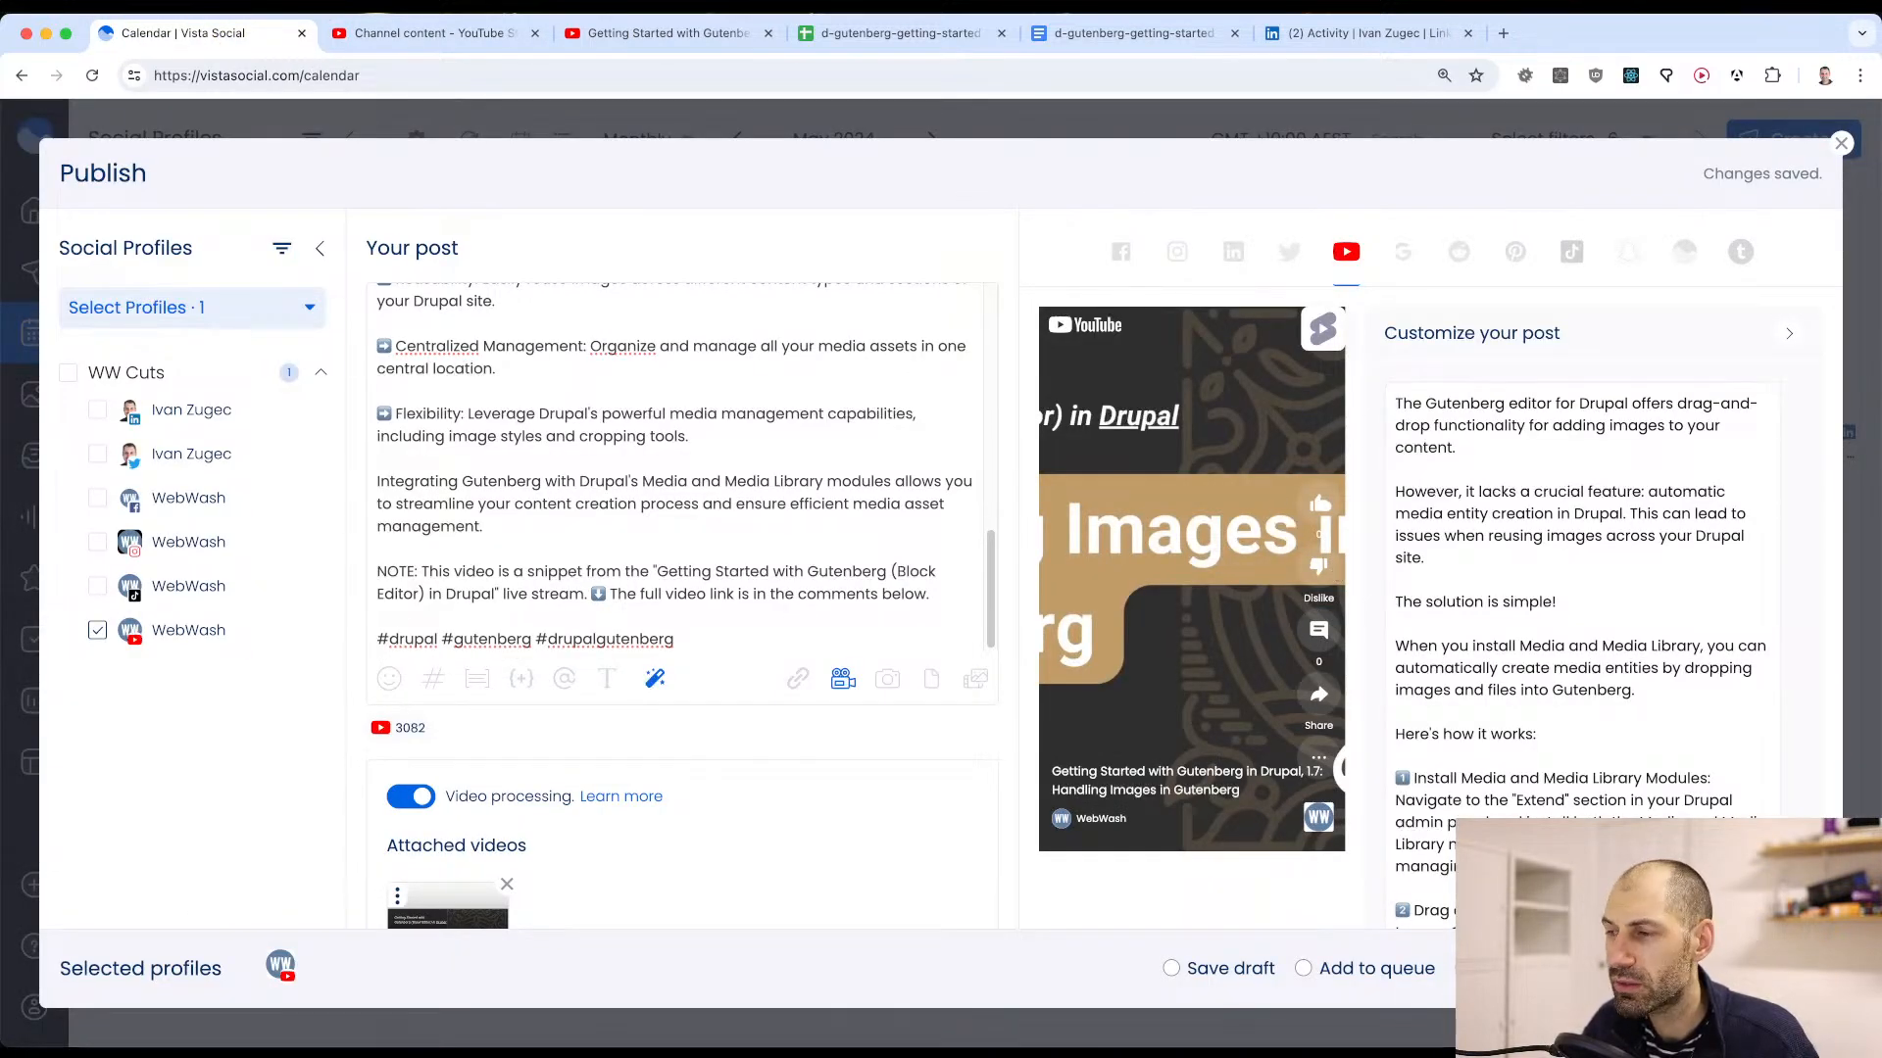
pyautogui.scroll(-10, 1576, 762)
pyautogui.click(1576, 760)
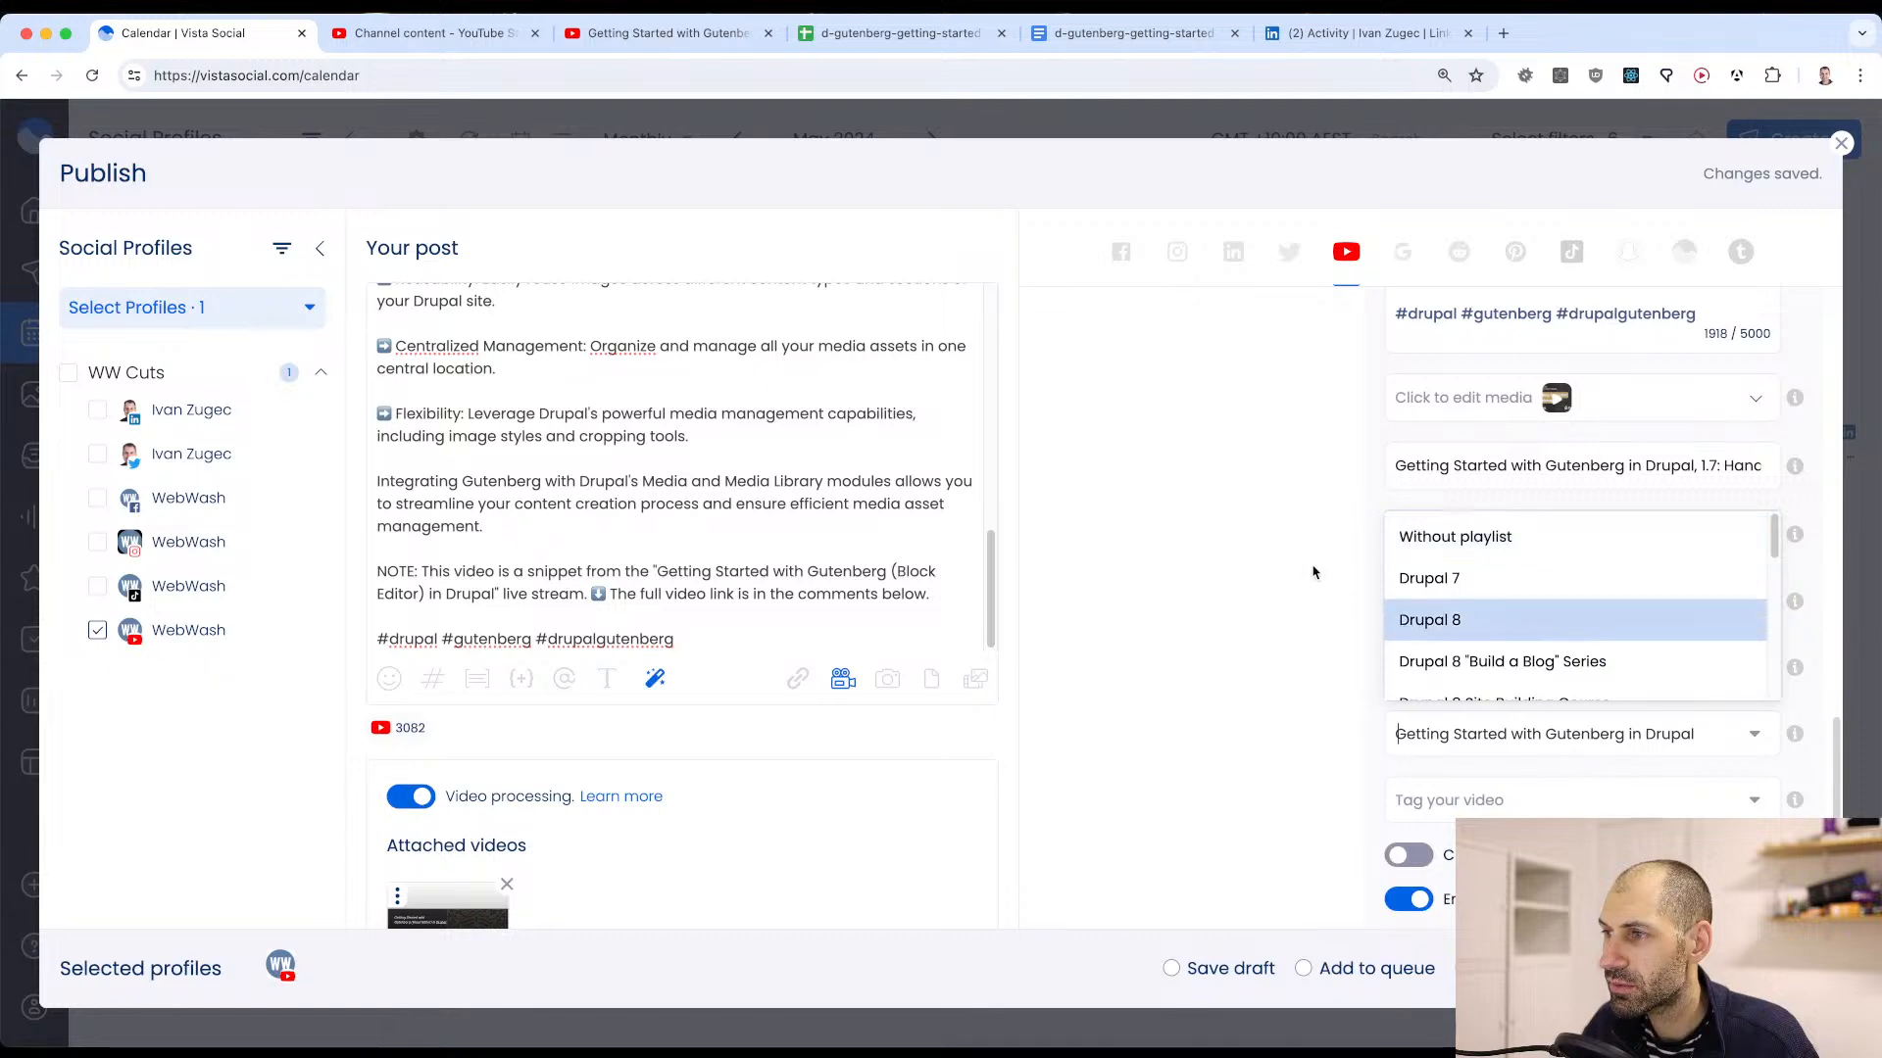
pyautogui.click(1234, 585)
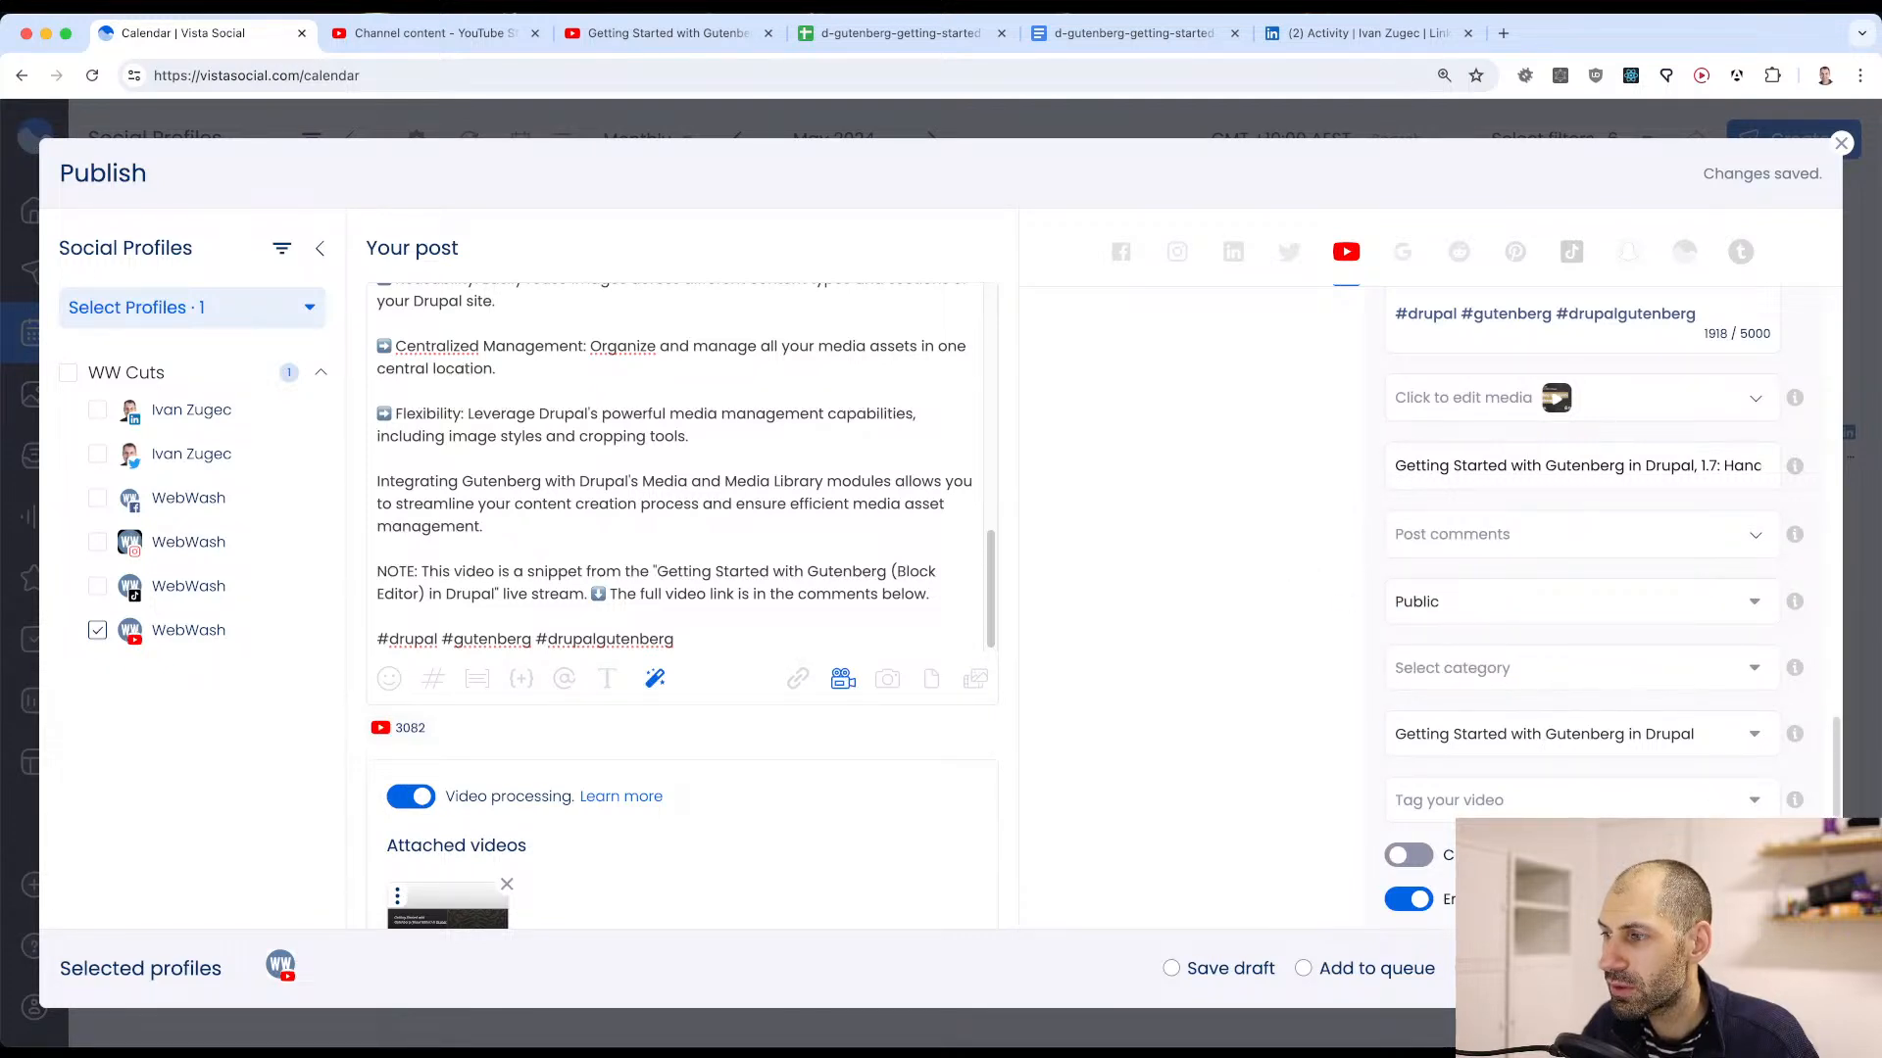
# Step: Set the YouTube post to be published immediately and proceed to the June 2024 calendar preview
pyautogui.click(1647, 968)
pyautogui.click(1779, 969)
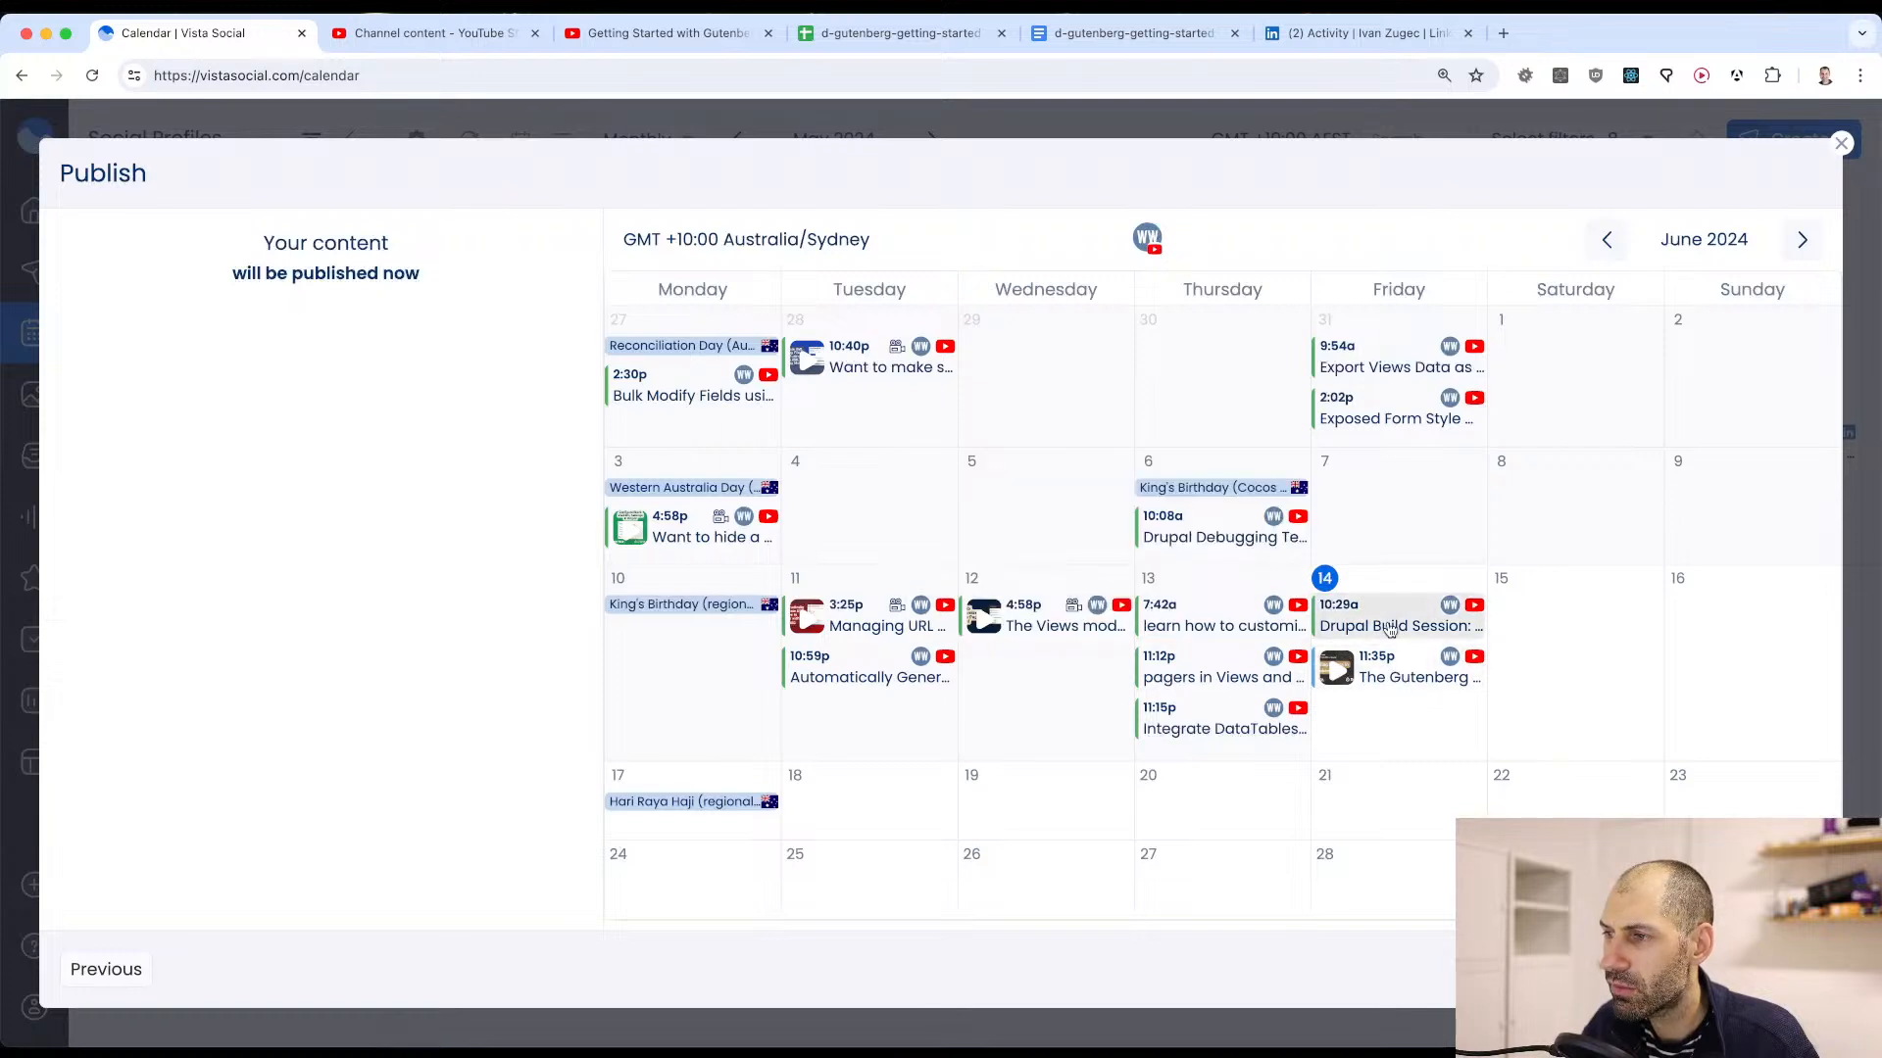
pyautogui.moveTo(1387, 614)
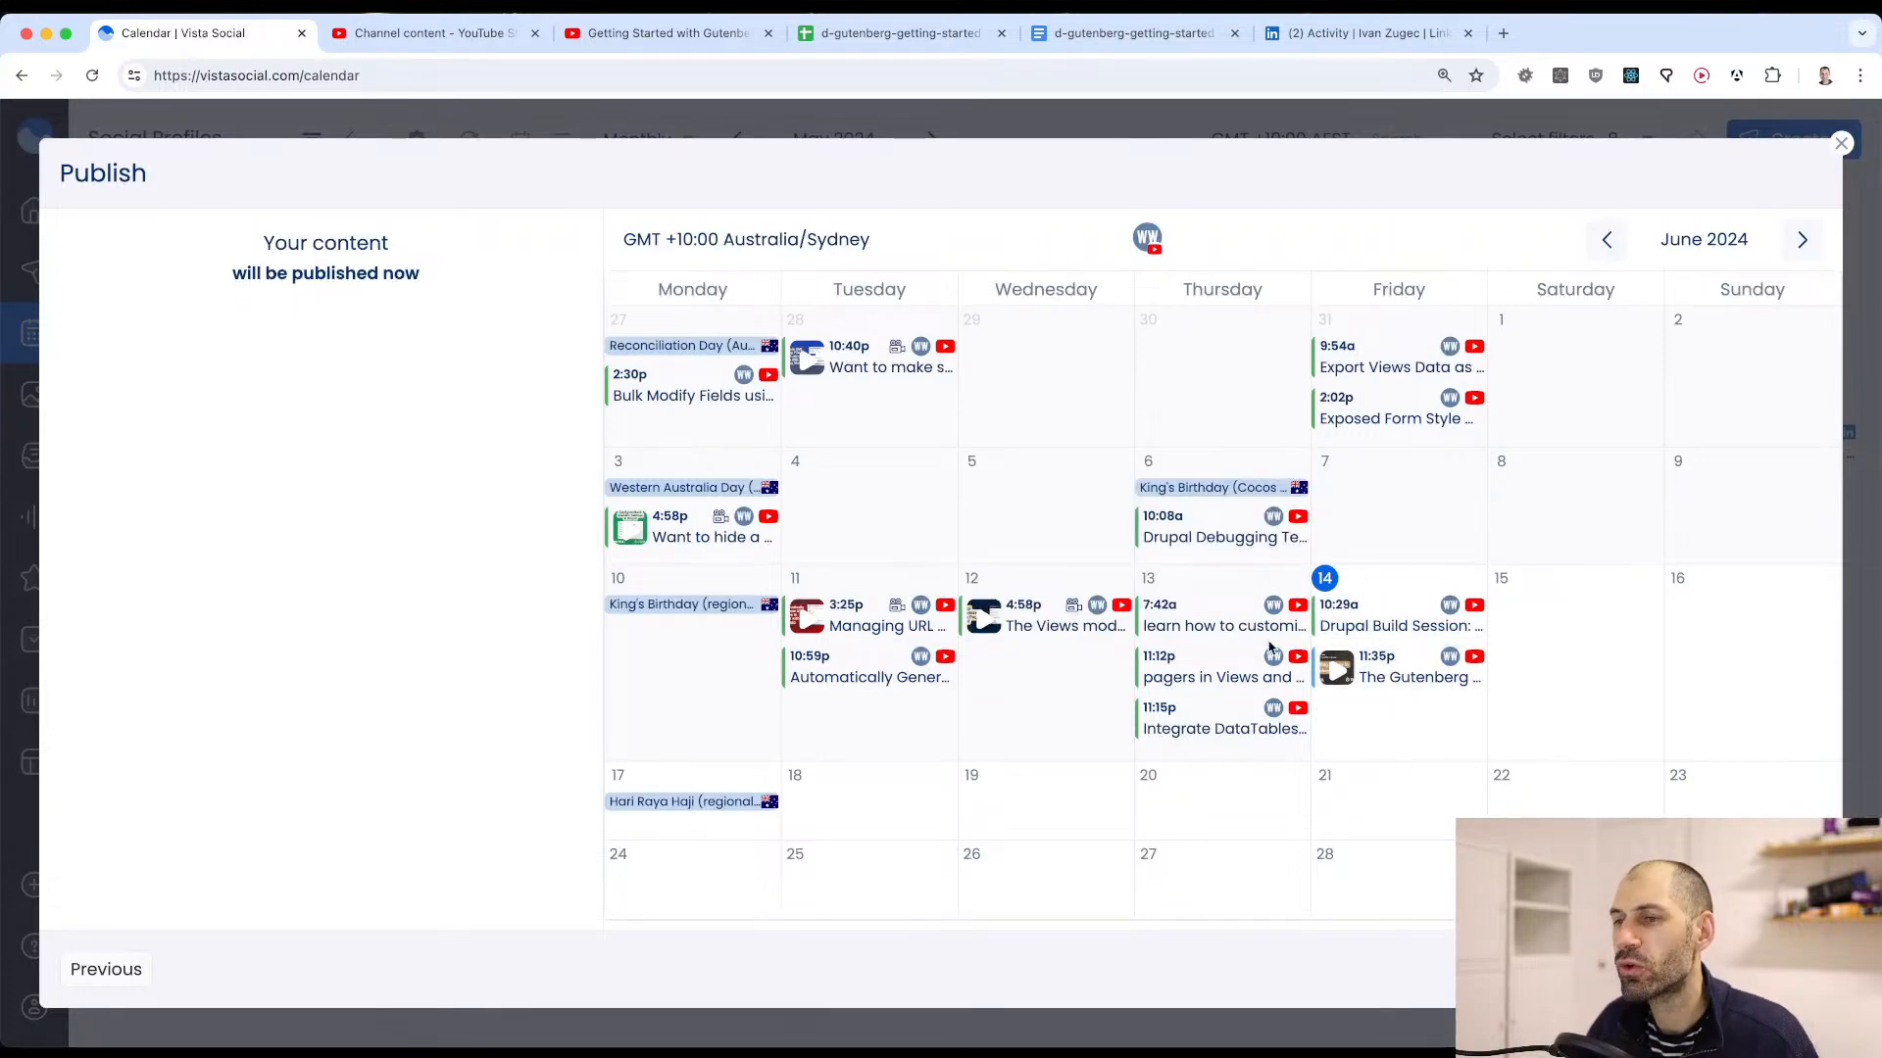
# Step: In the cuts spreadsheet, set the WW: YouTube status of video 1.7, Handling Images in Gutenberg, to Done
pyautogui.click(902, 42)
pyautogui.click(1451, 457)
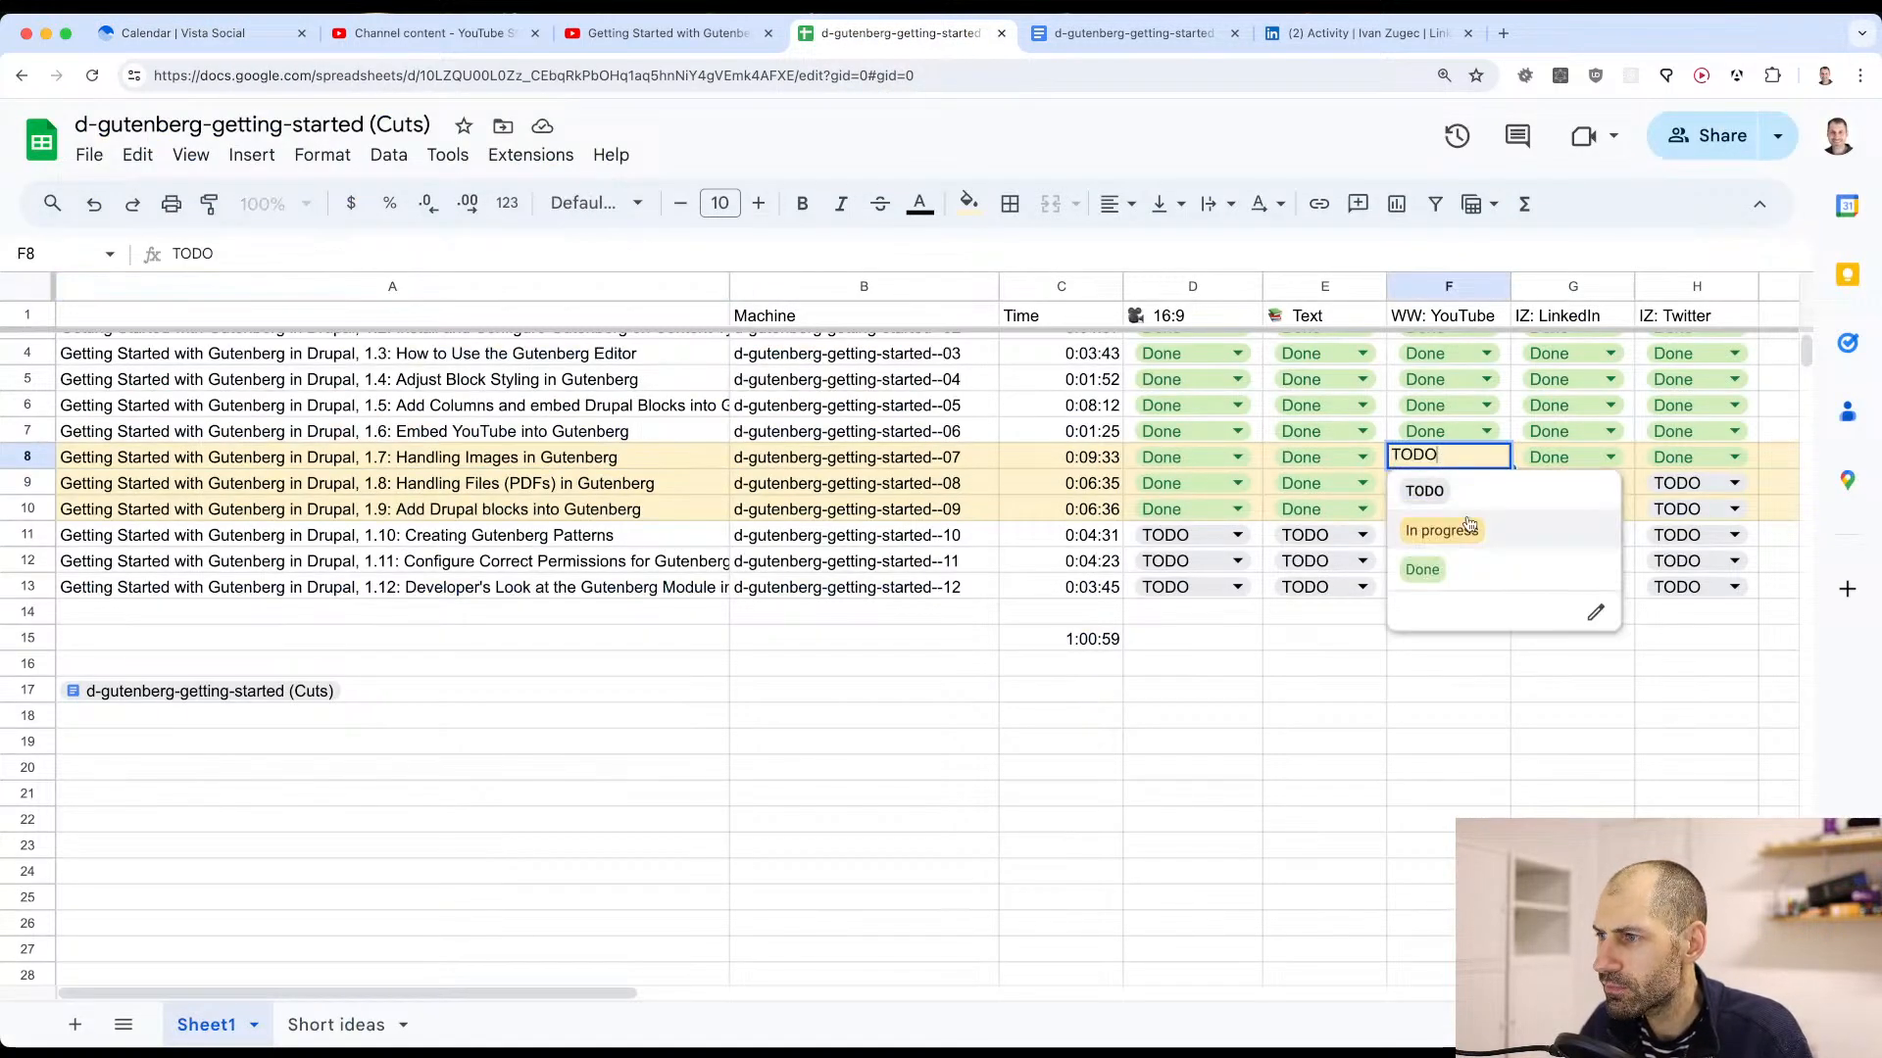
pyautogui.click(1464, 572)
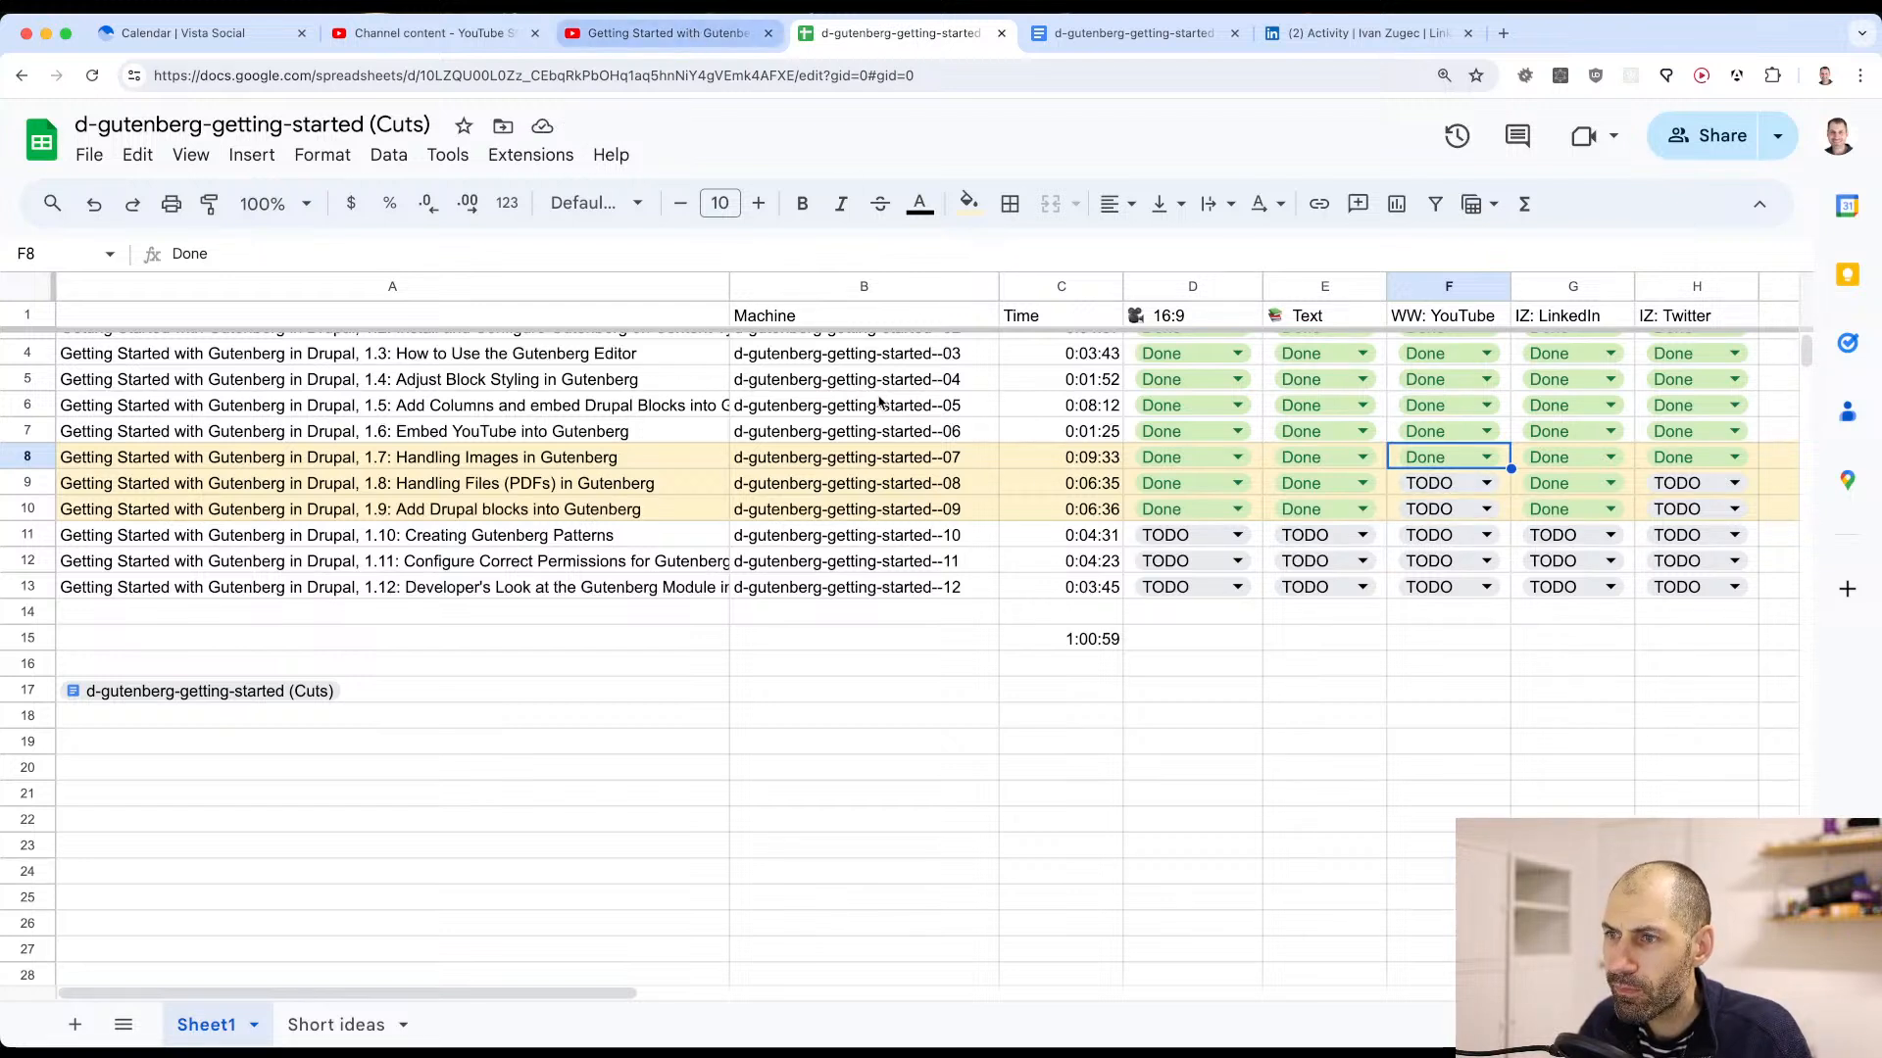
# Step: In the title cell of the Handling Files (PDFs) video, copy the prefix "Getting Started with Gutenberg in Drupal, 1.8"
pyautogui.doubleClick(389, 484)
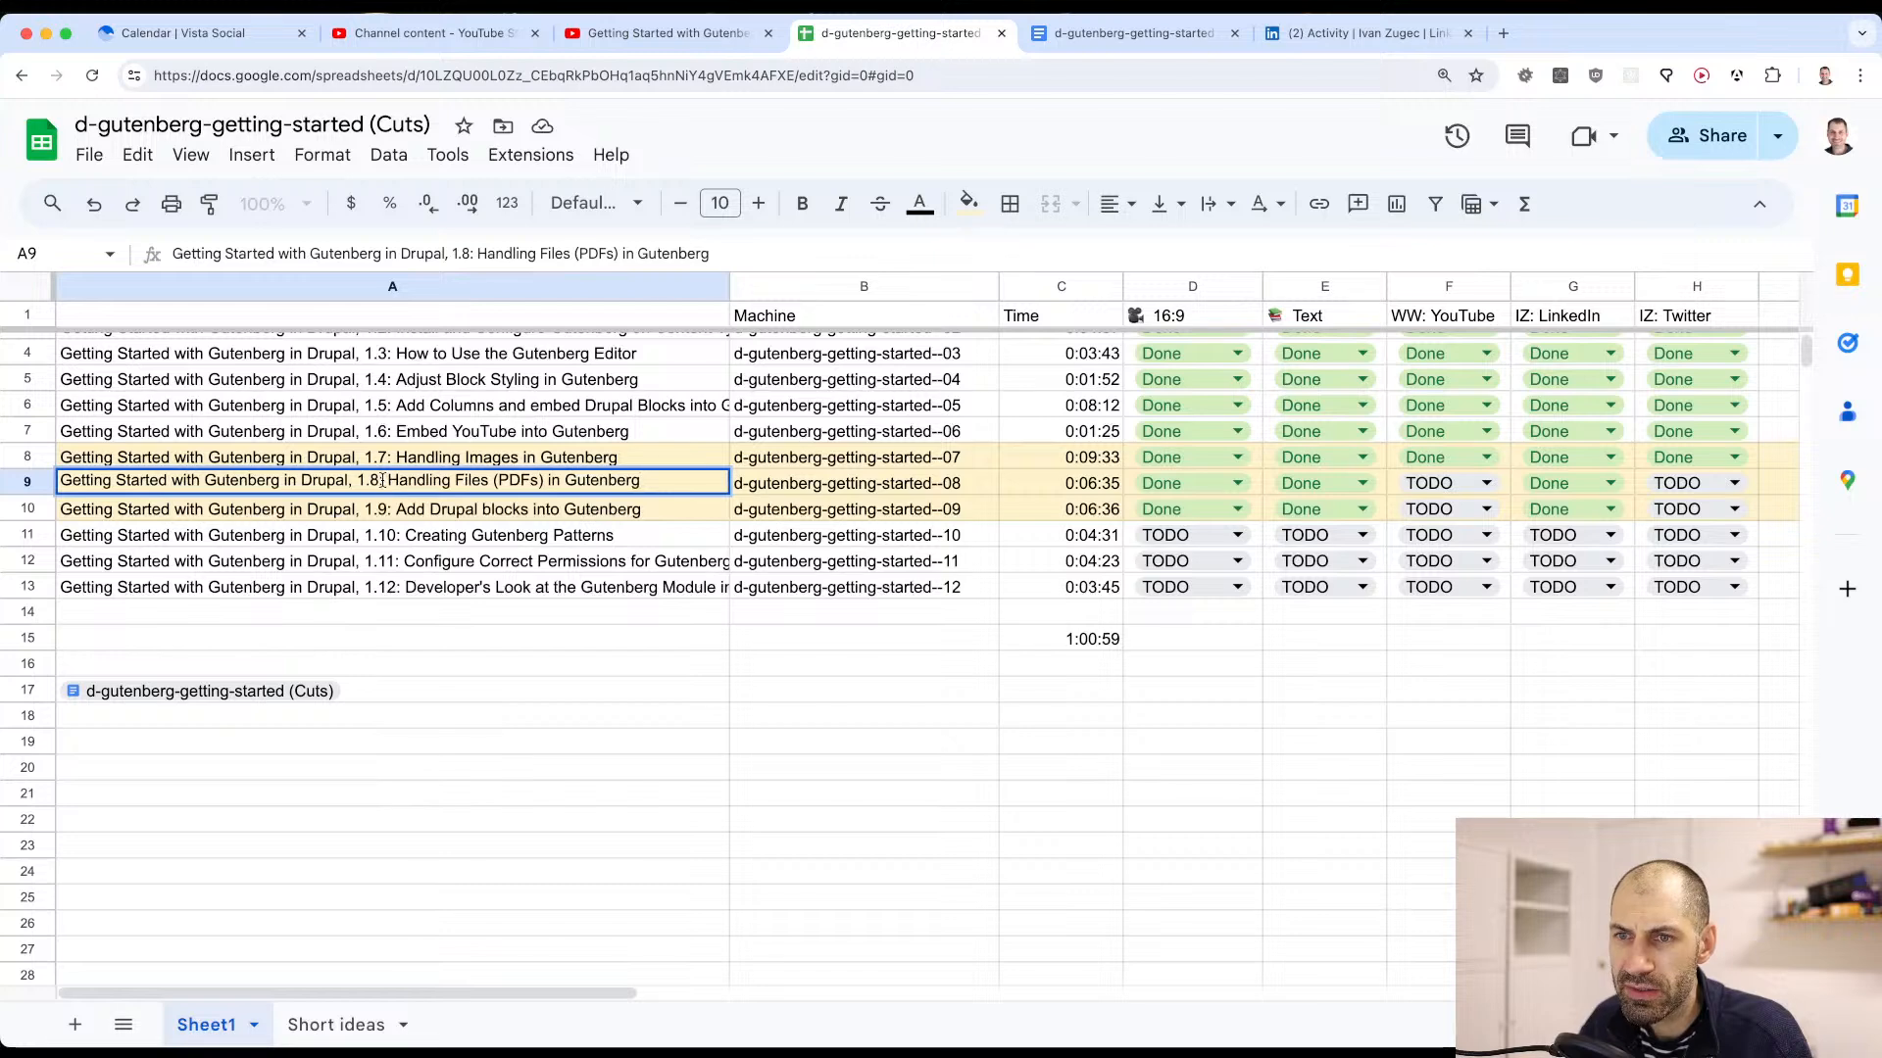
pyautogui.moveTo(379, 482); pyautogui.dragTo(57, 481)
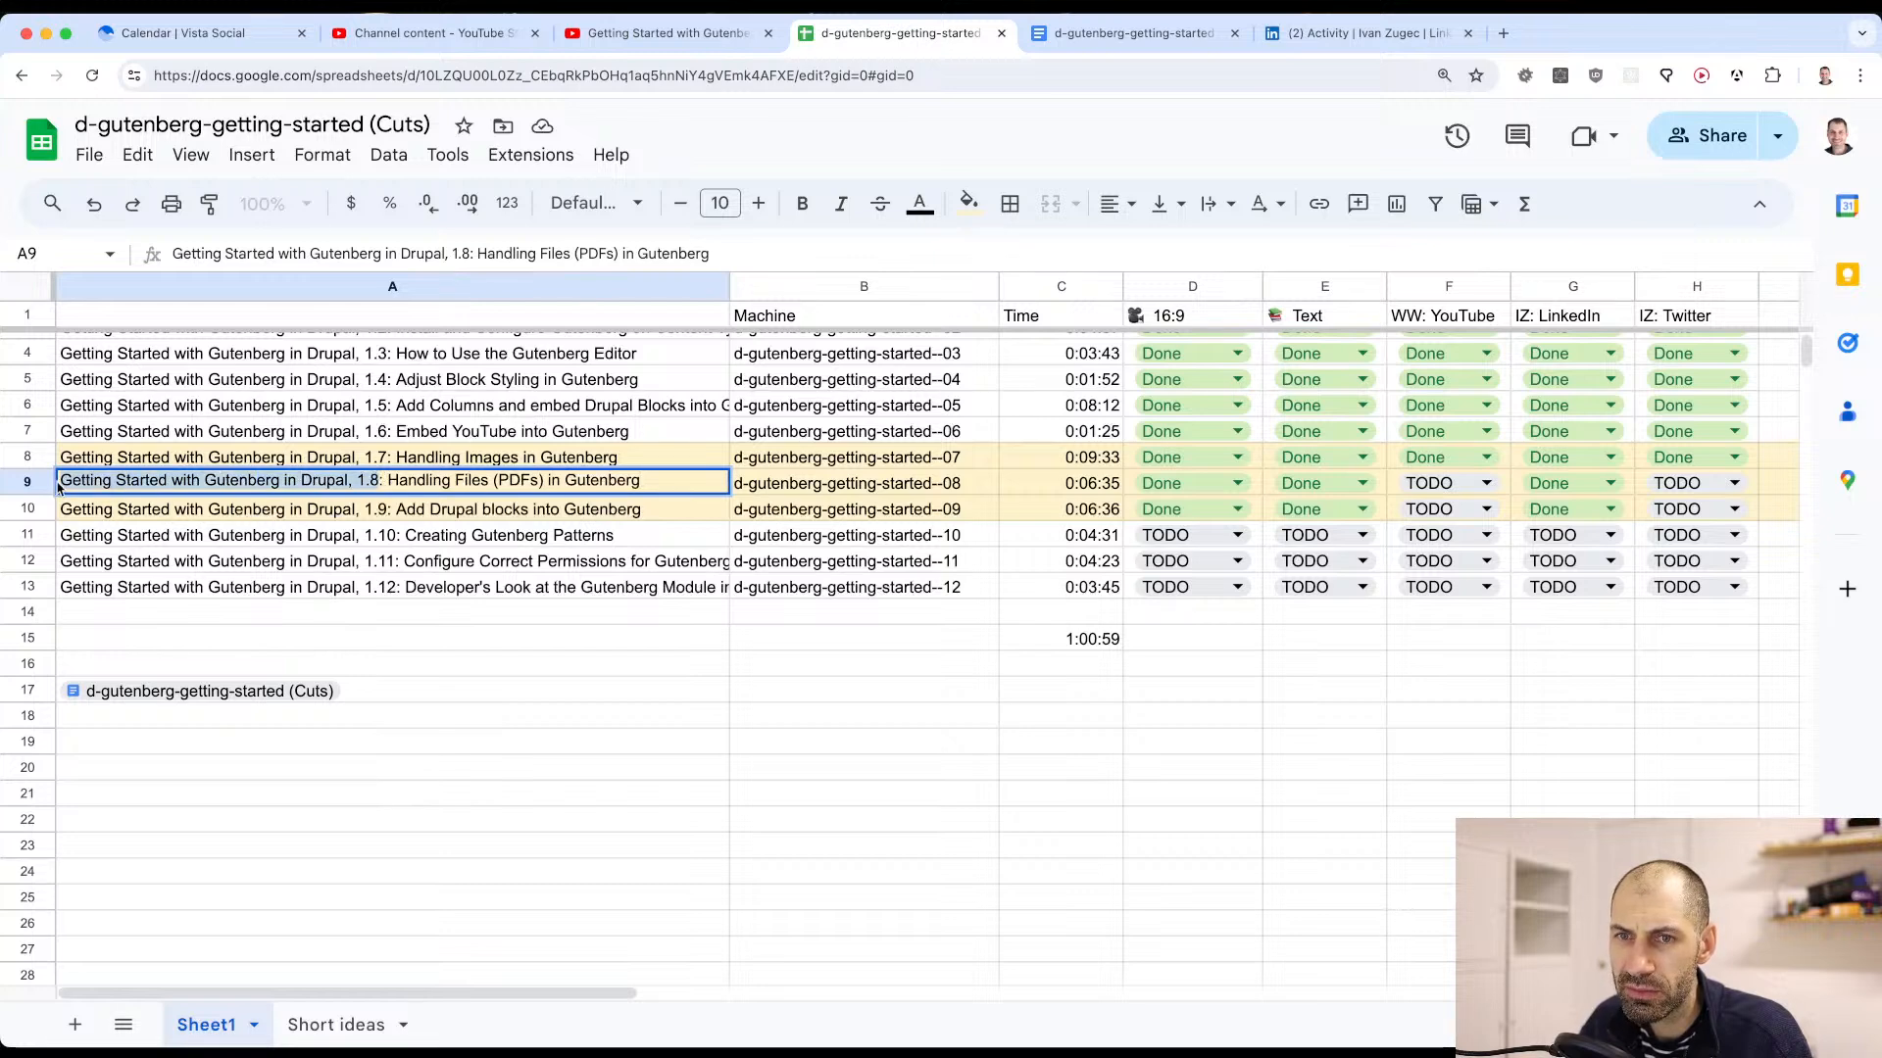
pyautogui.rightClick(108, 482)
pyautogui.click(135, 629)
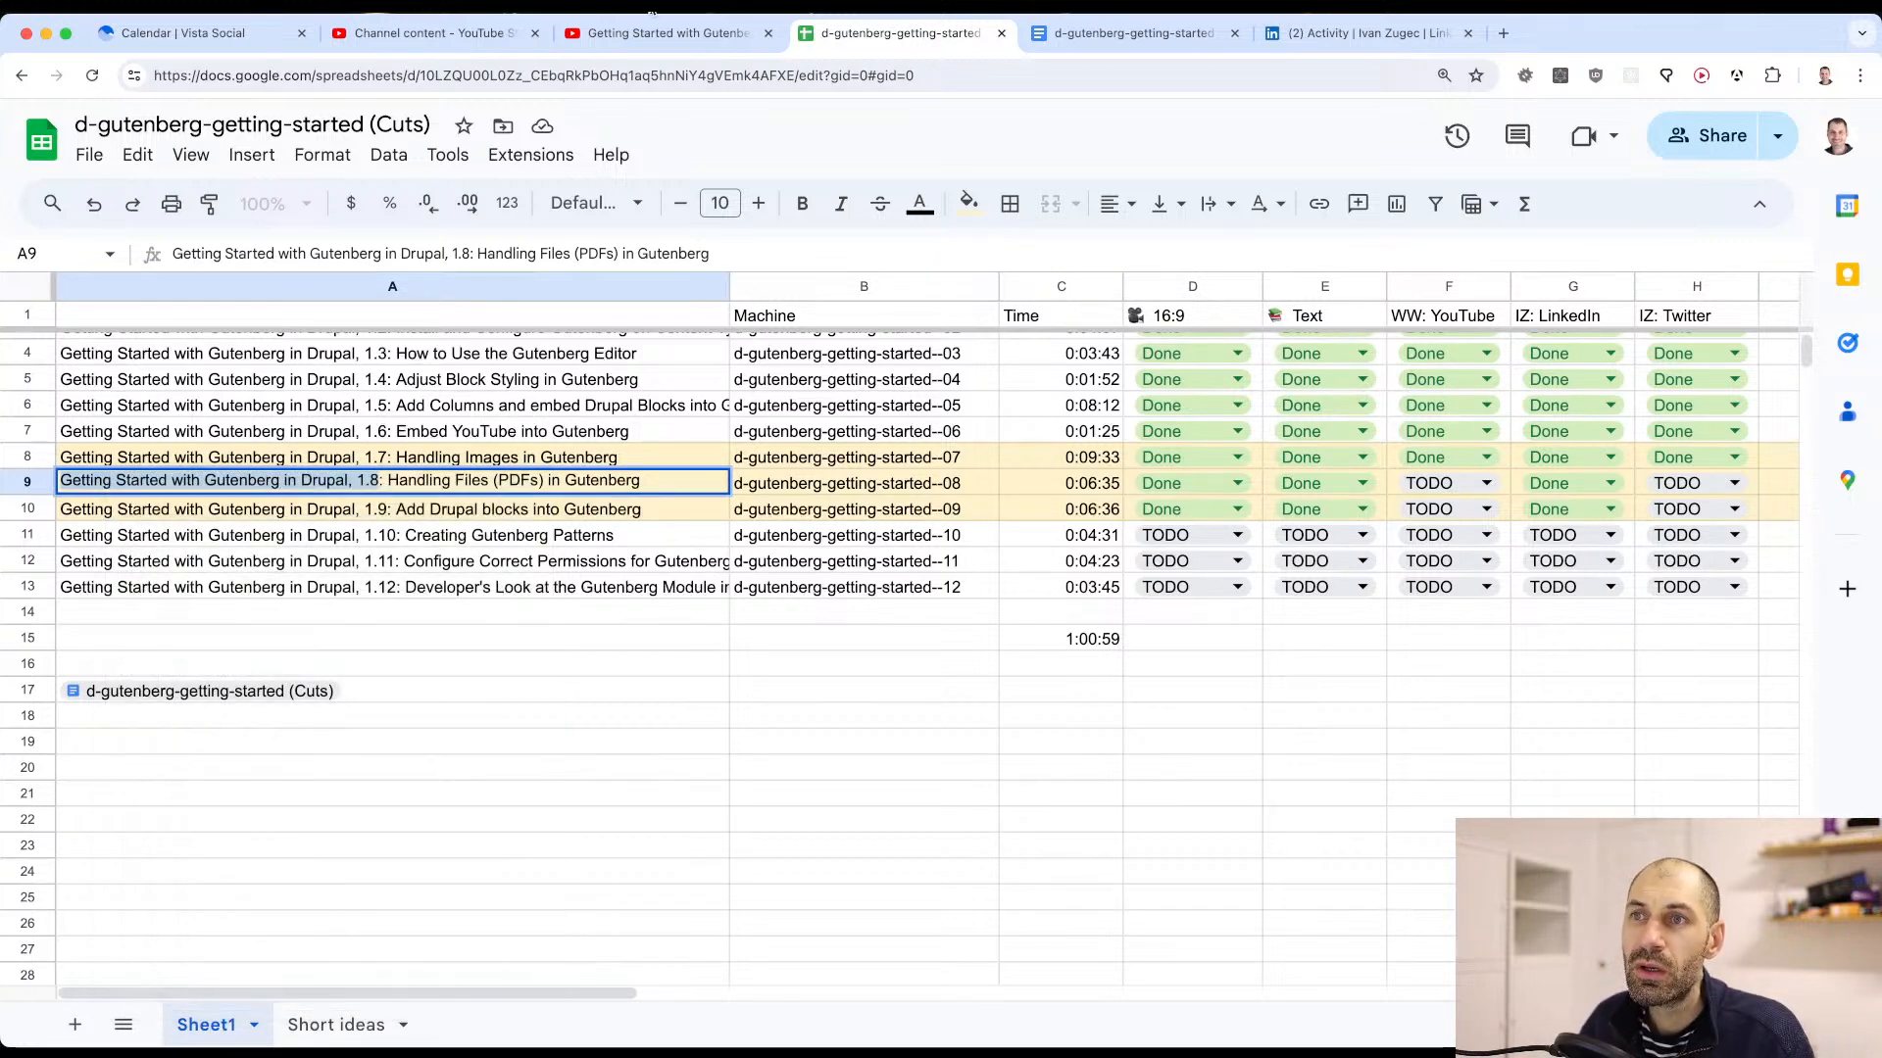
# Step: Return to Vista Social, switch its calendar to the daily view and advance day by day to May 10, 2024
pyautogui.click(654, 35)
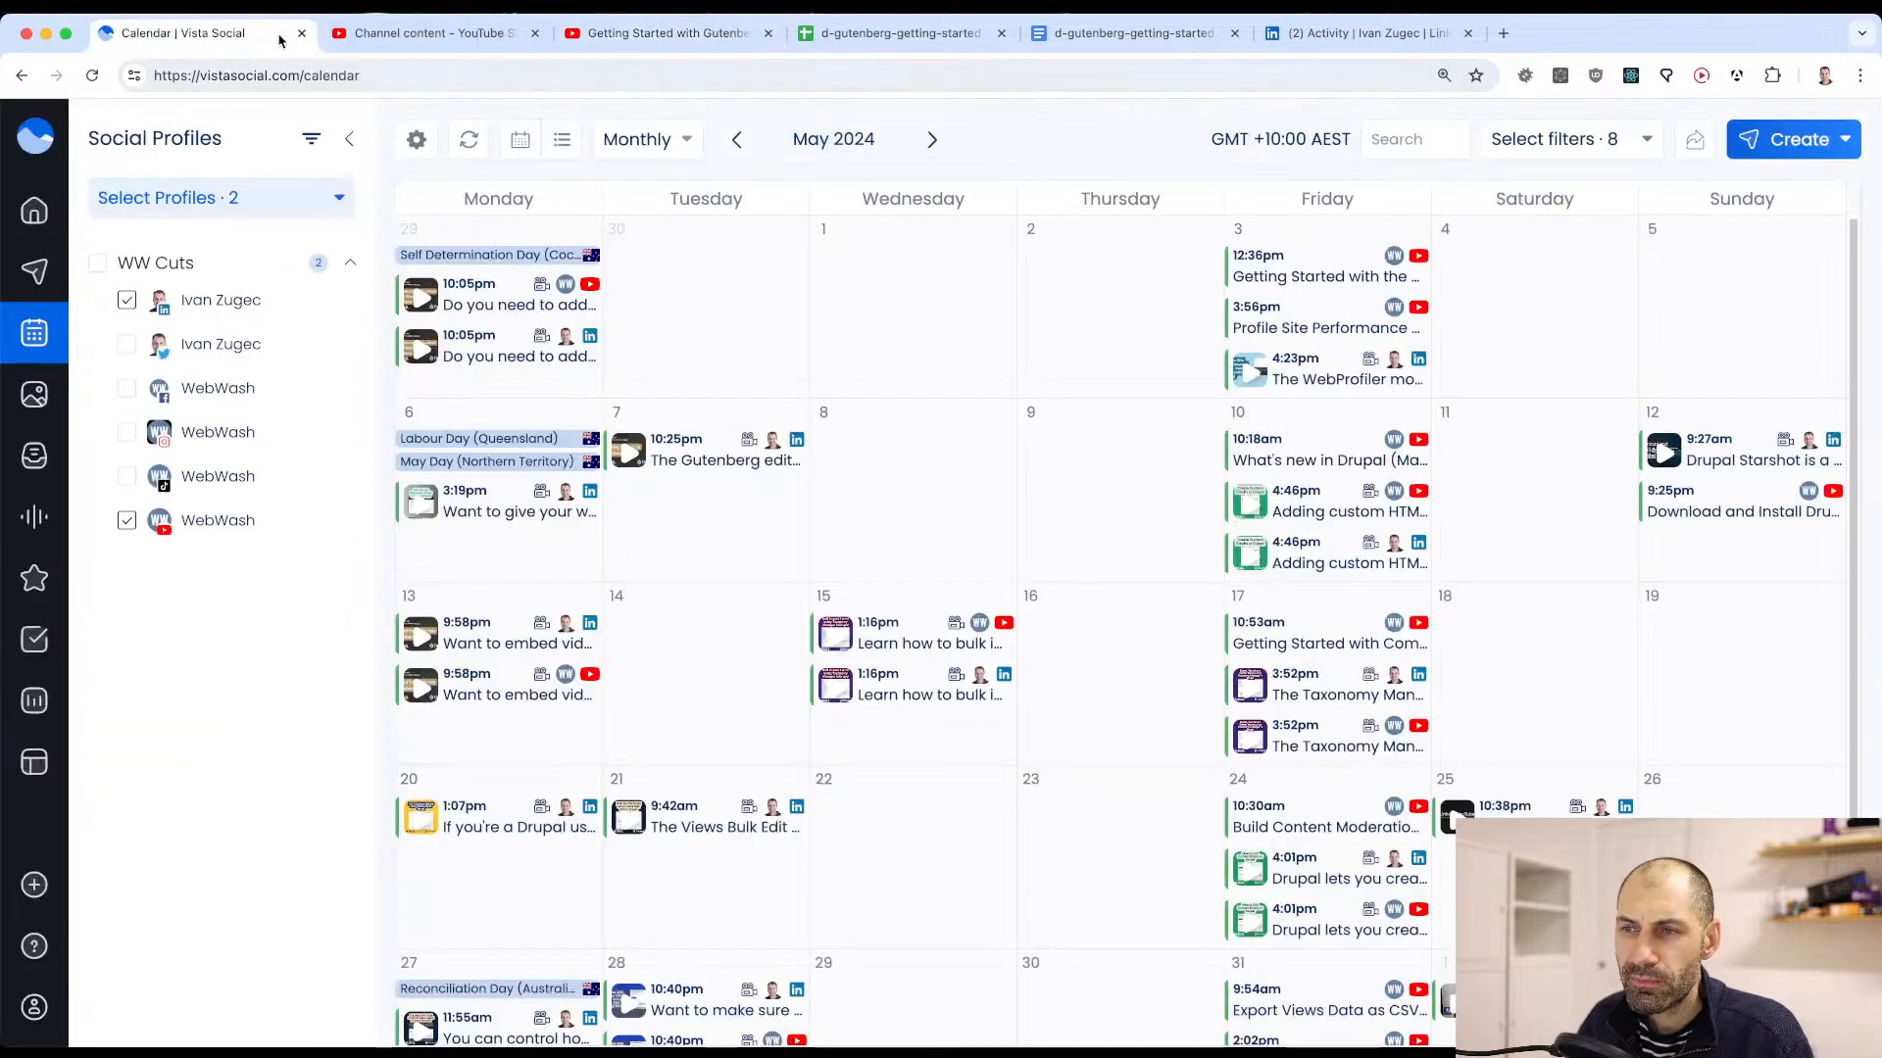
pyautogui.click(240, 25)
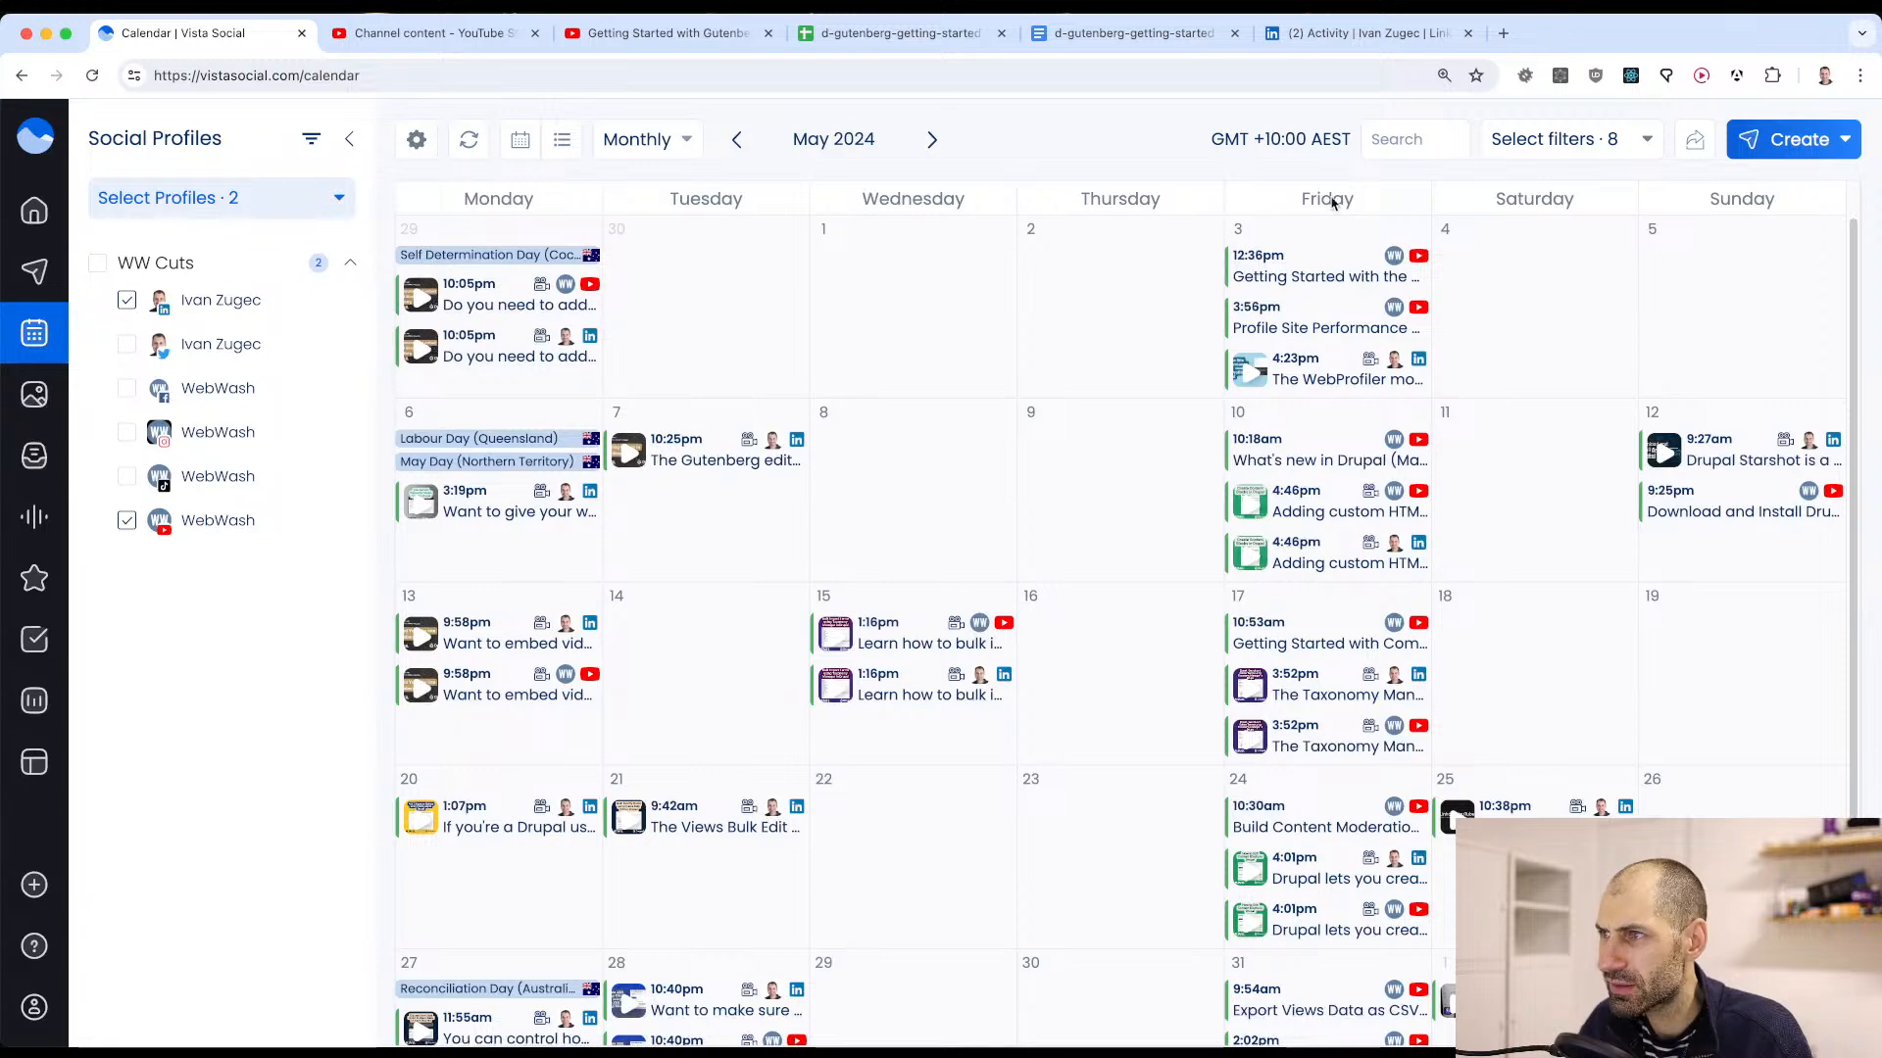
pyautogui.click(668, 145)
pyautogui.click(662, 267)
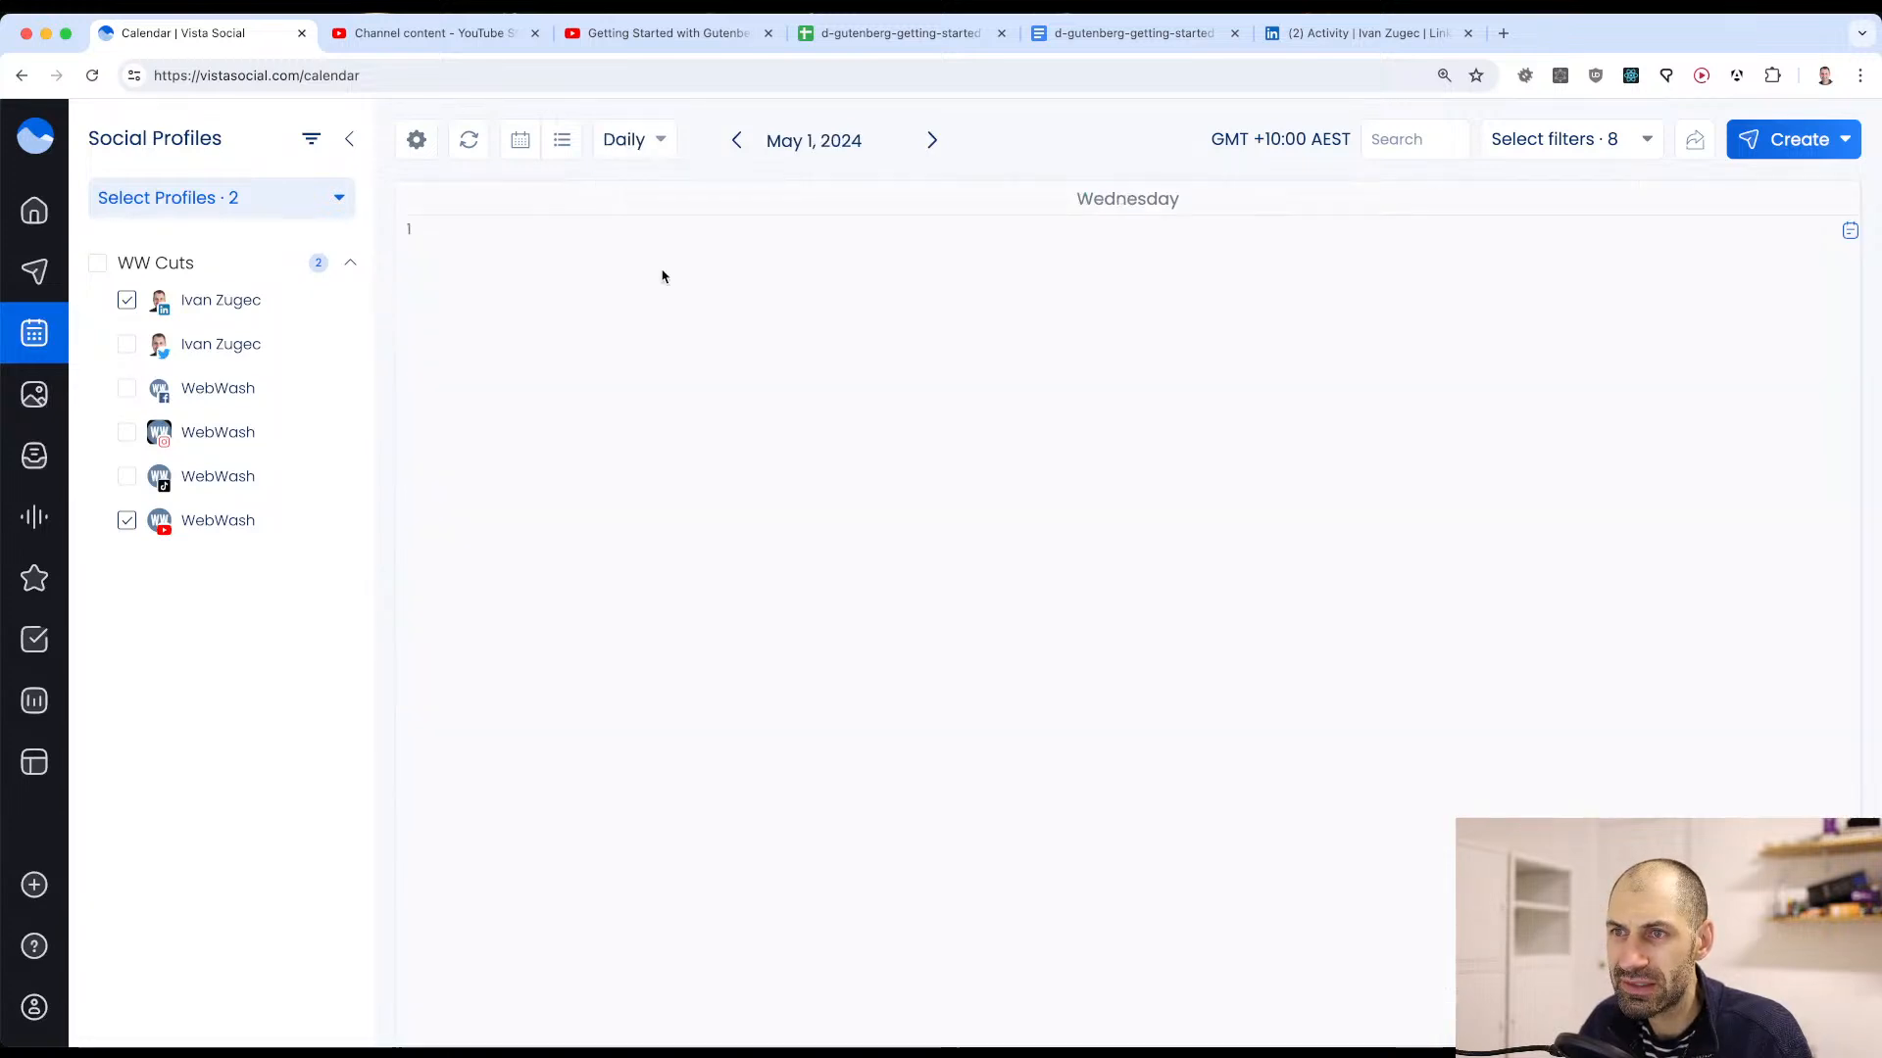
pyautogui.doubleClick(918, 147)
pyautogui.doubleClick(918, 147)
pyautogui.tripleClick(919, 147)
pyautogui.doubleClick(918, 147)
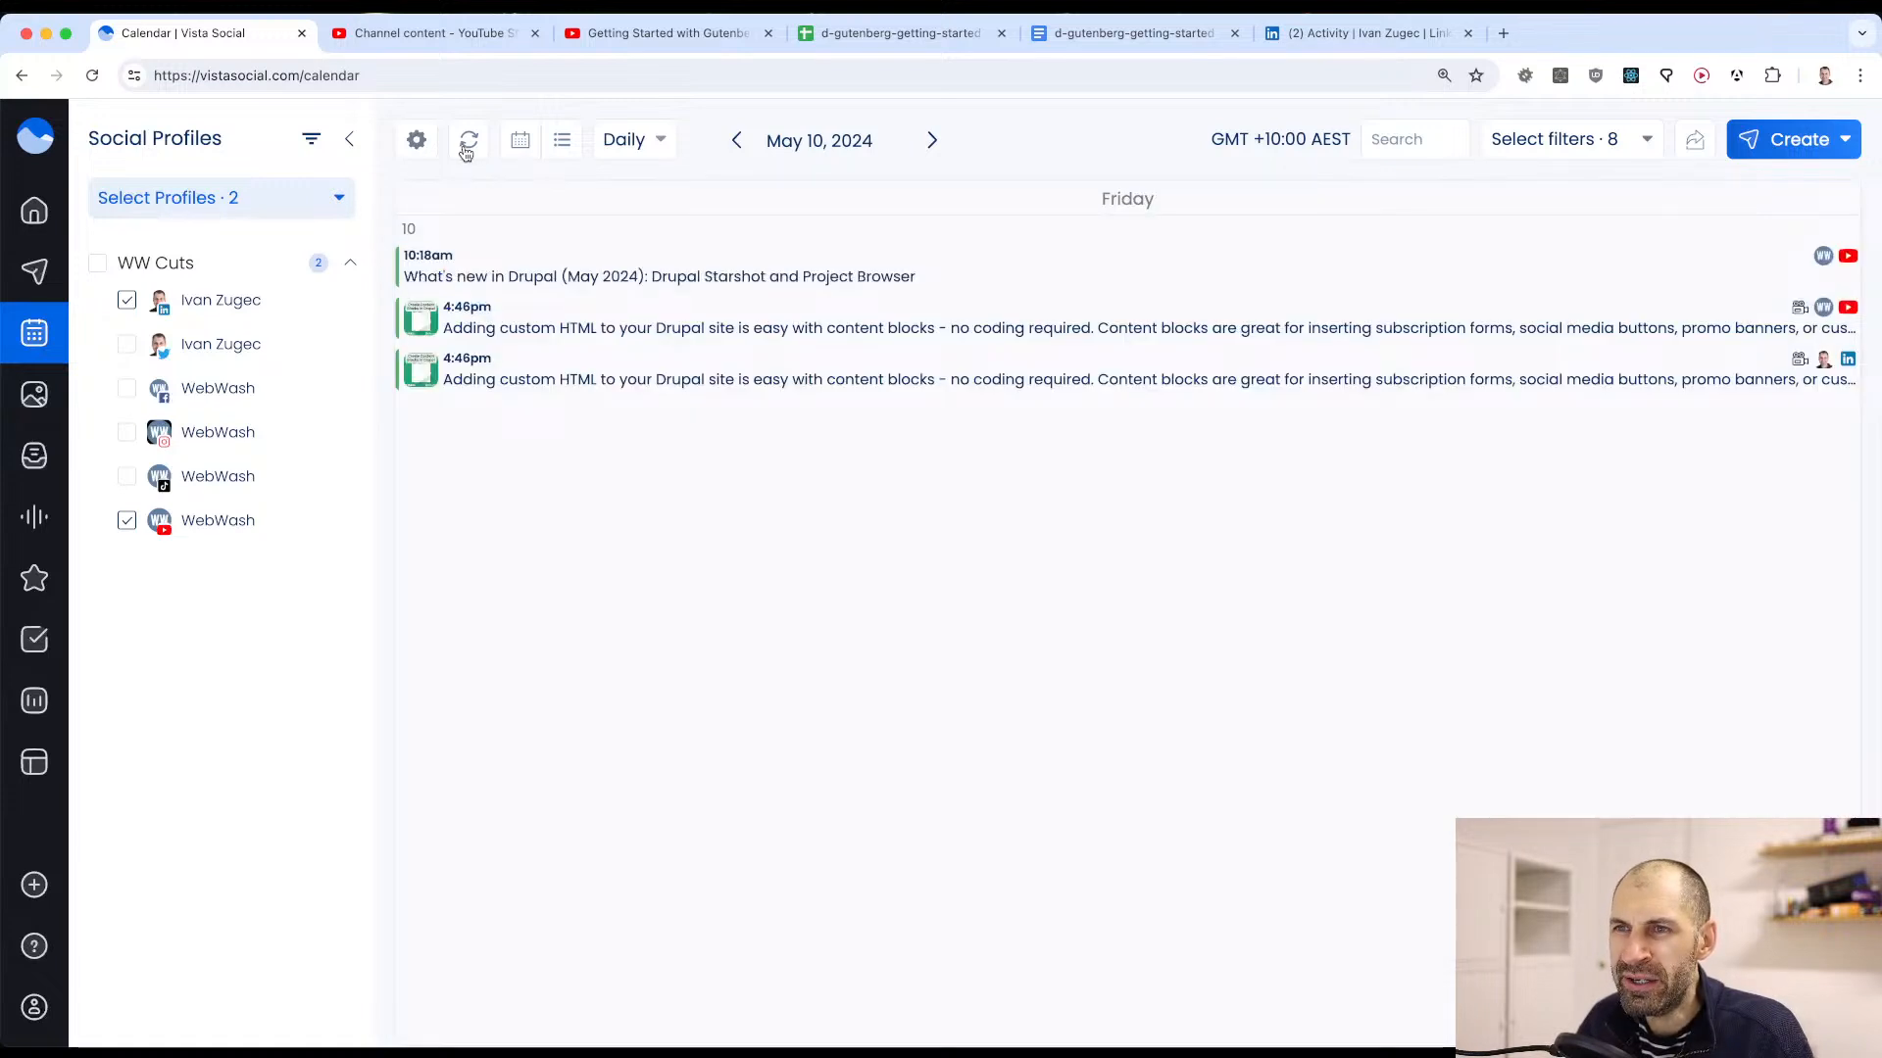
# Step: Look through the calendar's post status filters and its display settings, closing both without changing anything
pyautogui.click(520, 144)
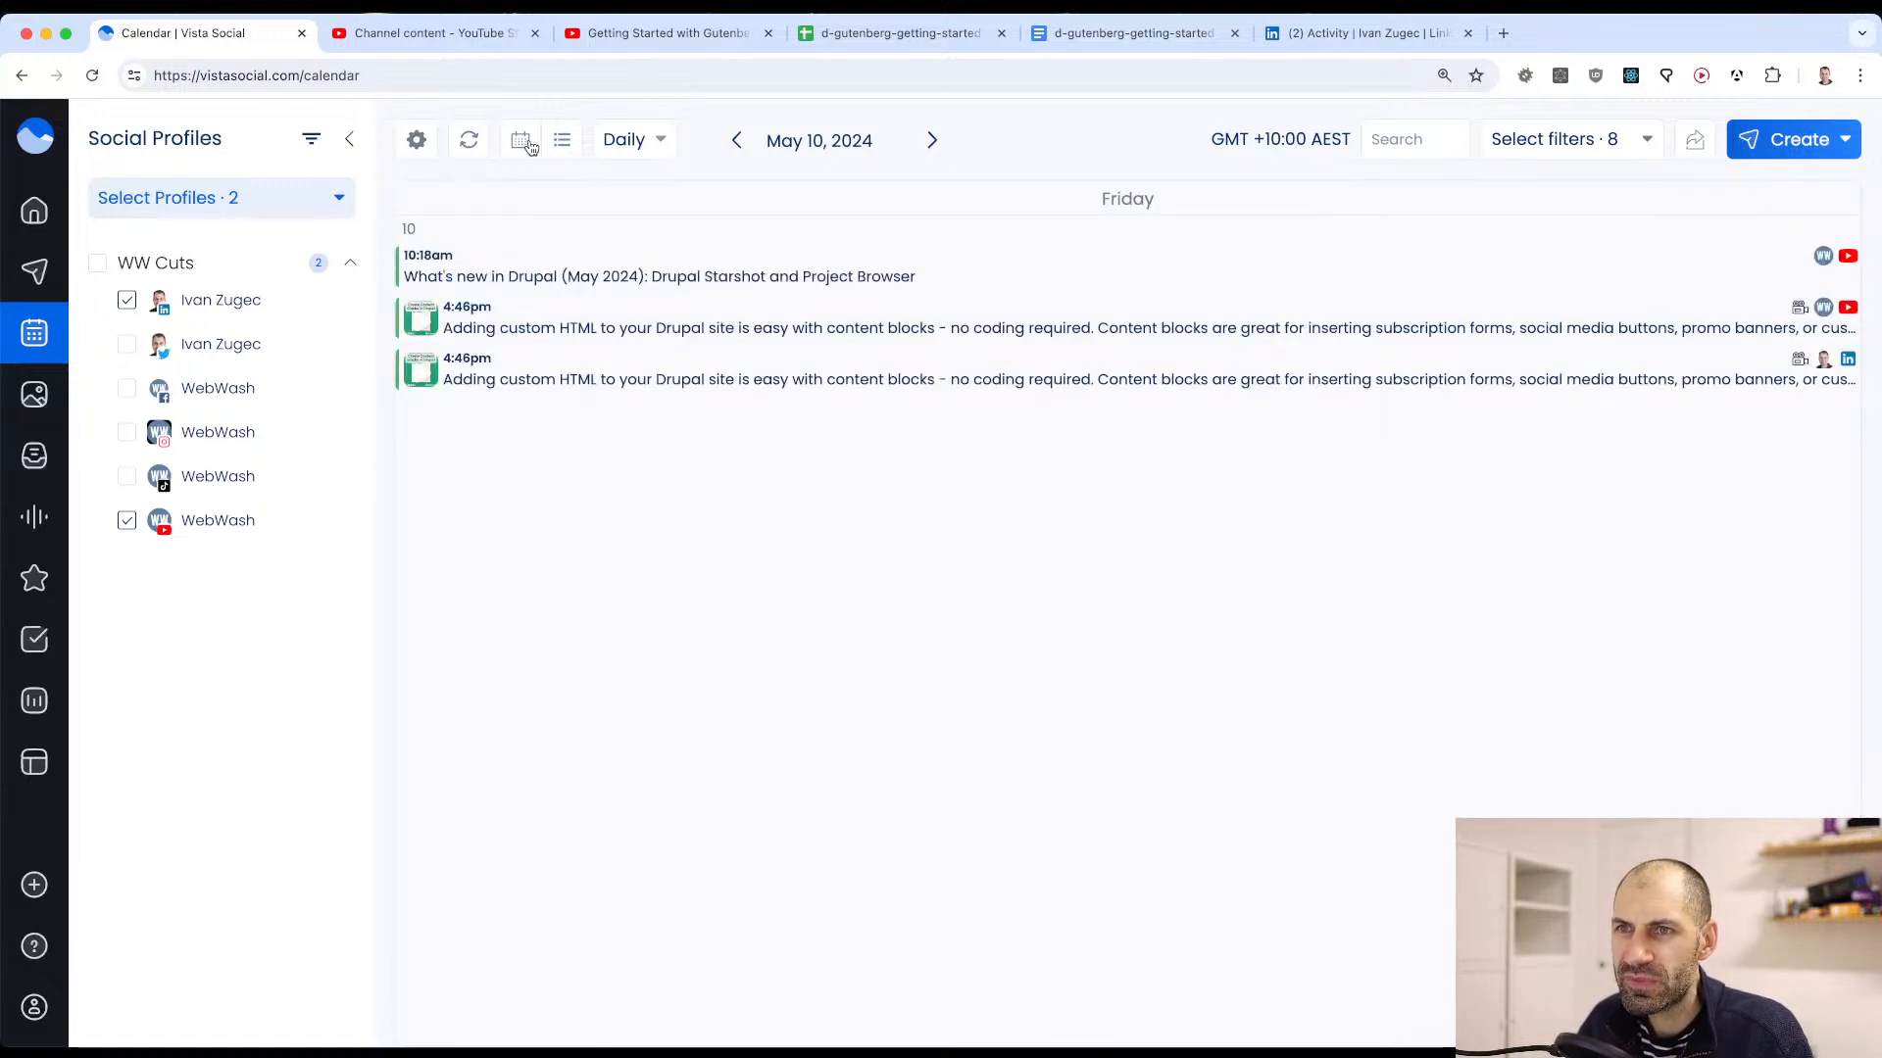
pyautogui.click(570, 143)
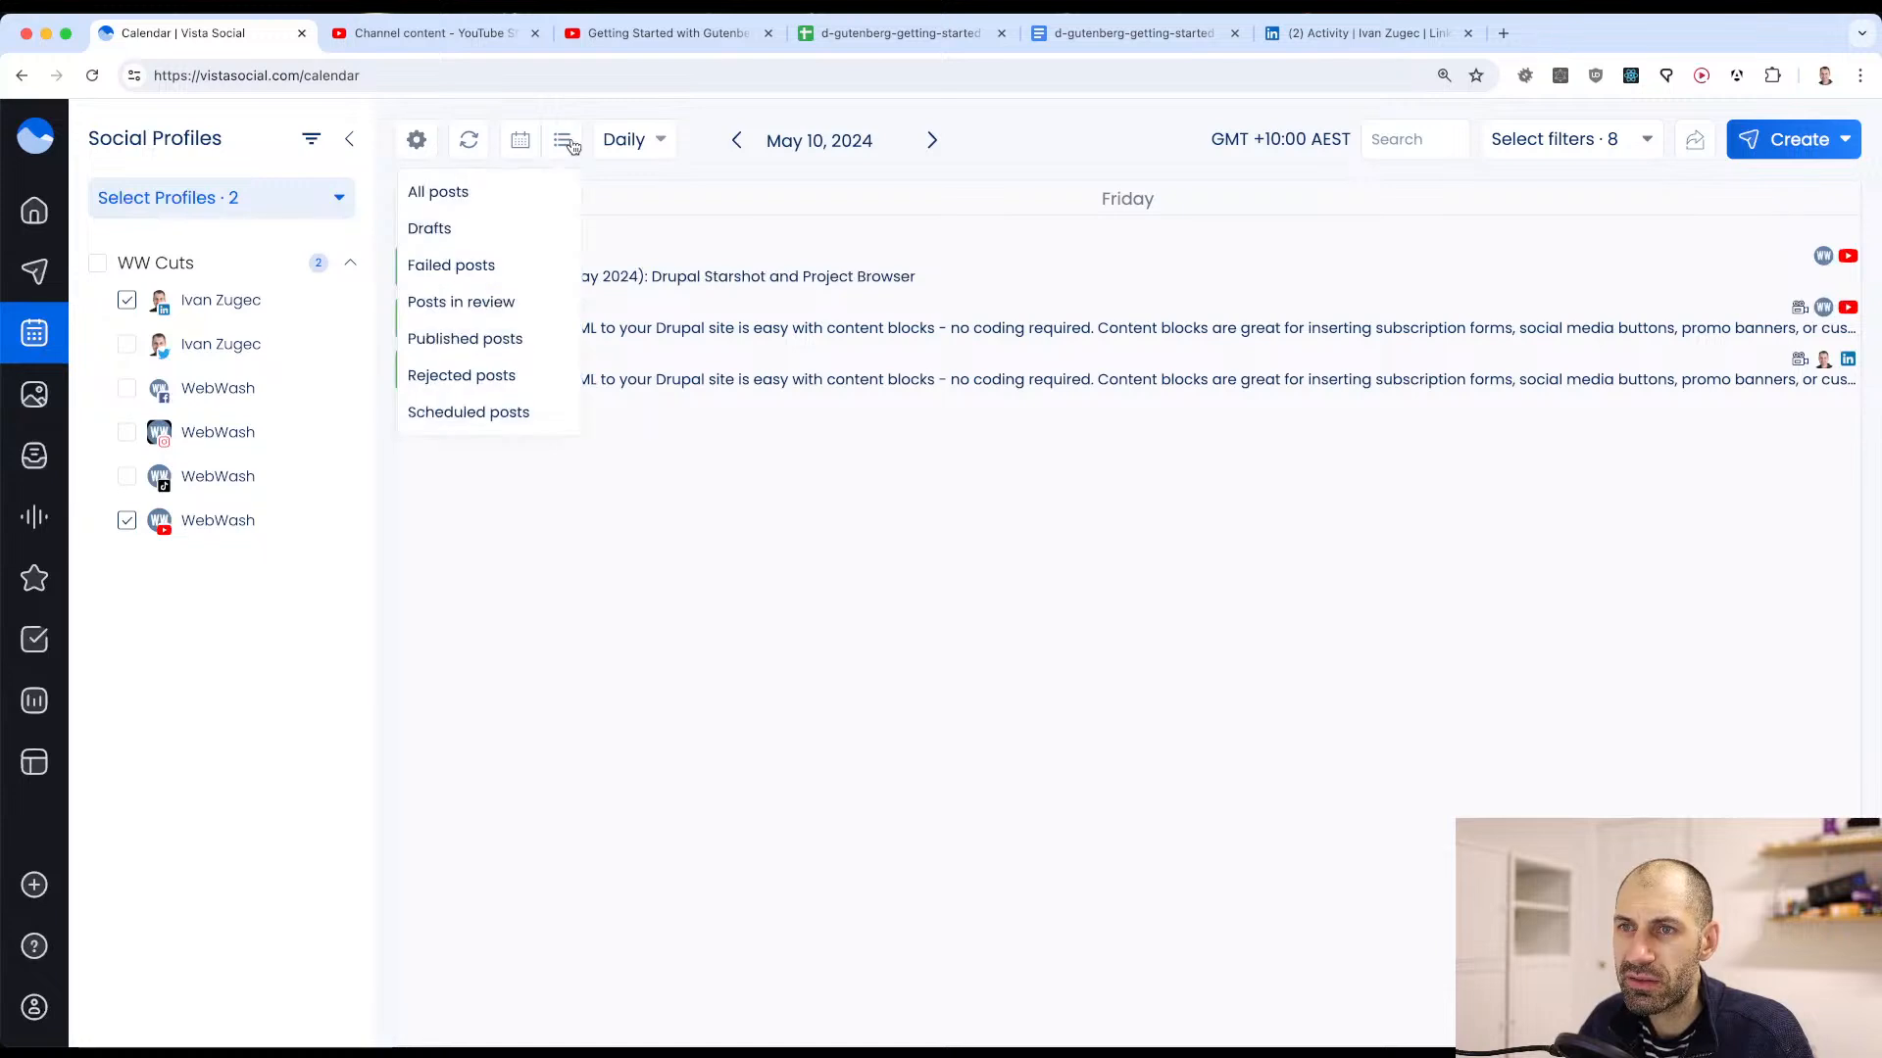
pyautogui.click(569, 143)
pyautogui.click(416, 144)
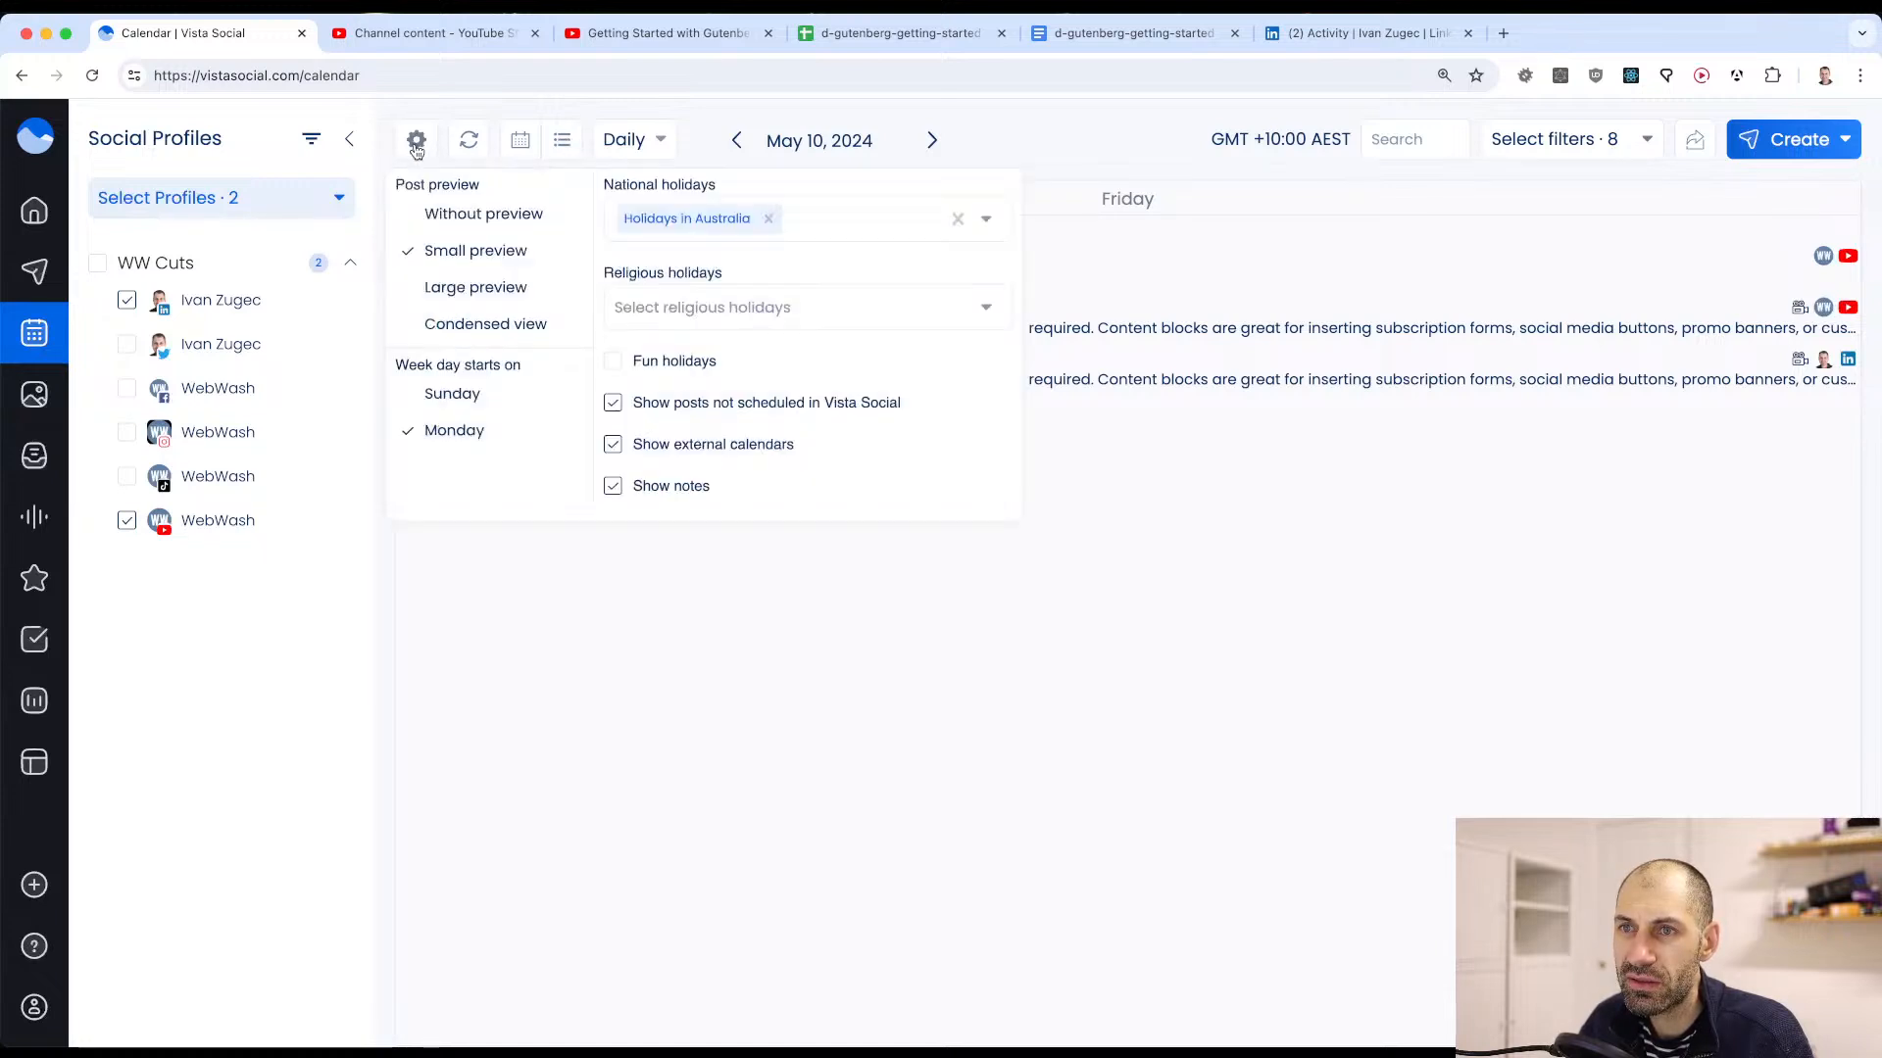
pyautogui.click(417, 147)
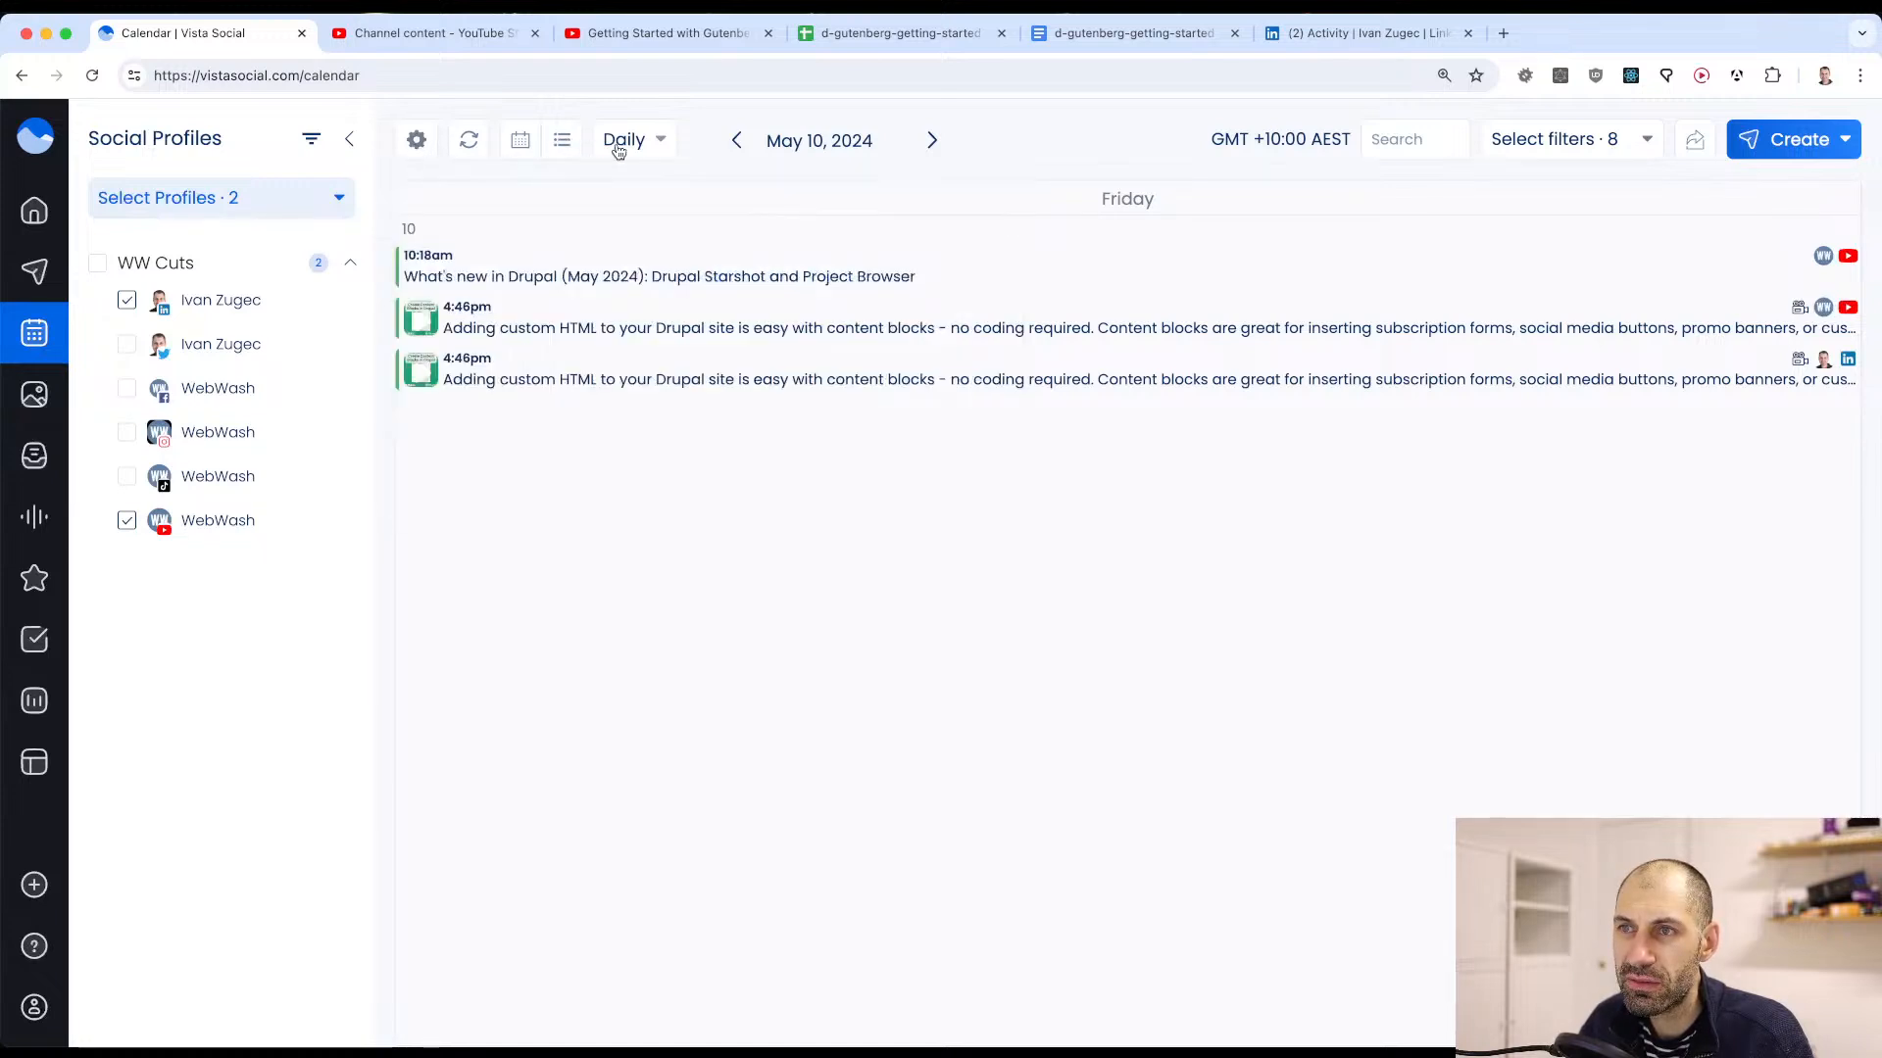
# Step: Jump the daily calendar to June 14, 2024 and check the publishing details of the Gutenberg images post
pyautogui.click(856, 144)
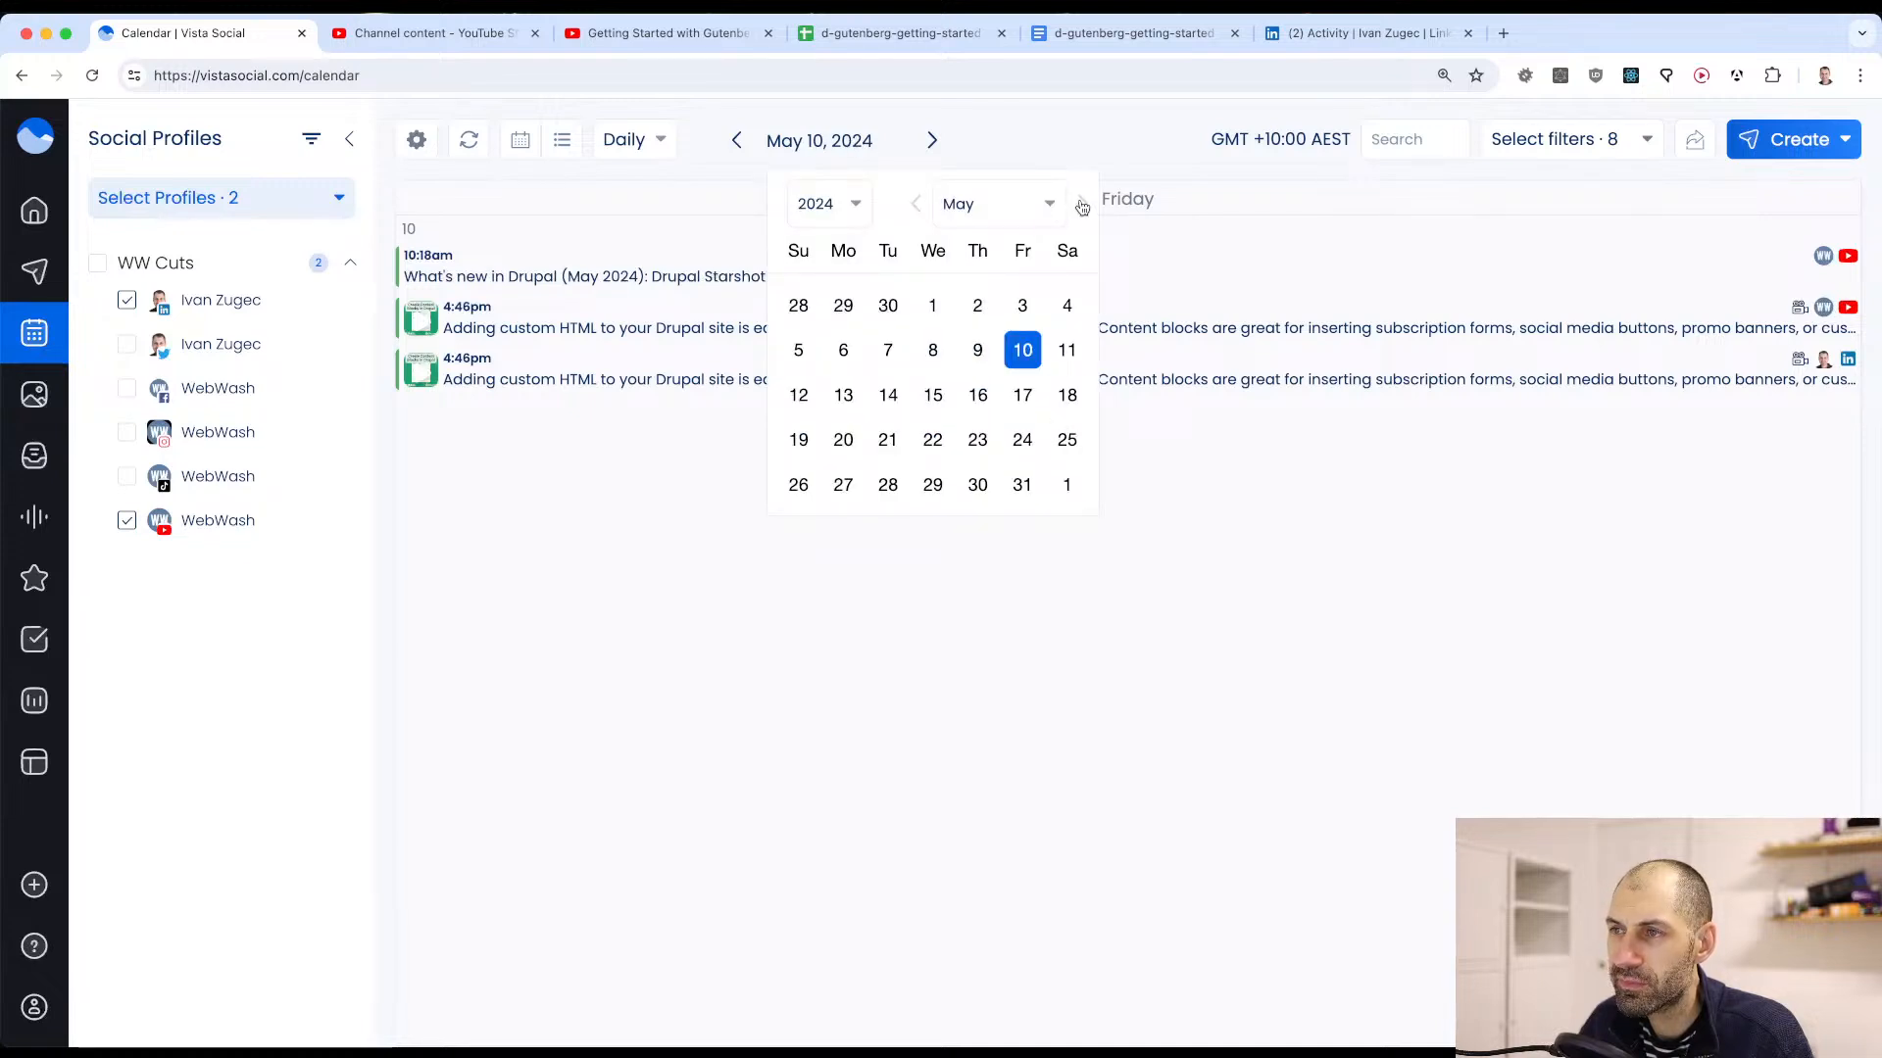
pyautogui.click(1078, 204)
pyautogui.click(1022, 395)
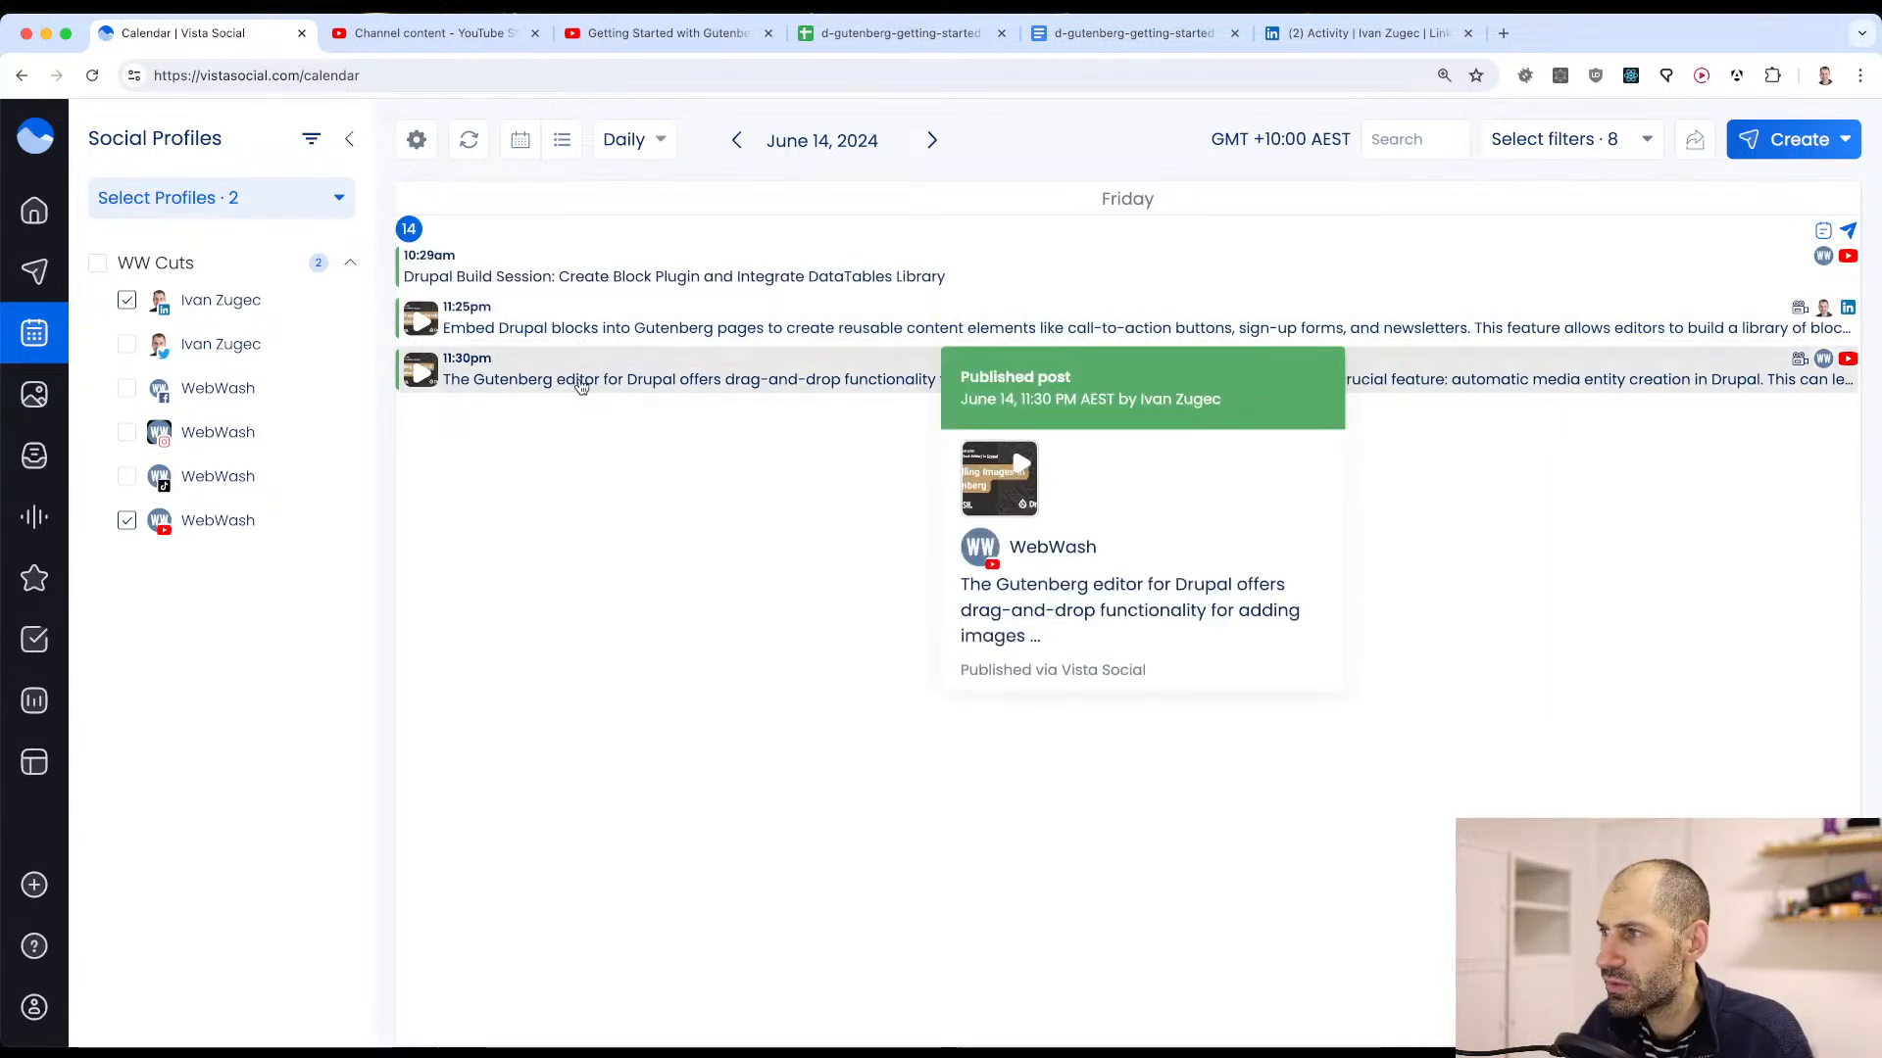
# Step: Reload the Getting Started with Gutenberg in Drupal playlist on YouTube to check for the newly published video
pyautogui.click(620, 39)
pyautogui.click(683, 78)
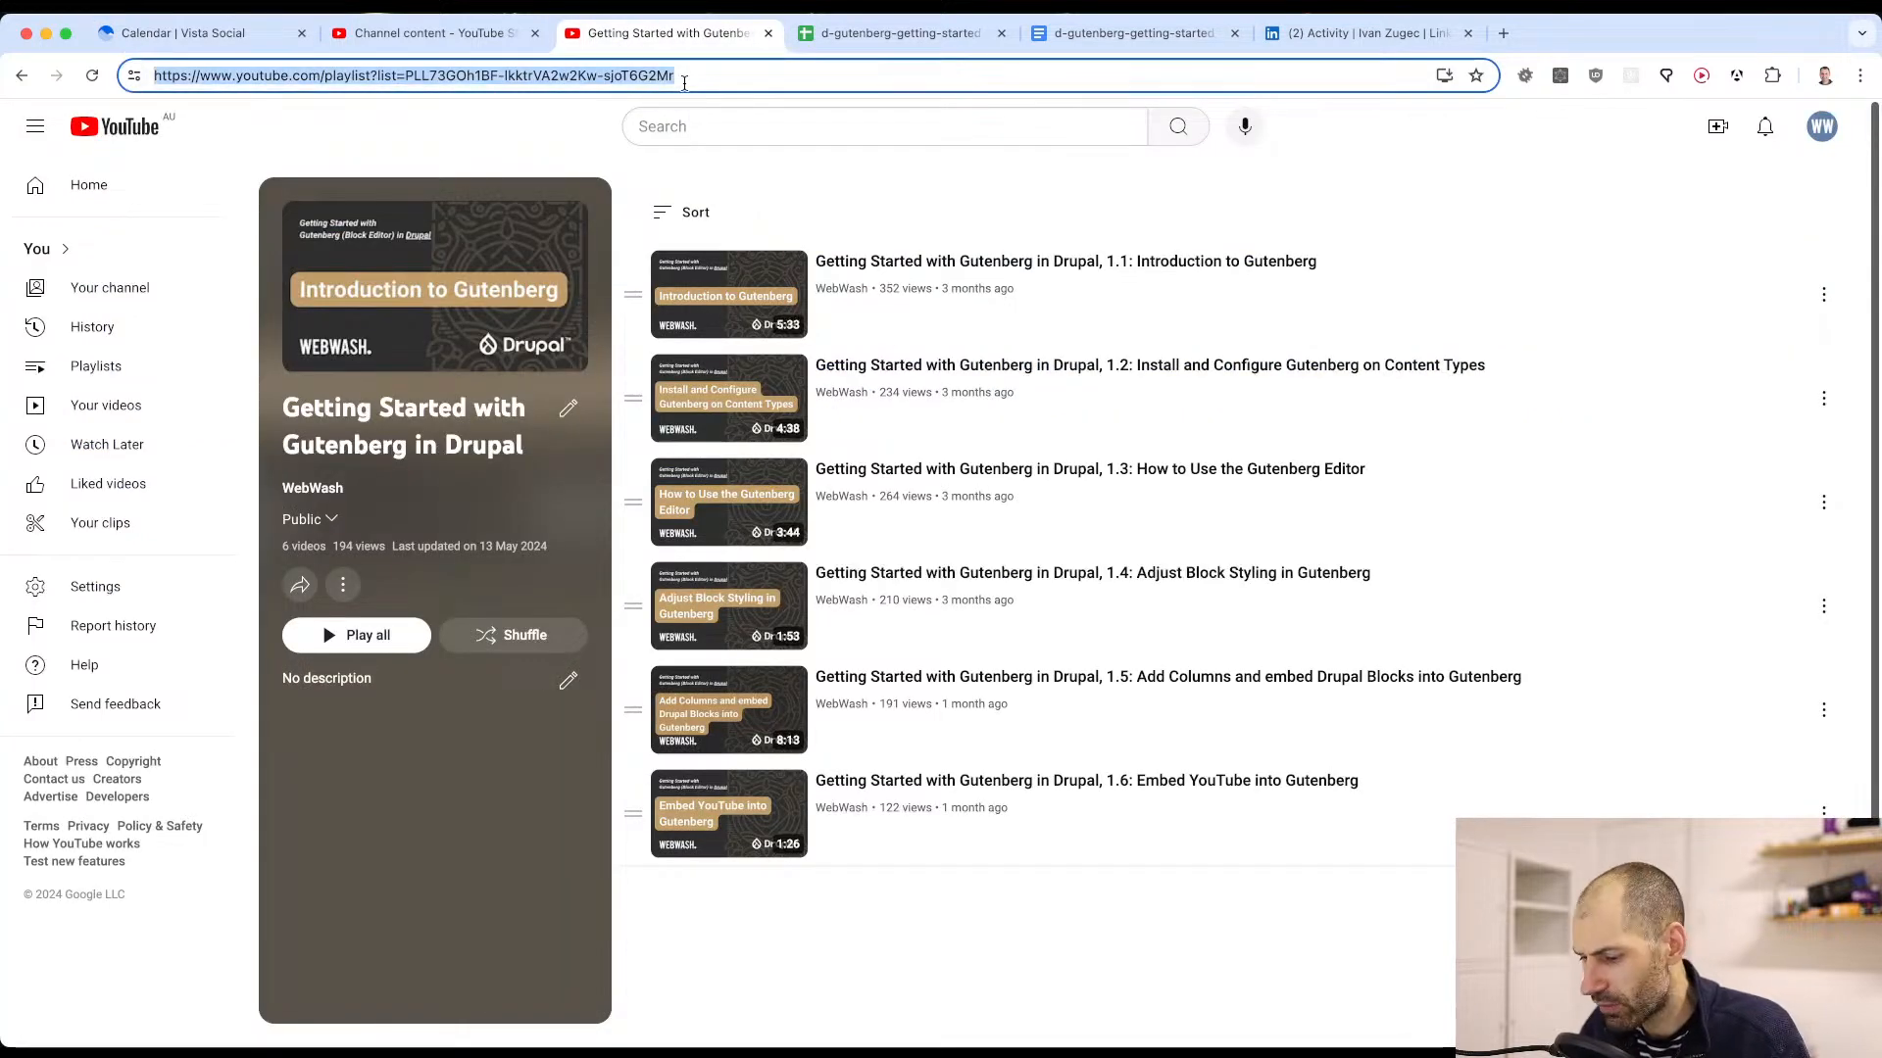
pyautogui.press('Return')
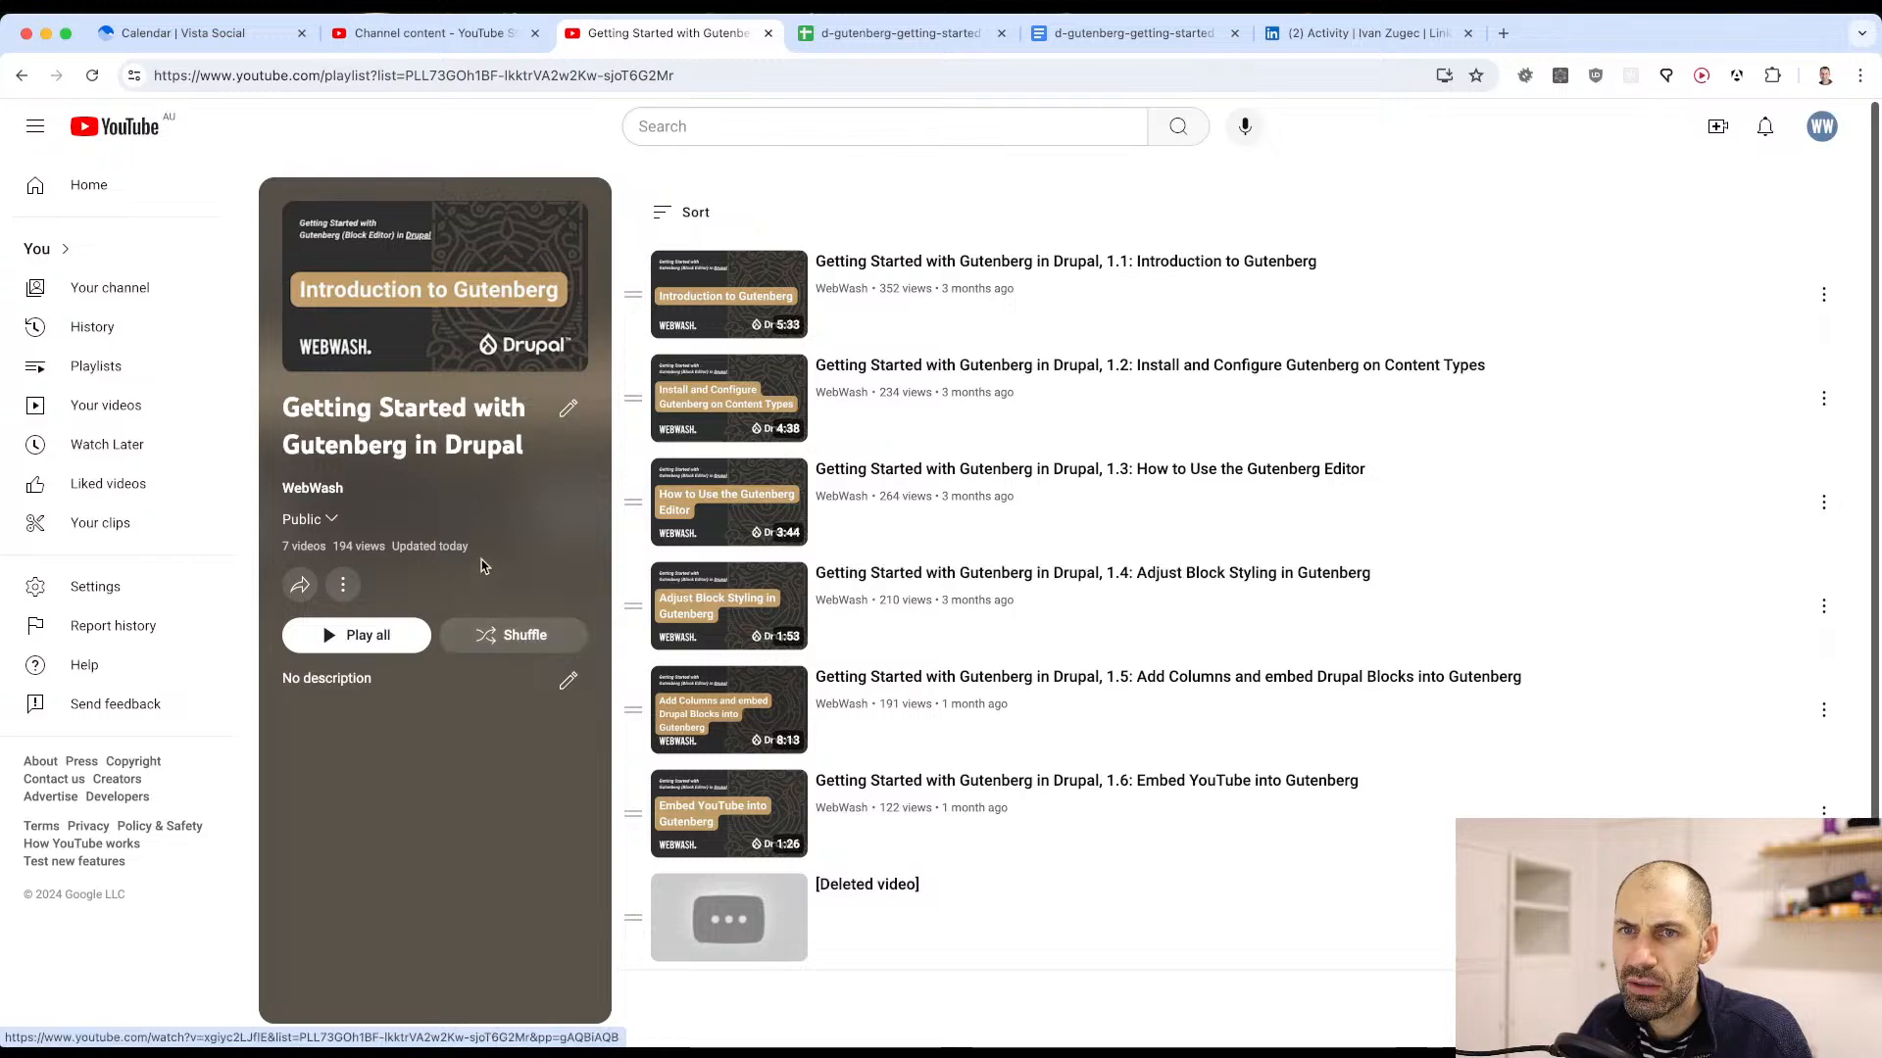
# Step: Open the WebWash channel and look for the new video on its home page and in its list of latest videos
pyautogui.click(108, 307)
pyautogui.scroll(-4, 483, 642)
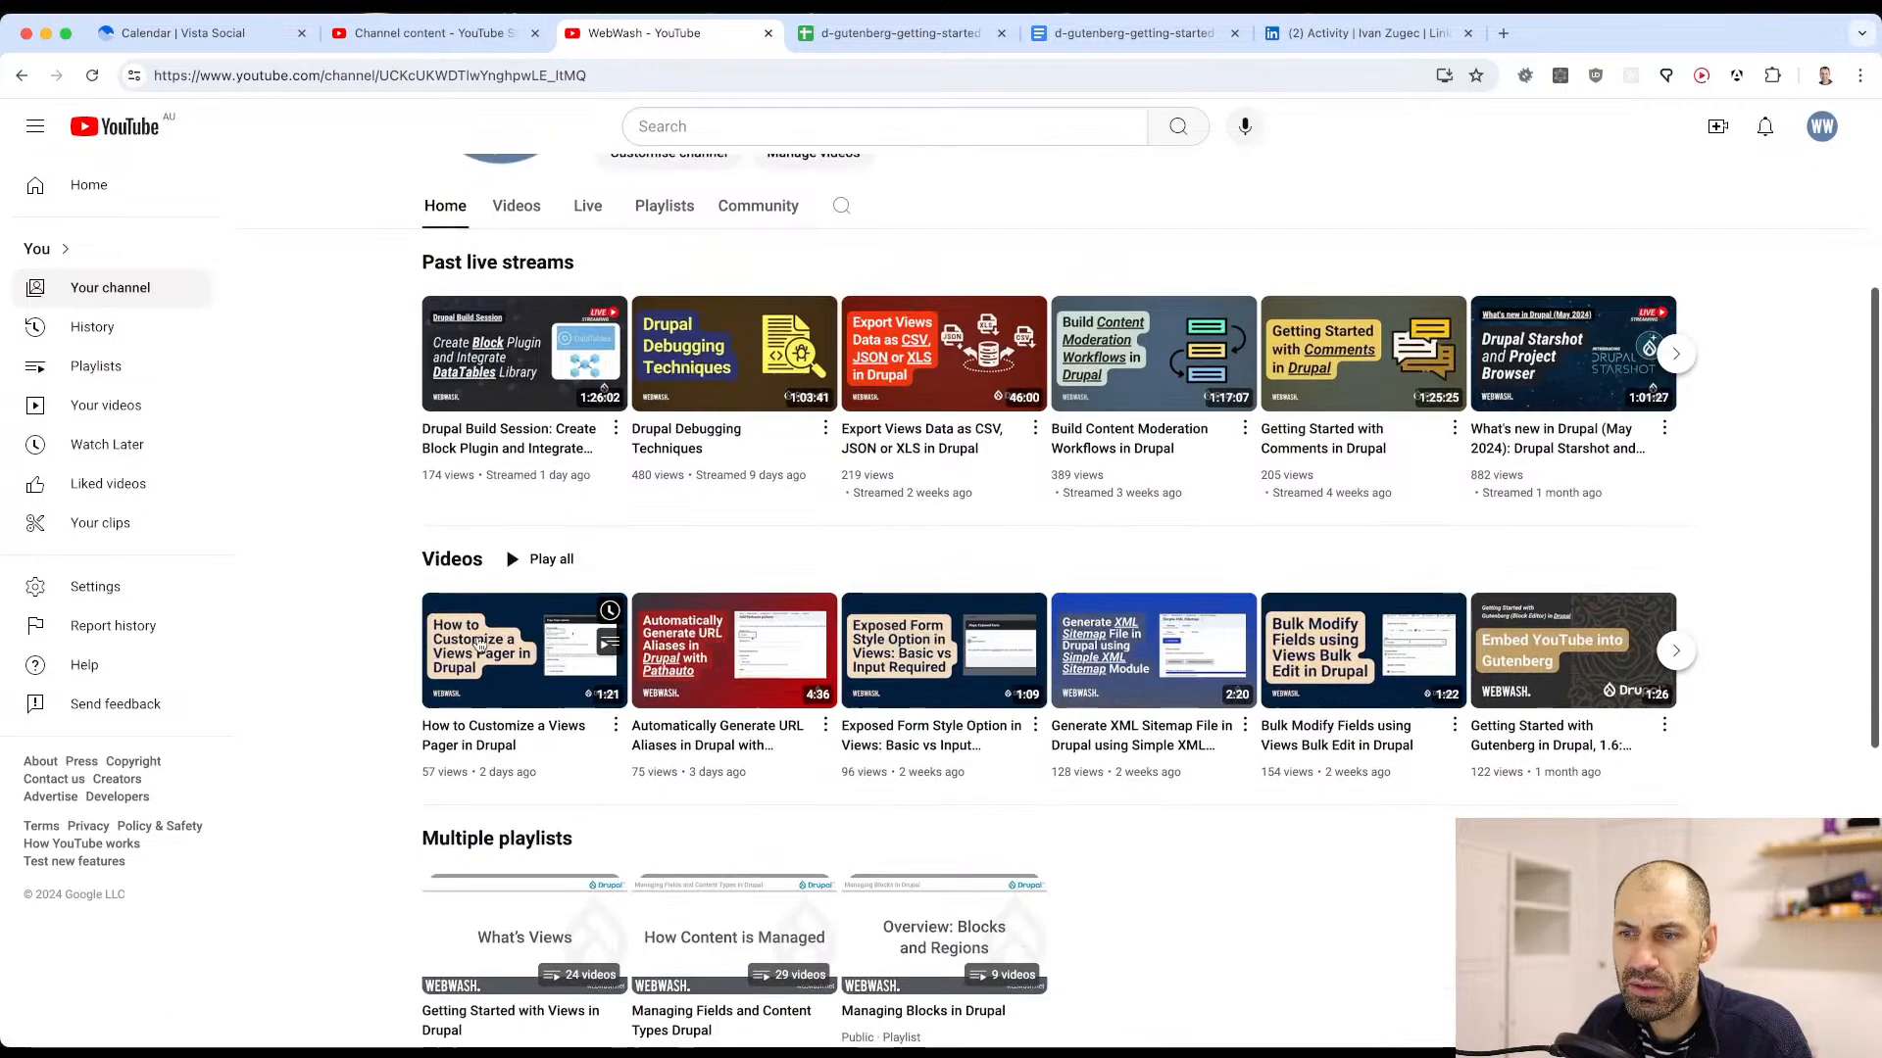
pyautogui.scroll(4, 268, 659)
pyautogui.click(516, 552)
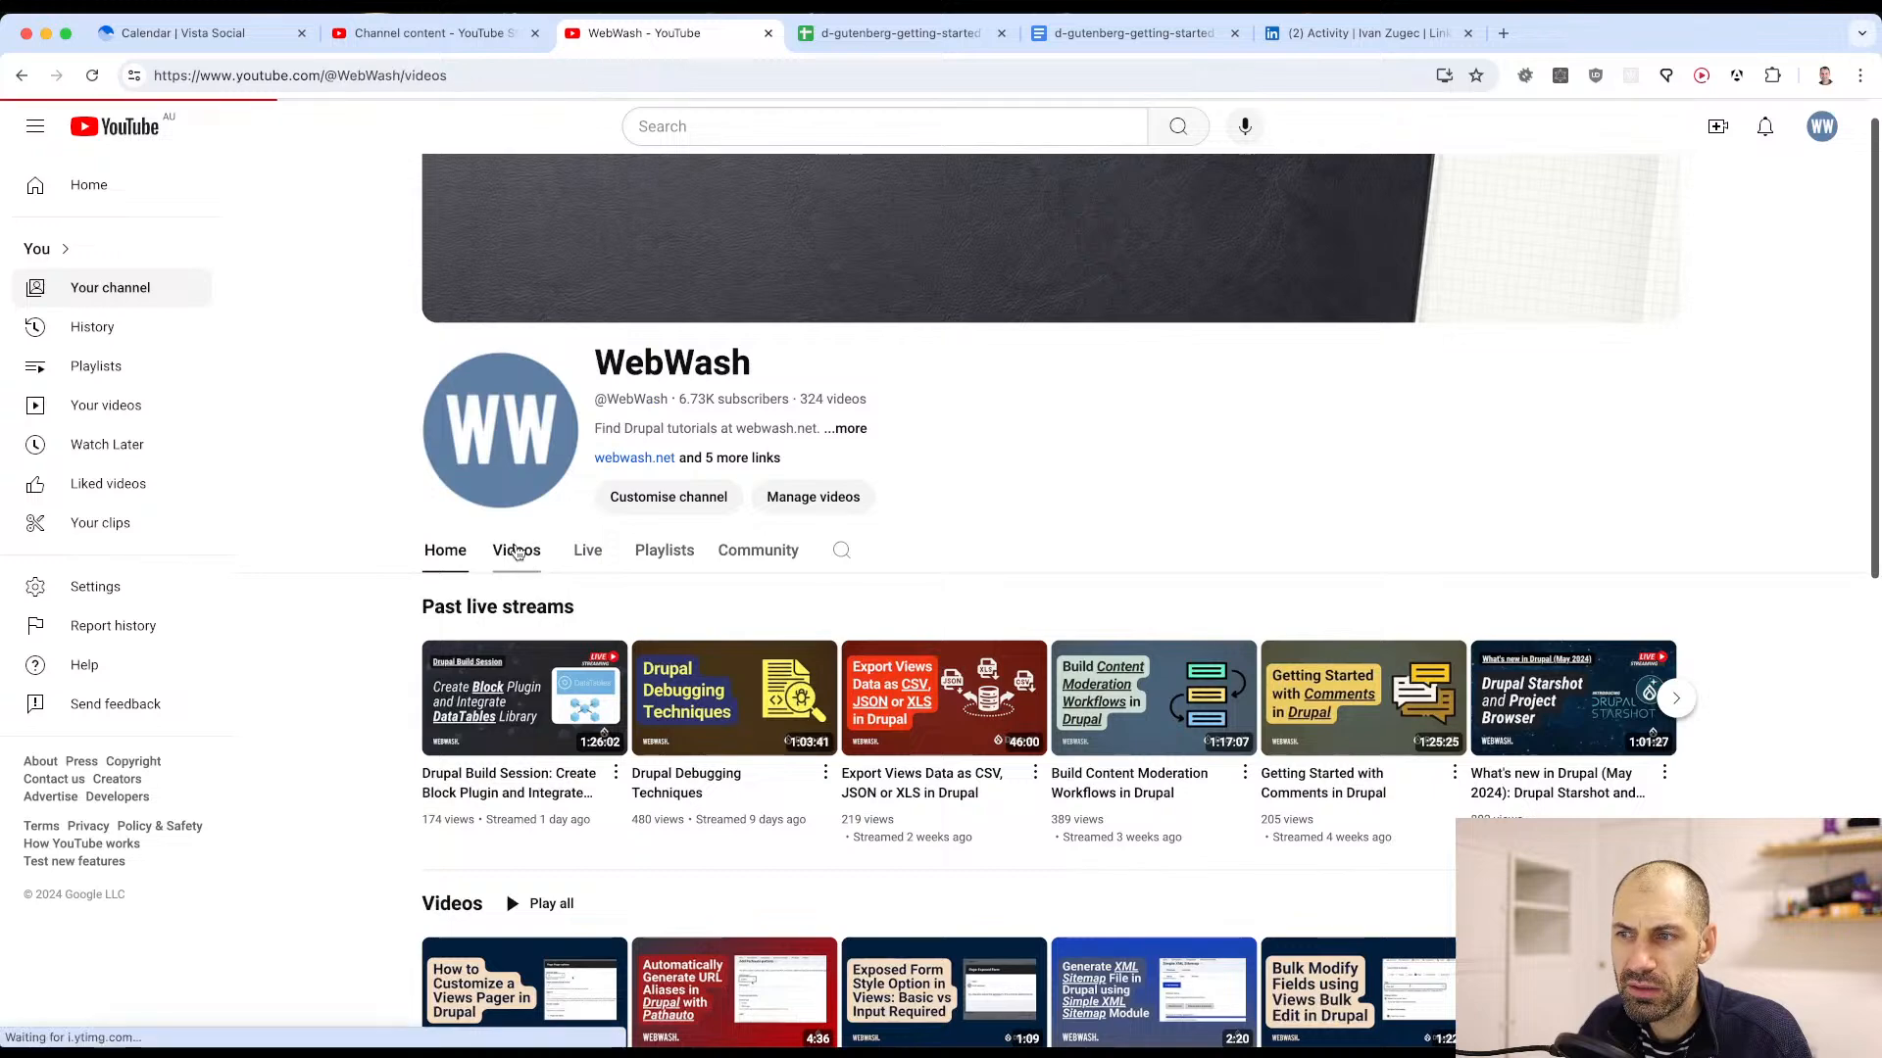
pyautogui.scroll(-3, 549, 579)
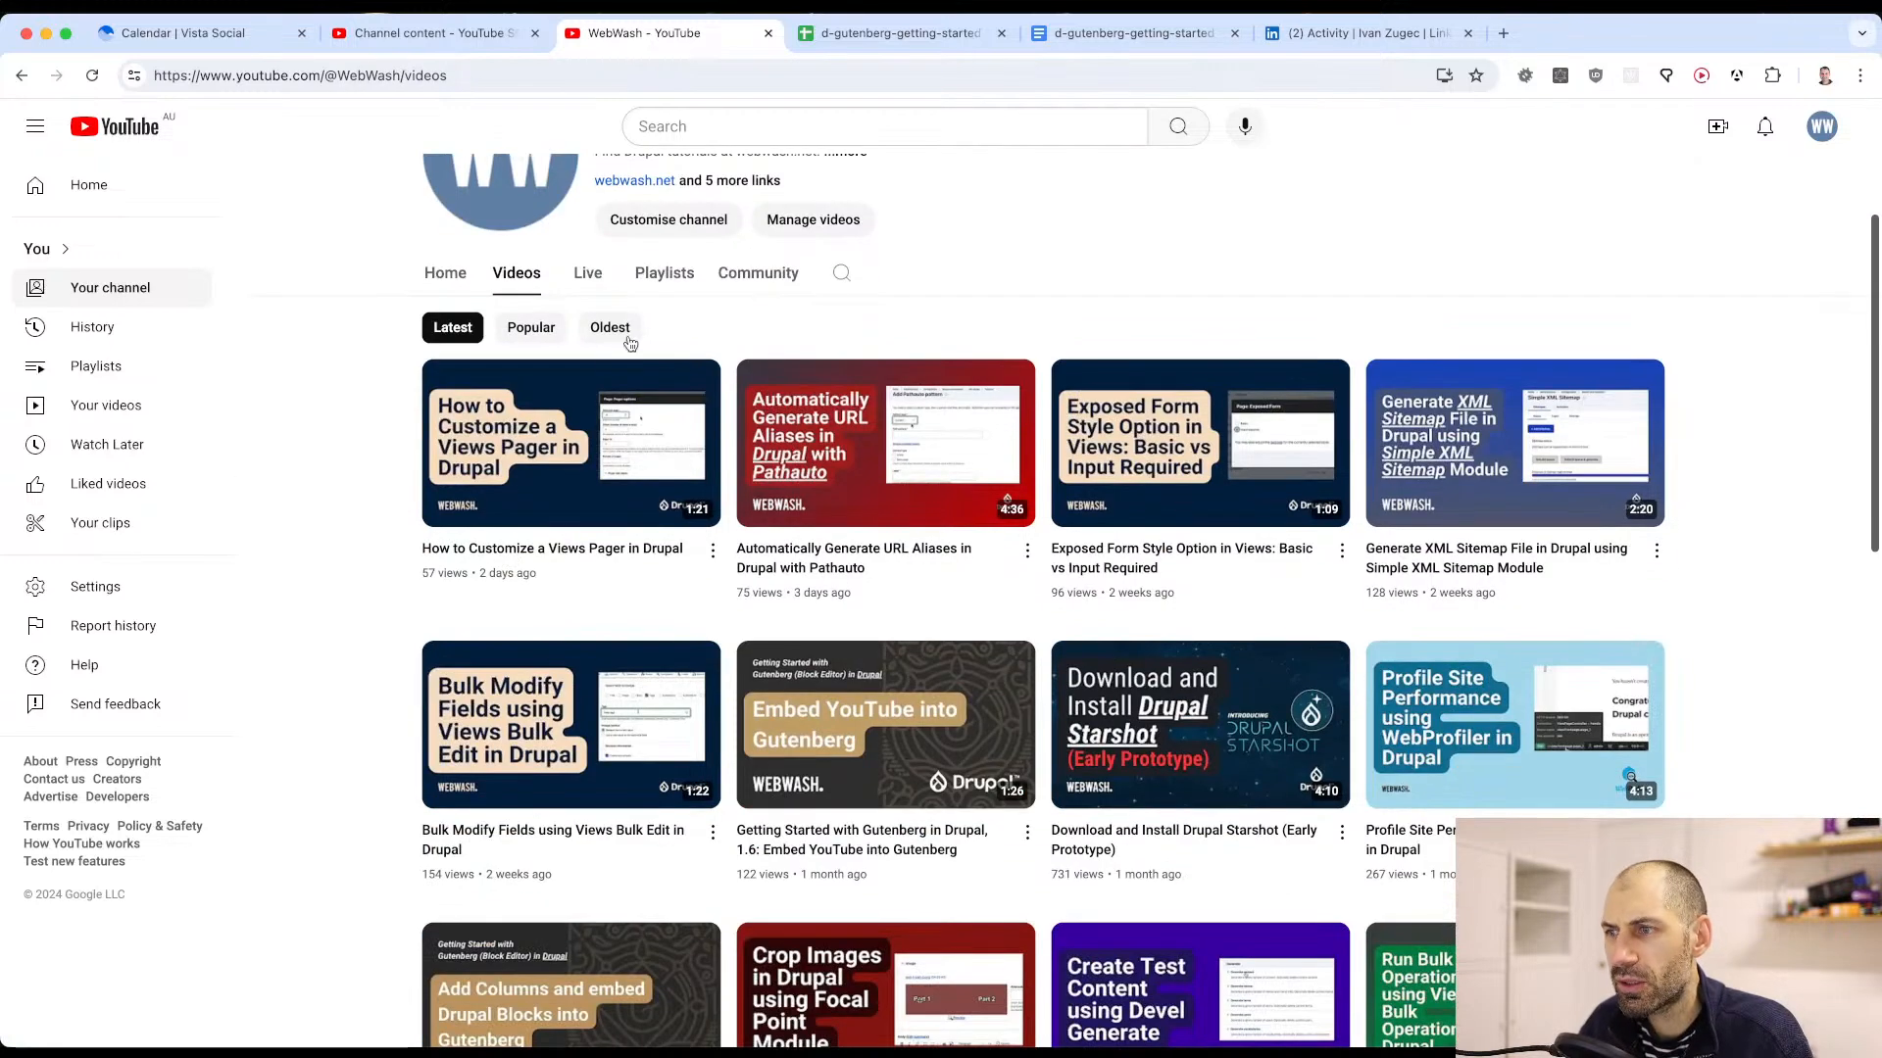
pyautogui.click(449, 42)
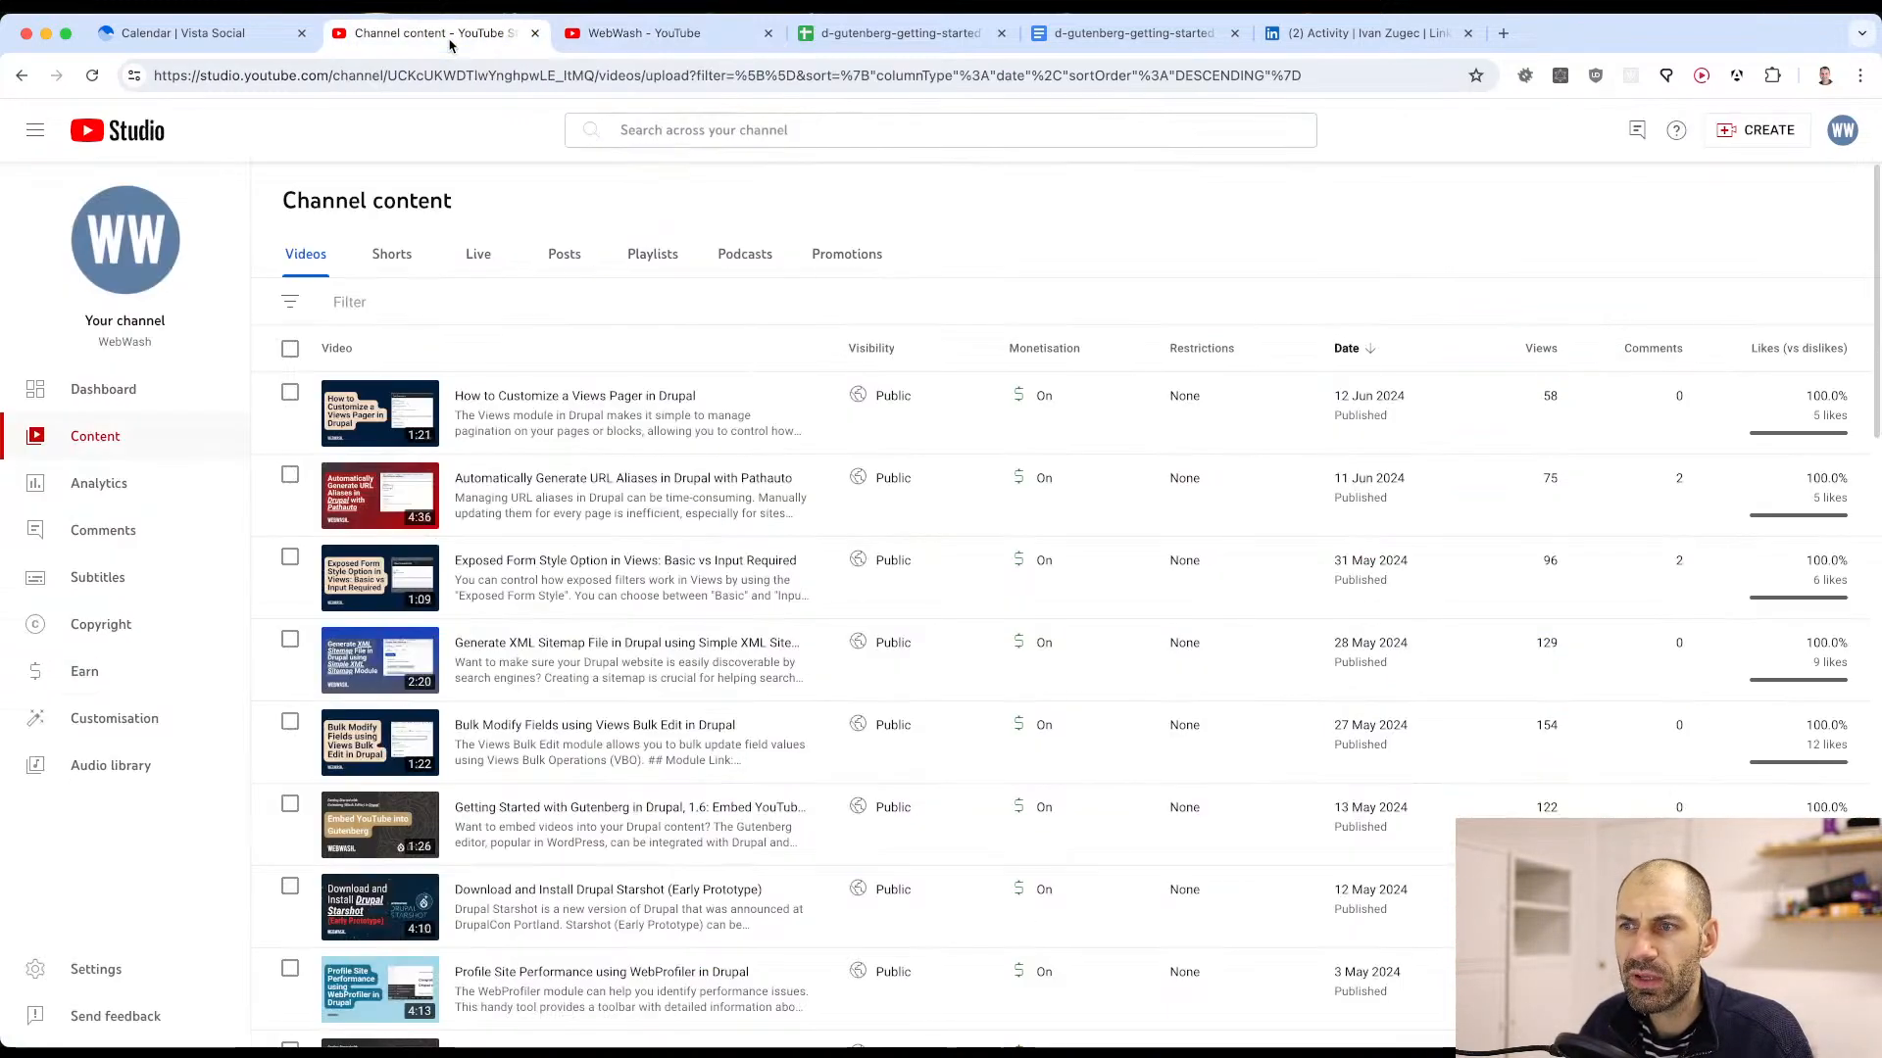
pyautogui.click(637, 44)
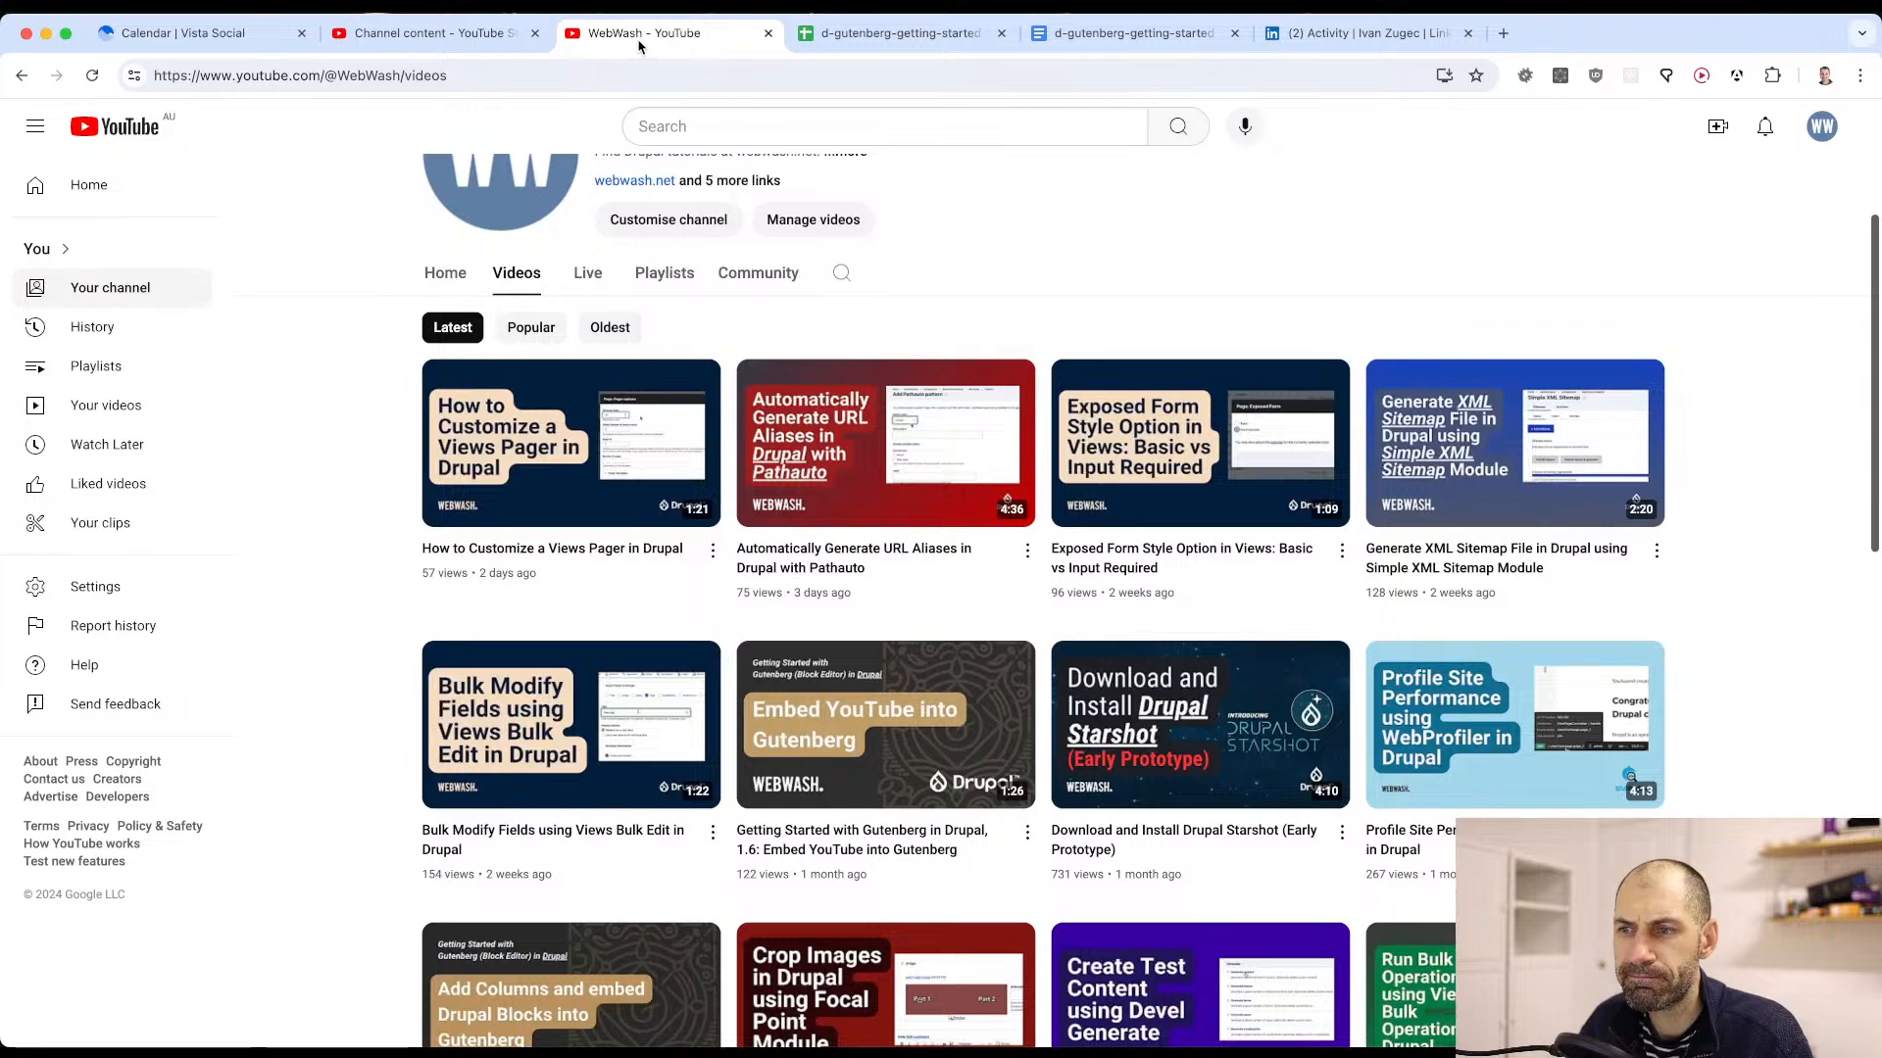
pyautogui.click(186, 34)
pyautogui.moveTo(532, 362)
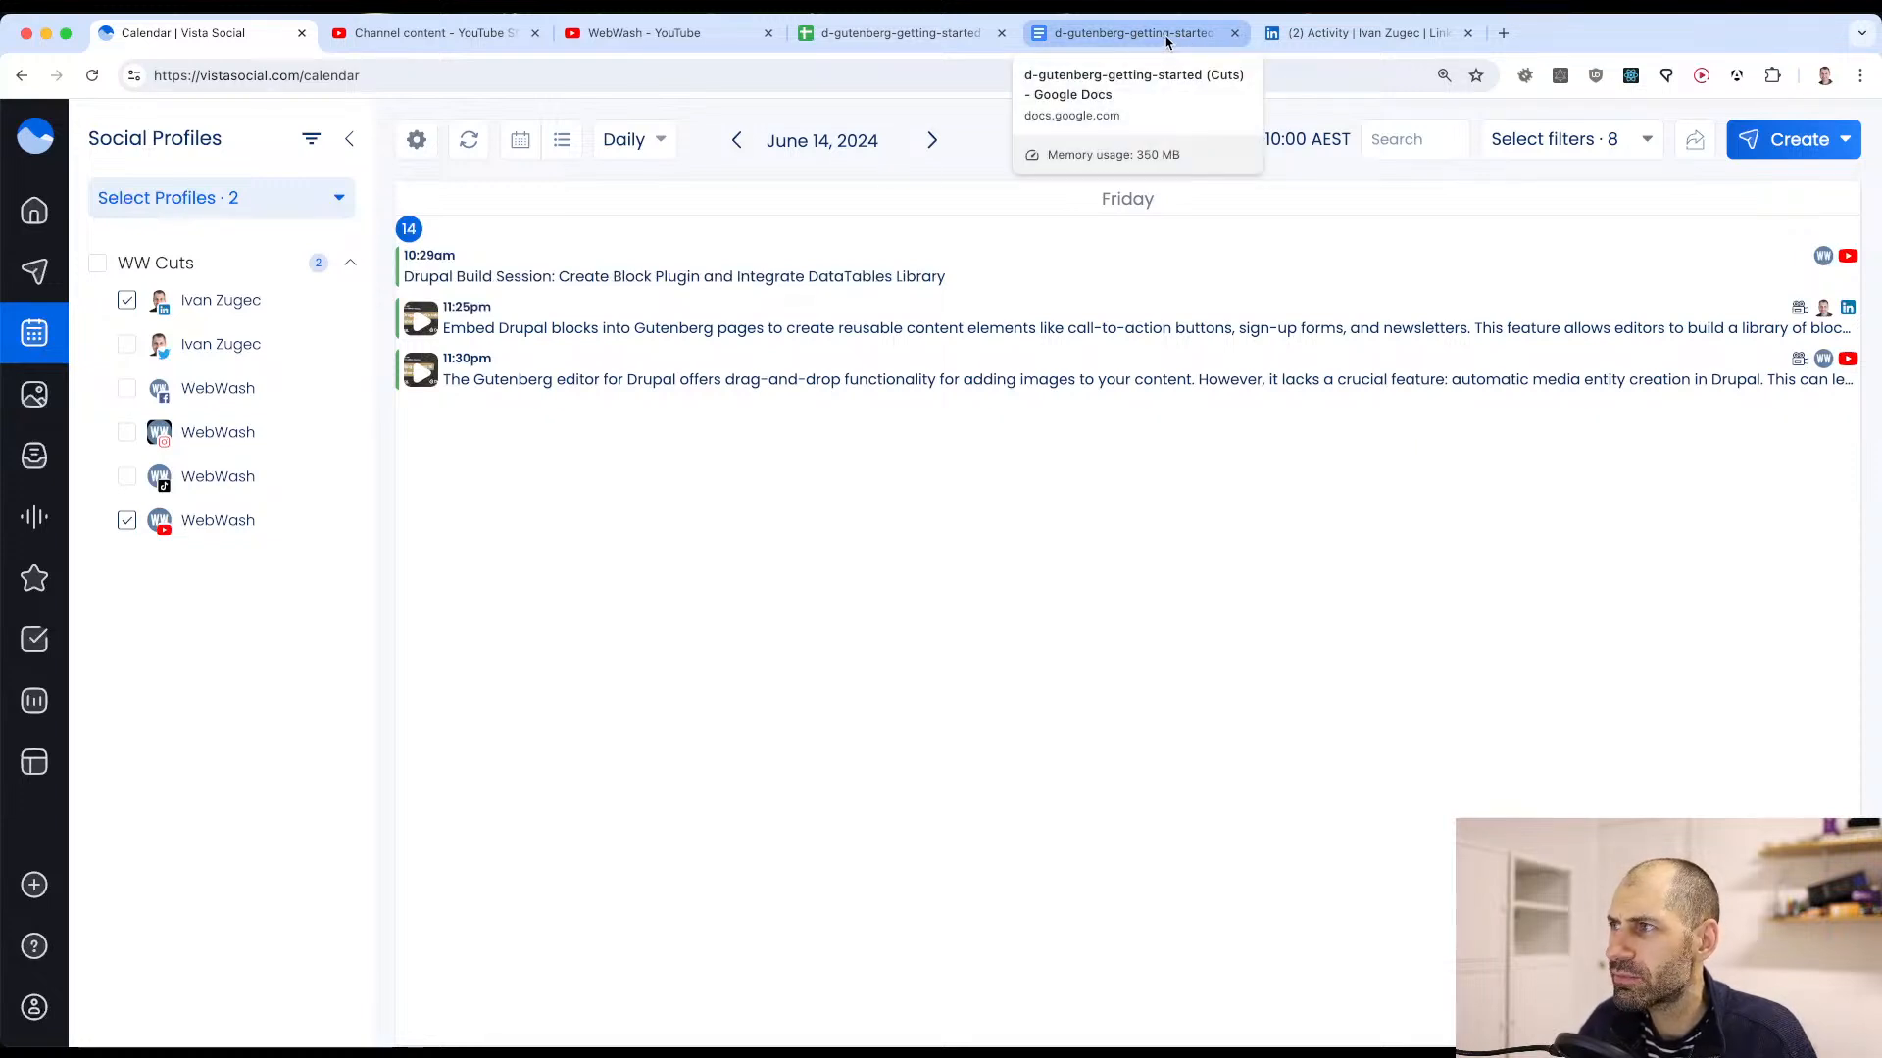
# Step: Return to the cuts spreadsheet and review the 1.7 row and the YouTube status choices for video 1.8
pyautogui.click(825, 25)
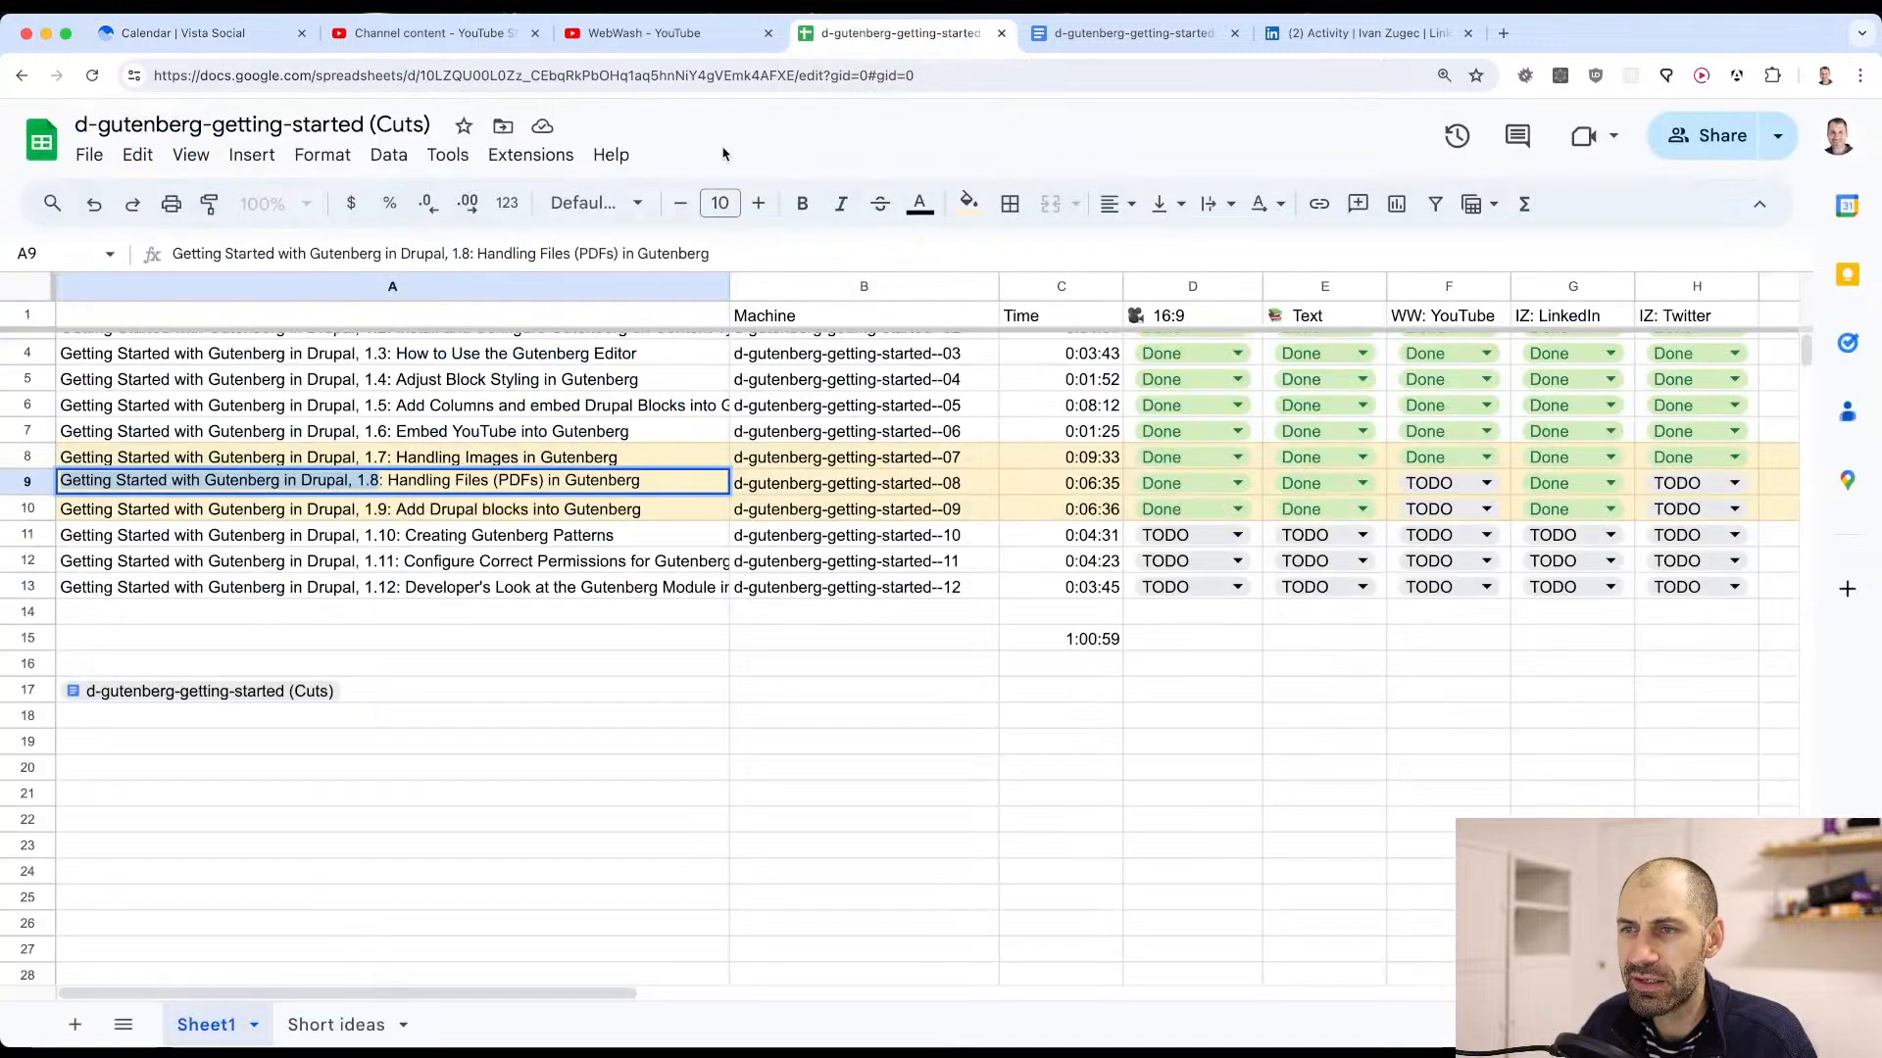
pyautogui.click(422, 455)
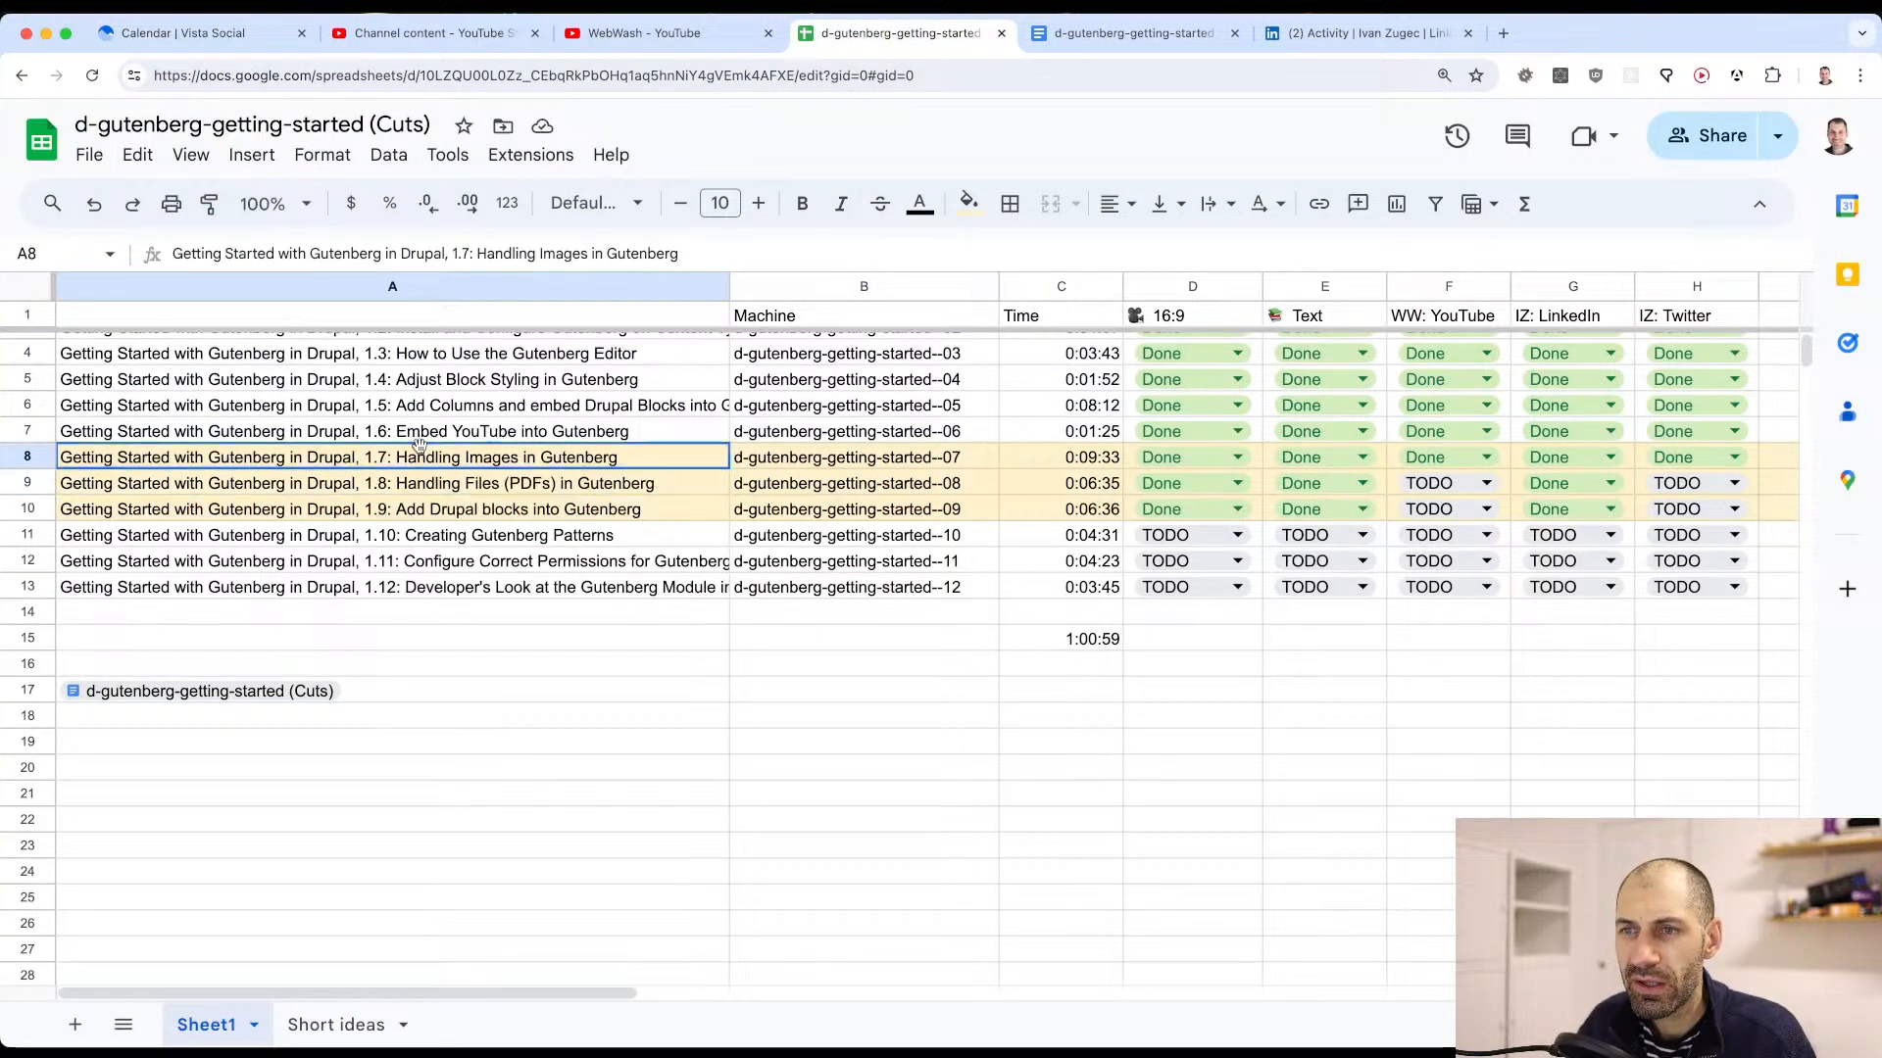
pyautogui.doubleClick(567, 457)
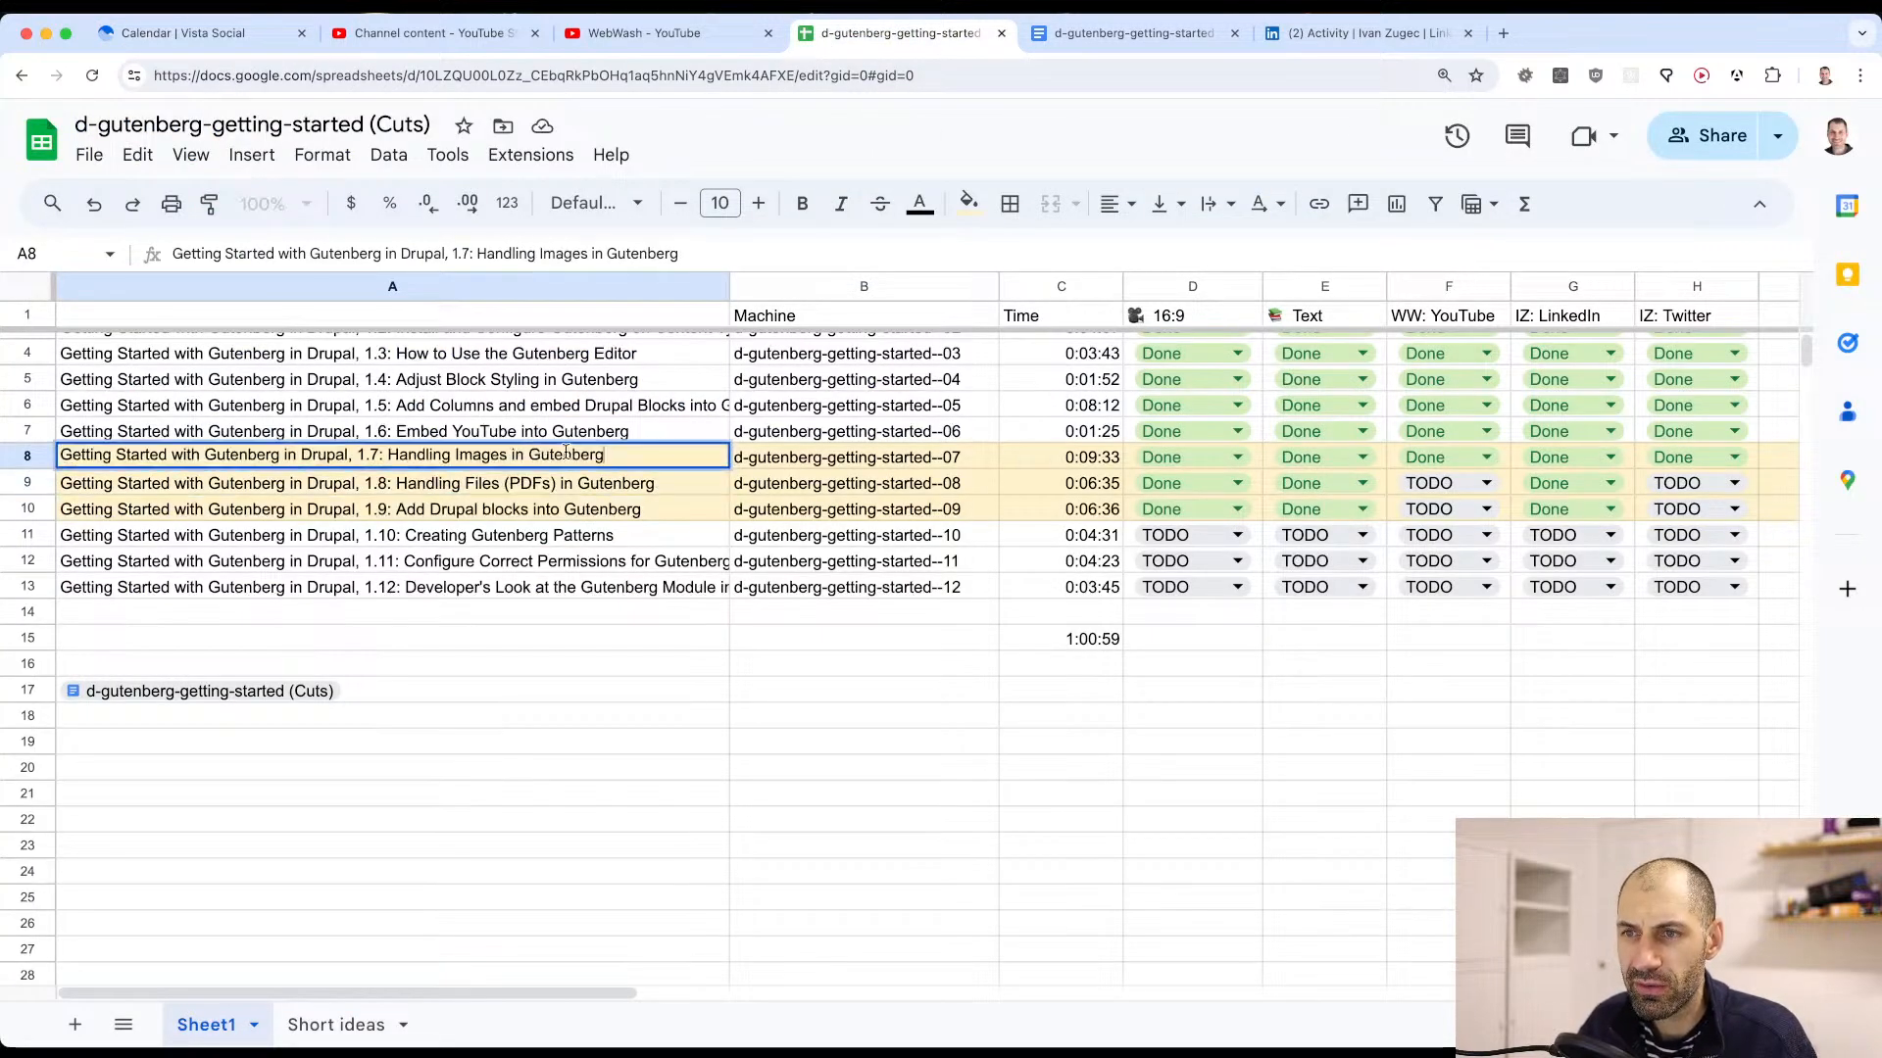
pyautogui.click(764, 456)
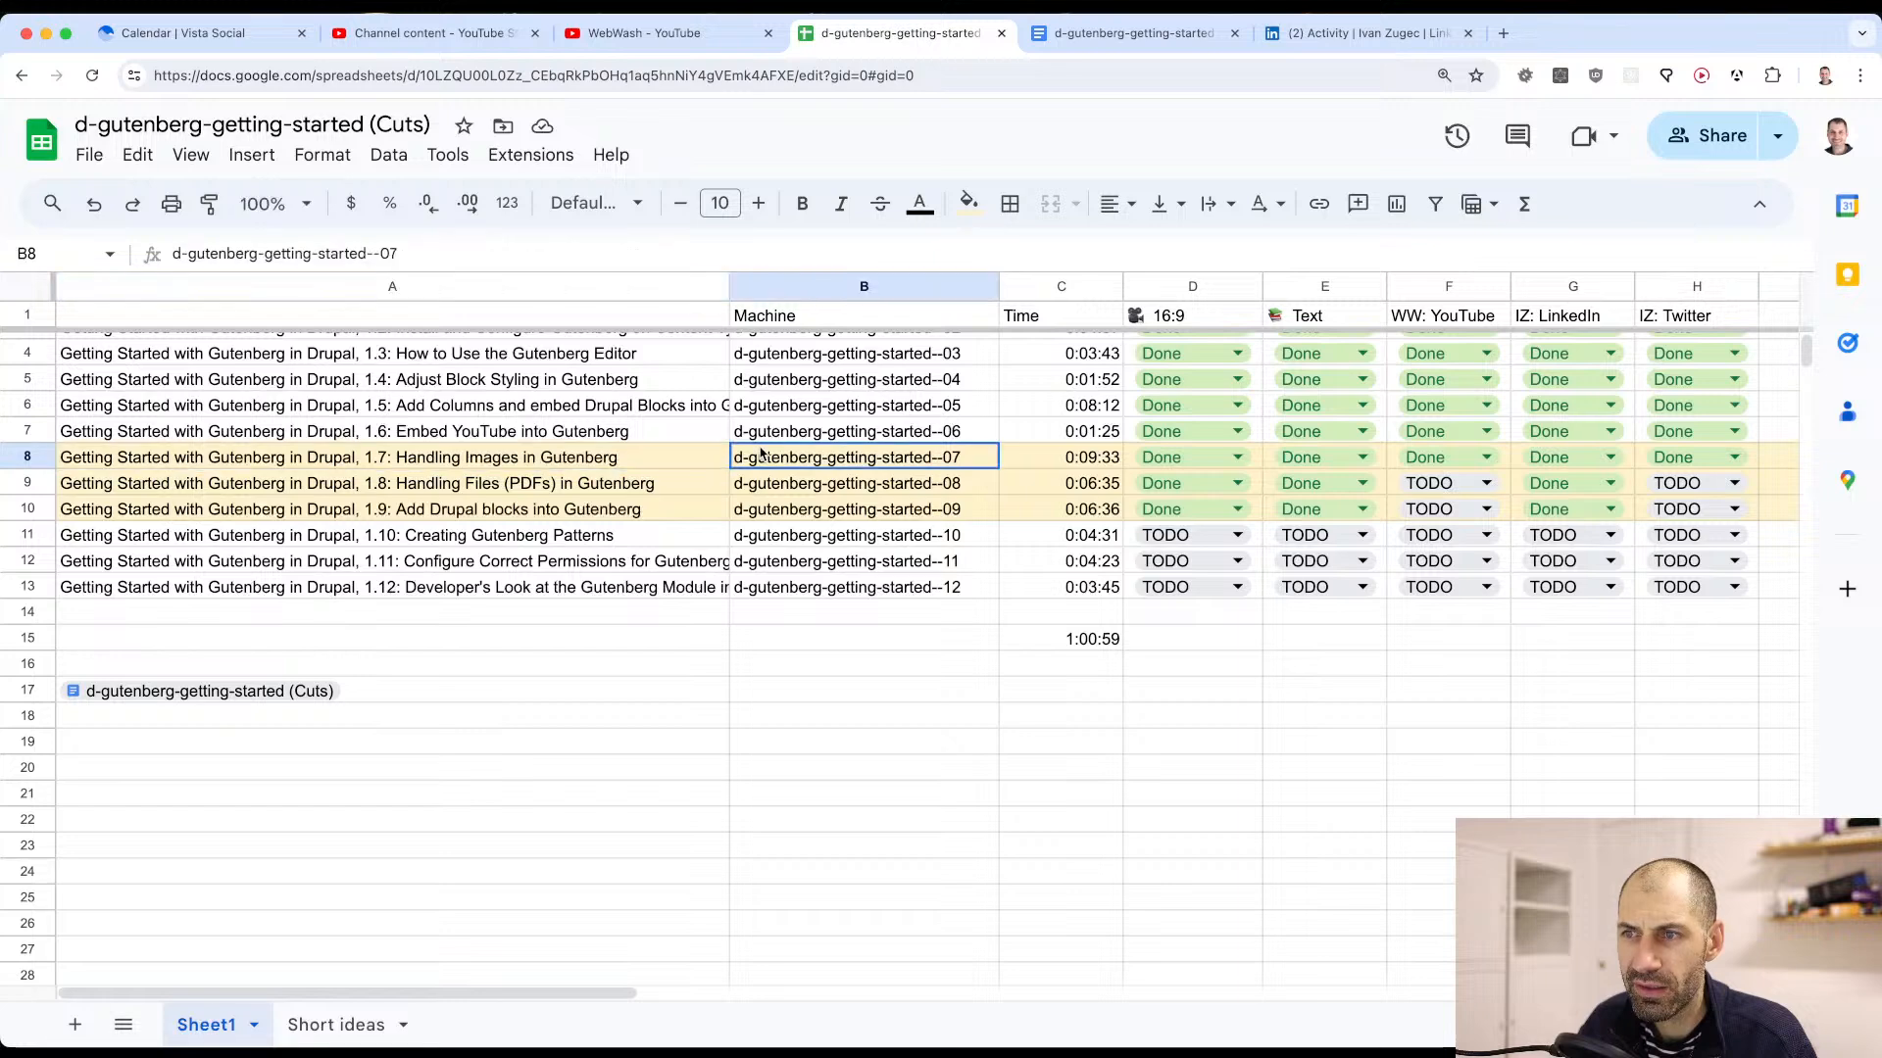
pyautogui.scroll(1, 745, 431)
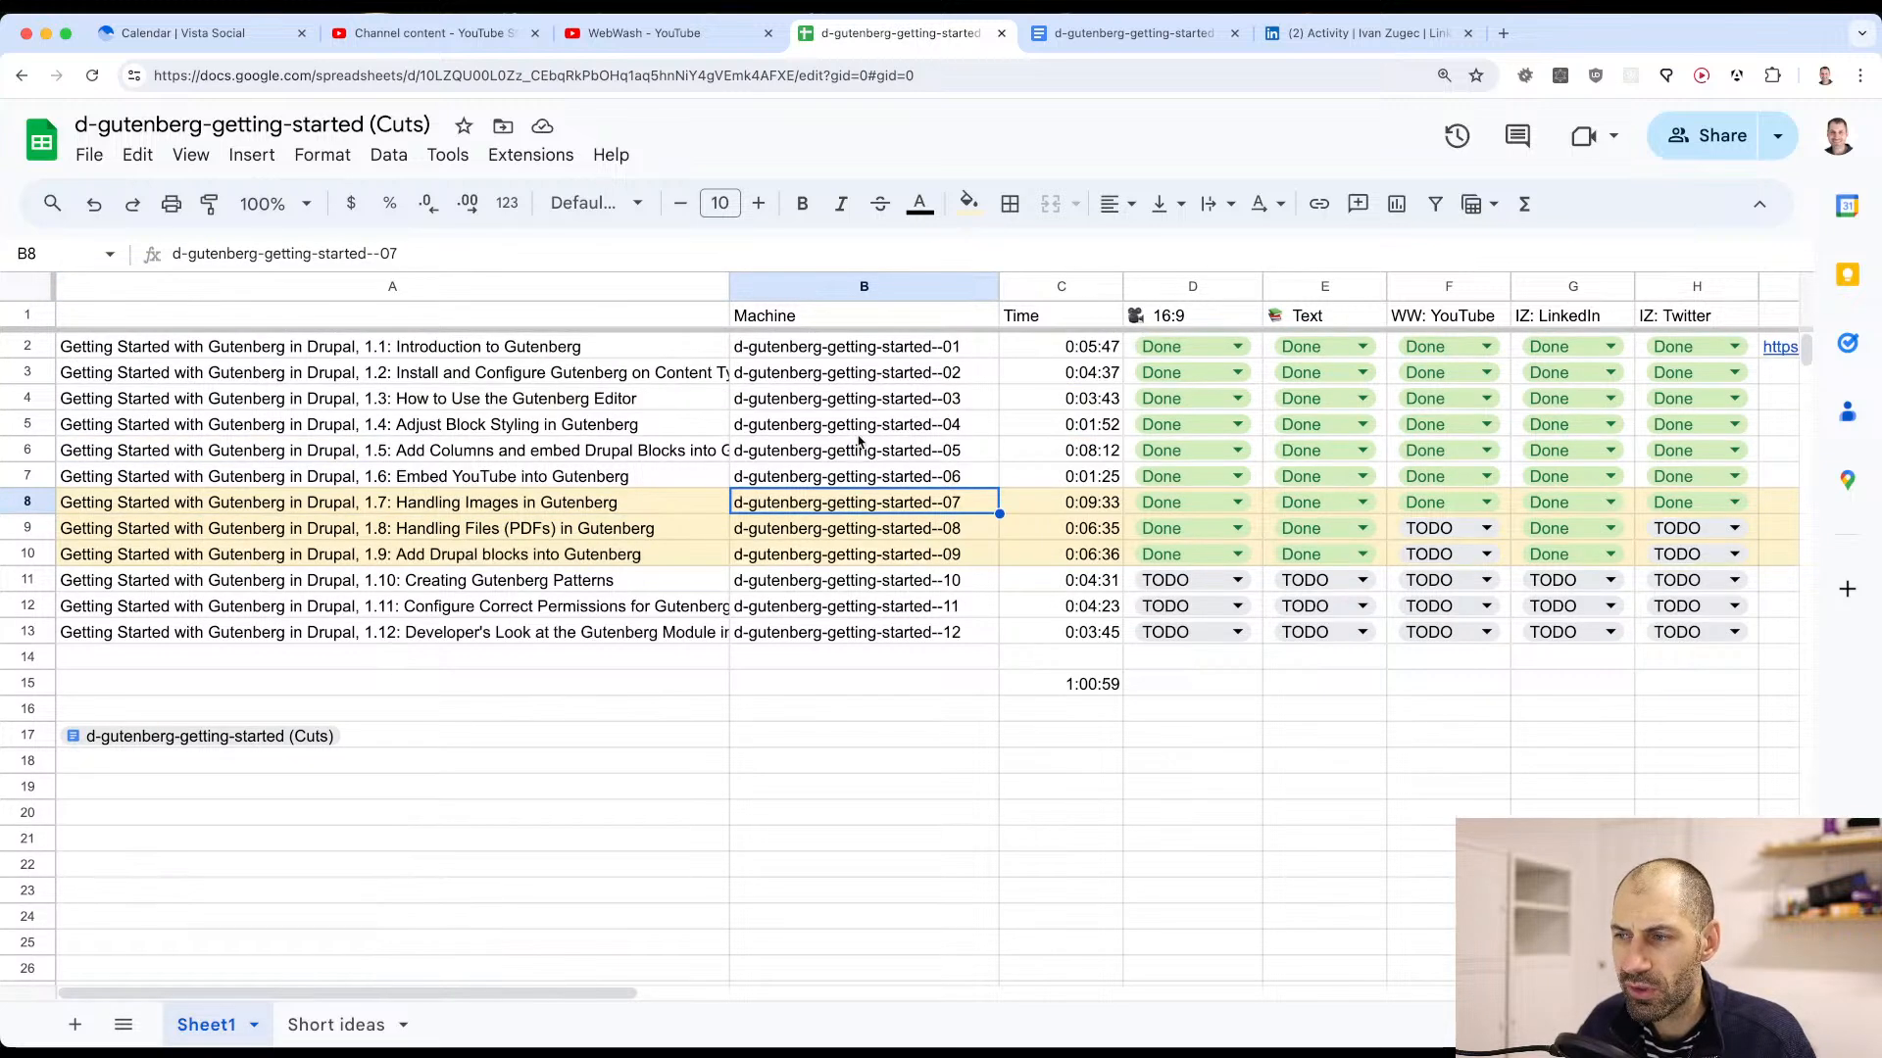
pyautogui.click(1423, 531)
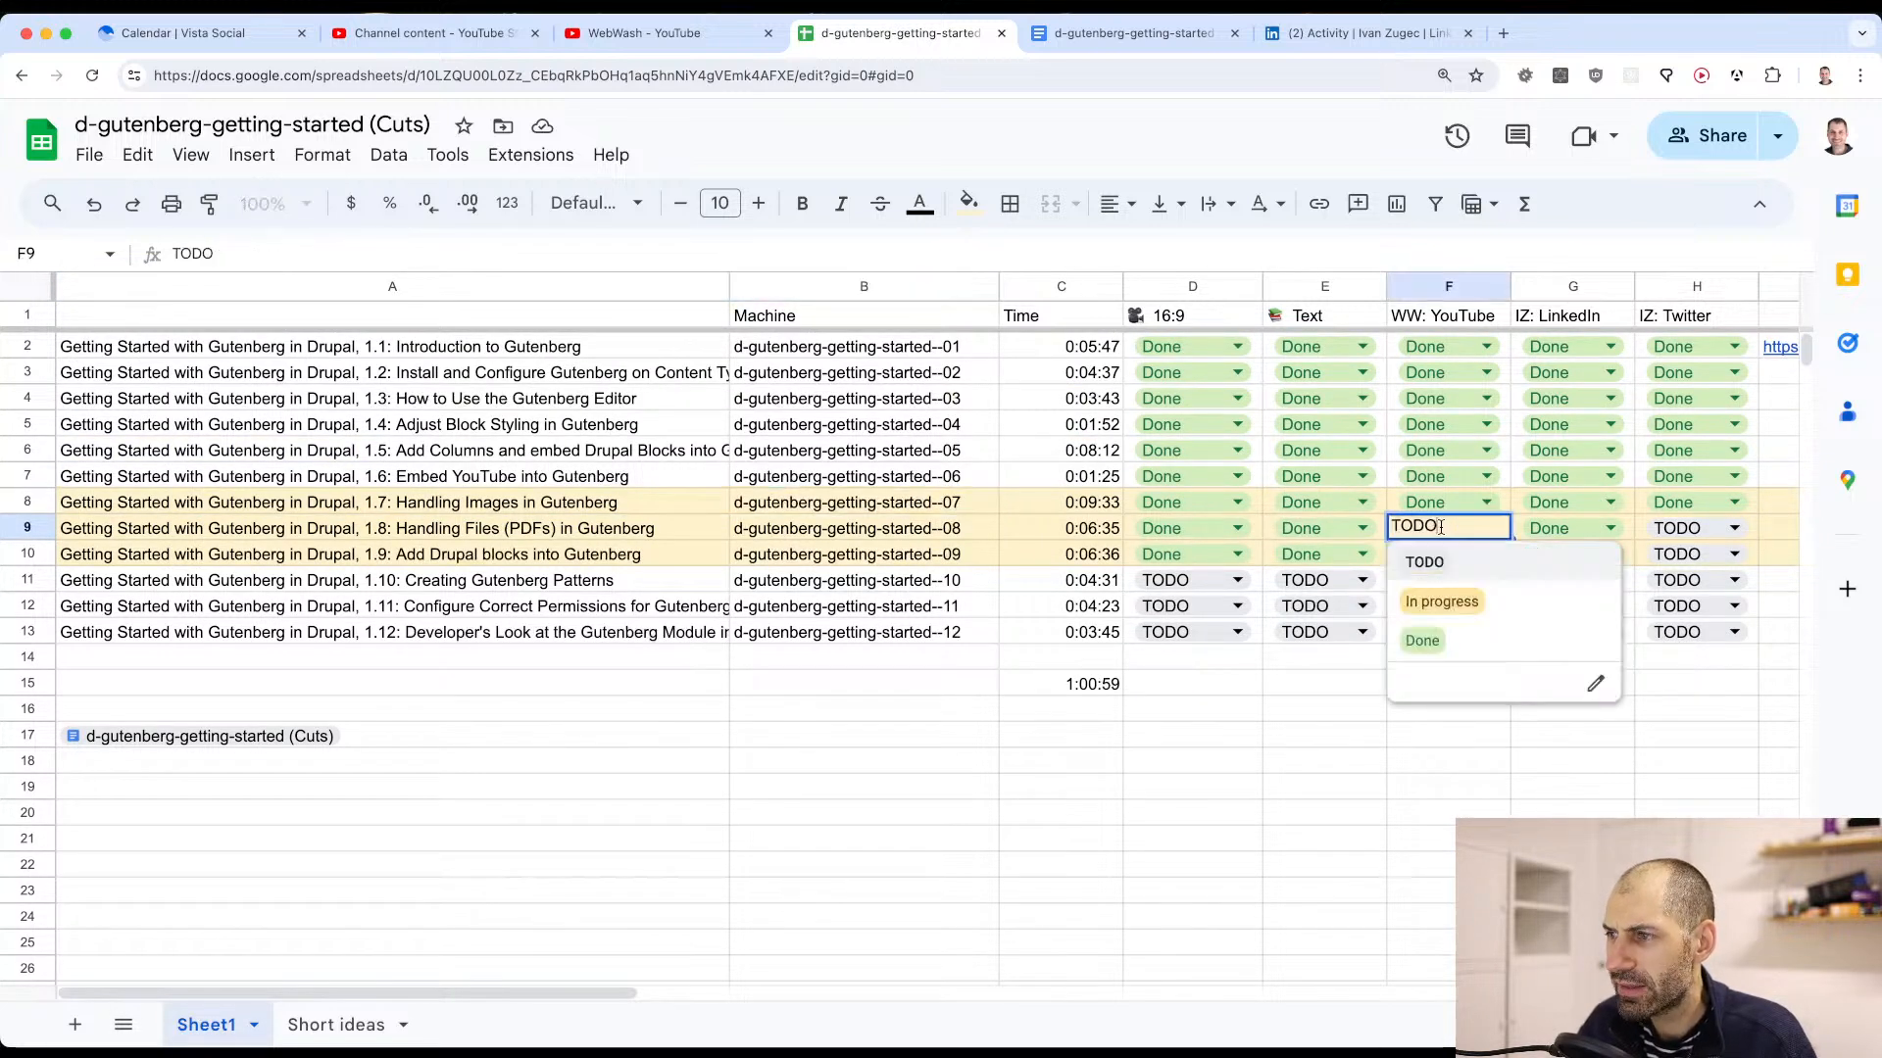
pyautogui.click(1358, 840)
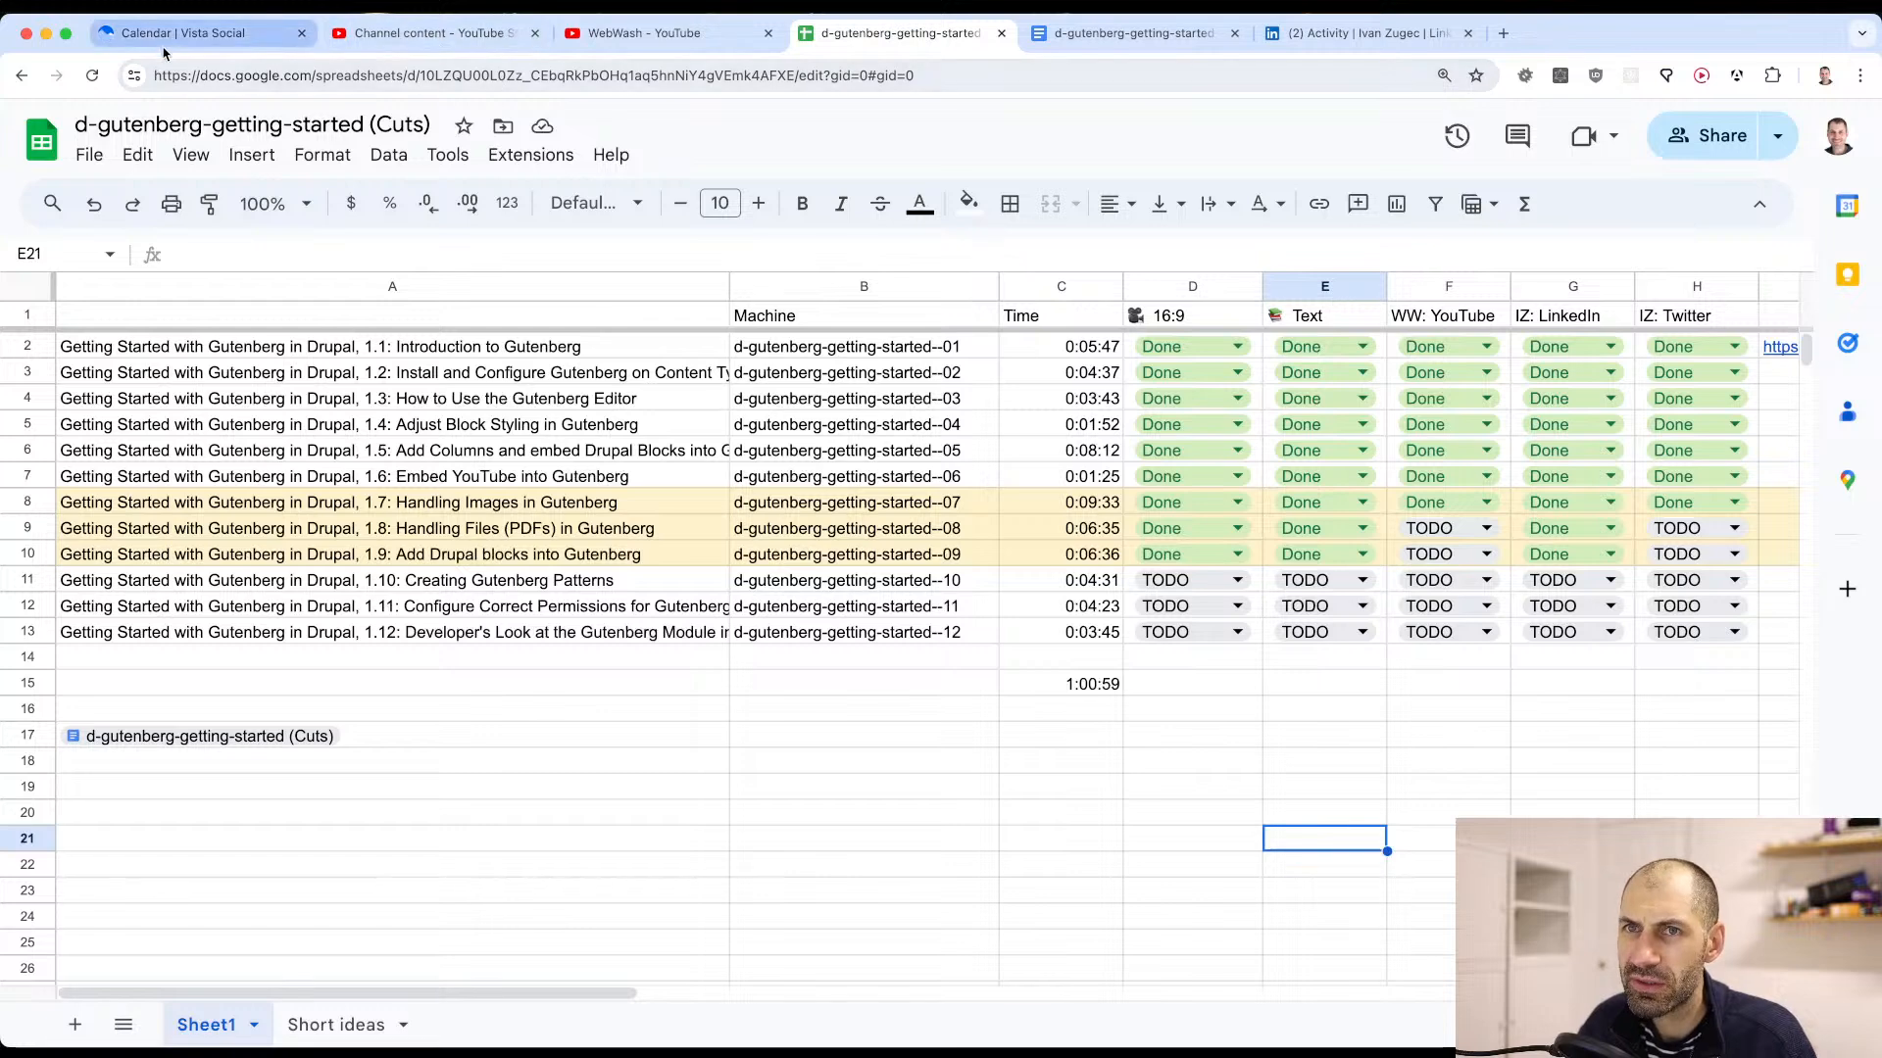
# Step: Switch to the d-gutenberg-getting-started (Cuts) document and refresh its table of contents
pyautogui.click(1137, 33)
pyautogui.scroll(-10, 516, 602)
pyautogui.scroll(8, 354, 817)
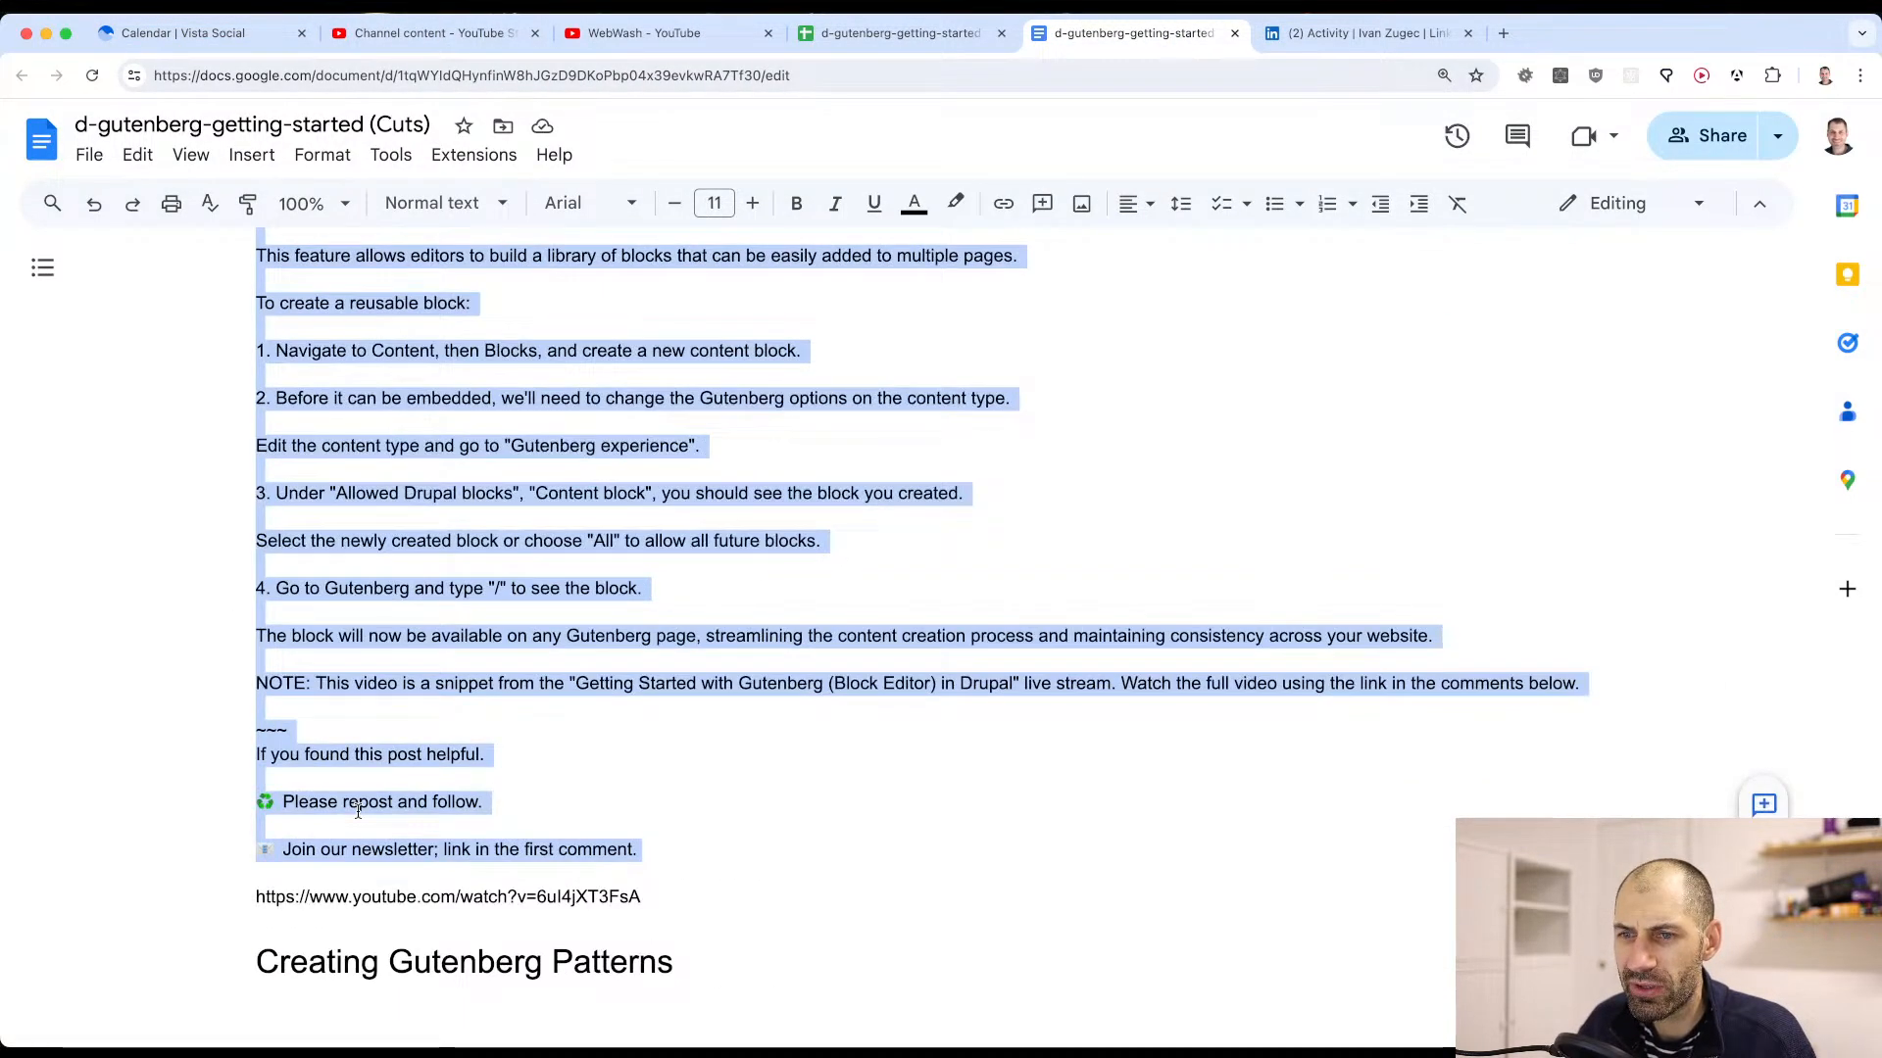
pyautogui.scroll(-3, 366, 830)
pyautogui.scroll(20, 355, 809)
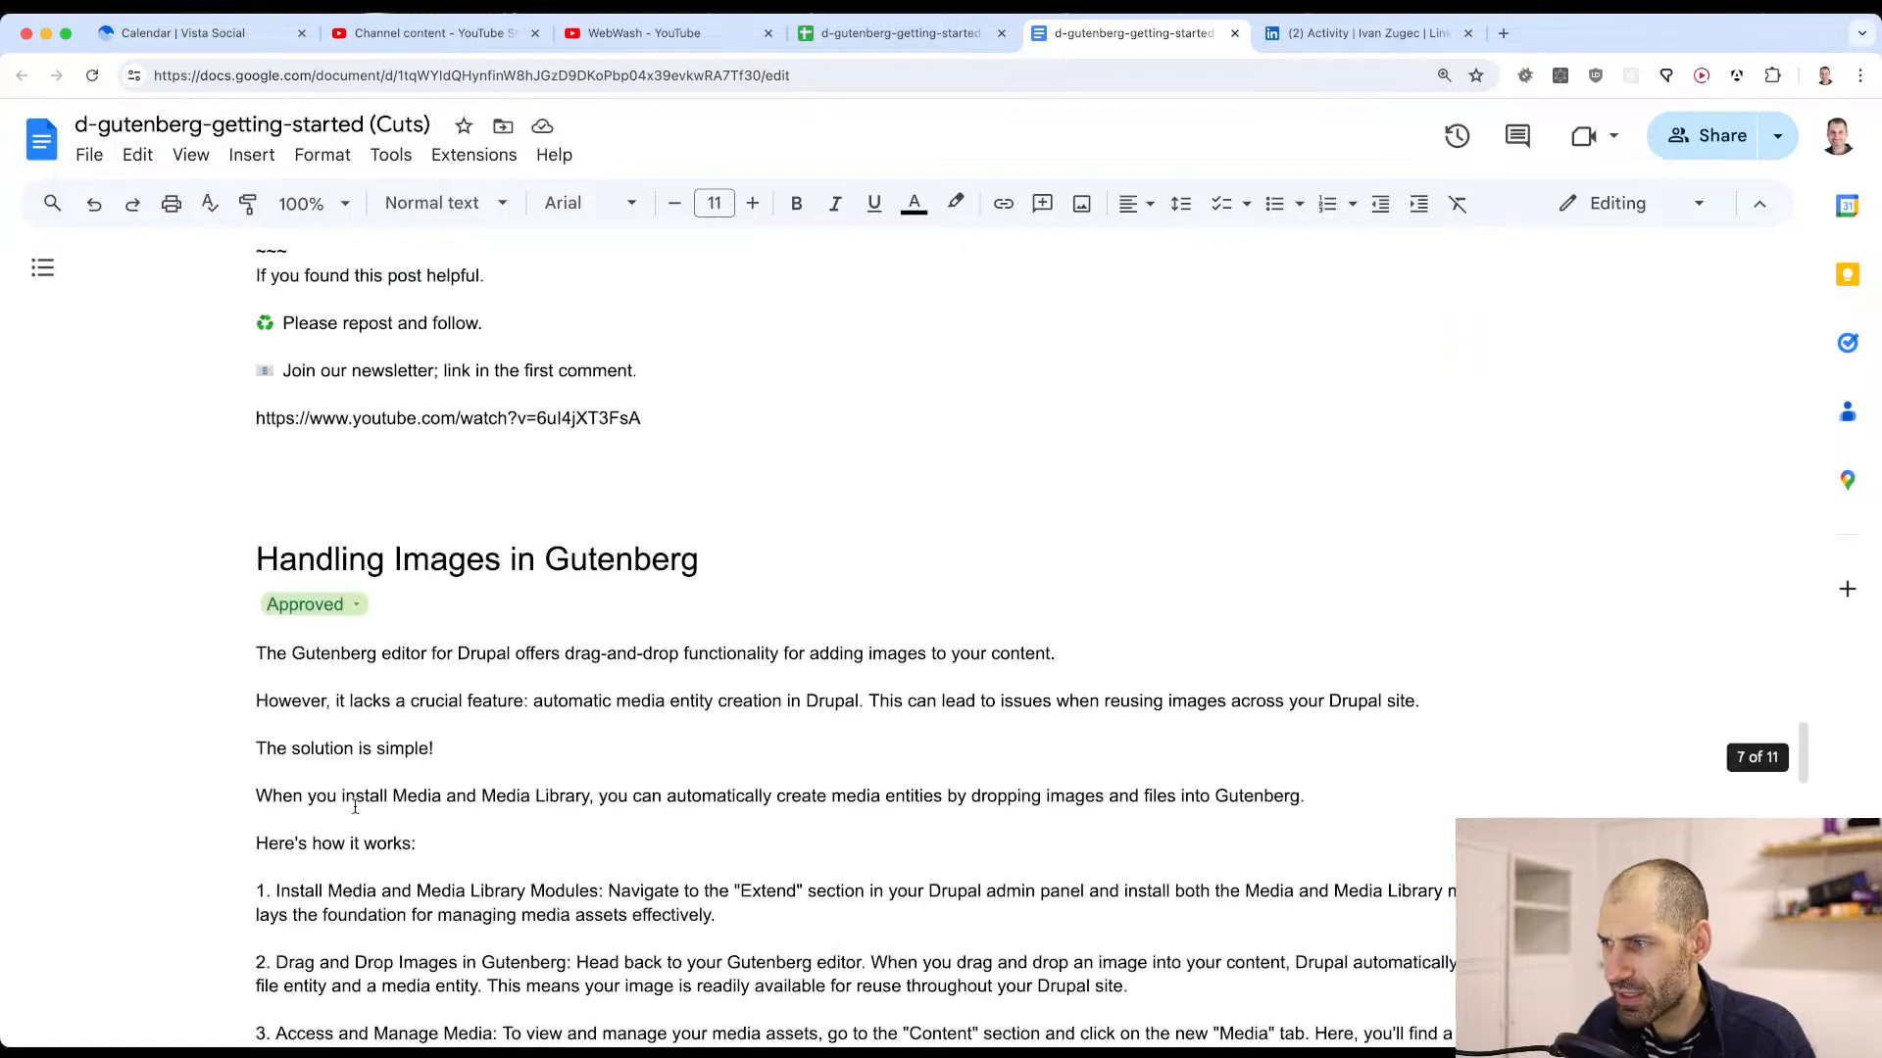
pyautogui.click(745, 697)
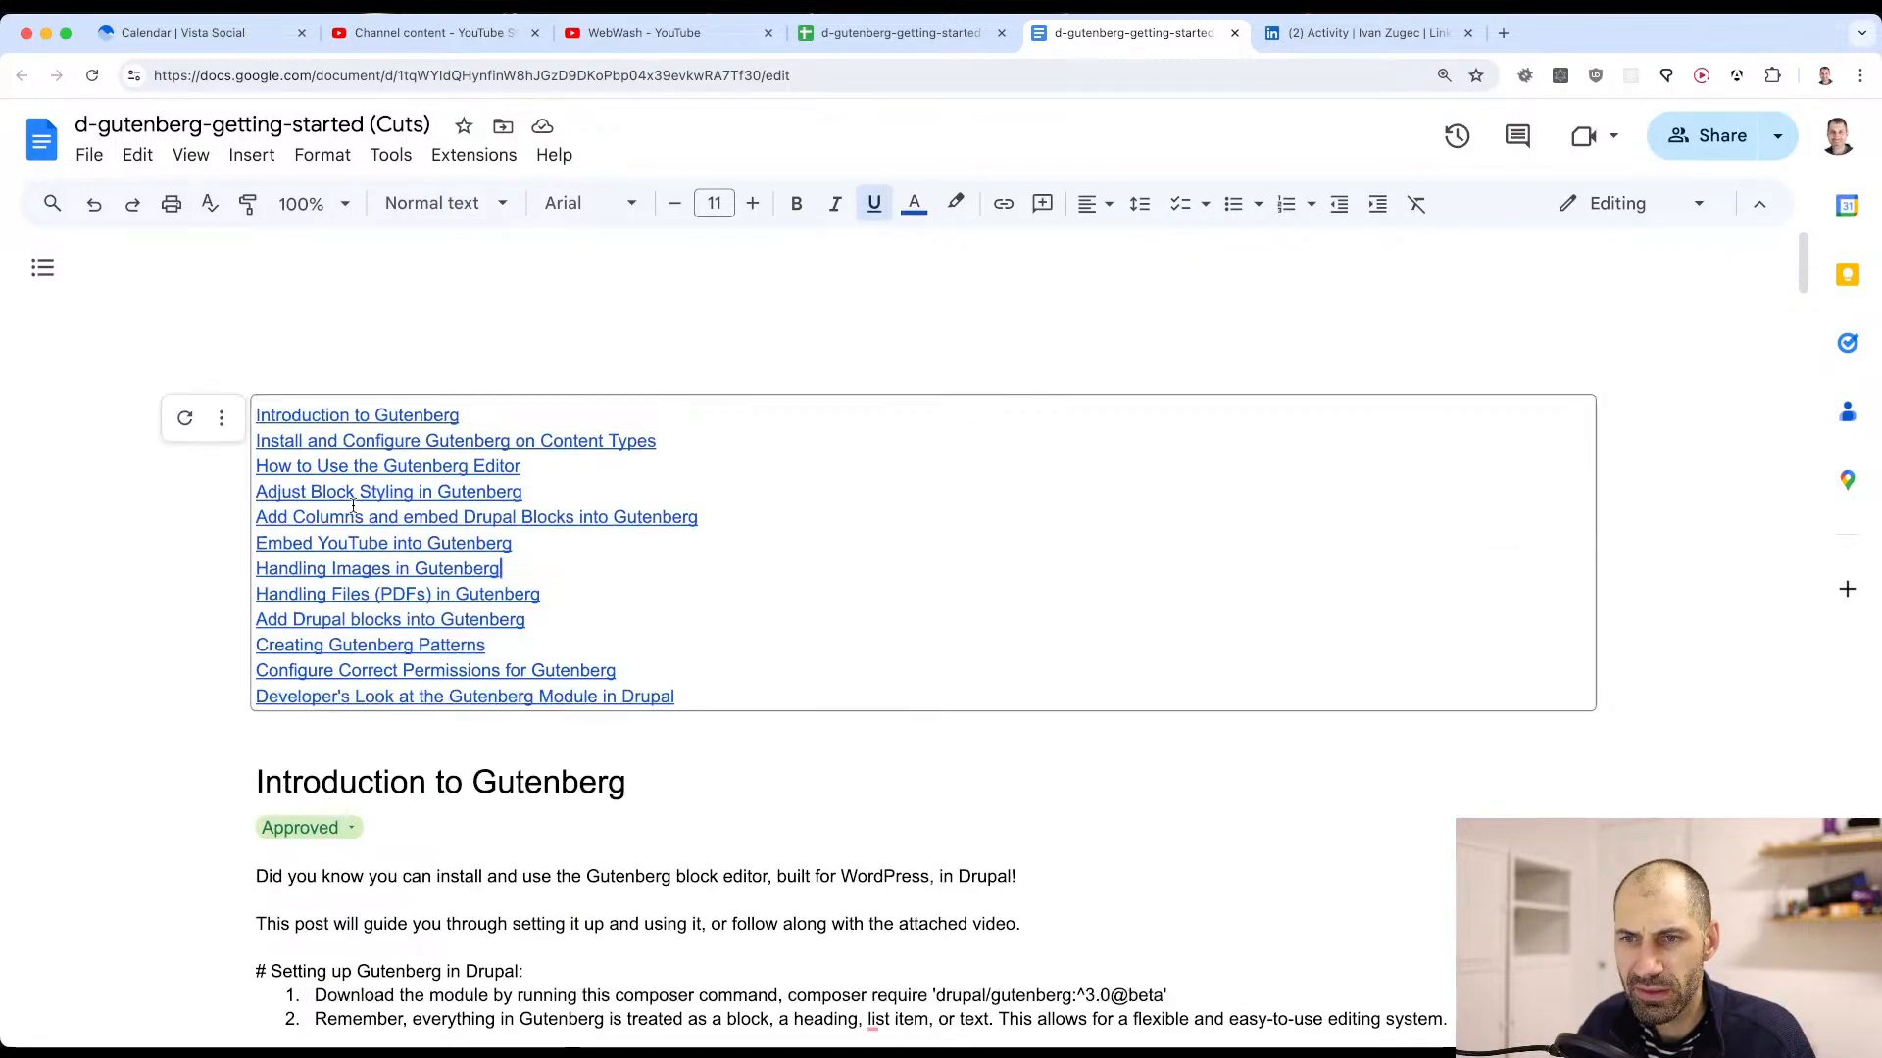
pyautogui.click(184, 419)
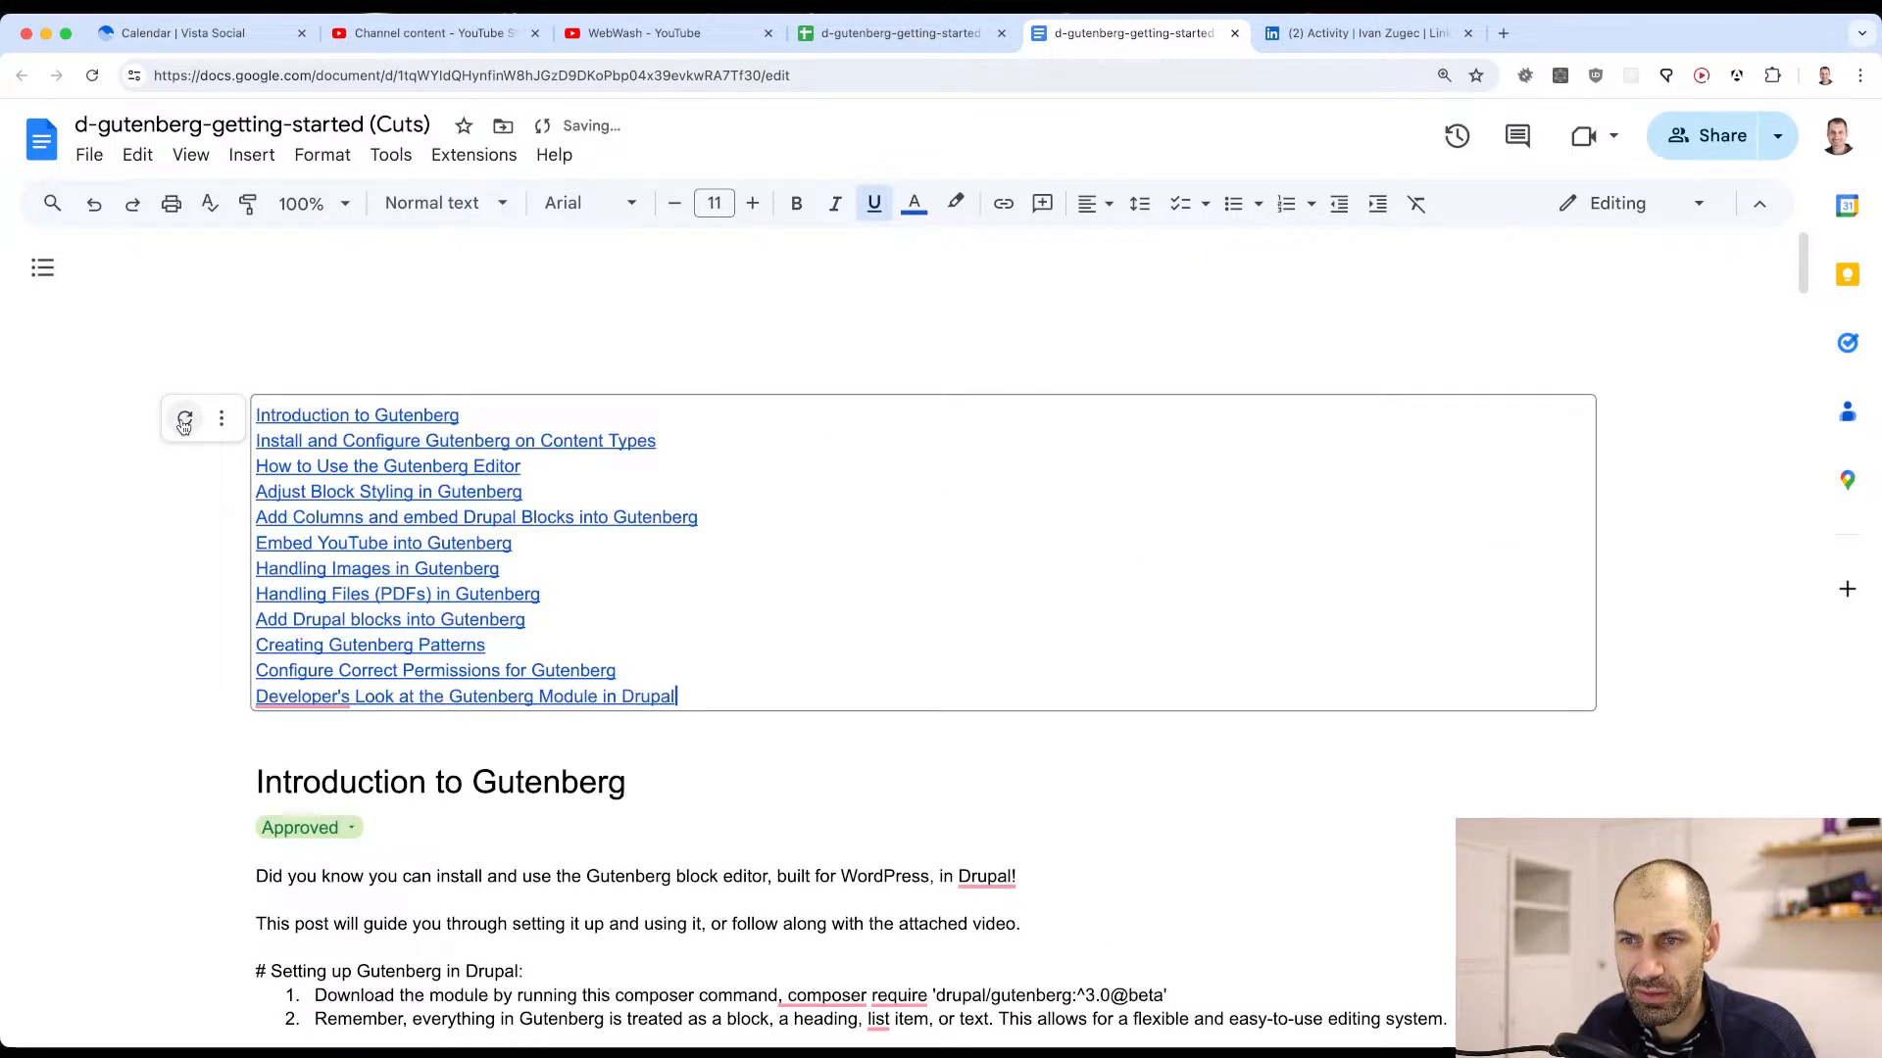
# Step: Examine the approval status choices for the Introduction to Gutenberg section, leaving its status at Approved
pyautogui.scroll(-4, 348, 470)
pyautogui.click(350, 466)
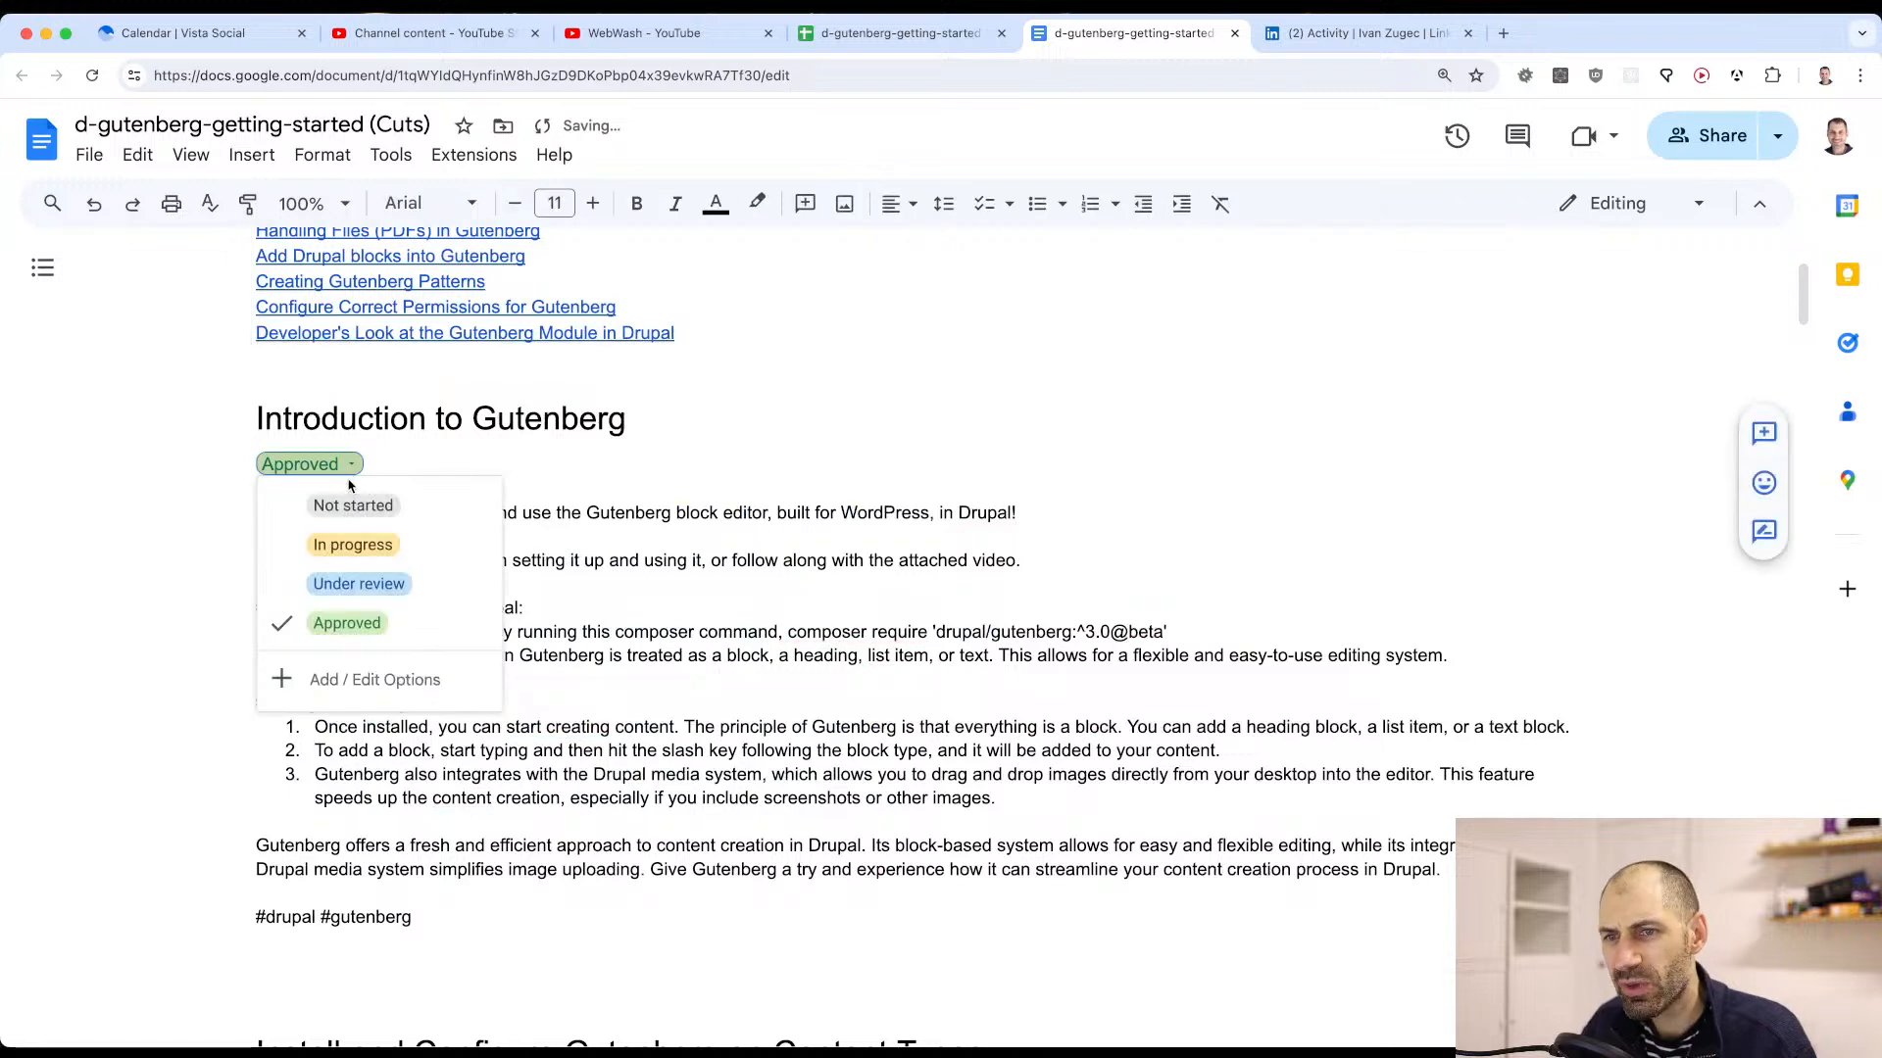
pyautogui.click(578, 462)
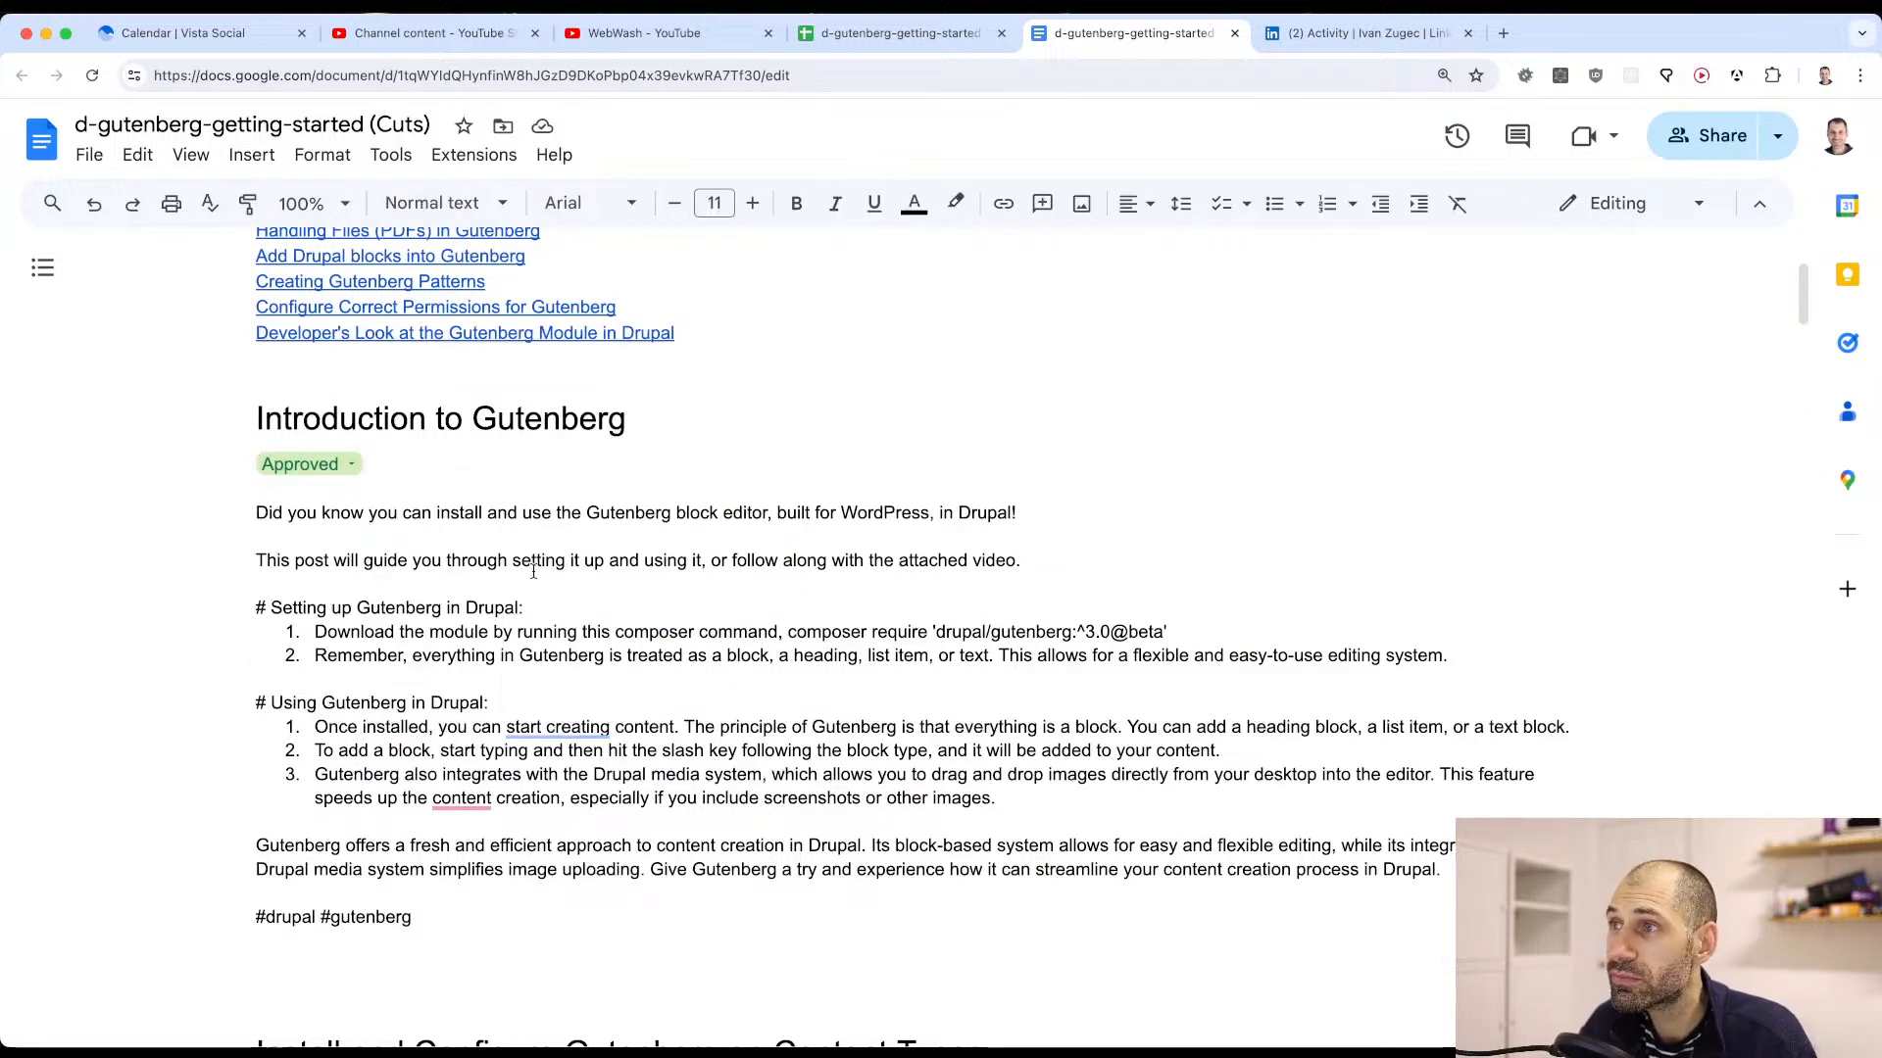
pyautogui.click(320, 448)
pyautogui.click(321, 464)
pyautogui.scroll(-1, 364, 651)
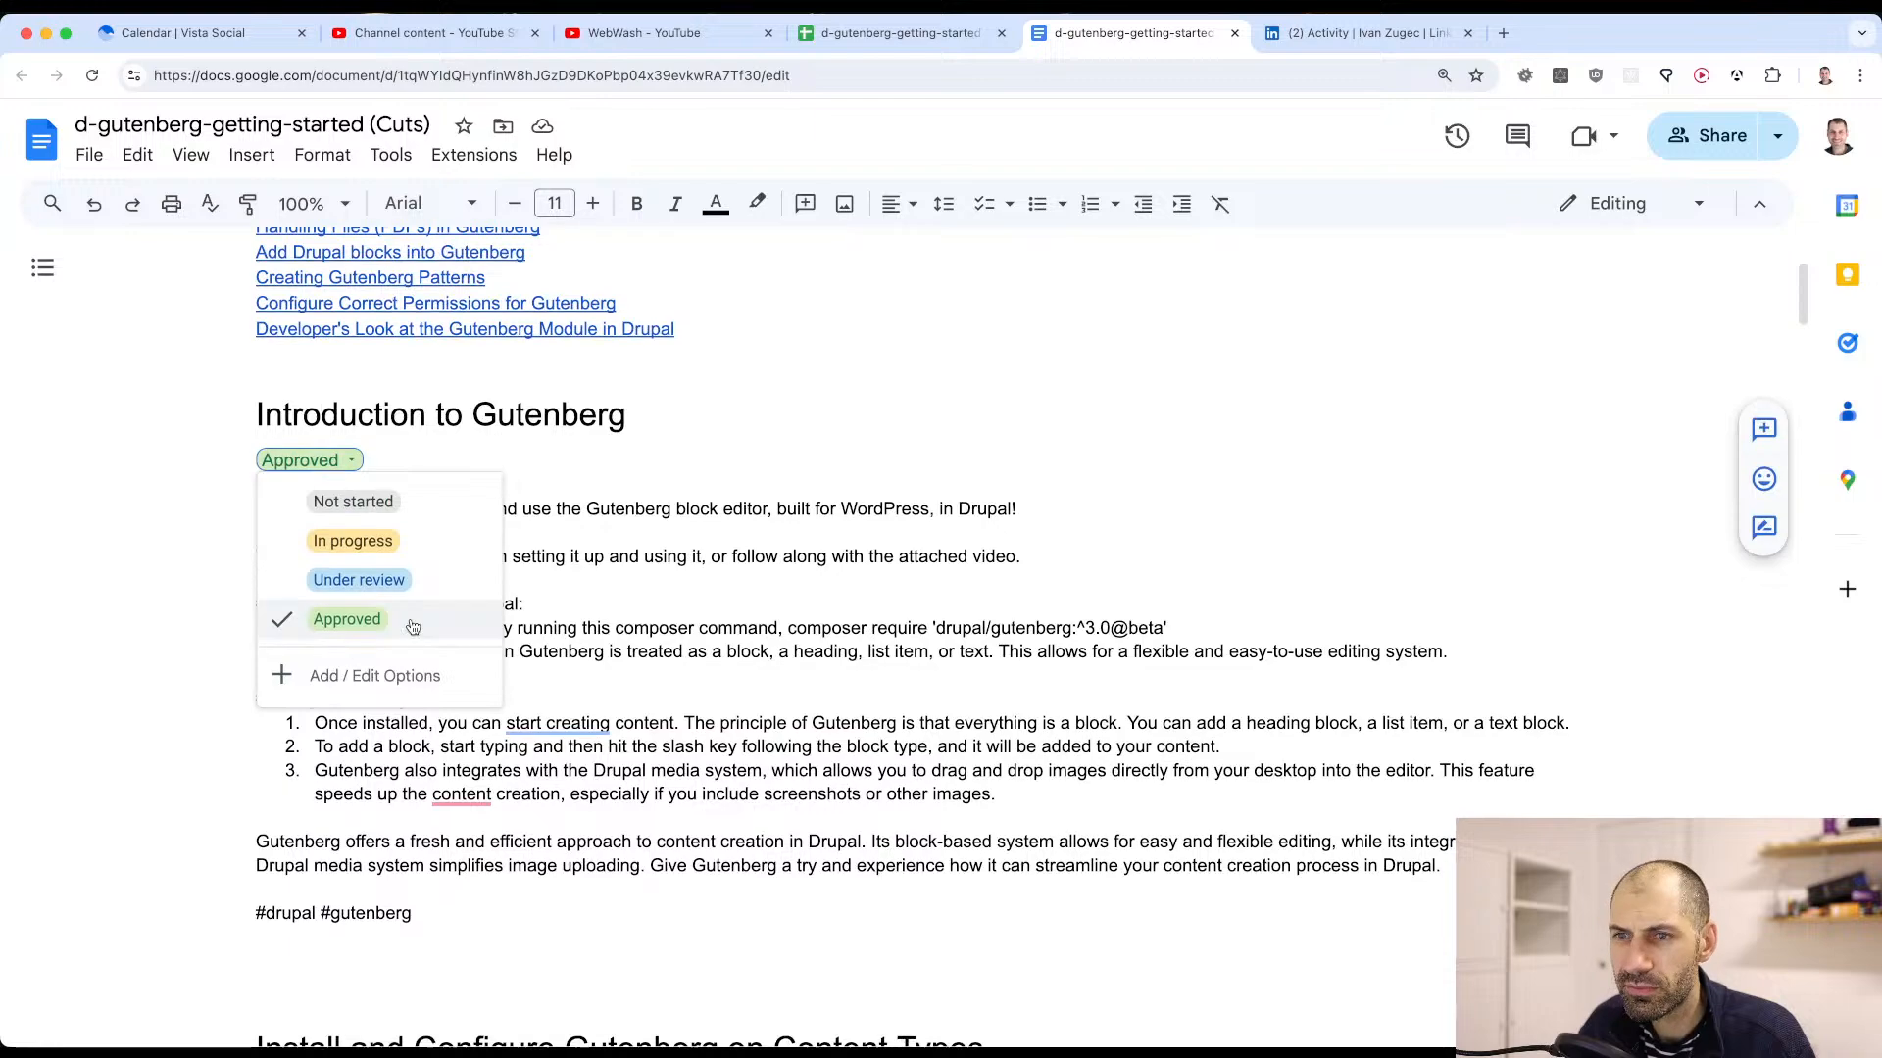
pyautogui.click(740, 504)
# Step: Look through the post sections down to Handling Files (PDFs) in Gutenberg and switch back to the Vista Social calendar
pyautogui.scroll(-20, 740, 504)
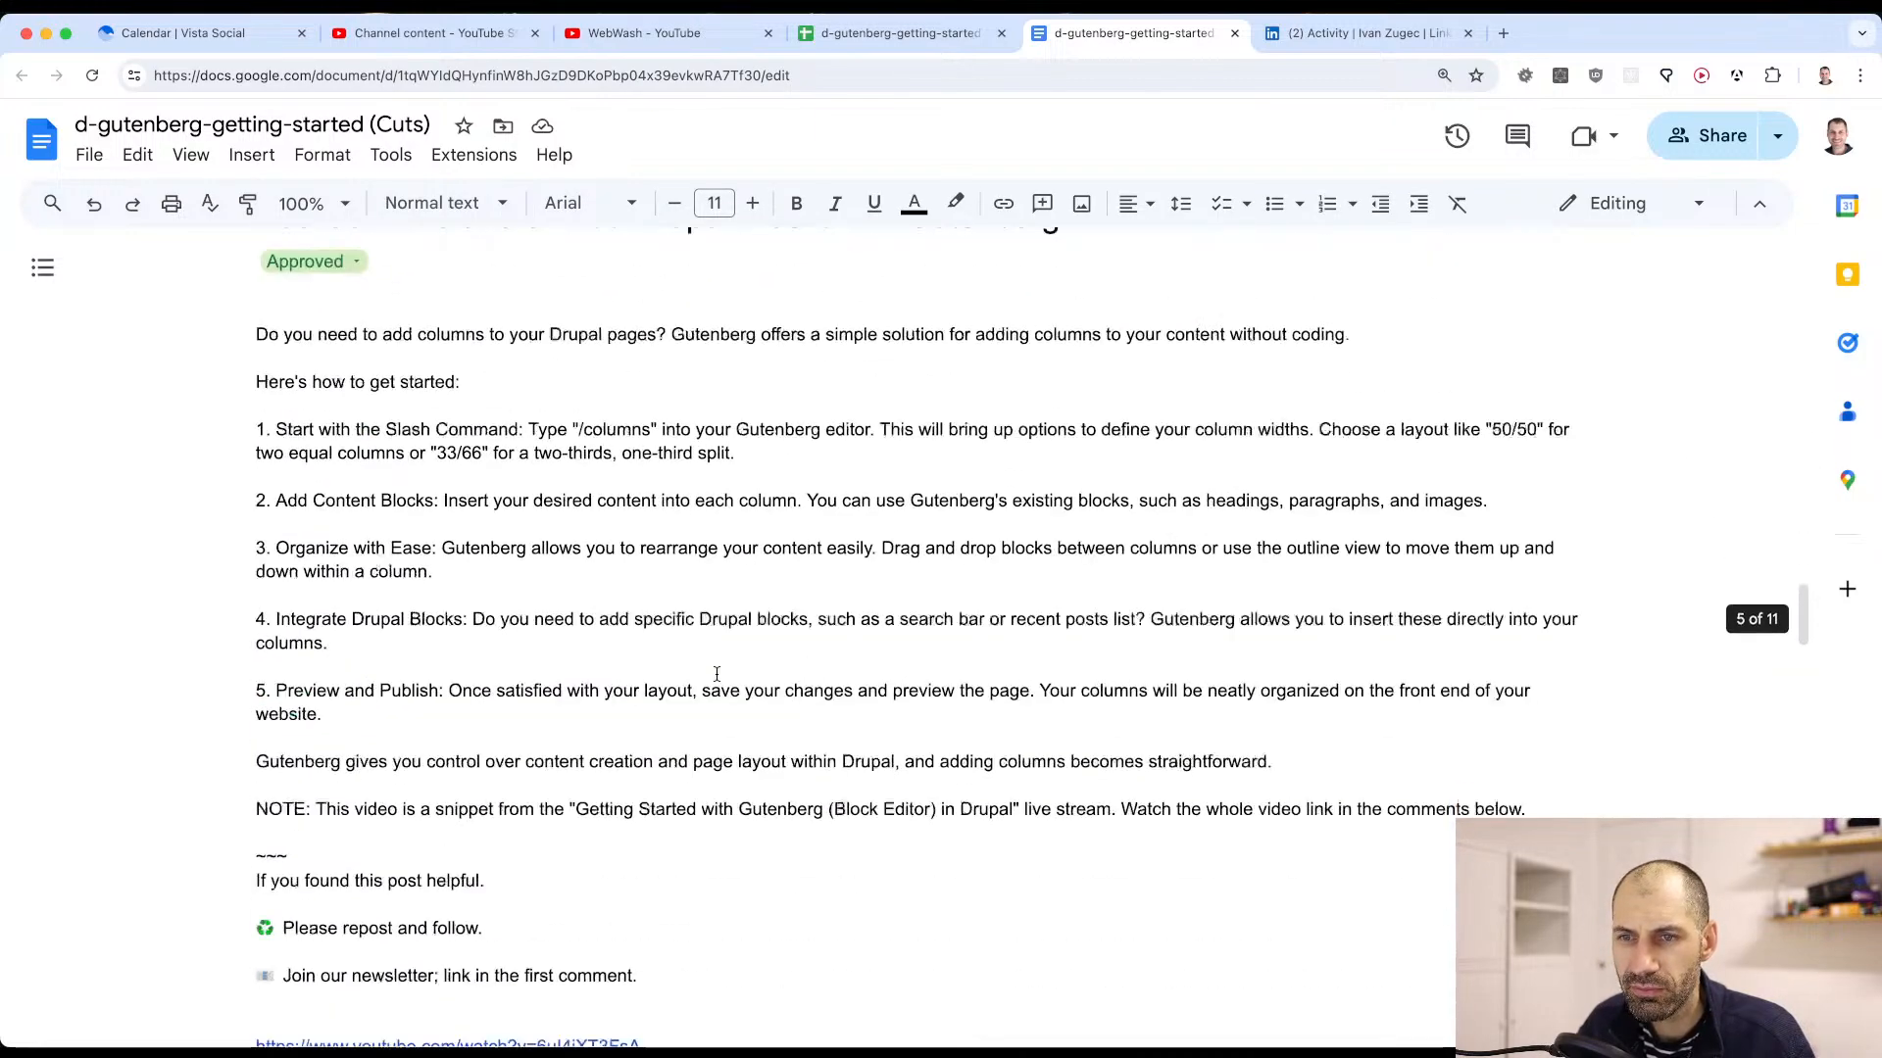
pyautogui.scroll(-15, 716, 674)
pyautogui.scroll(-6, 686, 716)
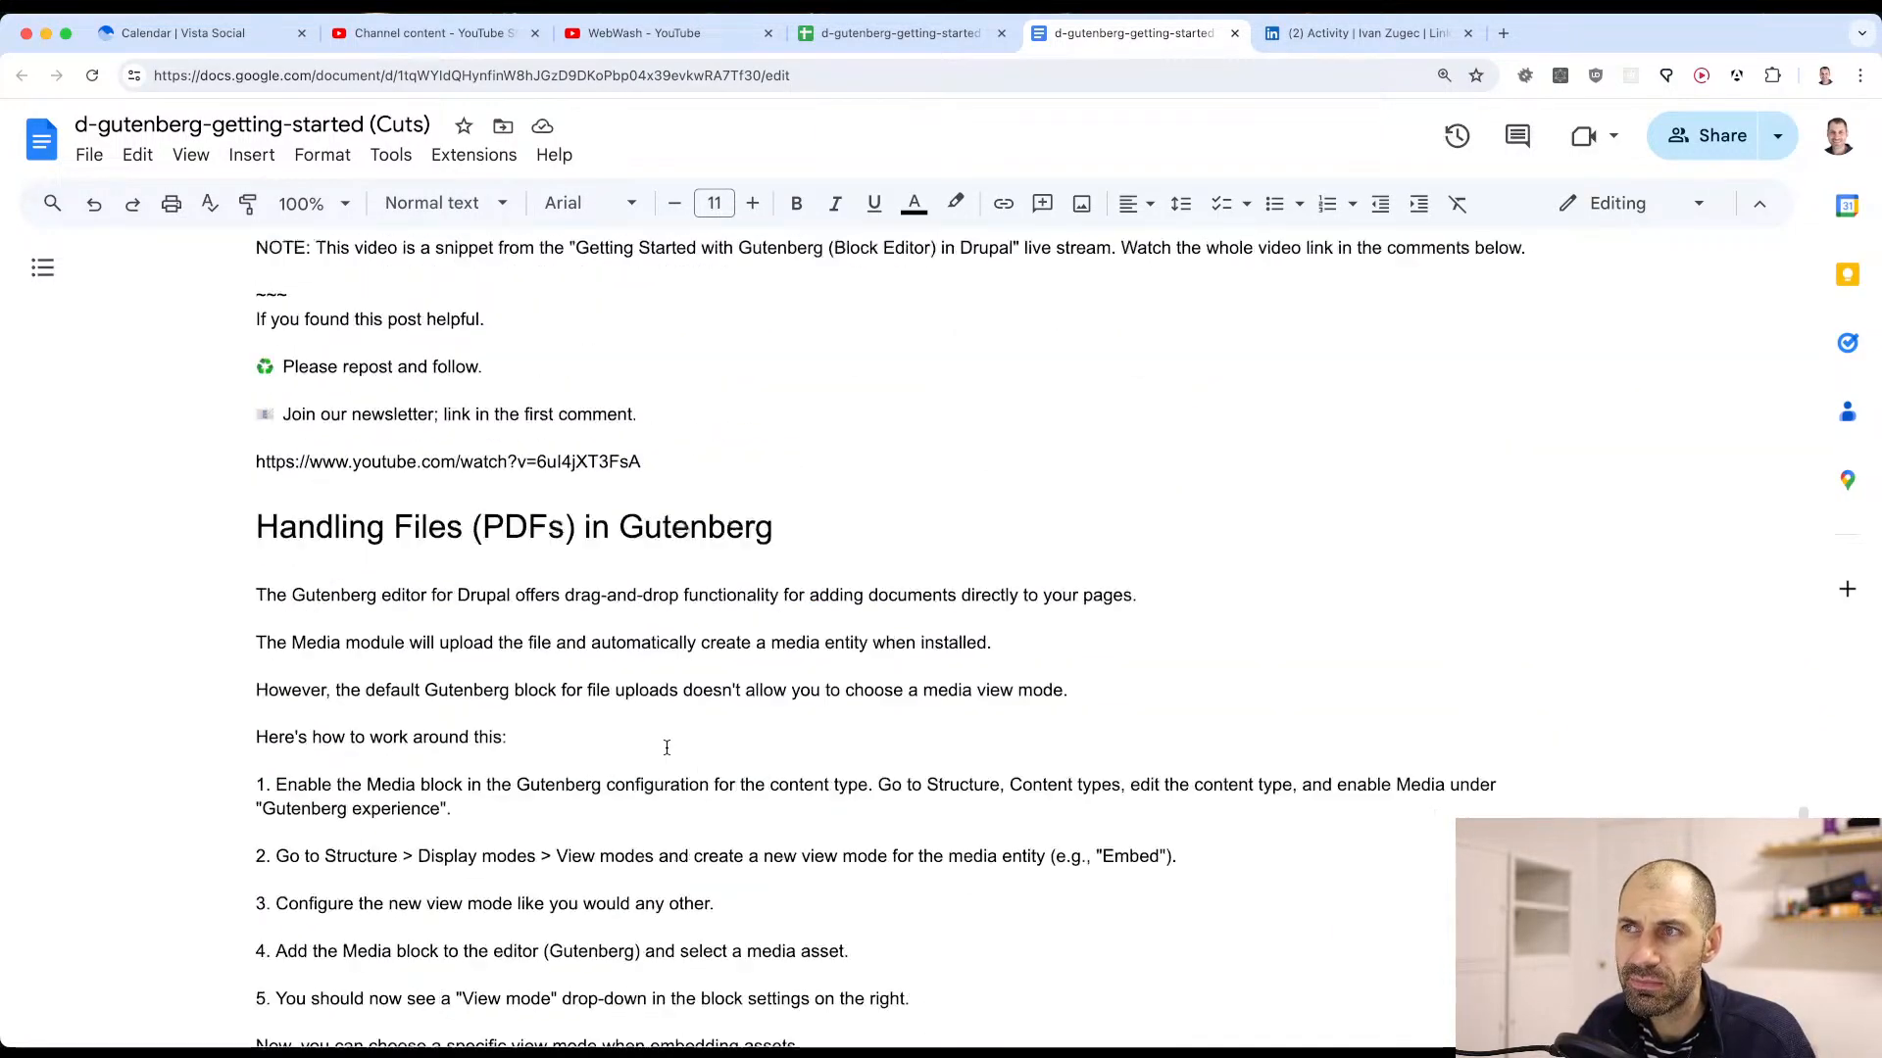
pyautogui.scroll(8, 627, 735)
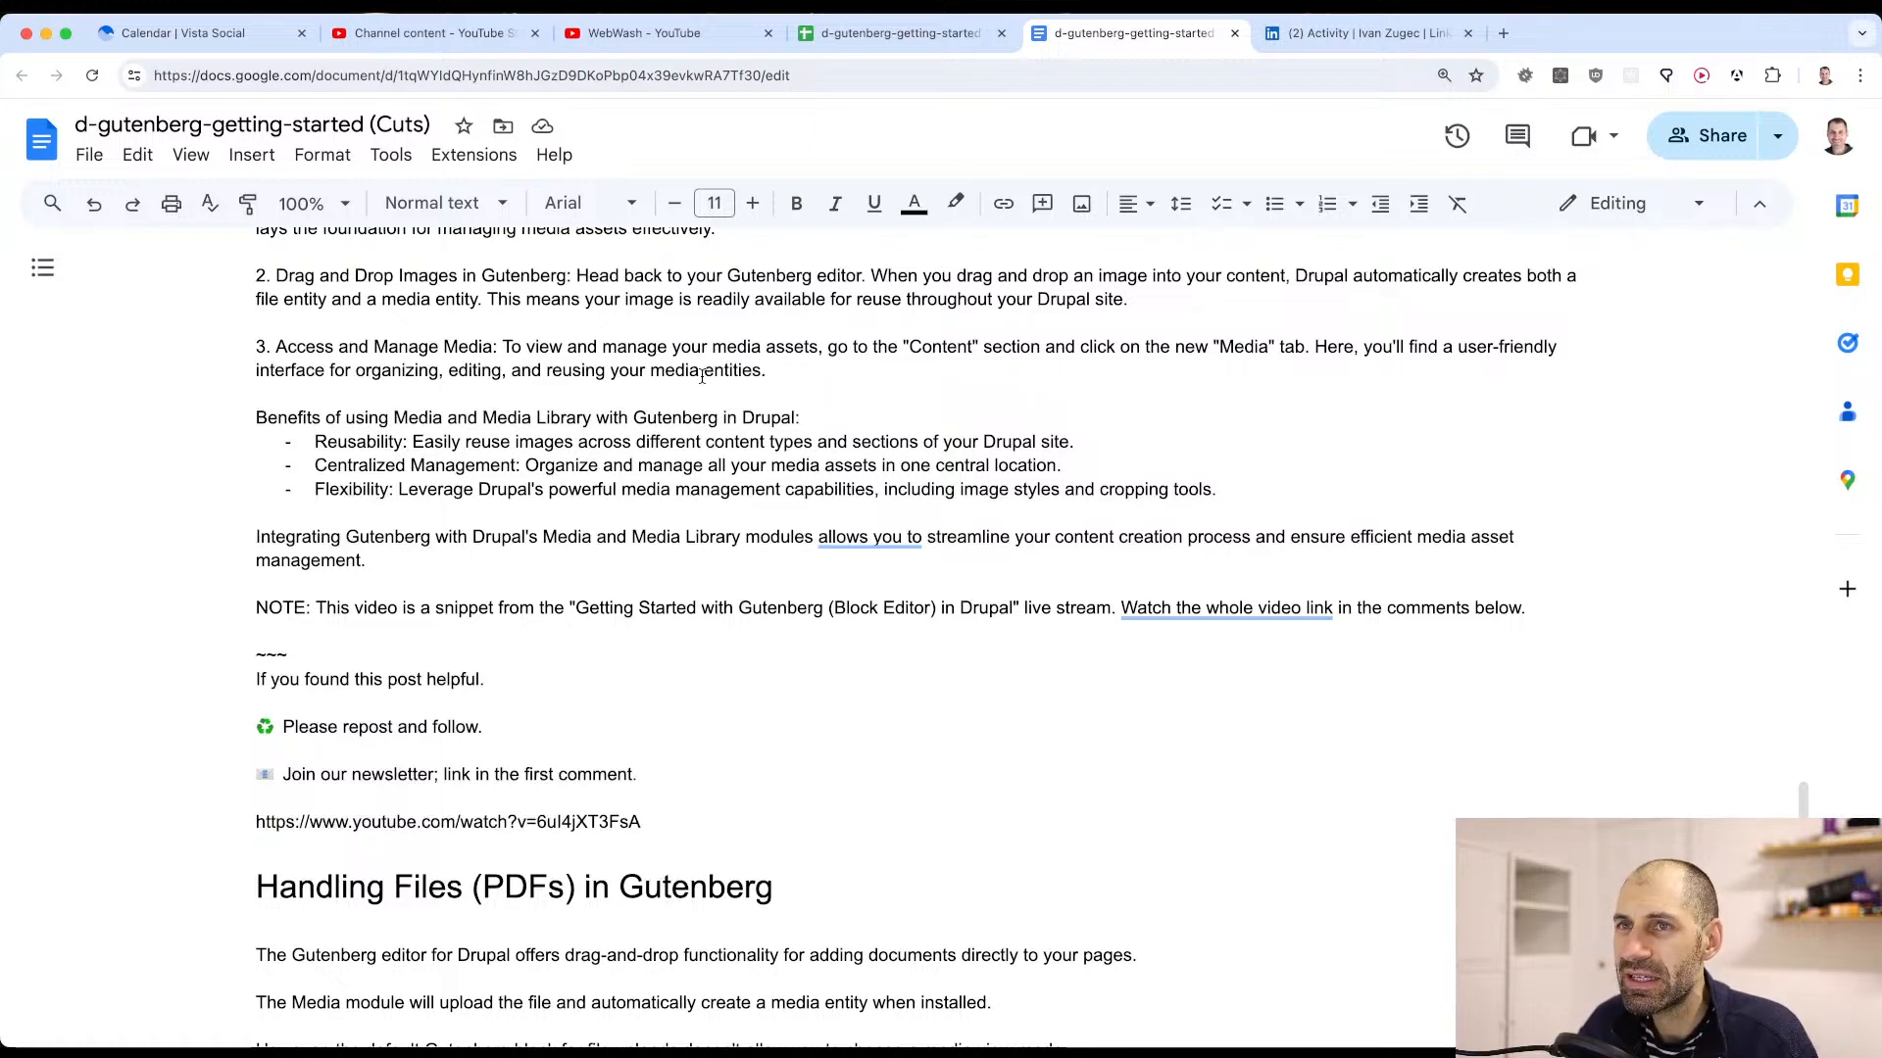
pyautogui.click(186, 33)
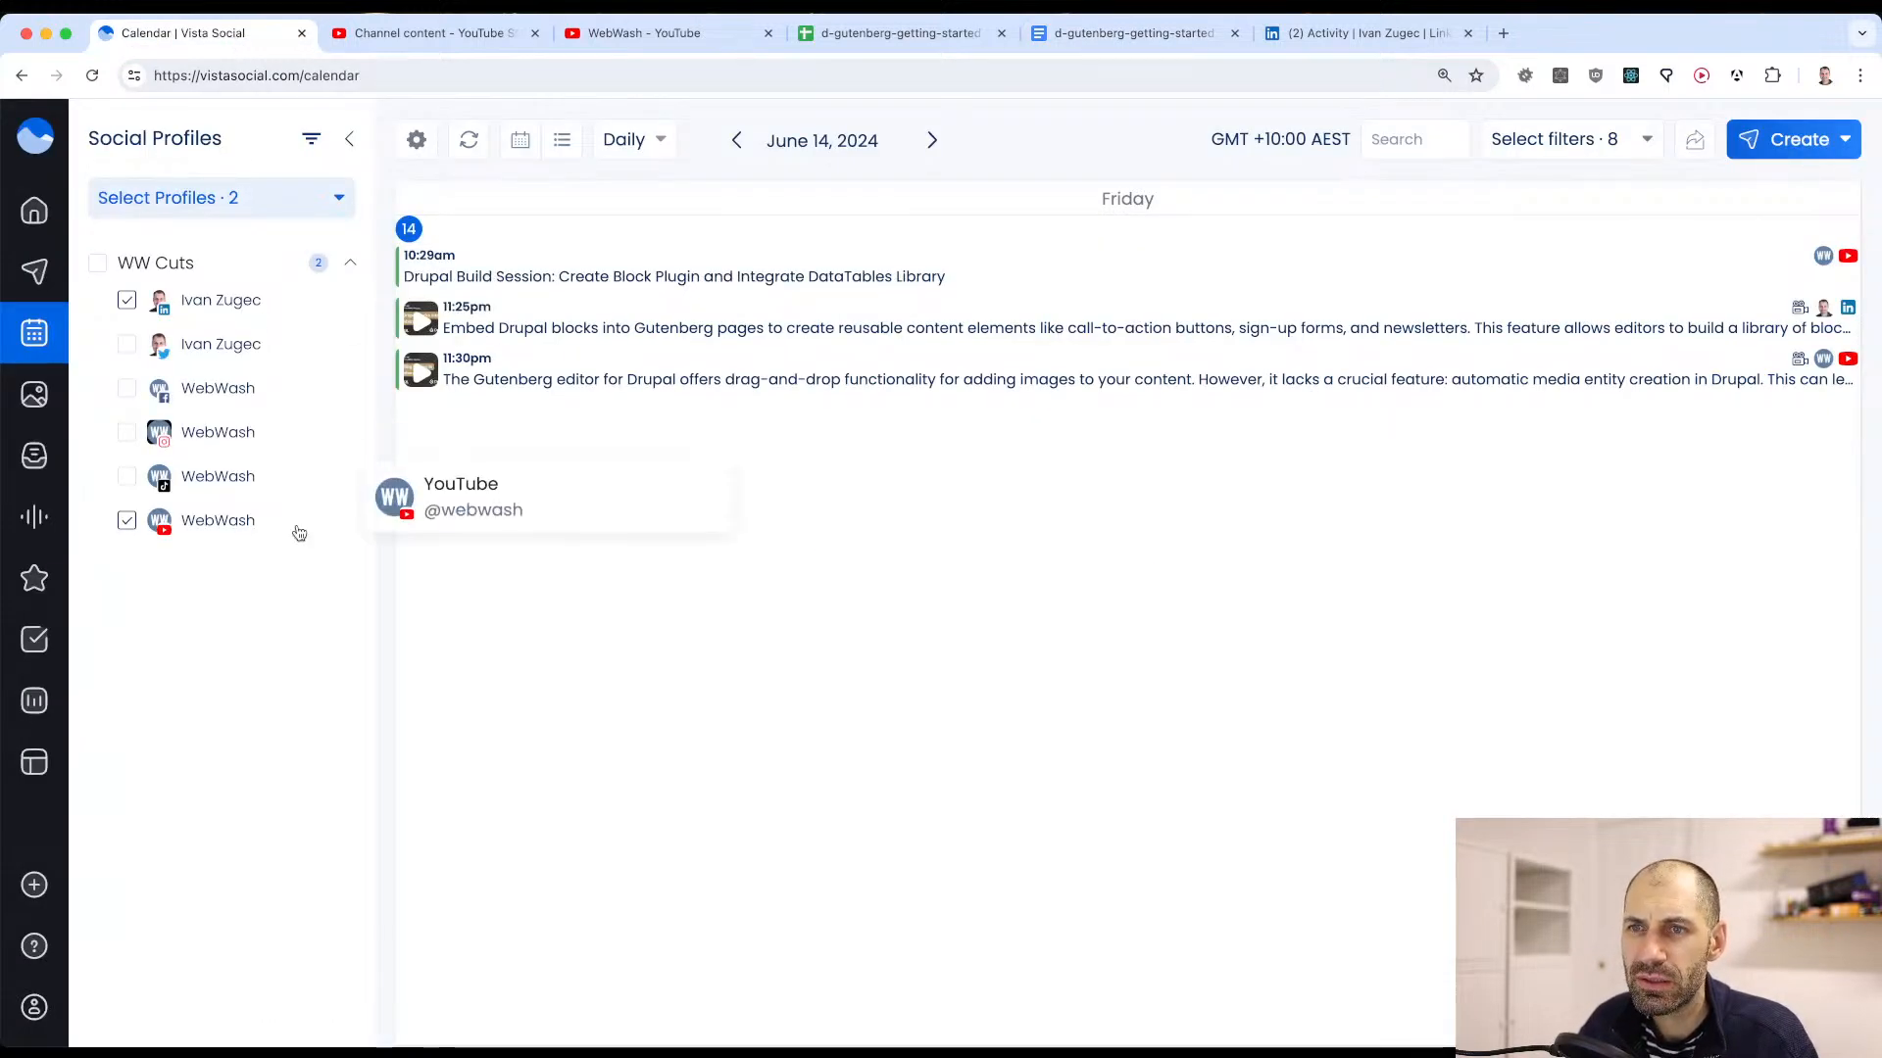